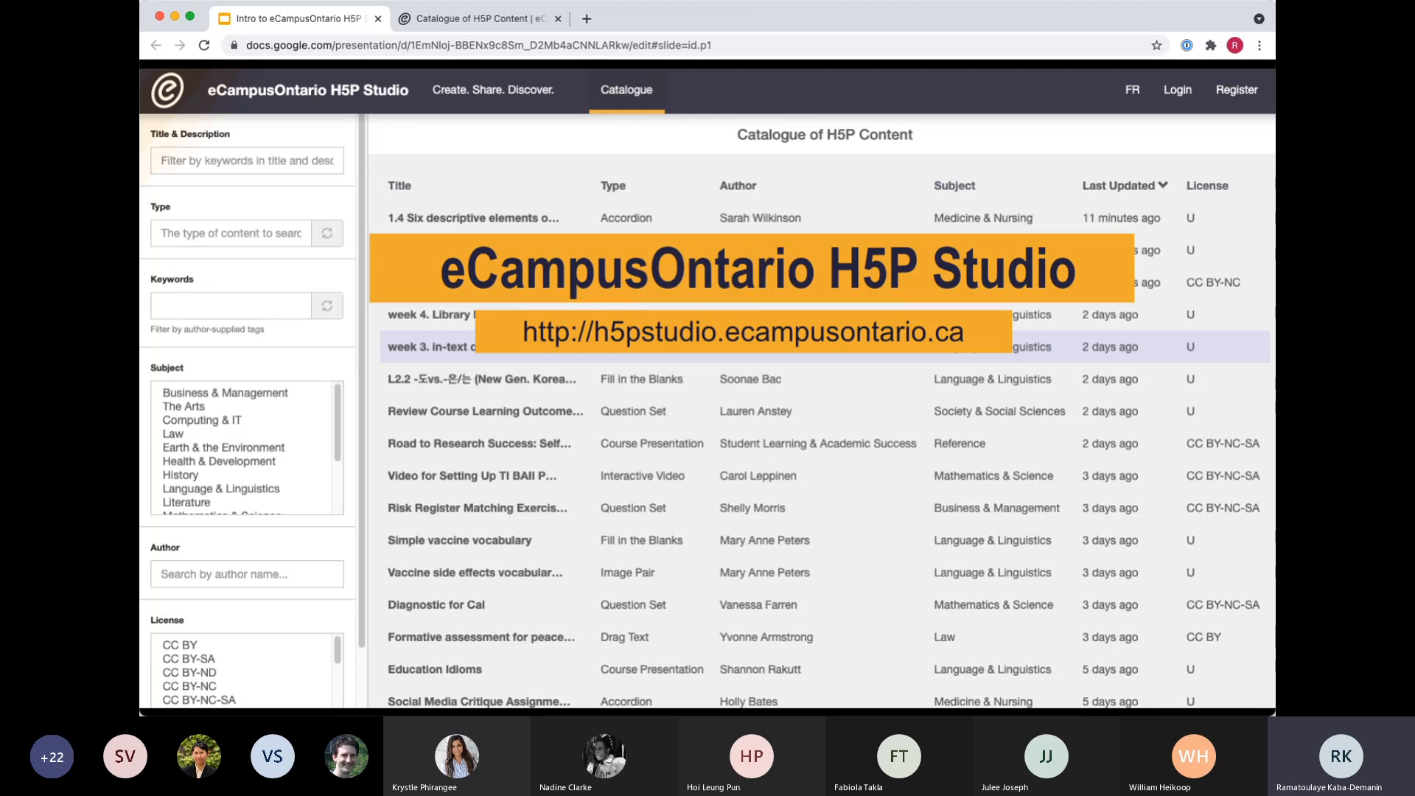
Advance the slideshow through the H5P Studio overview and catalogue slides to the "Create Your Account" slide.
key("Right")
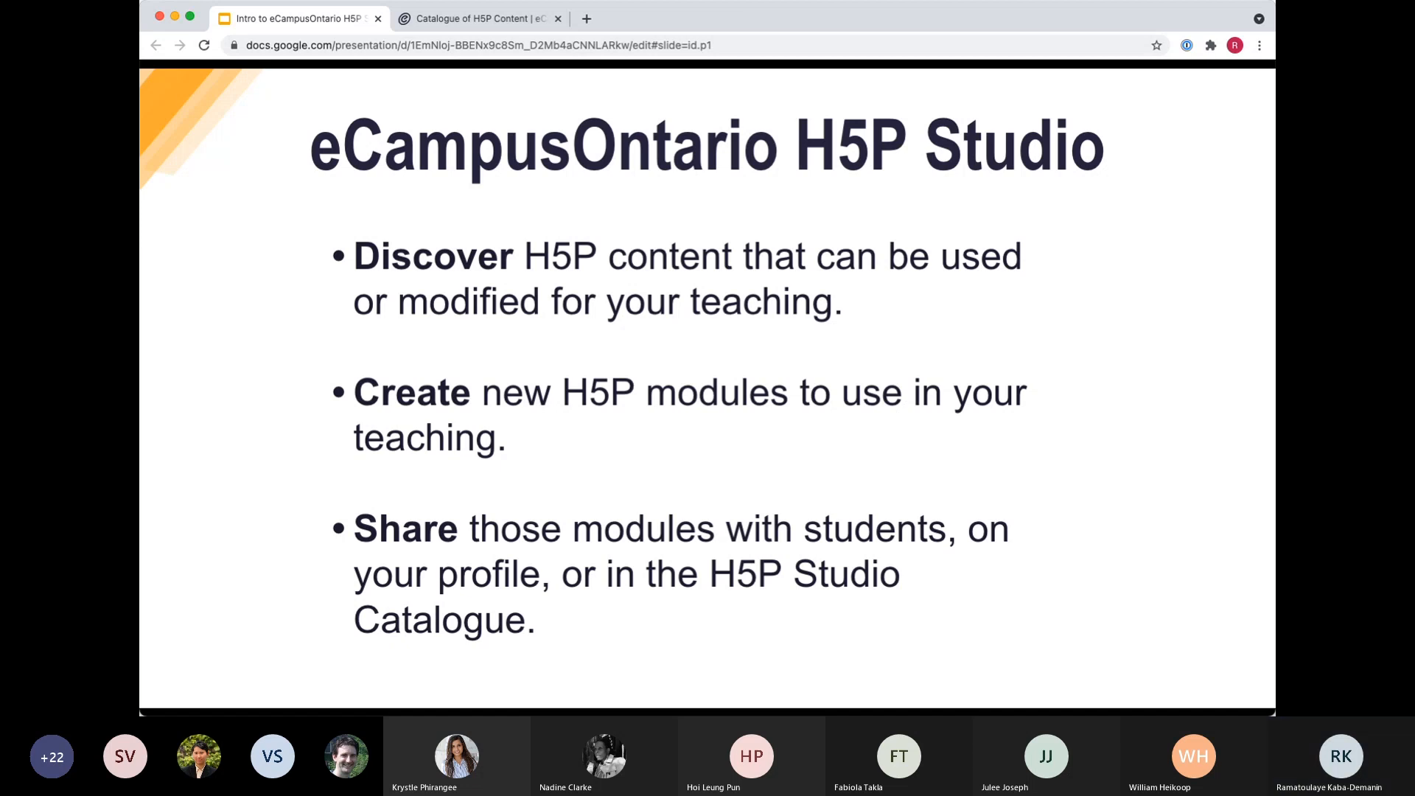
key("Right")
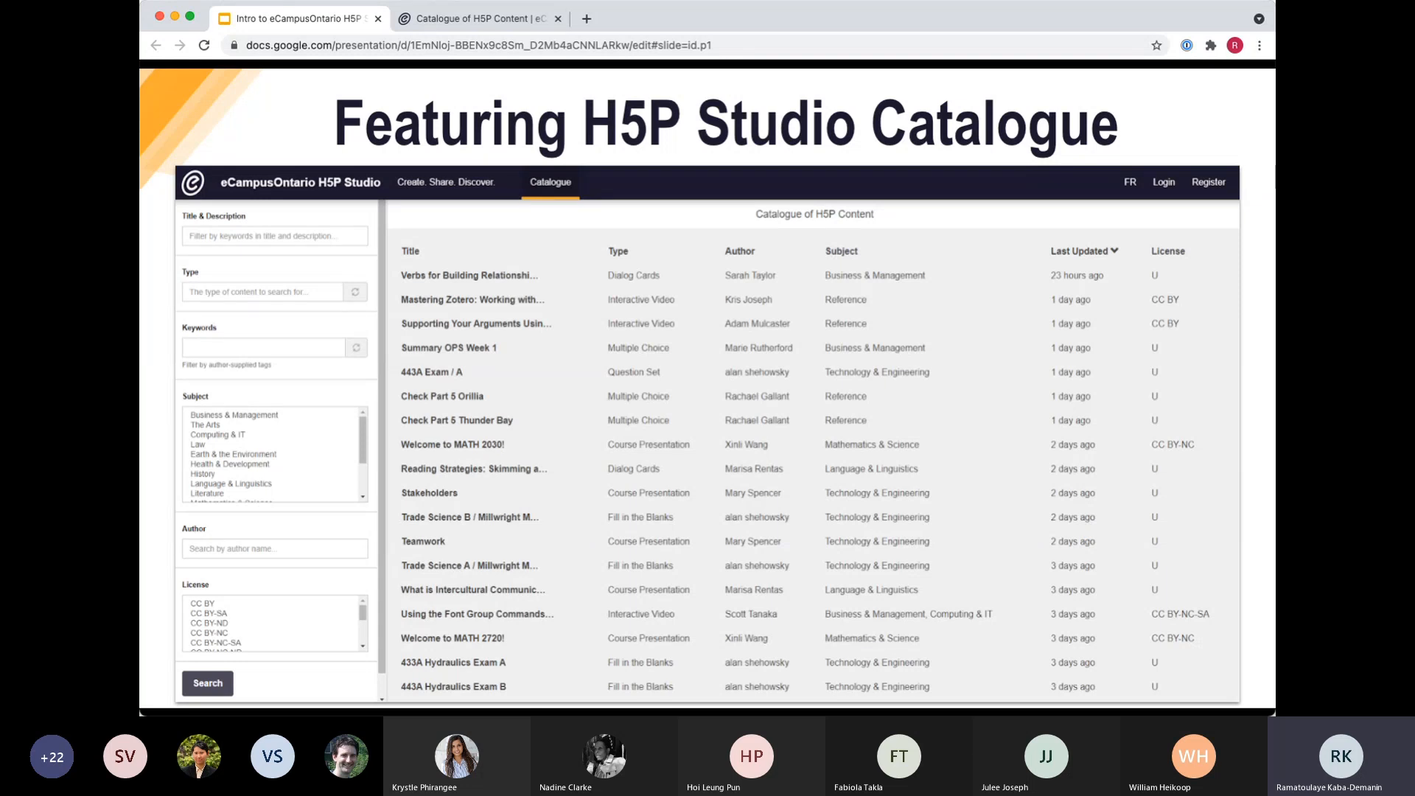
key("Right")
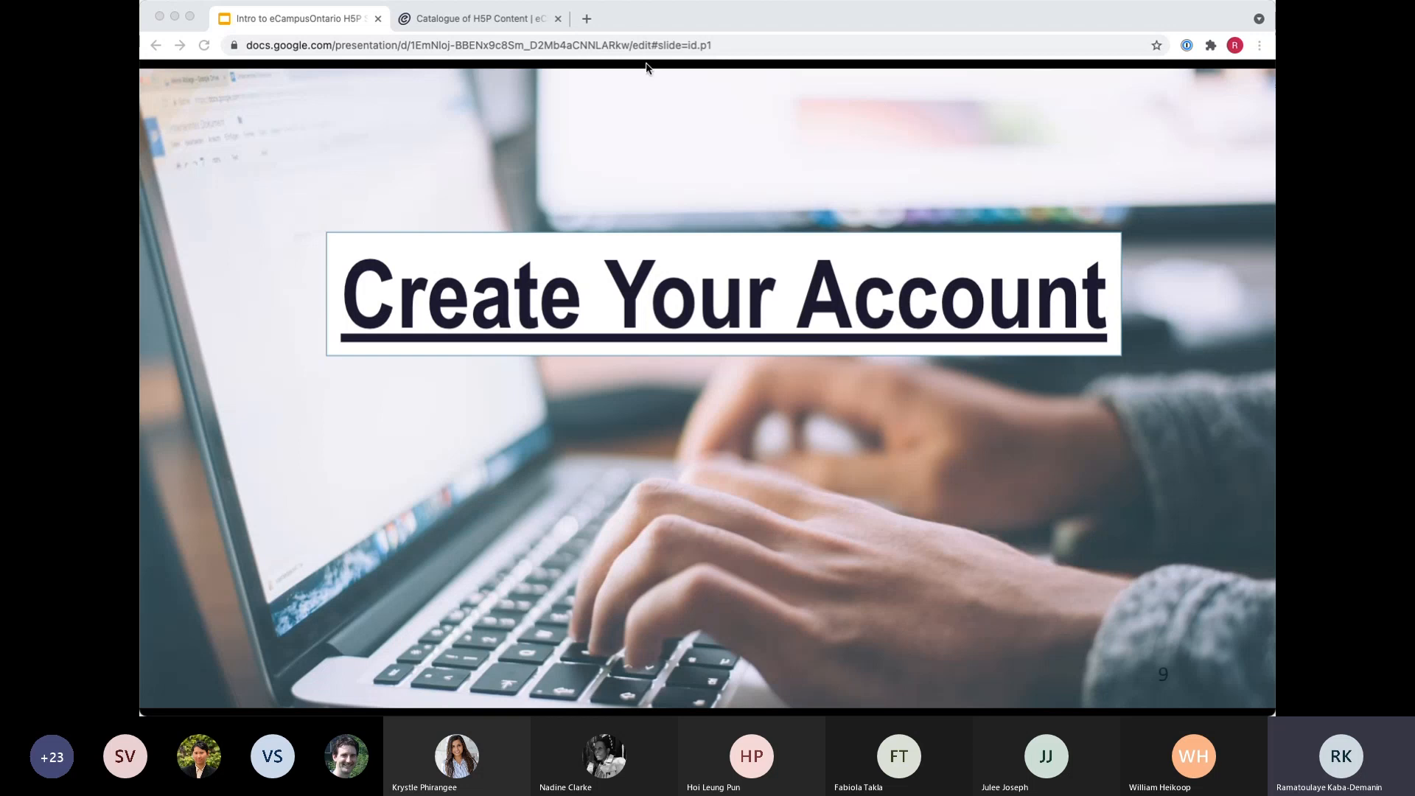
Switch to the eCampusOntario H5P Studio site and open its account registration page.
left_click(442, 19)
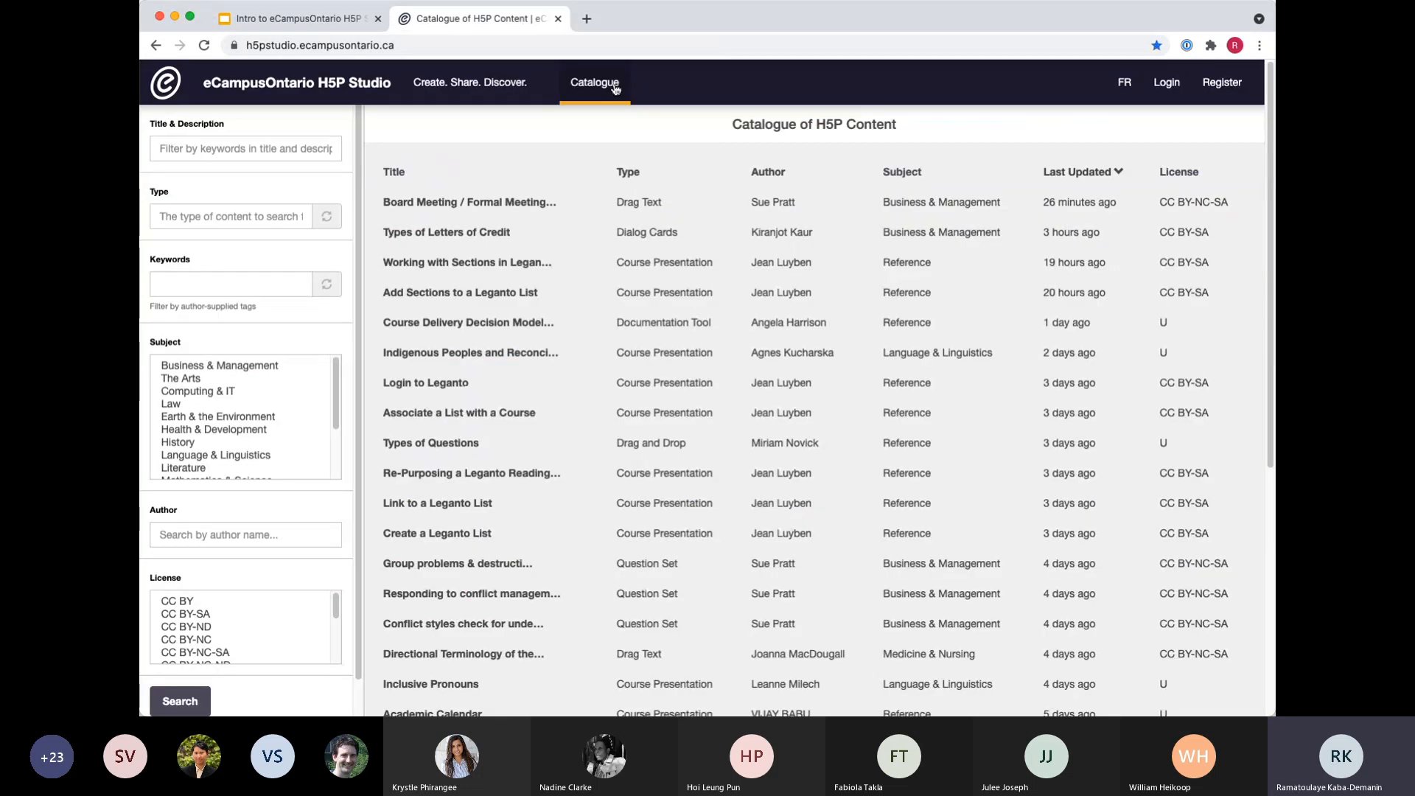
left_click(1221, 103)
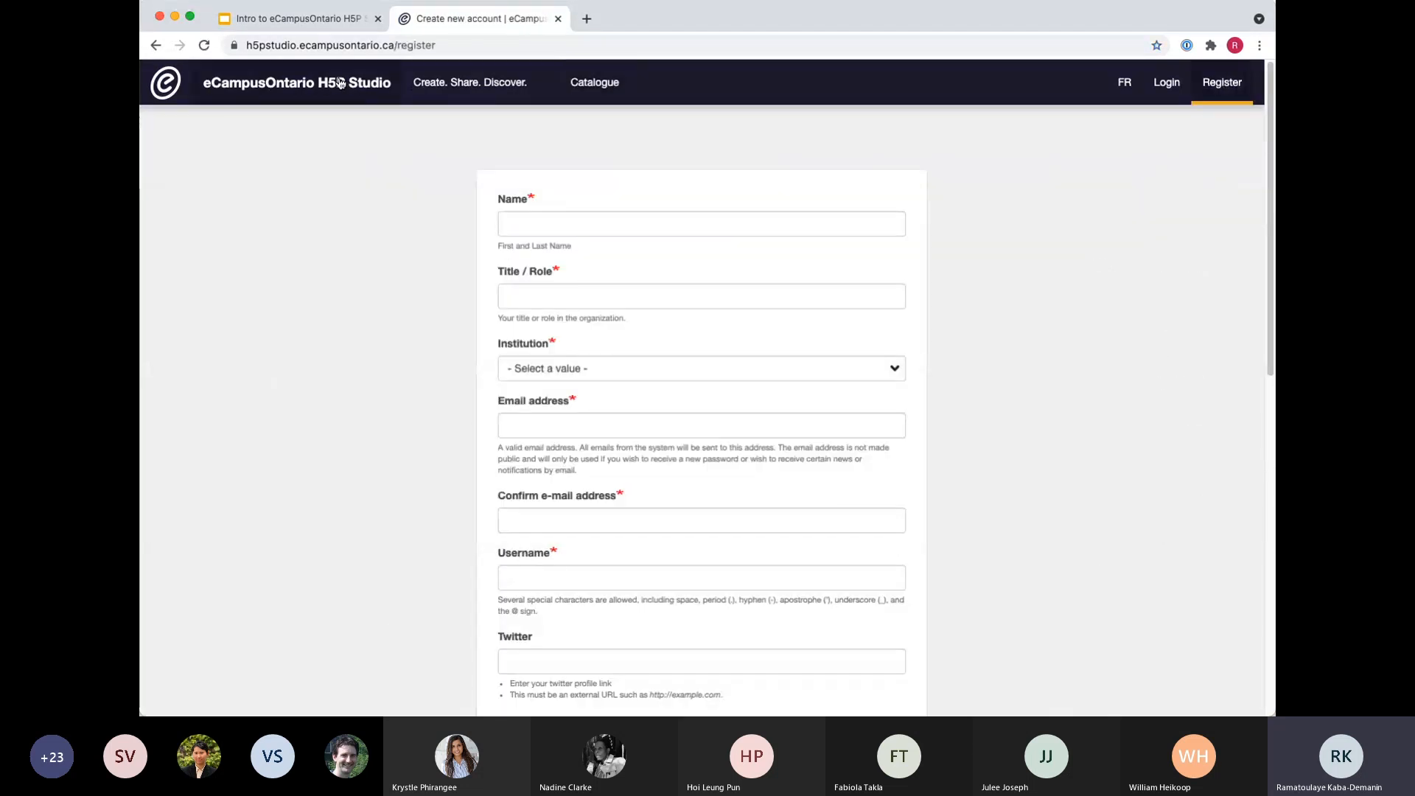
left_click(339, 83)
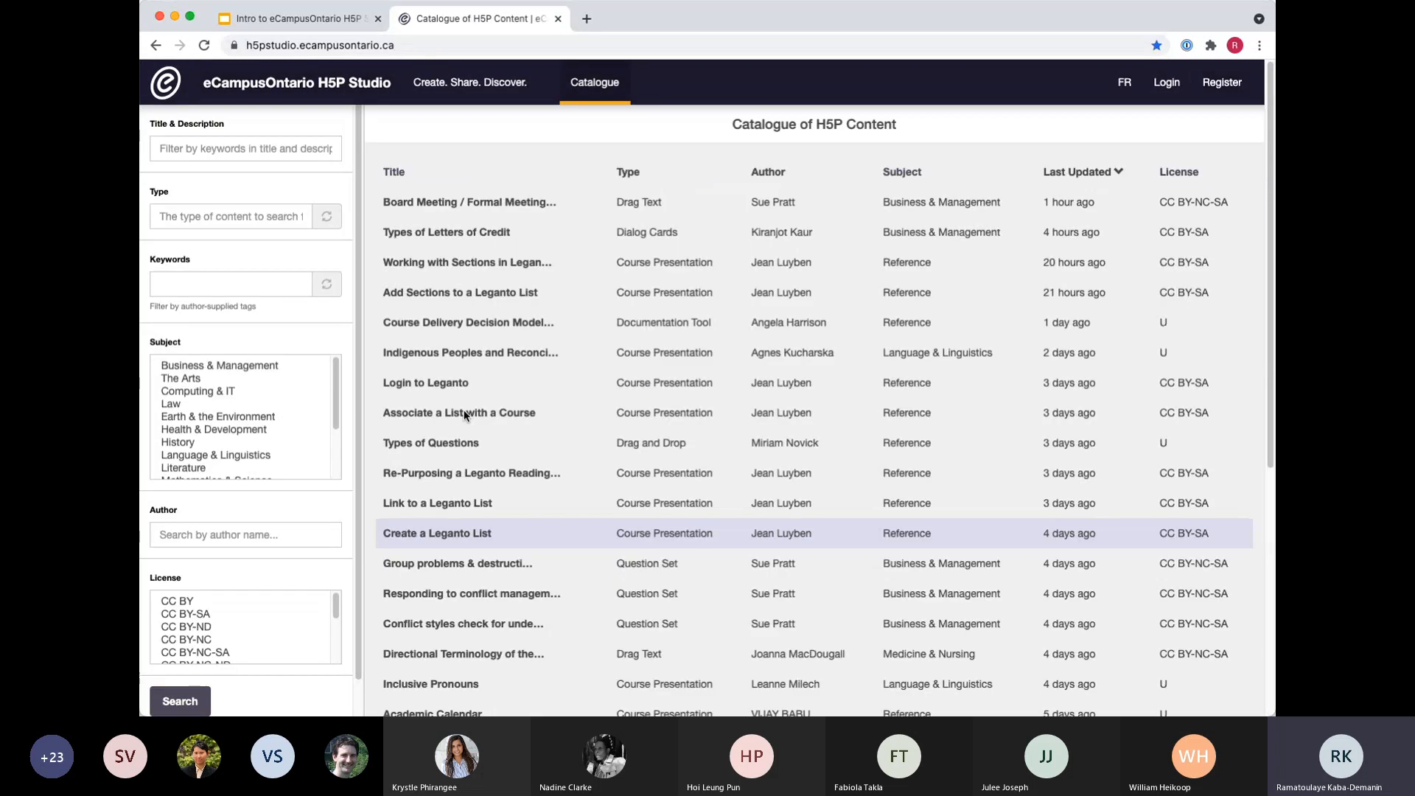
left_click(1219, 85)
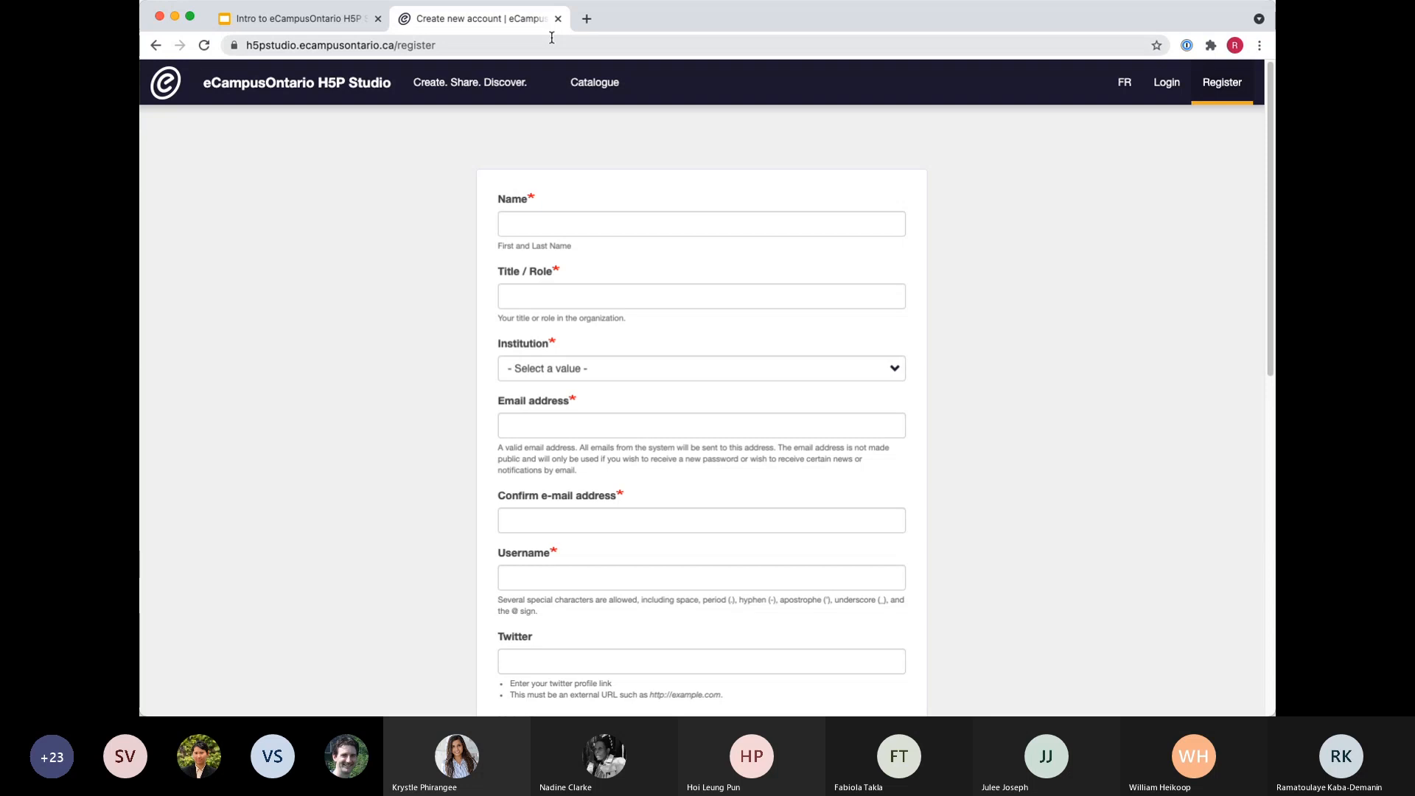
left_click(551, 46)
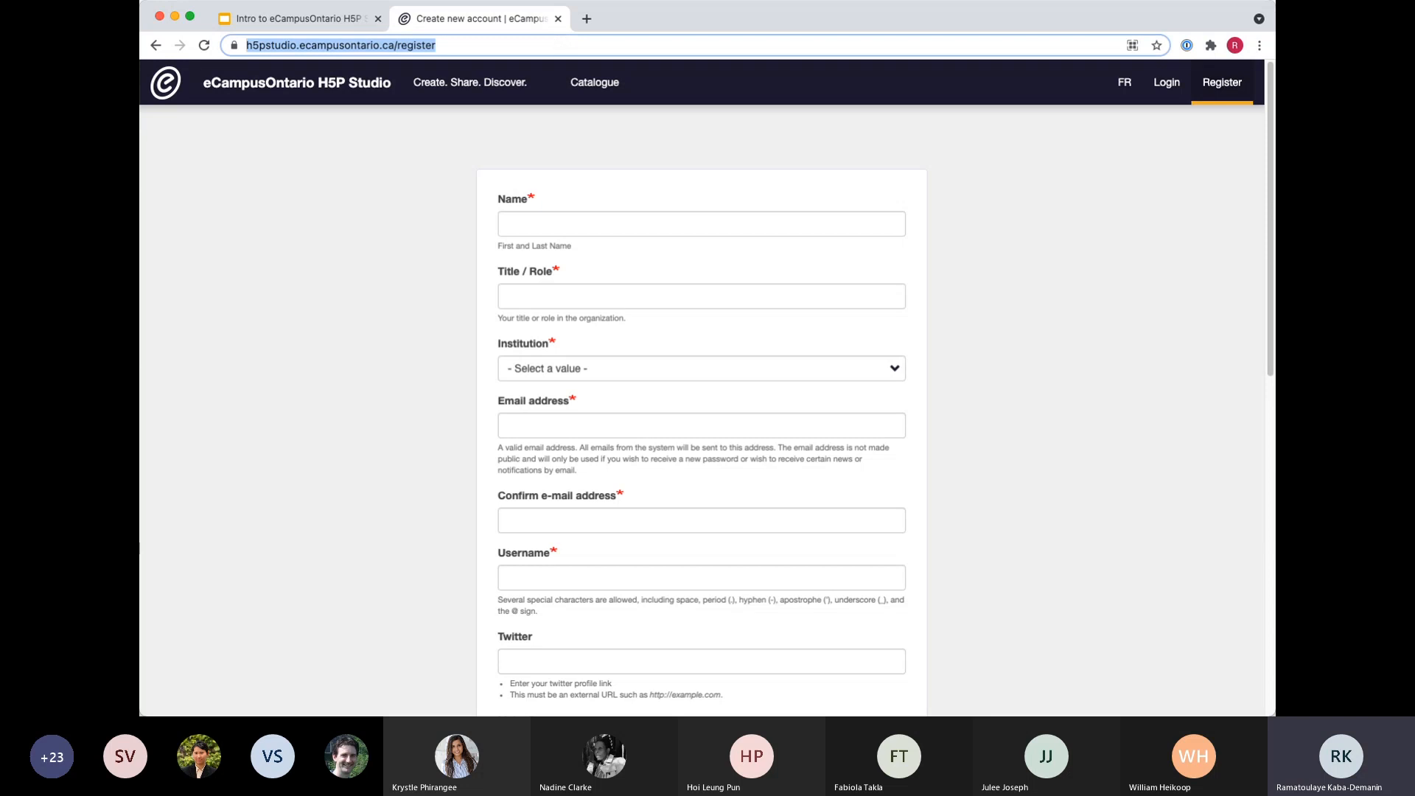
Review the new account form from the name field down to the contact settings and back.
key("super+Tab")
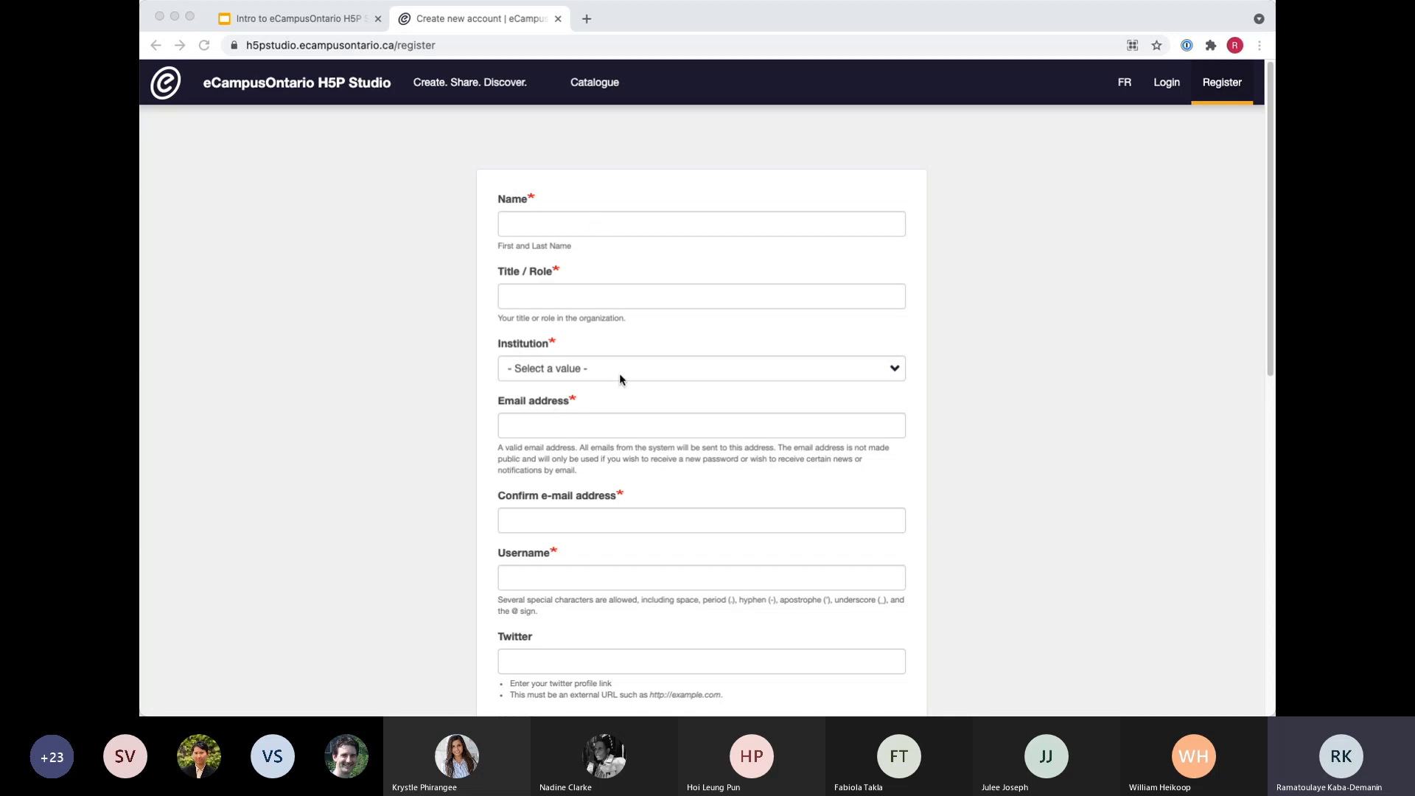
scroll(641, 316, "down", 6)
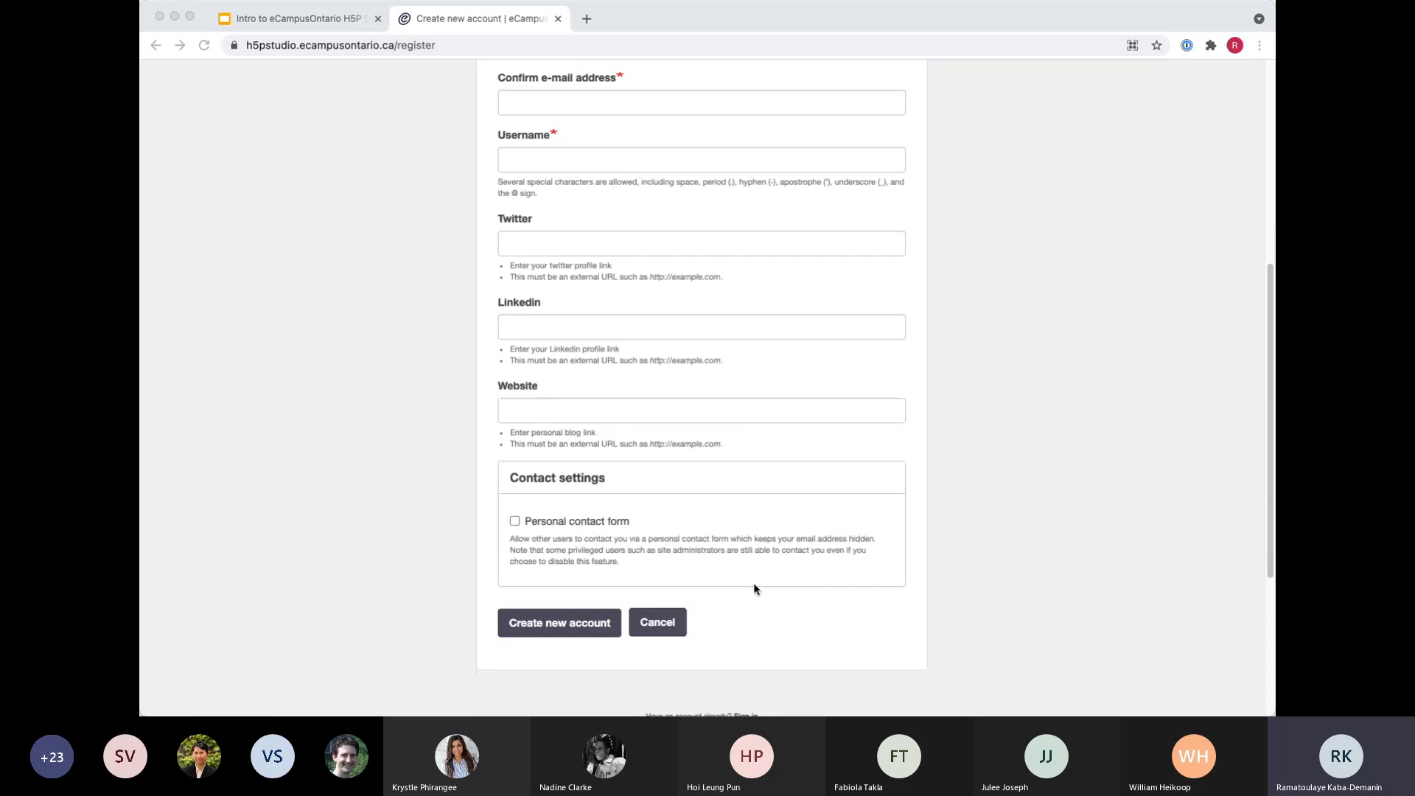
scroll(942, 532, "up", 5)
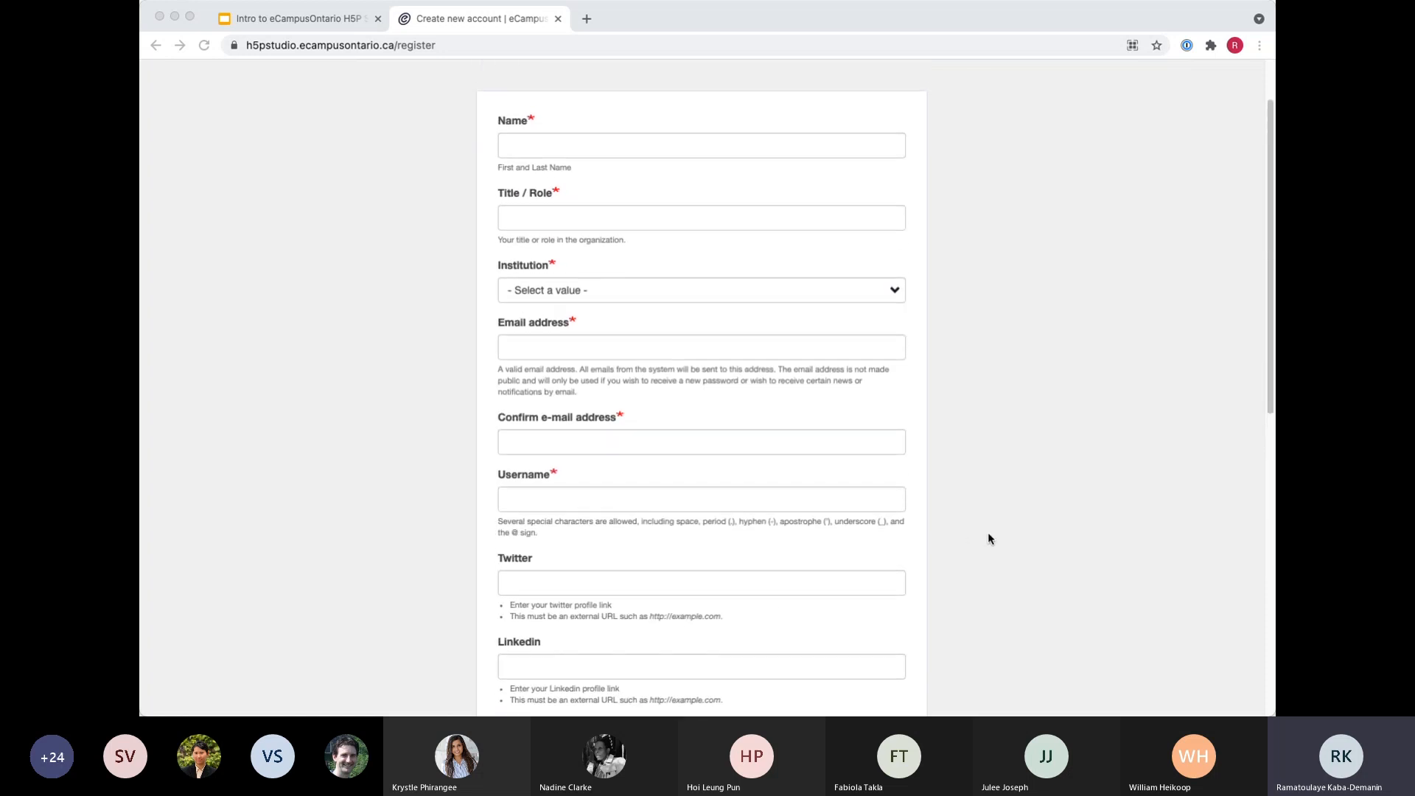
scroll(988, 533, "up", 1)
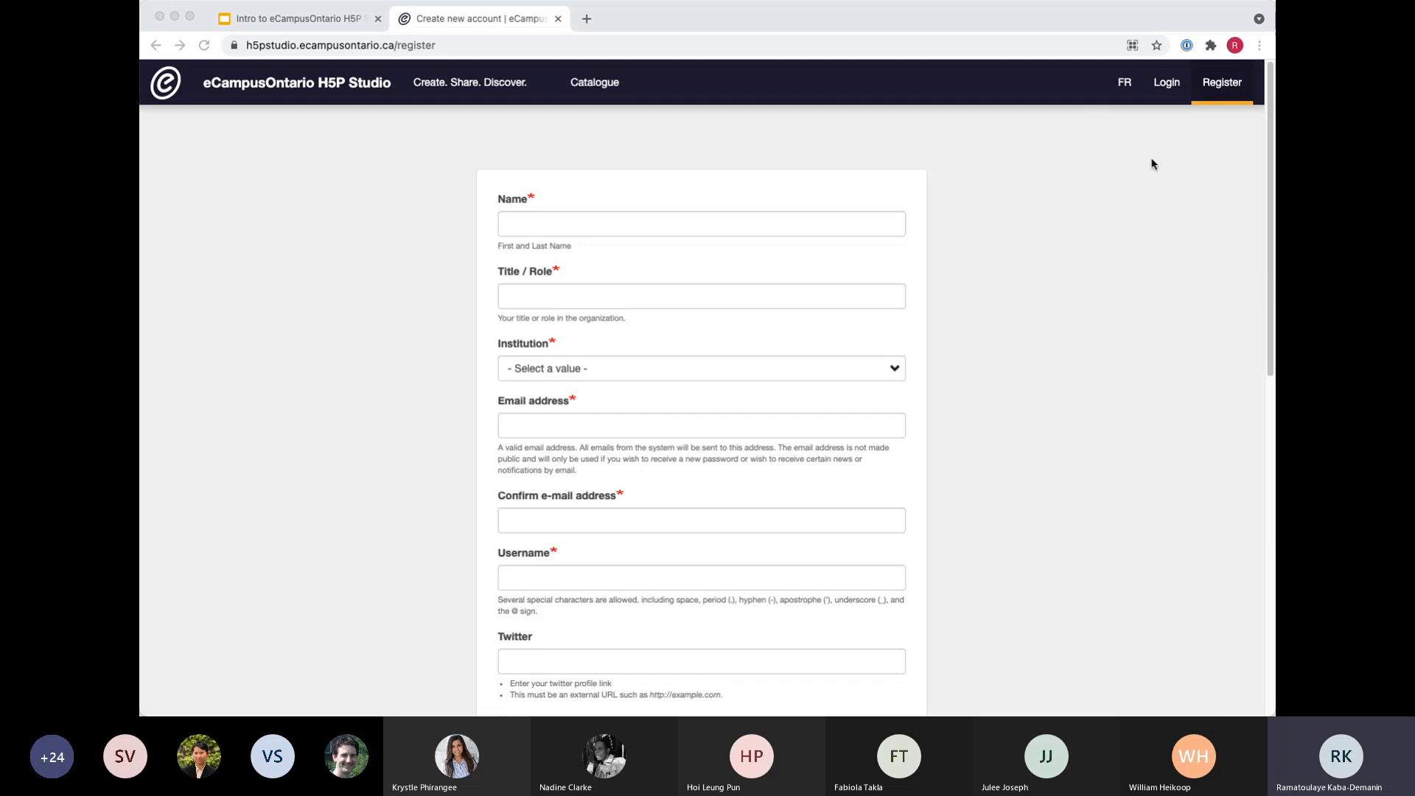
Log in to H5P Studio using the saved test user login for the username and password fields.
left_click(1172, 84)
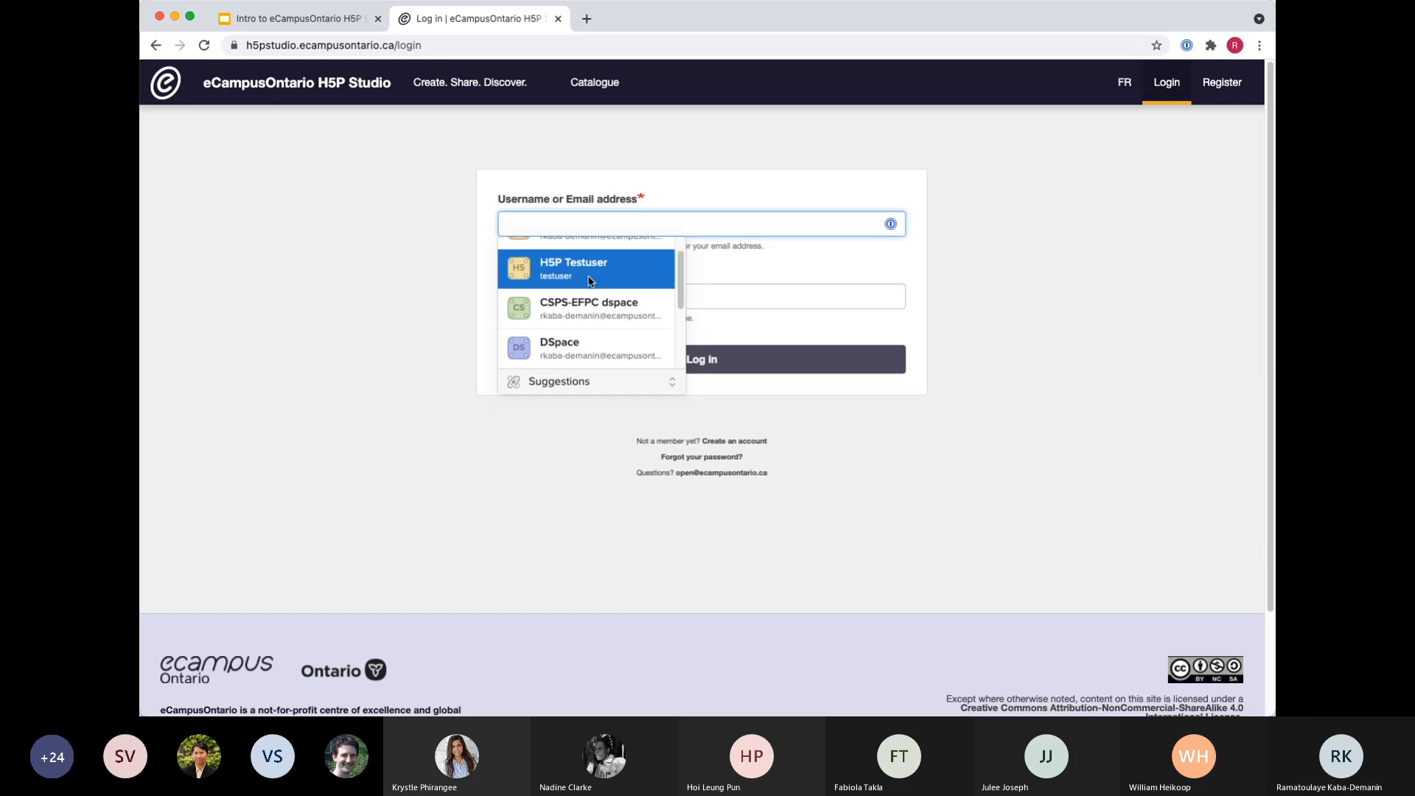
left_click(560, 267)
left_click(700, 354)
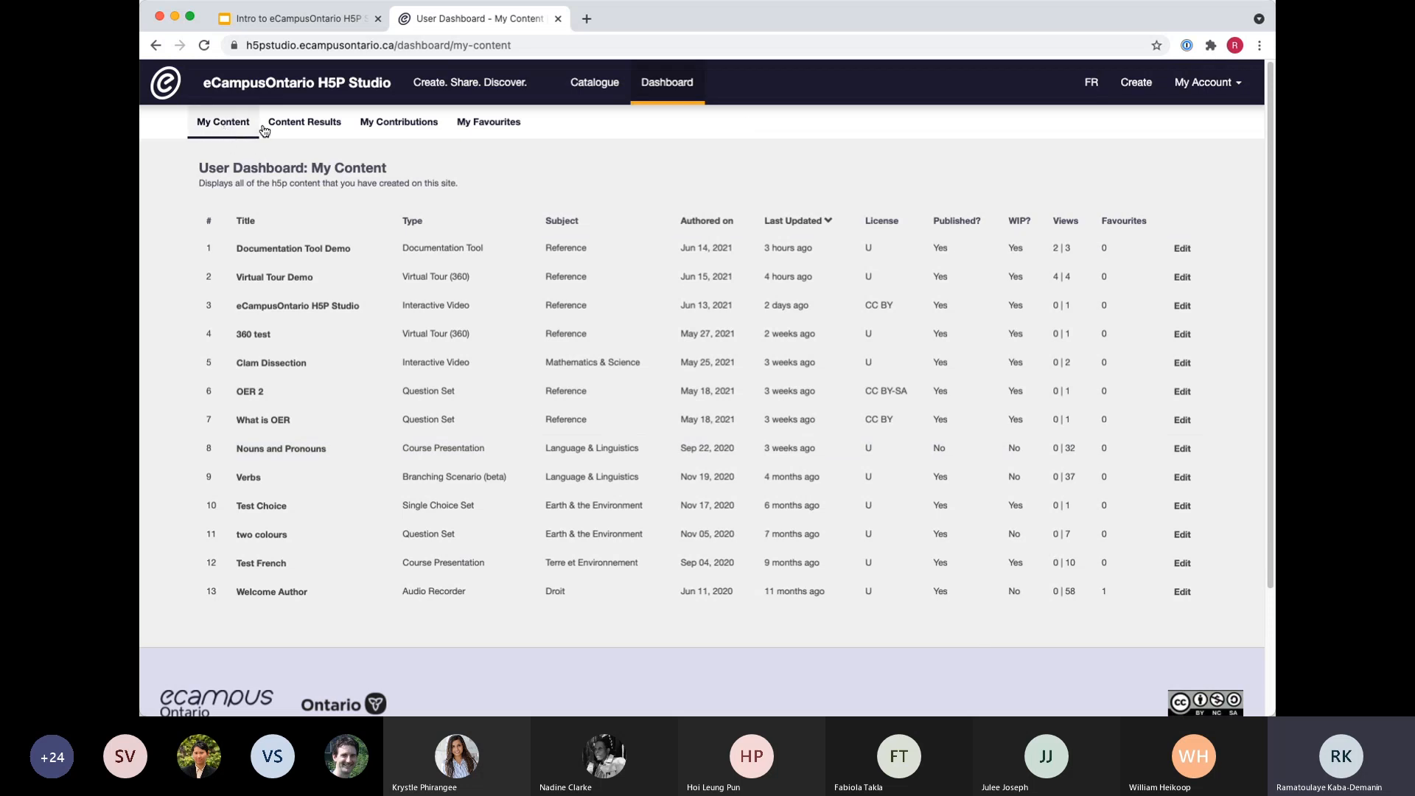
Look through the dashboard's My Content, Content Results, My Contributions and My Favourites pages.
left_click(389, 132)
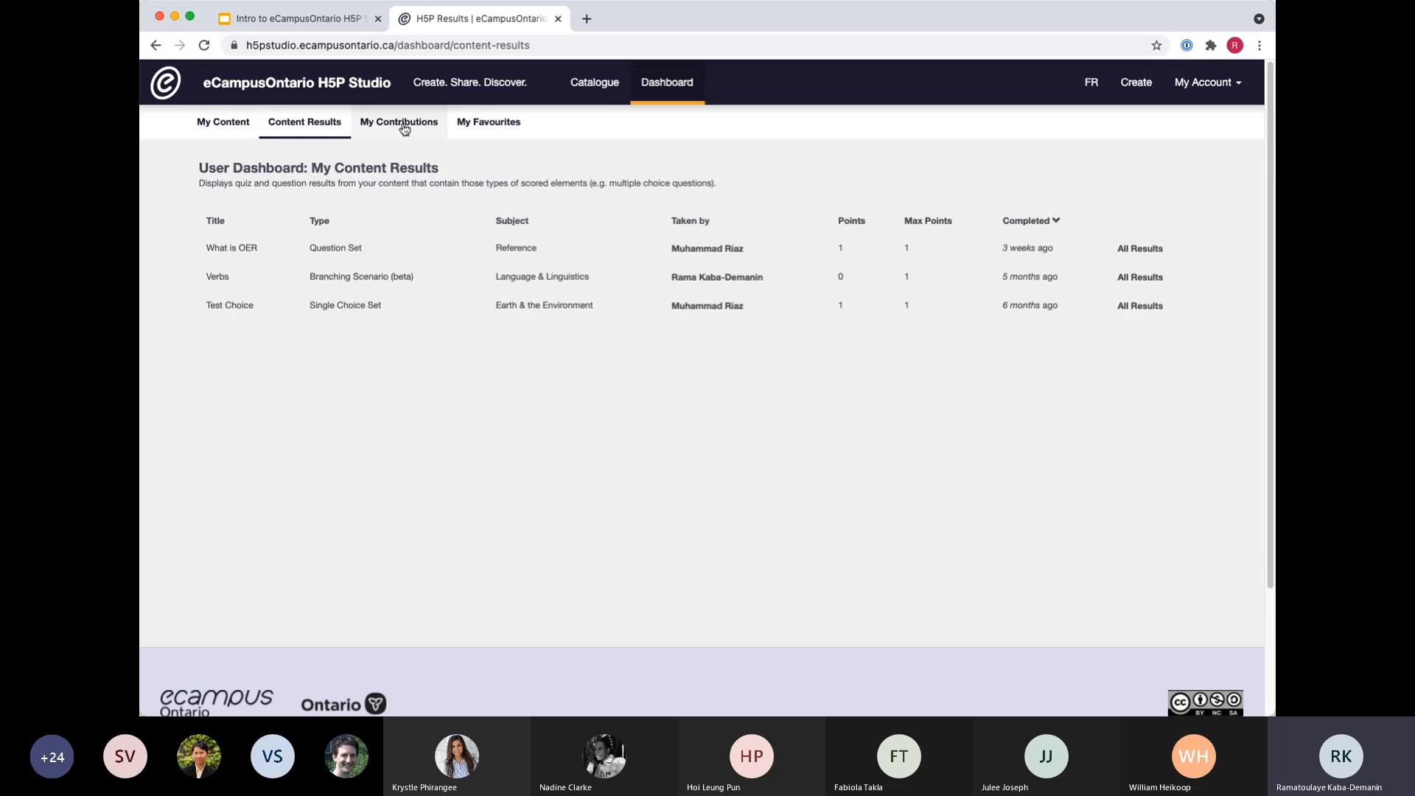
left_click(395, 130)
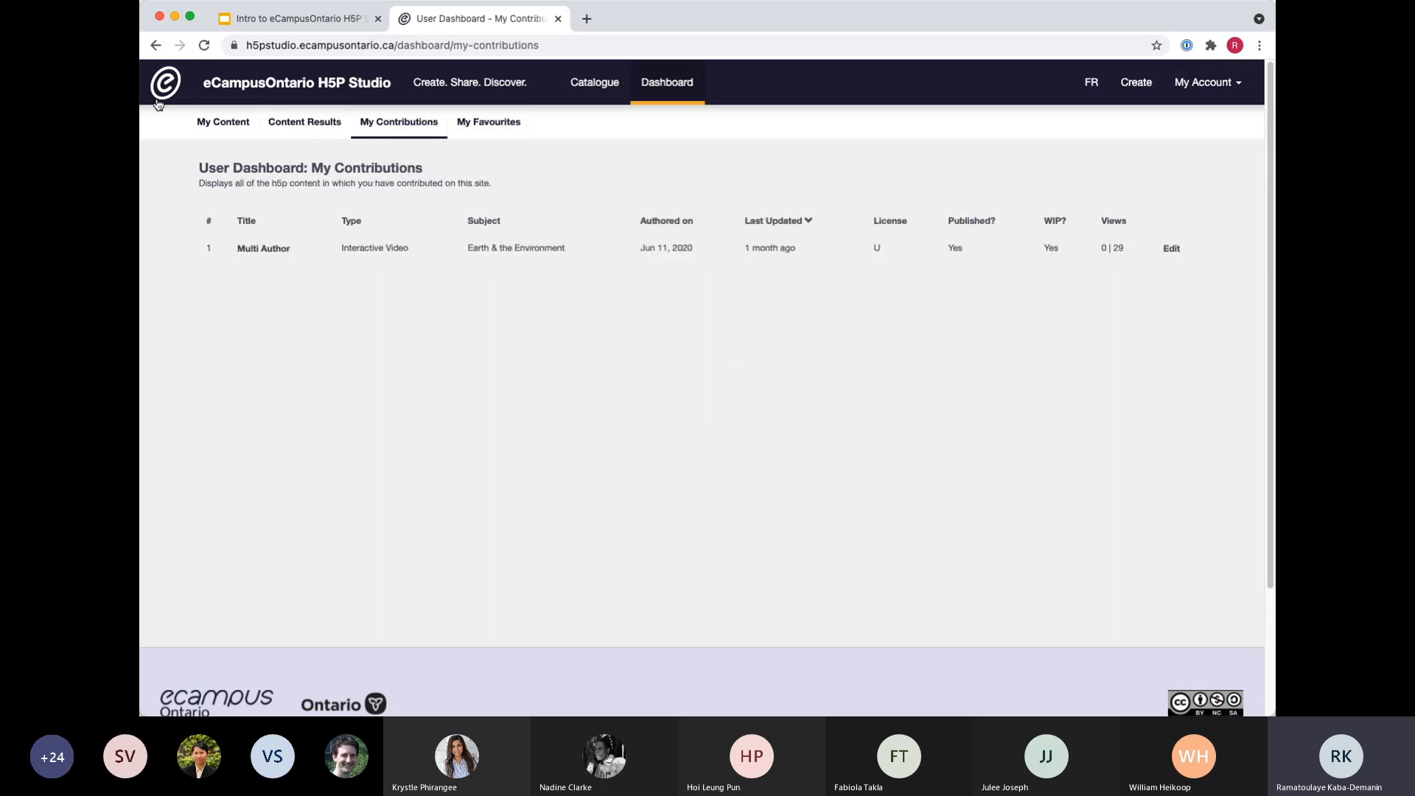
left_click(225, 121)
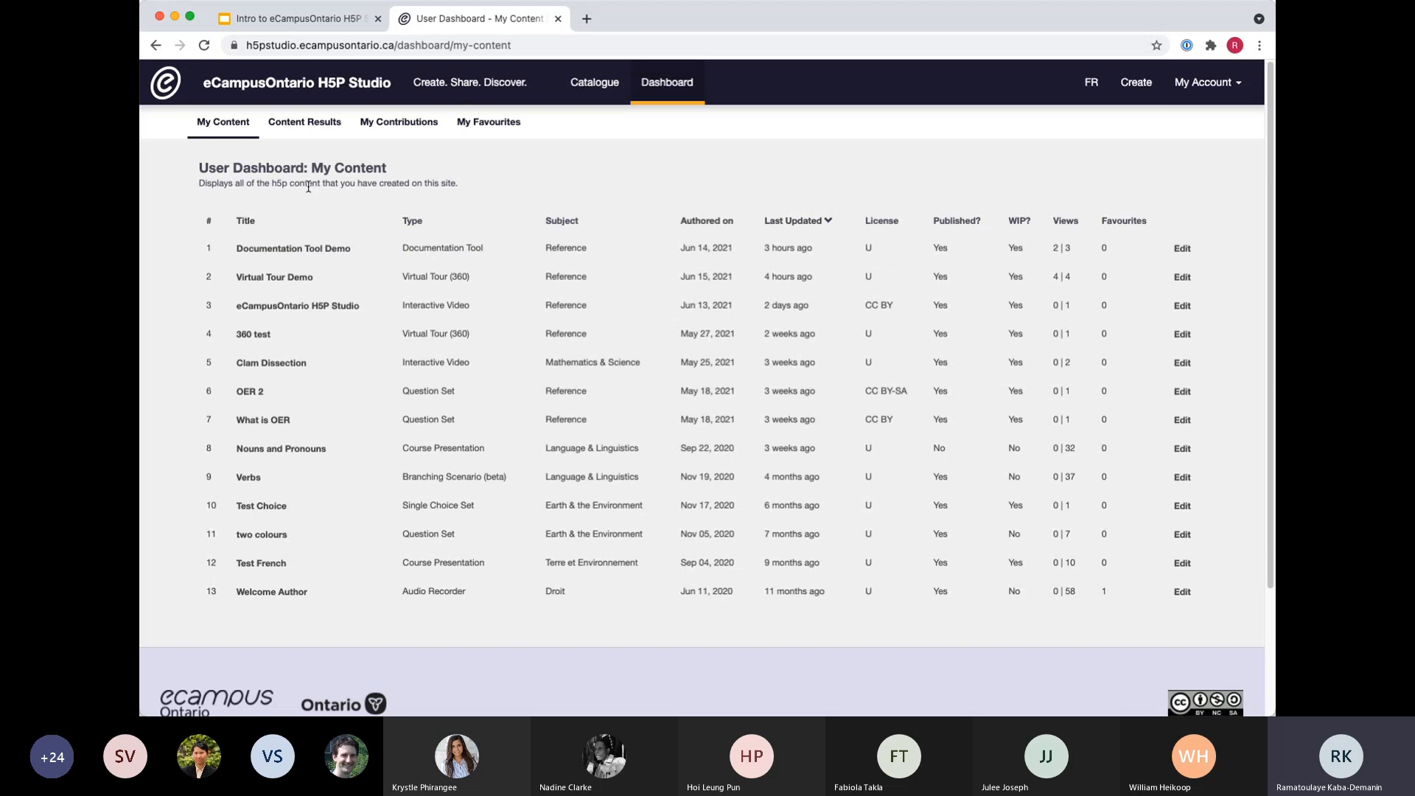
left_click(306, 126)
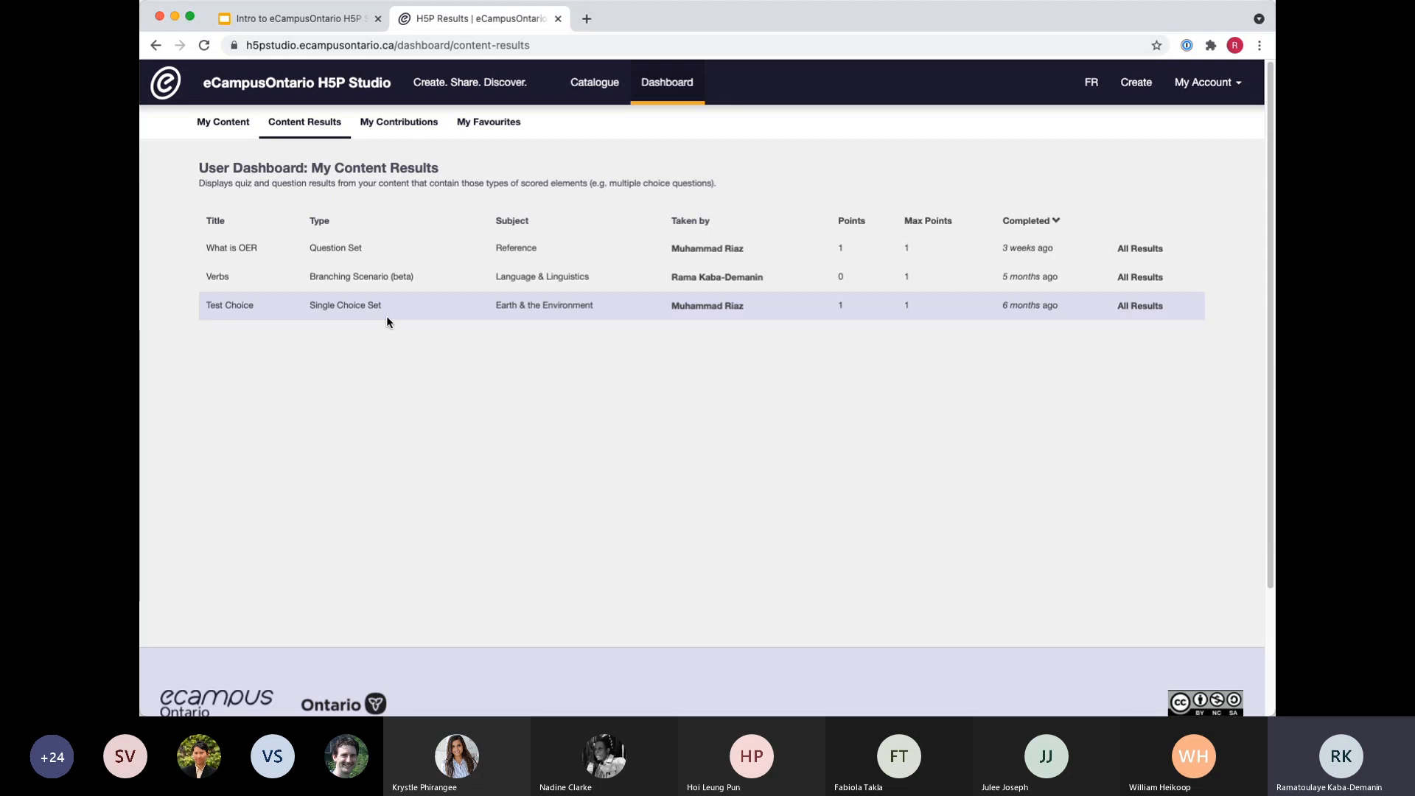
left_click(399, 122)
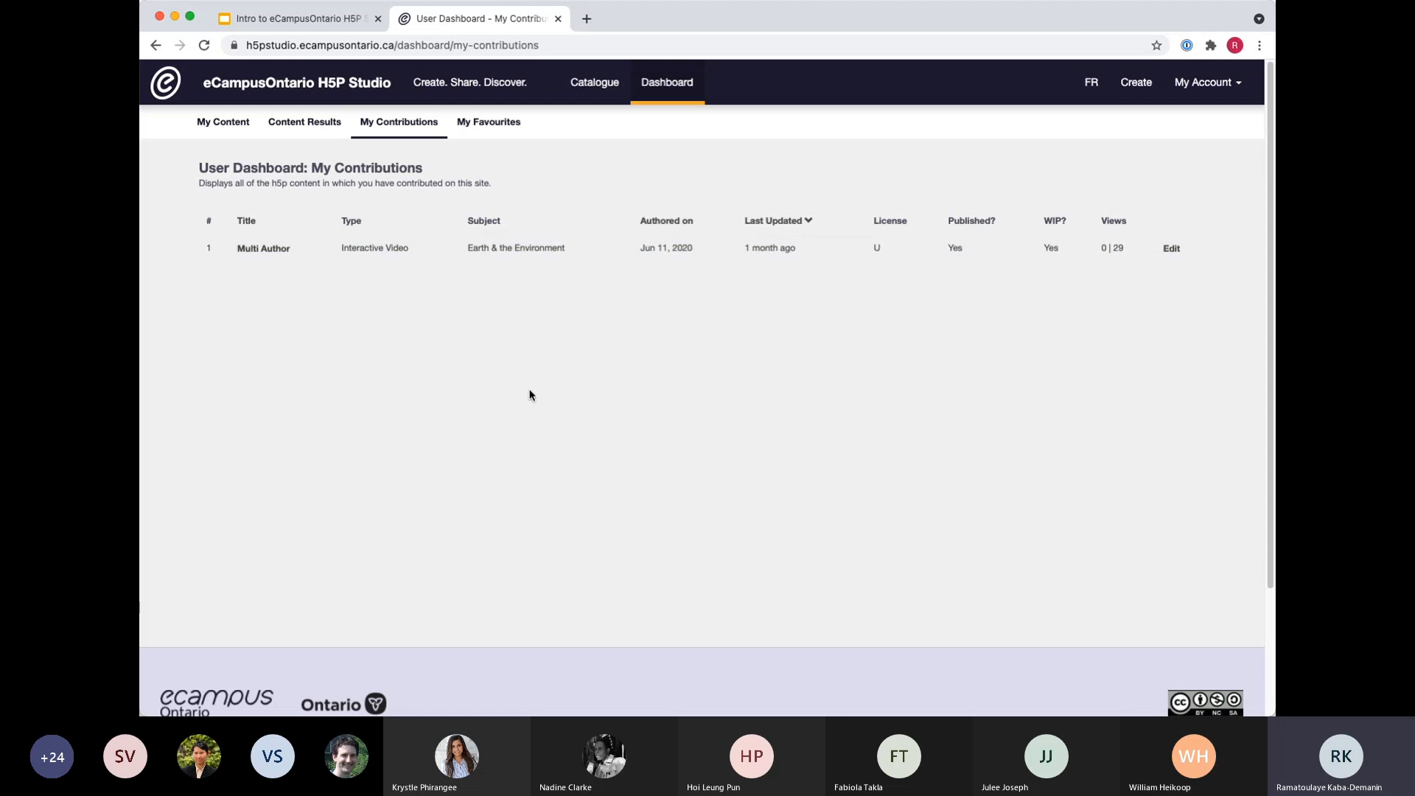
left_click(486, 124)
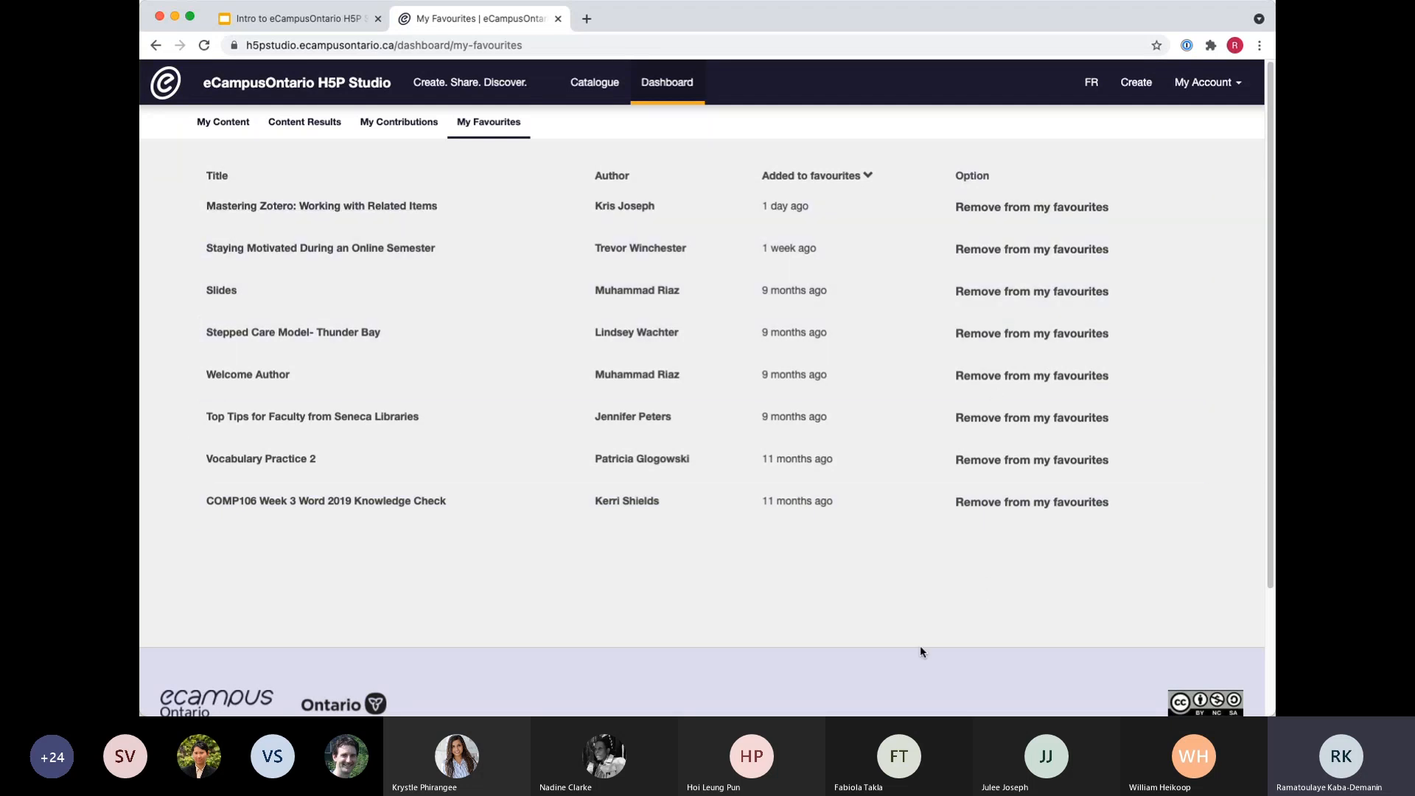
Return to the Google Slides presentation and advance to the "Questions?" slide.
left_click(325, 20)
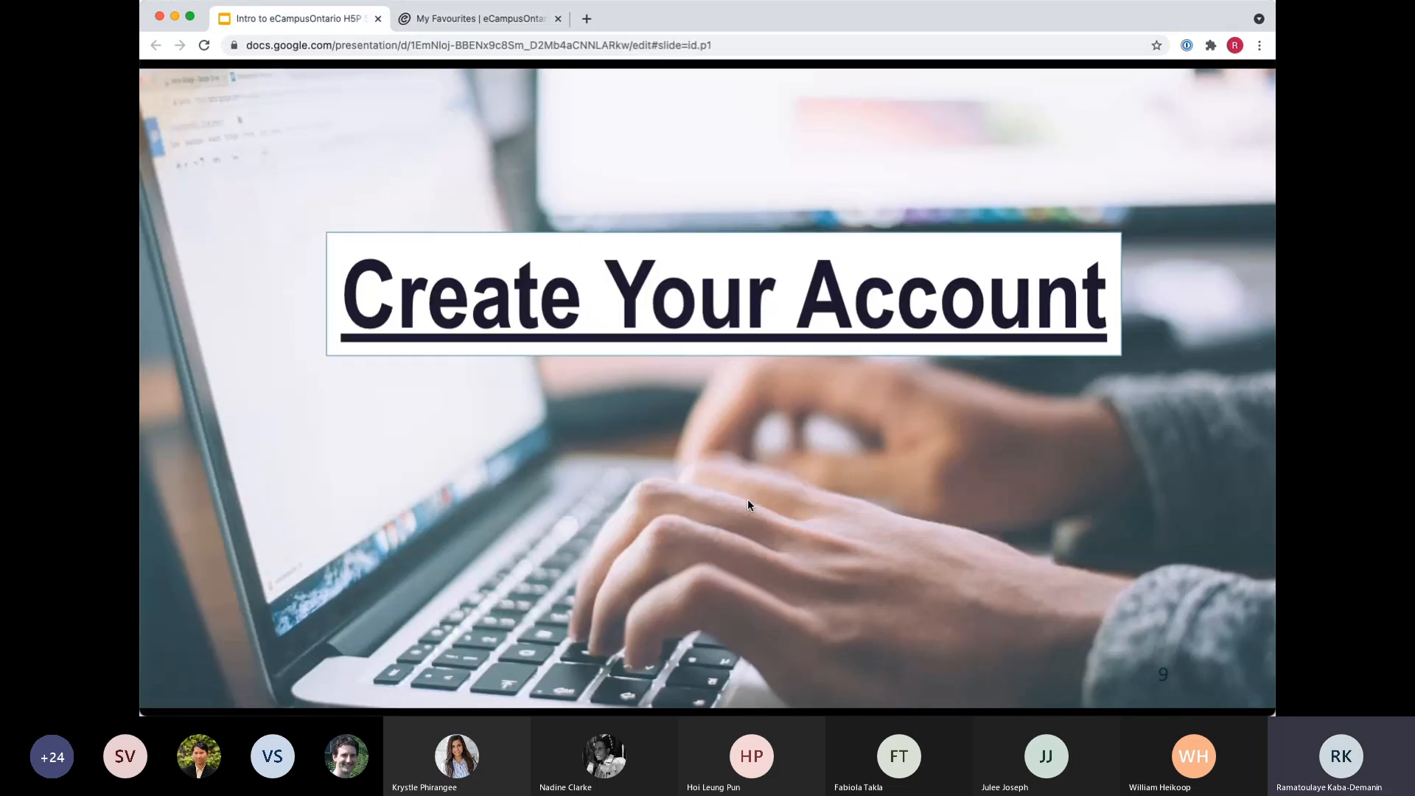
key("Right")
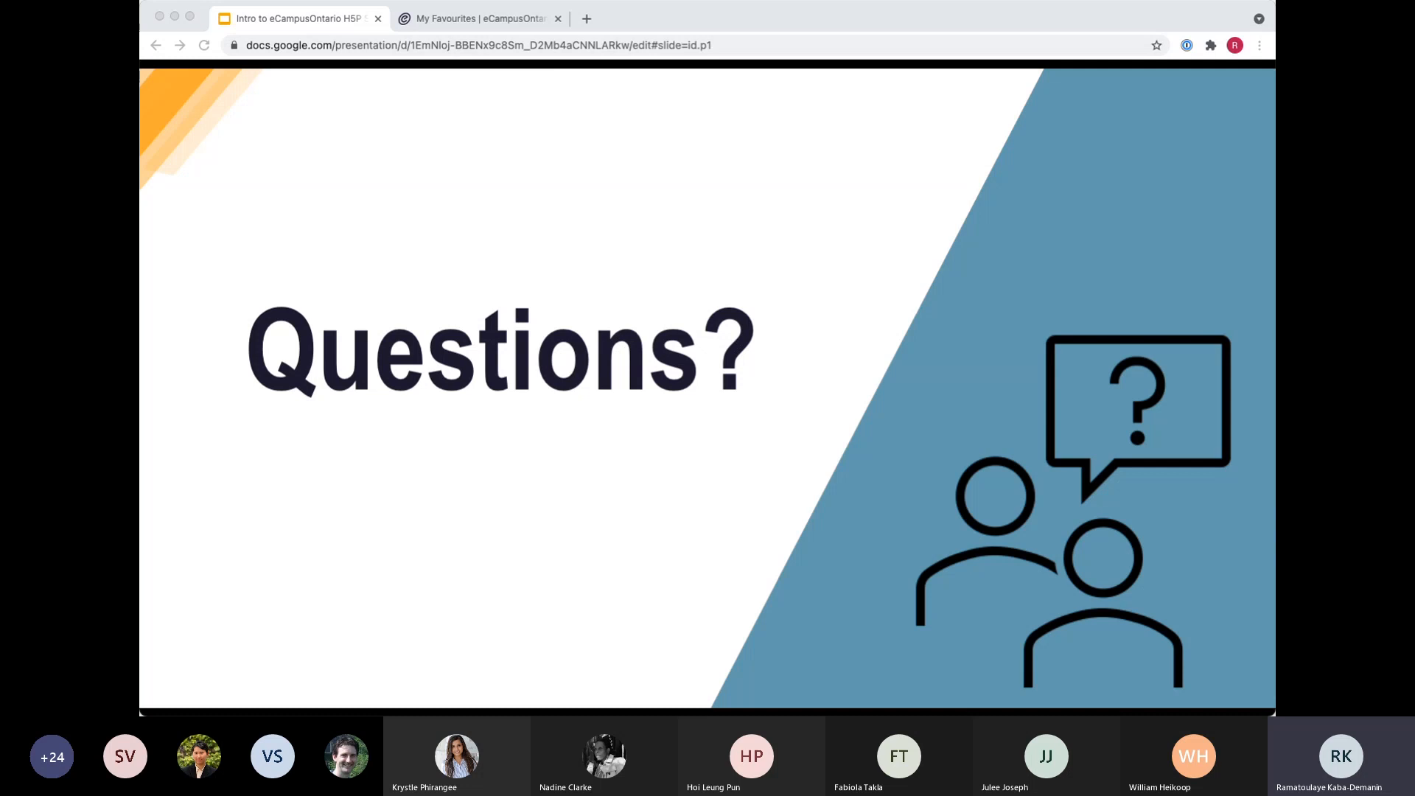
Switch back to H5P Studio and view all results for the "What is OER" question set from Content Results.
left_click(457, 22)
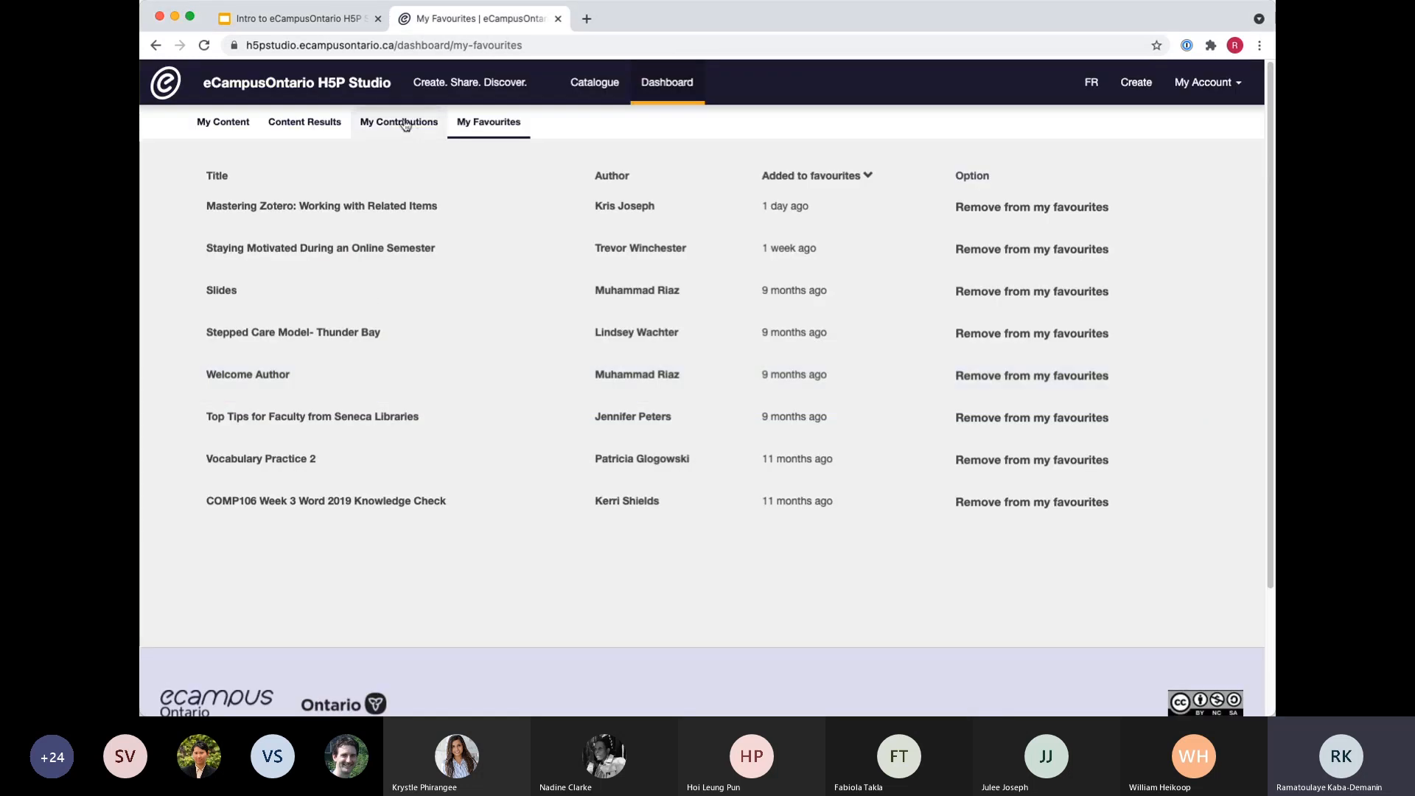
left_click(304, 122)
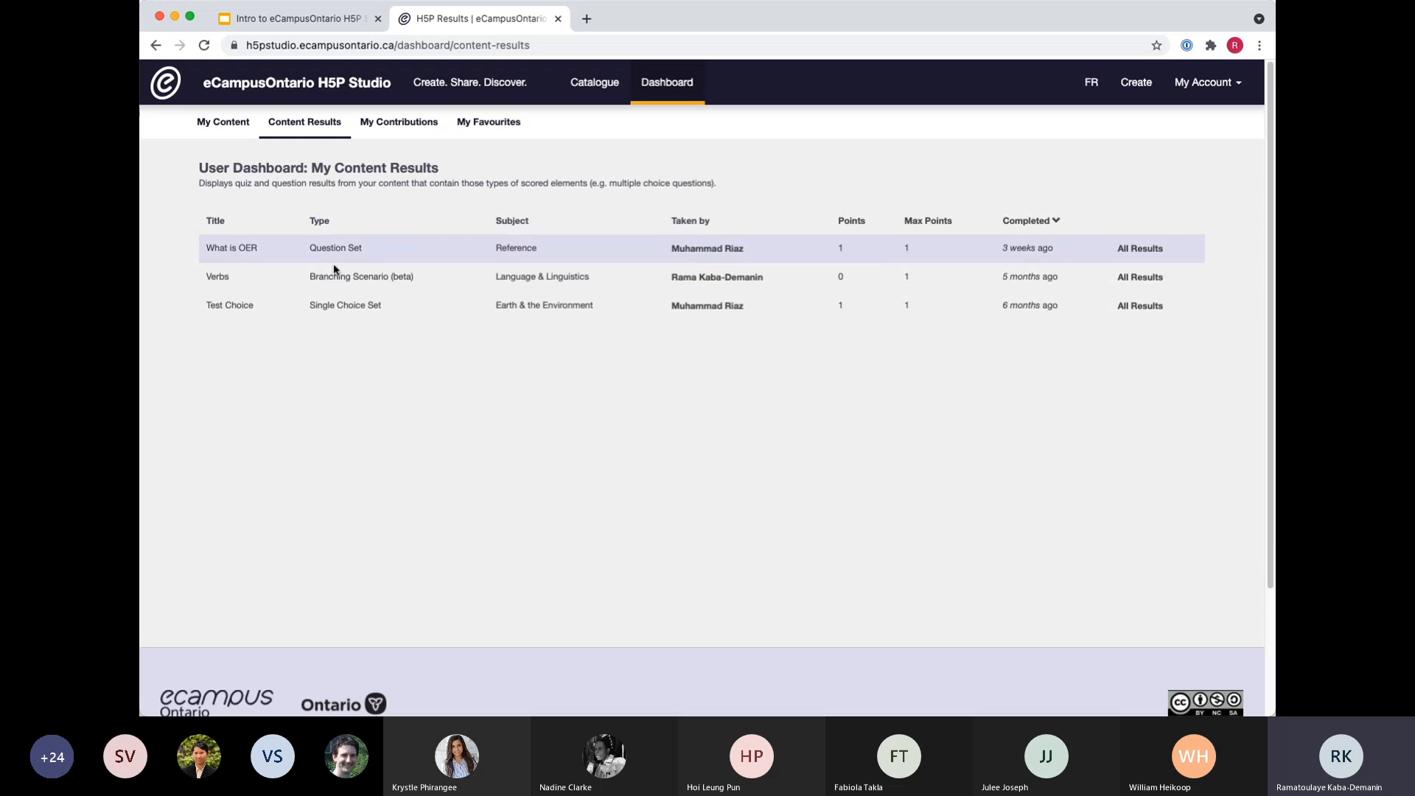
left_click(1135, 248)
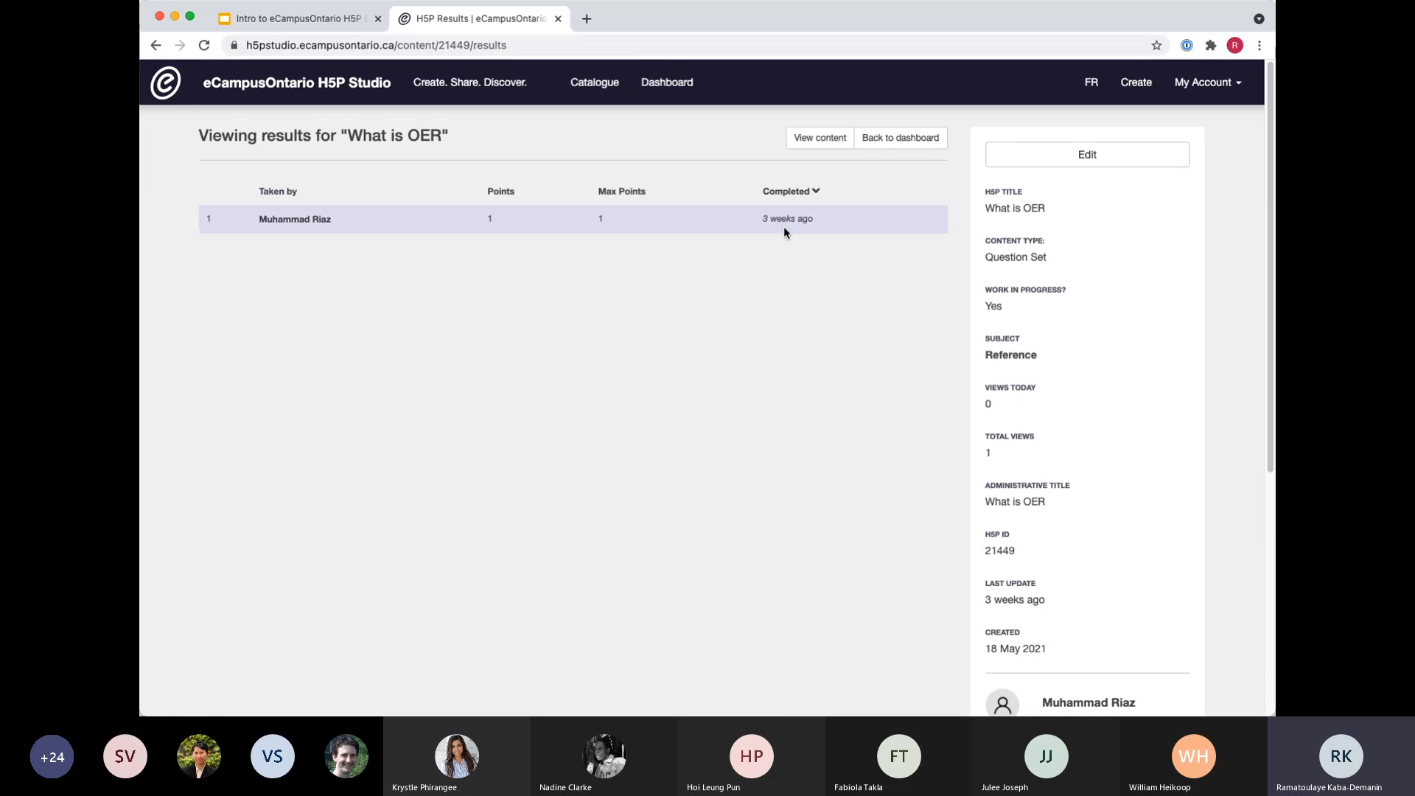
scroll(607, 531, "down", 1)
scroll(601, 529, "up", 1)
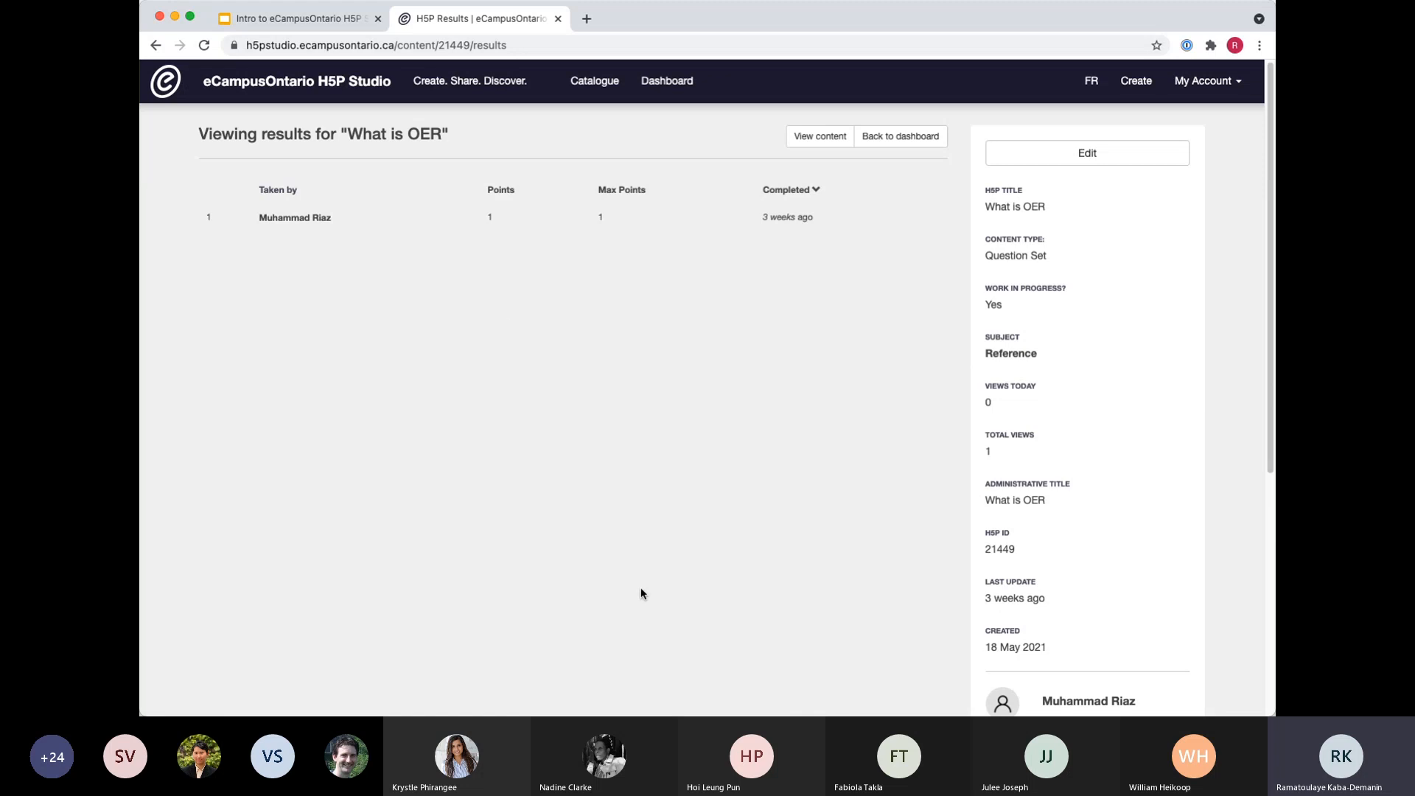
Go back to the Google Slides presentation and advance to the "It's Time to Create" slide.
left_click(309, 24)
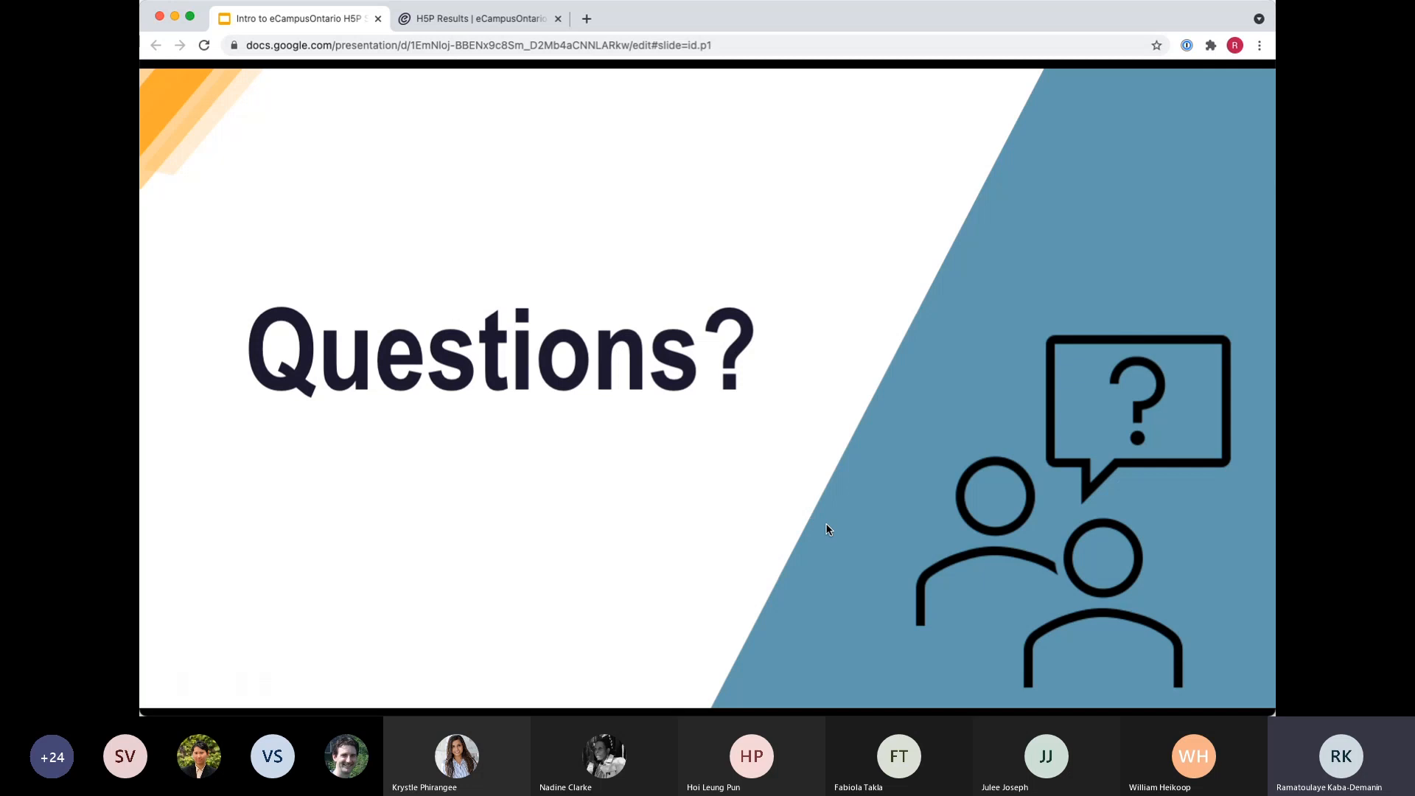
left_click(385, 291)
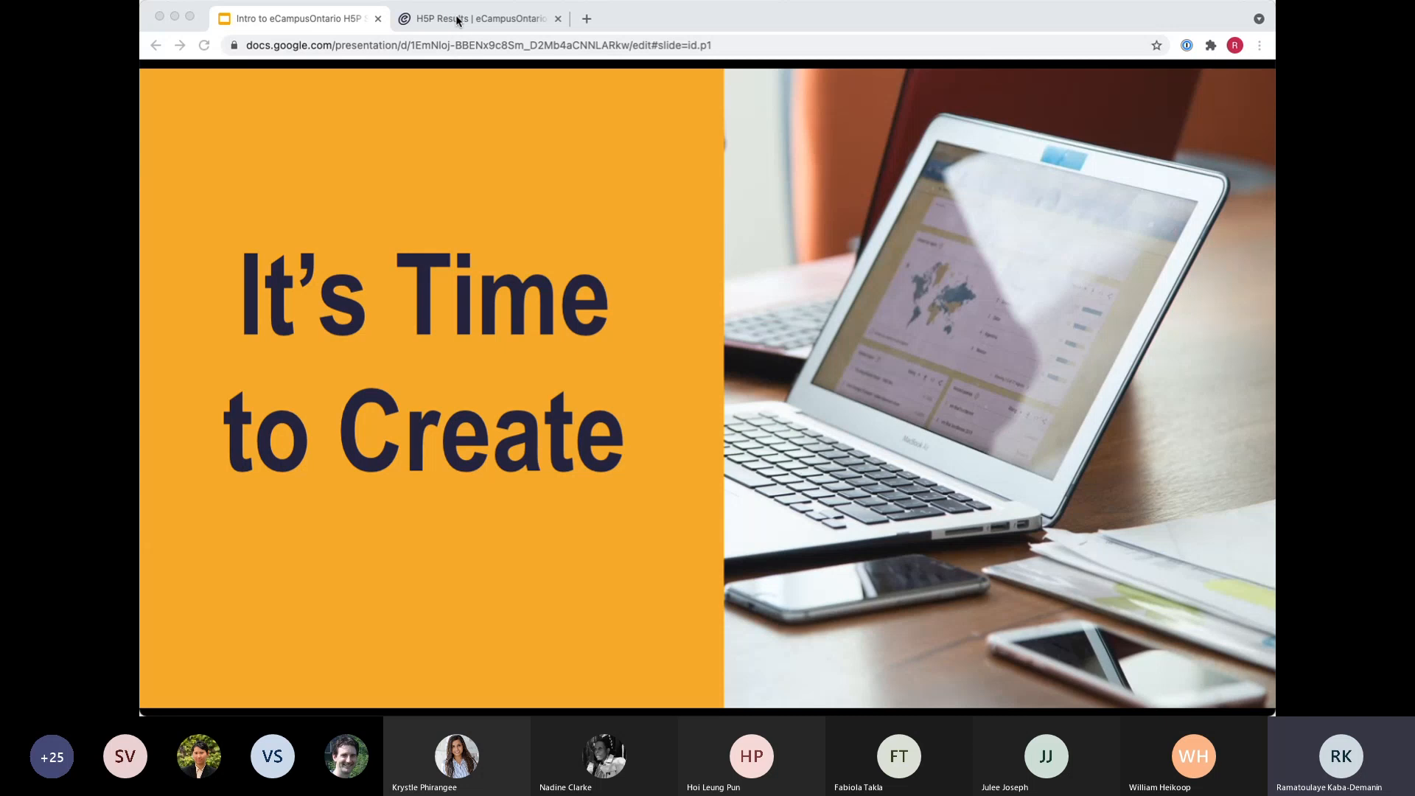
Revisit the "What is OER" results page in H5P Studio, then advance the Google Slides presentation to the "H5P Content Accessibility" slide.
left_click(454, 20)
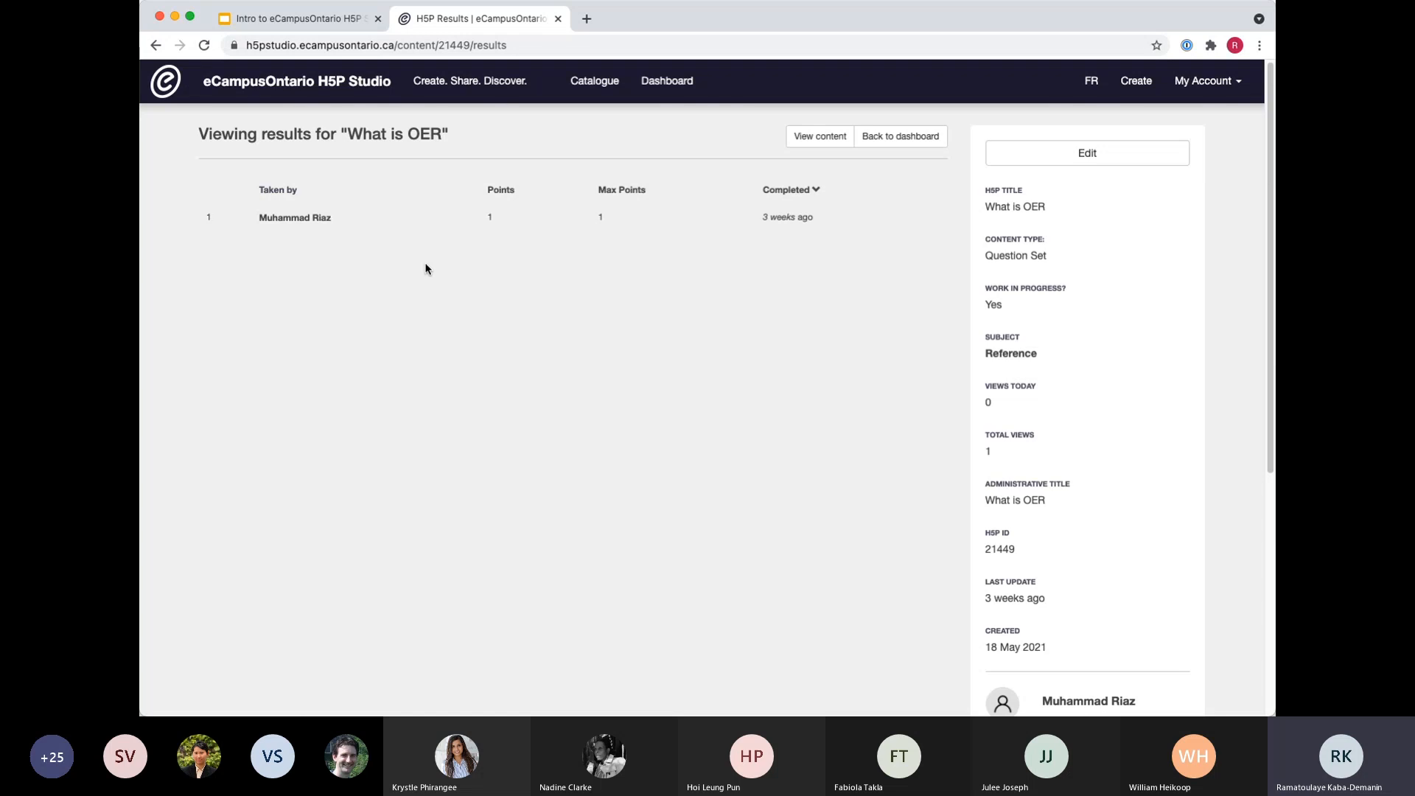
scroll(433, 316, "up", 1)
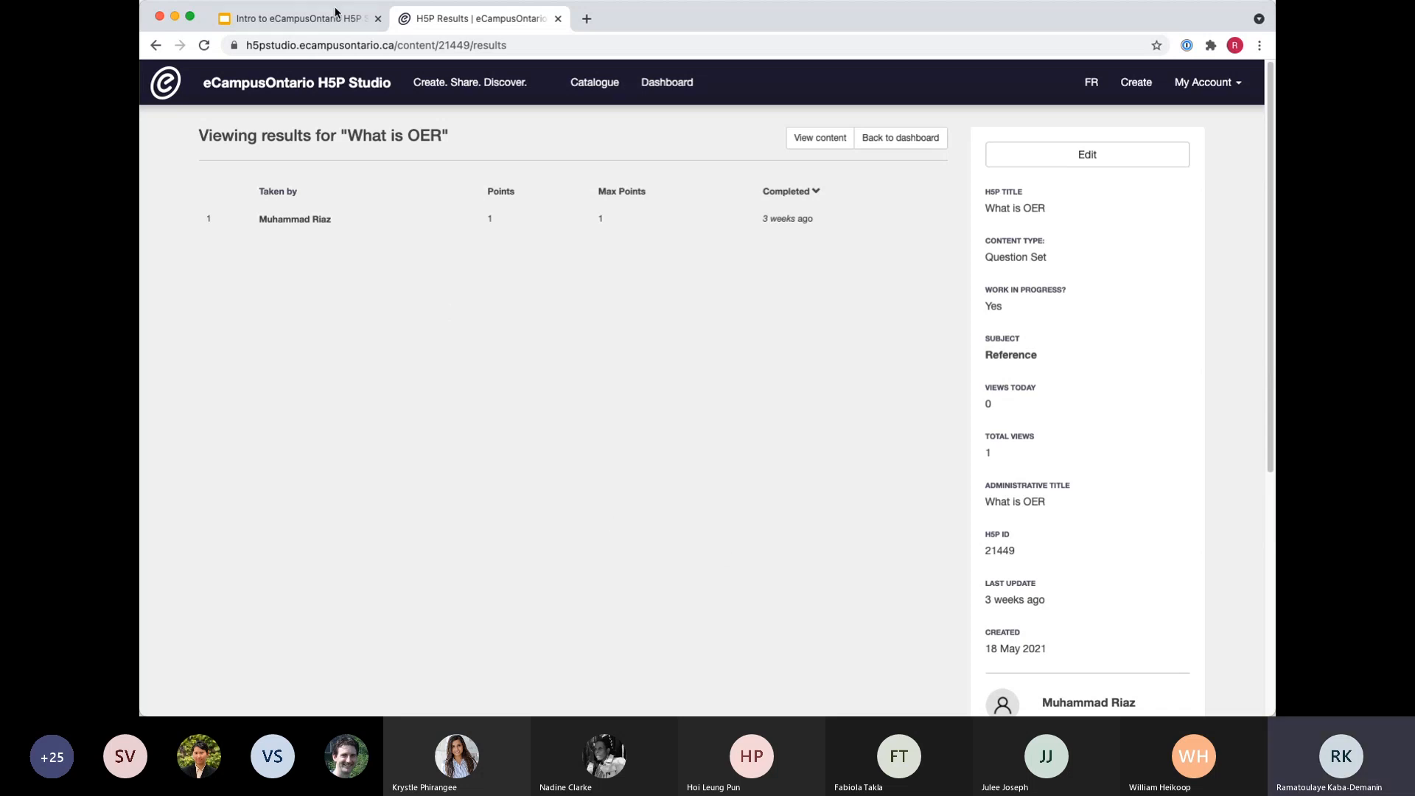
left_click(293, 28)
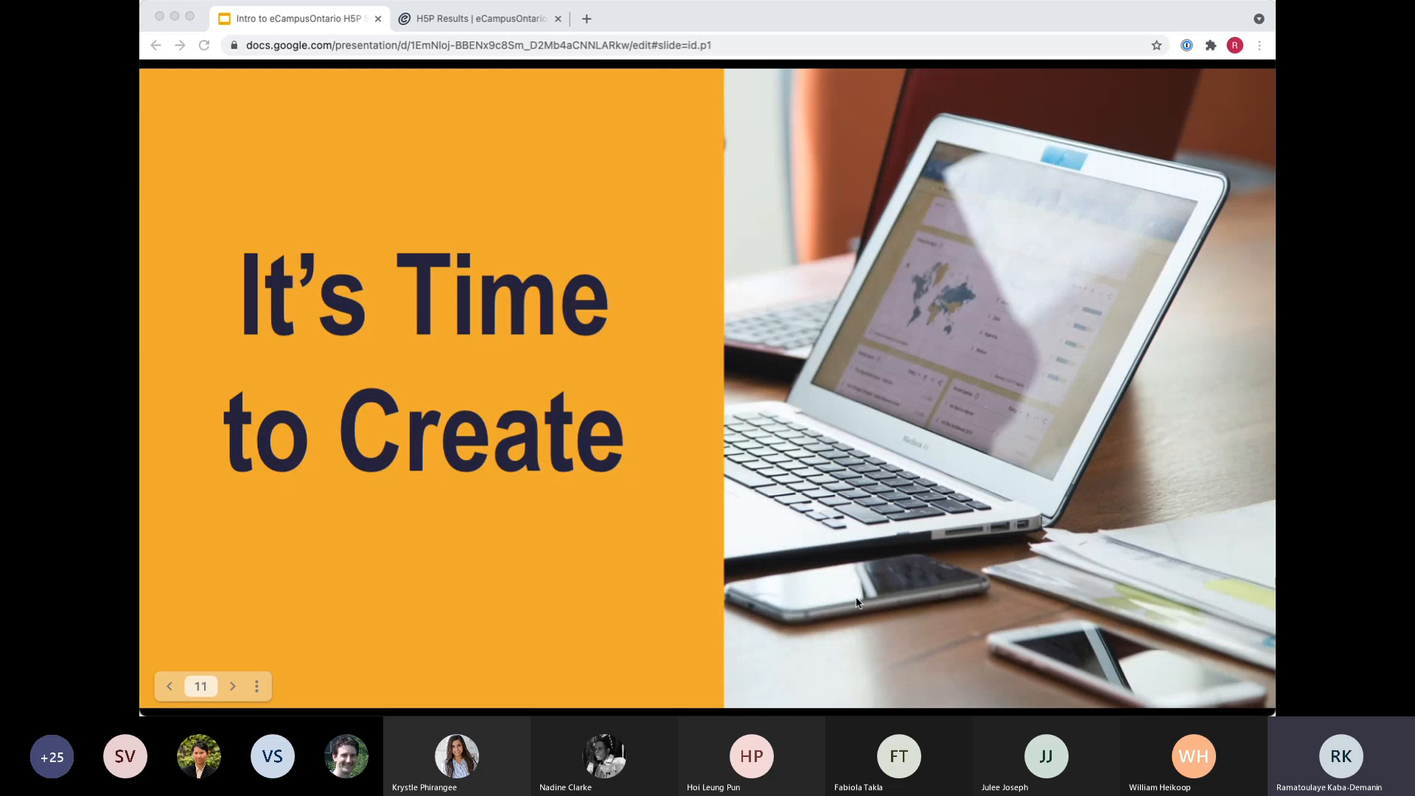
left_click(788, 599)
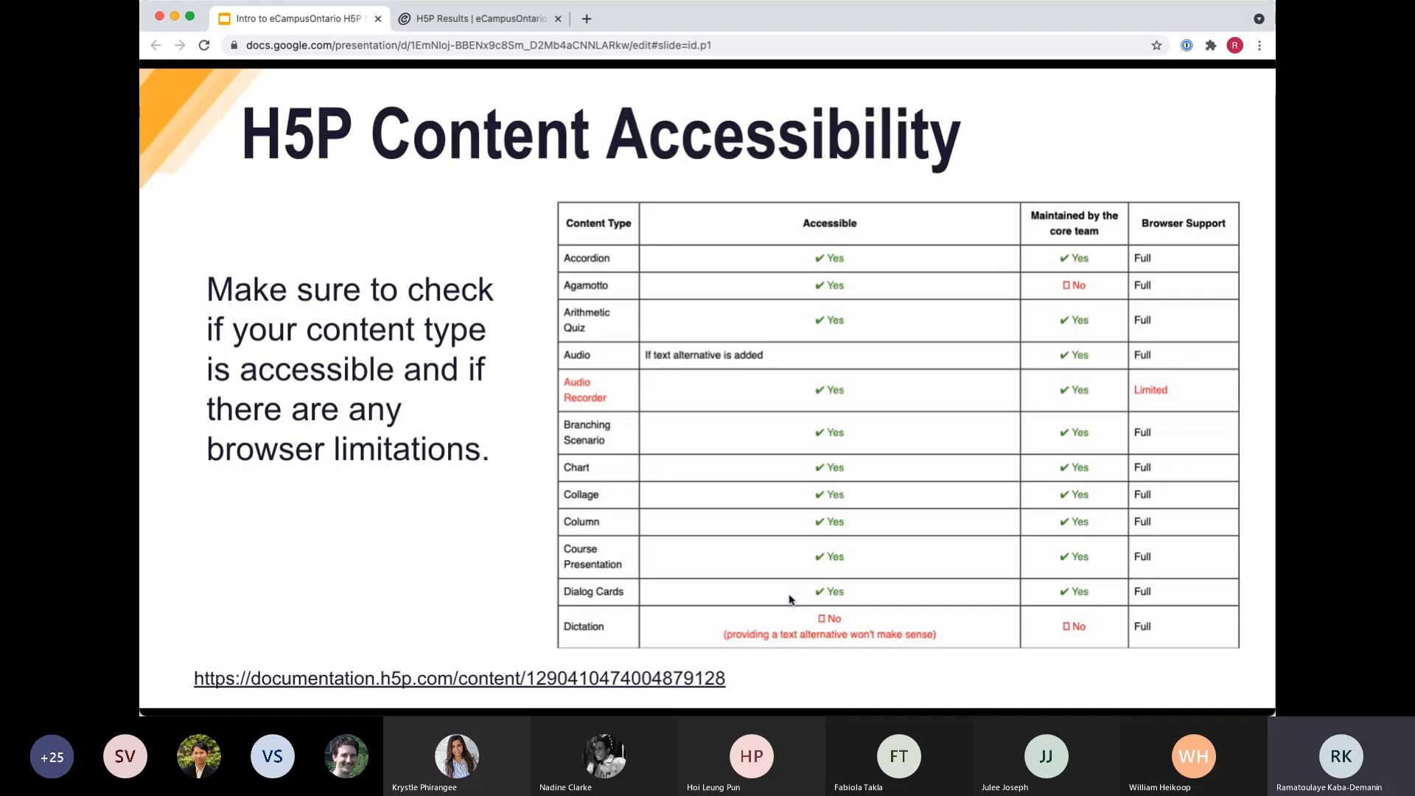
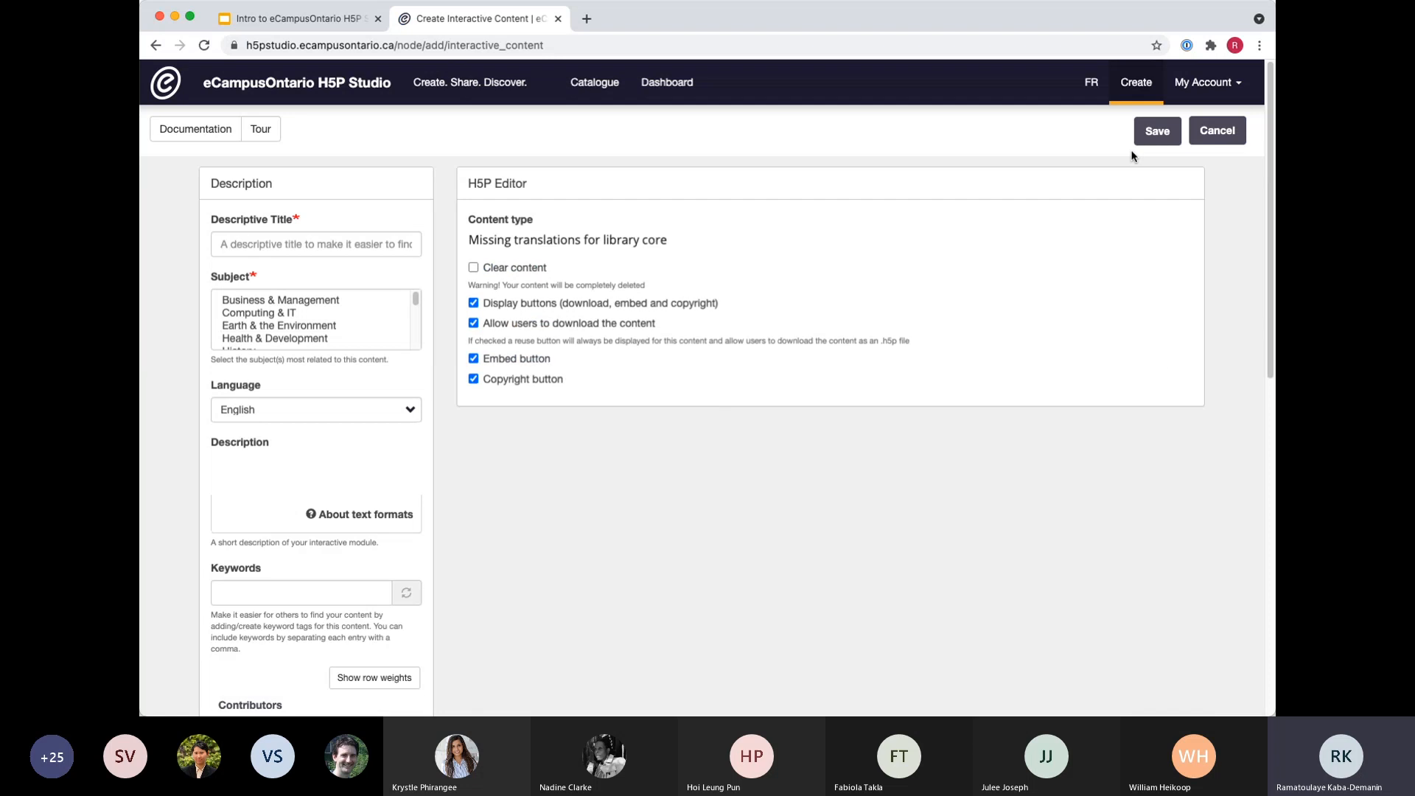
Look over the new content form and choose Interactive Video as the H5P content type.
scroll(402, 592, "down", 1)
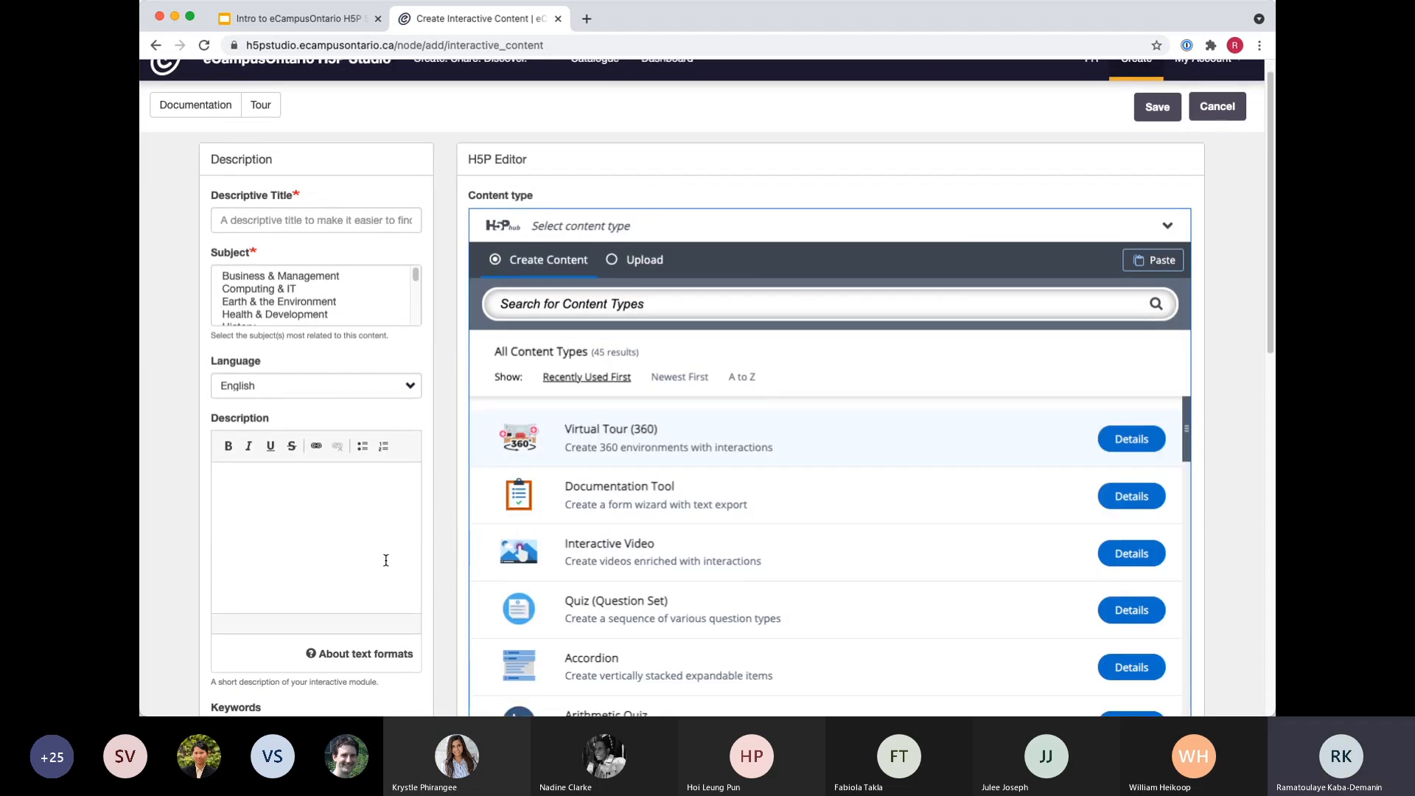
scroll(384, 560, "down", 1)
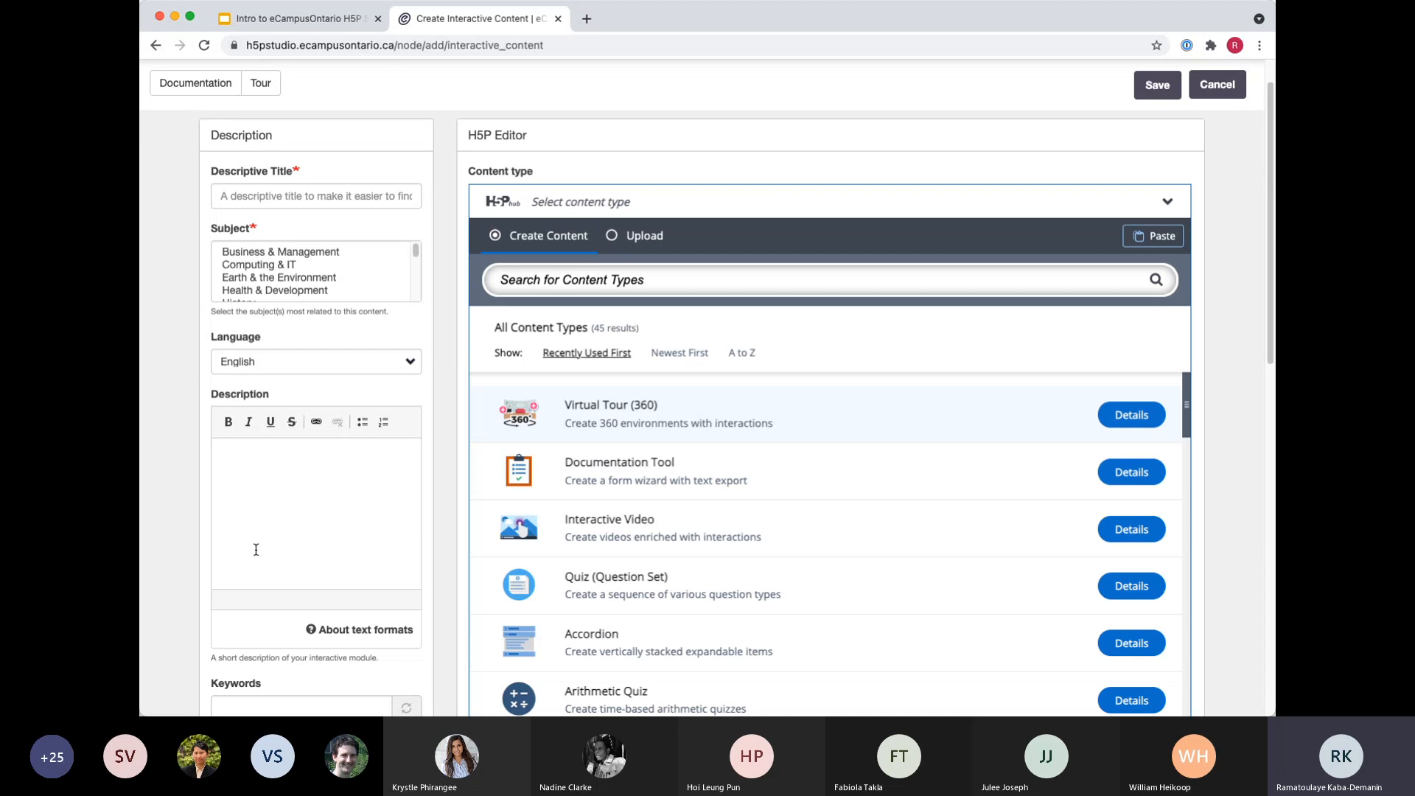
scroll(256, 549, "down", 15)
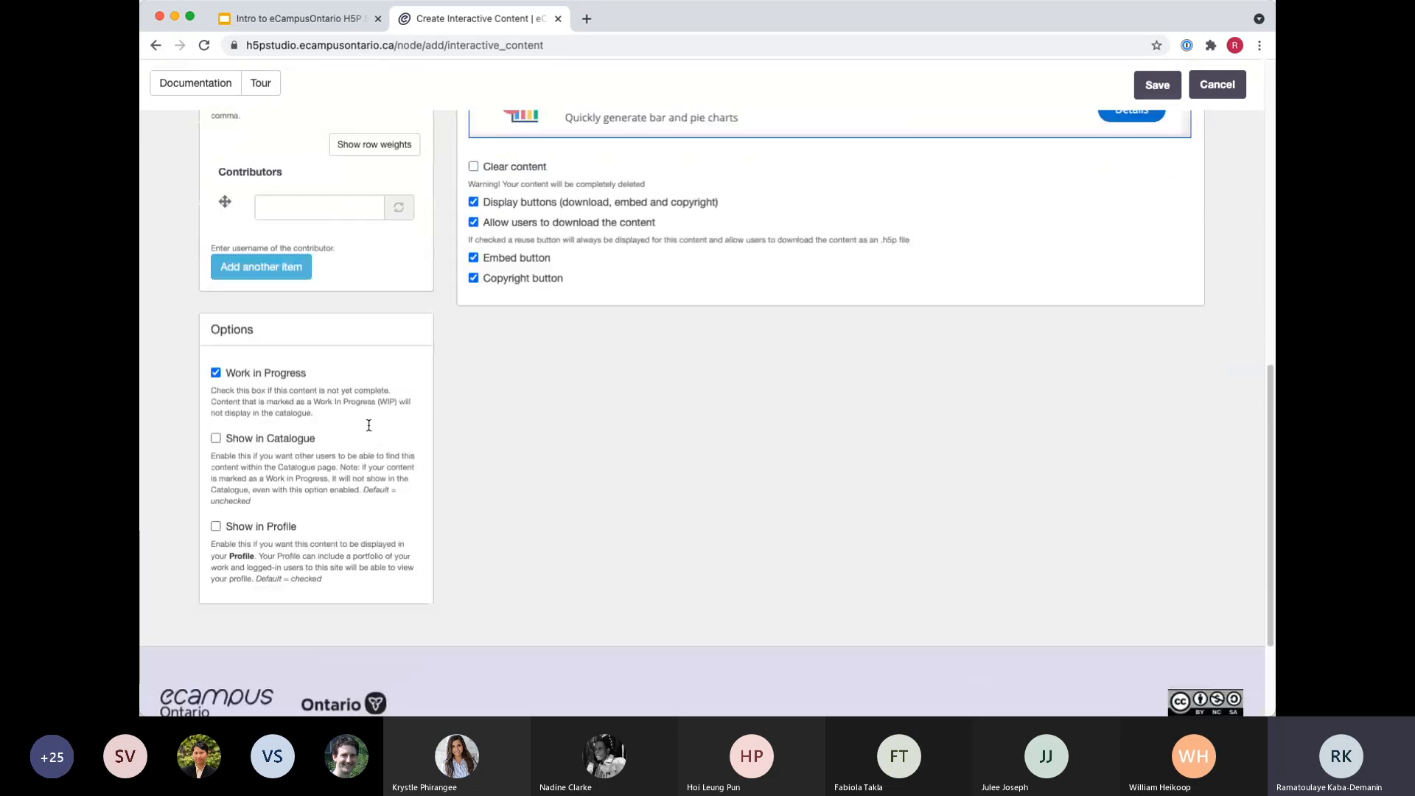
scroll(368, 426, "up", 12)
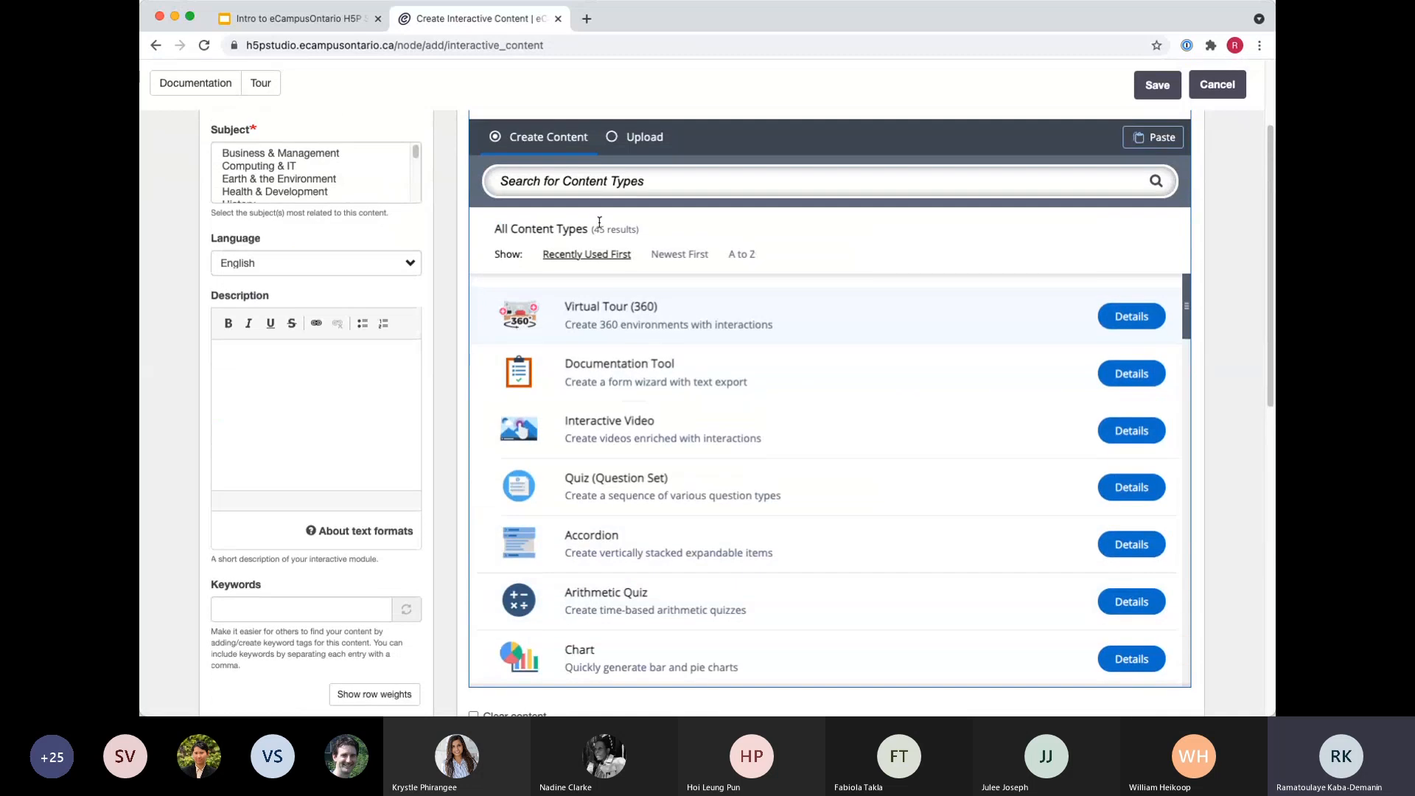
left_click(597, 182)
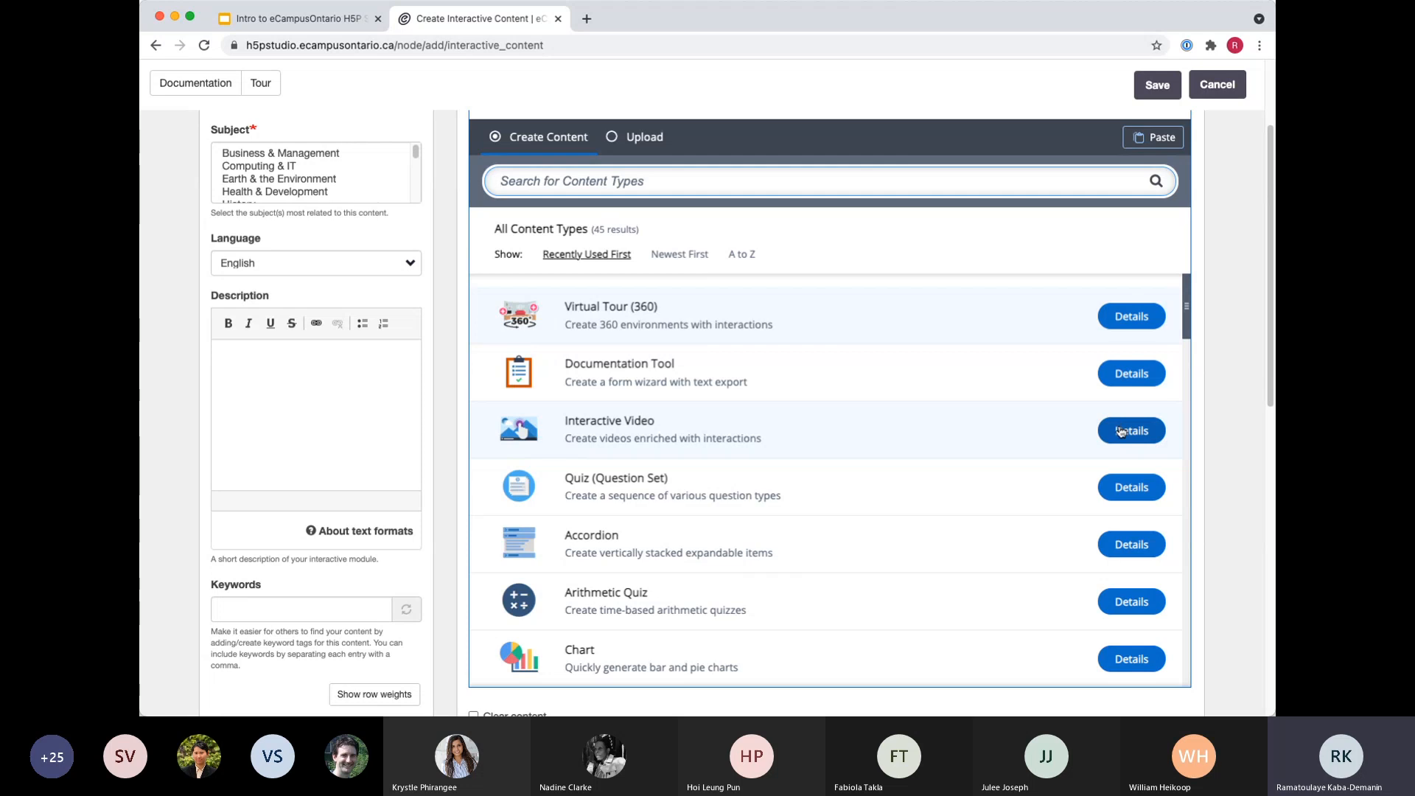
left_click(607, 433)
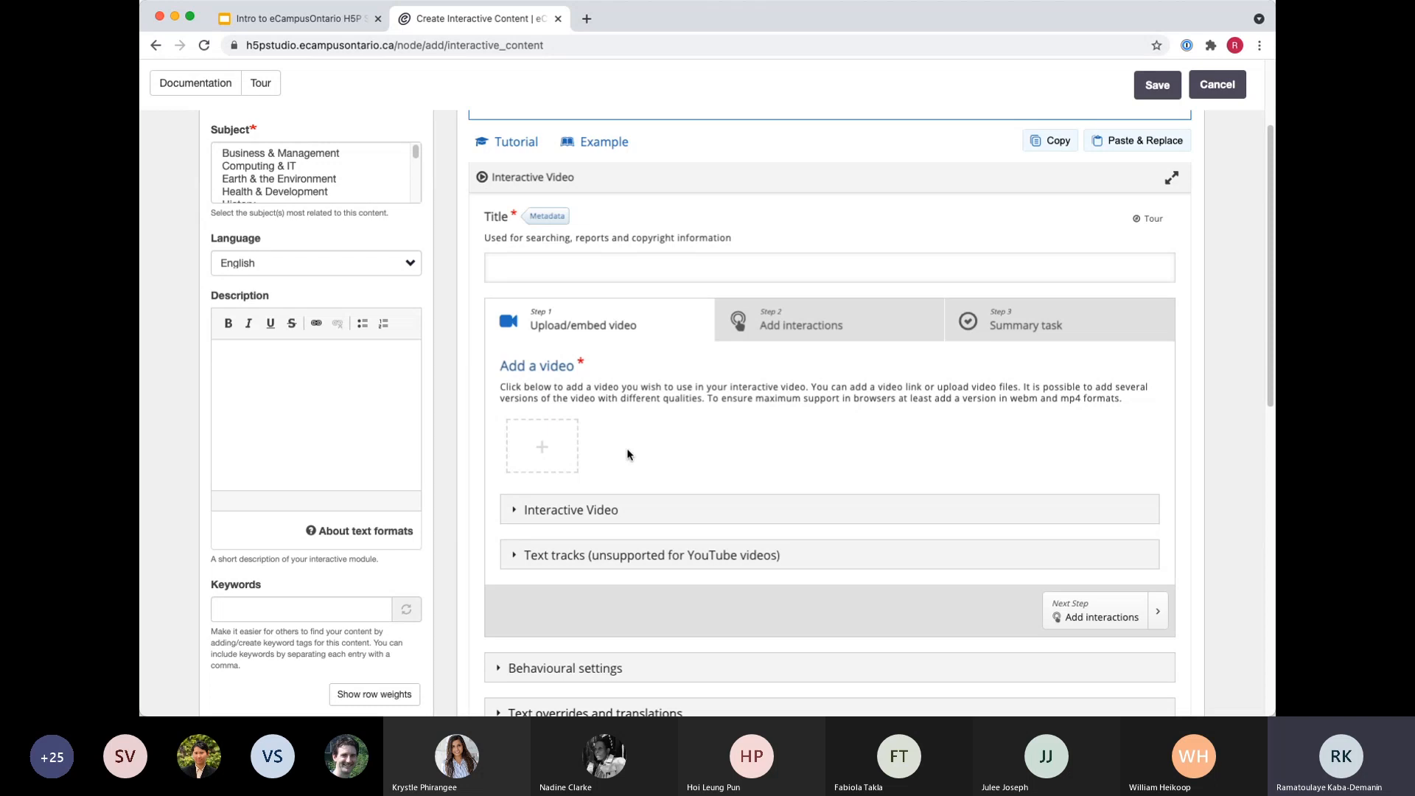
Title the interactive video "Introduction to H5P Studio" in the H5P editor.
scroll(627, 515, "up", 3)
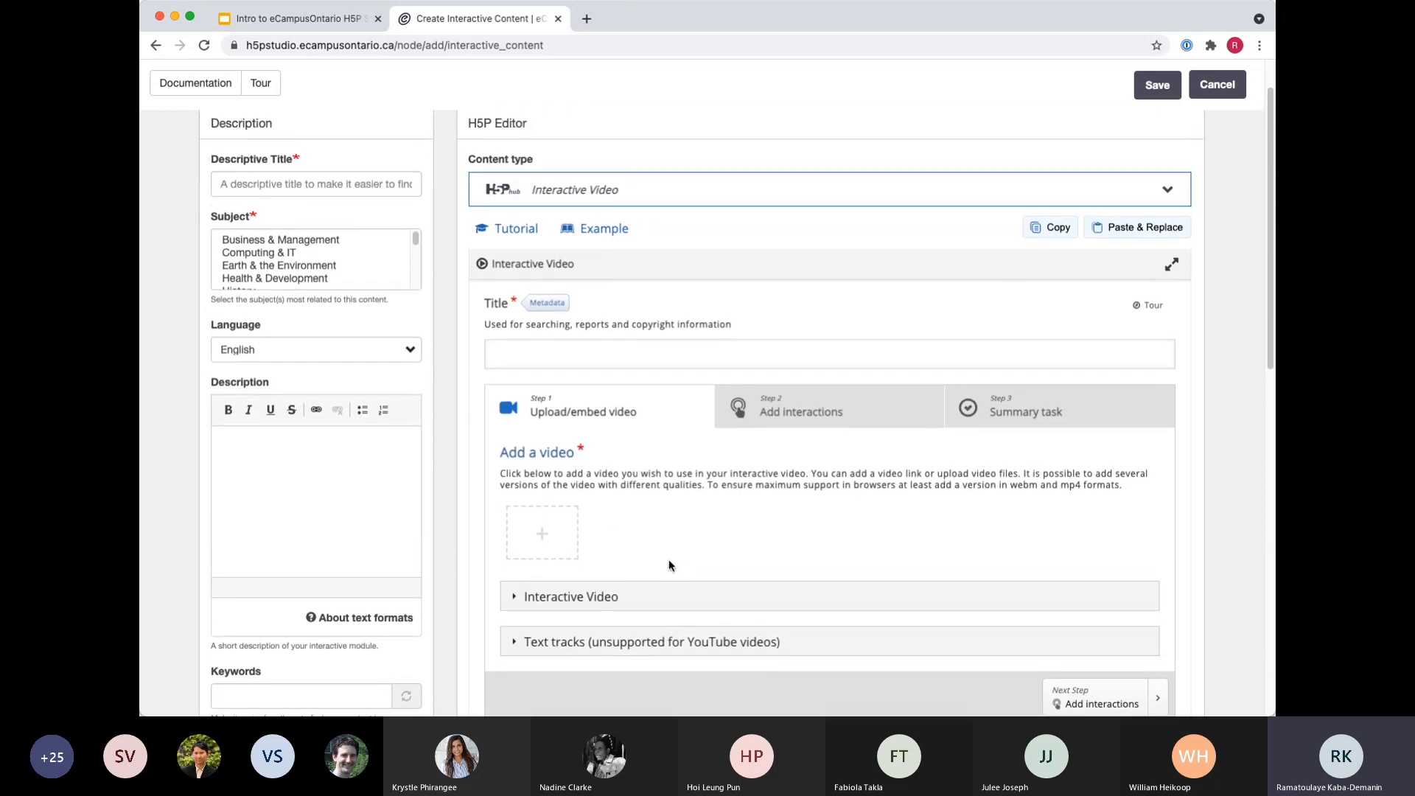
scroll(684, 569, "up", 1)
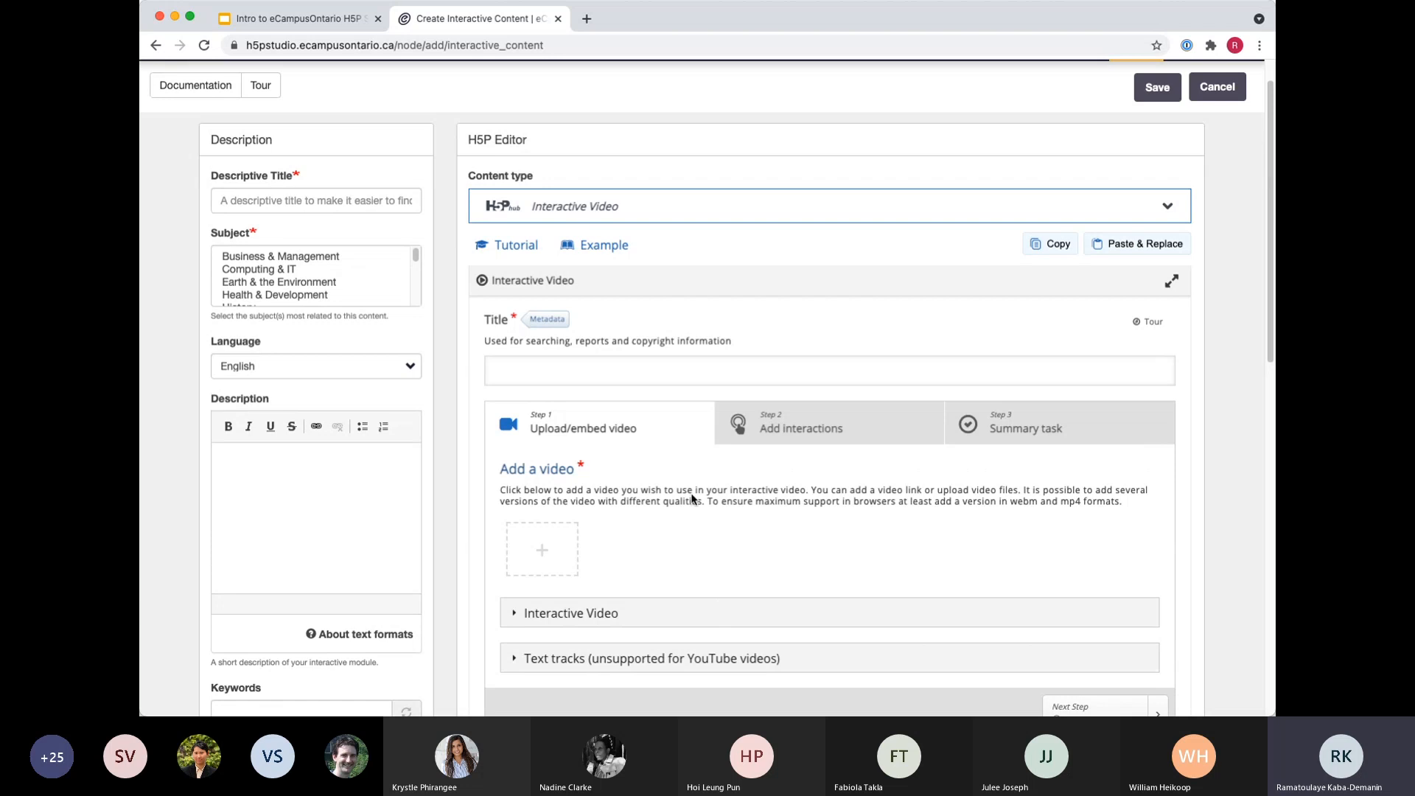
scroll(782, 475, "down", 3)
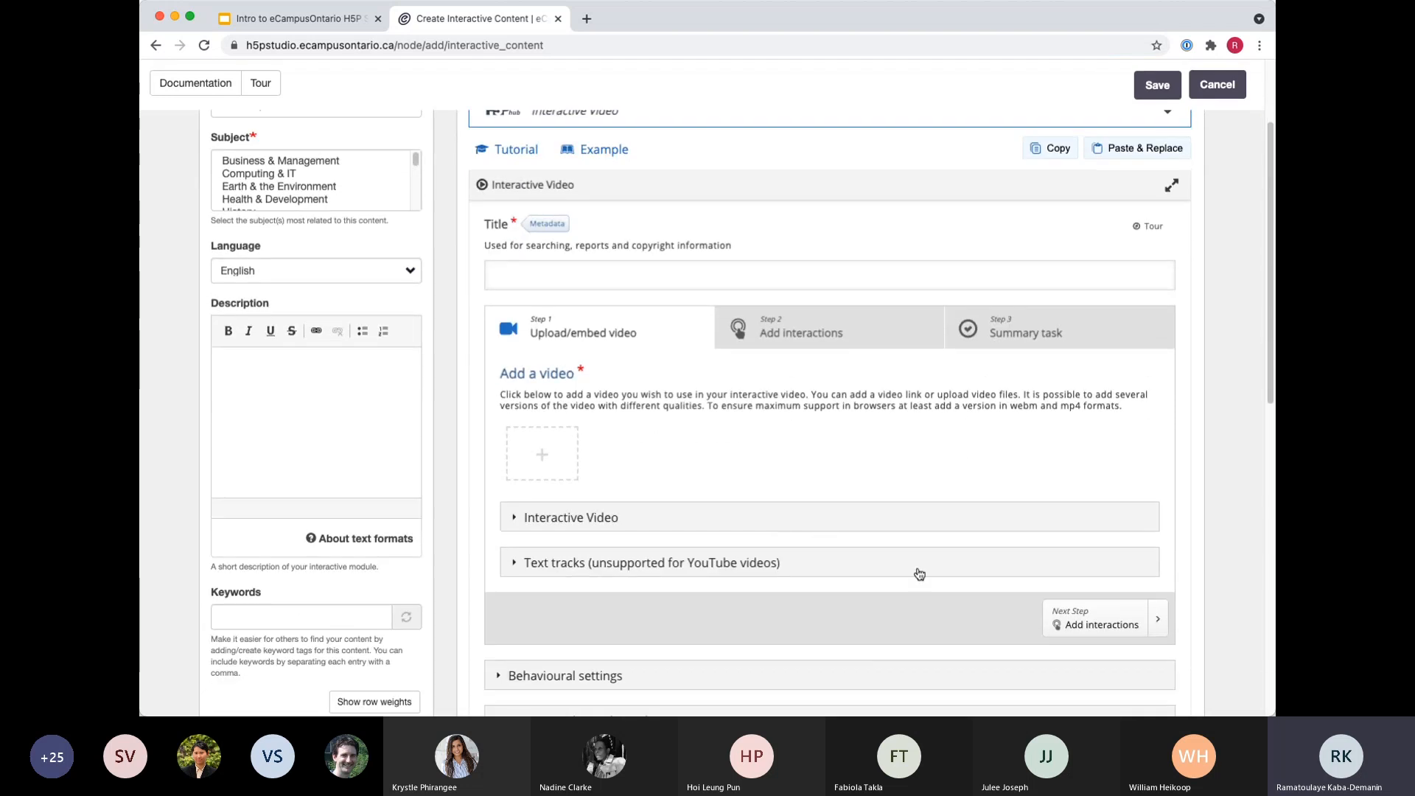
scroll(921, 572, "down", 1)
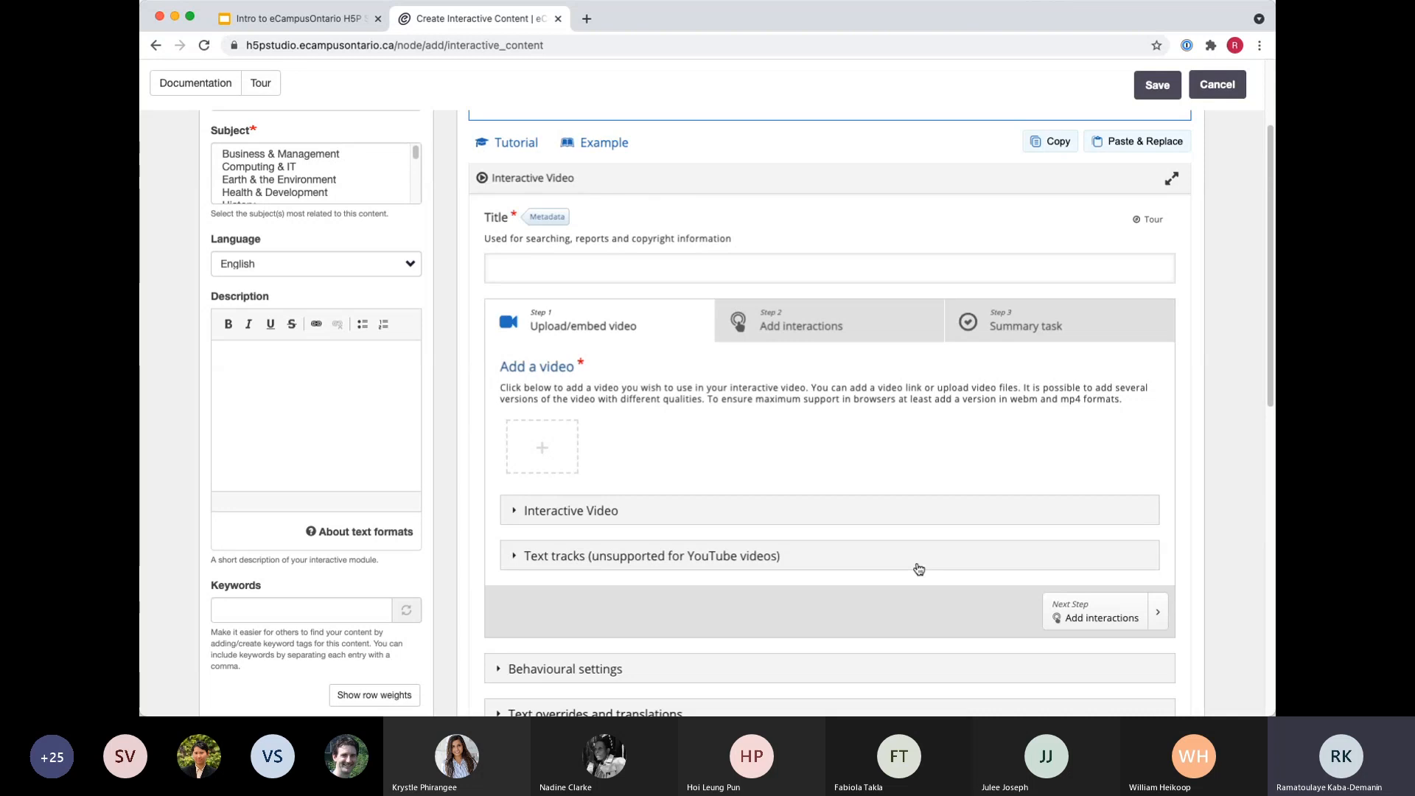
scroll(815, 562, "down", 1)
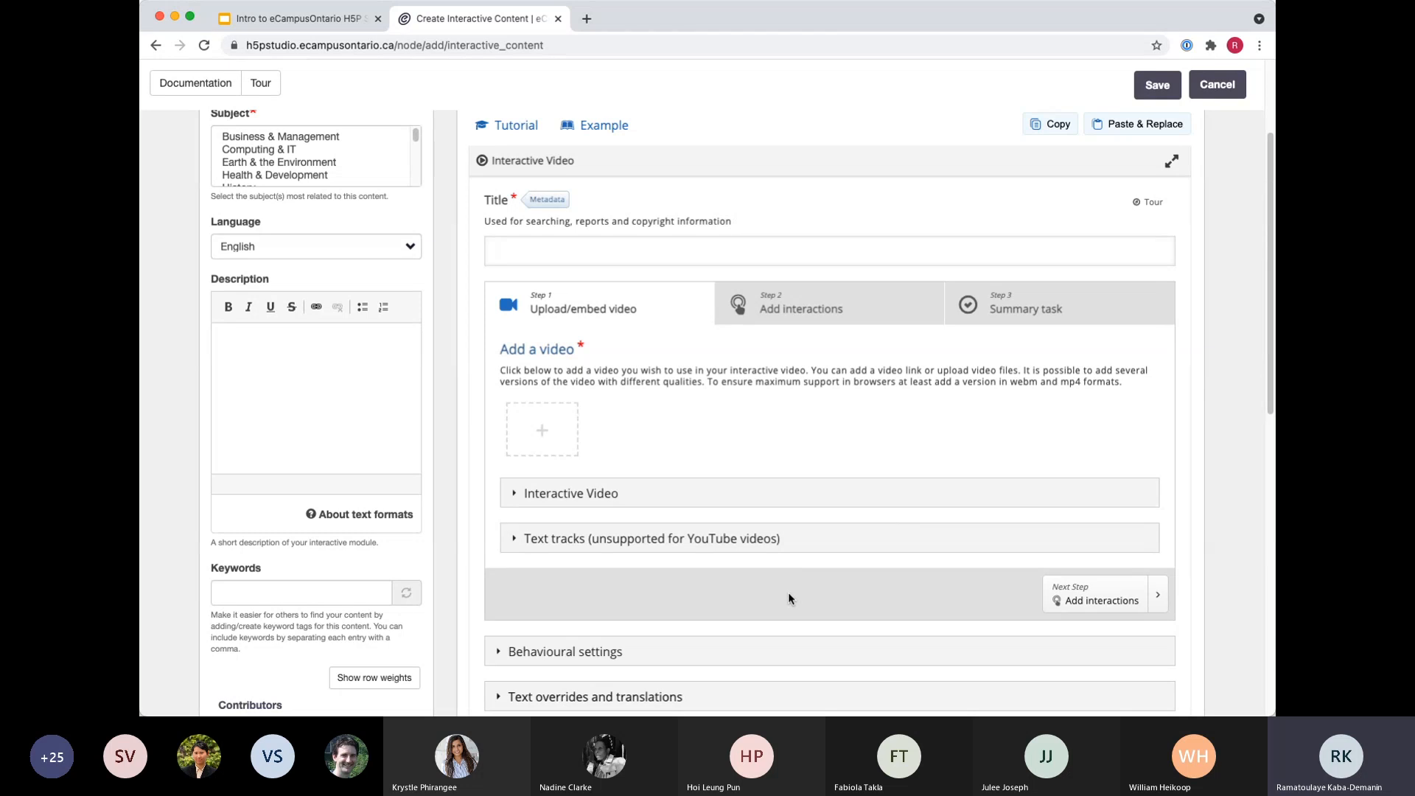
scroll(639, 479, "up", 3)
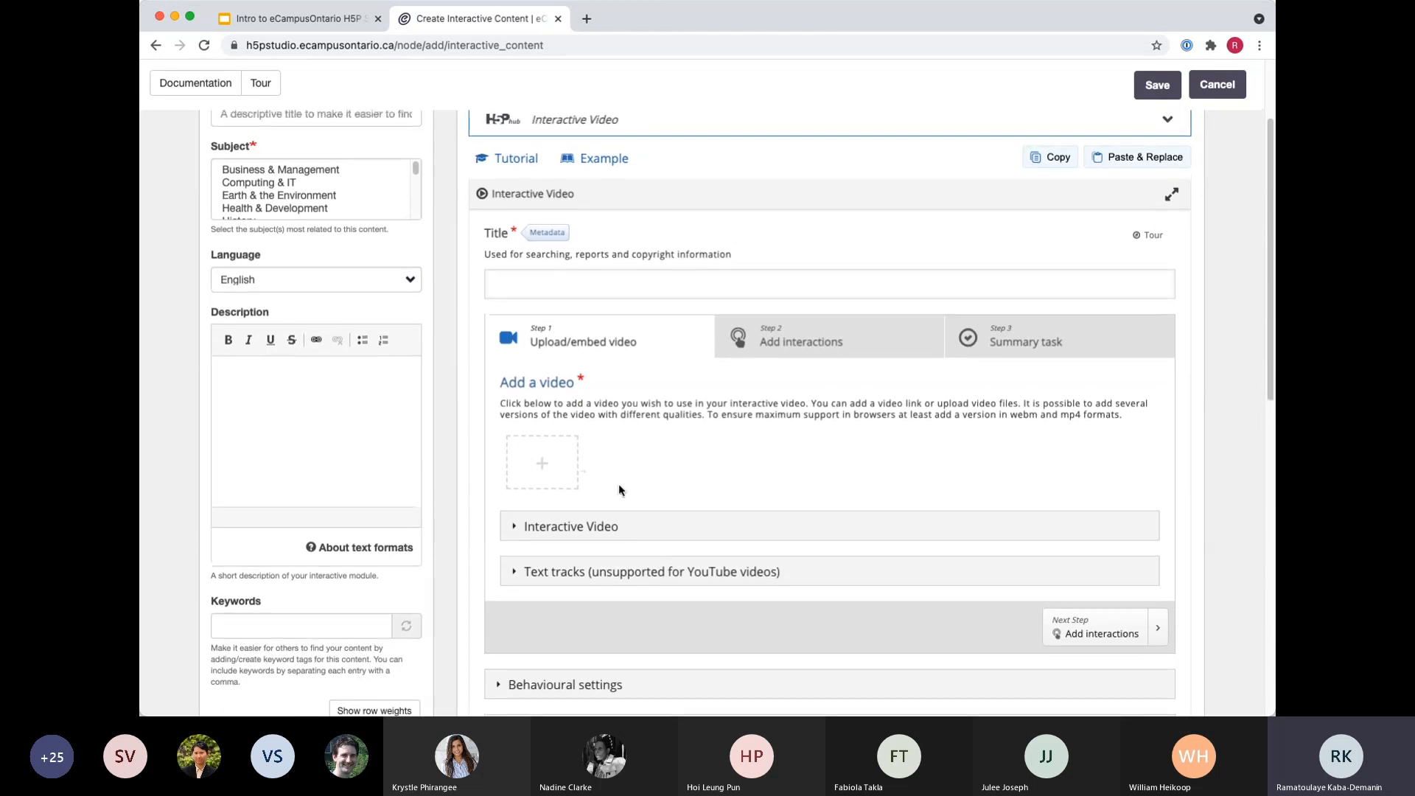
left_click(519, 313)
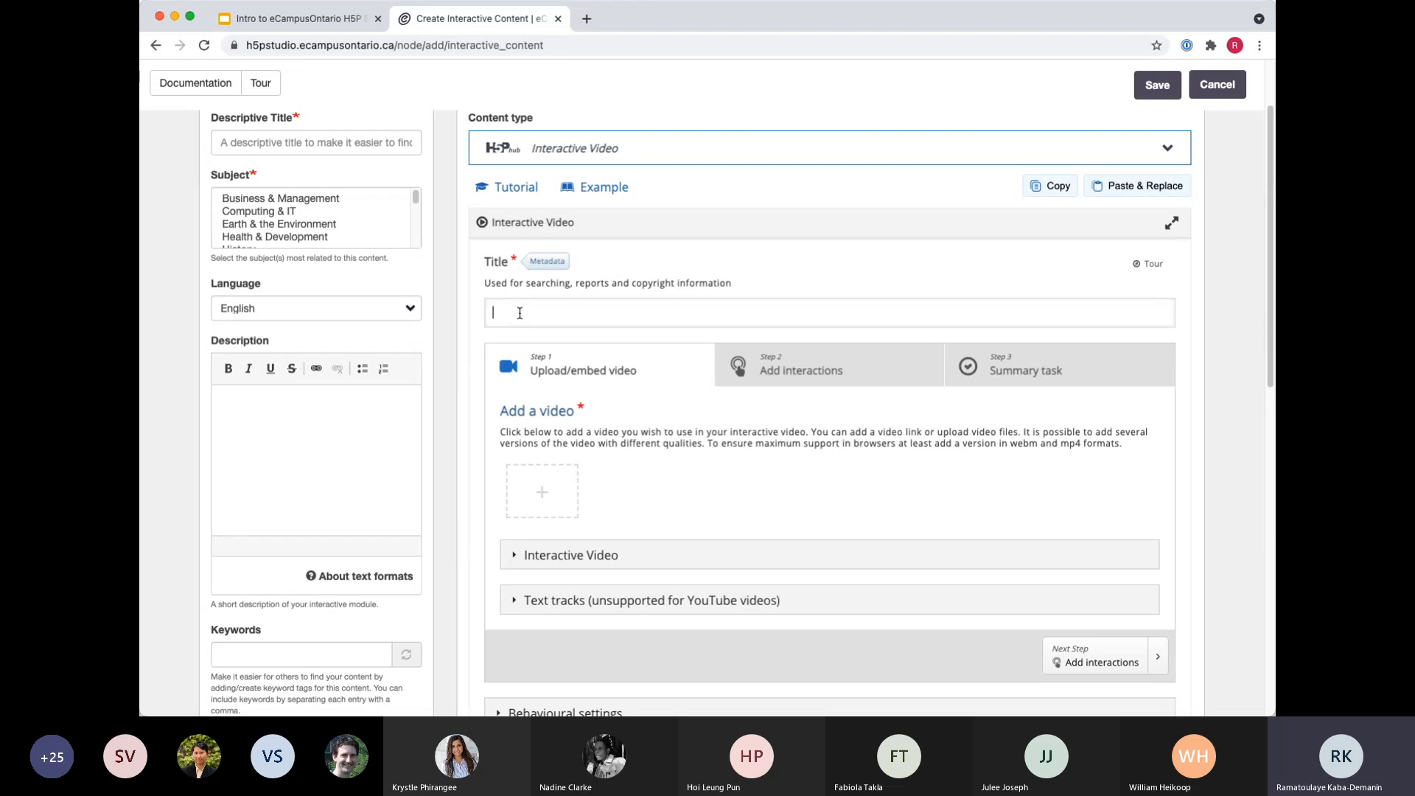
type("Introduct")
type("o")
key("BackSpace")
key("BackSpace")
type("toin")
key("BackSpace")
key("BackSpace")
key("BackSpace")
key("BackSpace")
key("BackSpace")
key("BackSpace")
key("BackSpace")
key("BackSpace")
key("BackSpace")
key("BackSpace")
key("BackSpace")
key("BackSpace")
key("BackSpace")
type("Introduction to H5P Studio")
Set the license to Attribution (CC BY) in the content's metadata and save the metadata.
scroll(546, 209, "down", 1)
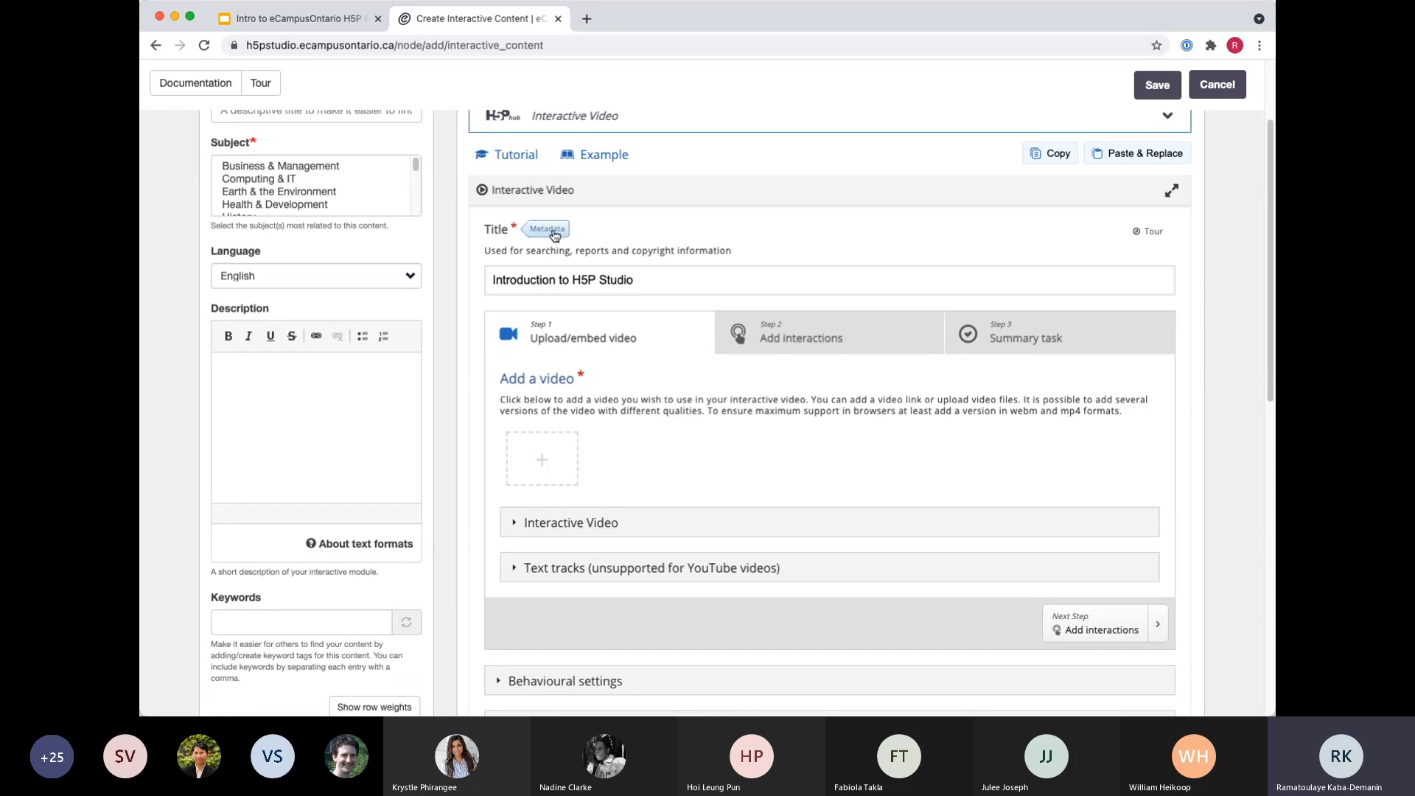
left_click(547, 230)
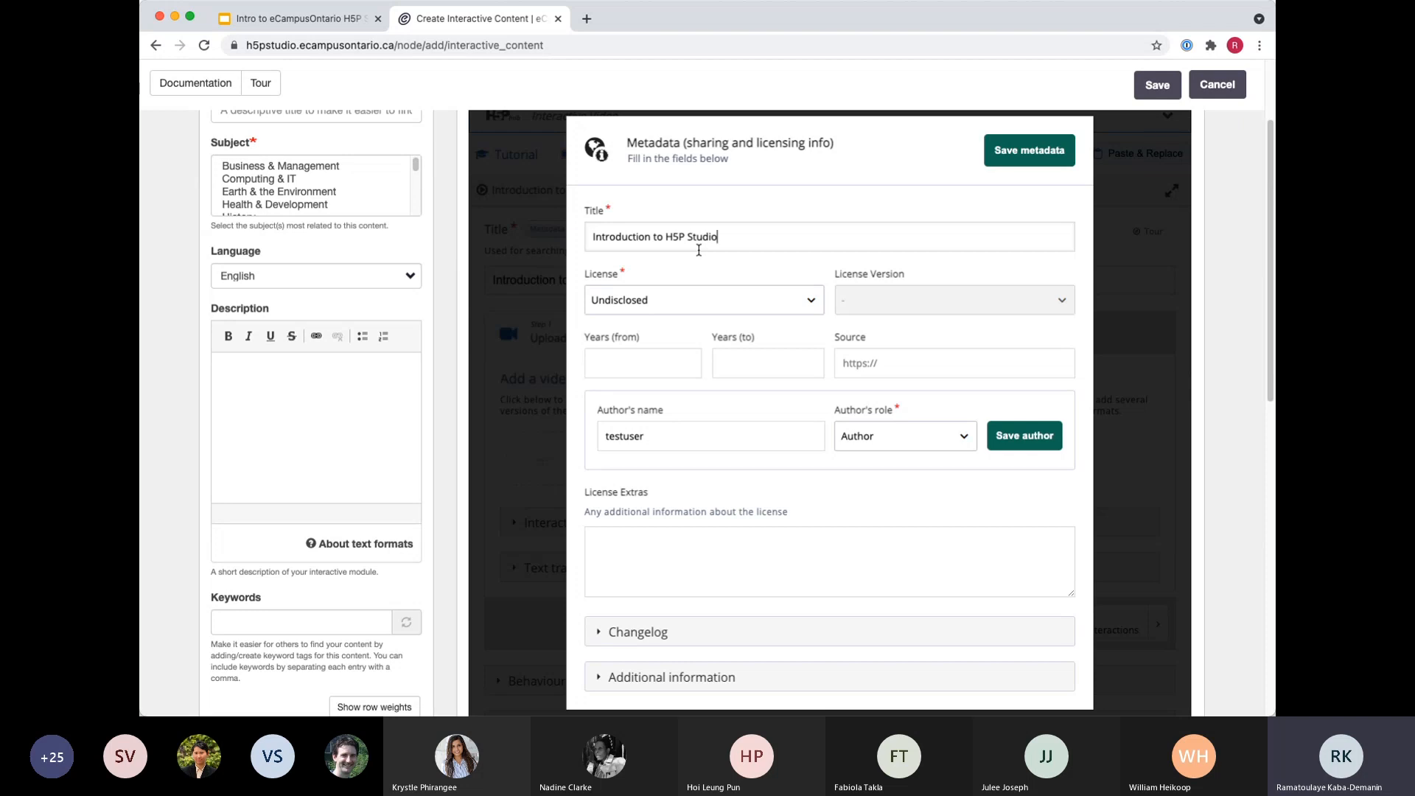
left_click(664, 305)
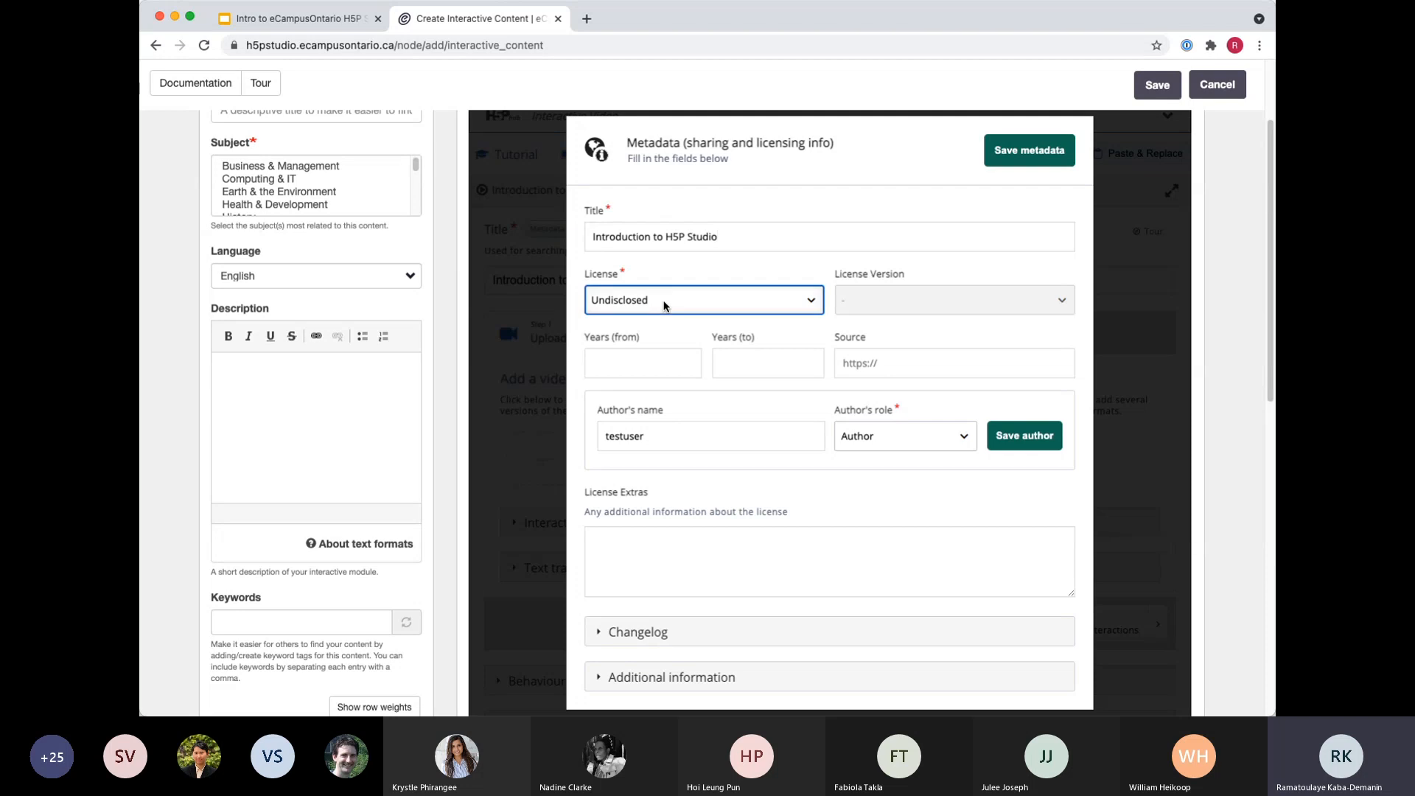
left_click(657, 339)
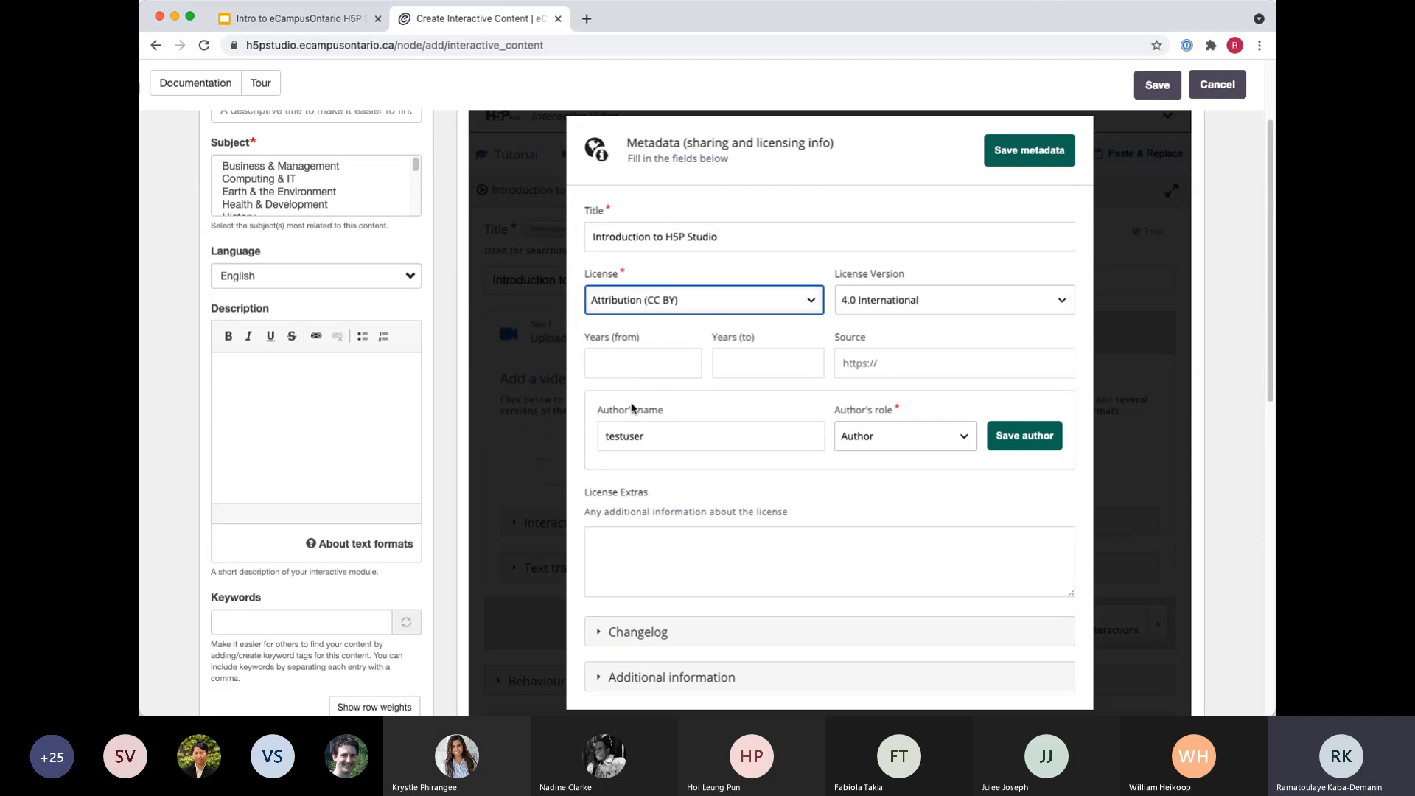
left_click(658, 439)
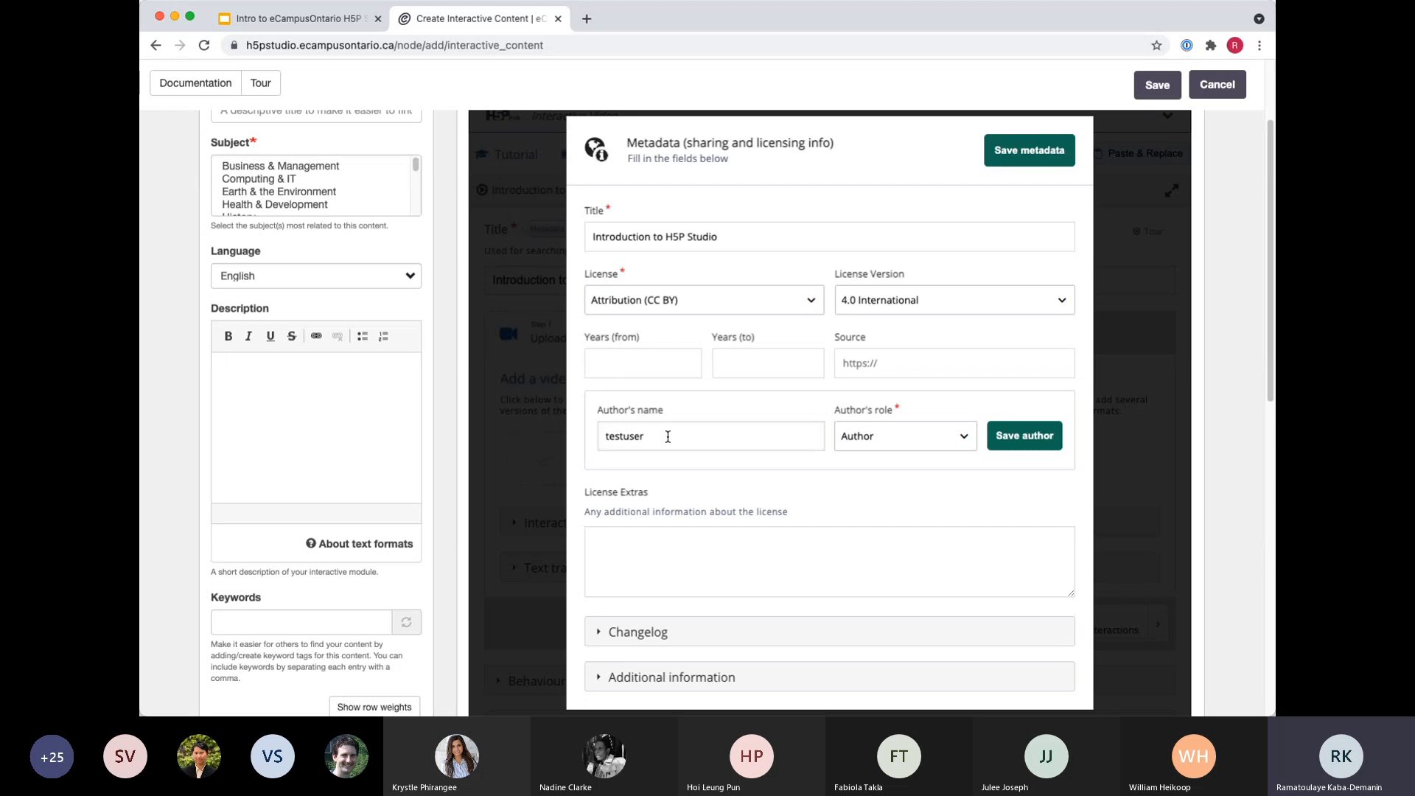
double_click(668, 436)
left_click(1026, 151)
scroll(678, 432, "down", 2)
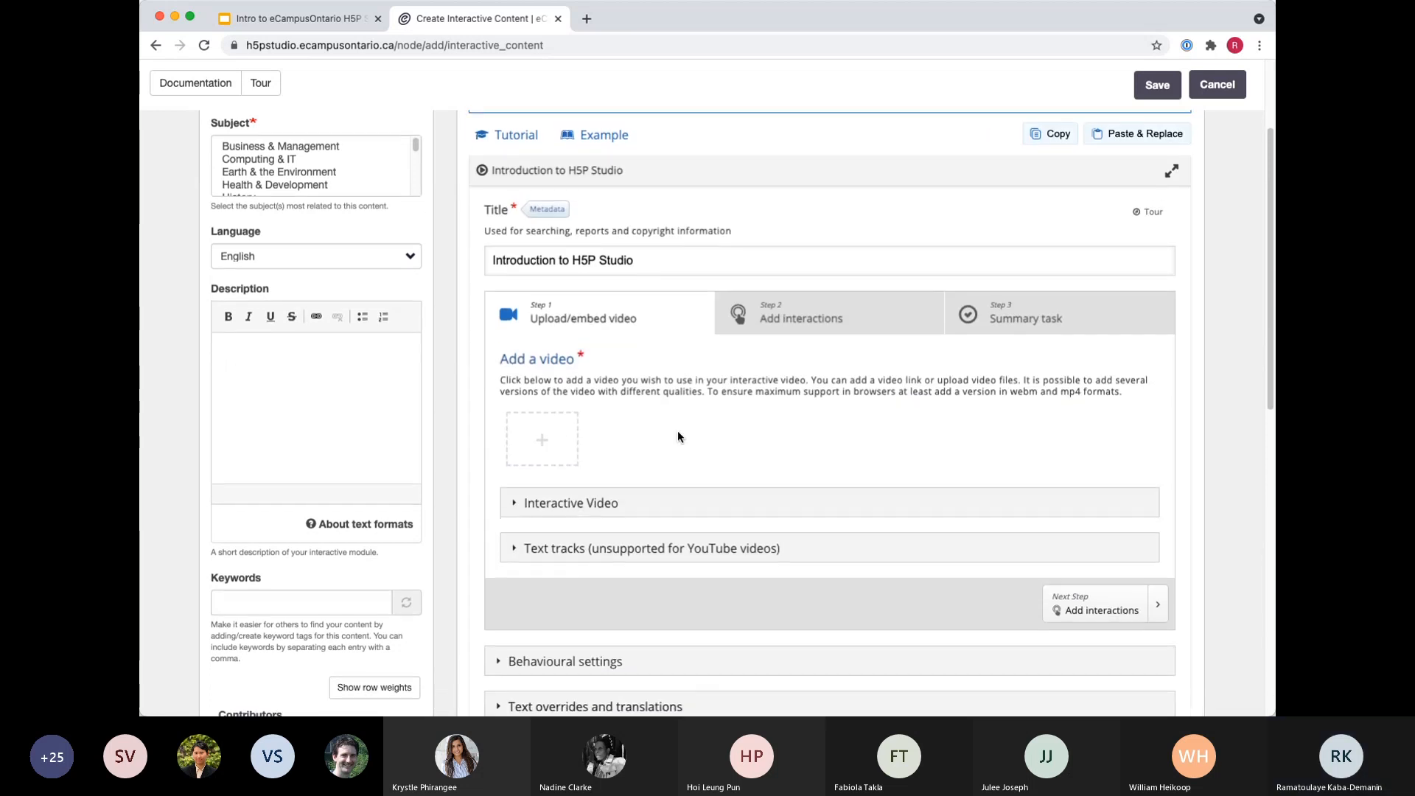
scroll(676, 434, "down", 1)
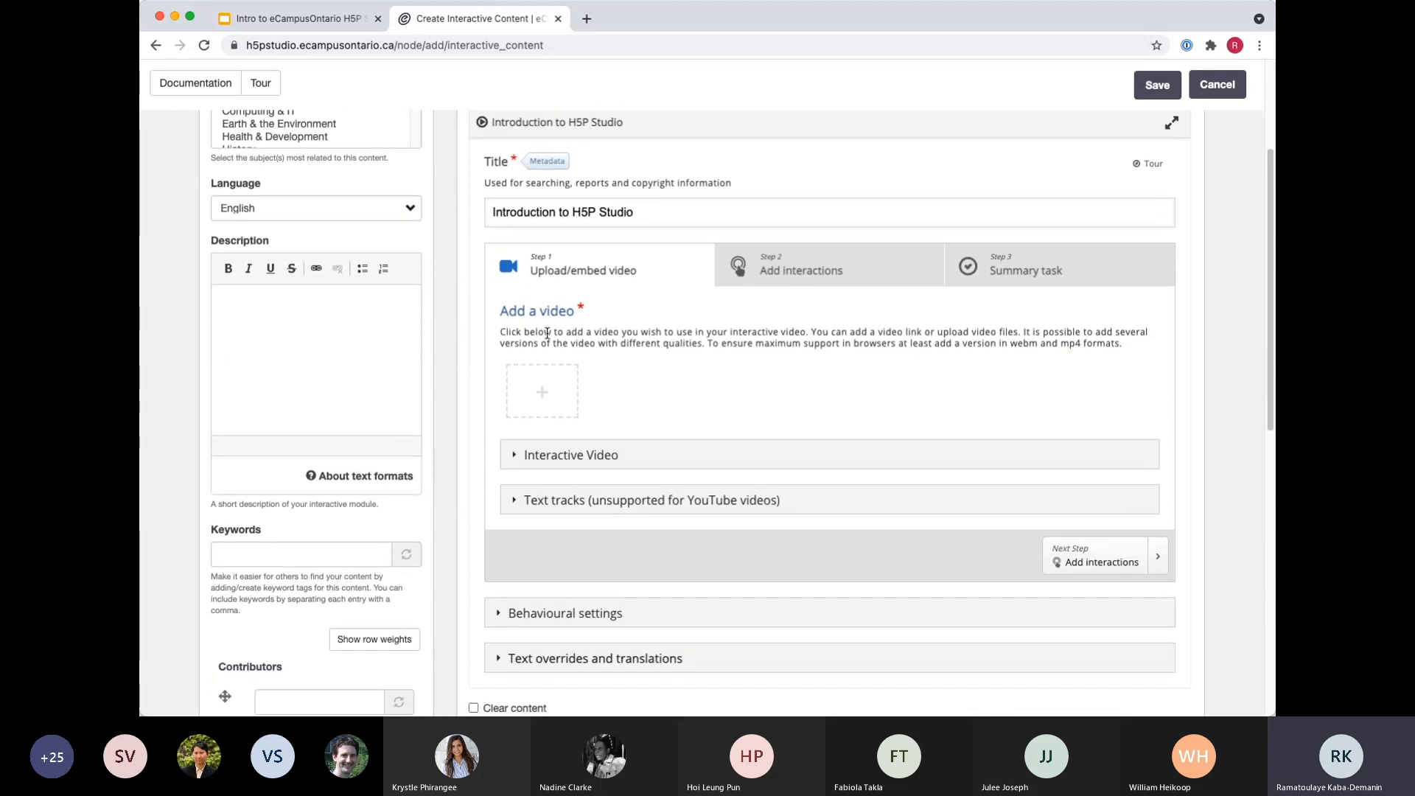
left_click(558, 405)
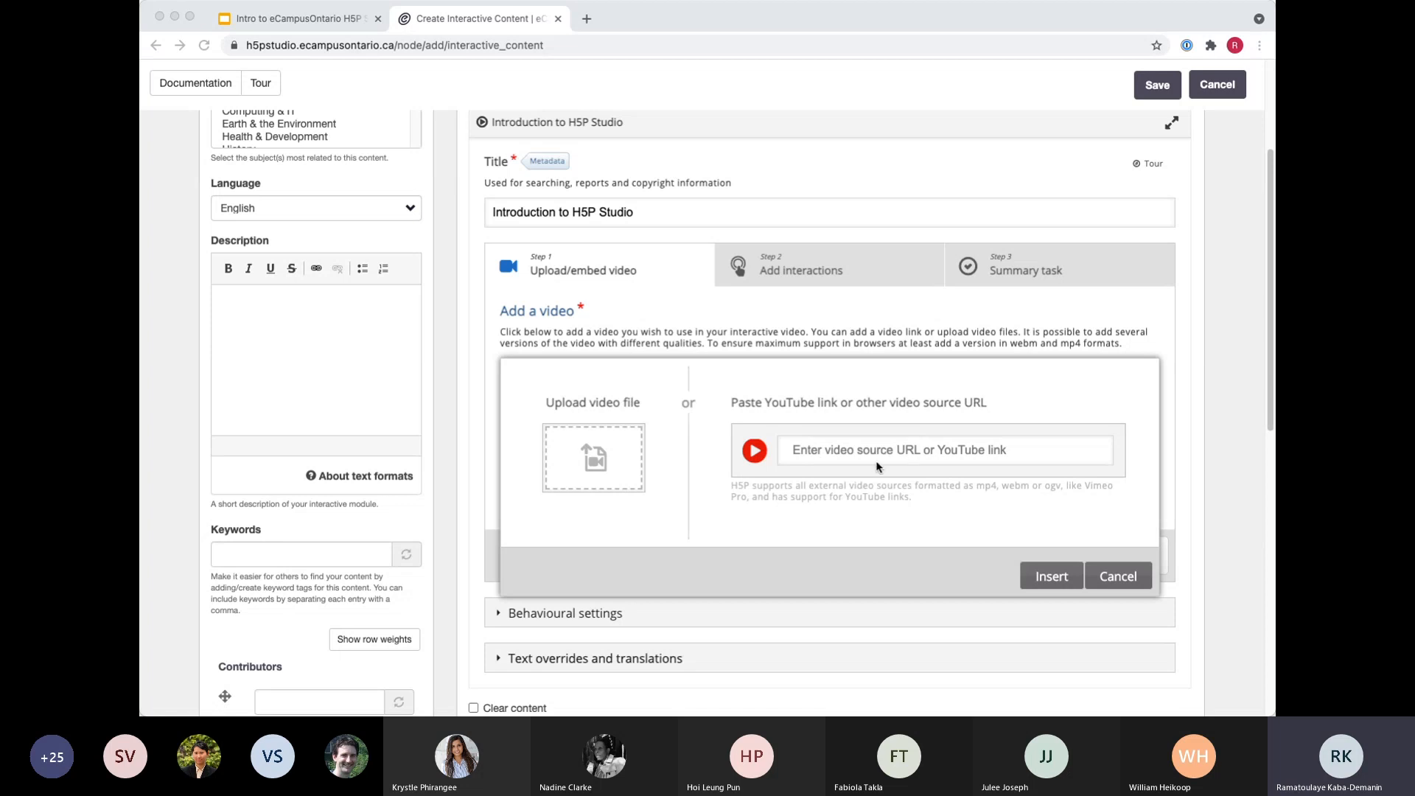
left_click(864, 453)
type("https://youtu.be/u_YfMjmX4Qo")
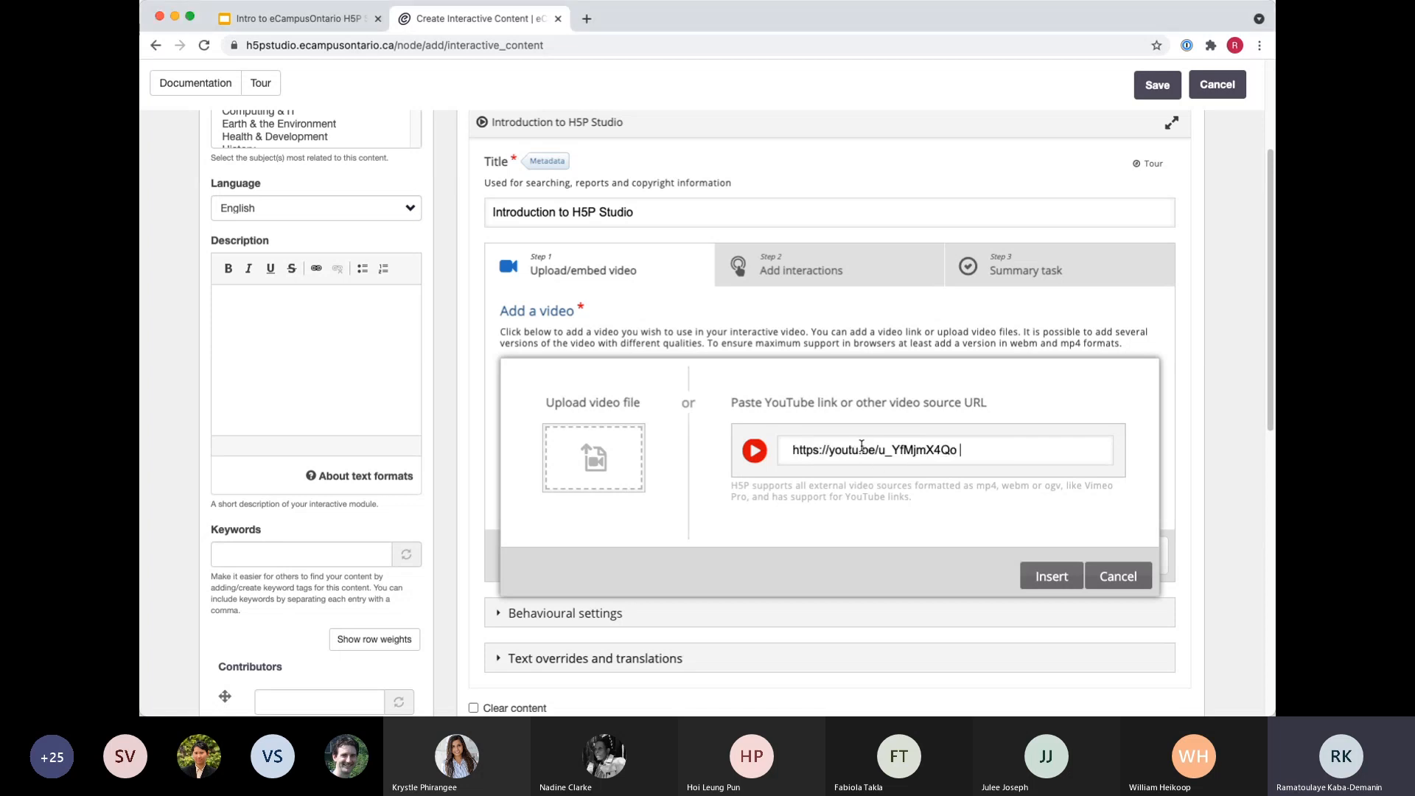
left_click(1054, 575)
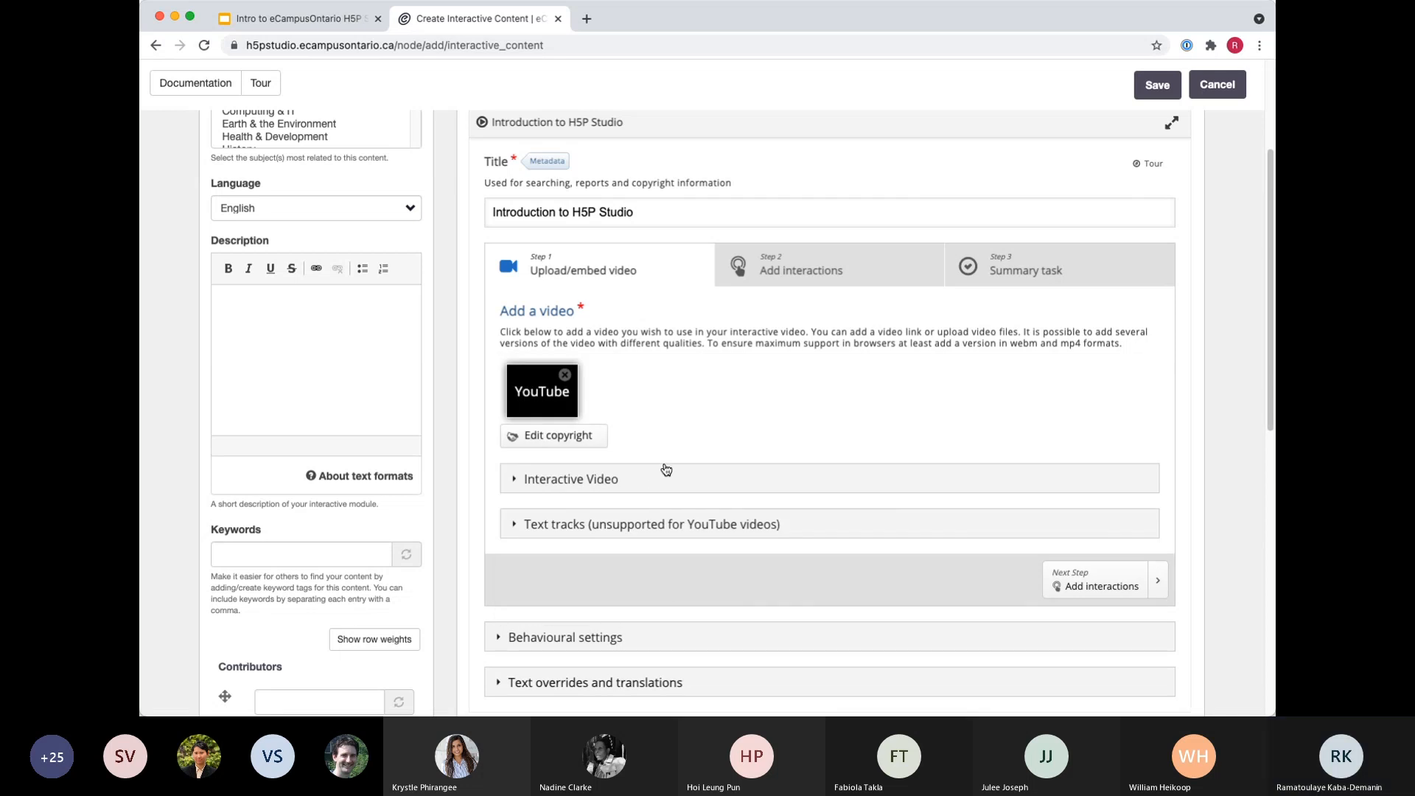
Preview the embedded video in the Add interactions step, then return to the Upload/embed video step.
scroll(664, 471, "down", 1)
scroll(664, 473, "down", 1)
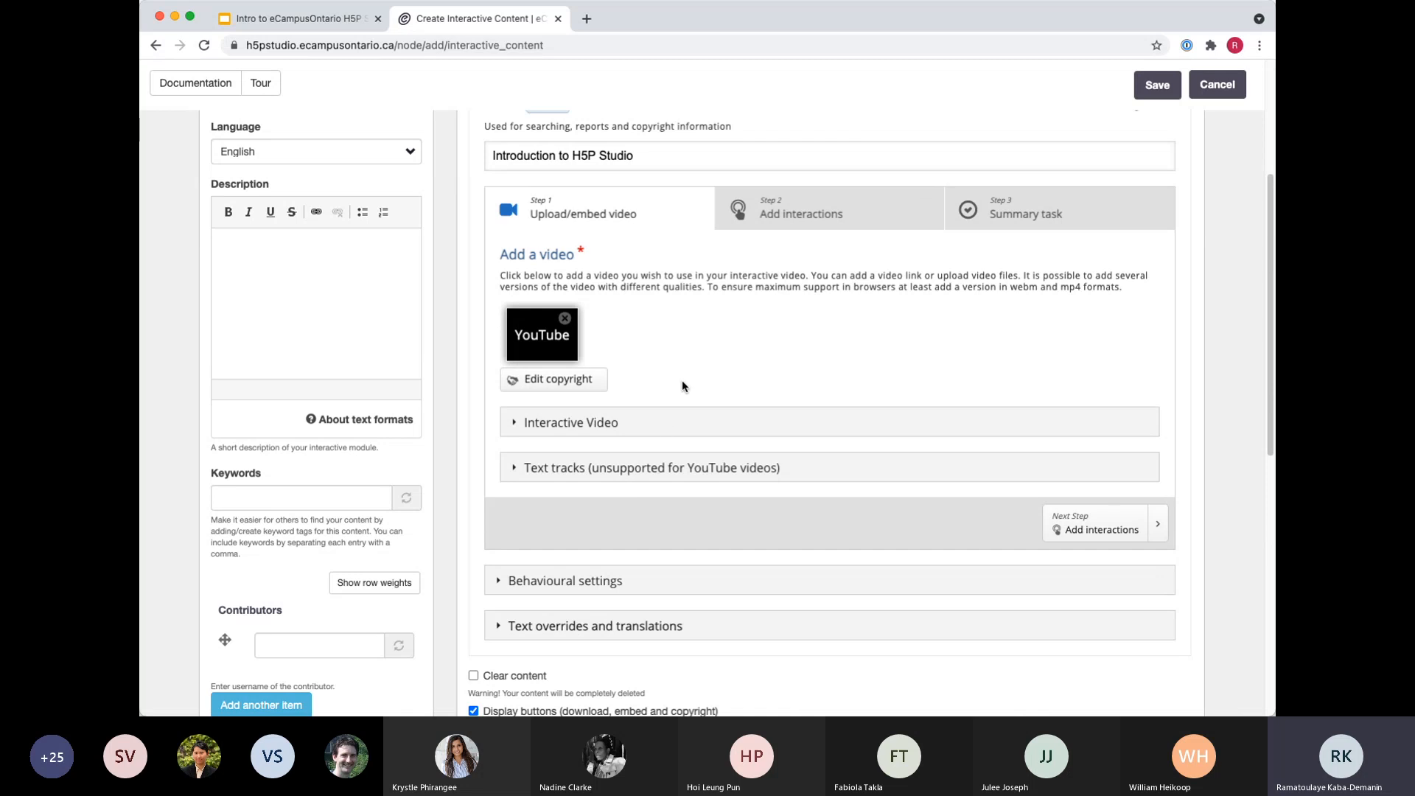
left_click(815, 213)
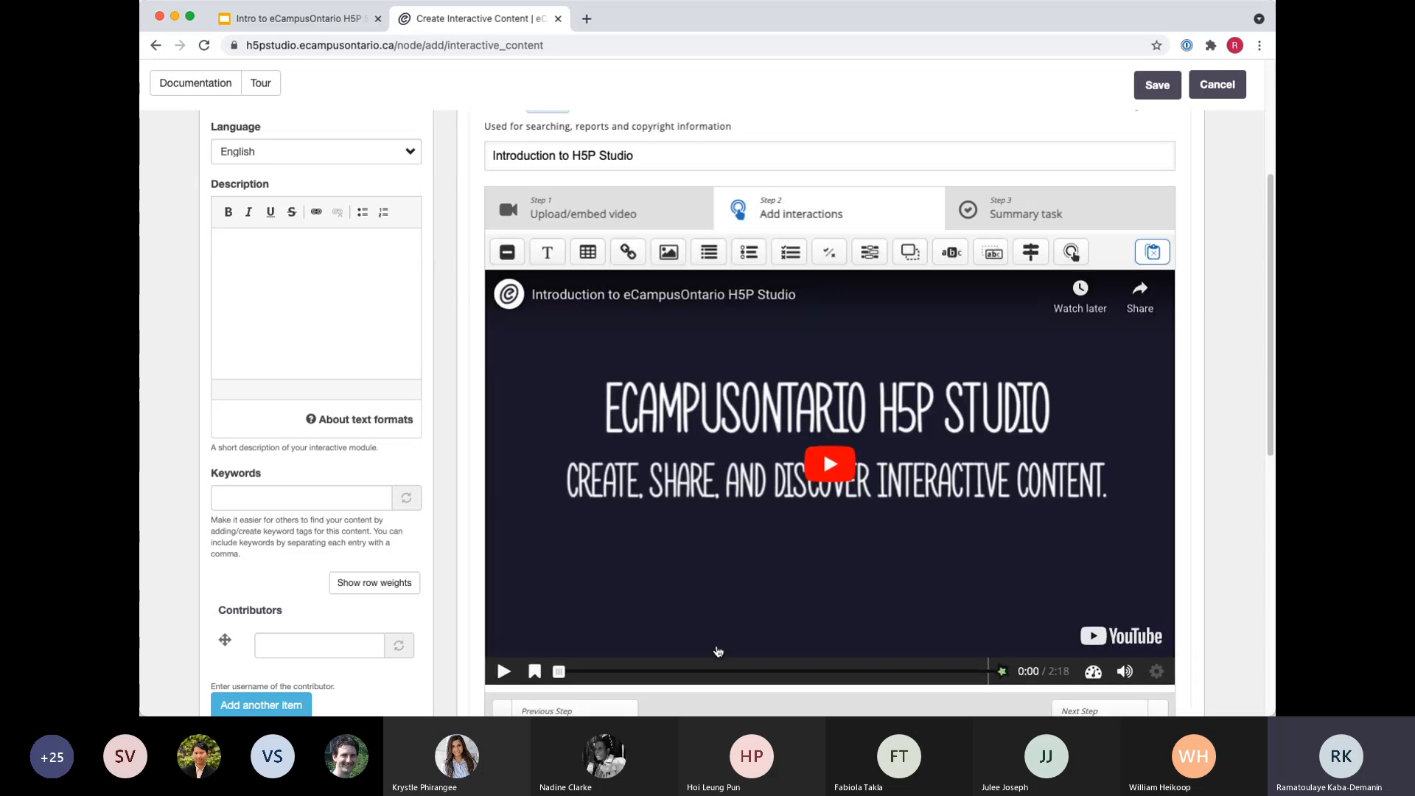
scroll(715, 659, "down", 1)
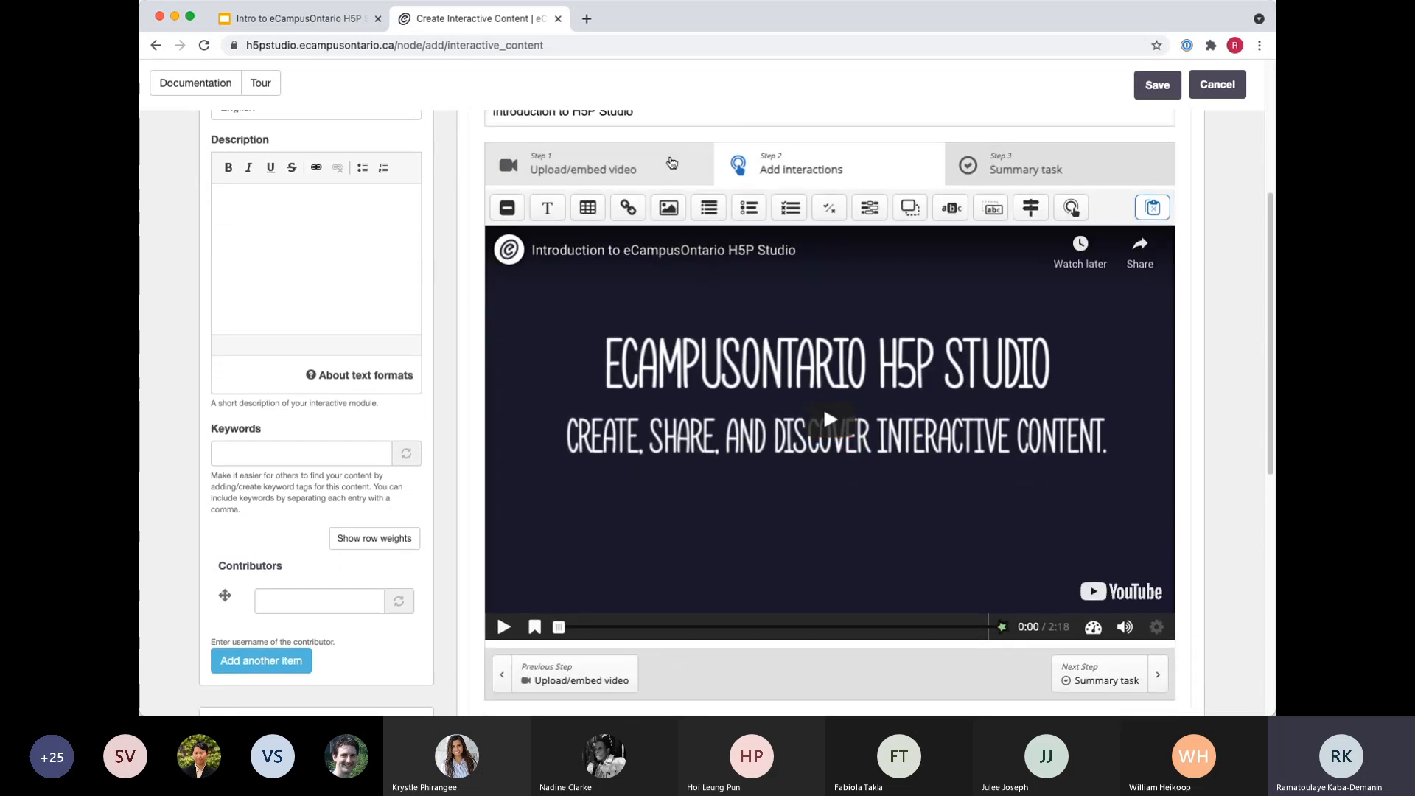
left_click(669, 161)
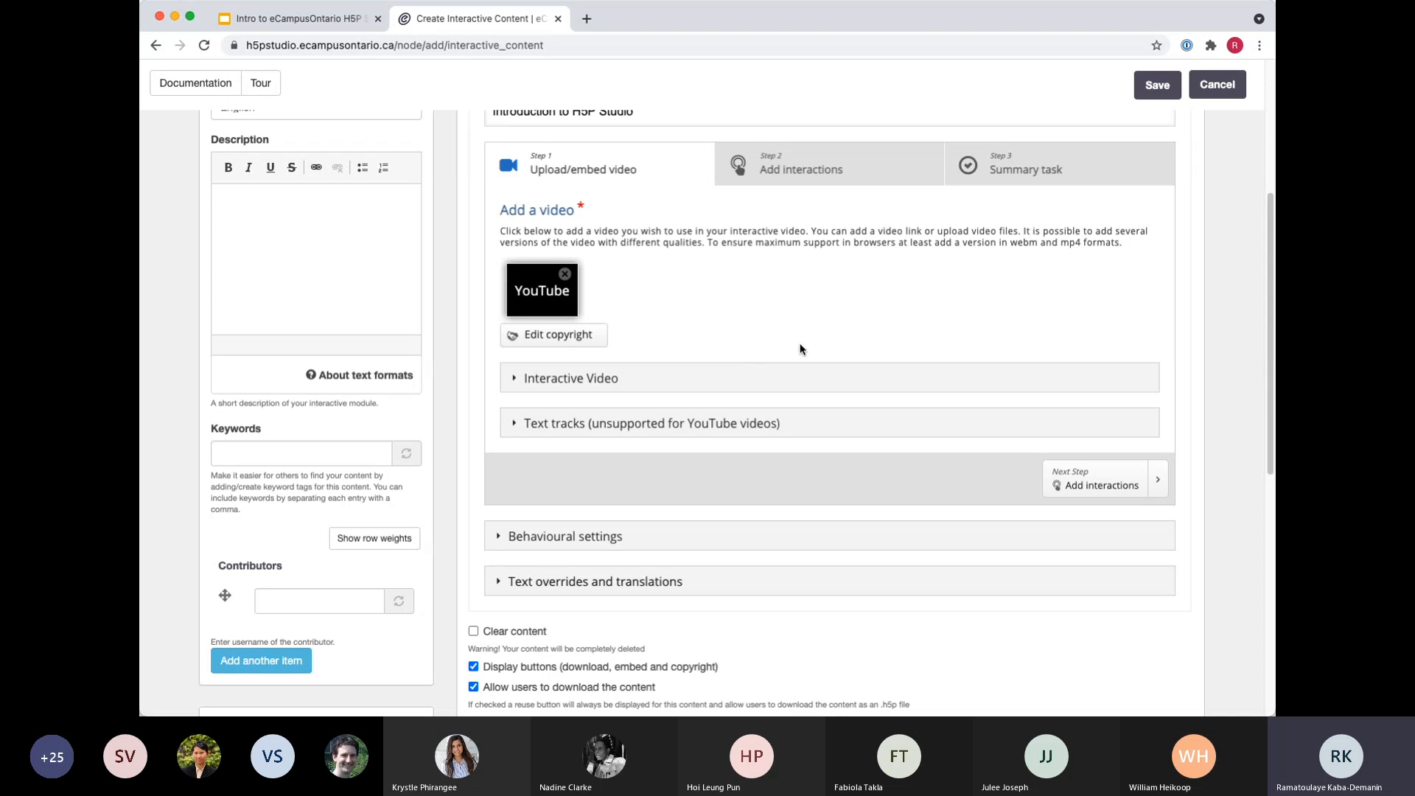
Expand the Interactive Video settings and examine the title, short description and poster image options.
scroll(787, 351, "down", 1)
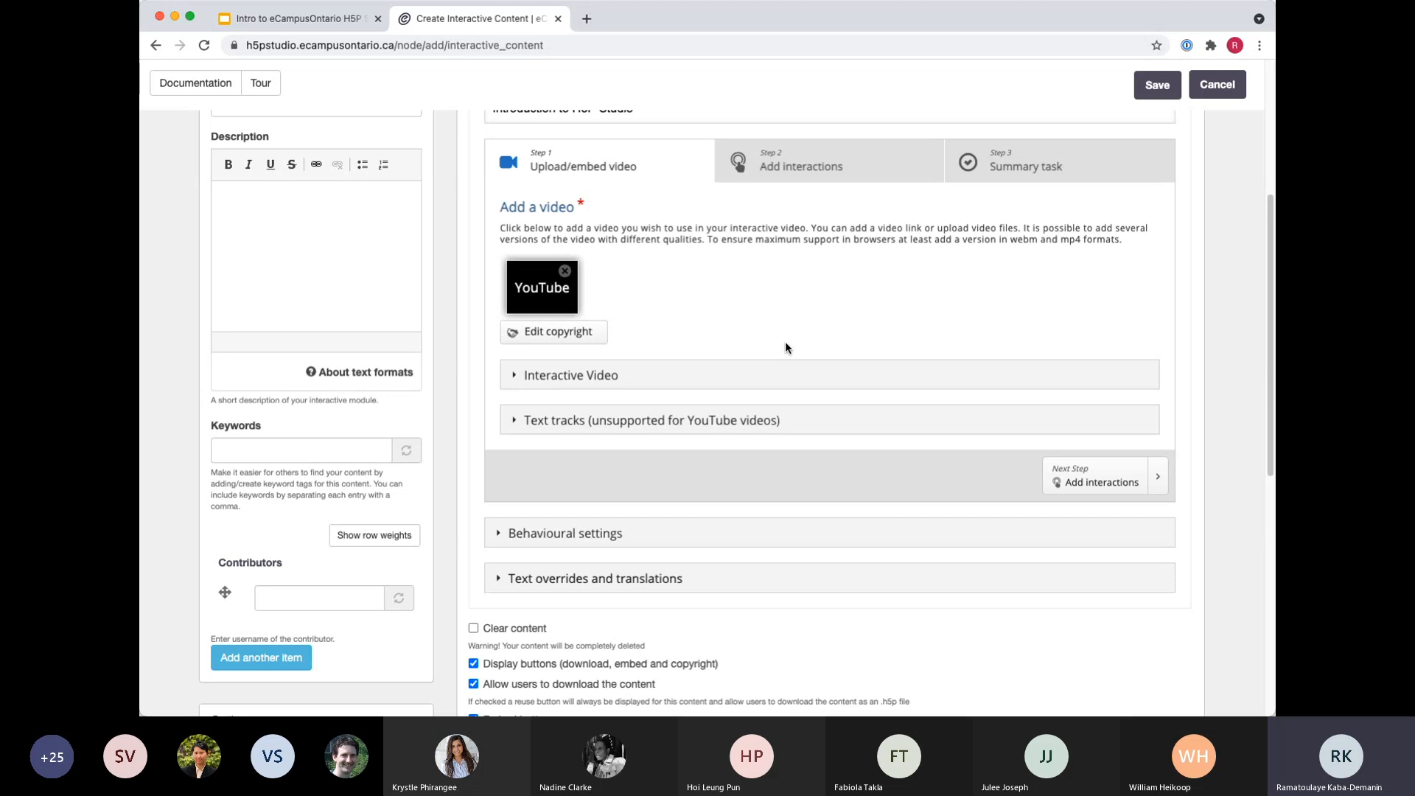
scroll(557, 396, "down", 2)
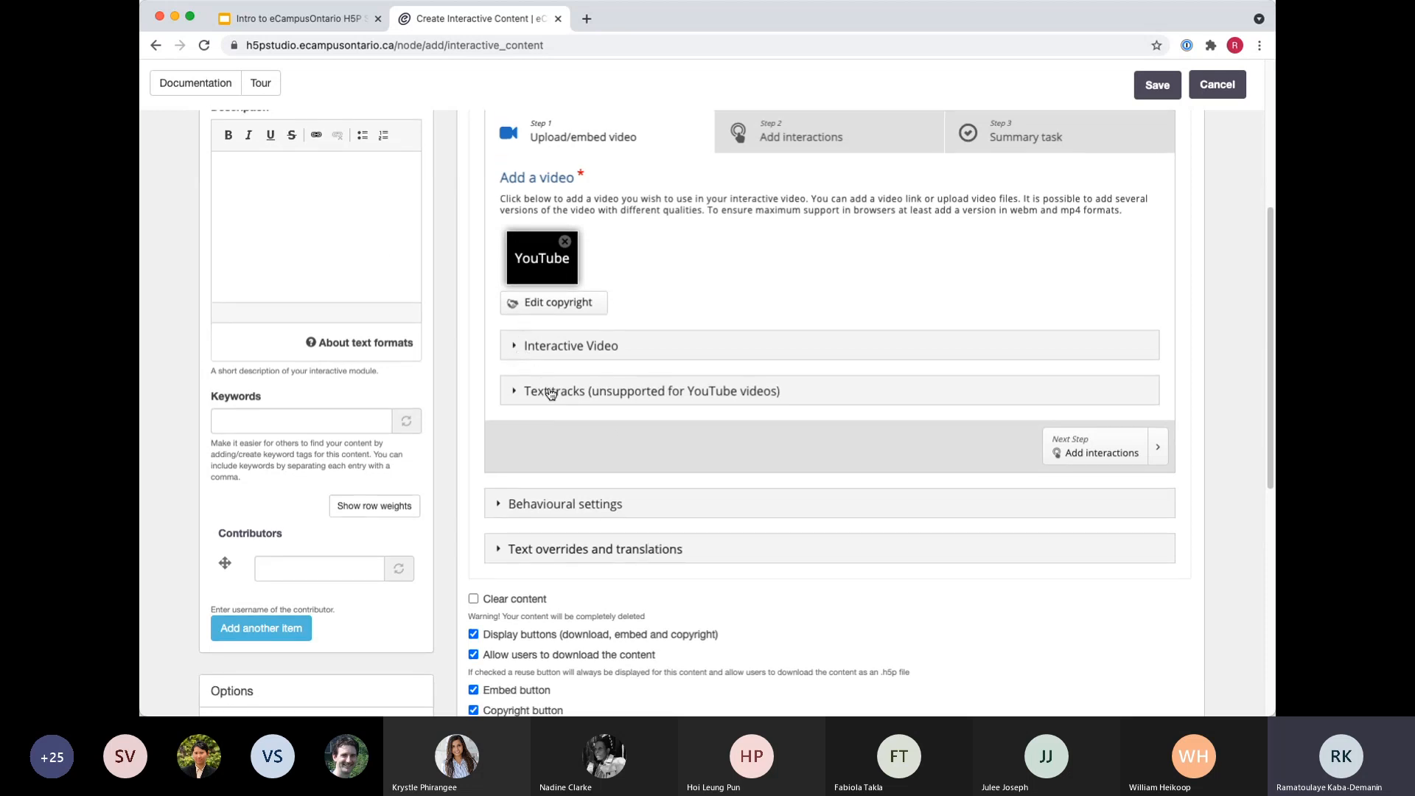
left_click(515, 347)
scroll(644, 553, "down", 3)
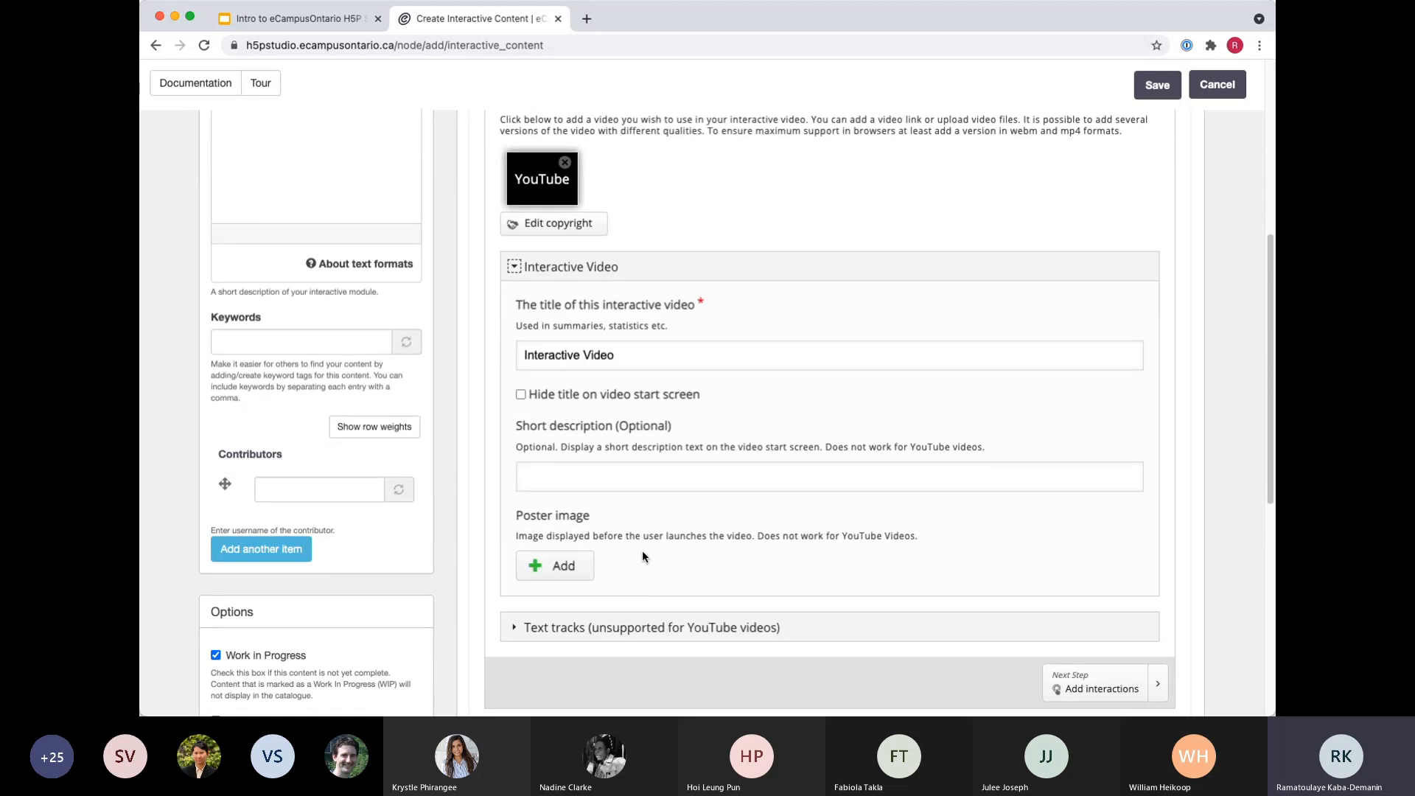
scroll(643, 550, "down", 5)
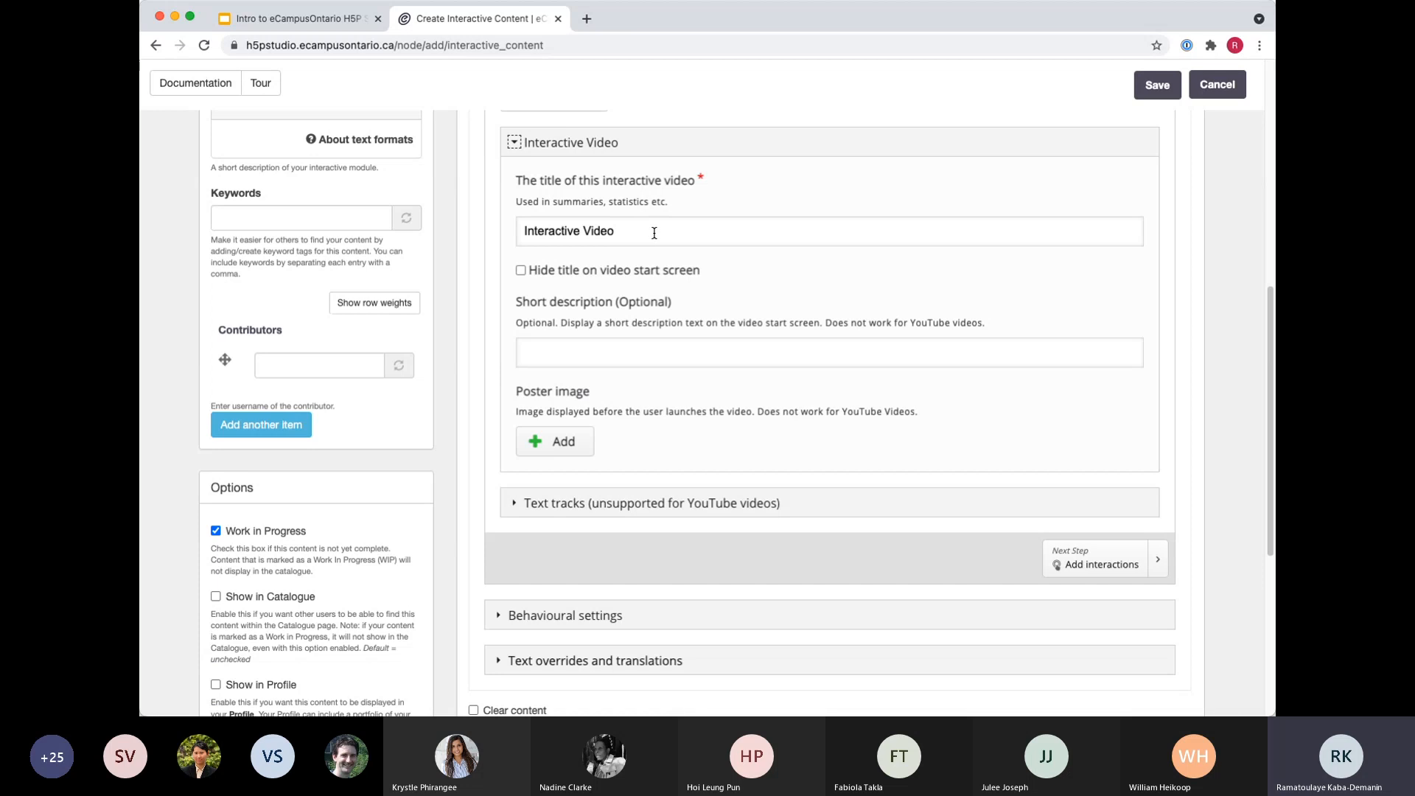
left_click(619, 230)
scroll(714, 471, "down", 3)
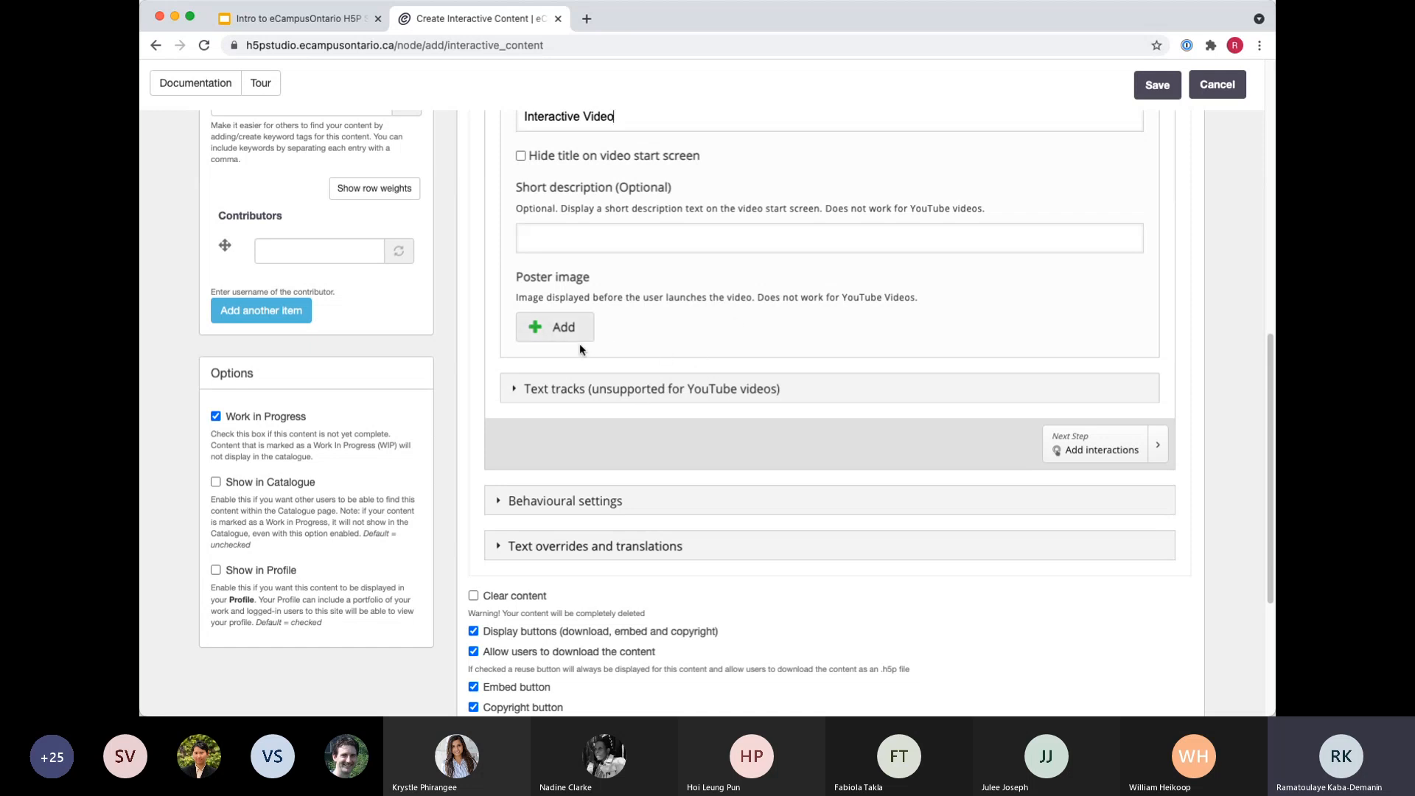
Expand the Text tracks section and examine the options for subtitle tracks and the default text track.
left_click(516, 388)
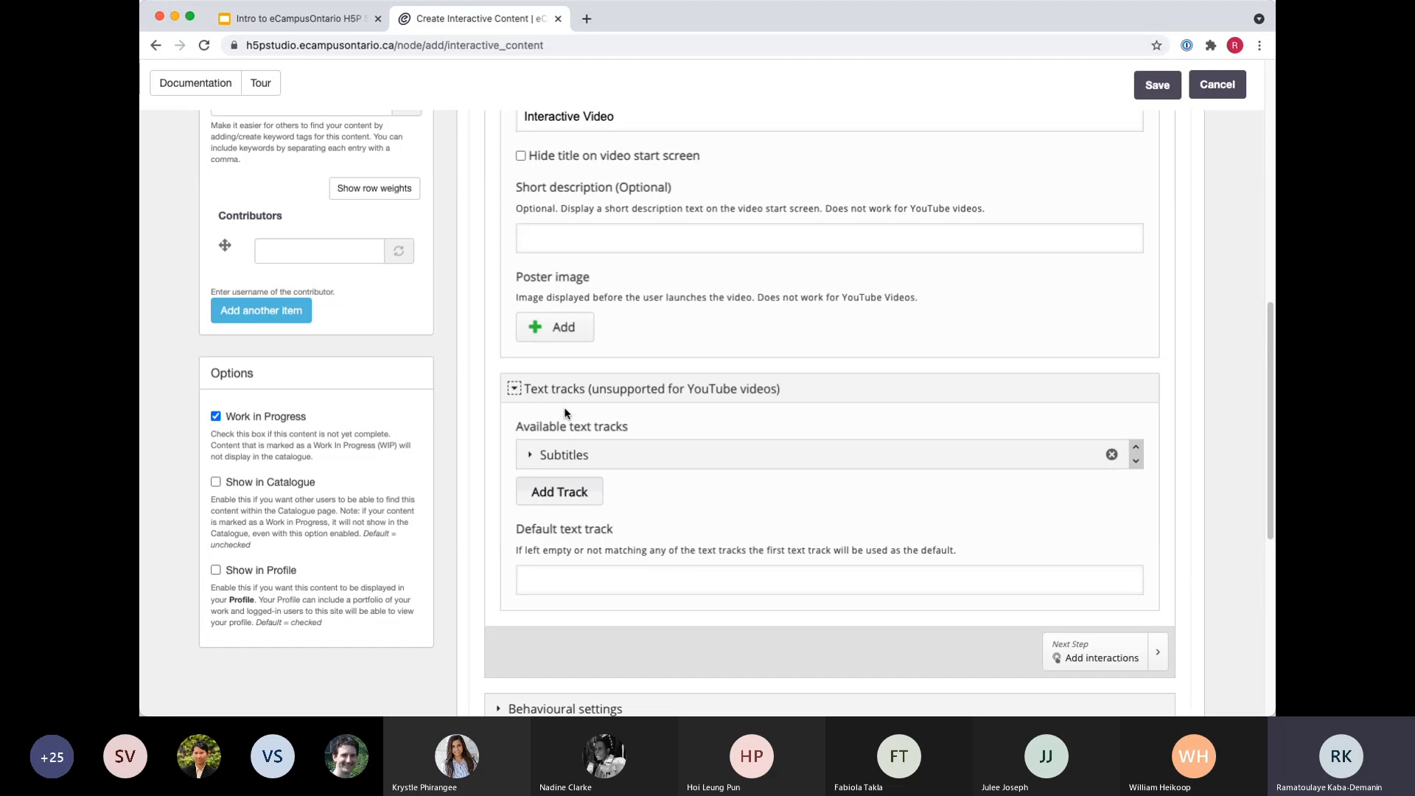
scroll(646, 549, "down", 1)
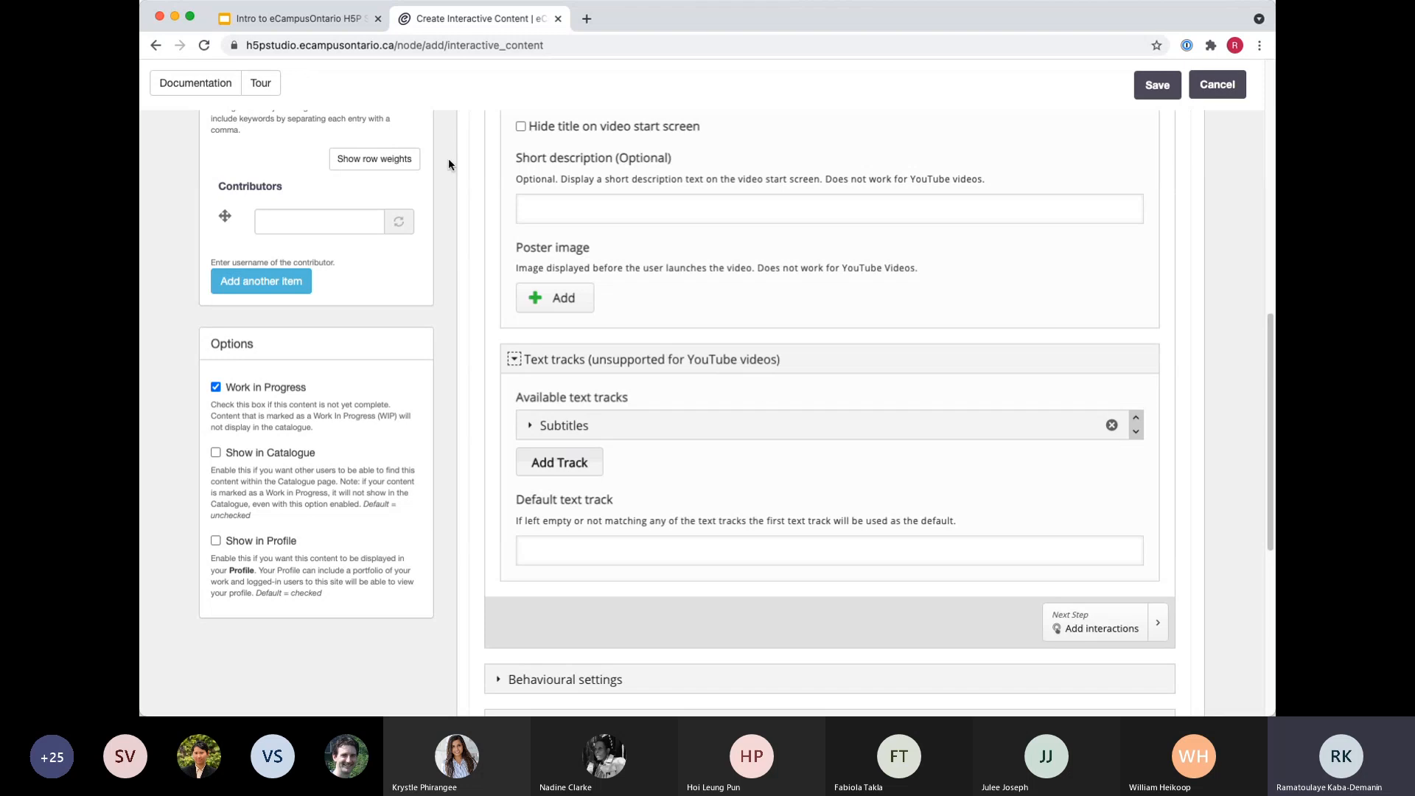
scroll(588, 519, "up", 6)
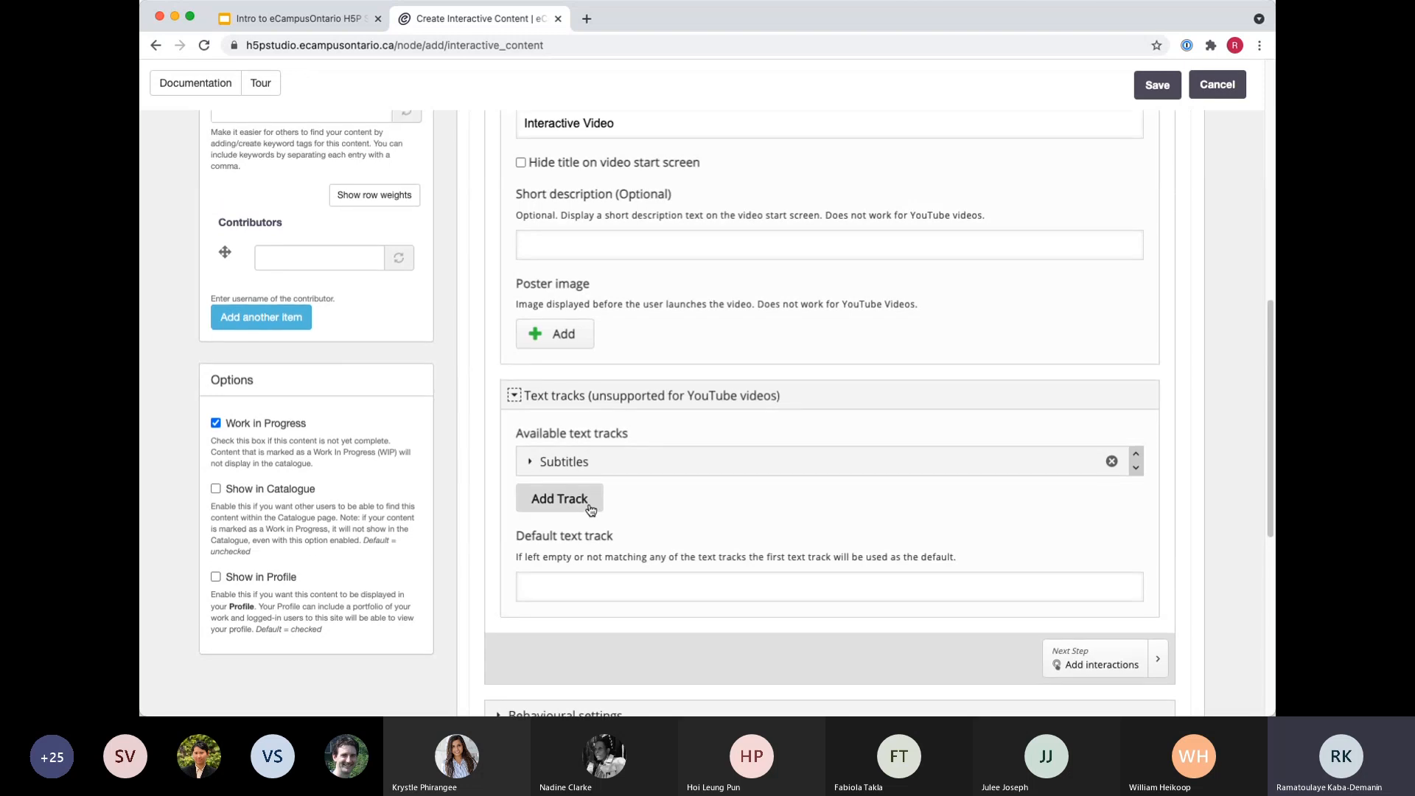
Open the Add interactions stage, play the embedded video to 0:03 and pause it there, dismissing the suggested videos.
left_click(878, 267)
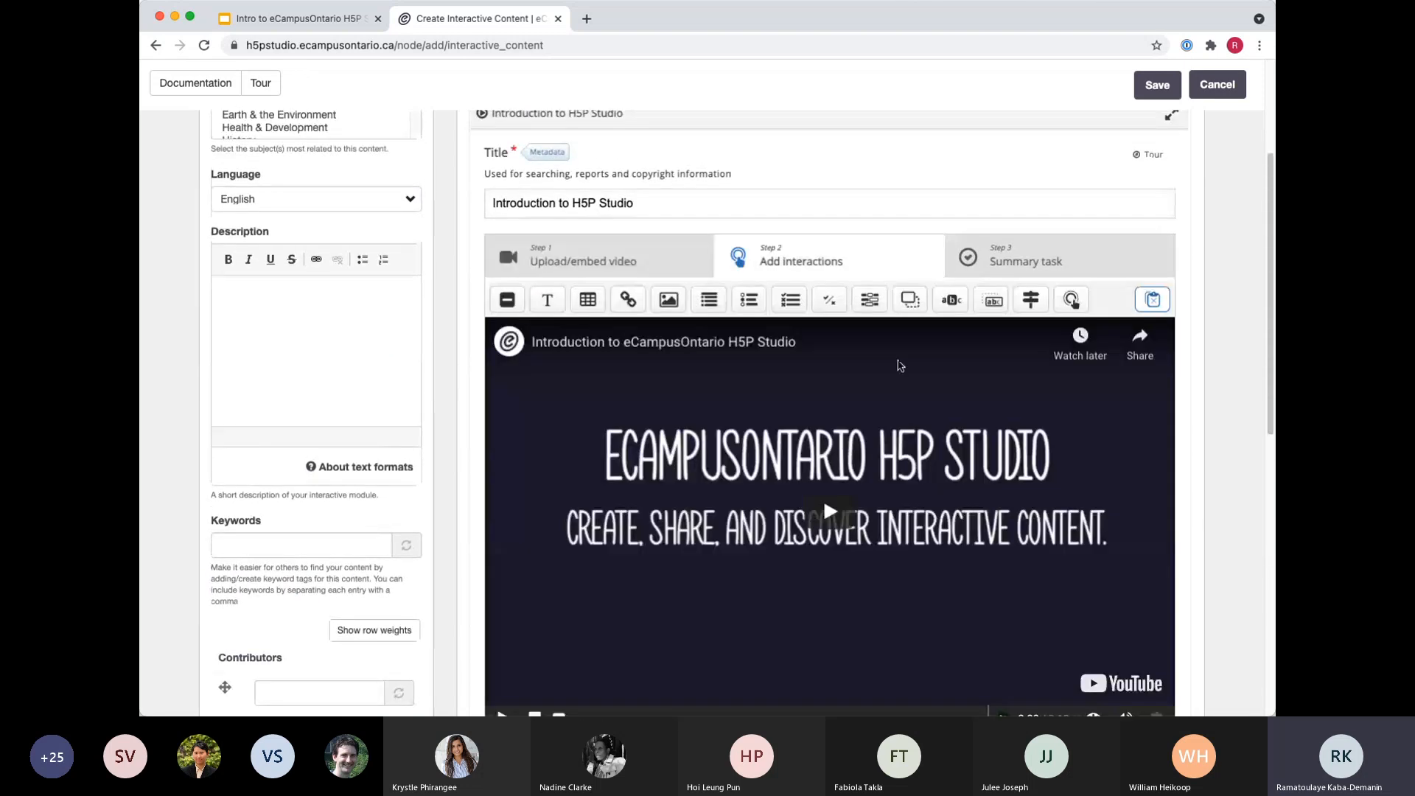
scroll(451, 654, "down", 3)
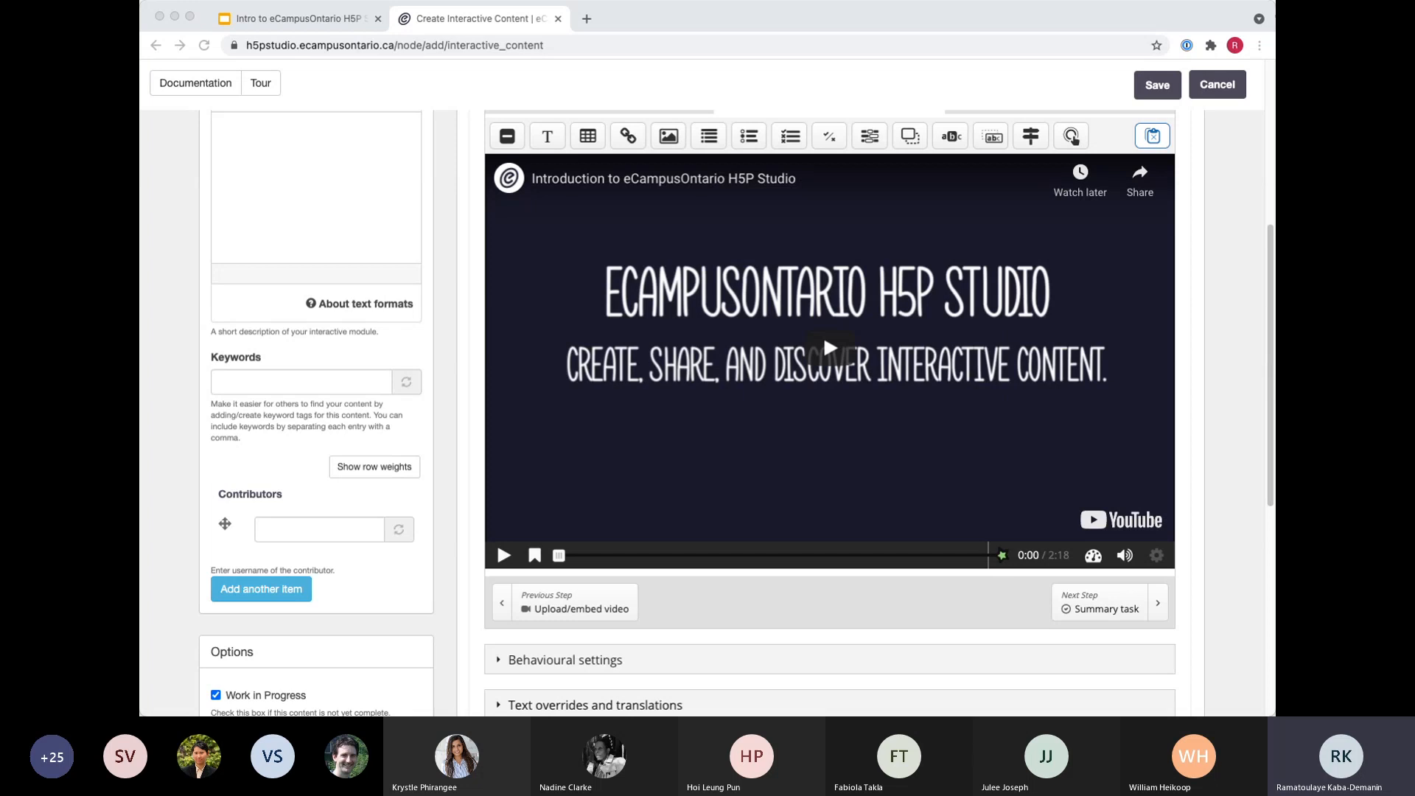
left_click(678, 24)
scroll(656, 528, "up", 1)
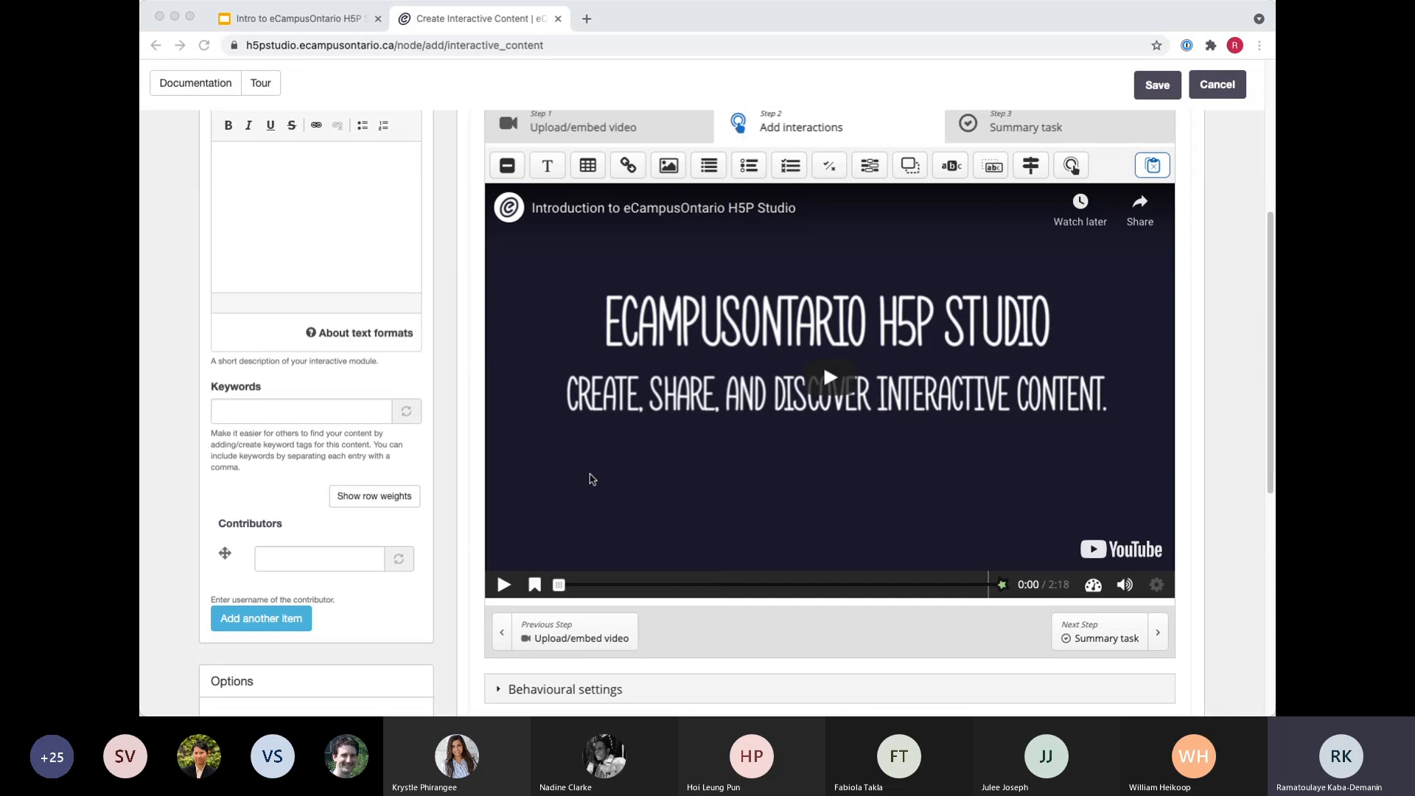
left_click(504, 585)
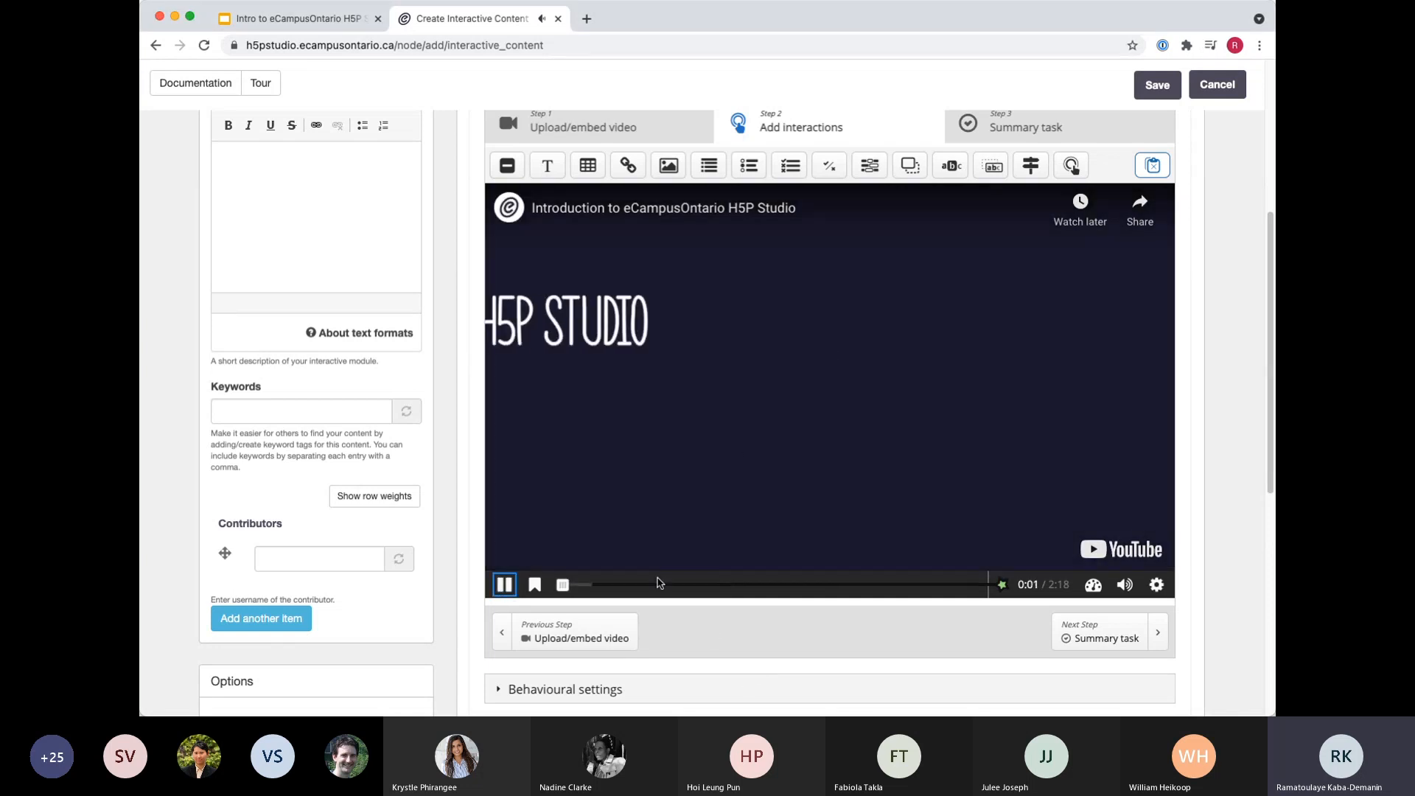
left_click(505, 585)
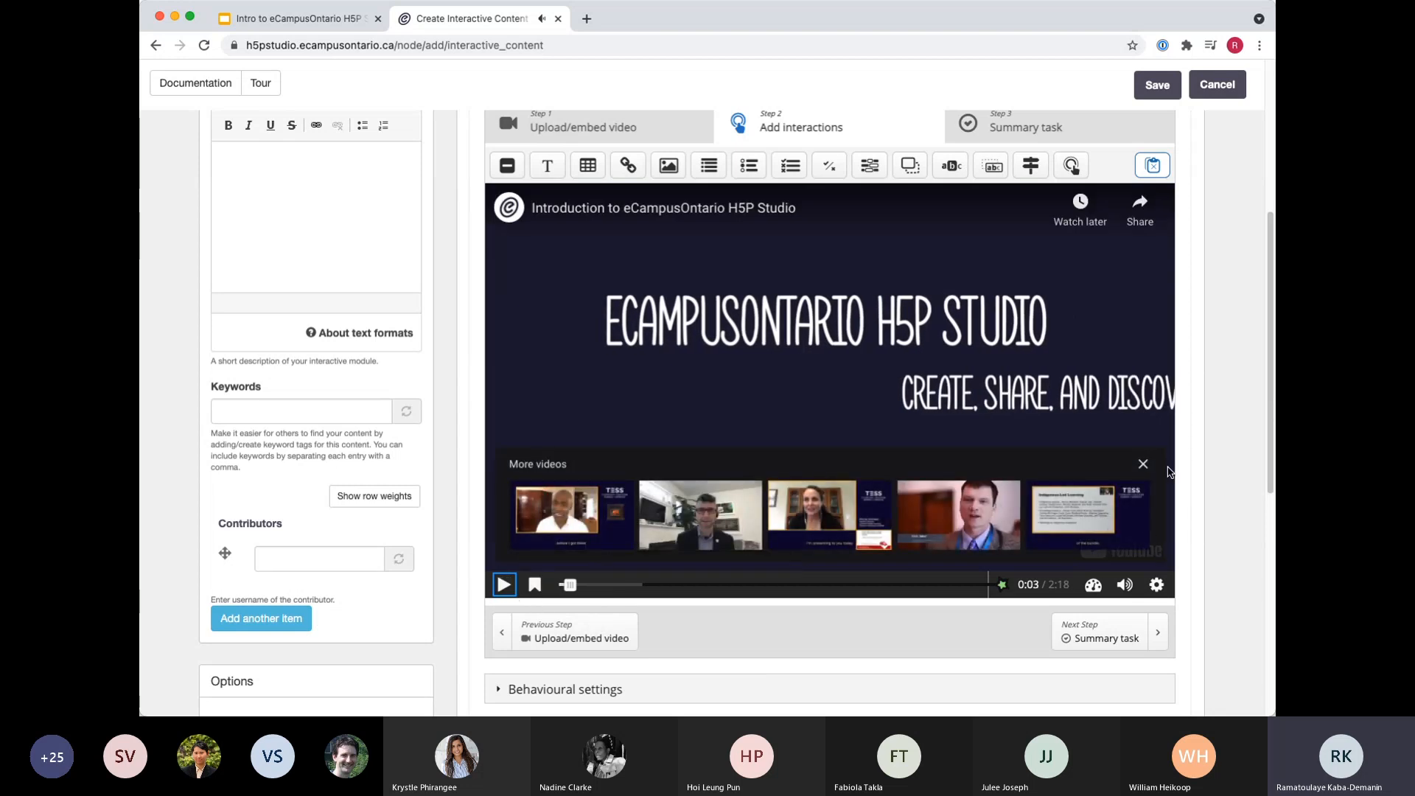
left_click(1142, 465)
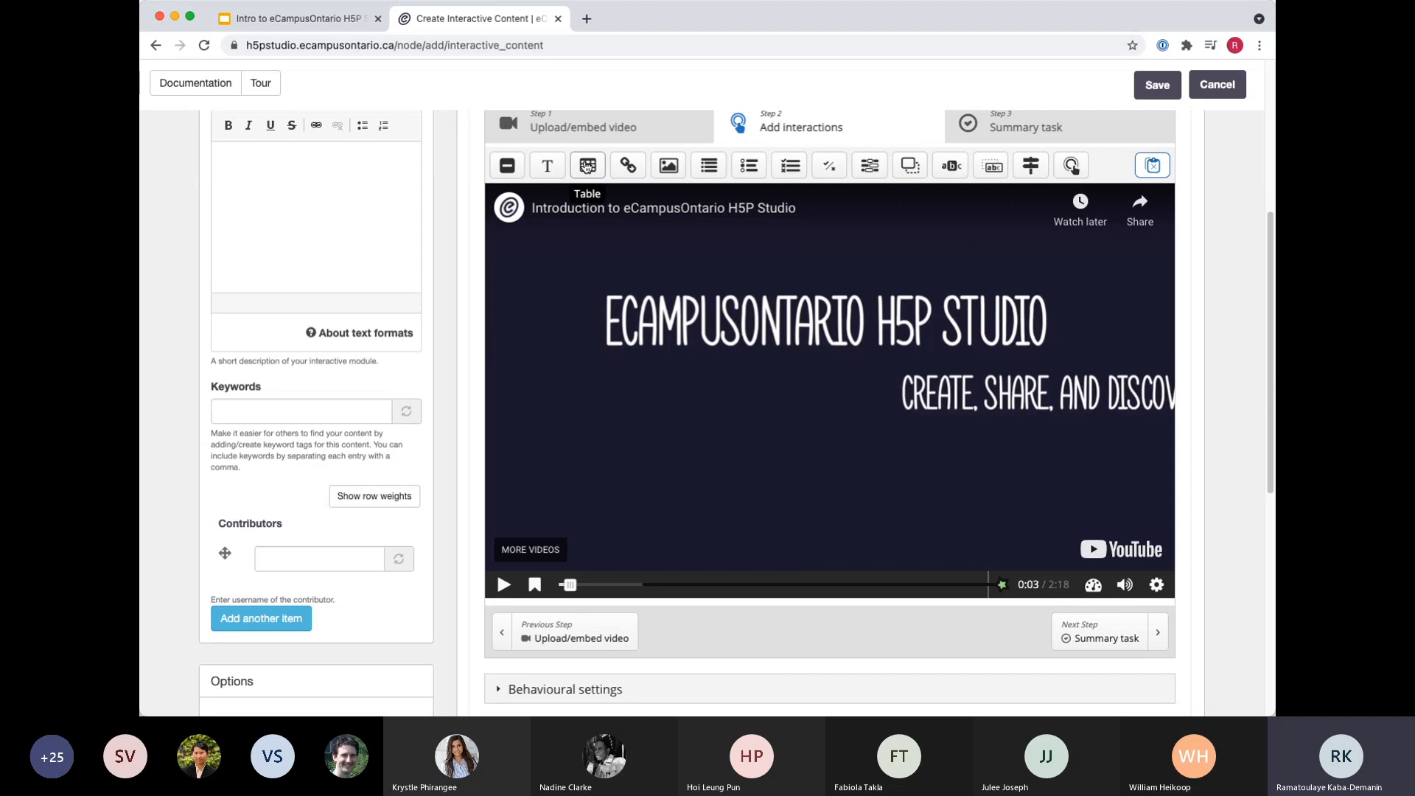
Add a text interaction at the paused video position and examine its display time, pause, display type and label options.
left_click(555, 168)
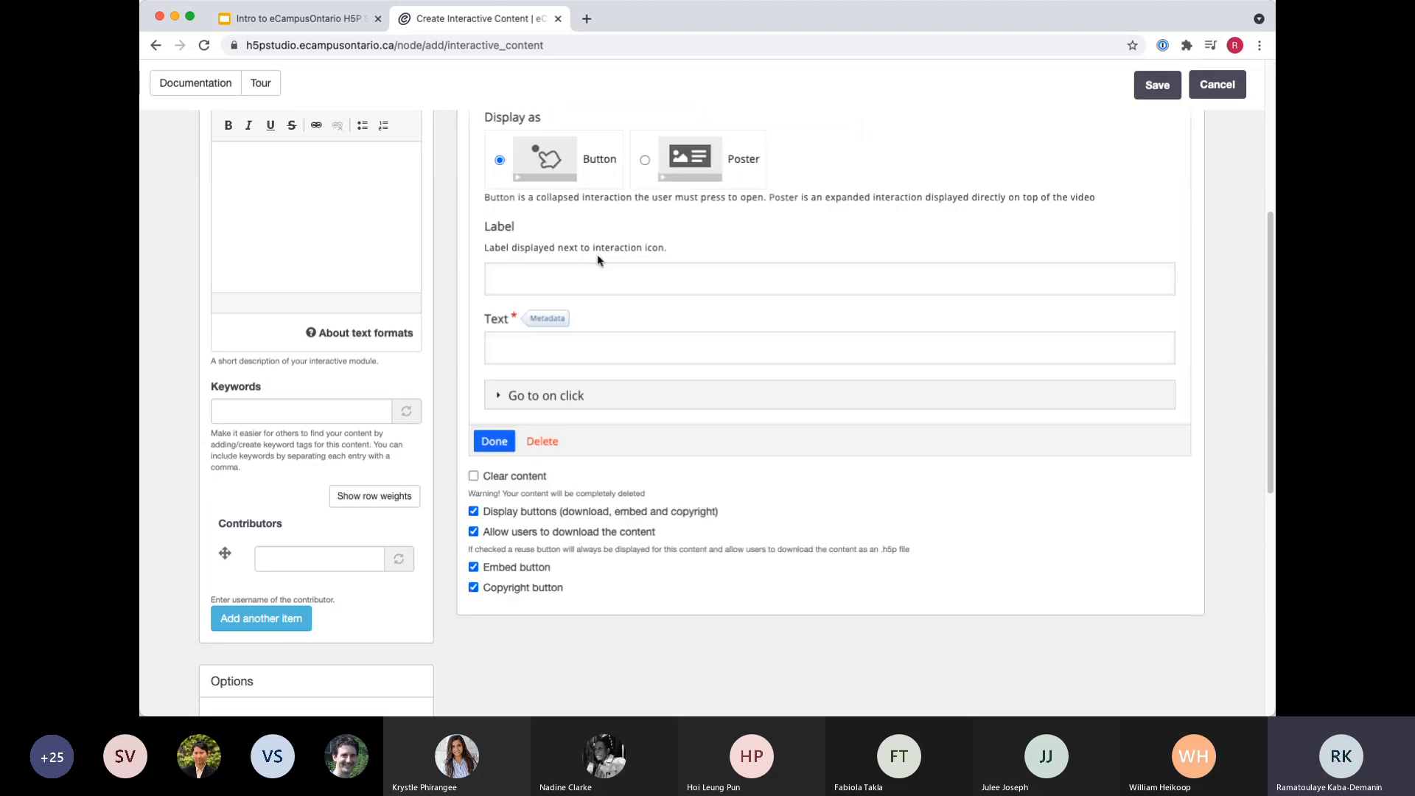
scroll(667, 354, "up", 2)
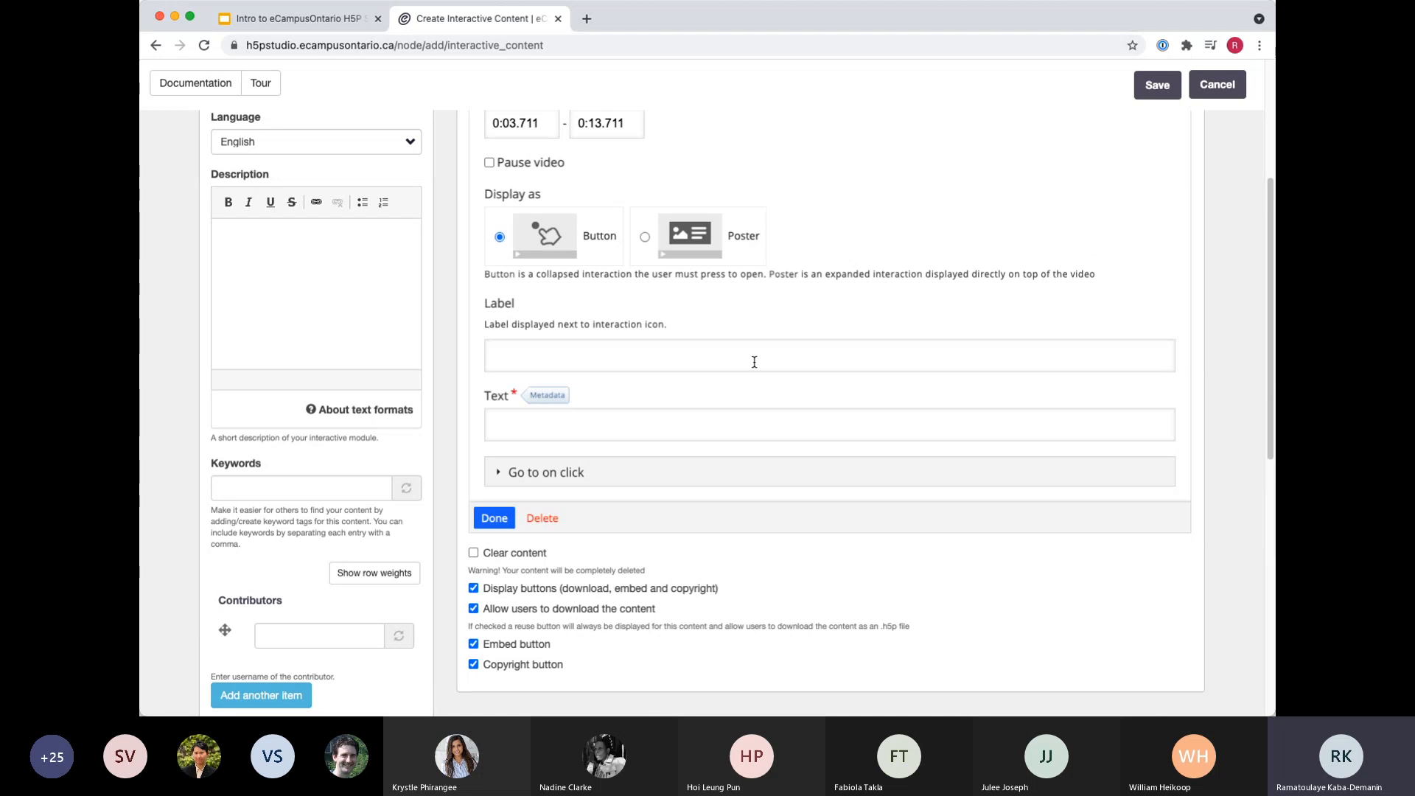
scroll(779, 372, "up", 3)
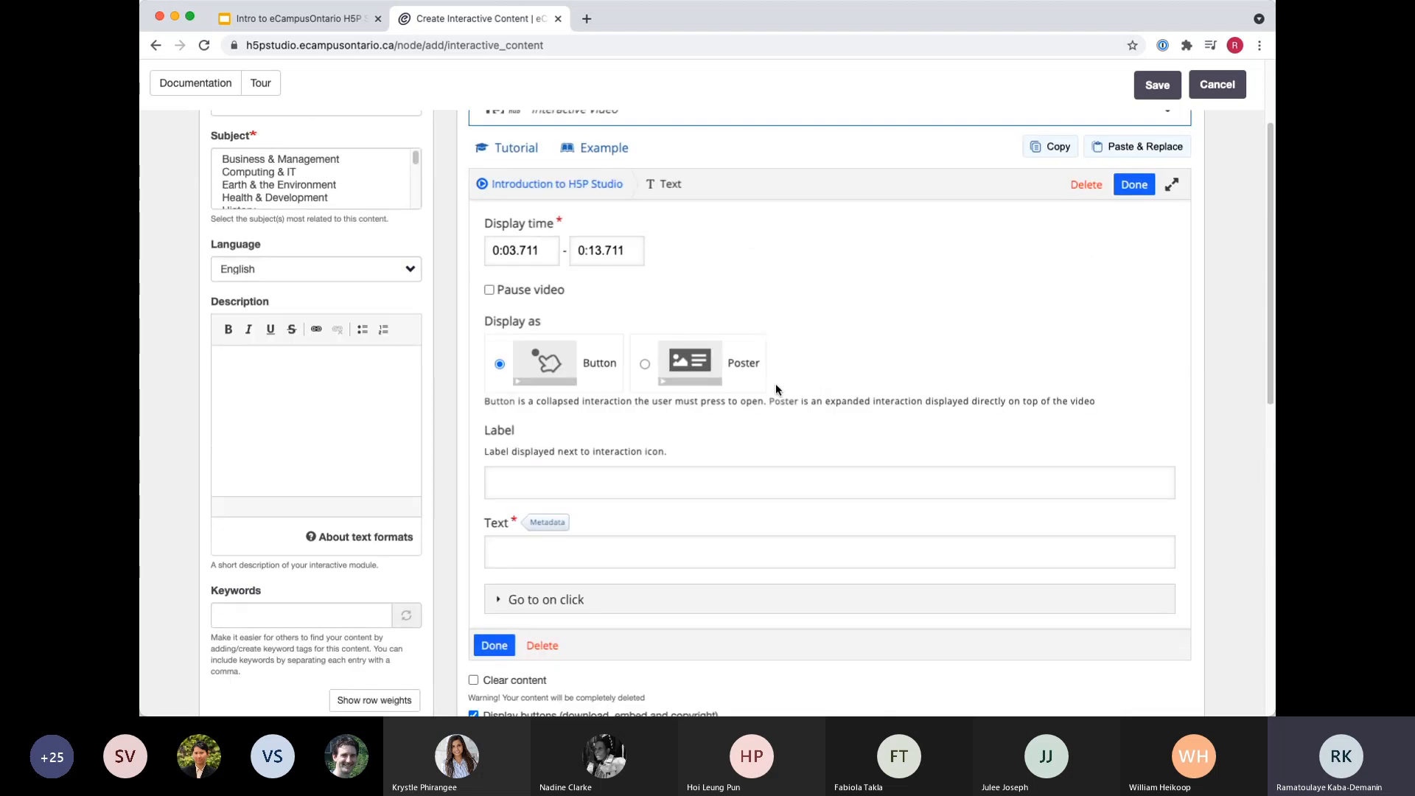
scroll(794, 409, "up", 1)
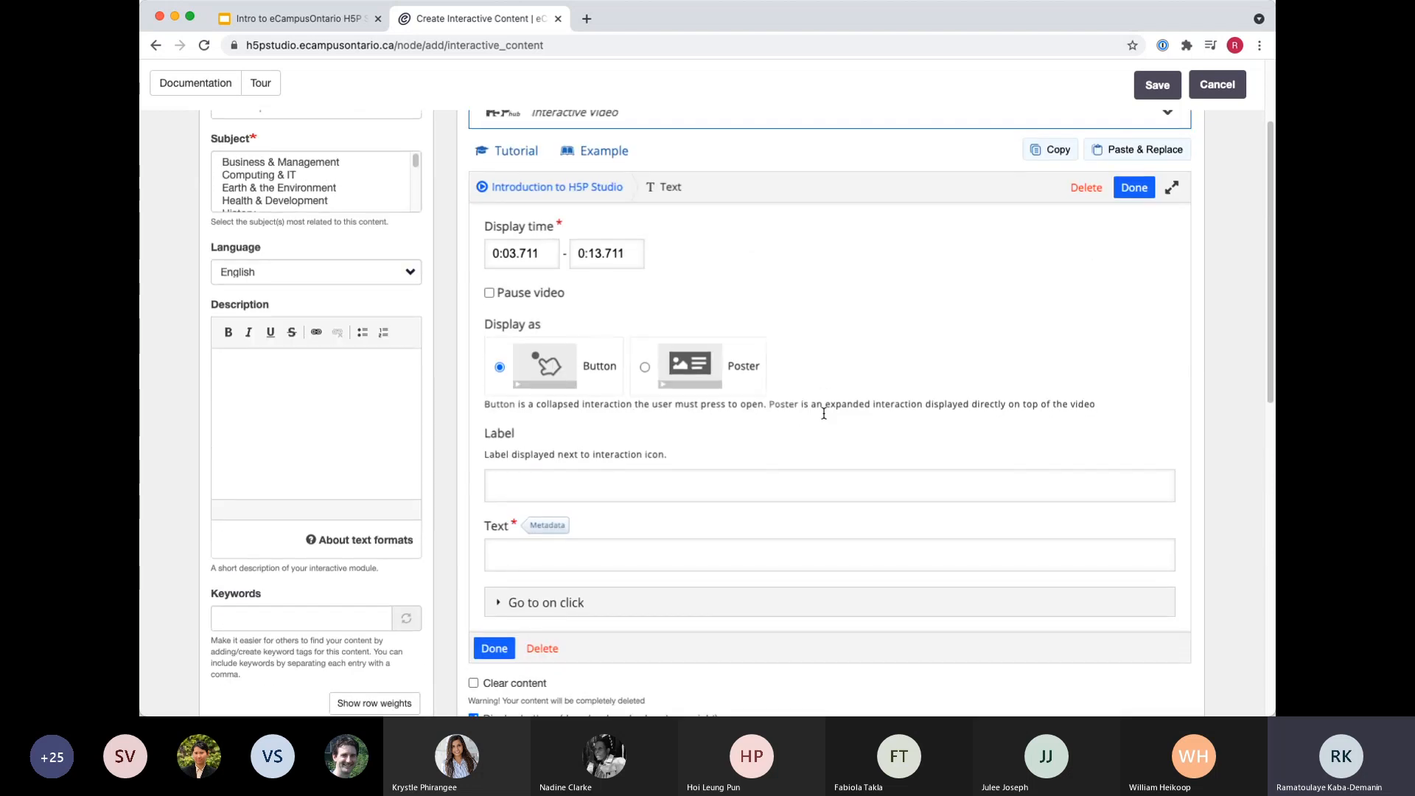
scroll(898, 410, "up", 1)
scroll(902, 398, "up", 3)
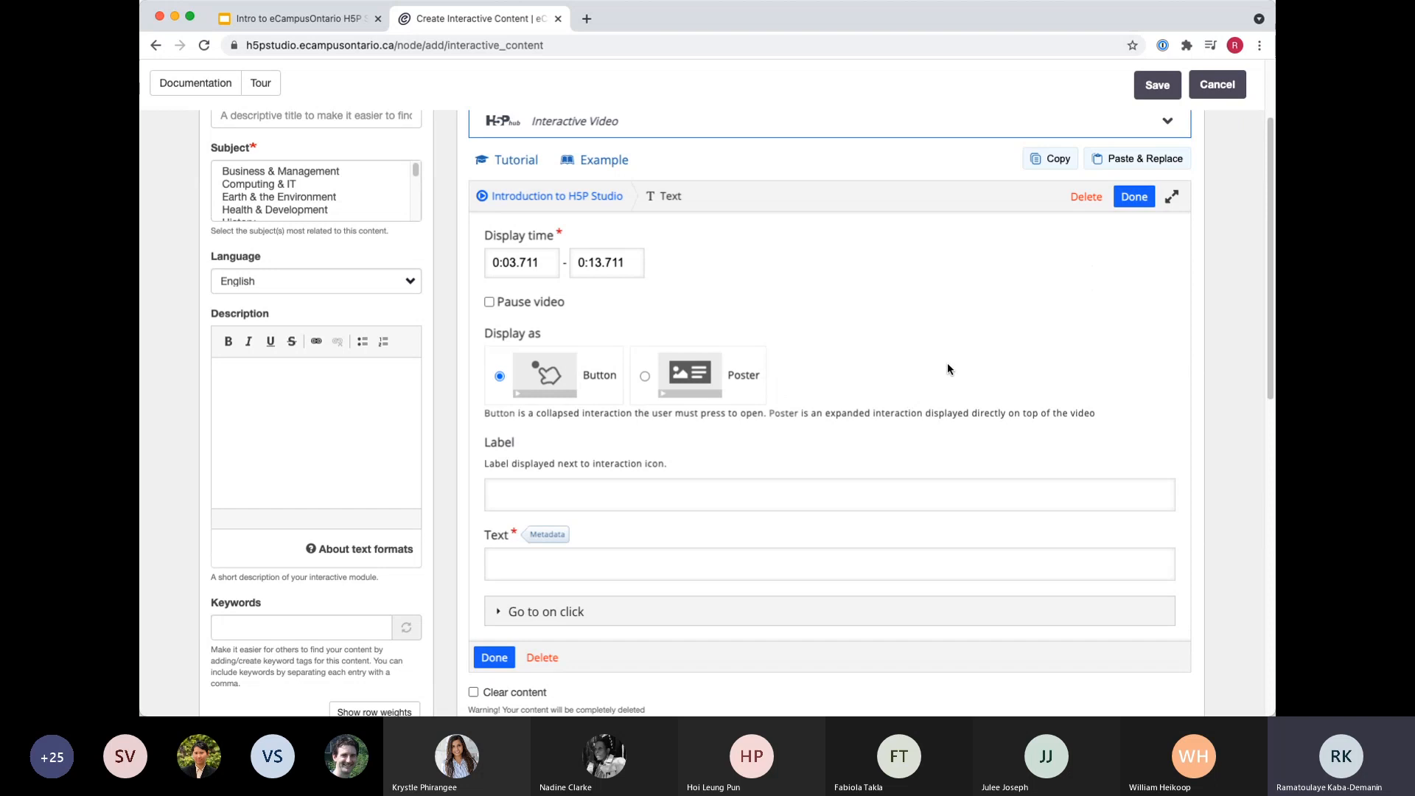
scroll(992, 449, "down", 2)
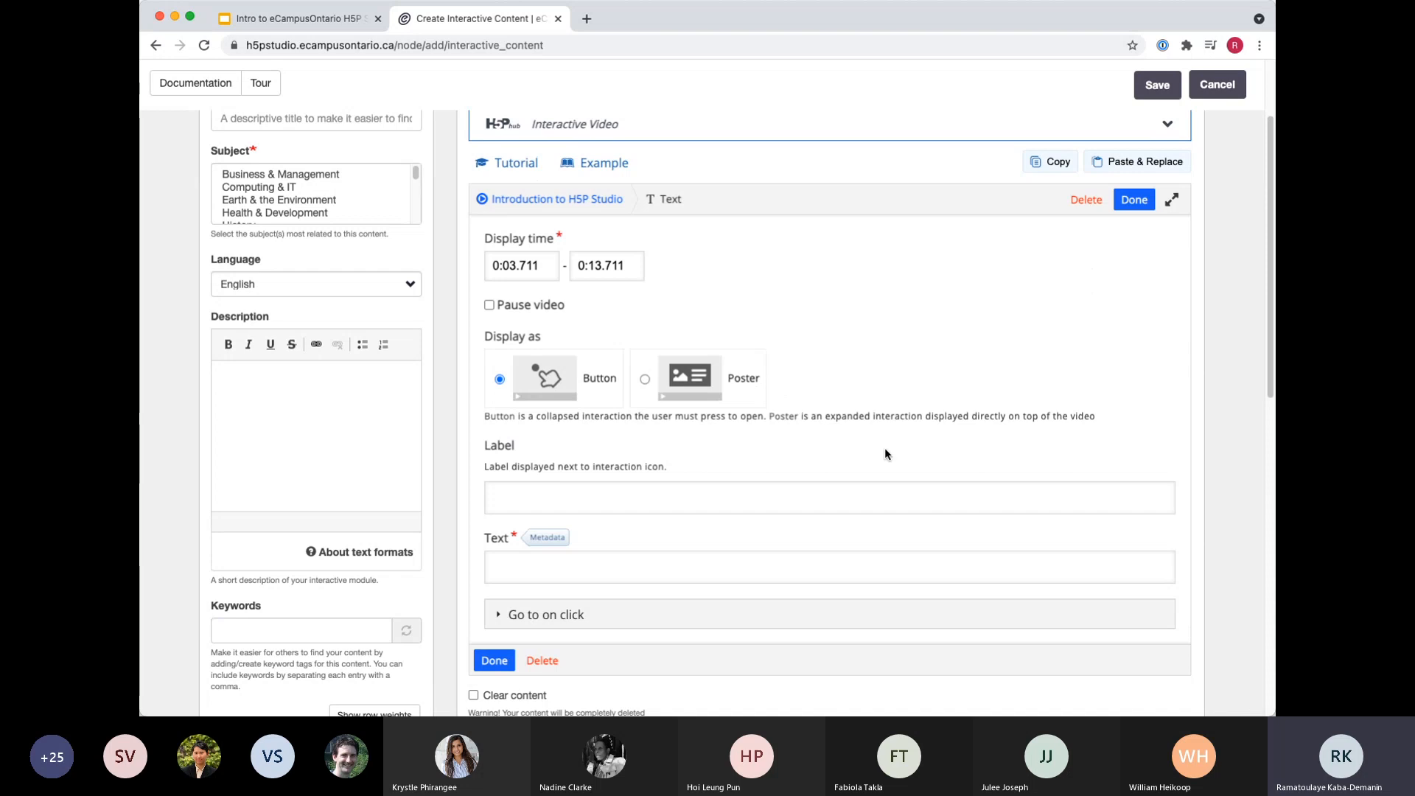
scroll(811, 468, "down", 3)
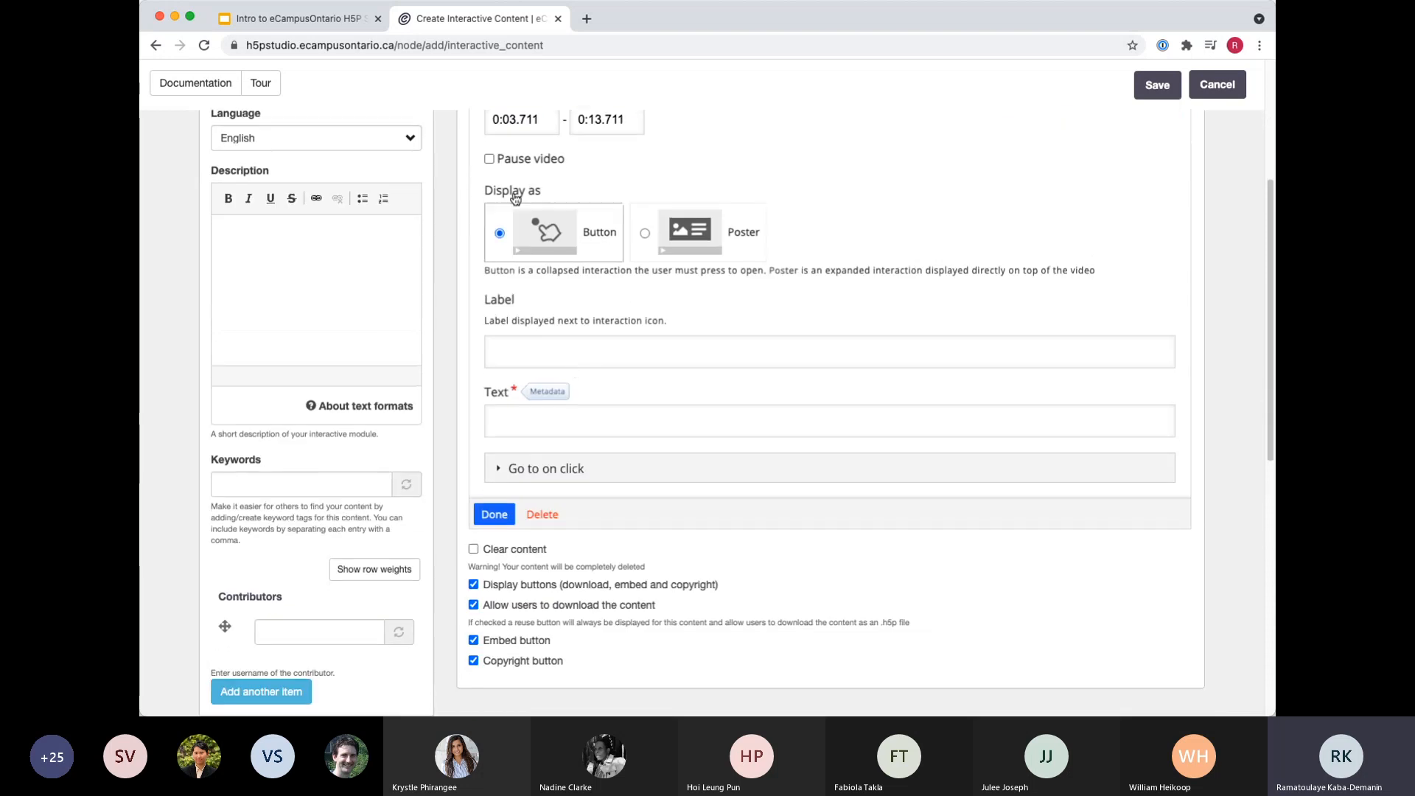
scroll(515, 198, "up", 1)
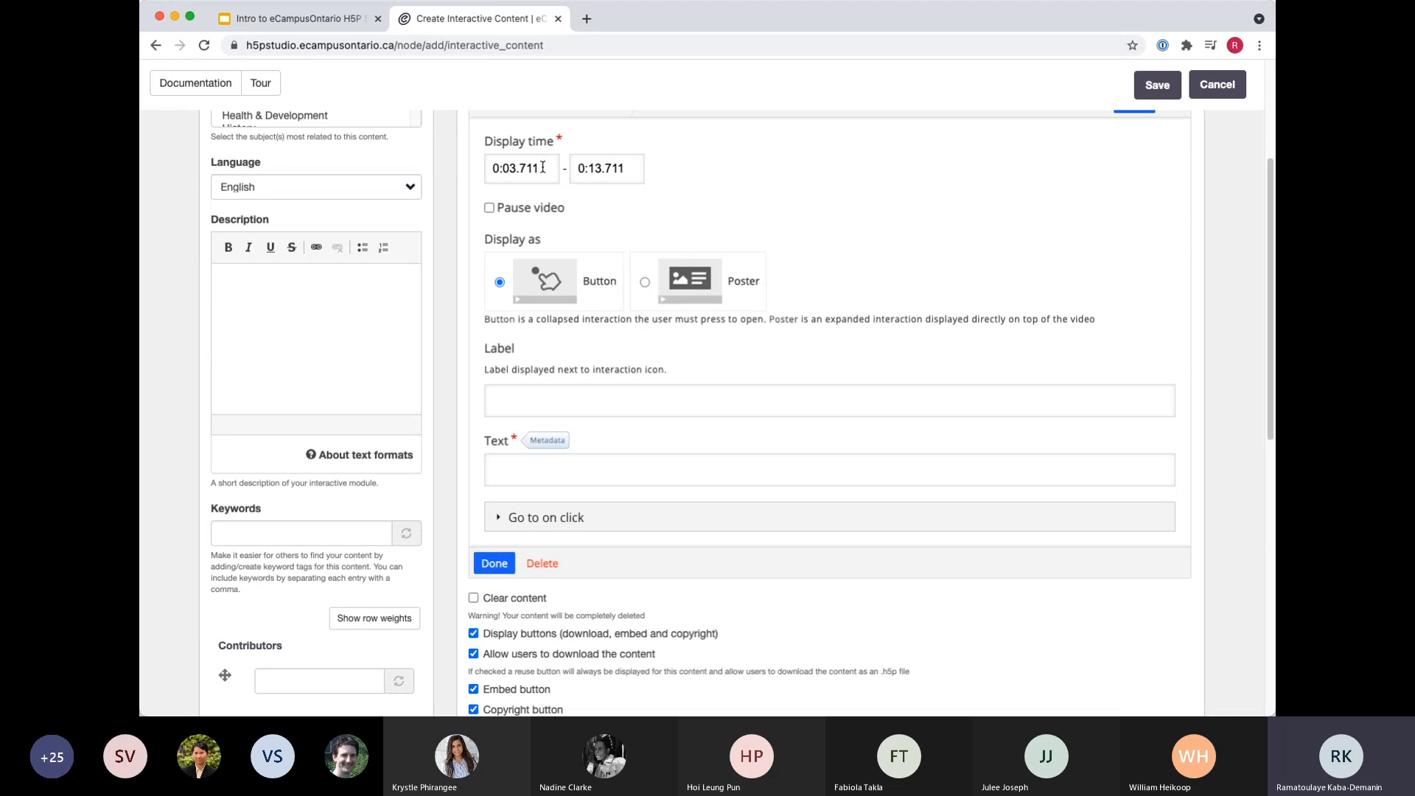
Set the text interaction's display end time to 0:05.711 and make it pause the video.
left_click(542, 168)
scroll(544, 195, "up", 1)
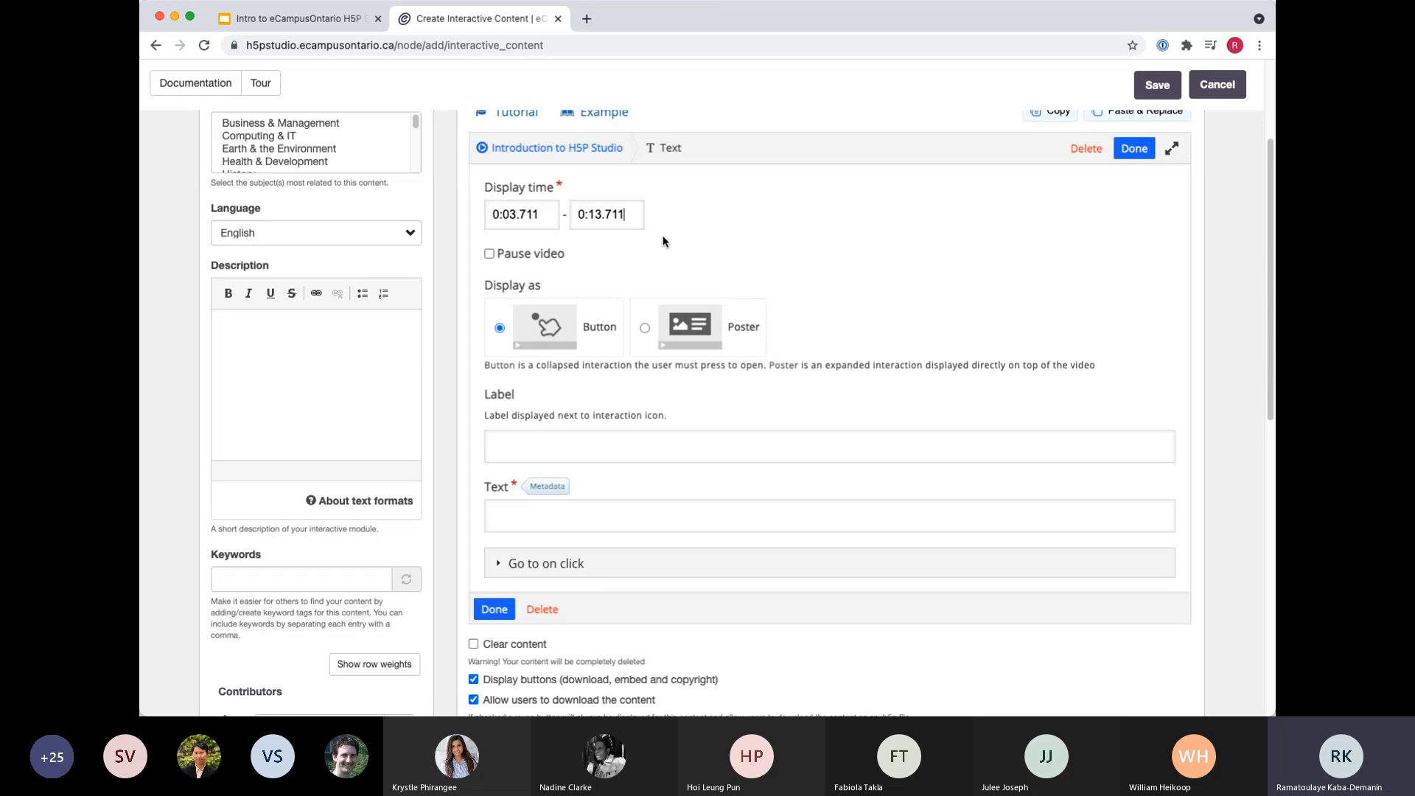
left_click(604, 213)
key("BackSpace")
key("BackSpace")
type("05")
left_click(490, 254)
Try the Poster display type for the text interaction, then switch back to Button.
scroll(545, 266, "down", 1)
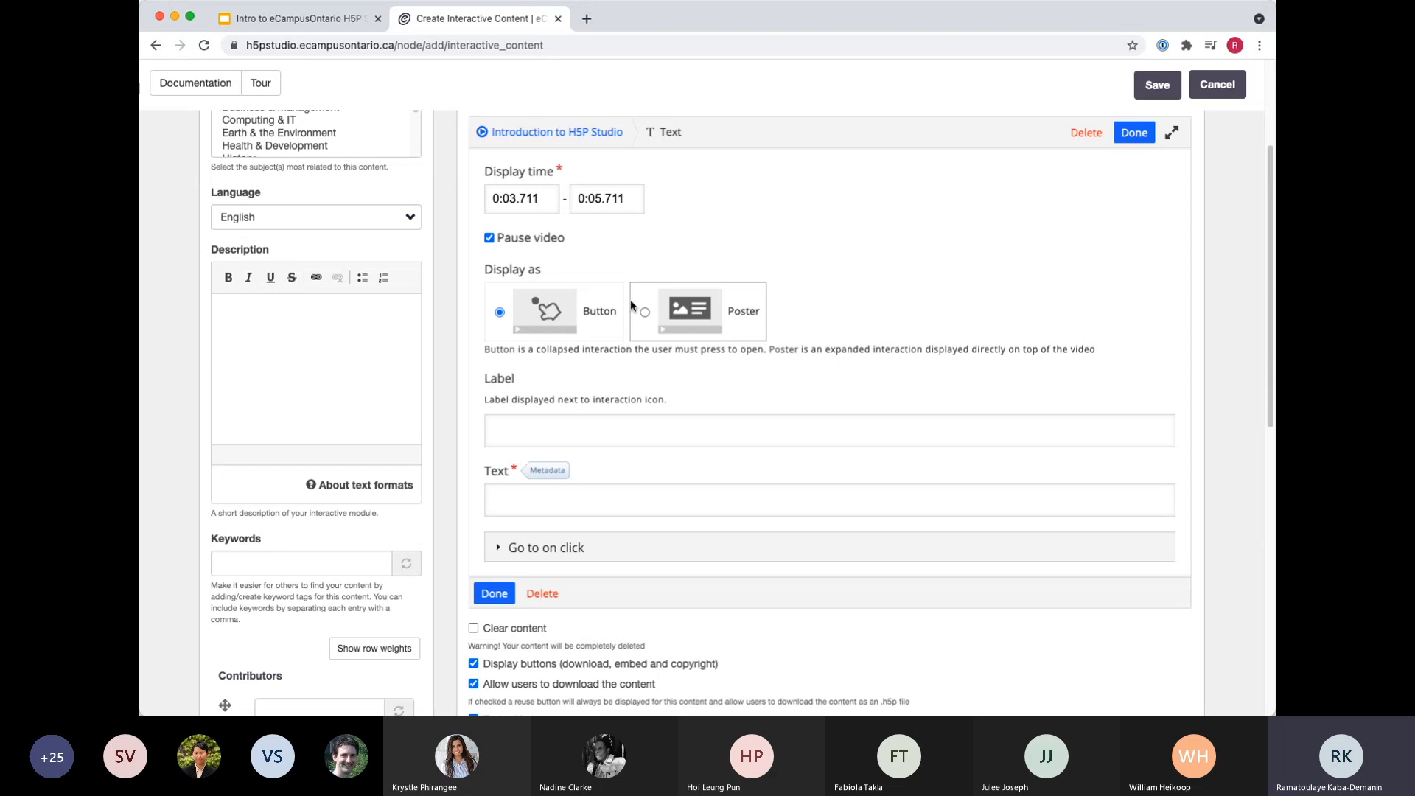
left_click(645, 312)
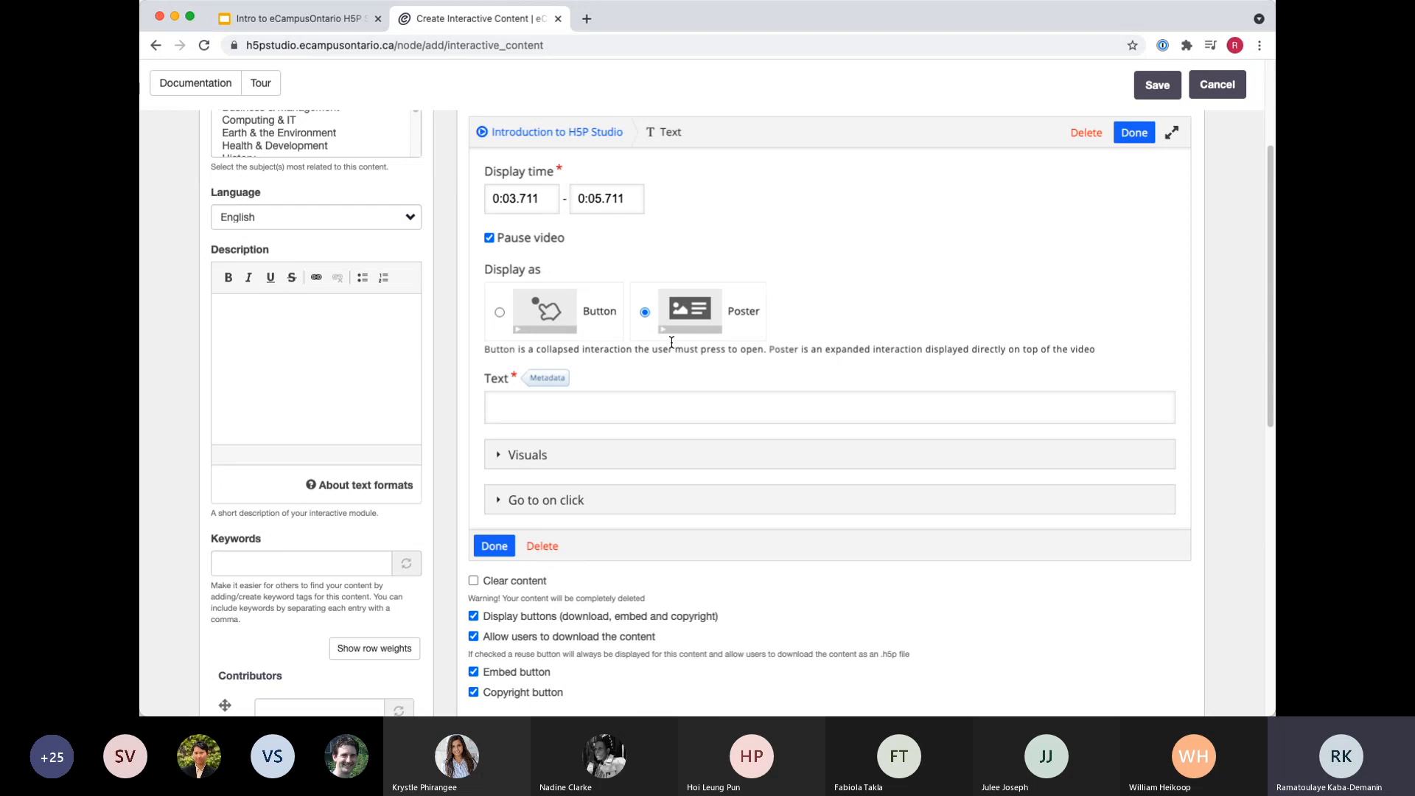
left_click(500, 312)
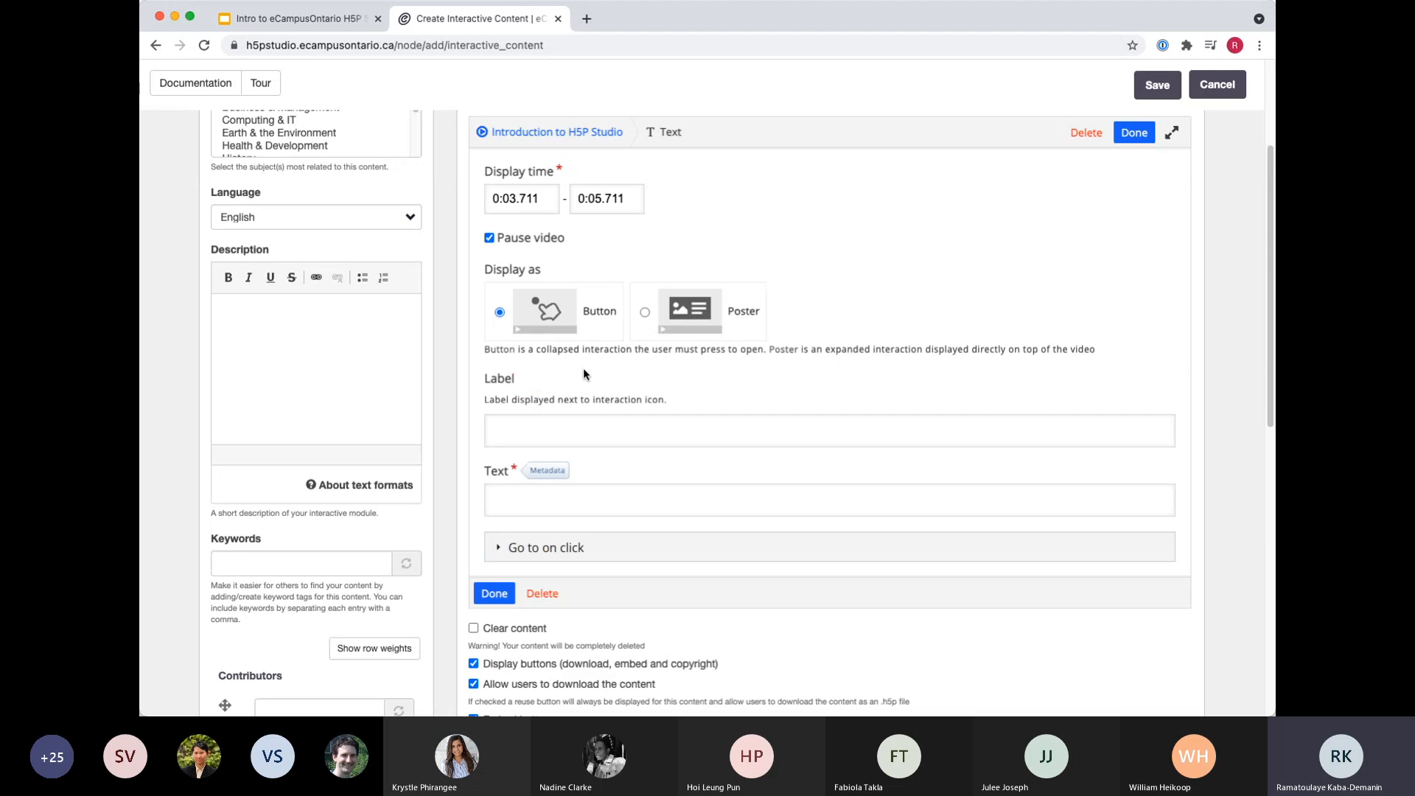
Enter "Welcome to the eCampusOntario H5P Studio video!" as the text of the interaction.
scroll(569, 379, "down", 2)
scroll(570, 402, "down", 4)
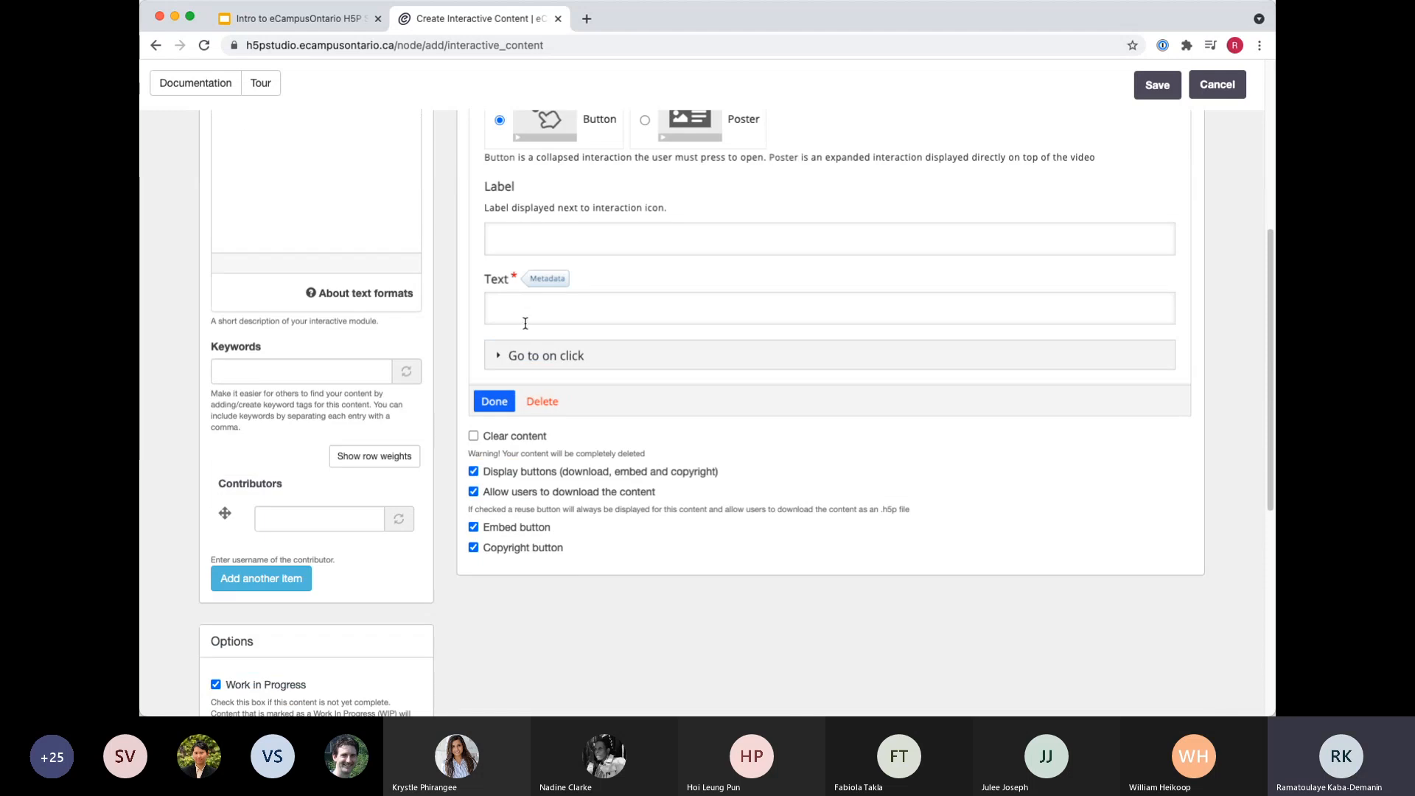
left_click(524, 317)
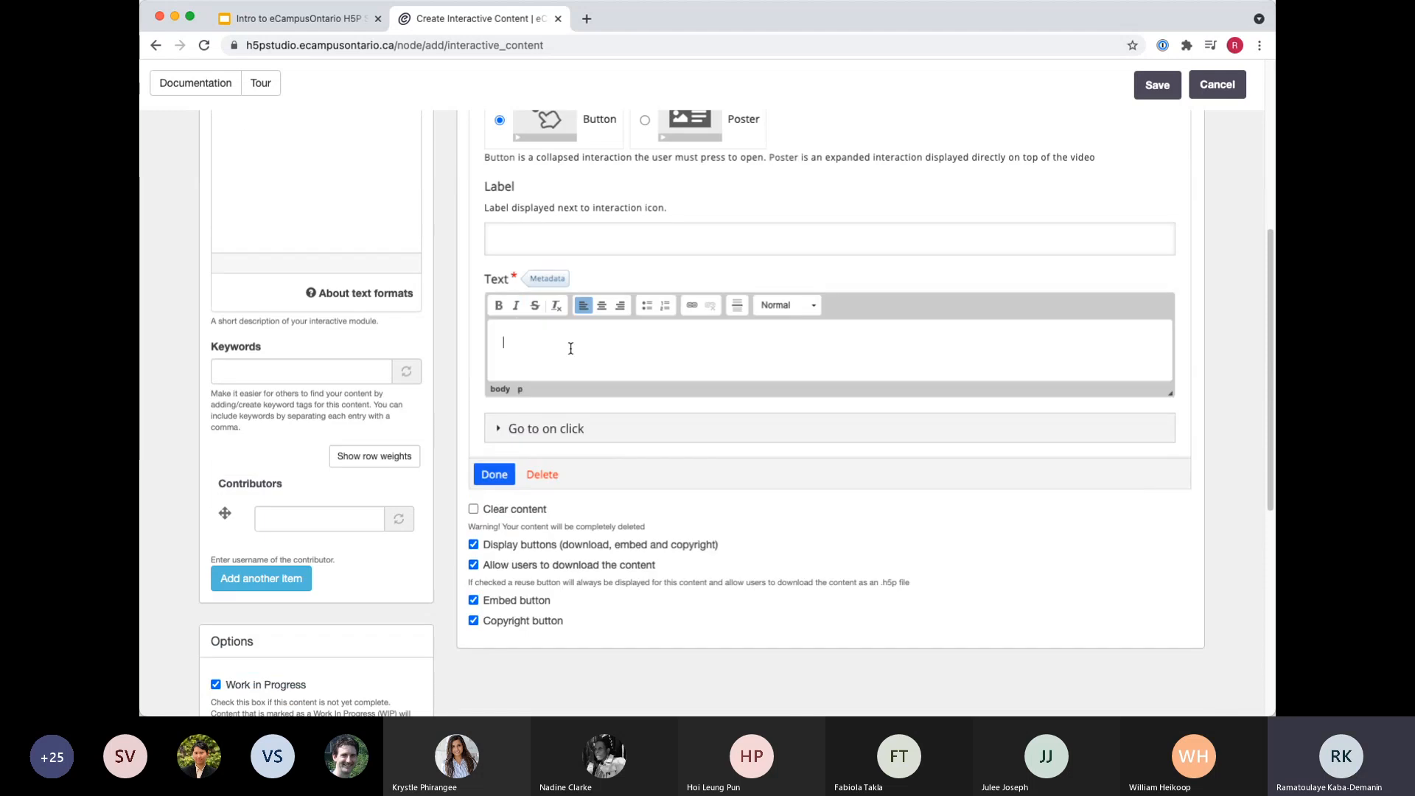
type("Welcome to the eCampusOntario H5P S")
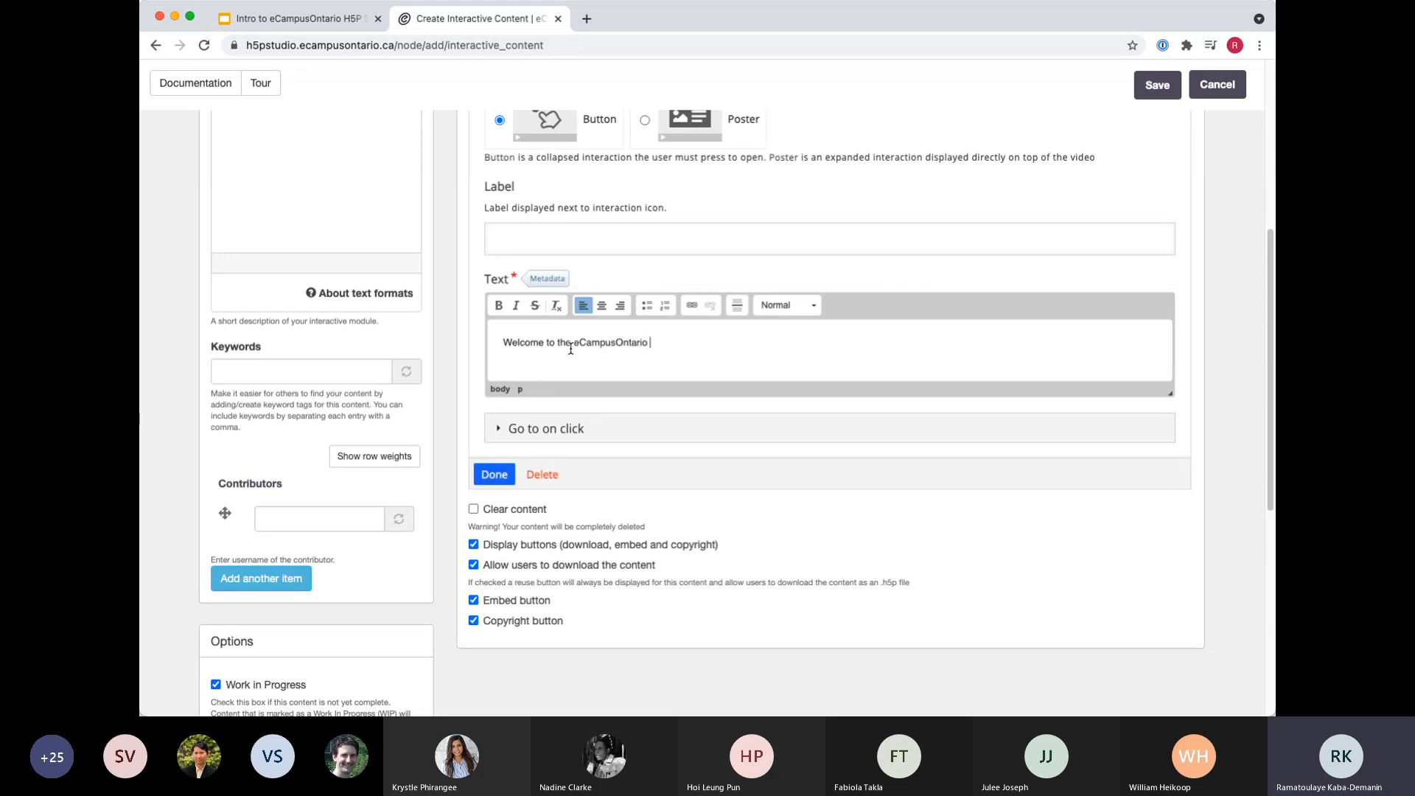
type("tudio video!")
Examine the paragraph format options available for the welcome text without applying one.
left_click_drag(729, 345, 597, 344)
left_click(728, 350)
left_click(804, 308)
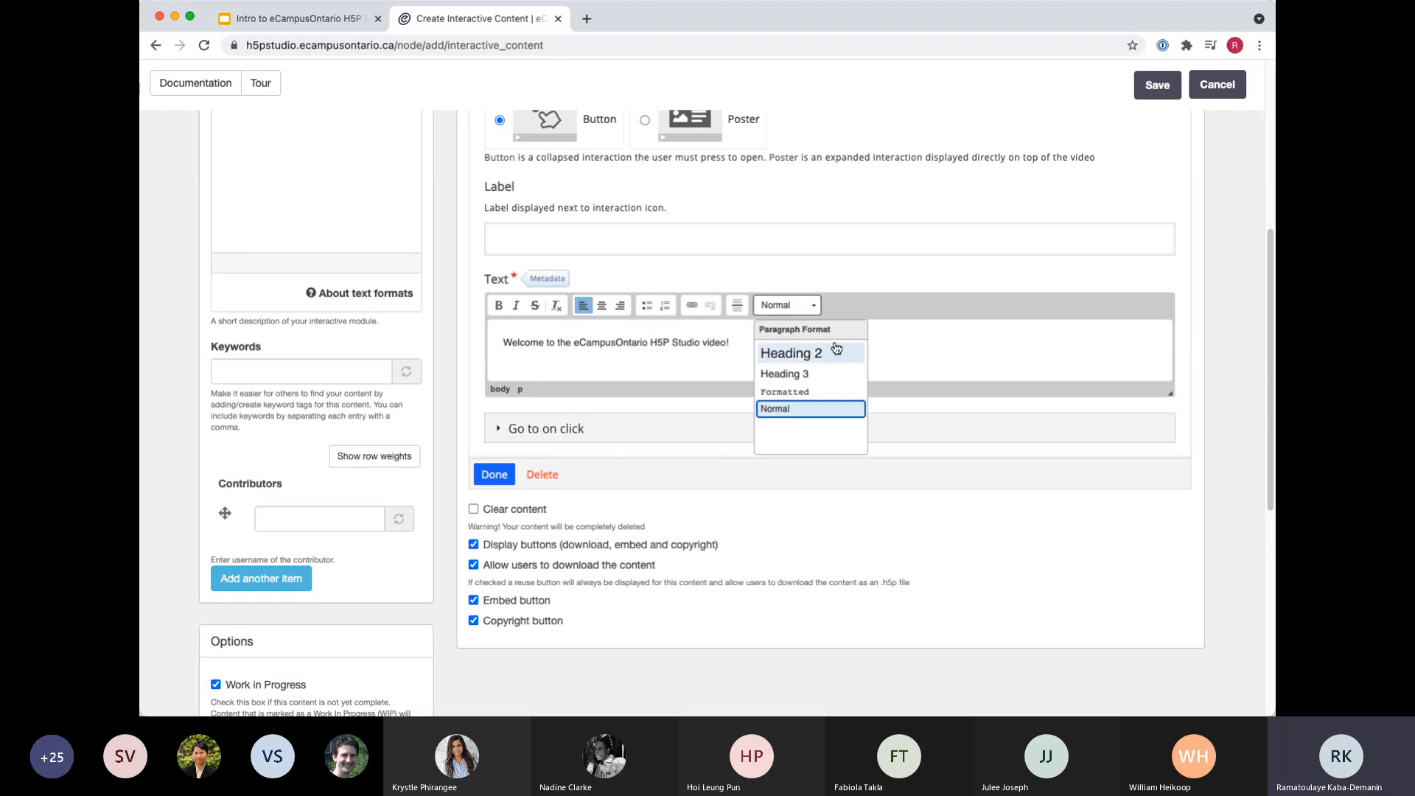
left_click(913, 339)
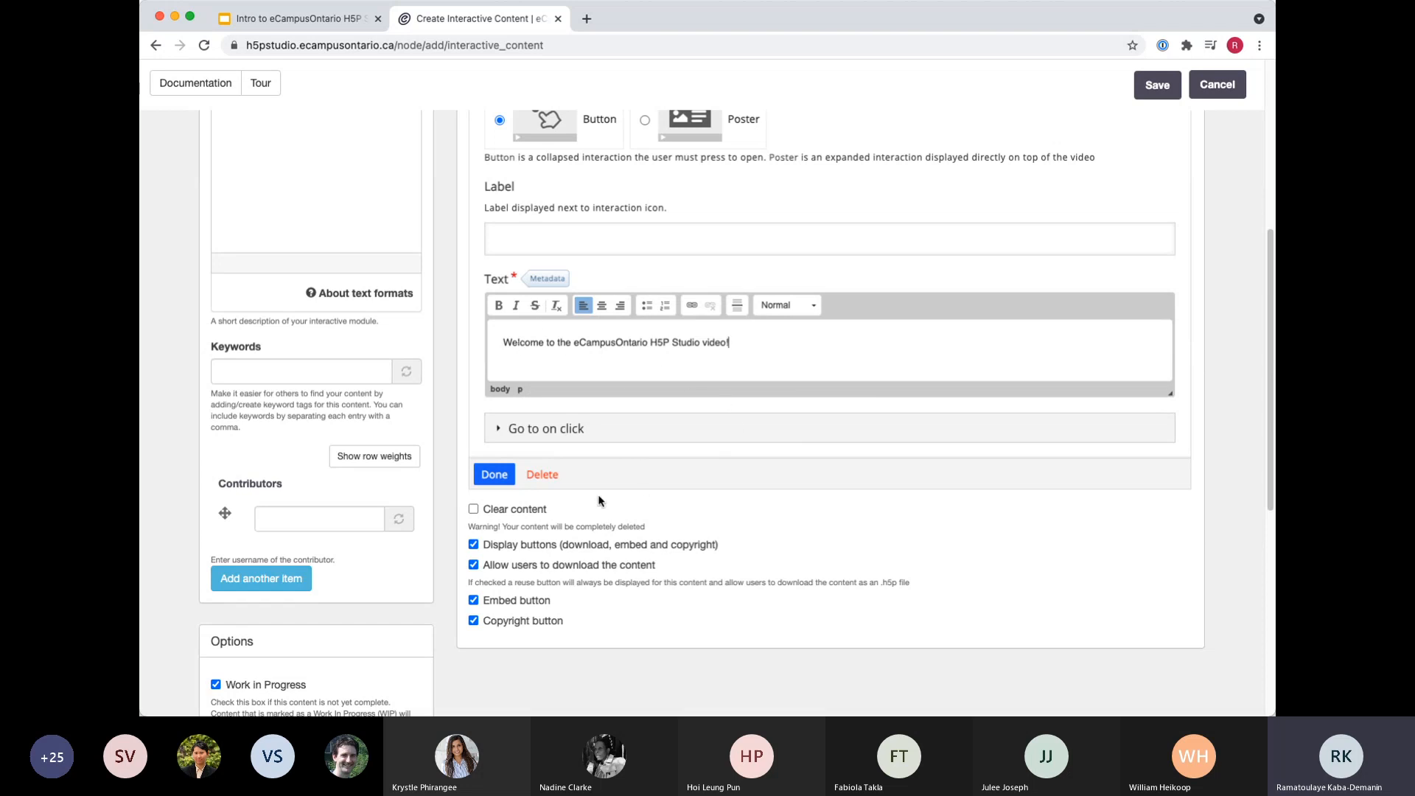
Finish the text interaction and move its button slightly left of the centre of the video.
scroll(734, 425, "up", 5)
scroll(917, 494, "down", 6)
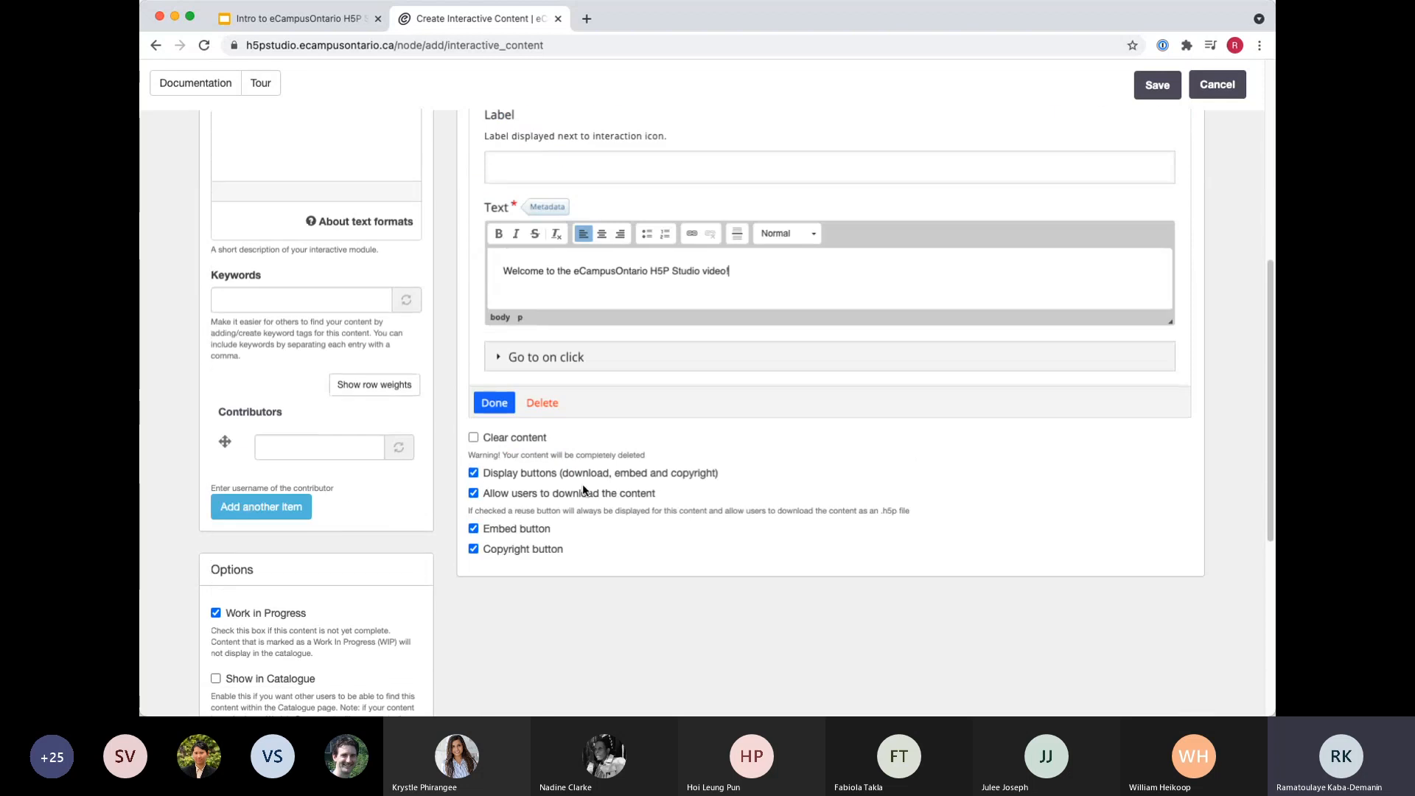
left_click(495, 395)
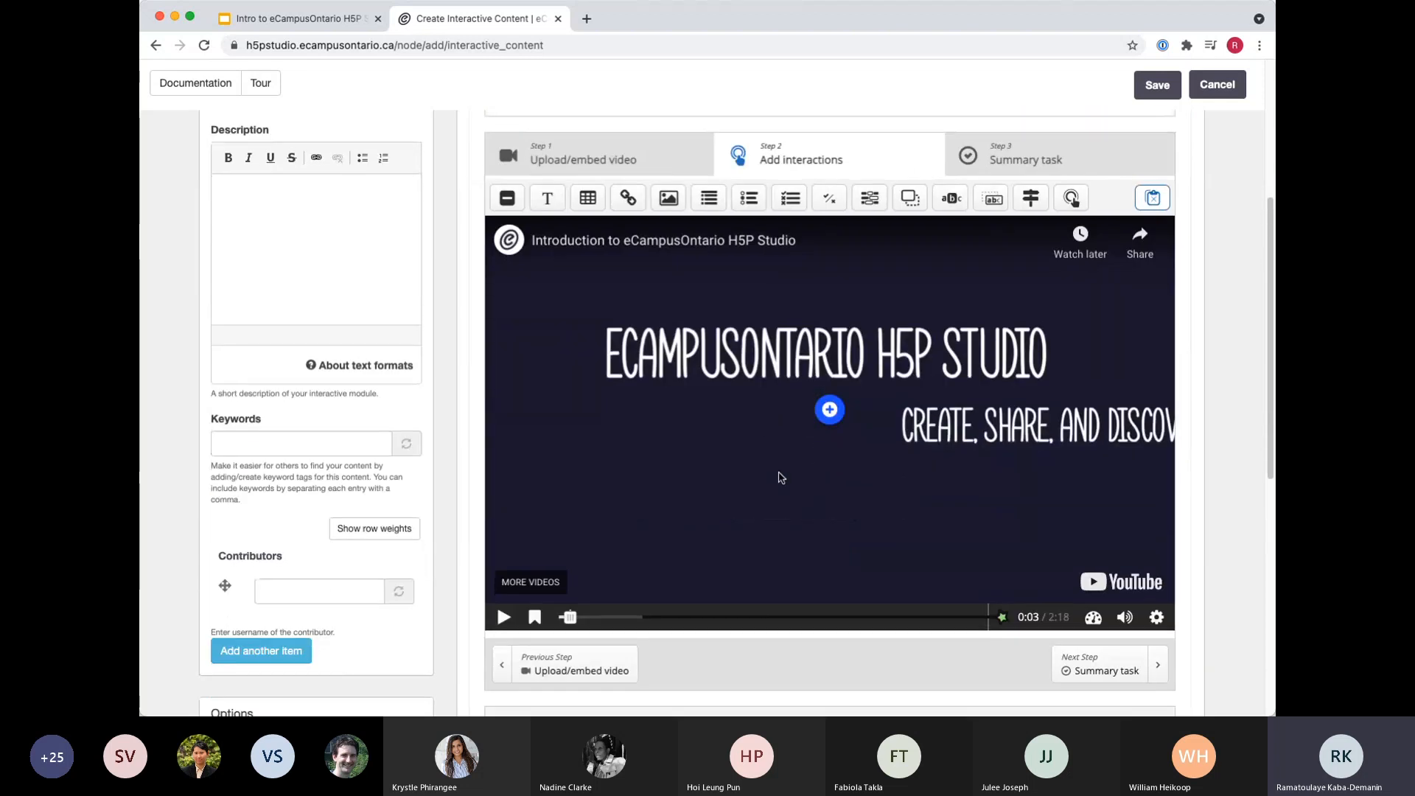
left_click_drag(830, 410, 815, 407)
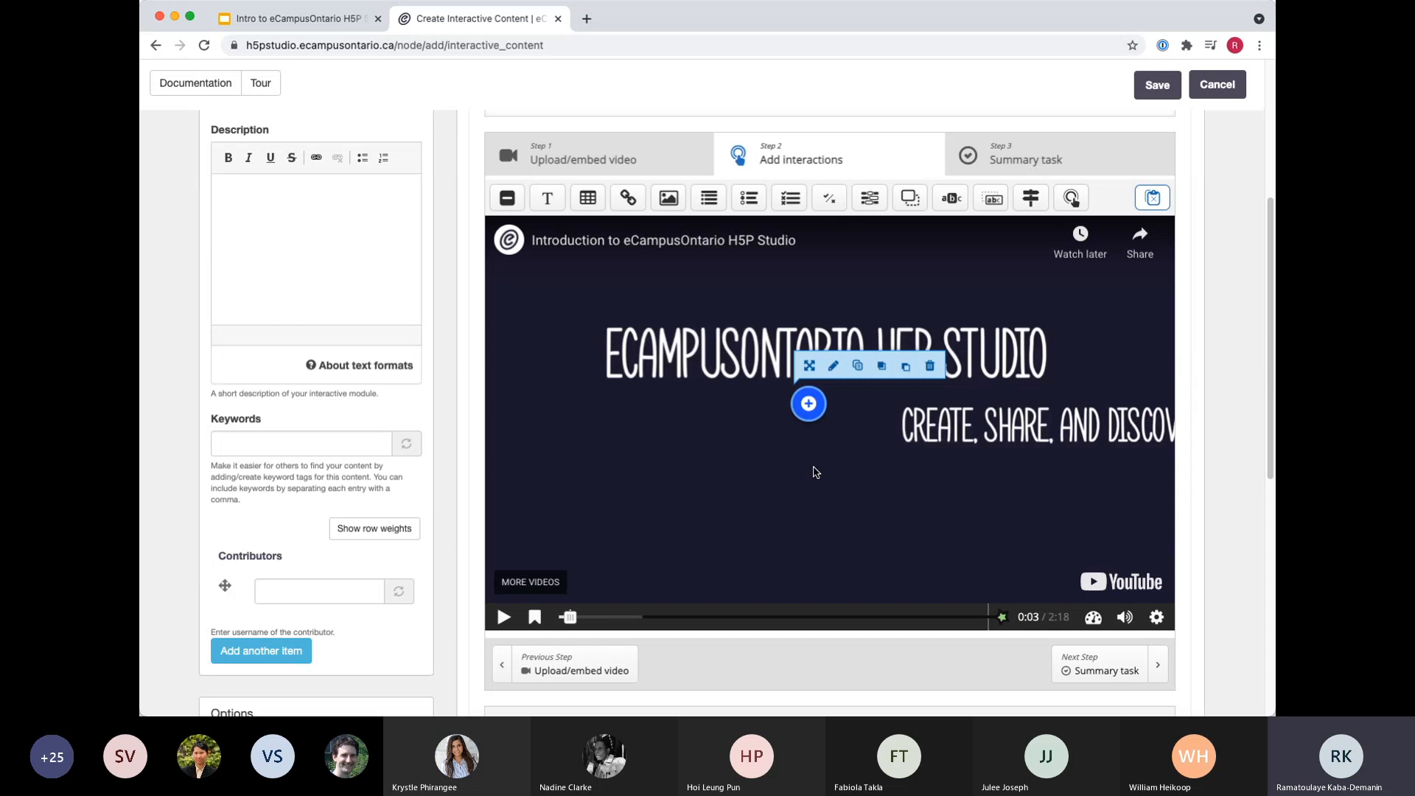
Advance the video to 0:19, pause it and add a Crossroads interaction at that point.
left_click(509, 627)
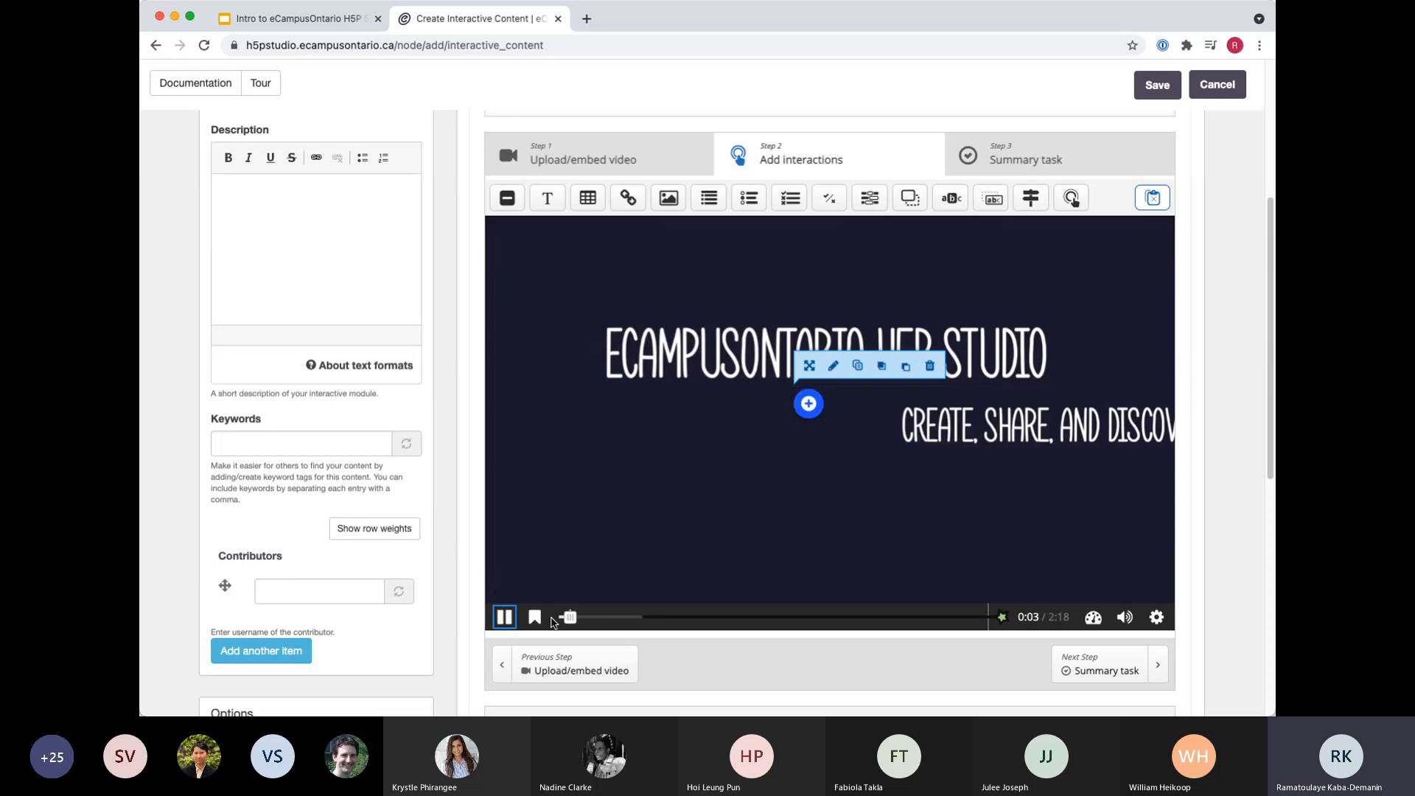
left_click(617, 618)
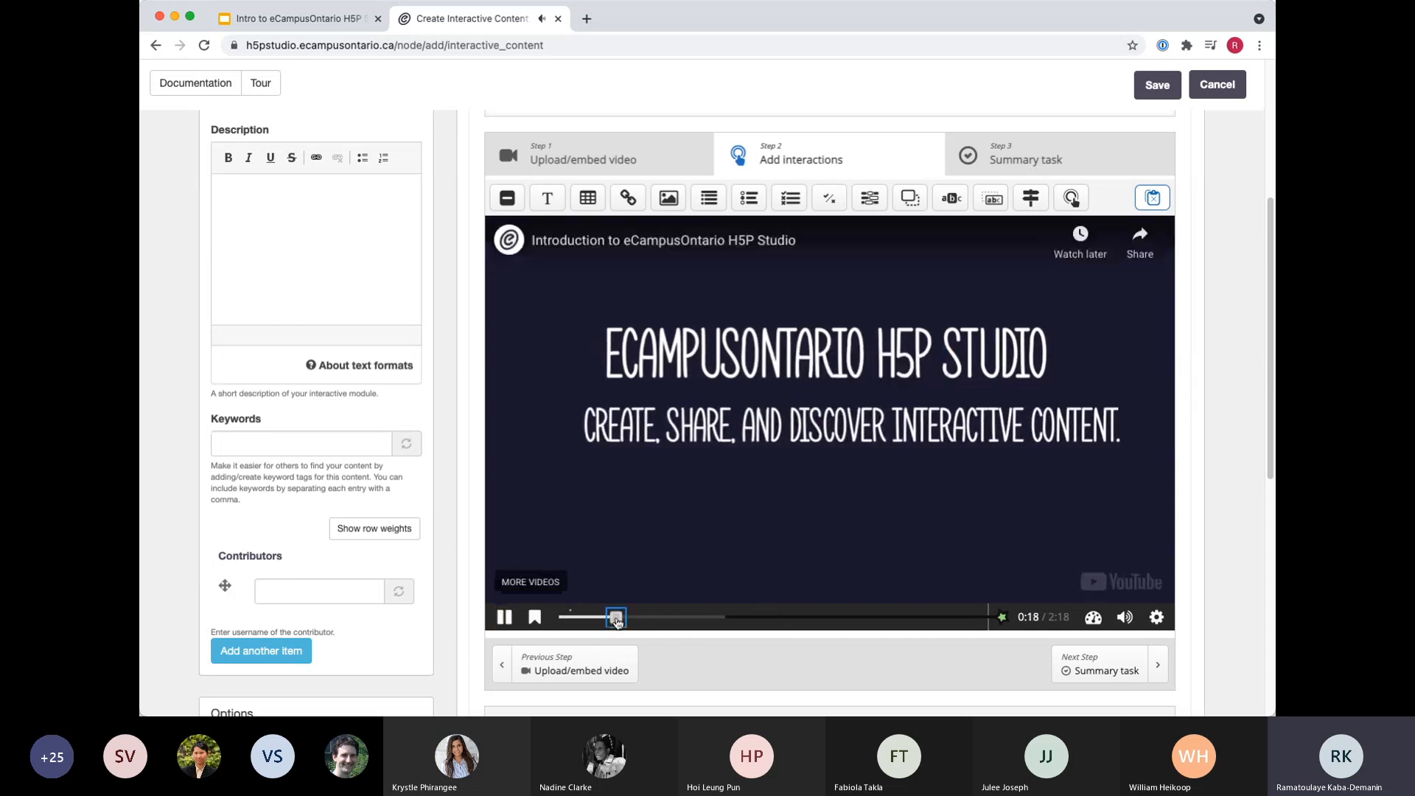
left_click(505, 623)
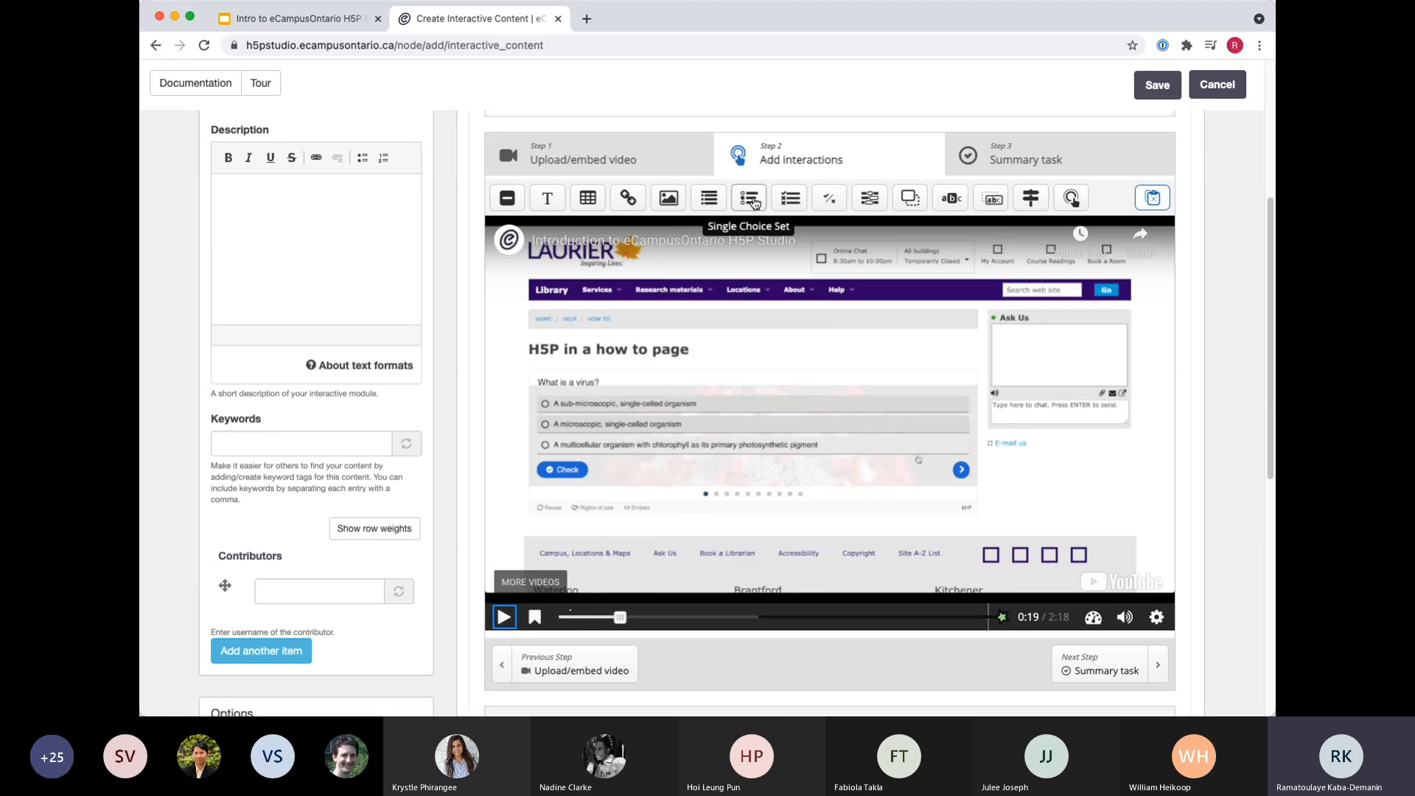
left_click(1033, 199)
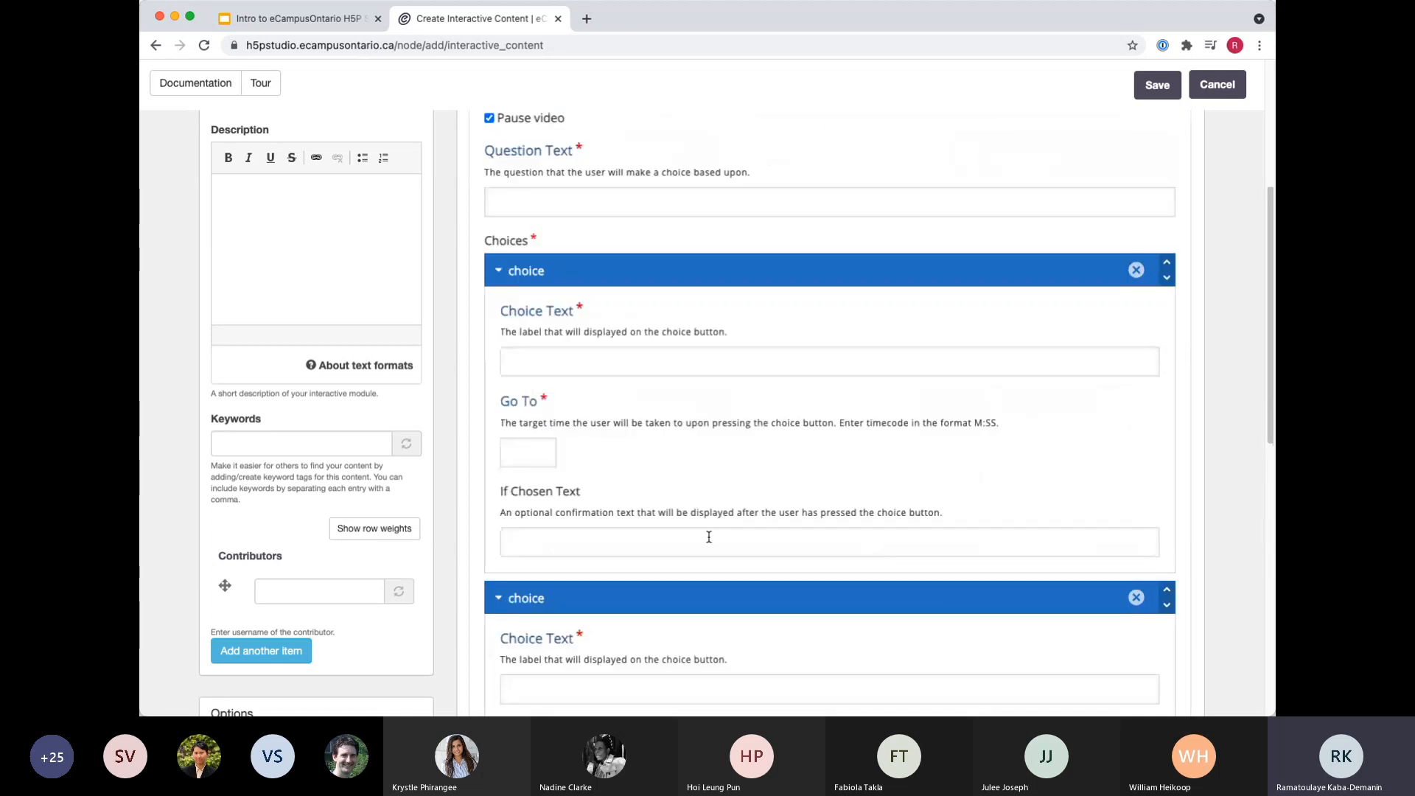
Enter "Where would you like to go next?" as the question text of the Crossroads interaction.
scroll(708, 535, "down", 1)
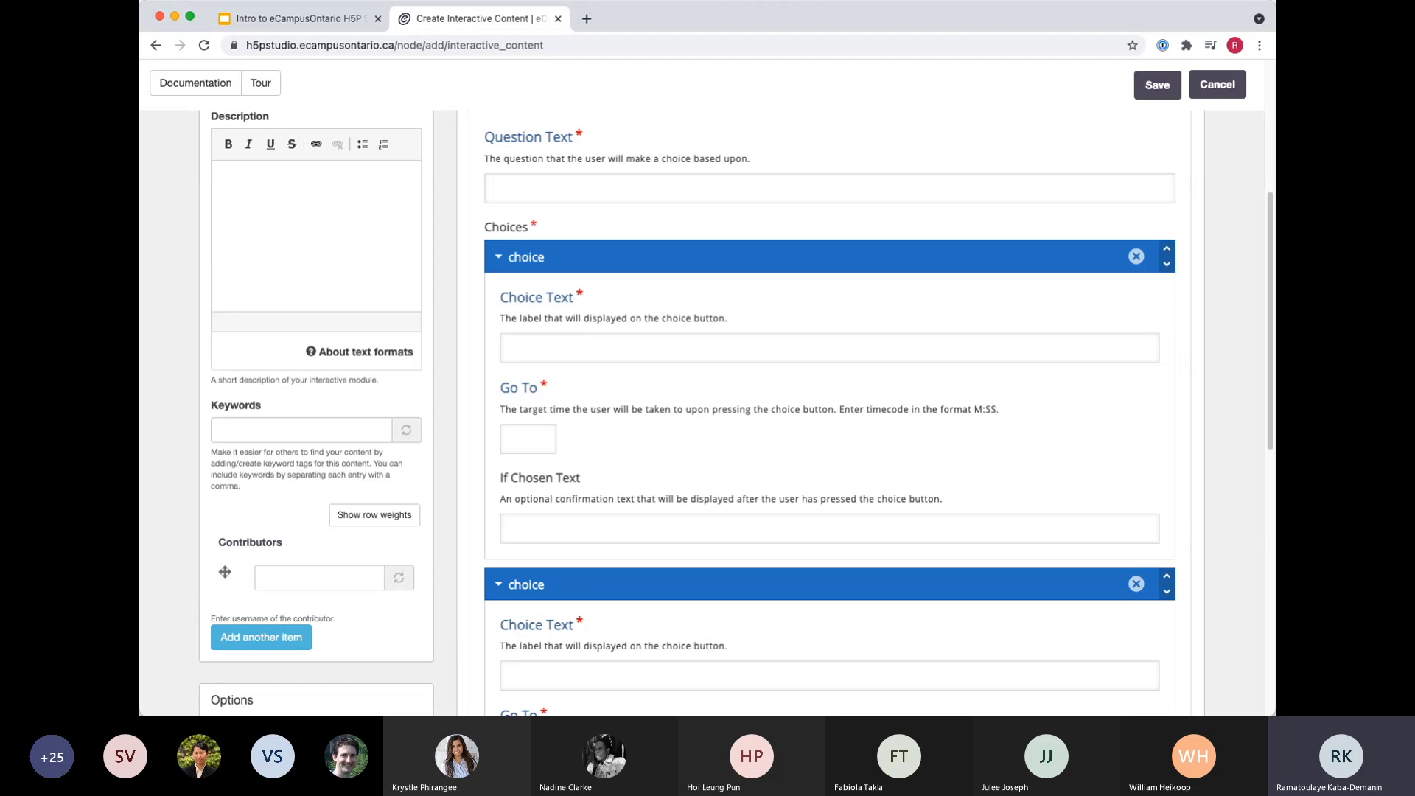
left_click(555, 342)
left_click(575, 181)
scroll(586, 203, "up", 3)
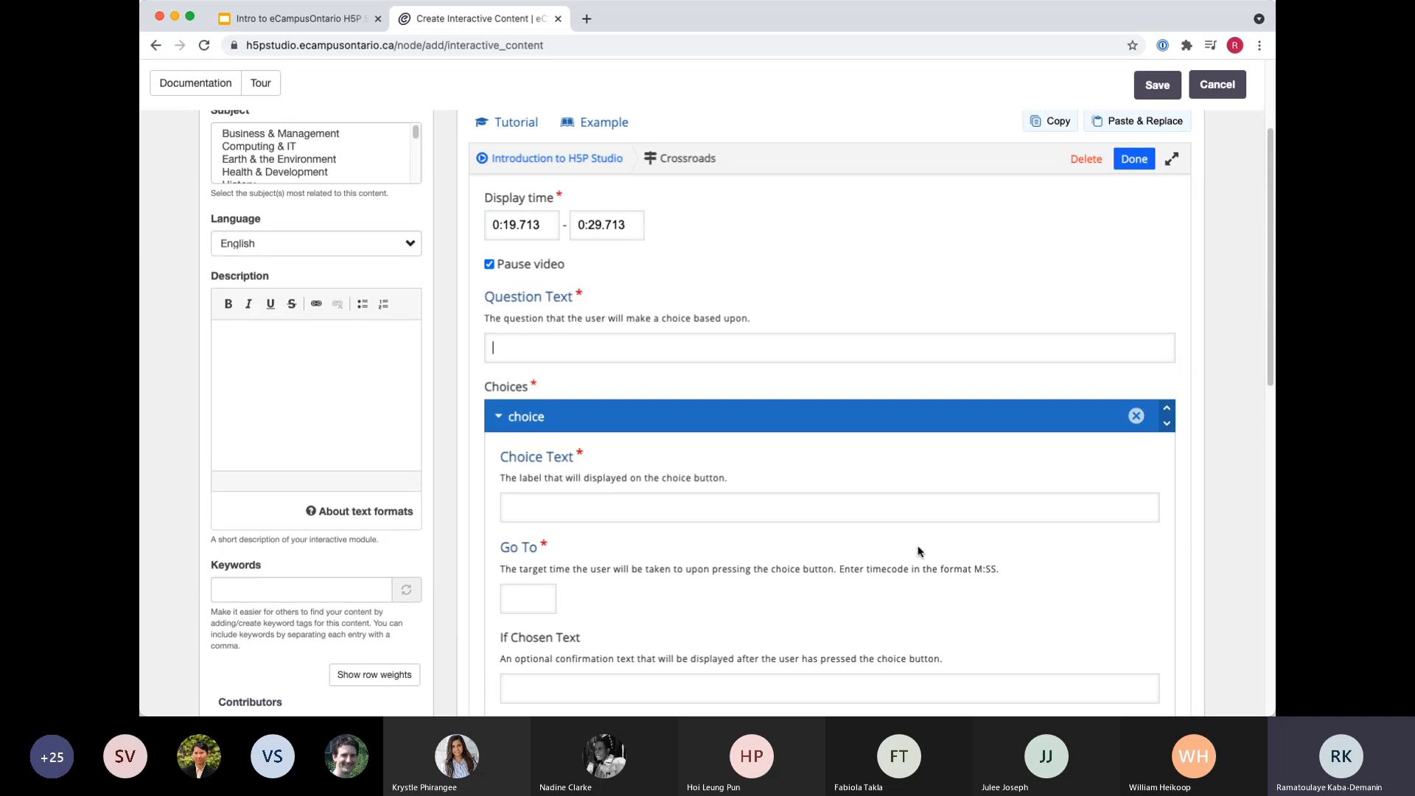
type("Where would you like to go?")
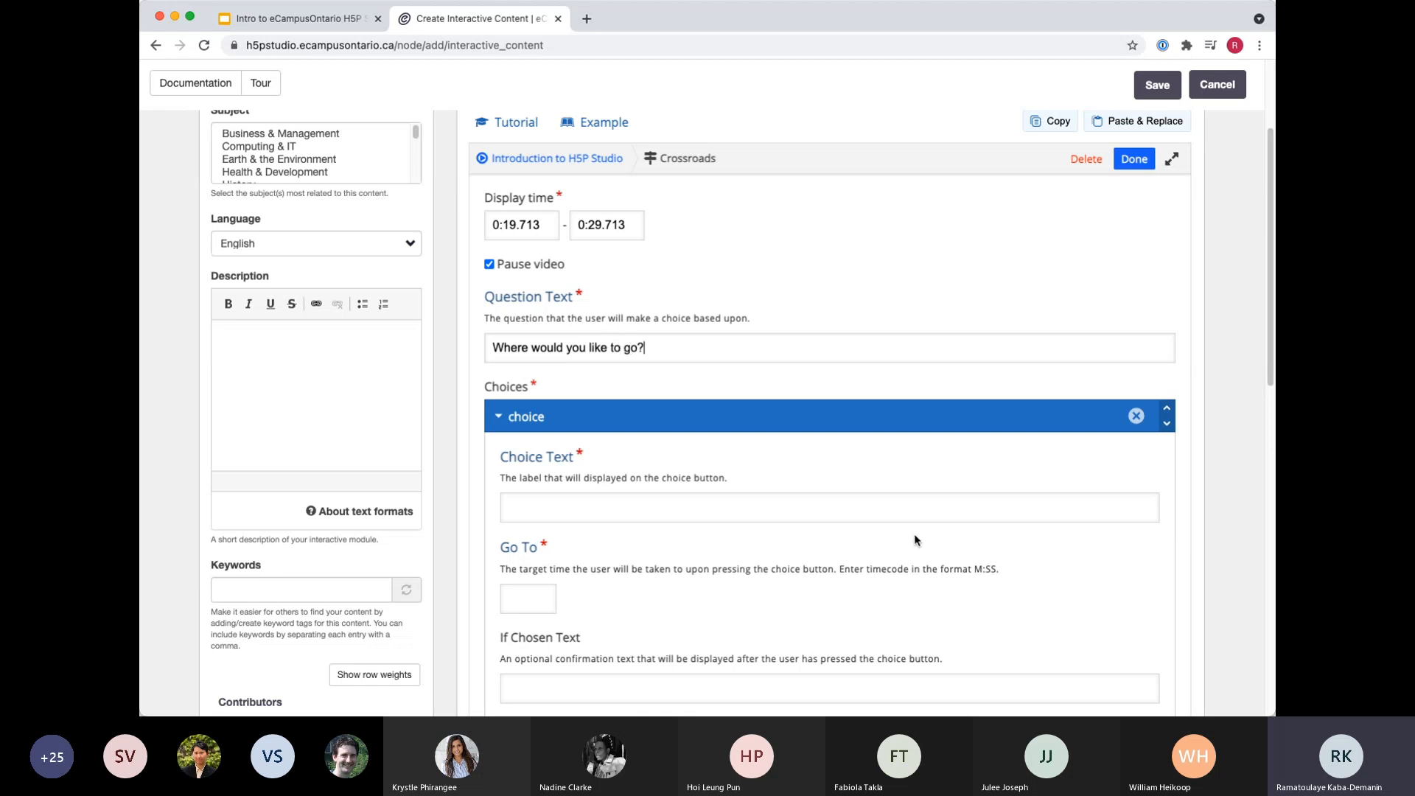
scroll(744, 390, "down", 1)
type("next?")
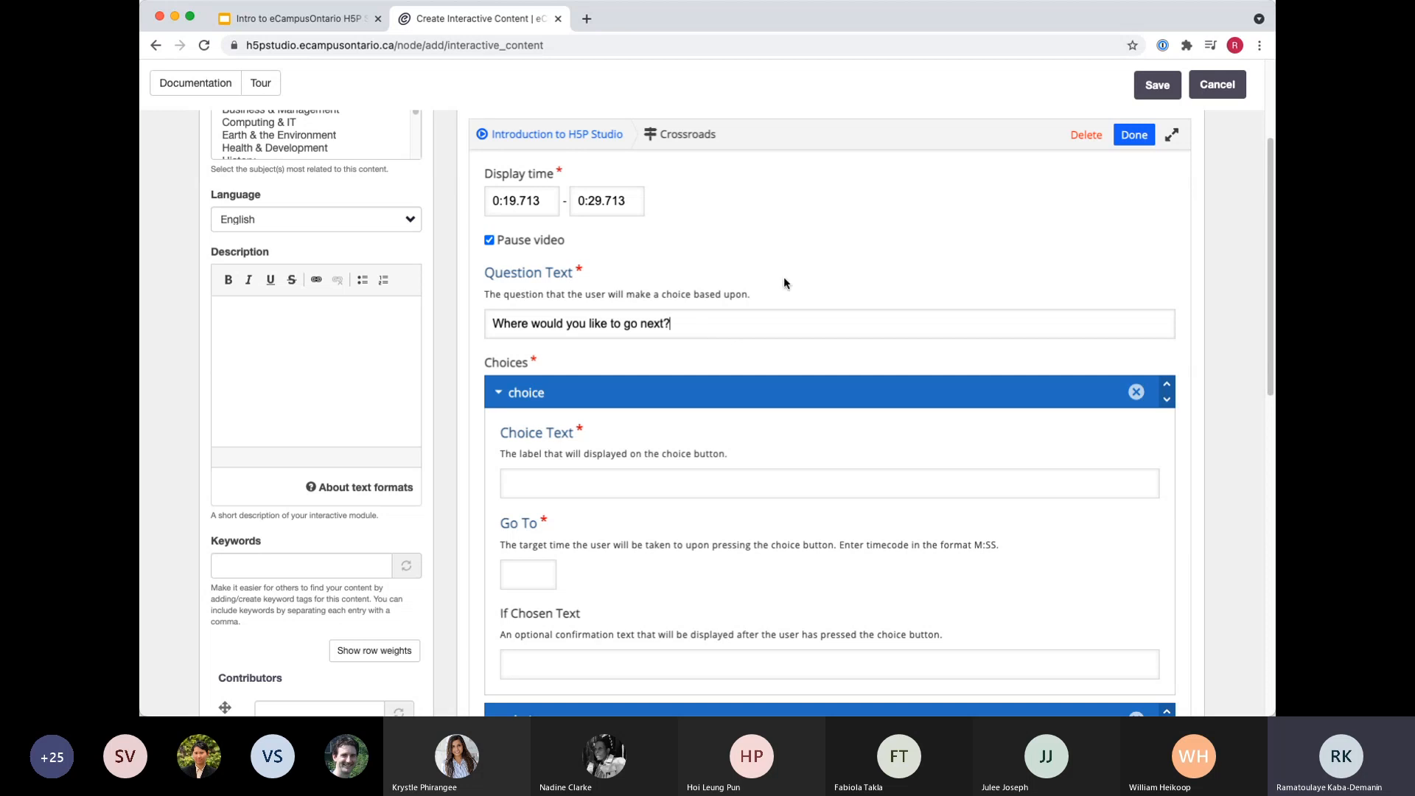
scroll(729, 438, "down", 1)
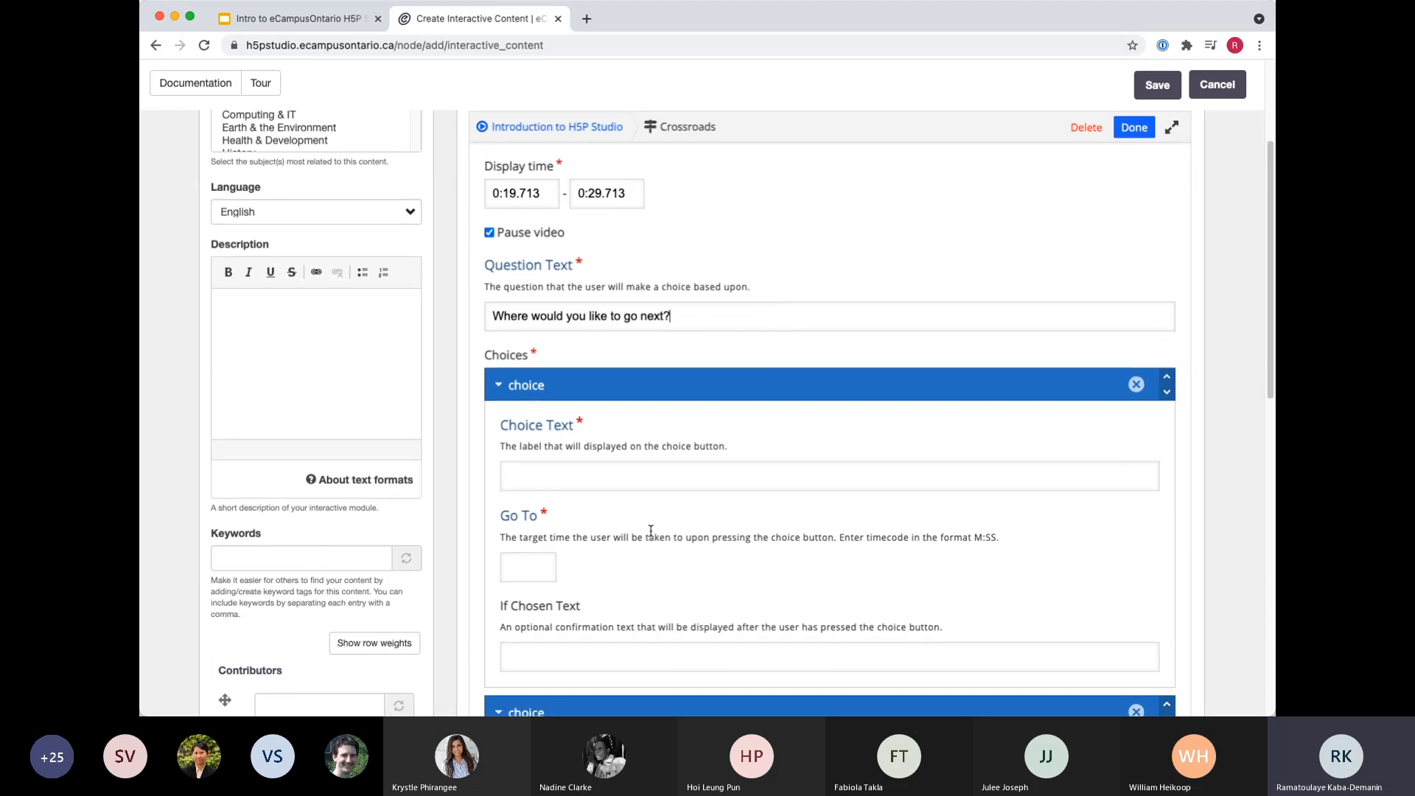
Enter "Launch Date" as the choice text of the first Crossroads choice.
scroll(663, 523, "down", 1)
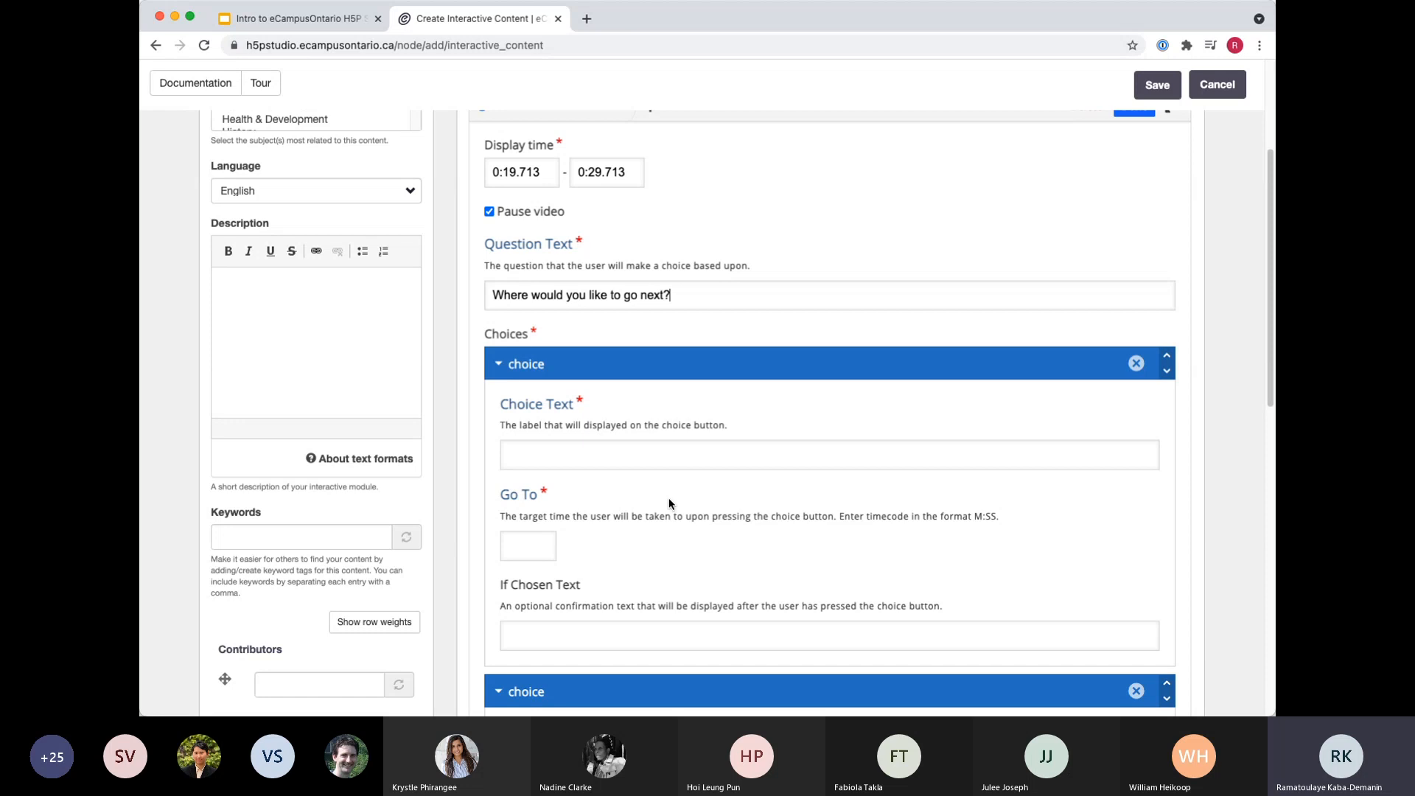
scroll(664, 500, "down", 1)
scroll(661, 496, "down", 1)
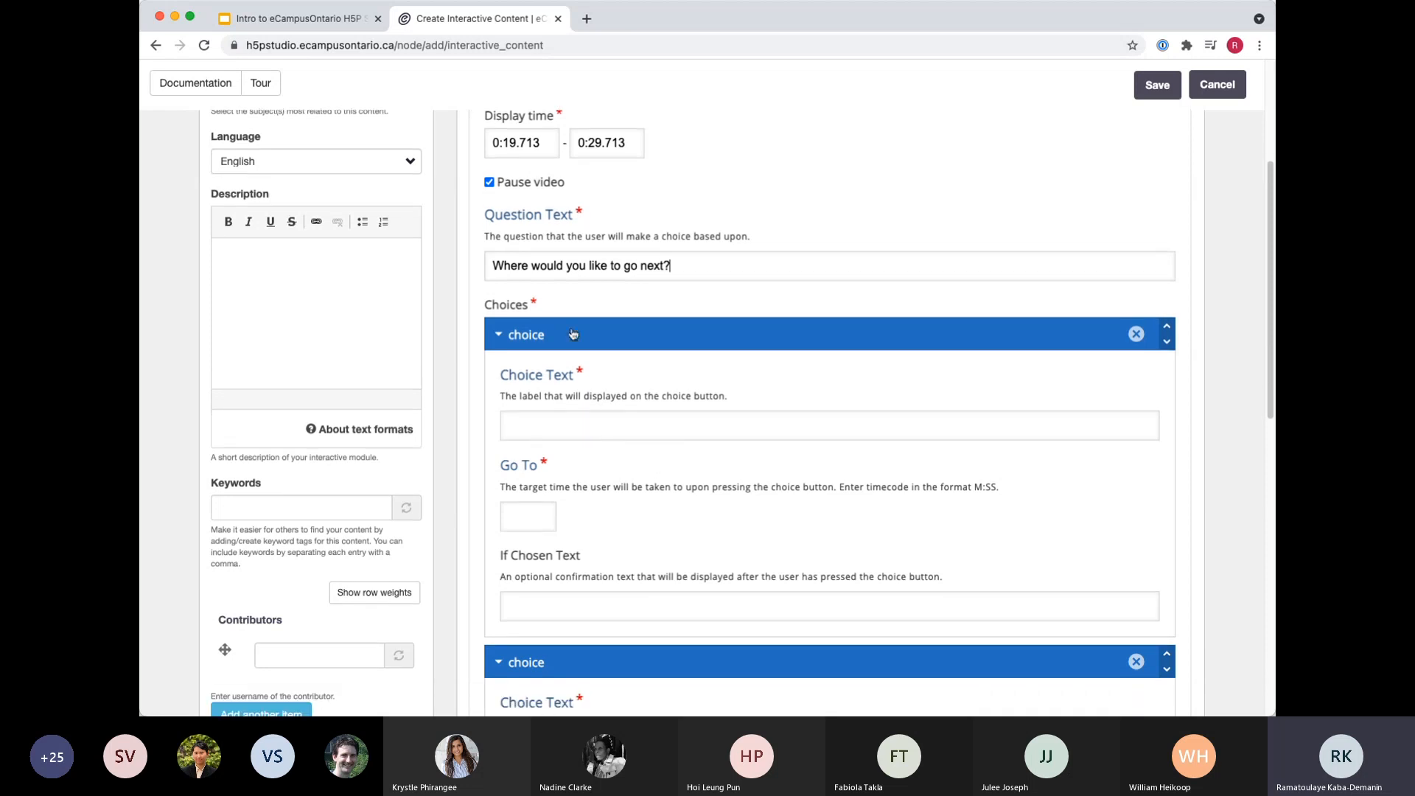
left_click(593, 433)
type("Launch Date")
scroll(784, 499, "down", 1)
key("Tab")
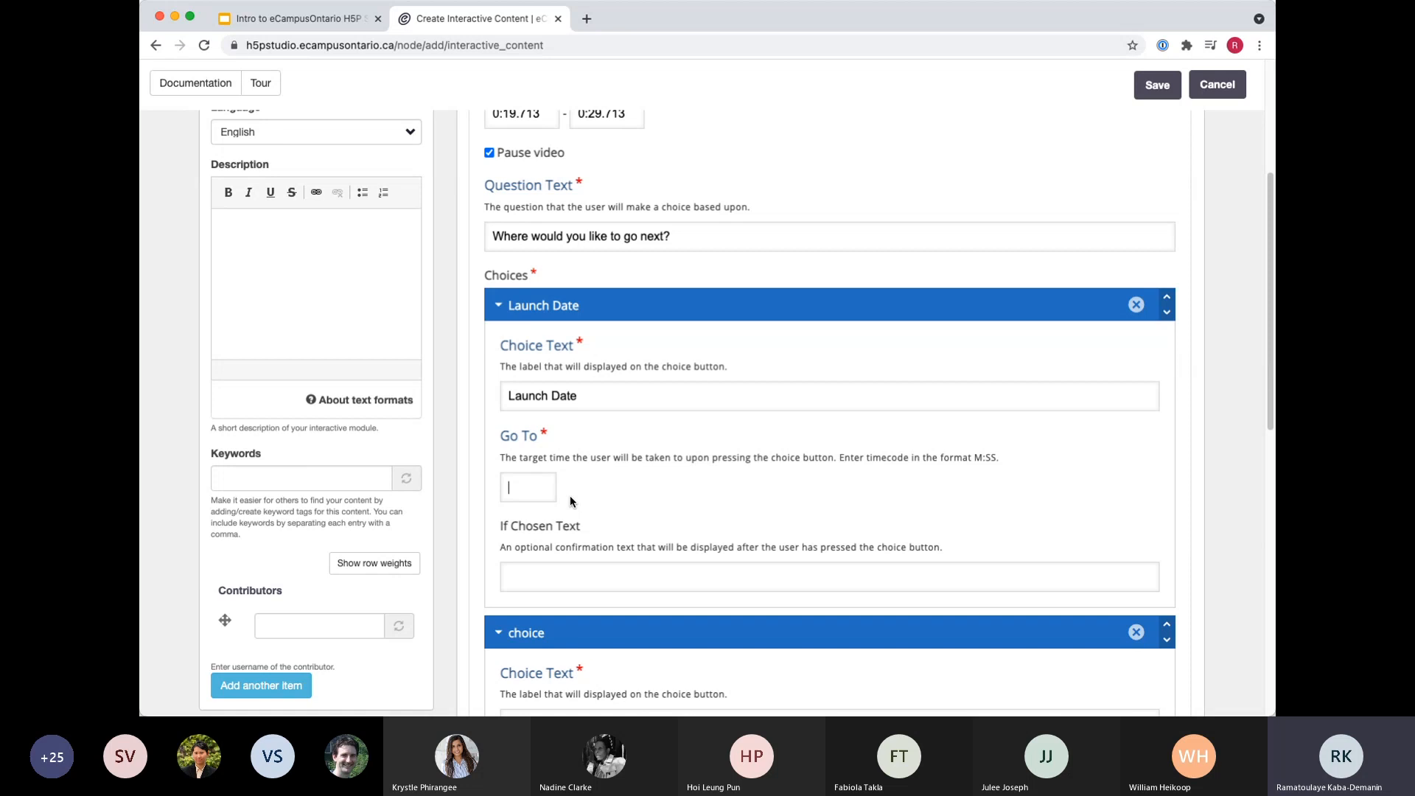
key("super+Tab")
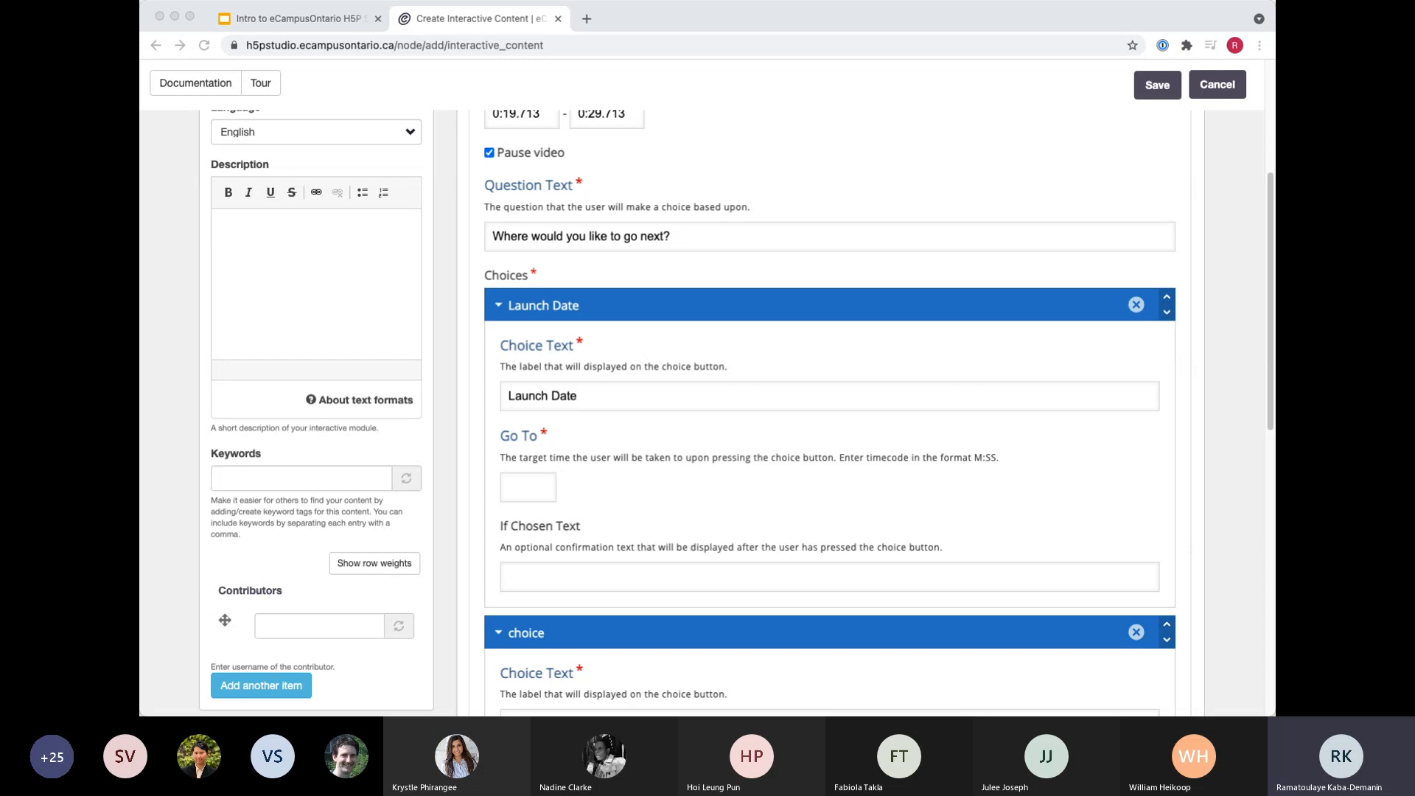
Replace the first choice's text with "Collaboration" and set its go-to time to 0:17.
left_click(597, 395)
left_click_drag(597, 396, 440, 399)
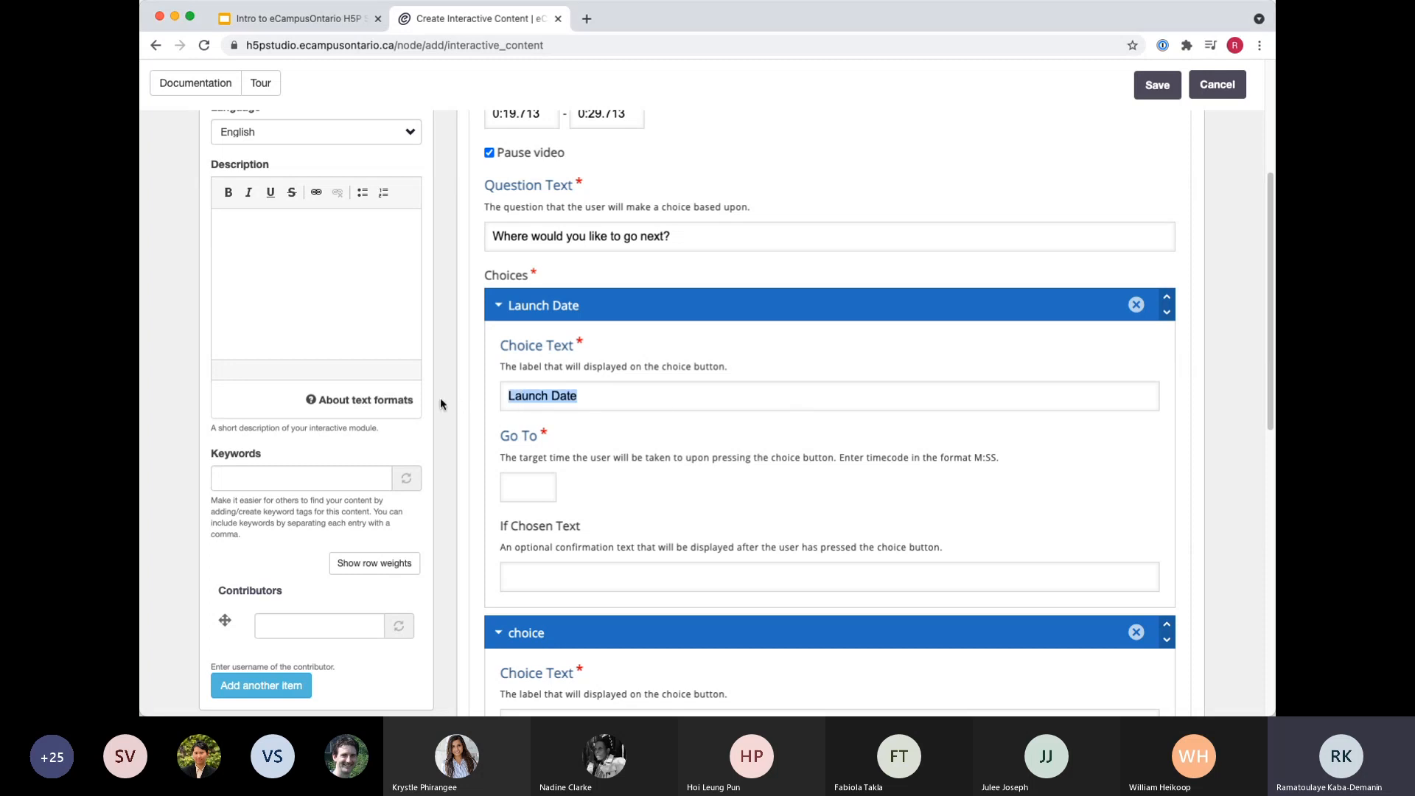
type("Collaboration")
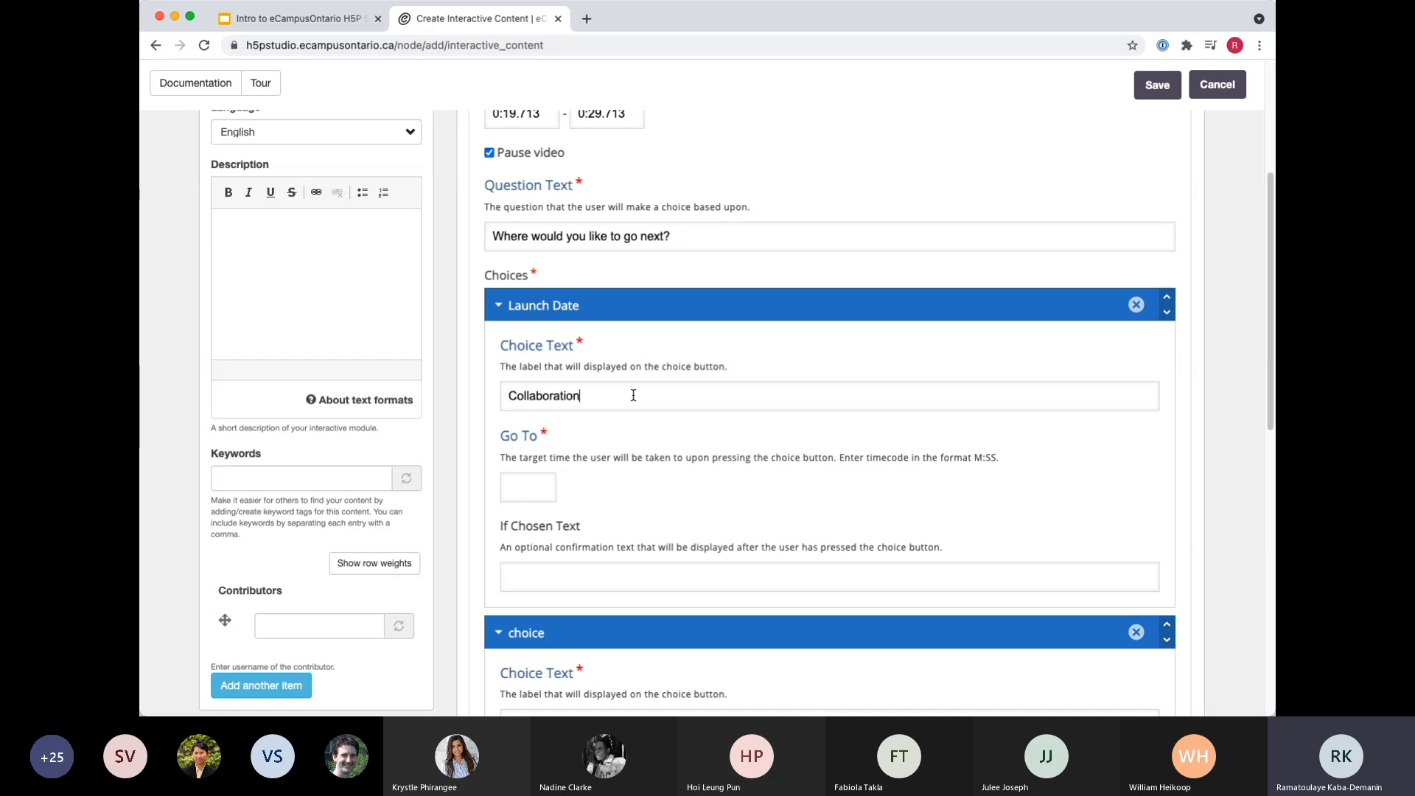
left_click(520, 484)
type("0:17")
scroll(656, 523, "down", 1)
scroll(674, 547, "down", 1)
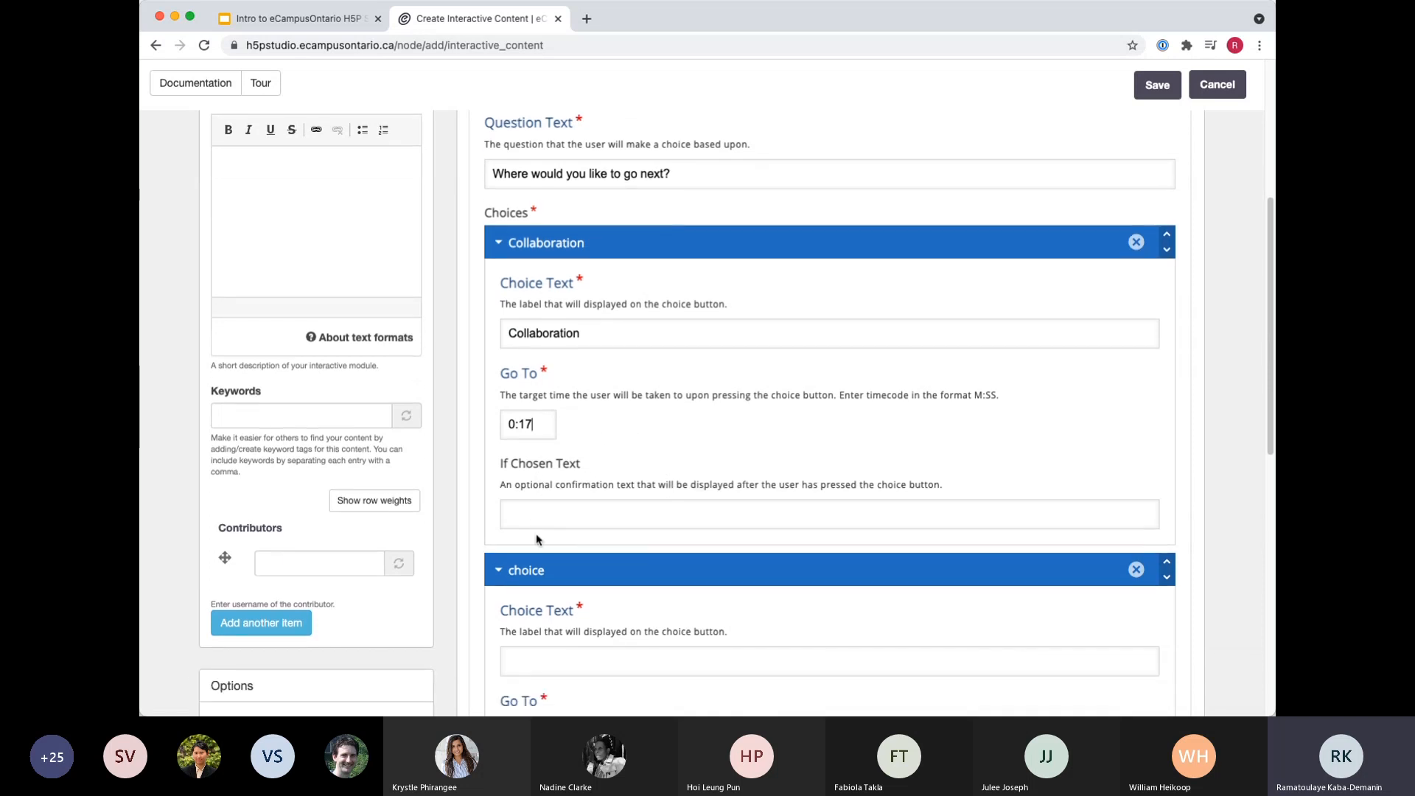
left_click(534, 515)
Set the second choice's text to "Launch Date" with go-to time 0:25, and finish the Crossroads interaction.
scroll(538, 509, "down", 6)
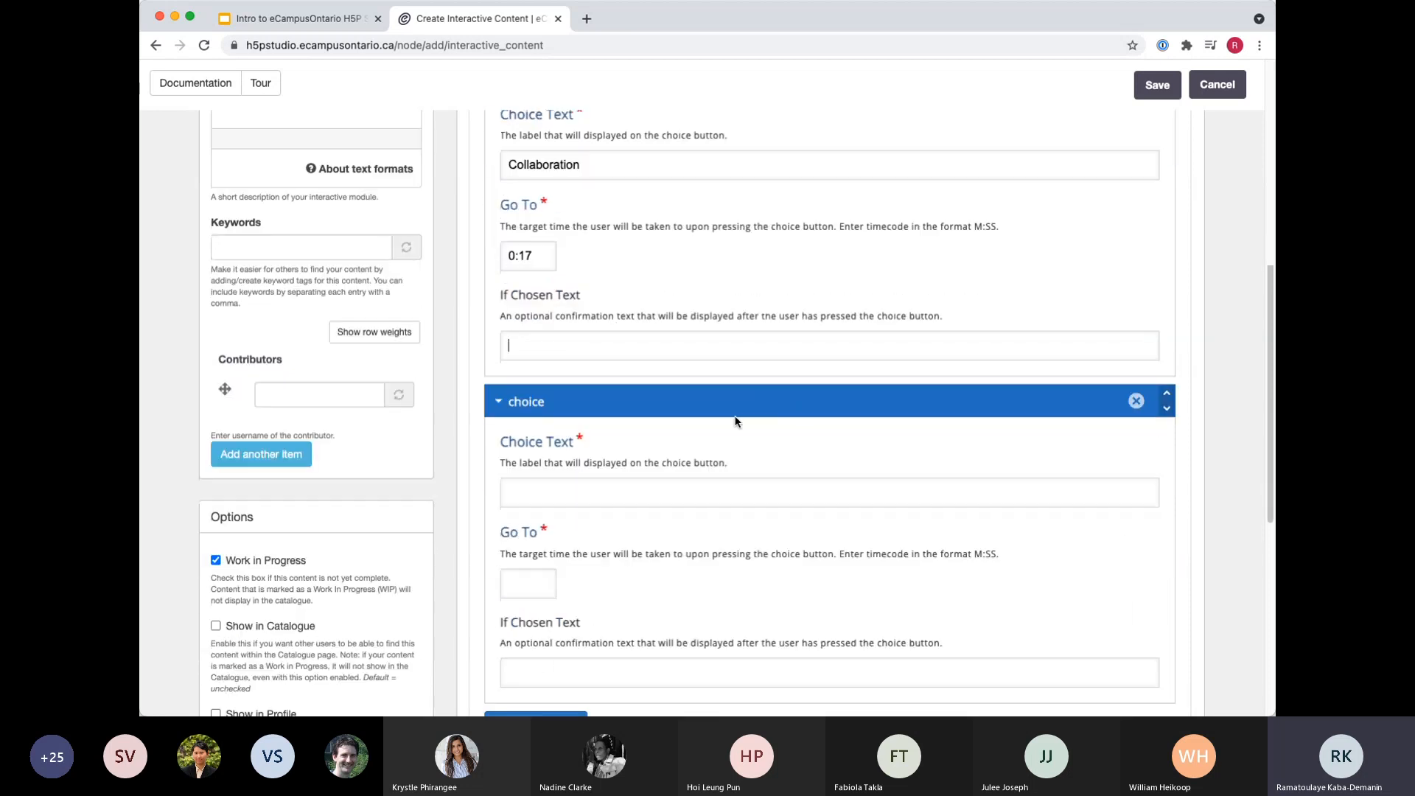
scroll(603, 336, "down", 8)
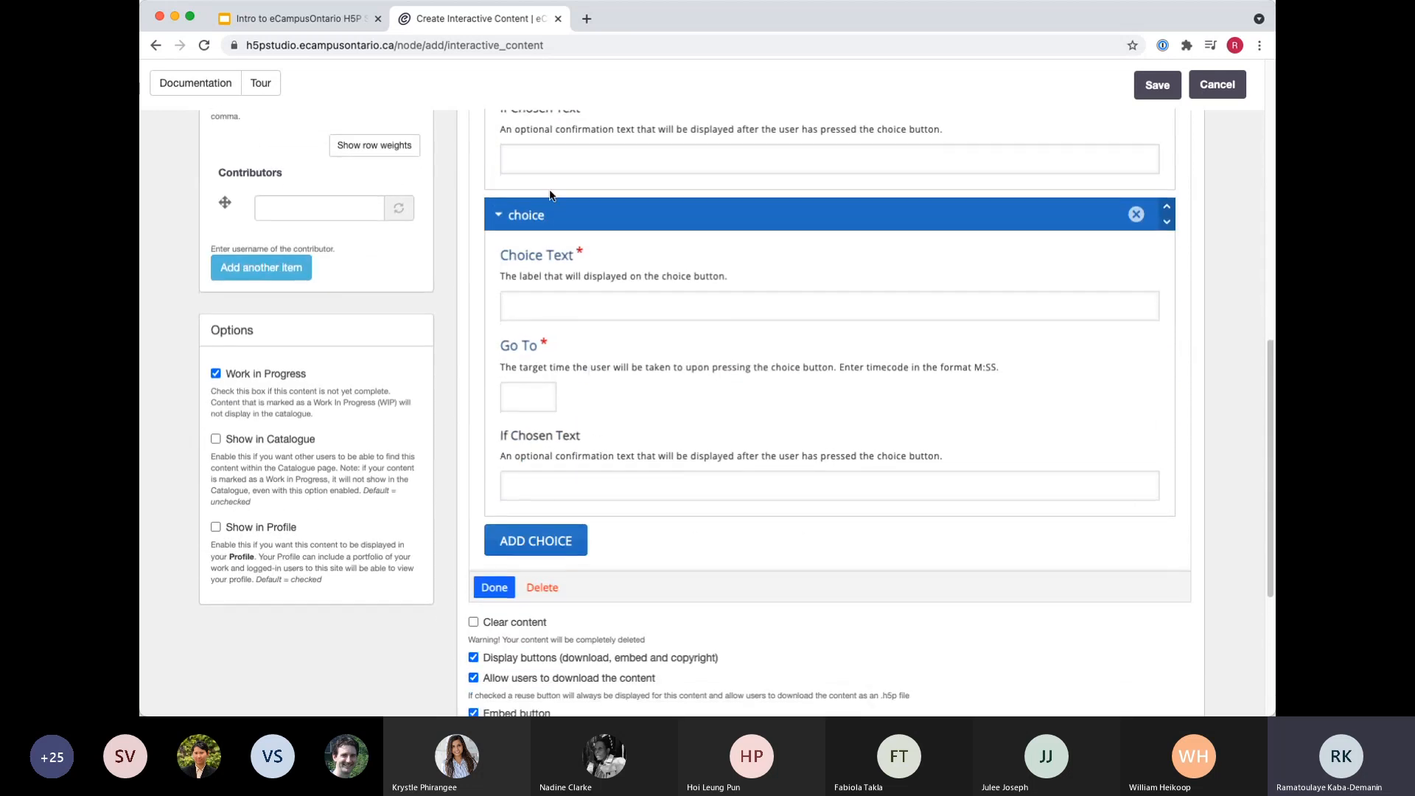
left_click(577, 405)
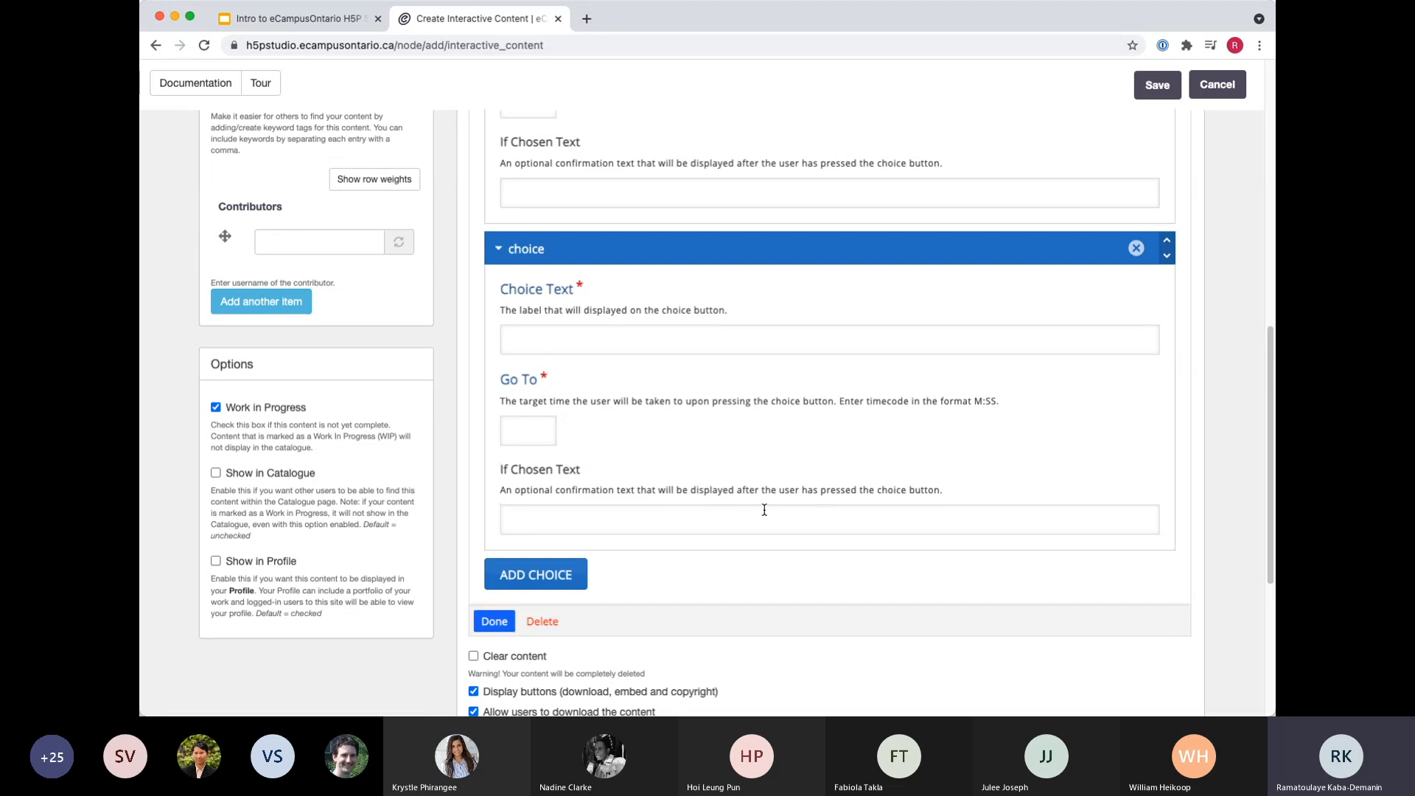
type("Launch Date")
left_click(518, 430)
type(":025")
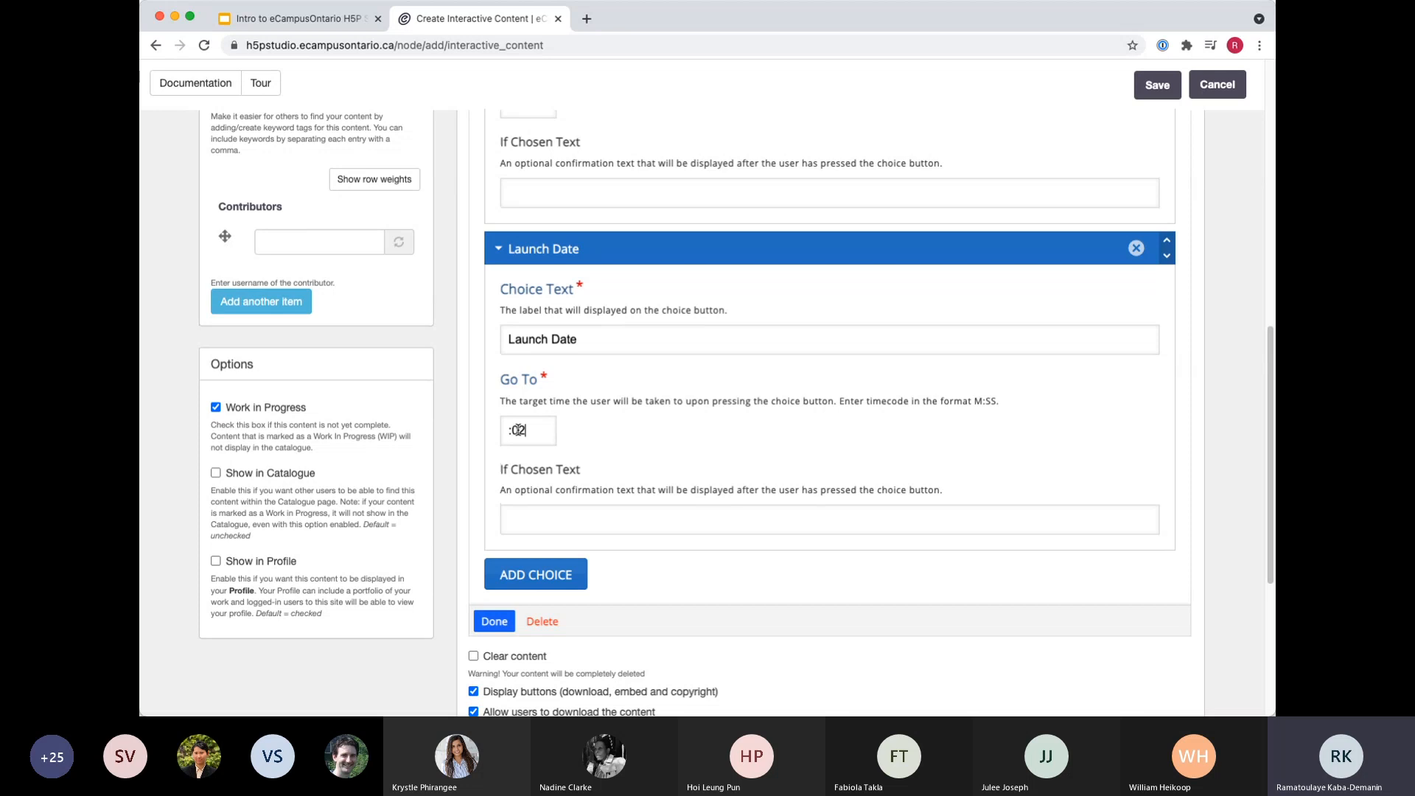
key("BackSpace")
key("BackSpace")
key("BackSpace")
key("BackSpace")
type("0:25")
scroll(663, 373, "down", 4)
scroll(836, 389, "up", 15)
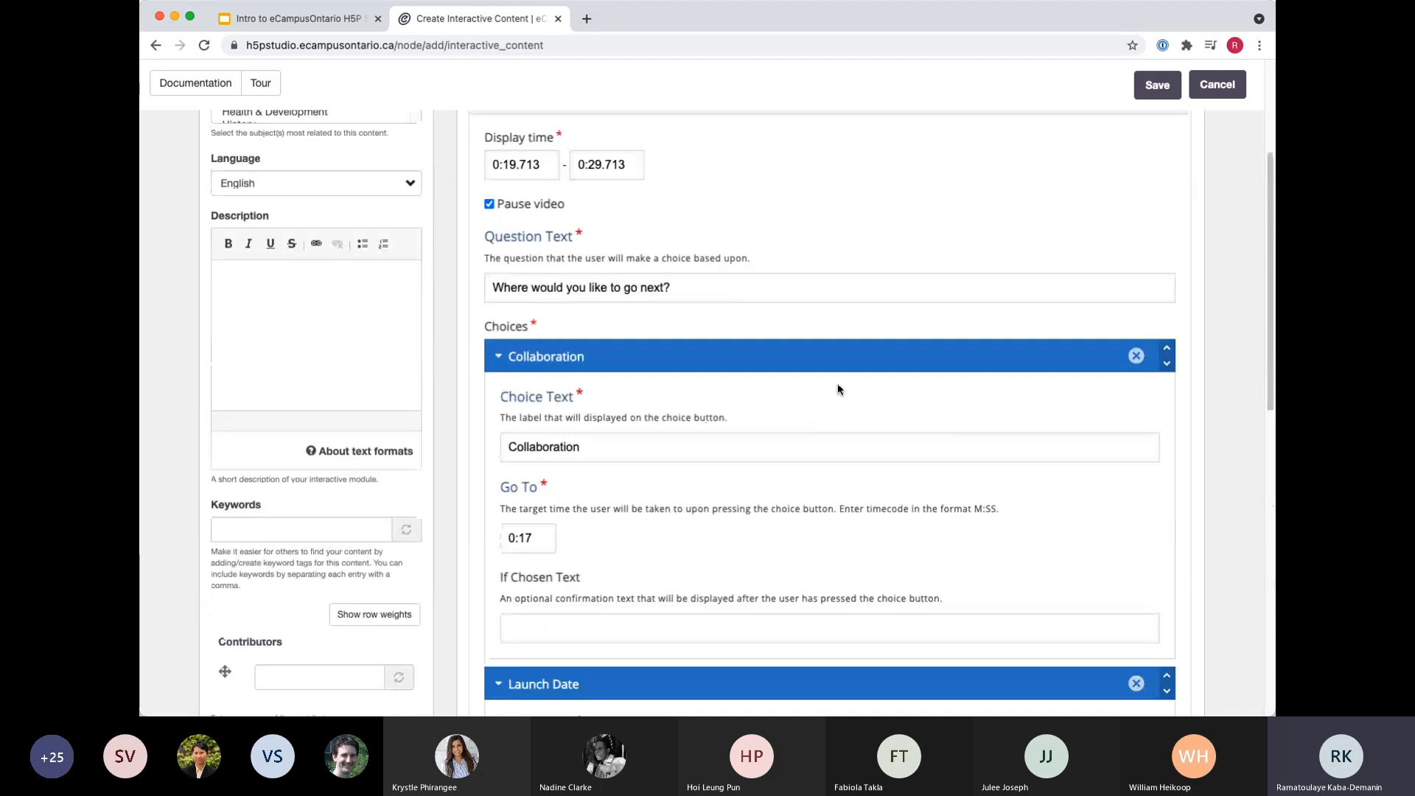
left_click(1133, 317)
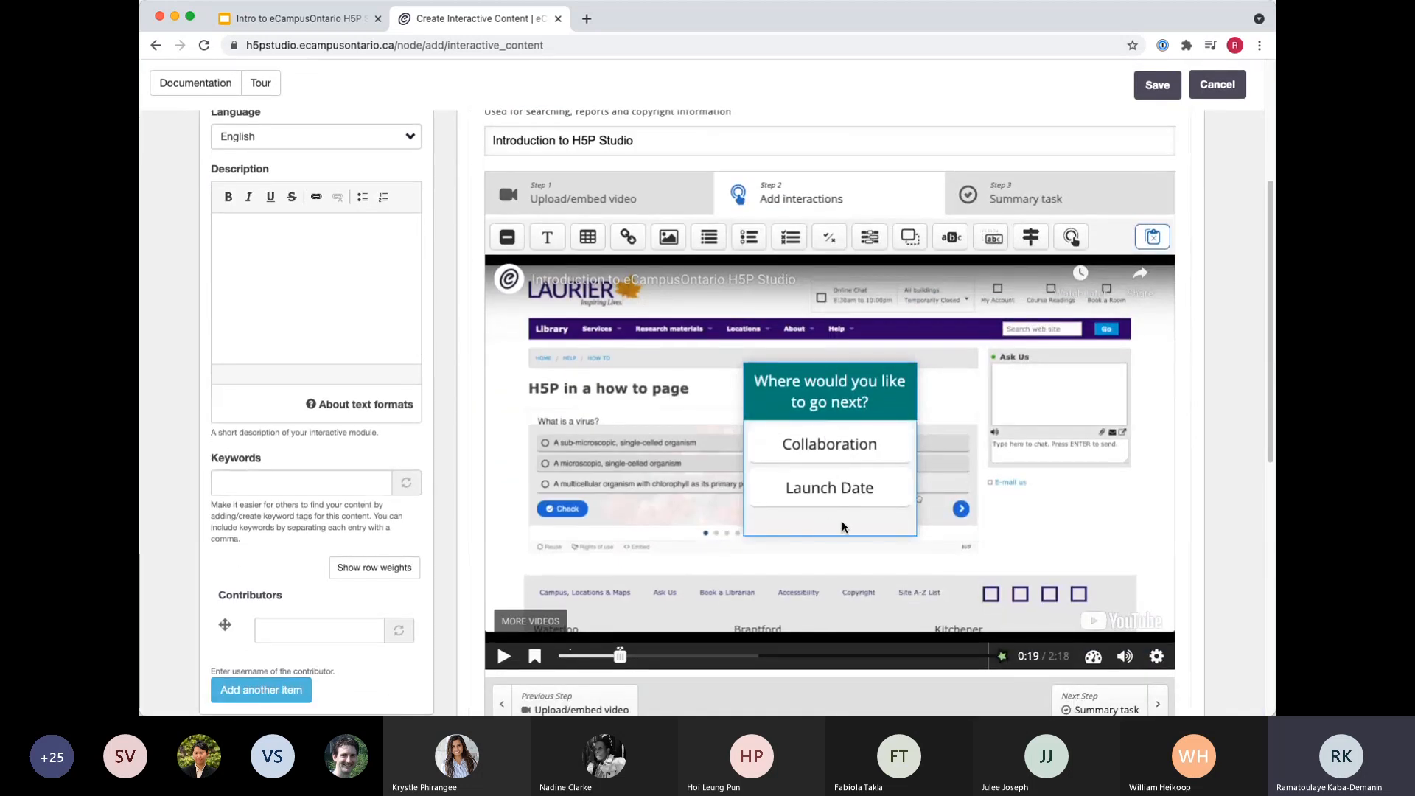
Add a Navigation Hotspot at the current point in the video, review its settings and finish it with the defaults.
scroll(833, 538, "down", 1)
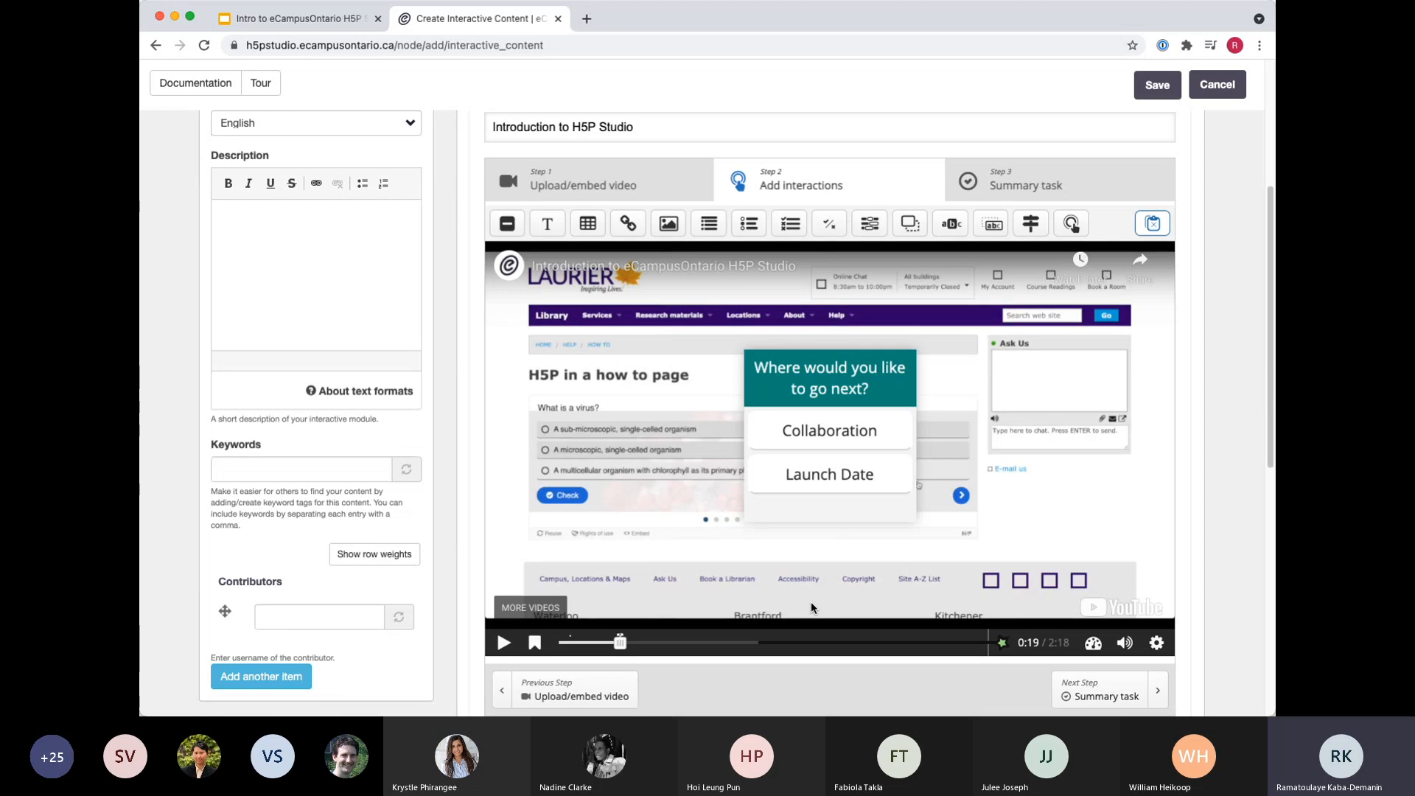
scroll(810, 601, "down", 1)
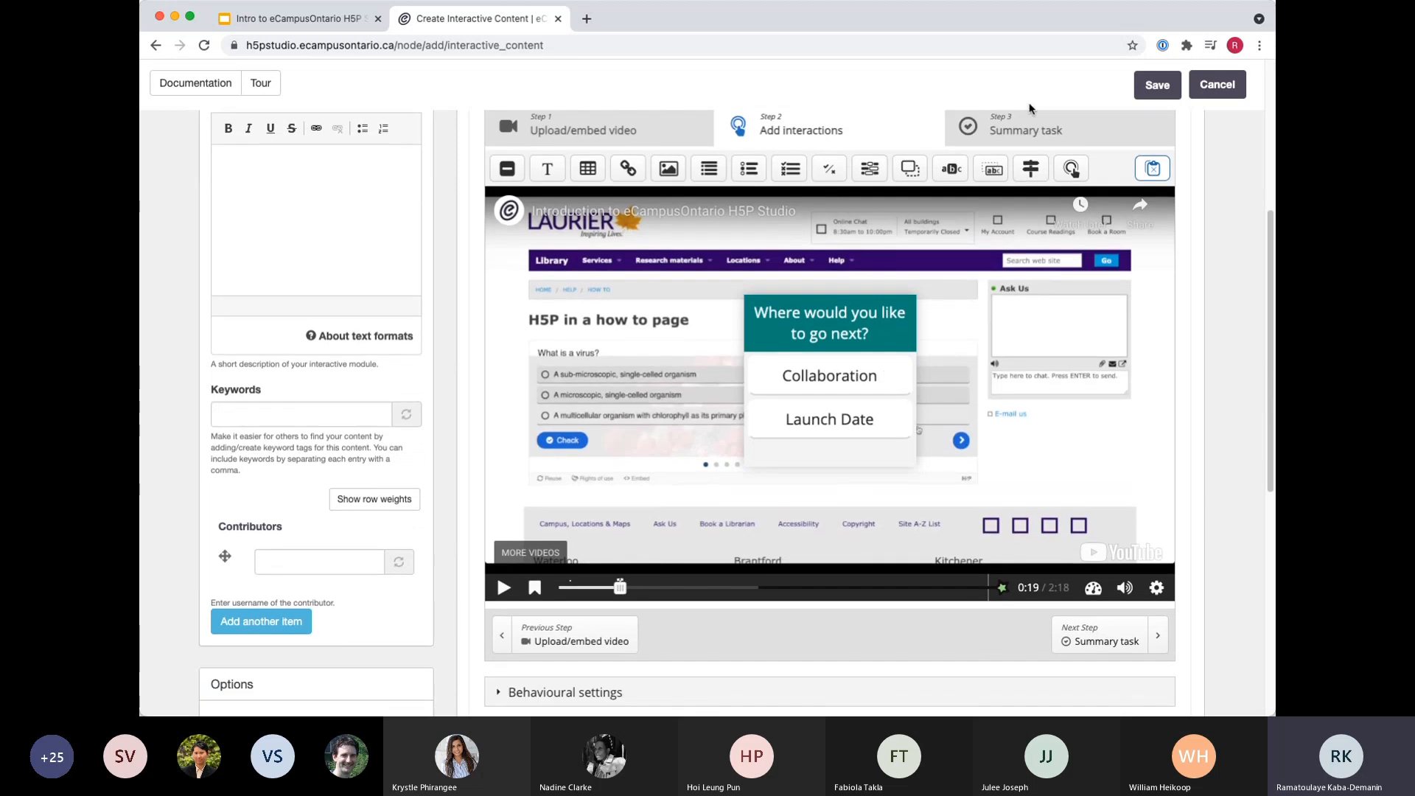
left_click(1071, 171)
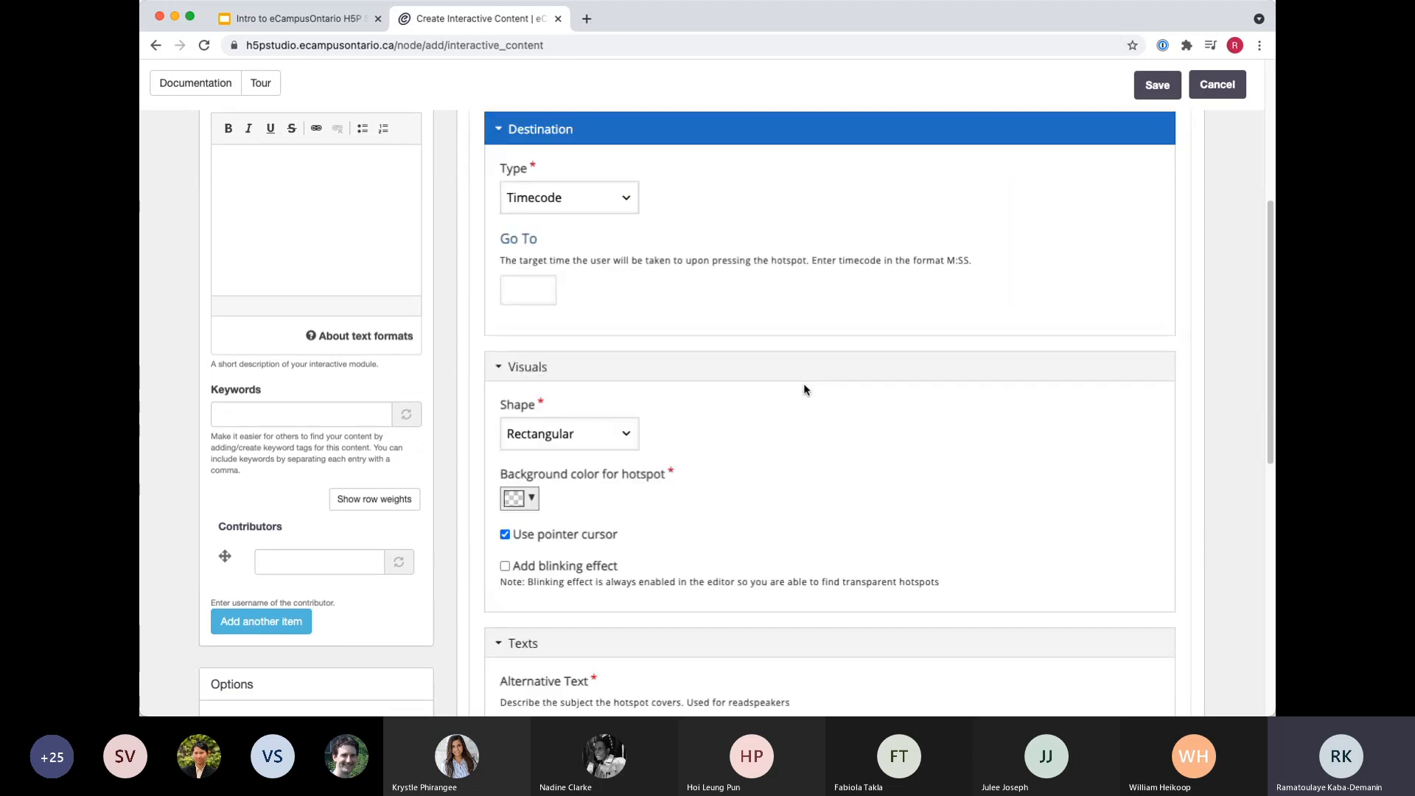
scroll(762, 426, "down", 3)
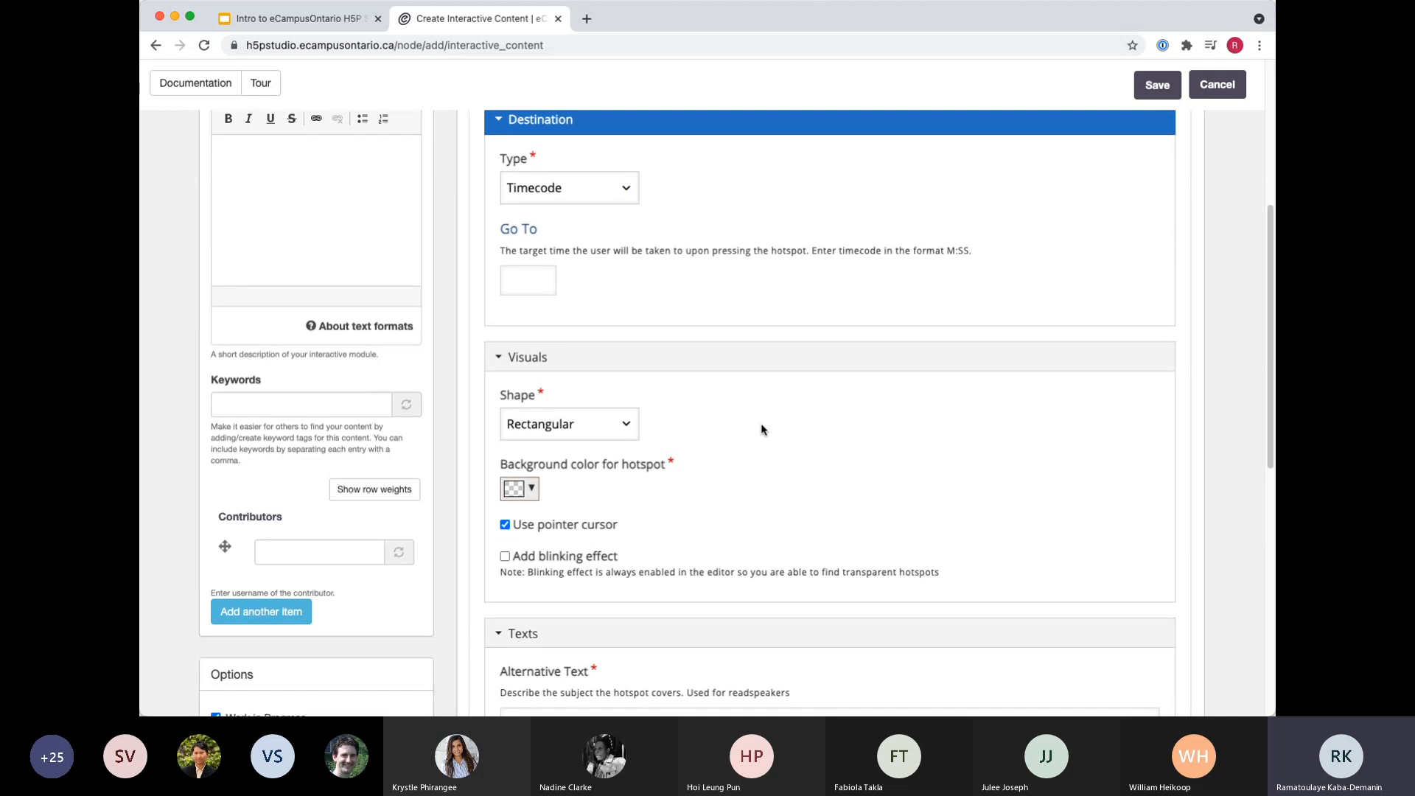
scroll(763, 434, "down", 3)
scroll(772, 457, "up", 4)
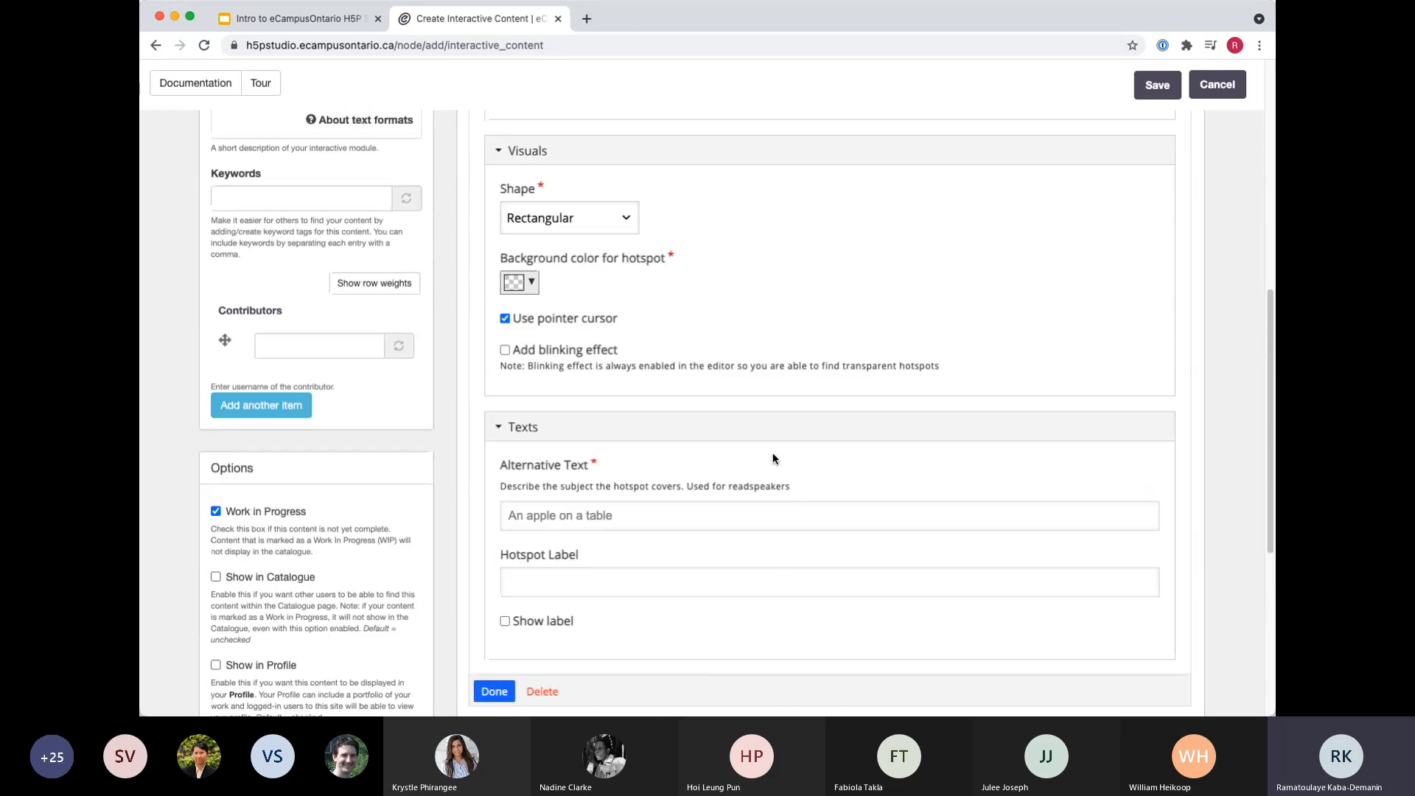
scroll(771, 388, "up", 2)
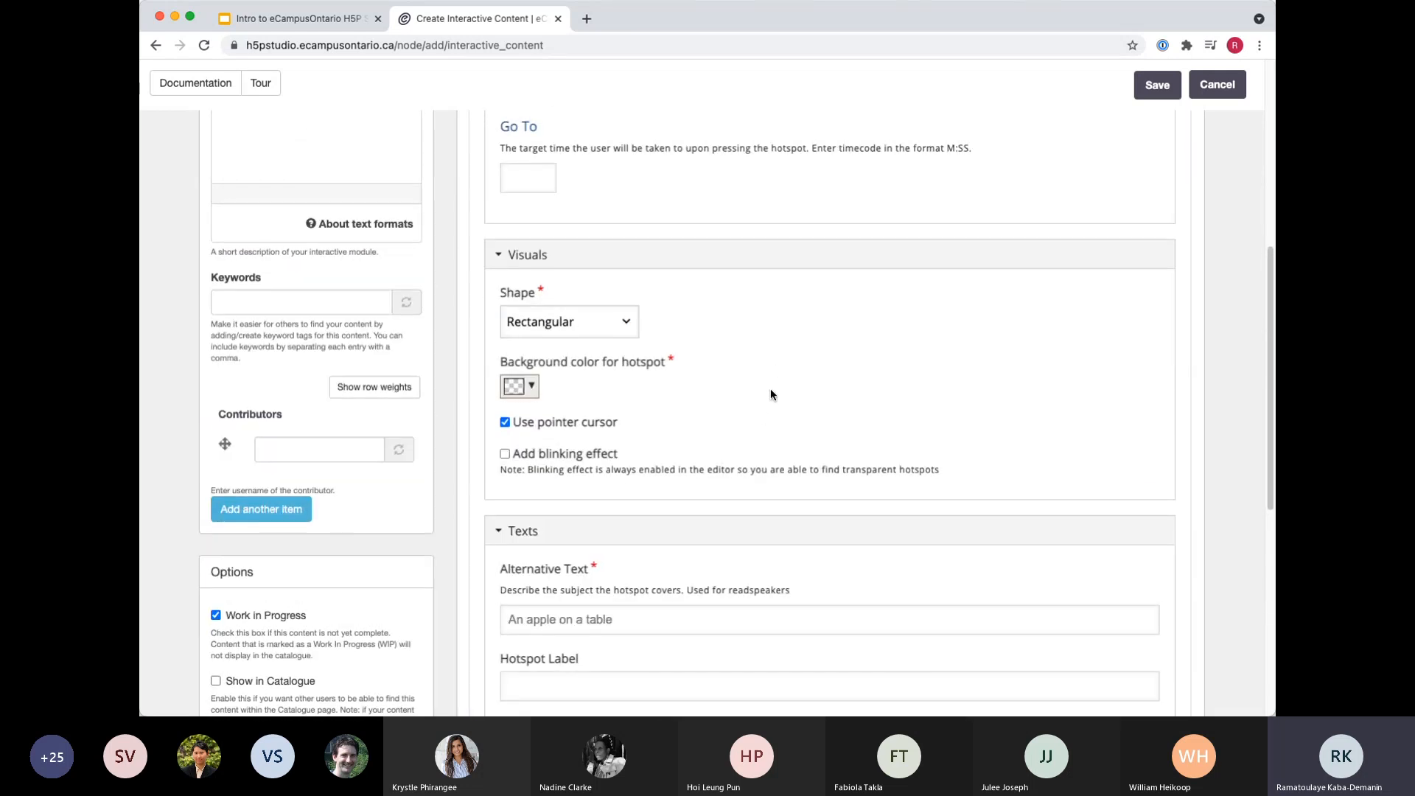
scroll(780, 396, "up", 2)
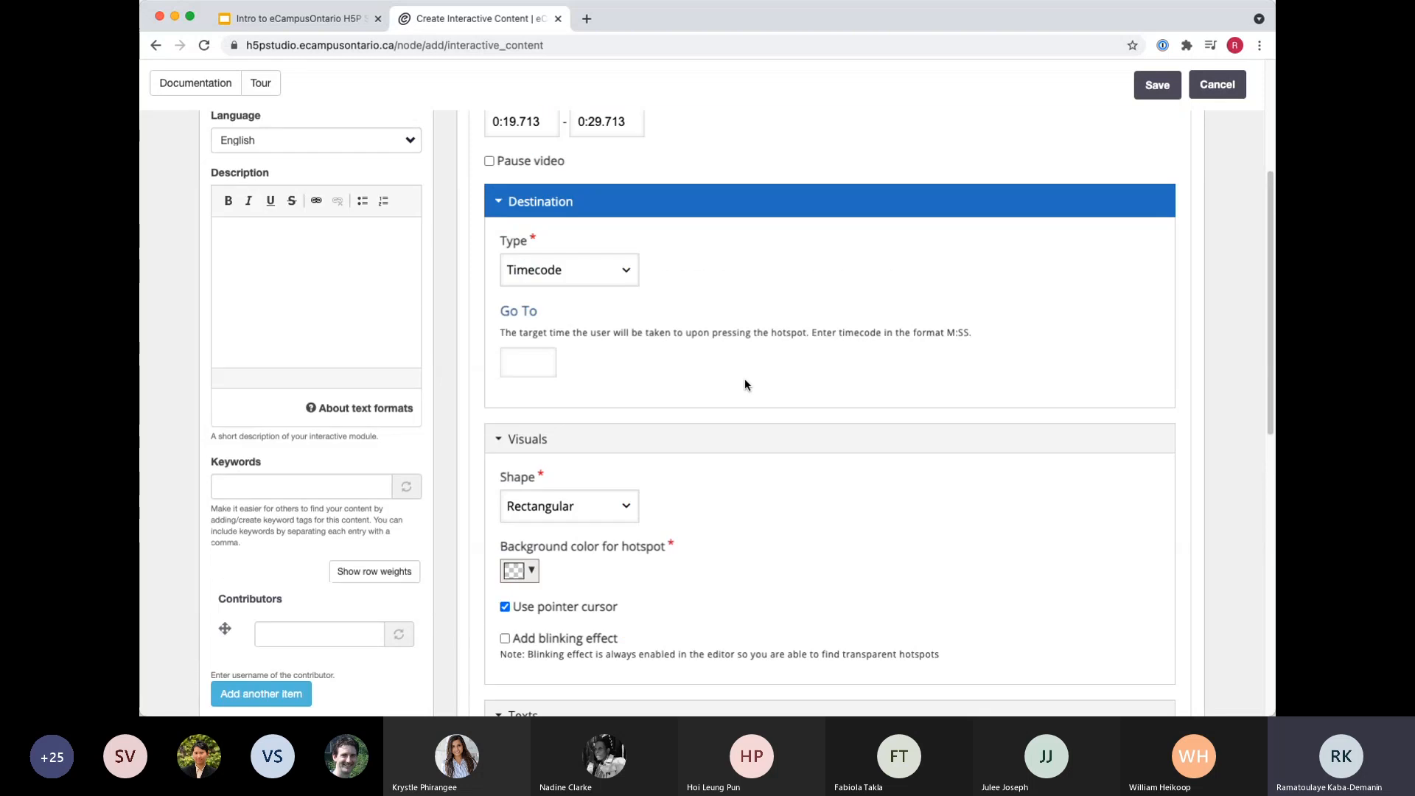
scroll(723, 380, "up", 1)
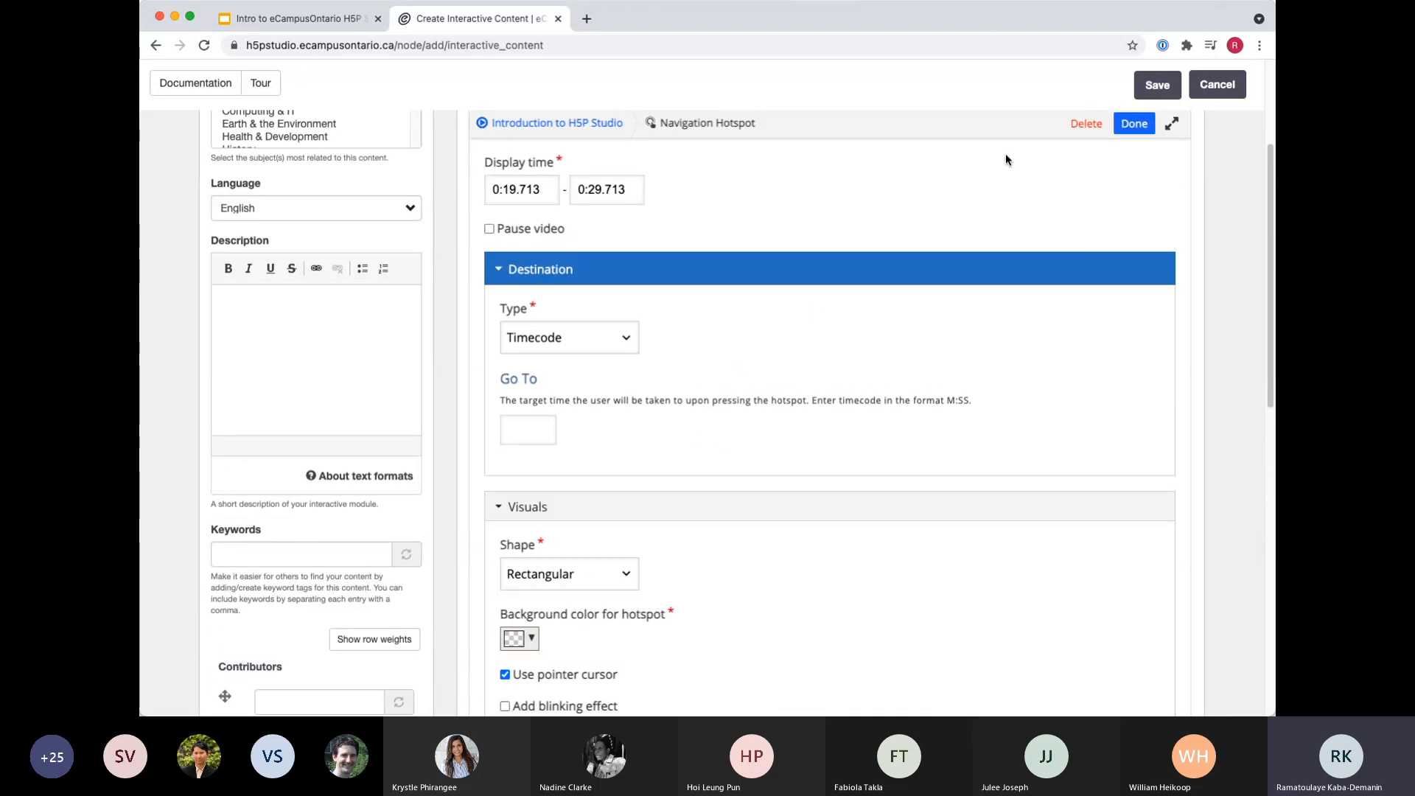
left_click(1133, 124)
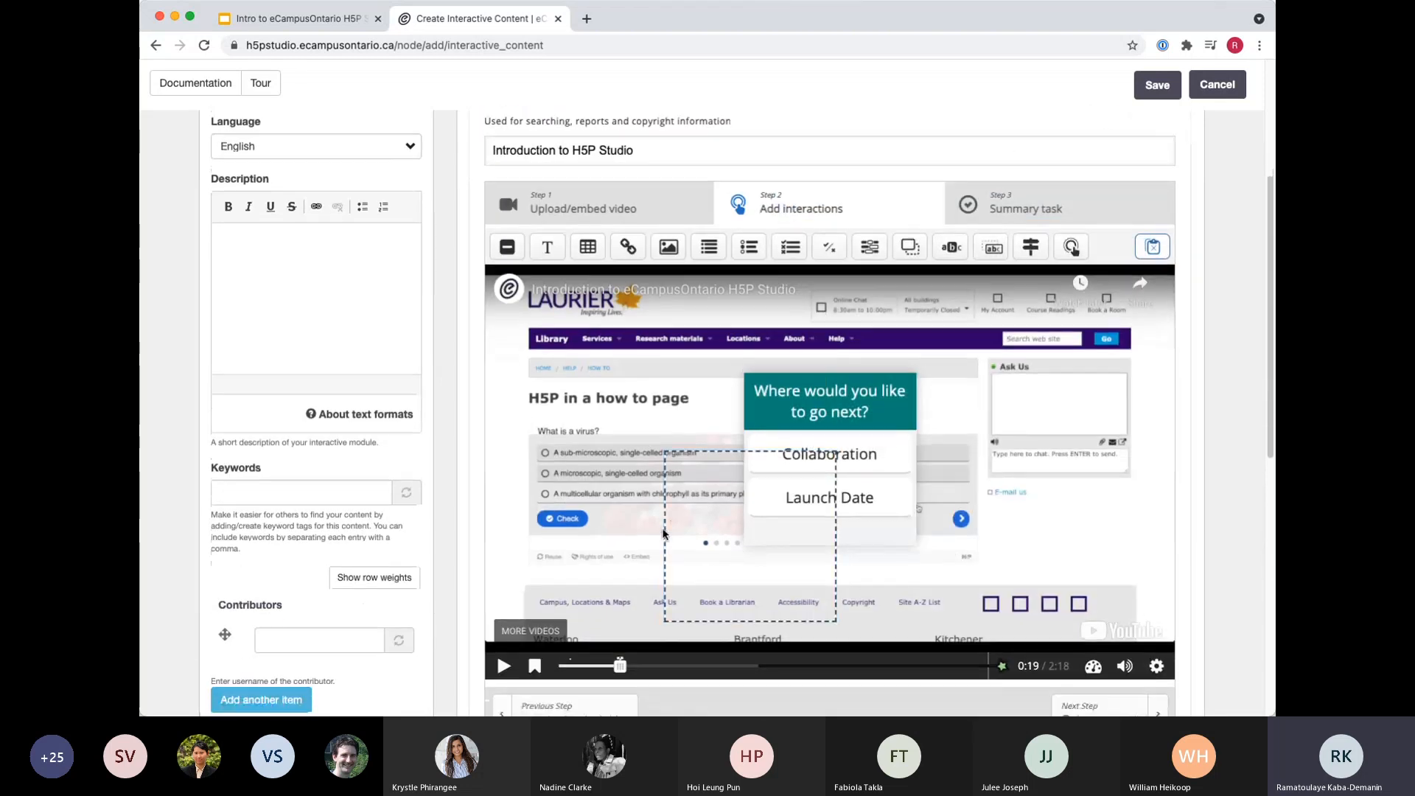
Add a bookmark named "Launch Date" at 0:19 in the video.
scroll(664, 533, "down", 2)
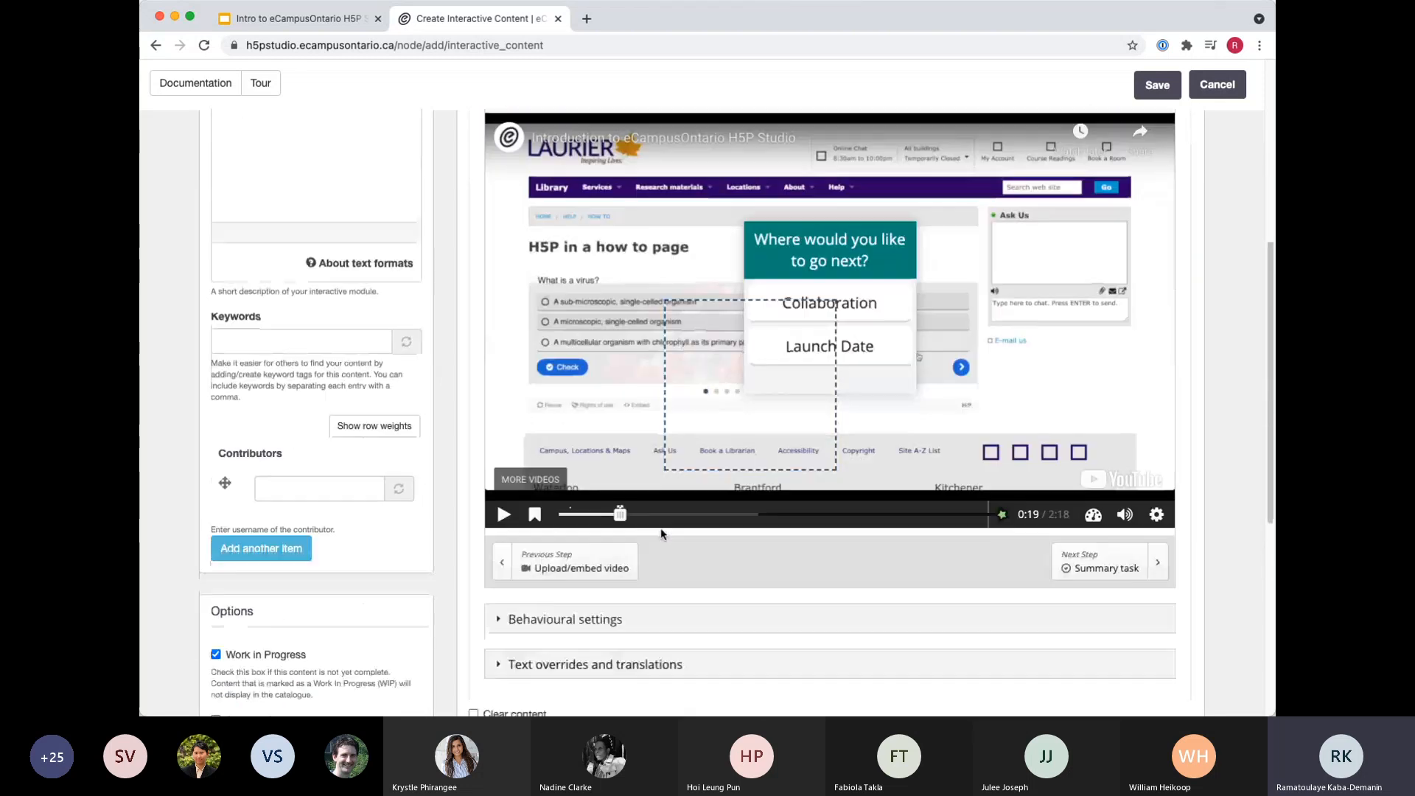
left_click(535, 517)
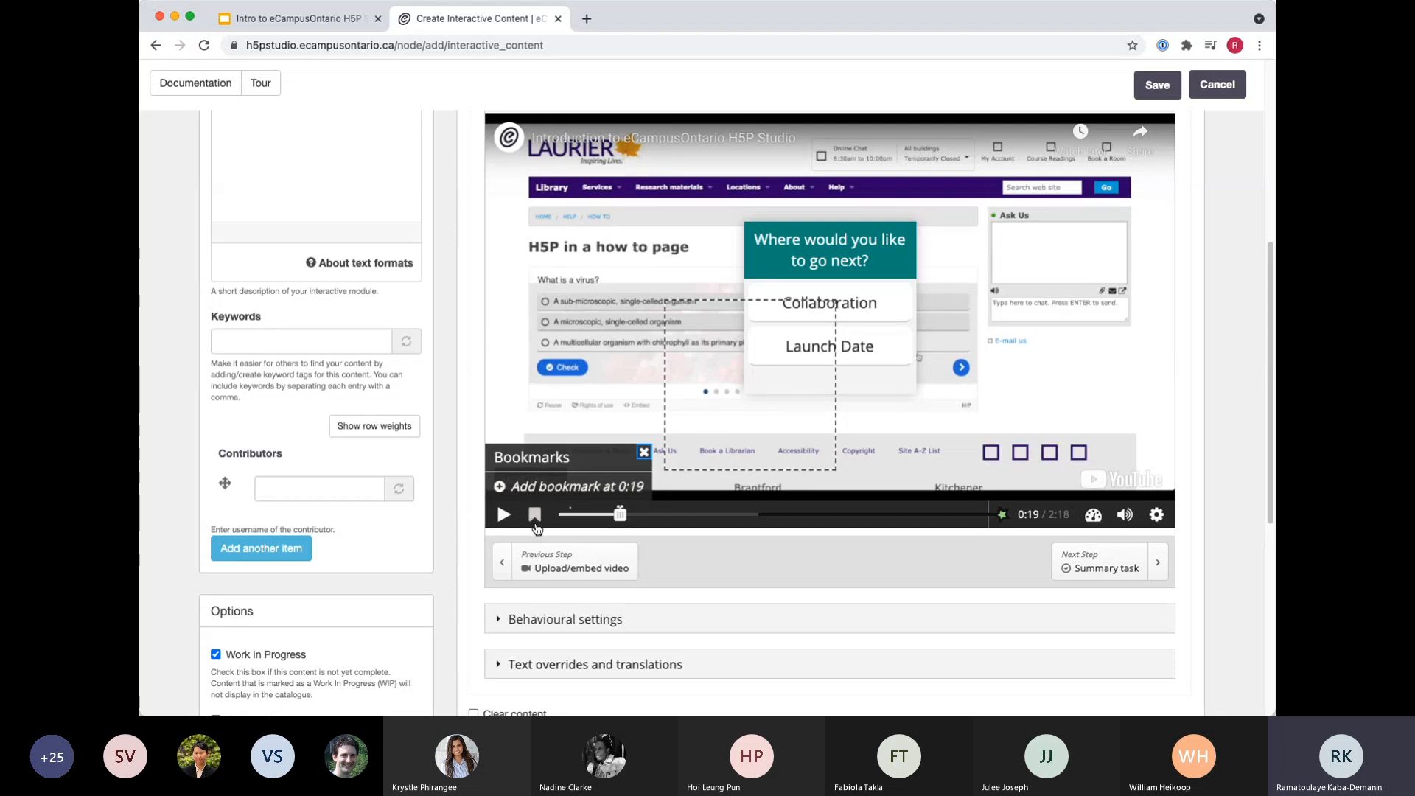
left_click(512, 488)
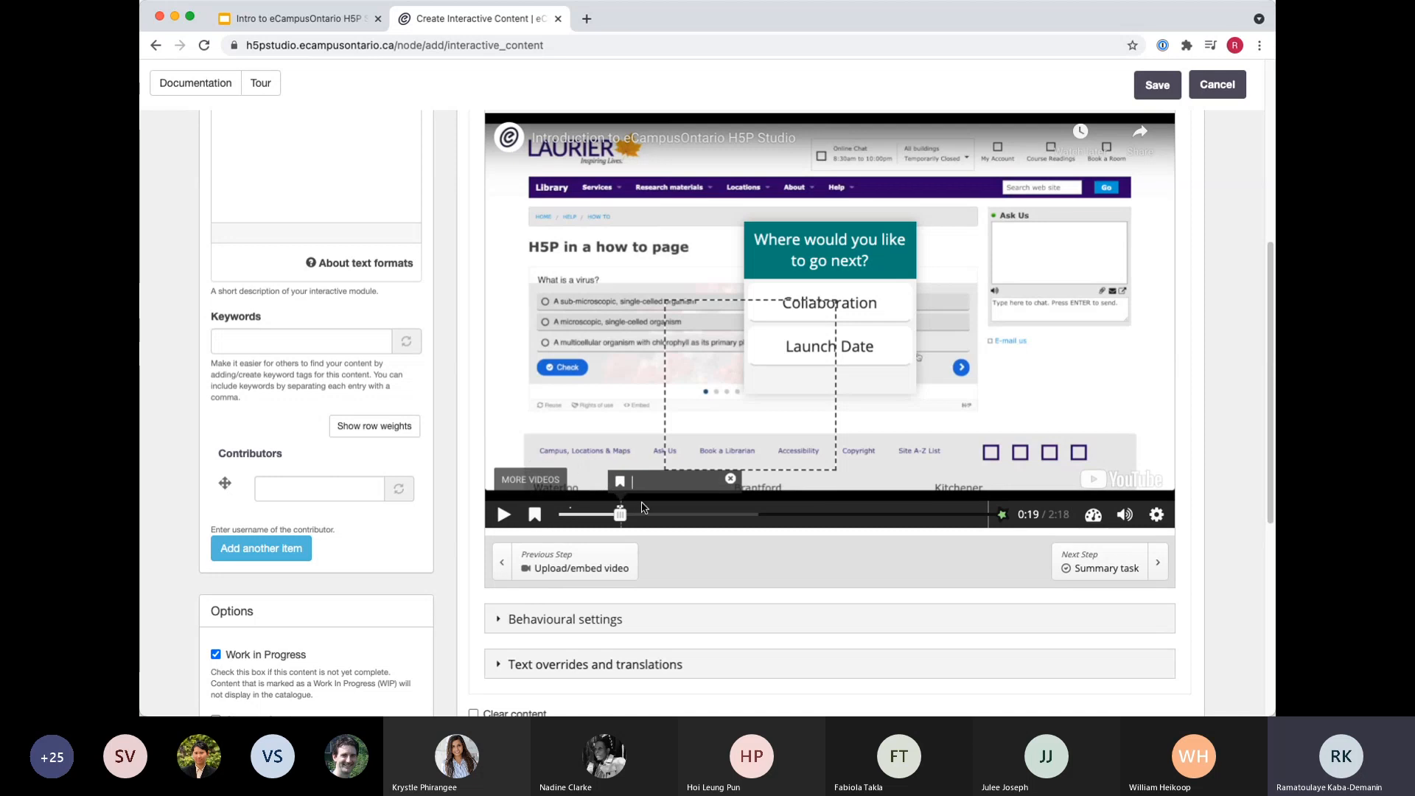
type("Launch Date")
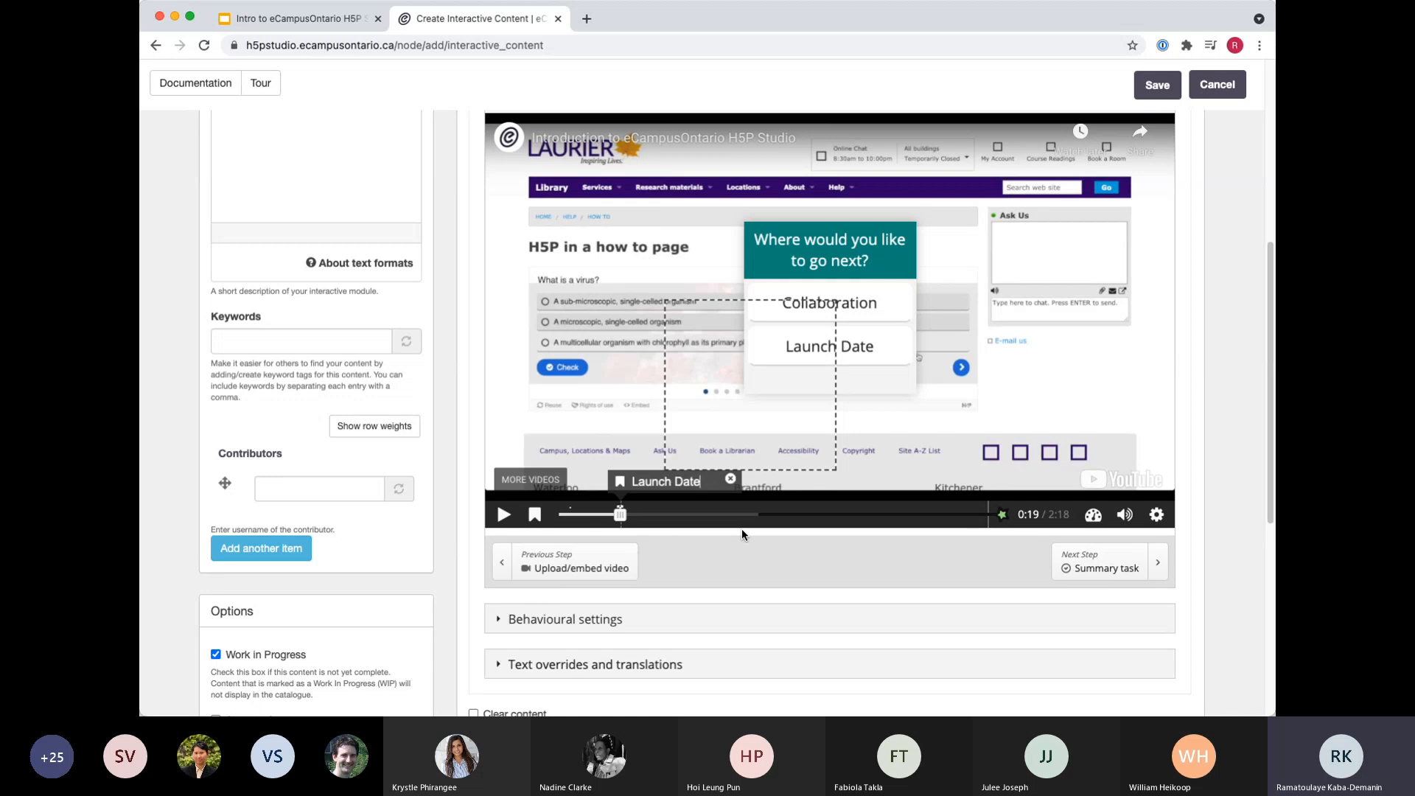
key("Return")
Move the video to 0:43 and add a bookmark named "Collaboration" there.
left_click(695, 515)
left_click(534, 516)
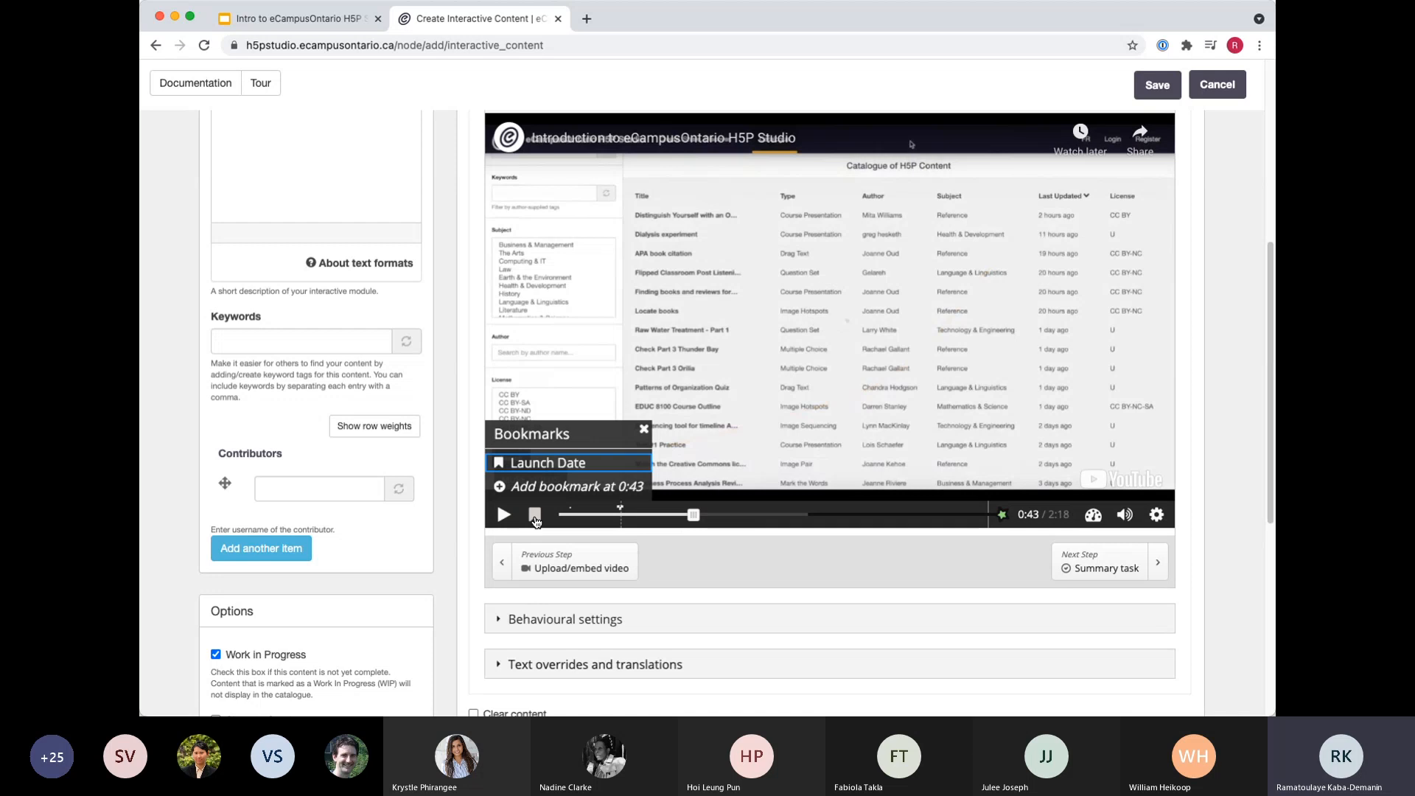
left_click(627, 489)
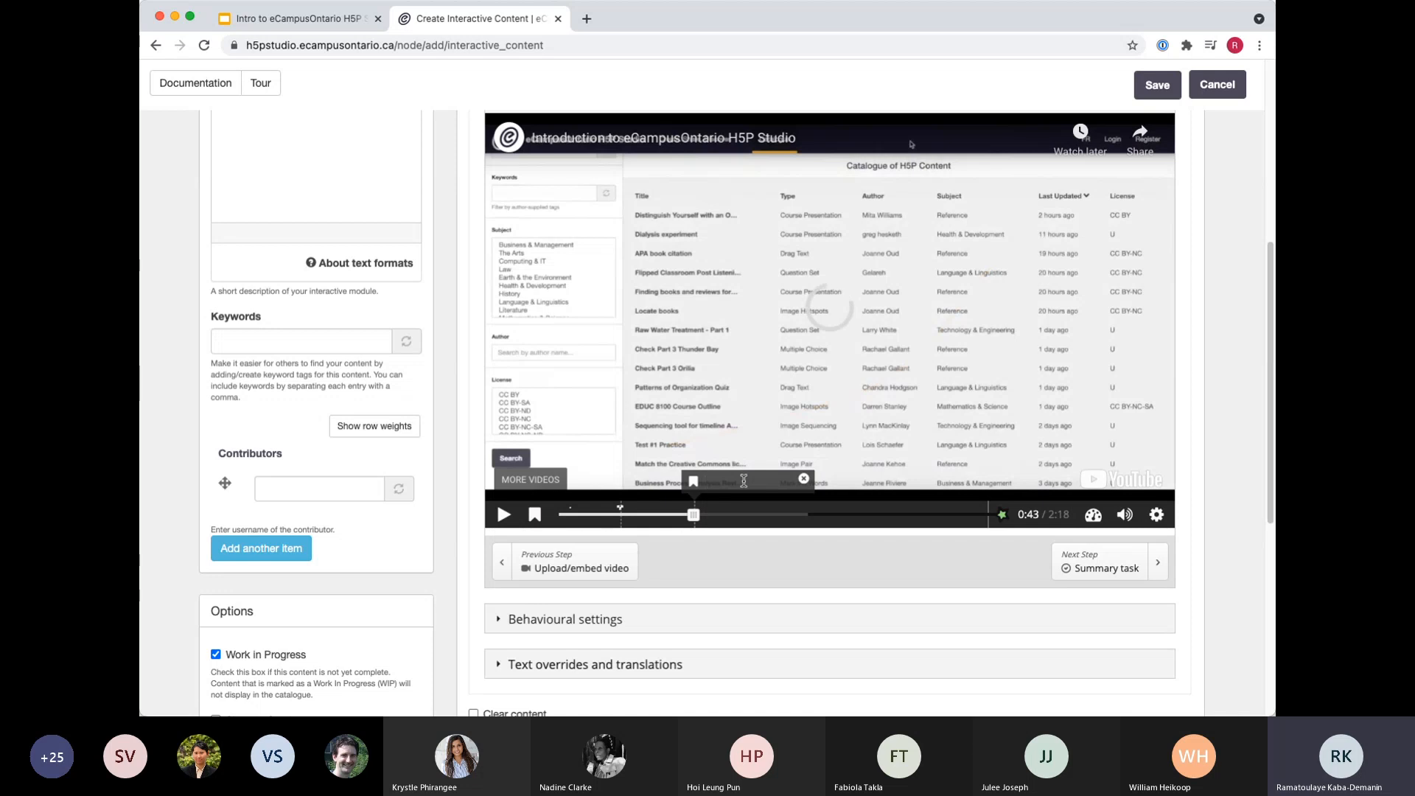
type("Collaboration")
Enter "Interactive video demo" as the descriptive title of the content.
scroll(868, 592, "down", 1)
scroll(829, 573, "up", 2)
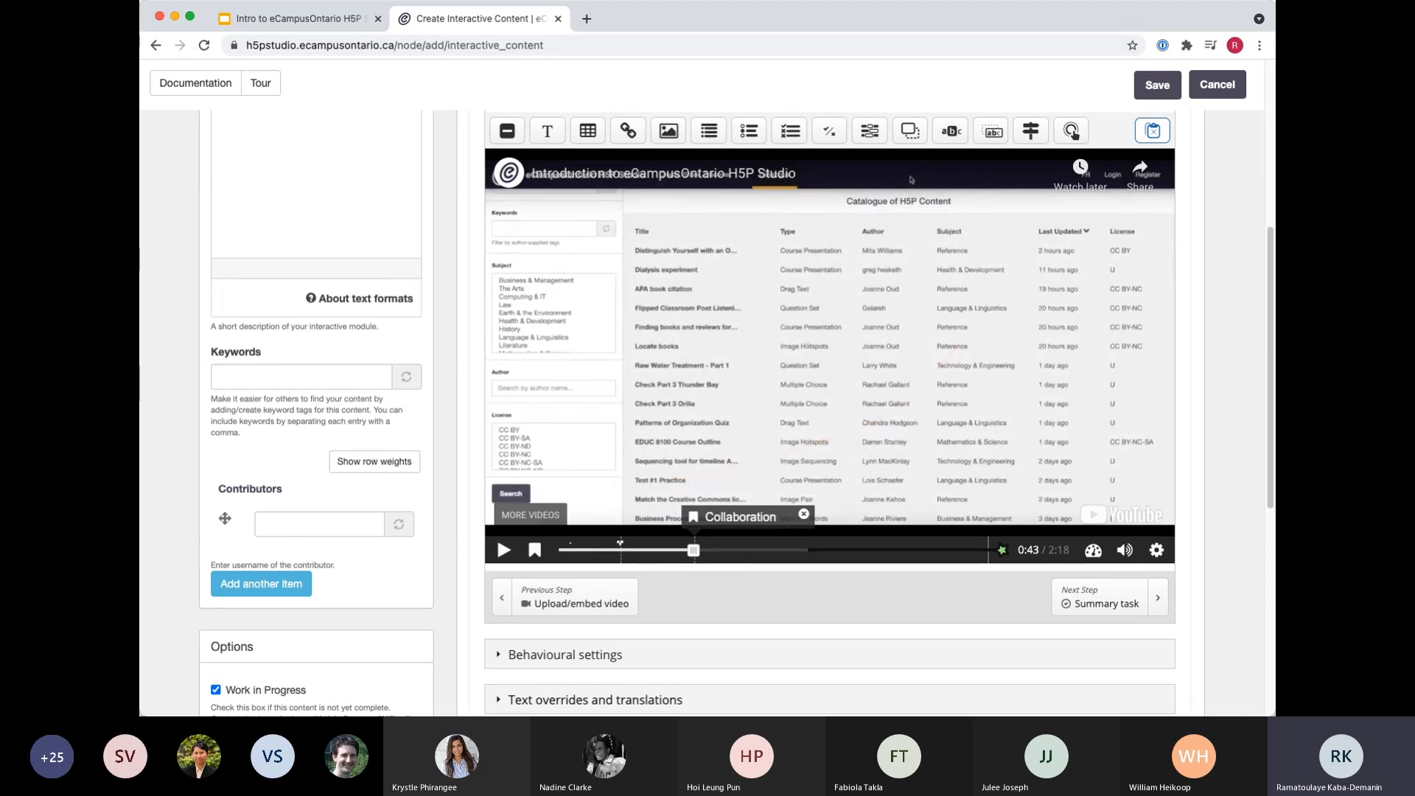
scroll(182, 512, "up", 6)
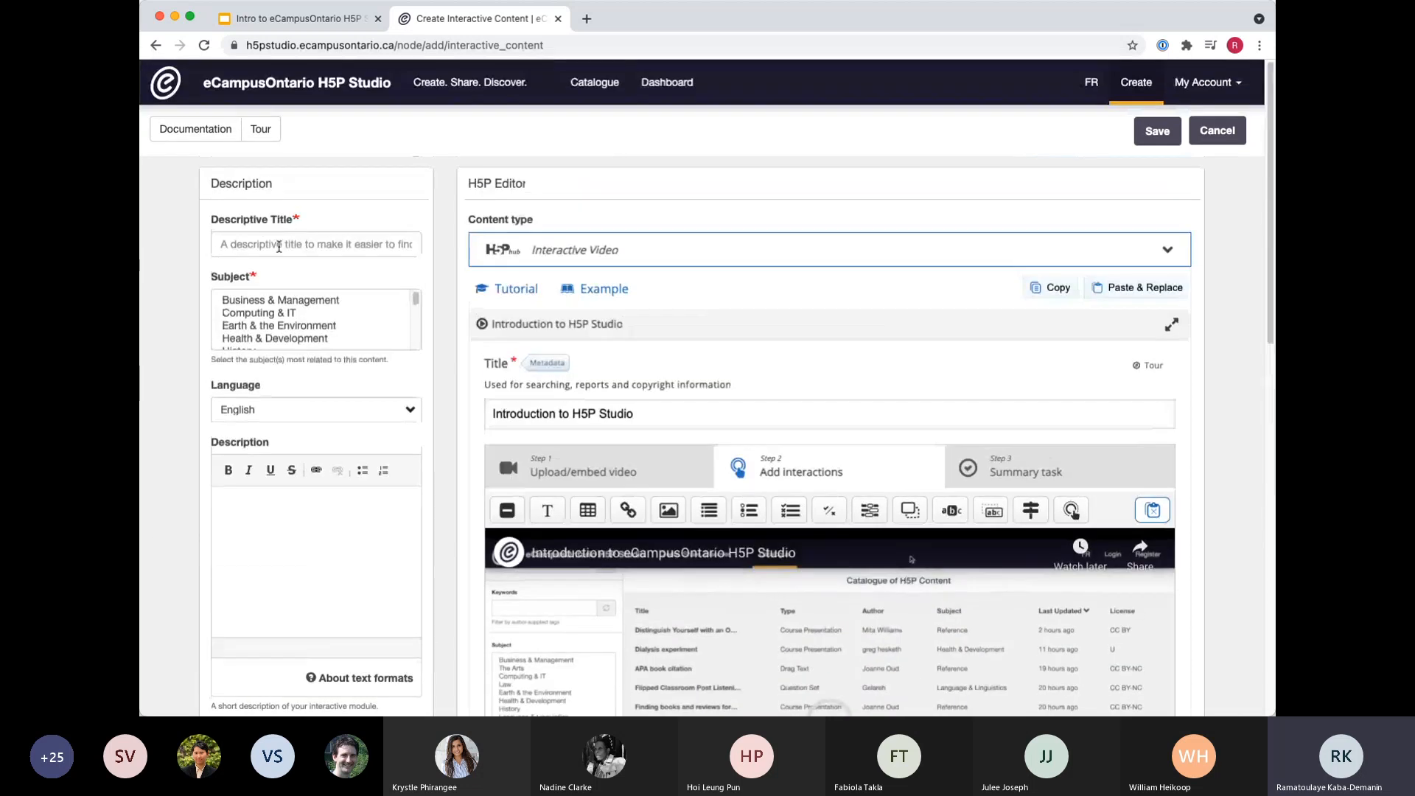
left_click(280, 245)
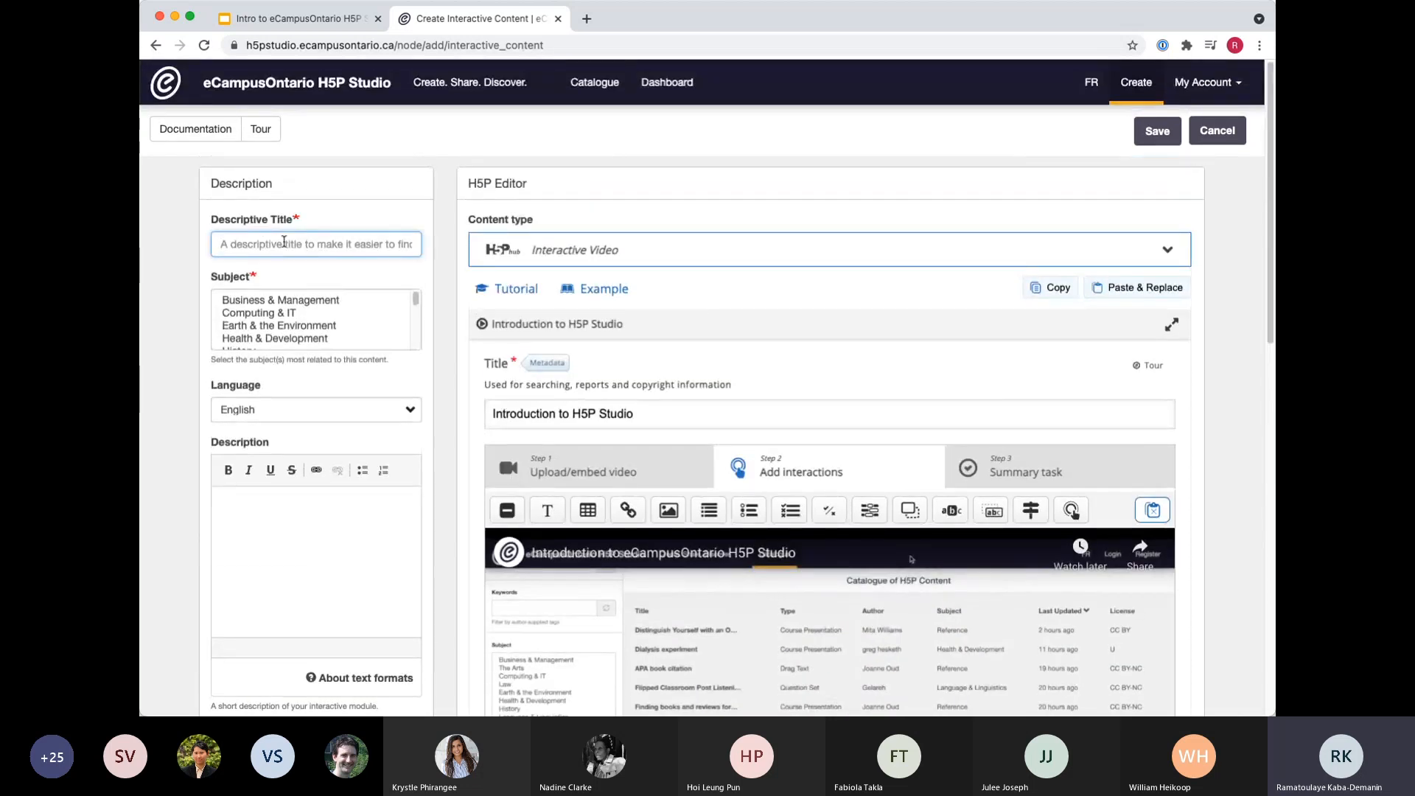
type("Interactive ")
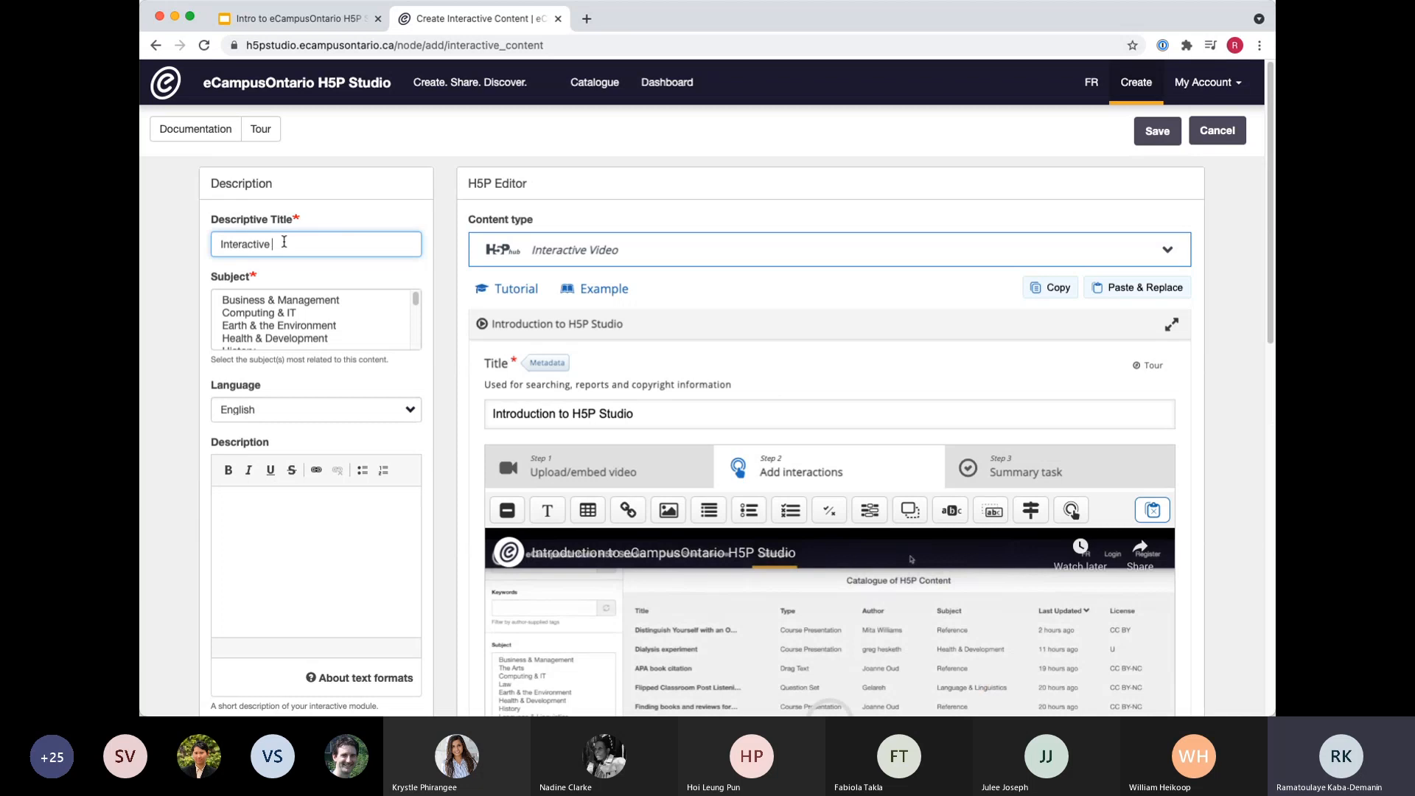
type("video demo")
Select Reference as the subject of the content.
scroll(418, 280, "down", 1)
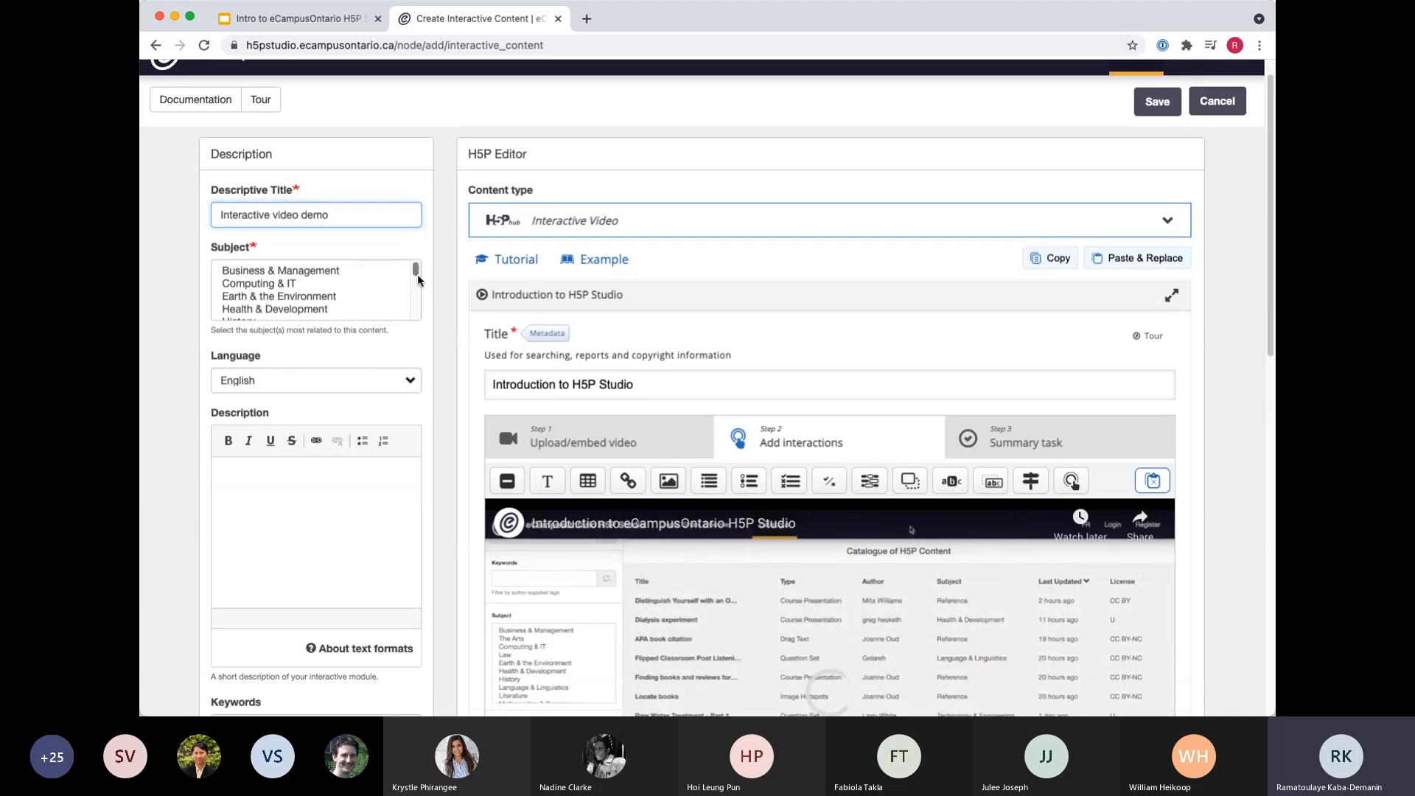
left_click_drag(417, 275, 417, 314)
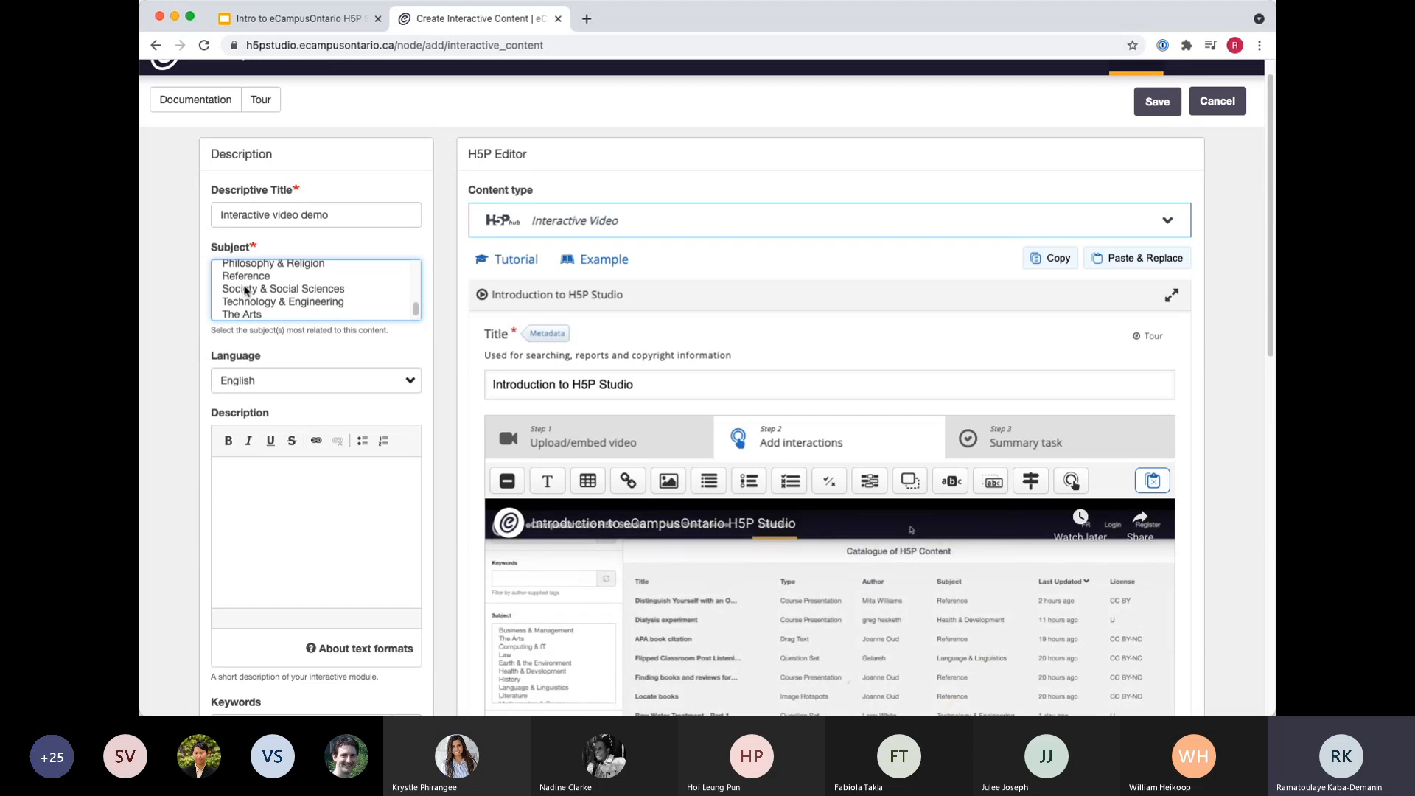
left_click(237, 276)
scroll(173, 405, "down", 7)
scroll(224, 333, "up", 1)
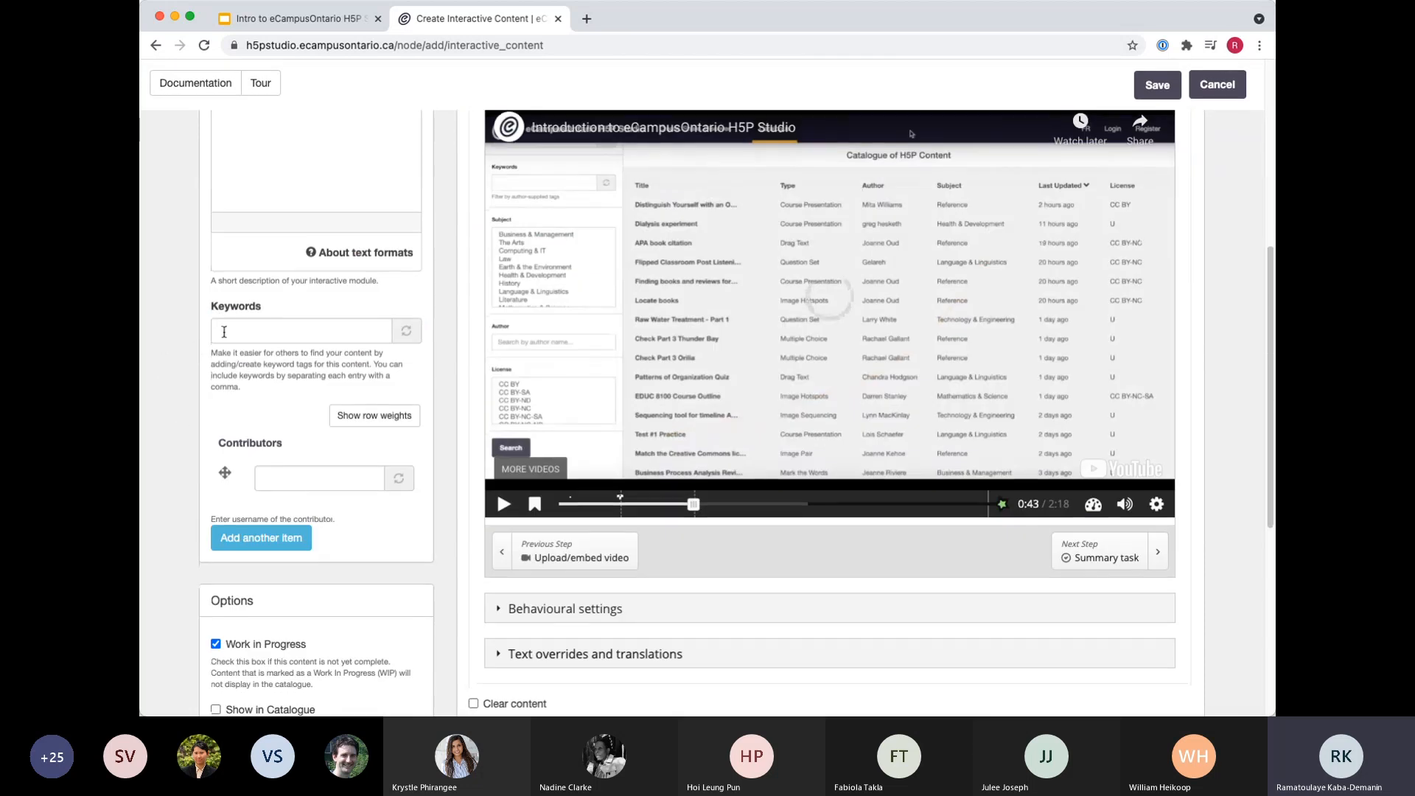
Find the presenter's own username among the suggestions and add it as a contributor to the content.
scroll(224, 332, "down", 2)
left_click(282, 308)
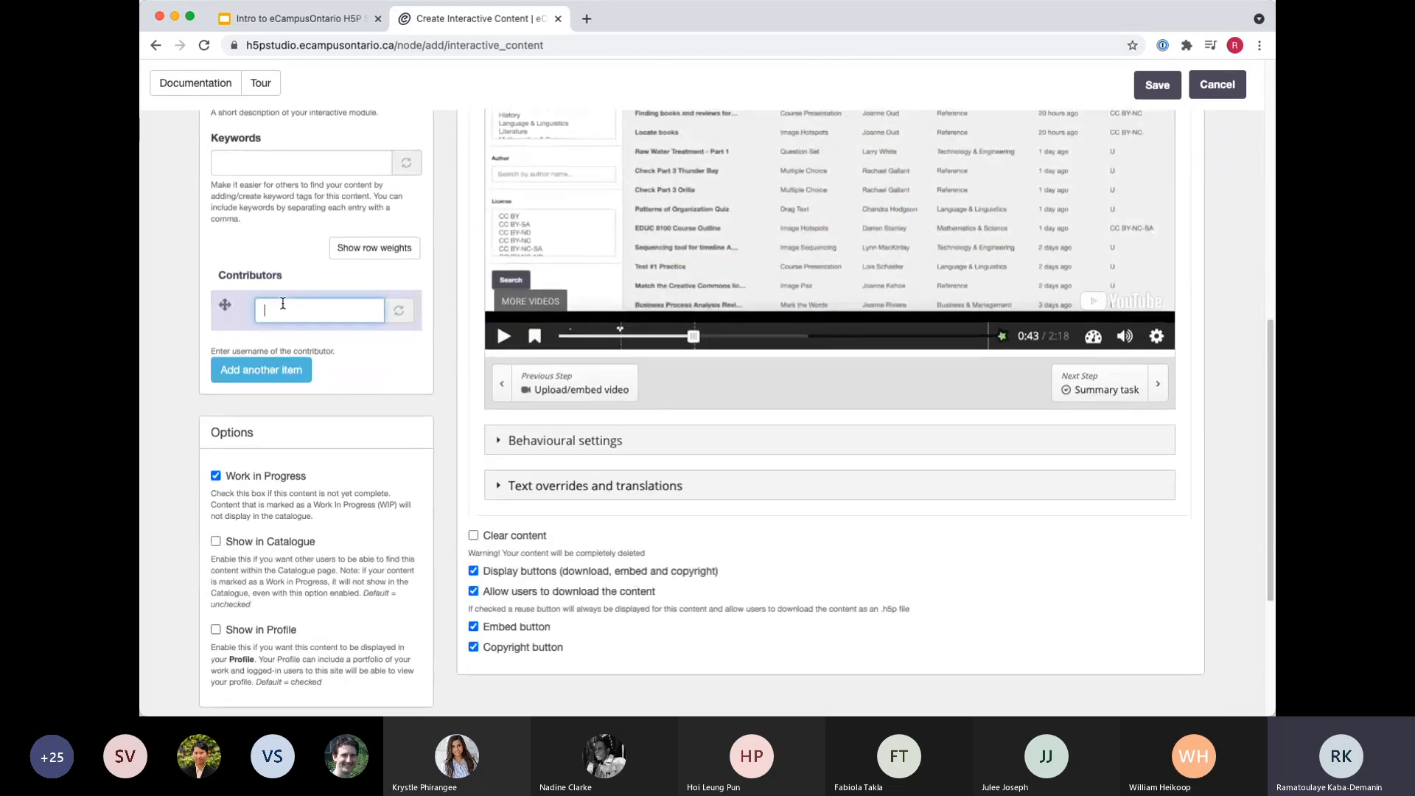
type("rama")
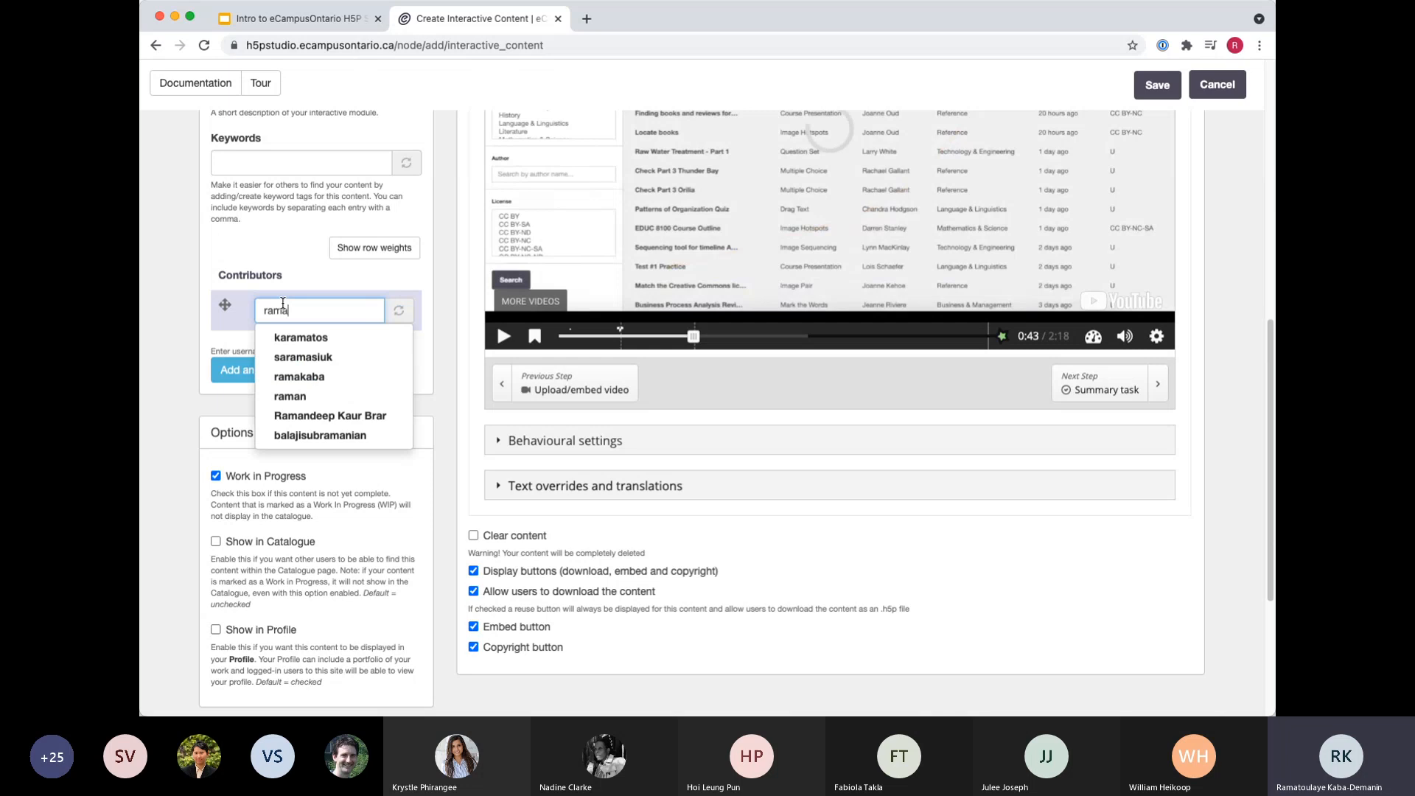
left_click(316, 380)
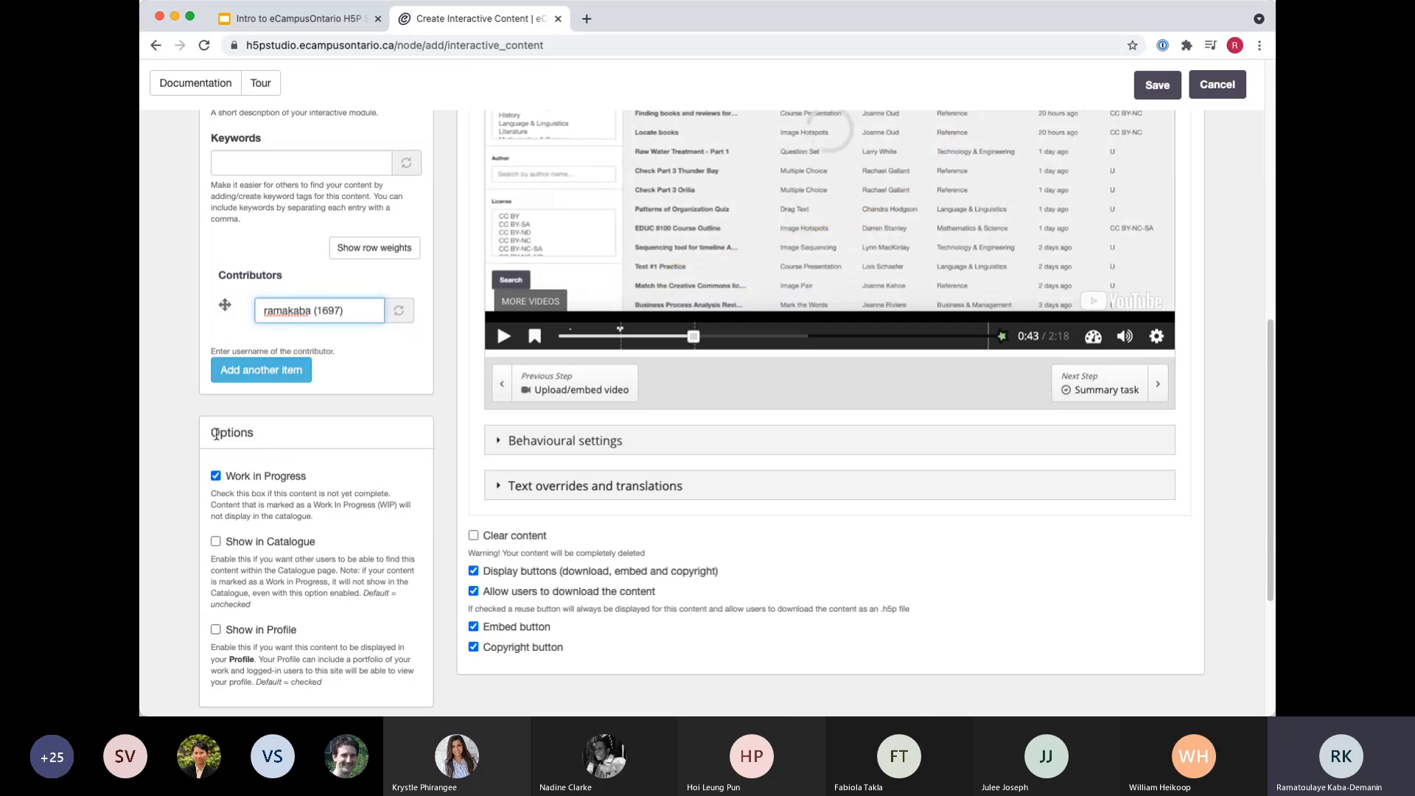
left_click(150, 459)
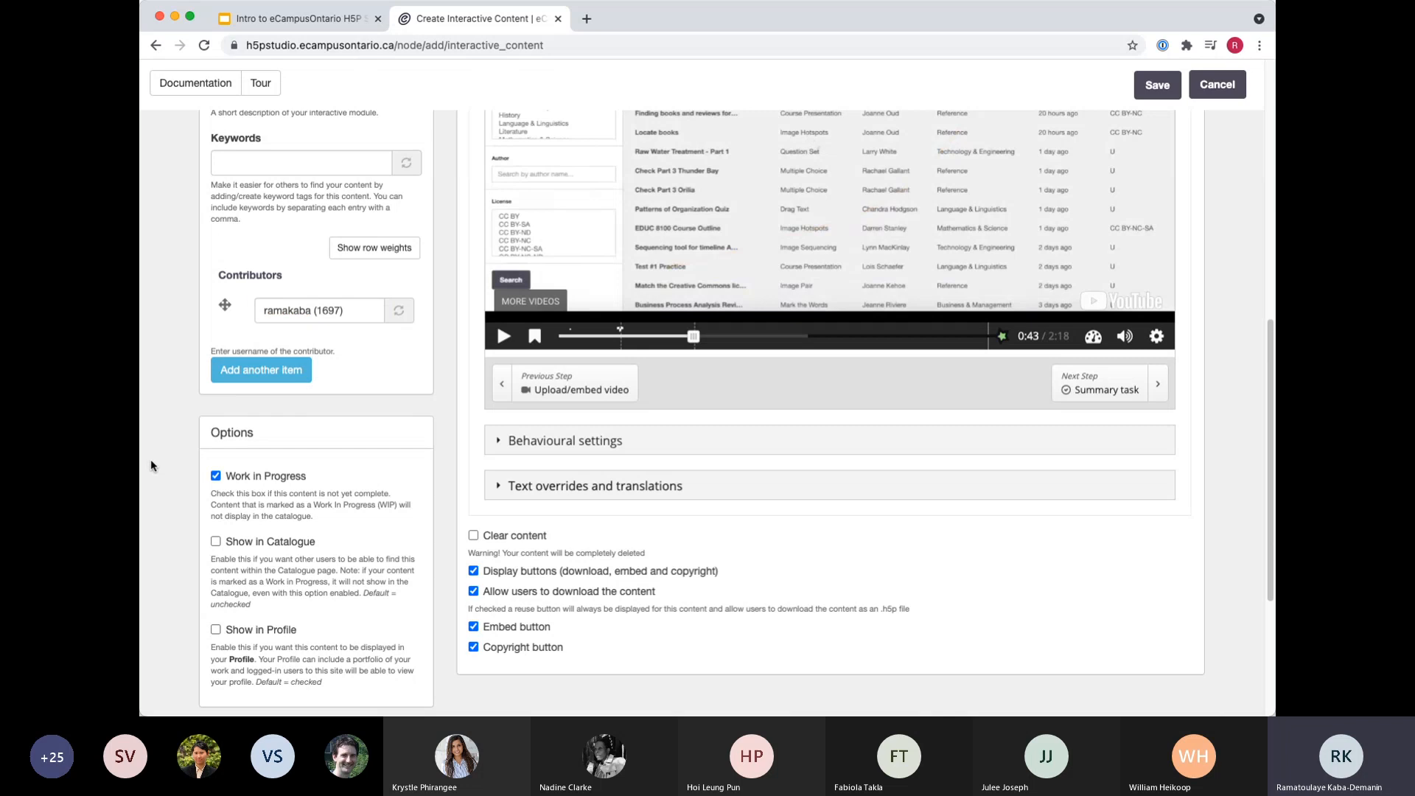
Open the Summary task step of the interactive video and select its title text.
scroll(150, 461, "down", 3)
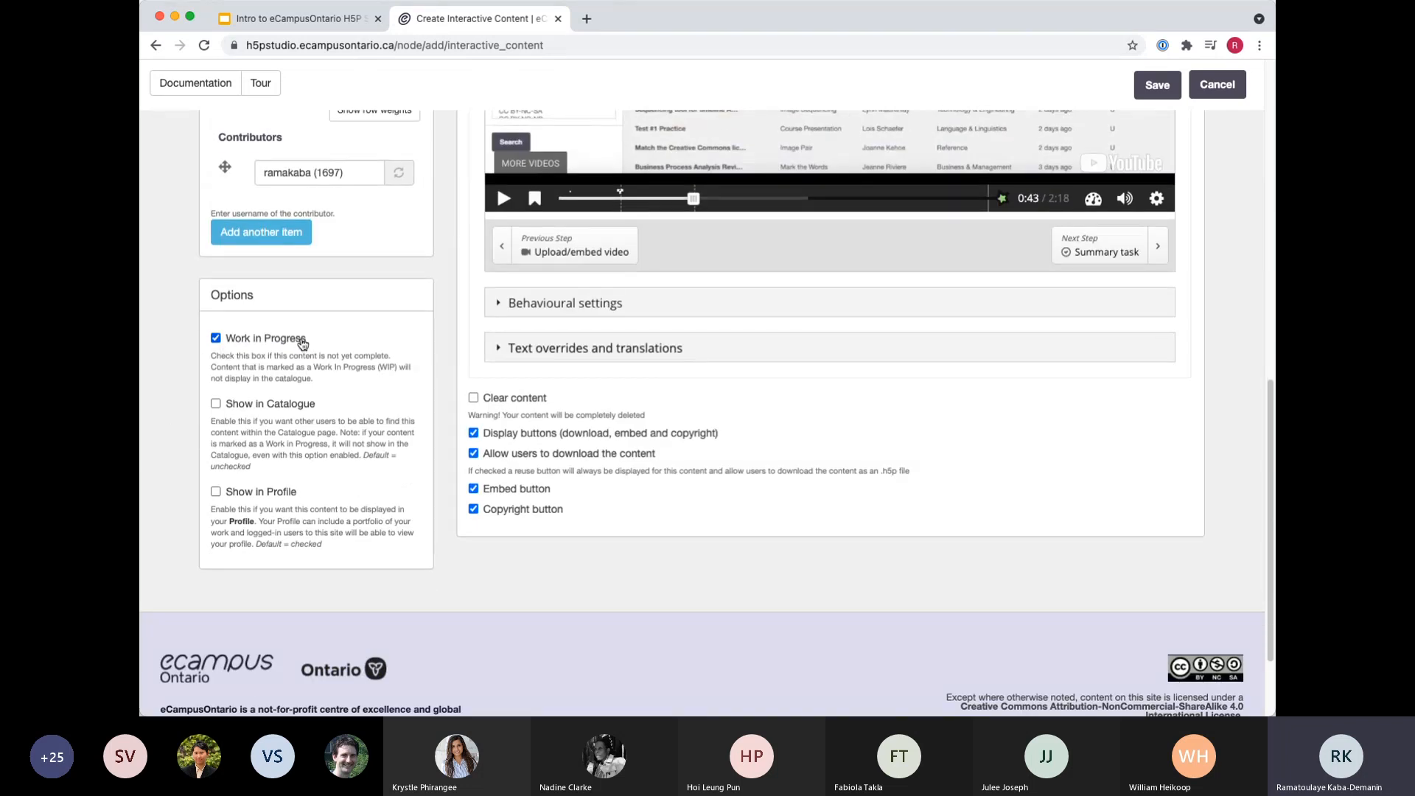
scroll(1020, 525, "up", 10)
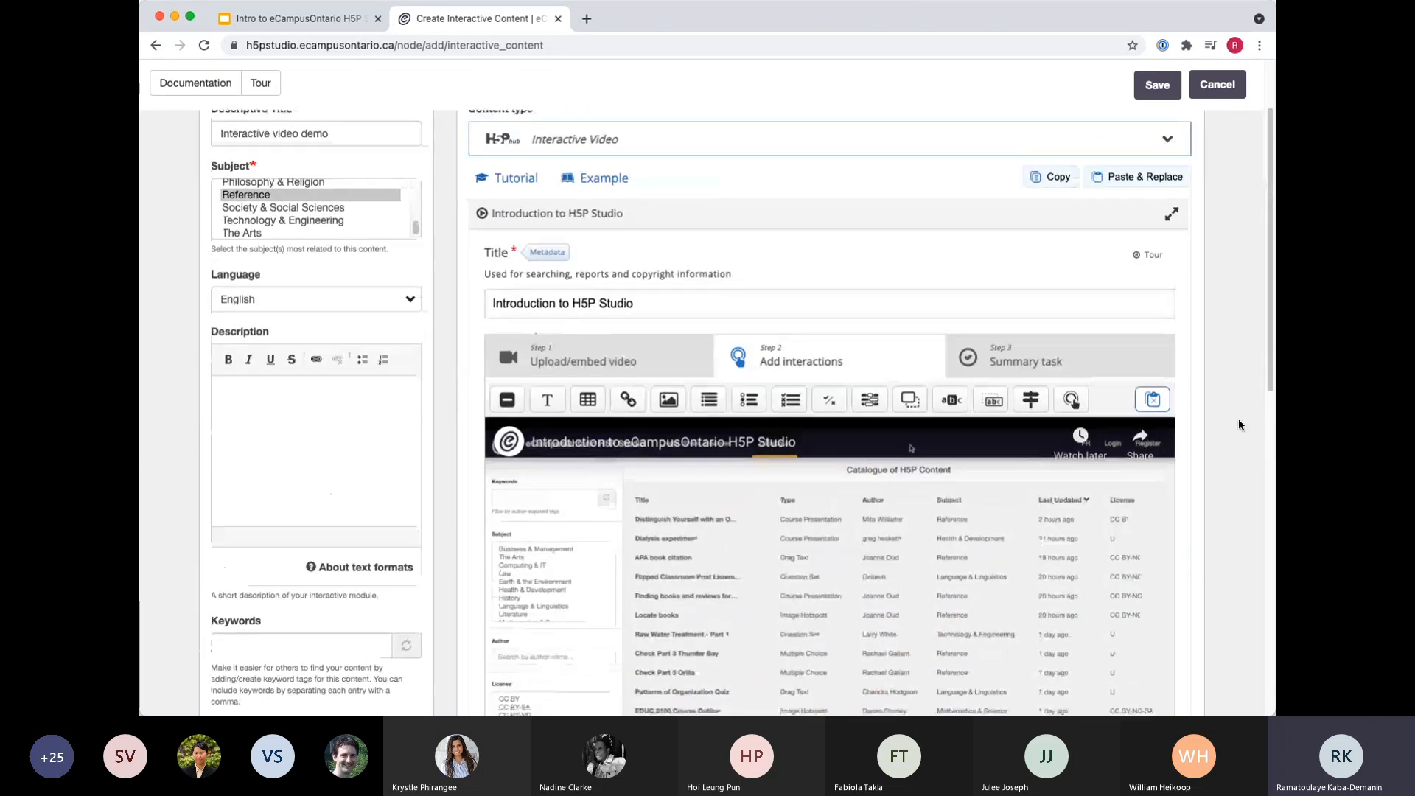
scroll(1238, 421, "down", 3)
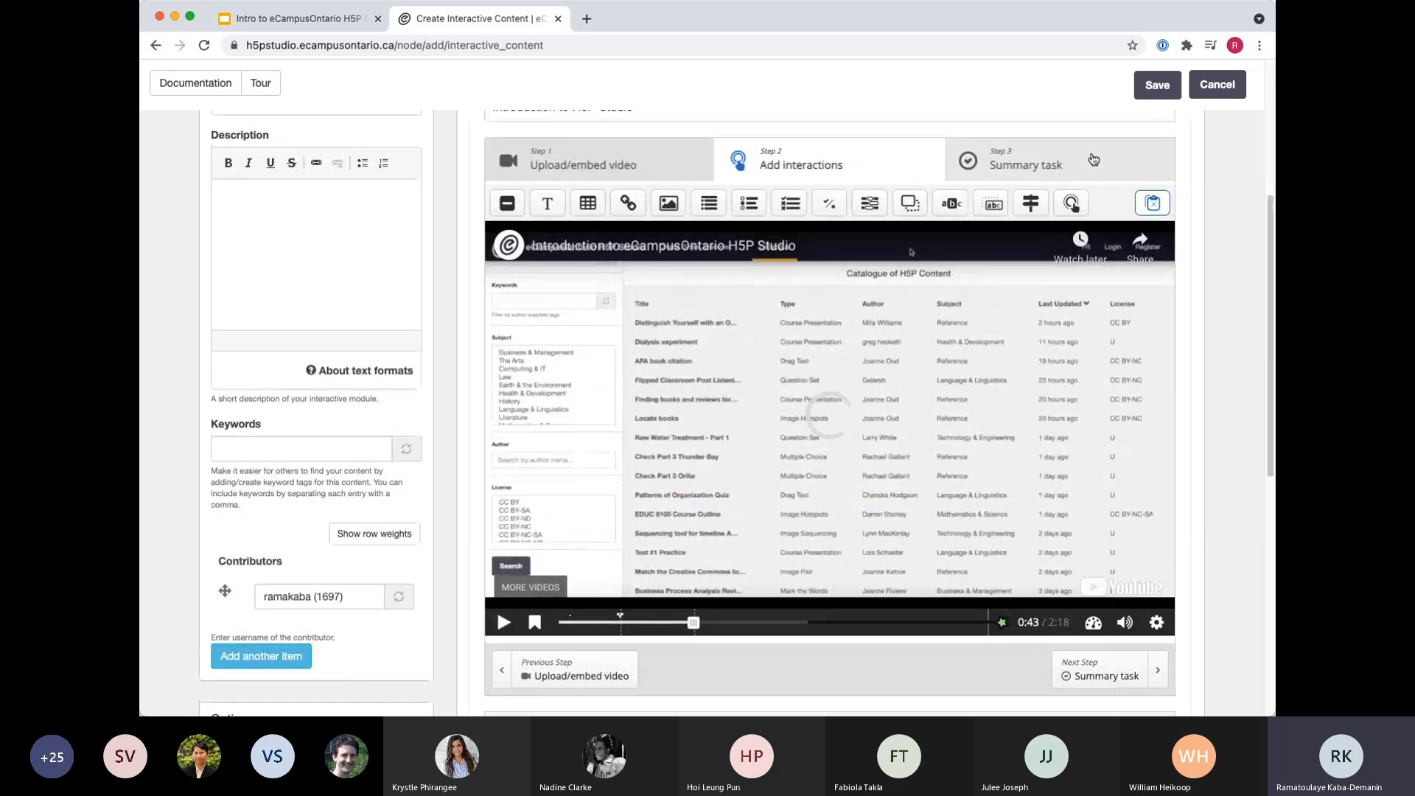
left_click(1094, 159)
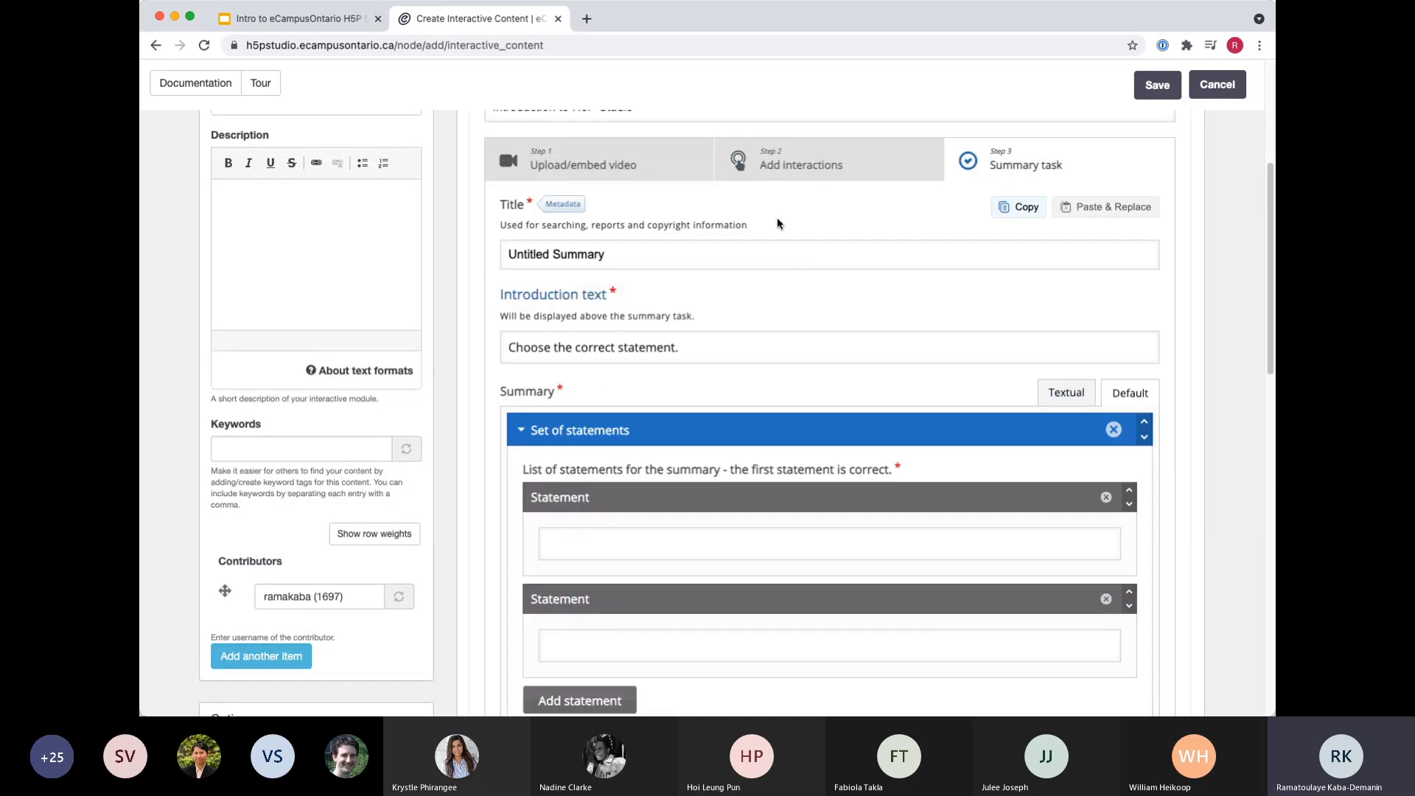
scroll(667, 507, "down", 1)
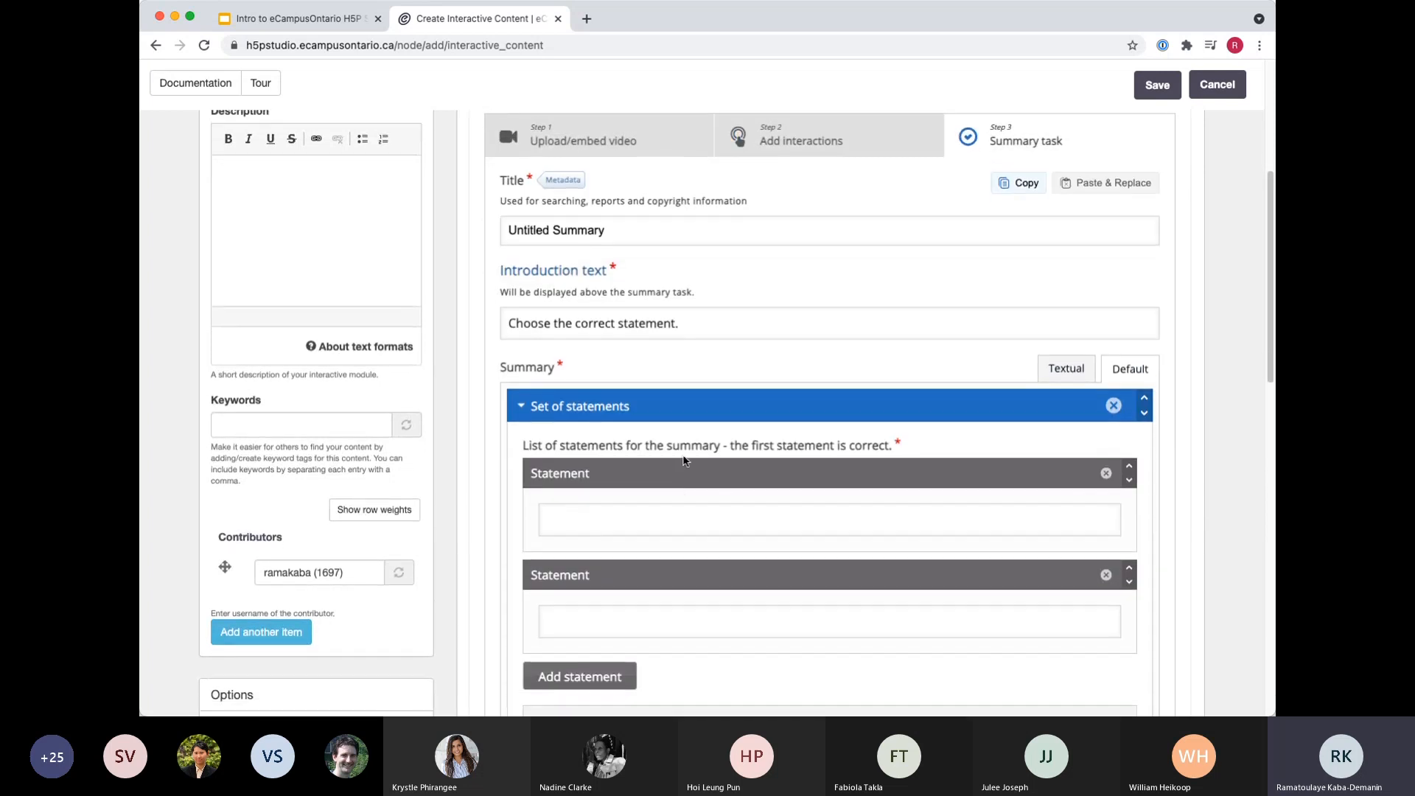
left_click(642, 228)
triple_click(642, 228)
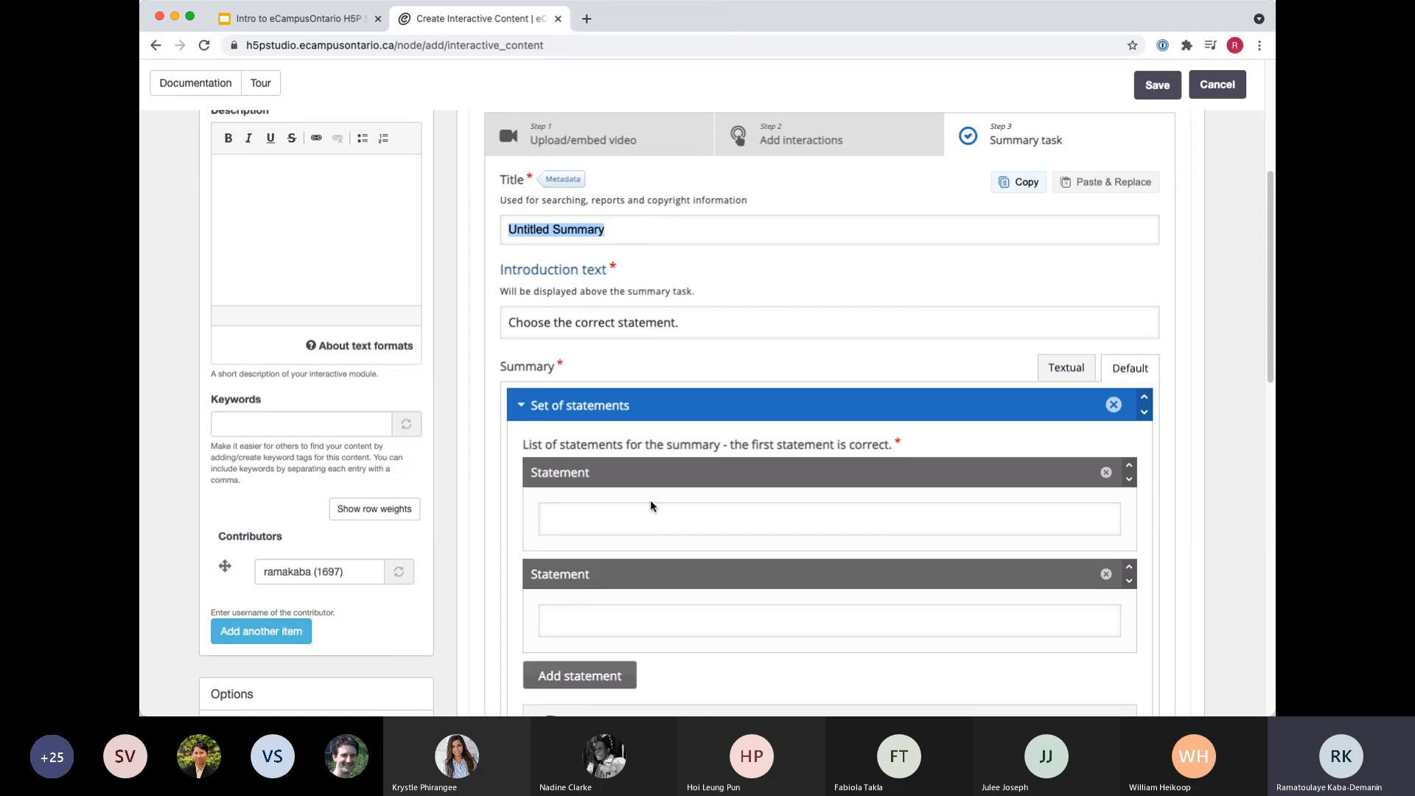
Enter "H5P Studio was launch in 2020." as the first, correct statement of the summary.
left_click(594, 528)
type("eCampu")
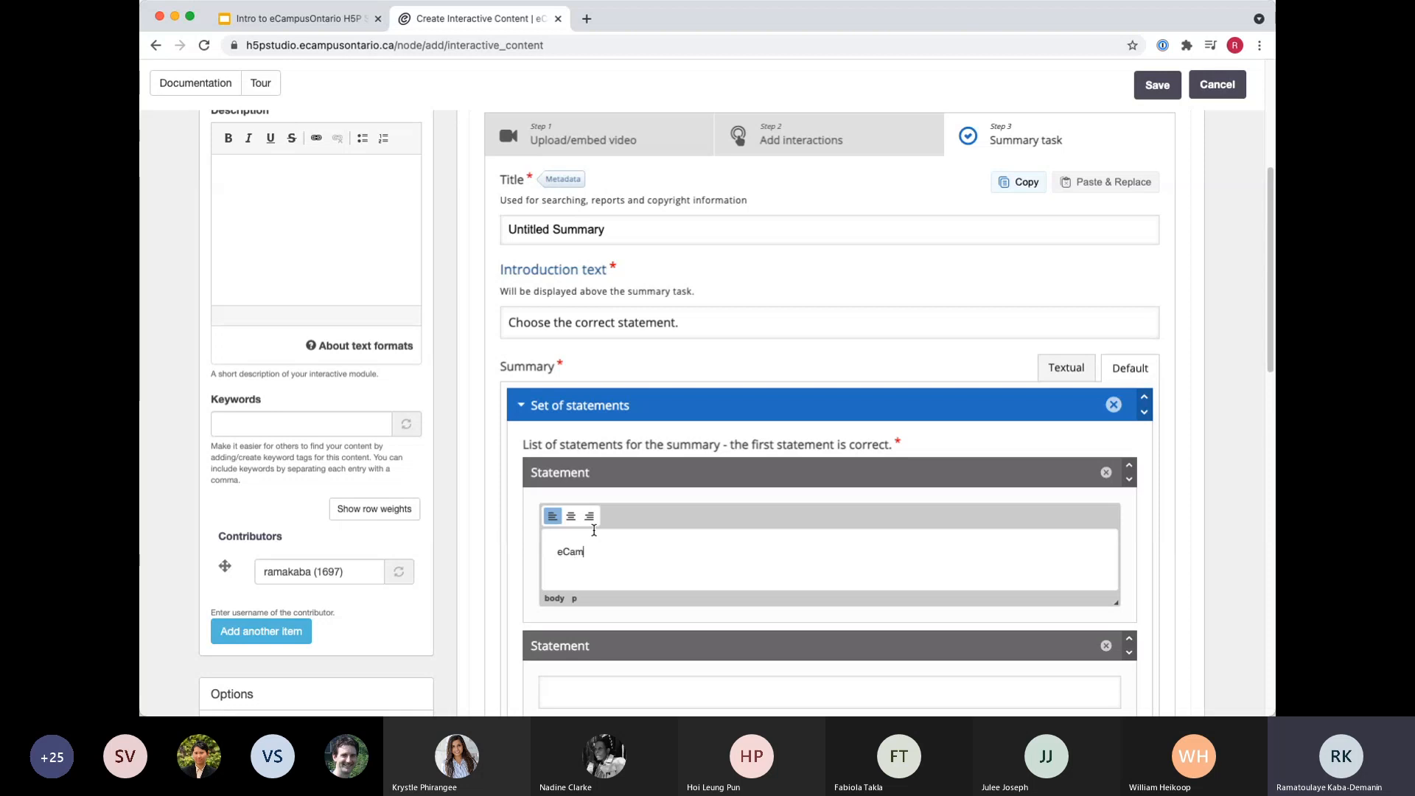
key("BackSpace")
key("BackSpace")
key("BackSpace")
key("BackSpace")
key("BackSpace")
type("H5P Studio was launch")
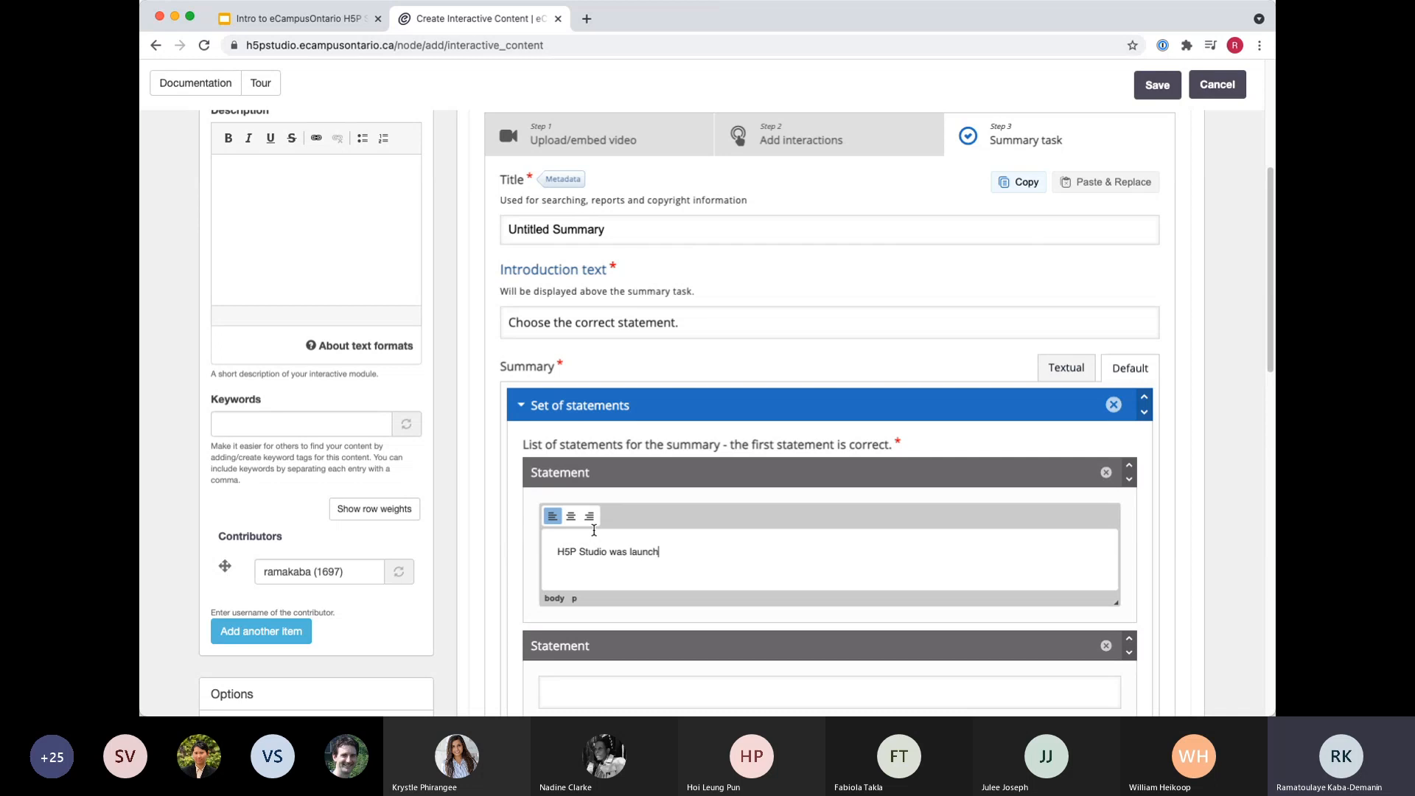
type(" in 2")
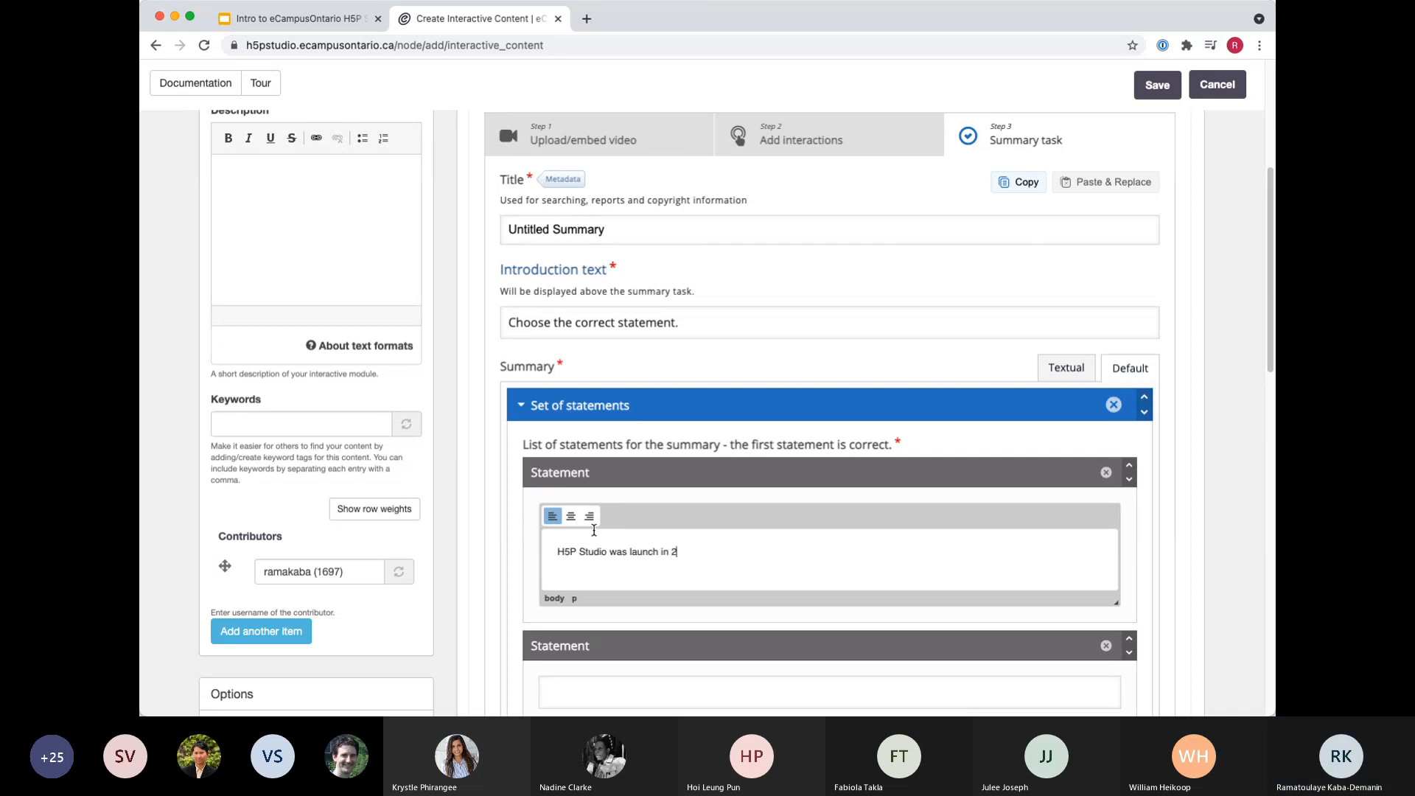
type("020.")
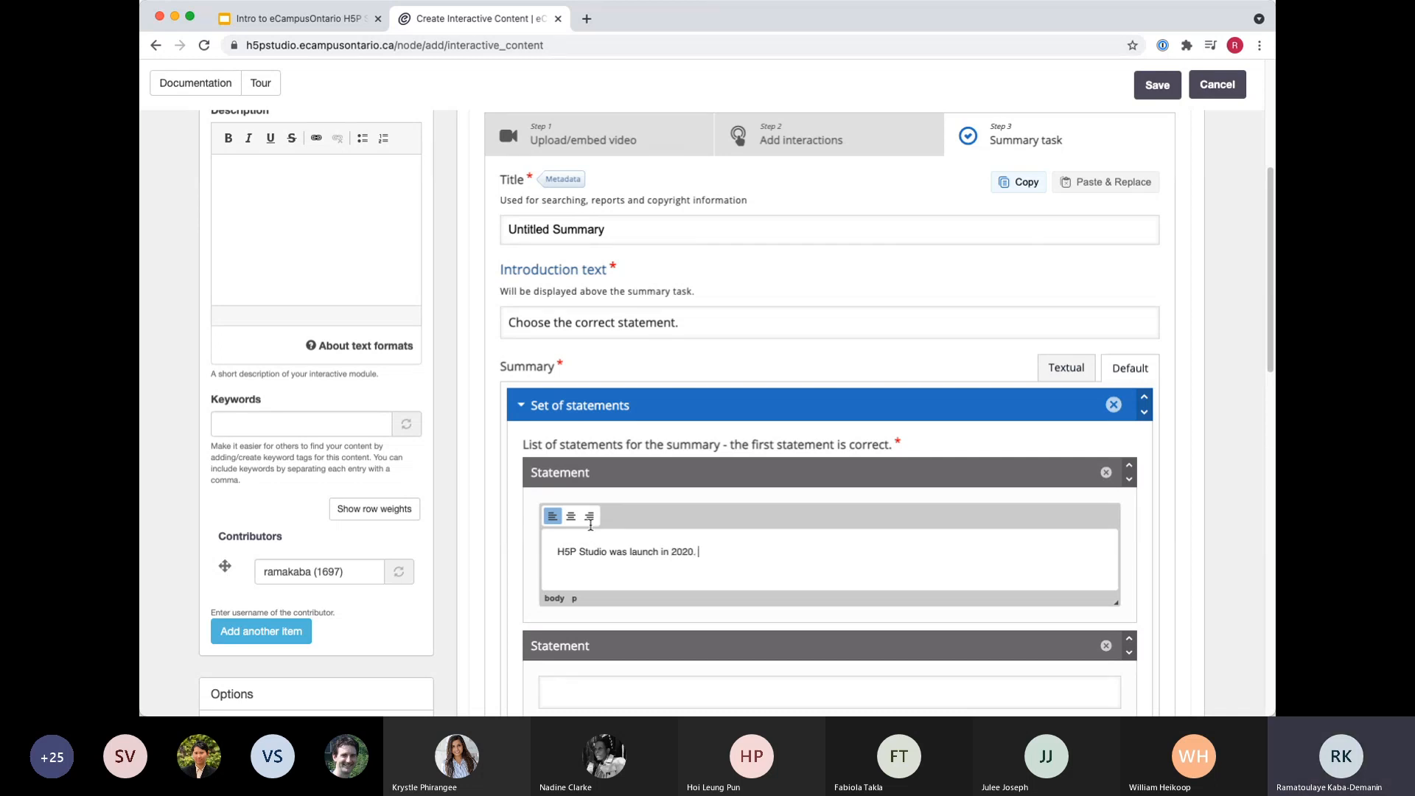
Review the remaining summary statement, feedback and display time settings, and save the interactive content.
scroll(609, 622, "down", 5)
scroll(771, 524, "down", 2)
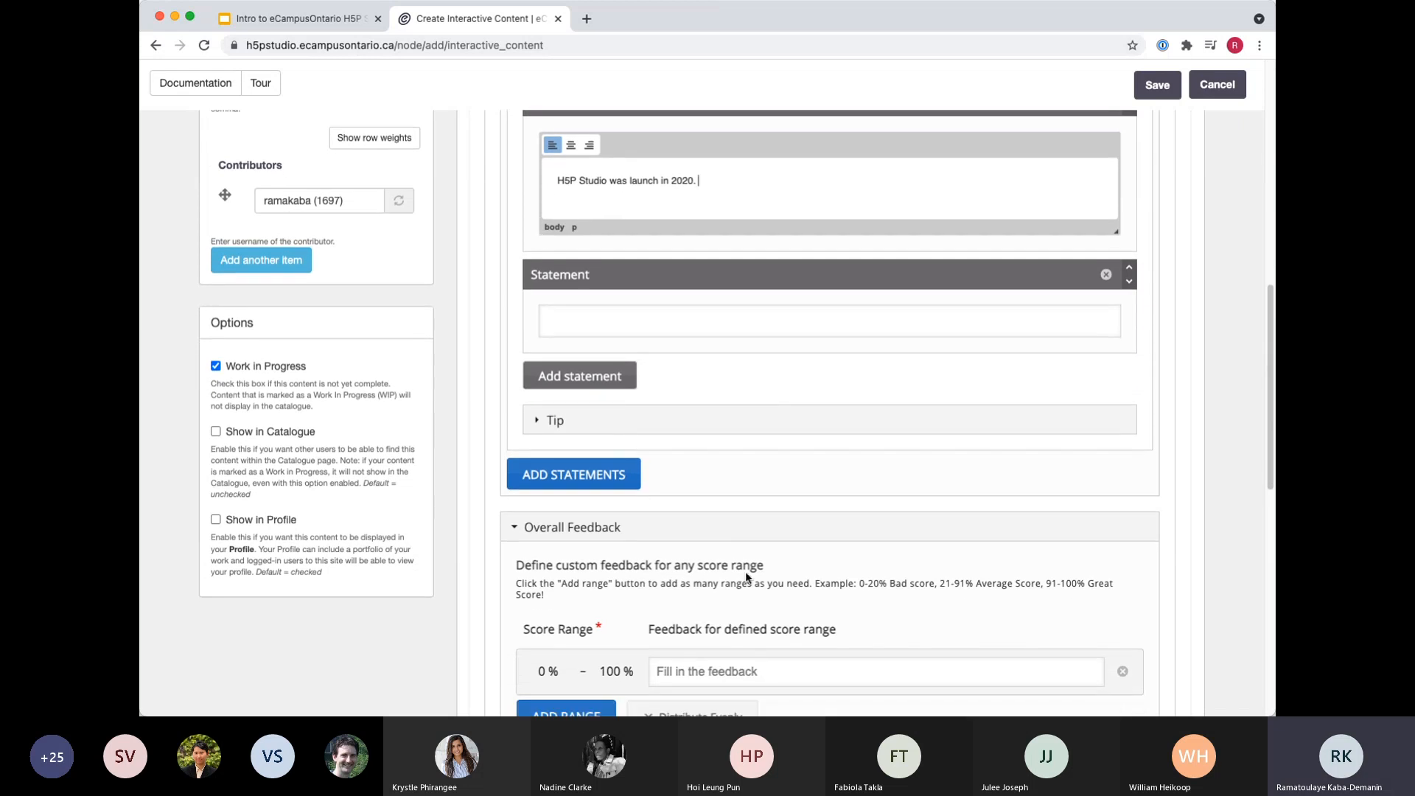
scroll(749, 576, "down", 5)
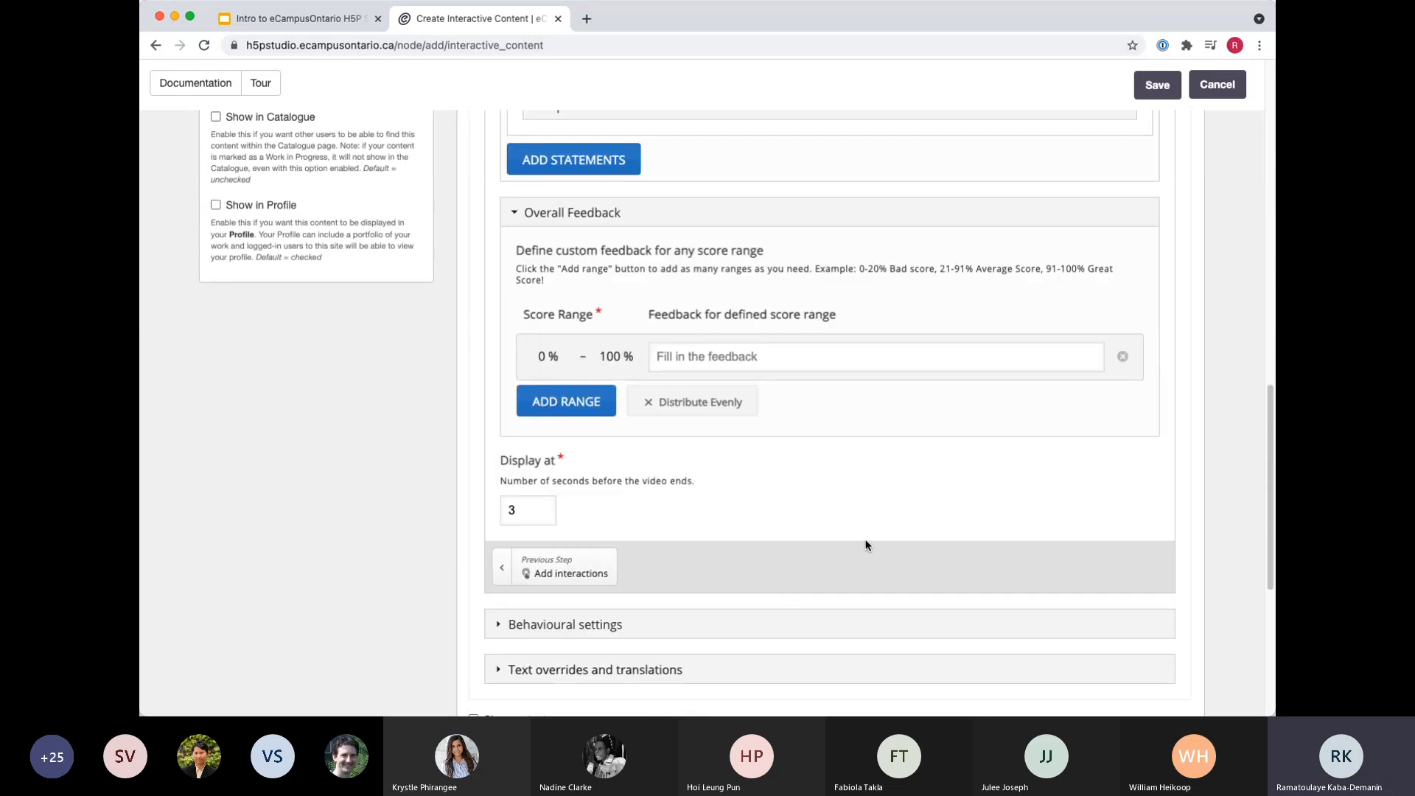
scroll(870, 538, "down", 1)
scroll(937, 506, "up", 20)
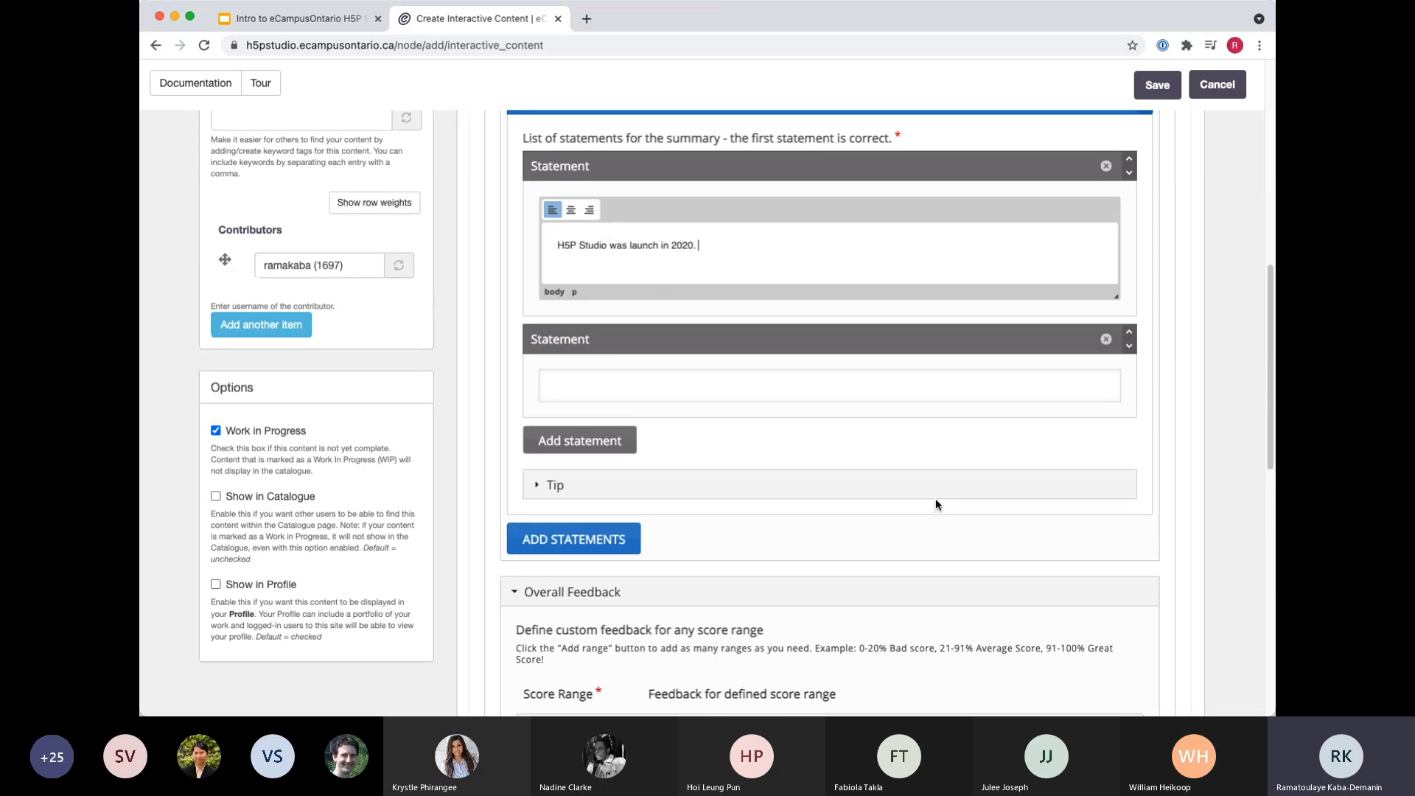
left_click(1157, 131)
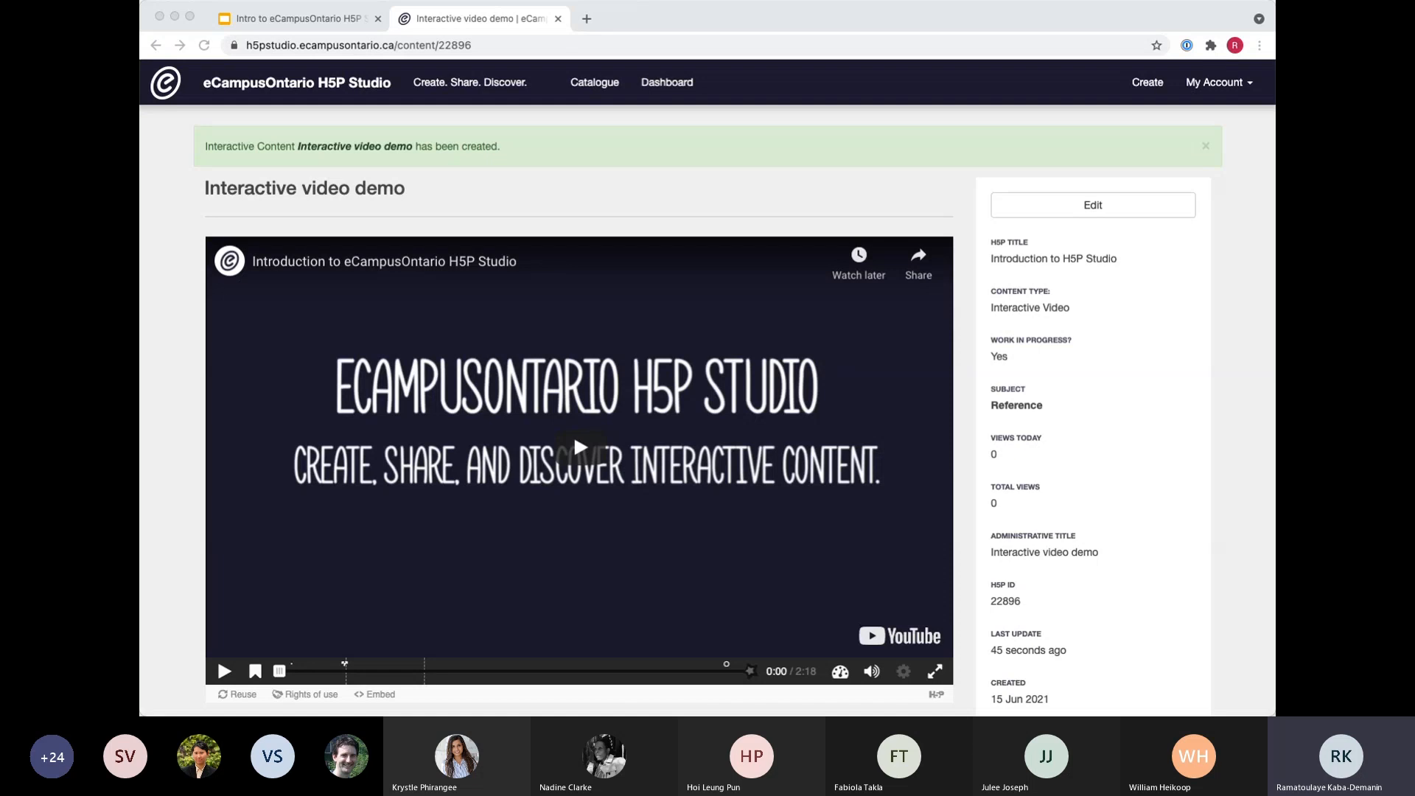
Play the saved interactive video up to its first interaction and dismiss the suggested videos.
left_click(587, 200)
scroll(188, 554, "down", 1)
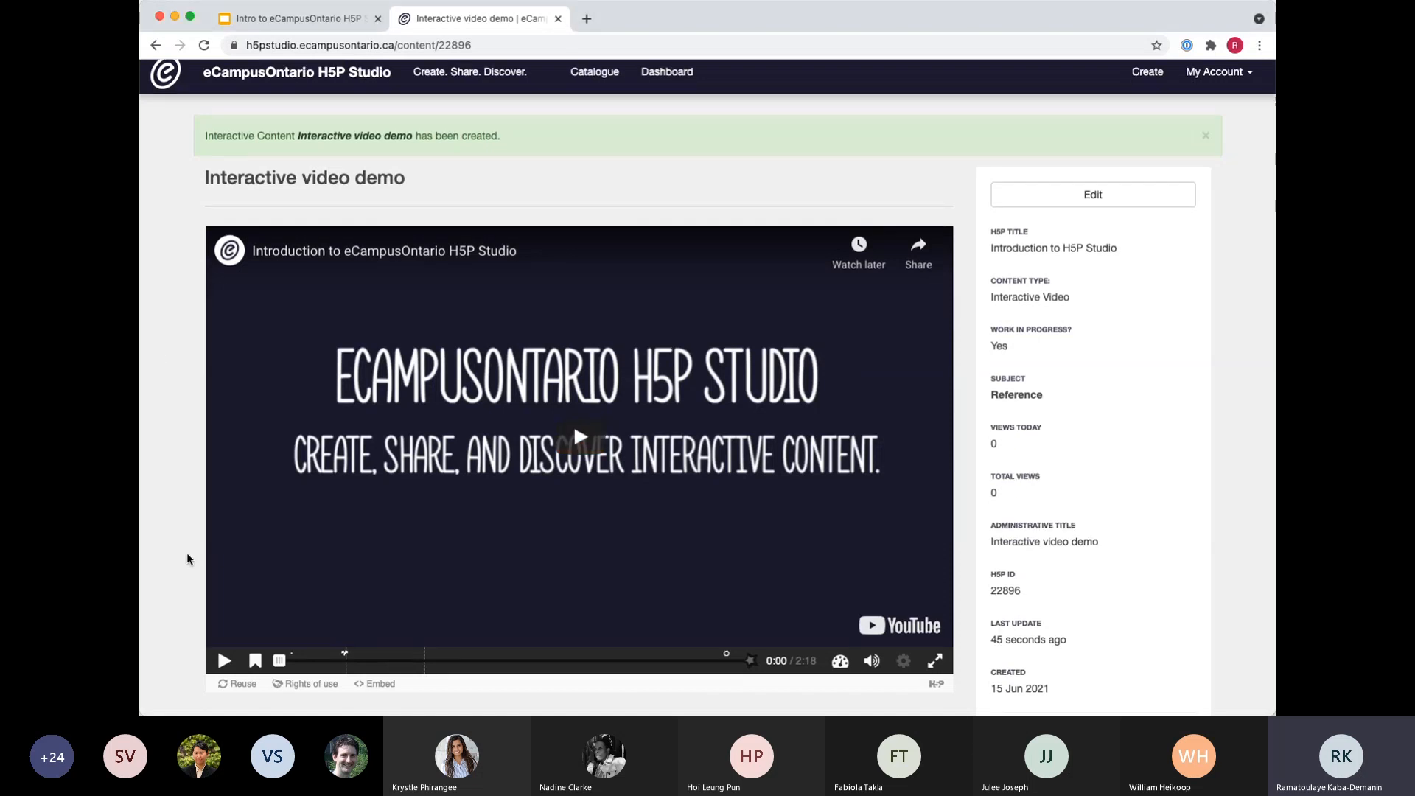
scroll(188, 557, "down", 3)
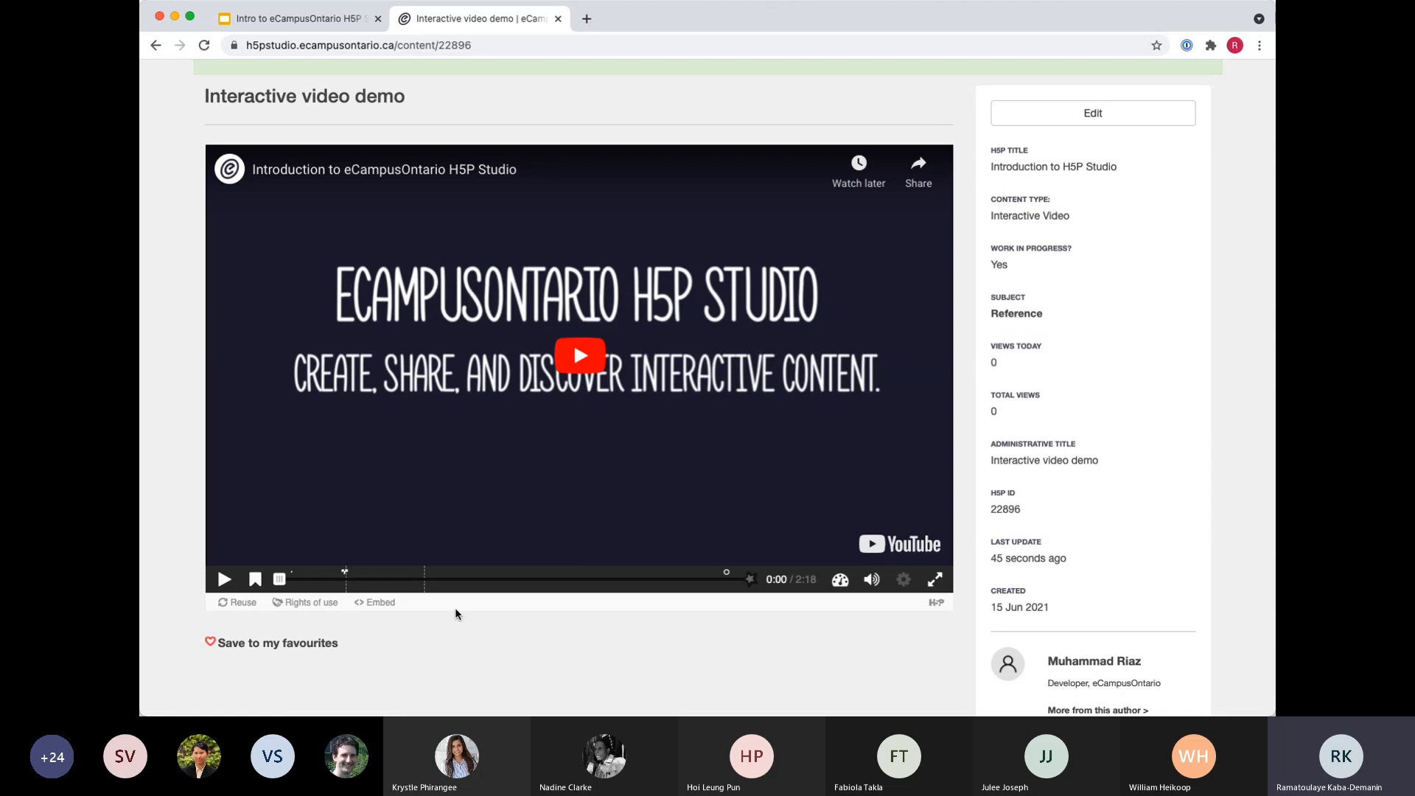
left_click(574, 344)
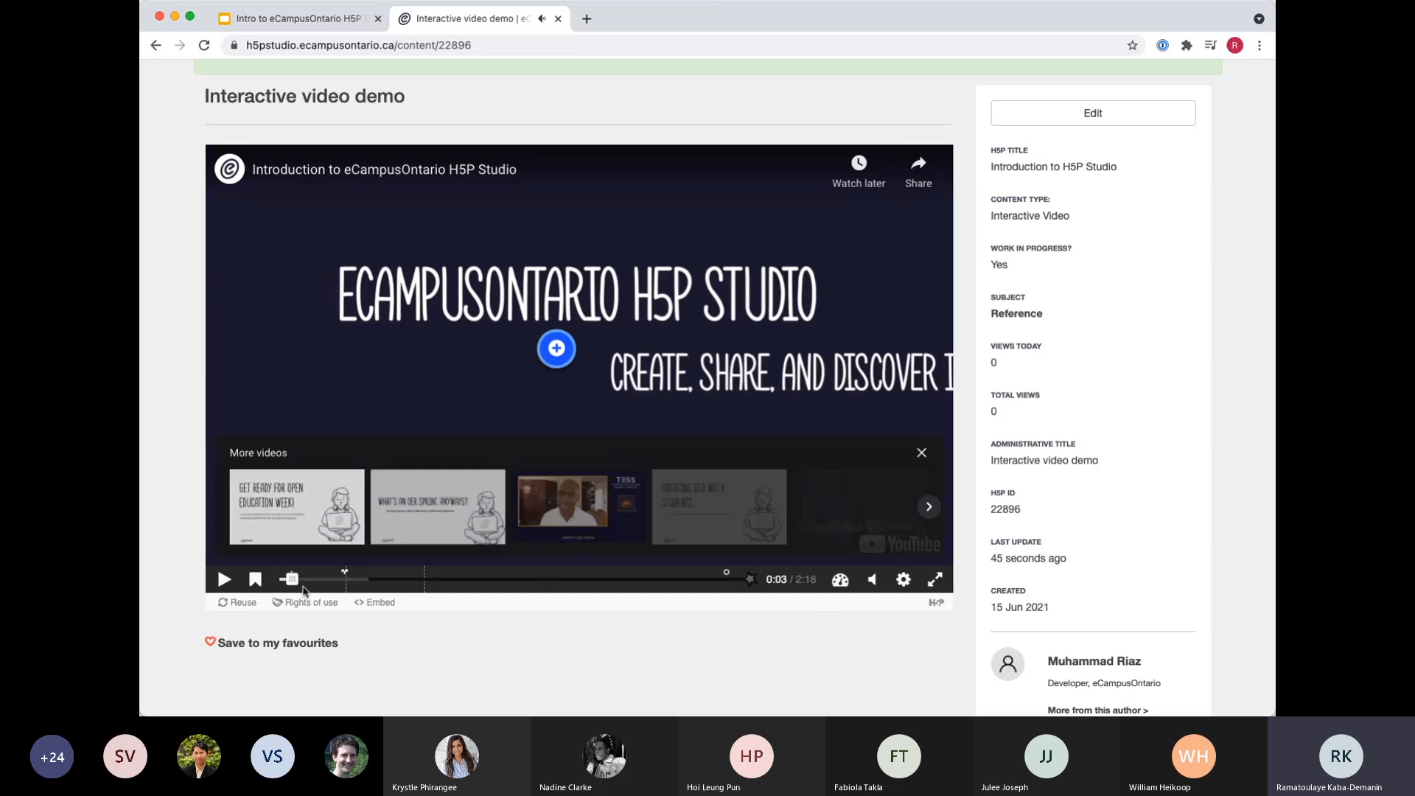
left_click(921, 452)
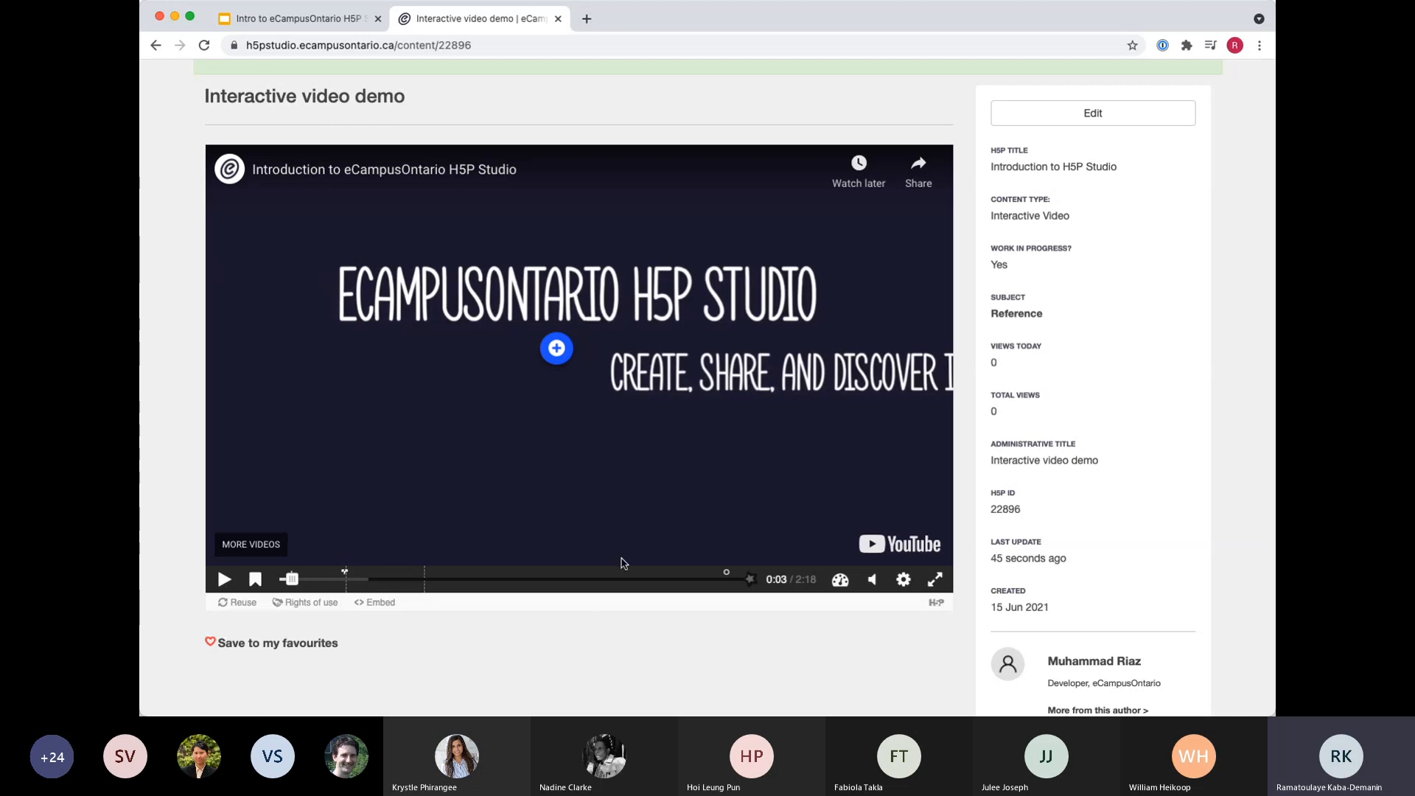
Open the welcome text interaction in the video, close it and resume playback.
left_click(566, 350)
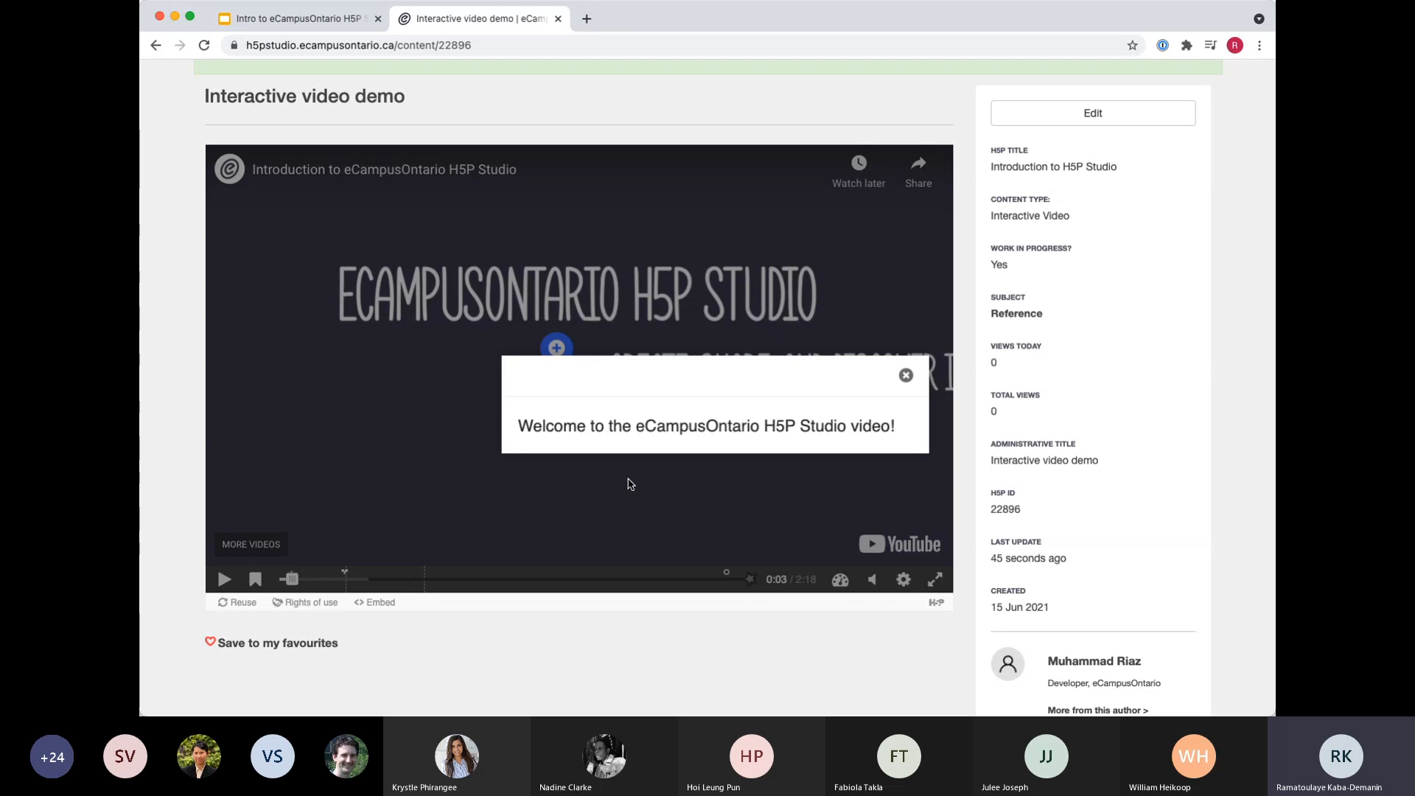
left_click(907, 375)
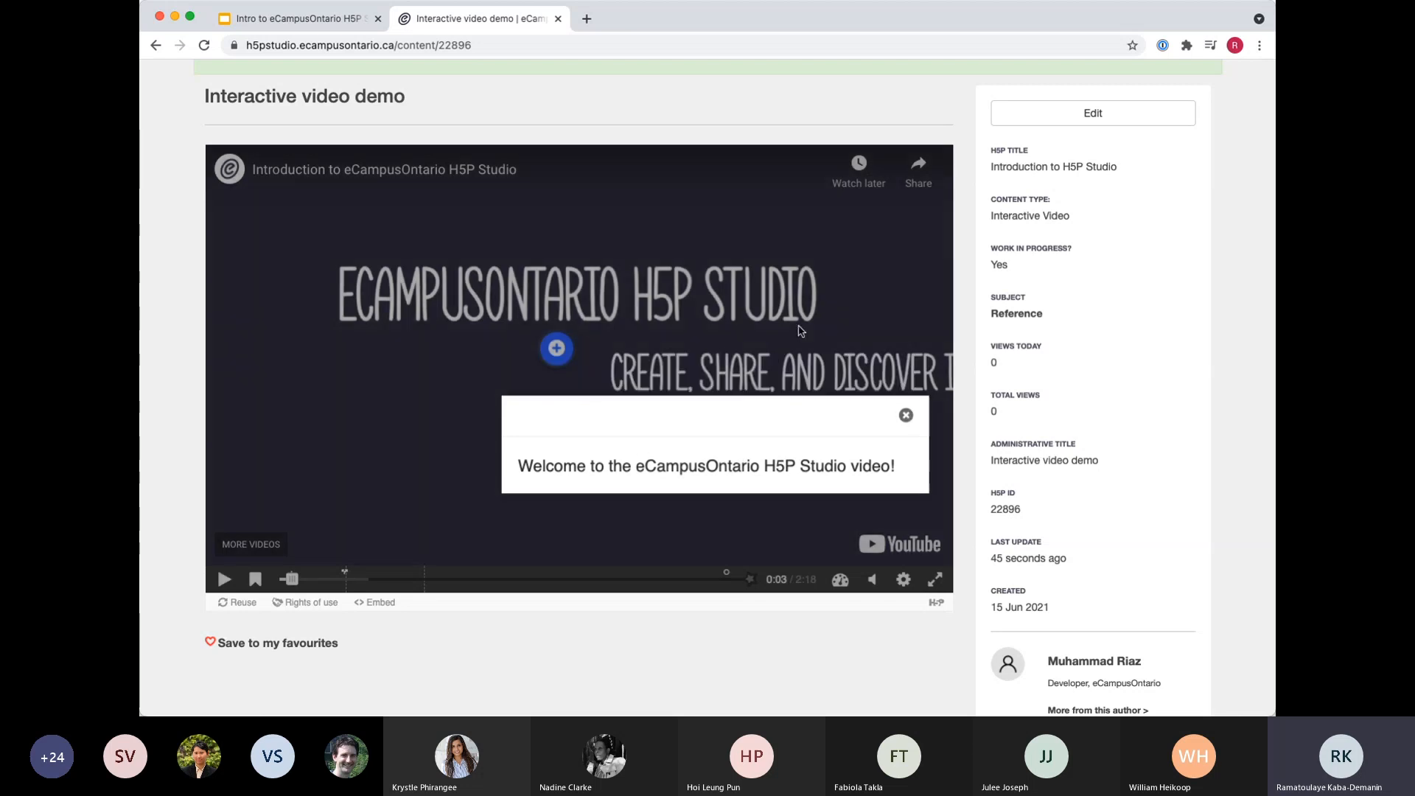
left_click(224, 579)
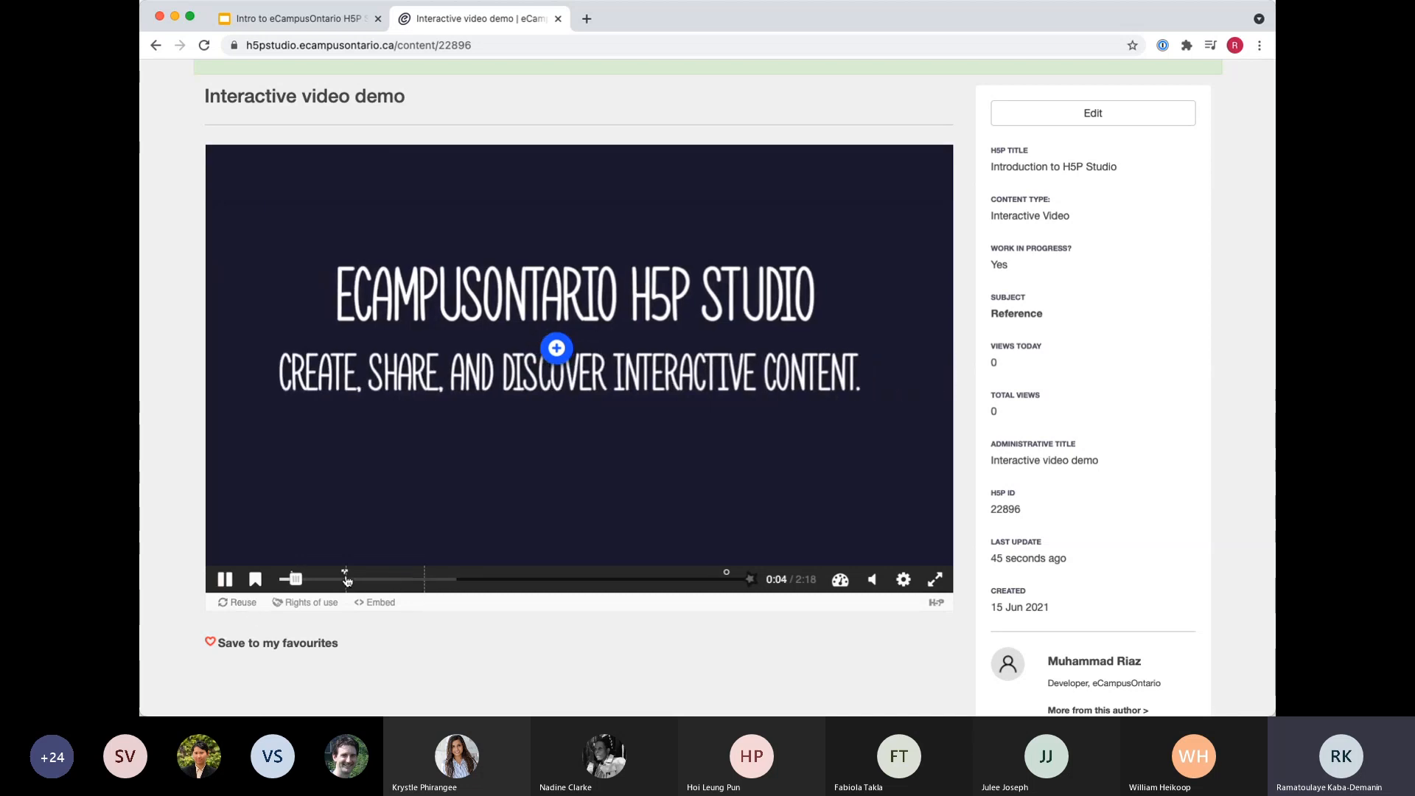
Move the video to the Crossroads question at 0:19 and try its Launch Date and Collaboration choices.
left_click(345, 574)
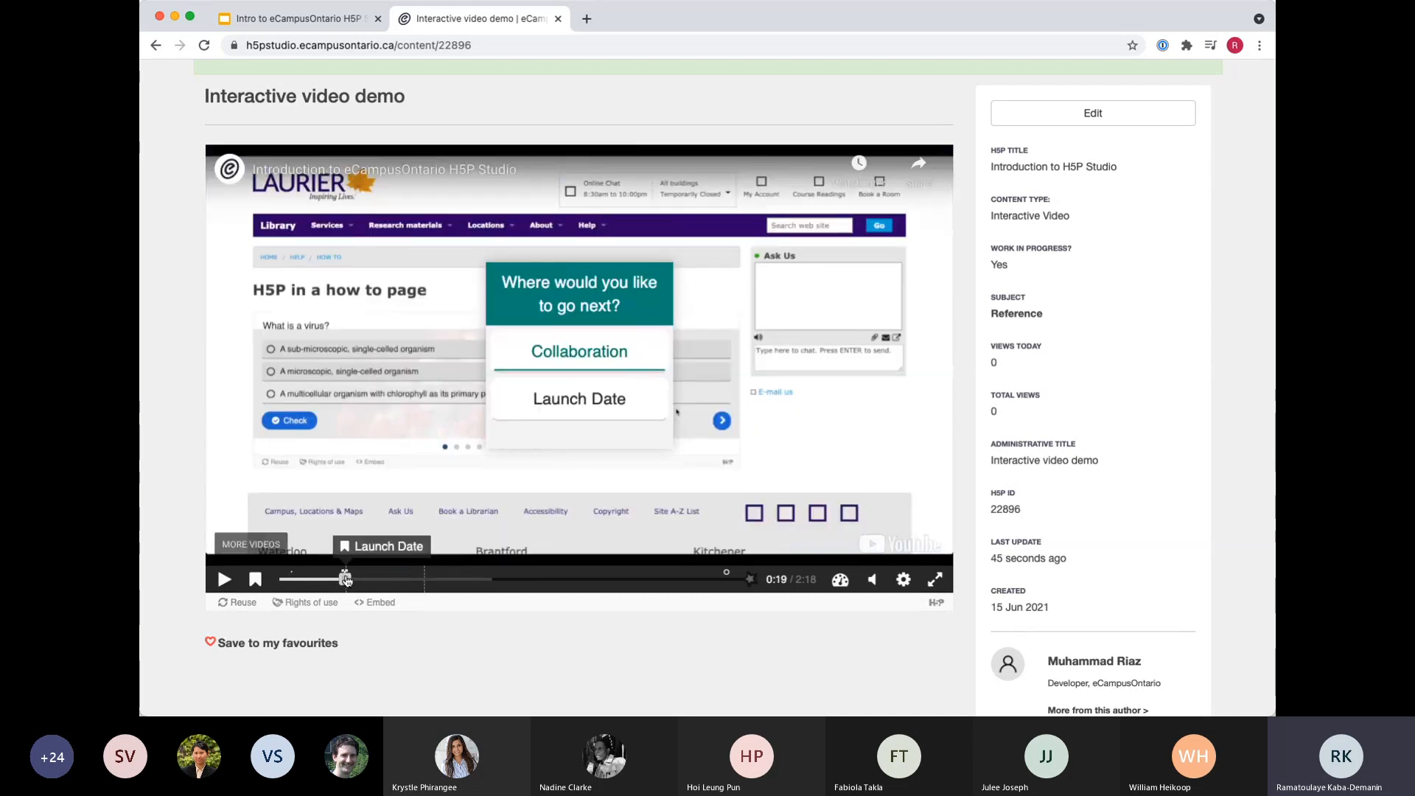
left_click(566, 399)
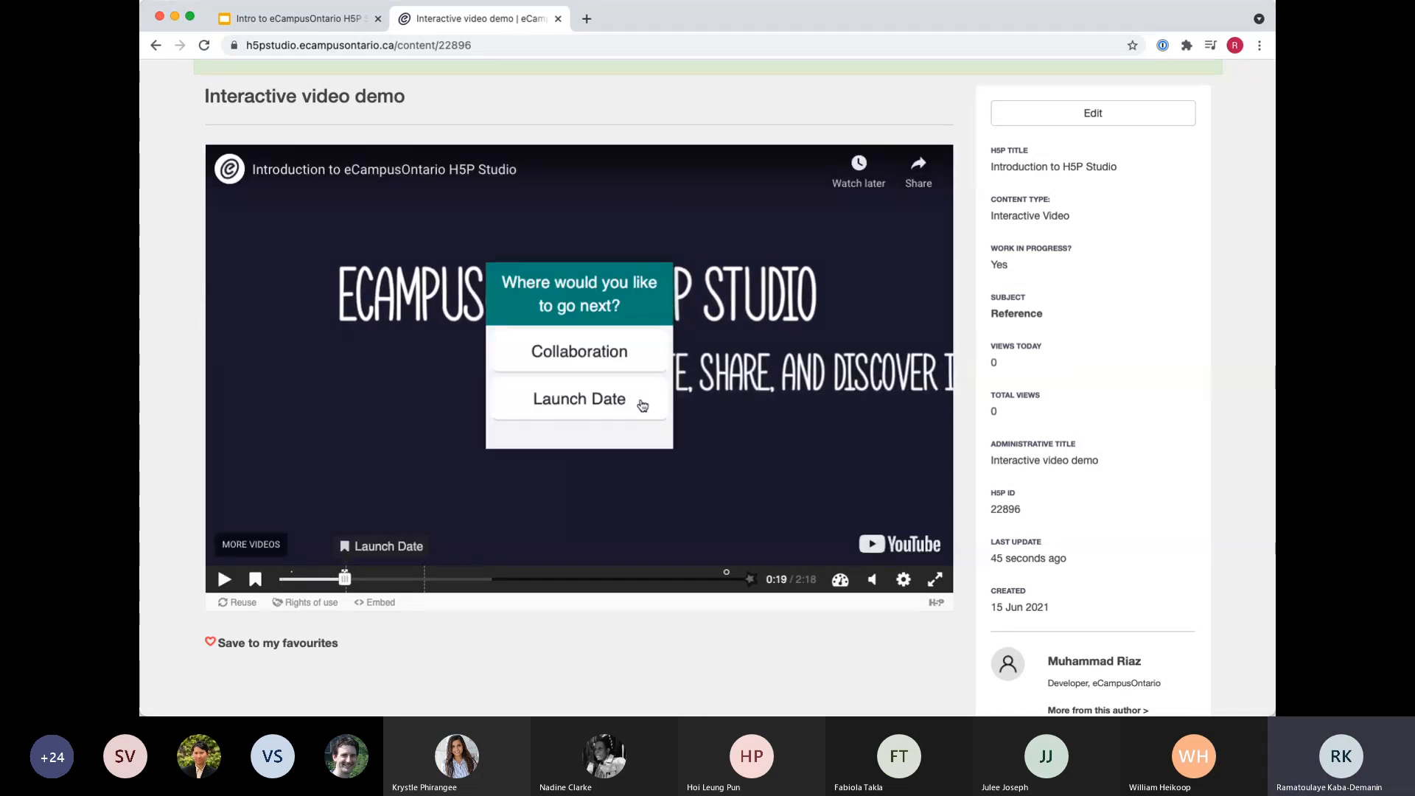
left_click(634, 352)
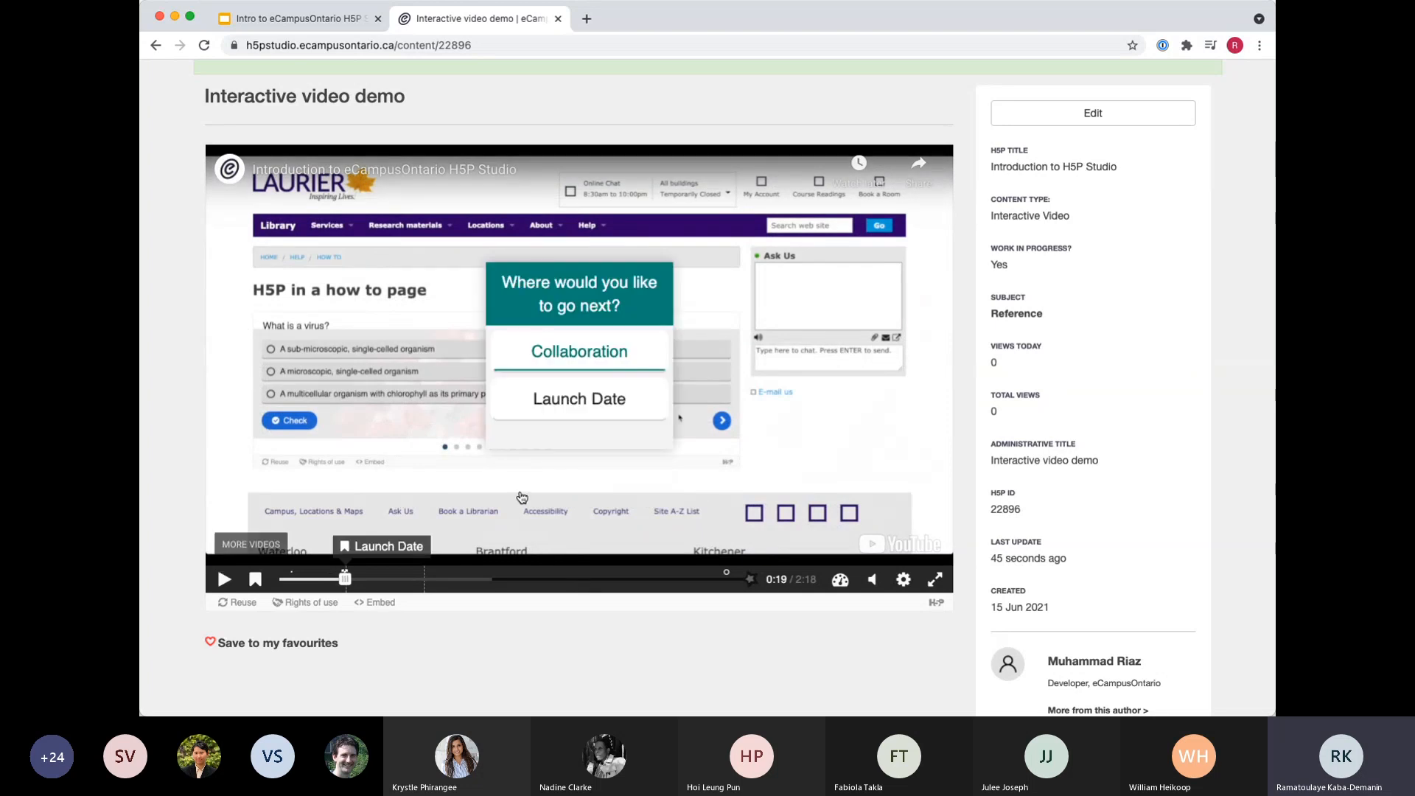
Jump to the Collaboration bookmark from the video's bookmark list and pause playback.
left_click(256, 580)
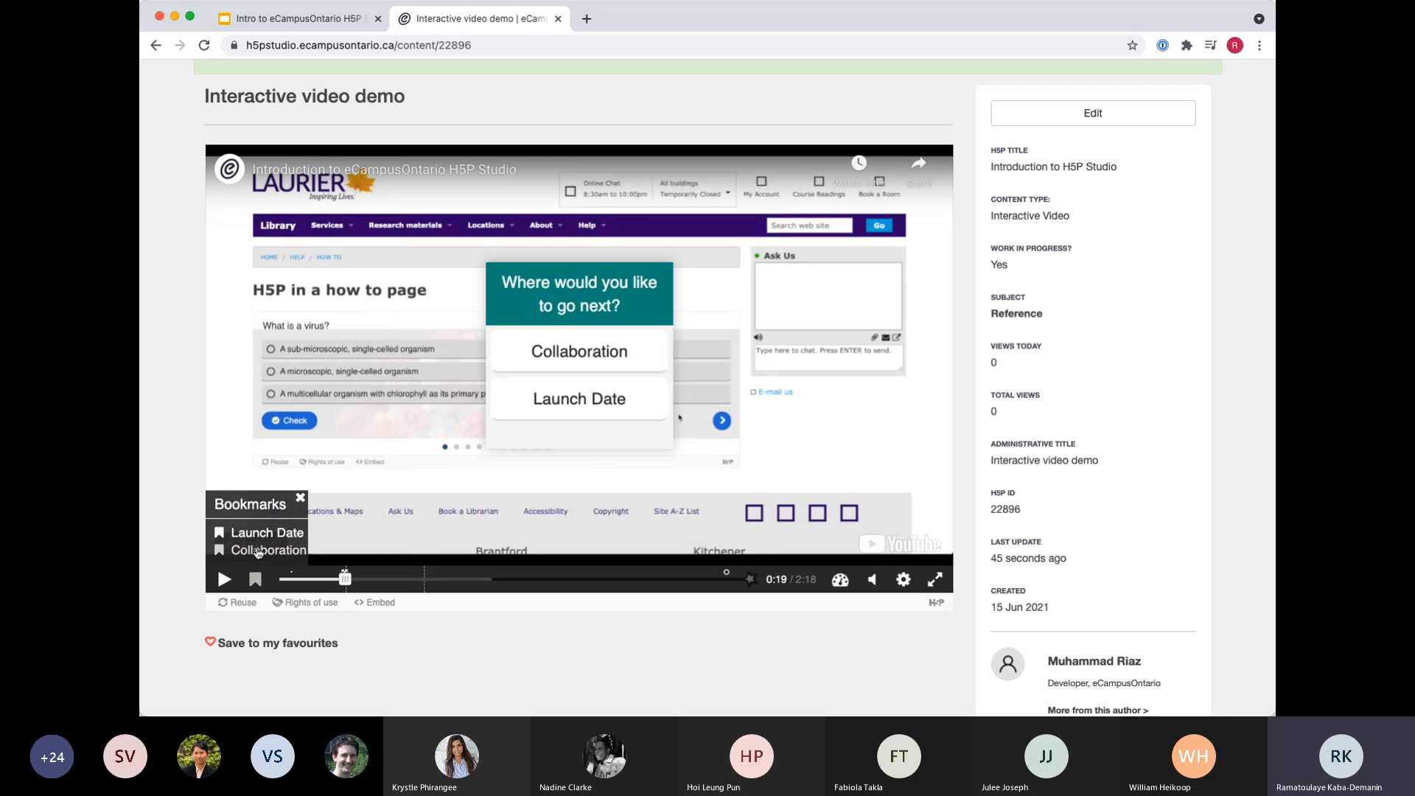
left_click(259, 551)
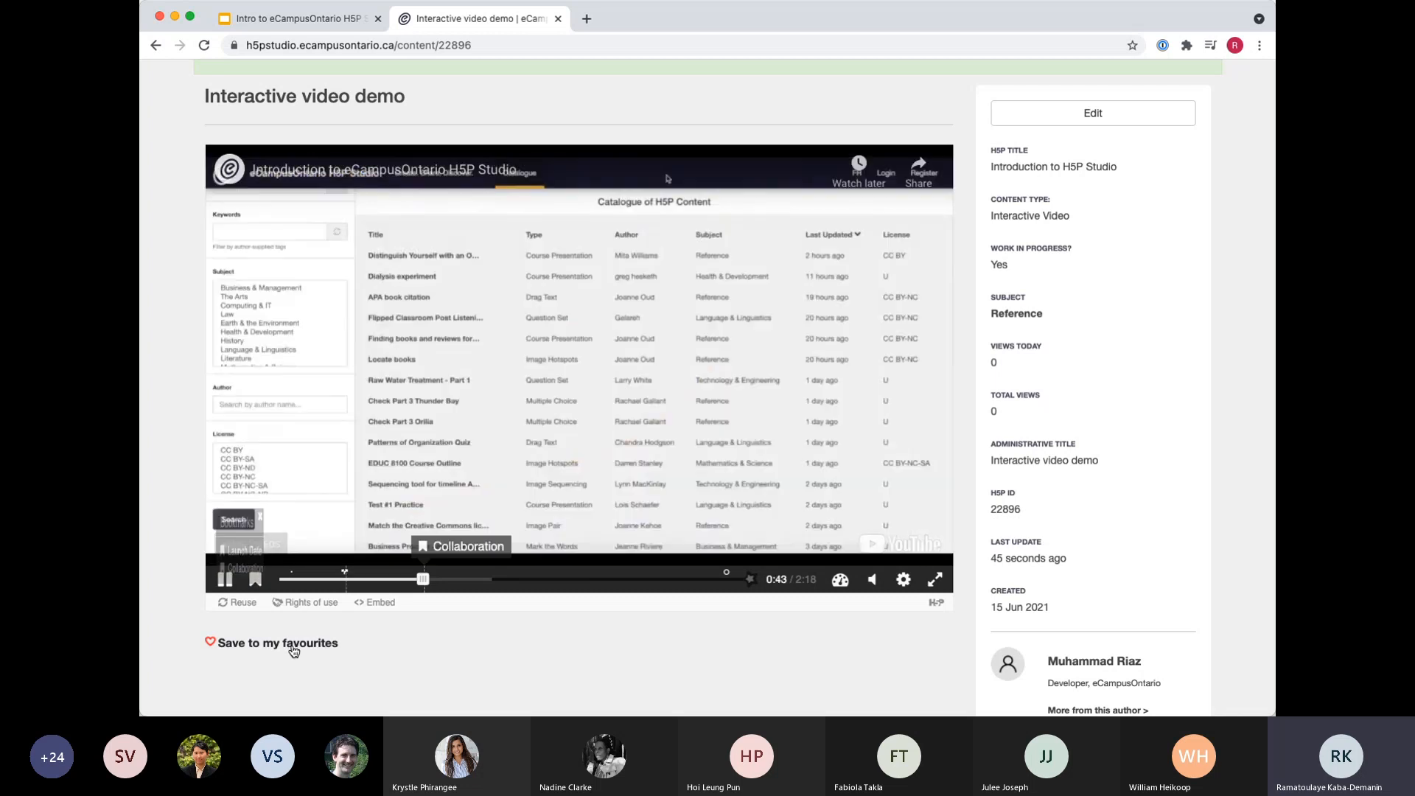
left_click(225, 580)
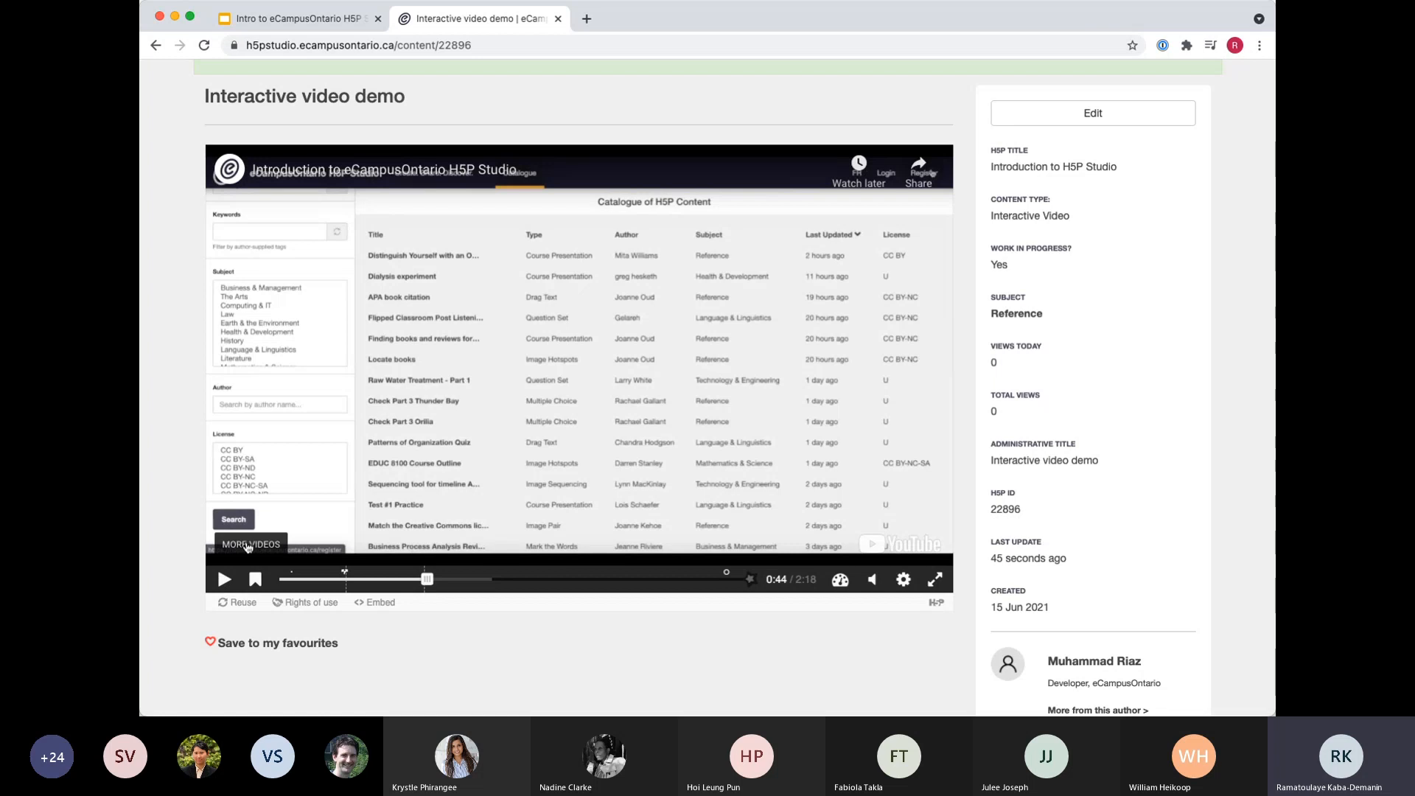
Test the bookmark list again by jumping to Launch Date and choosing Collaboration.
left_click(255, 580)
left_click(258, 529)
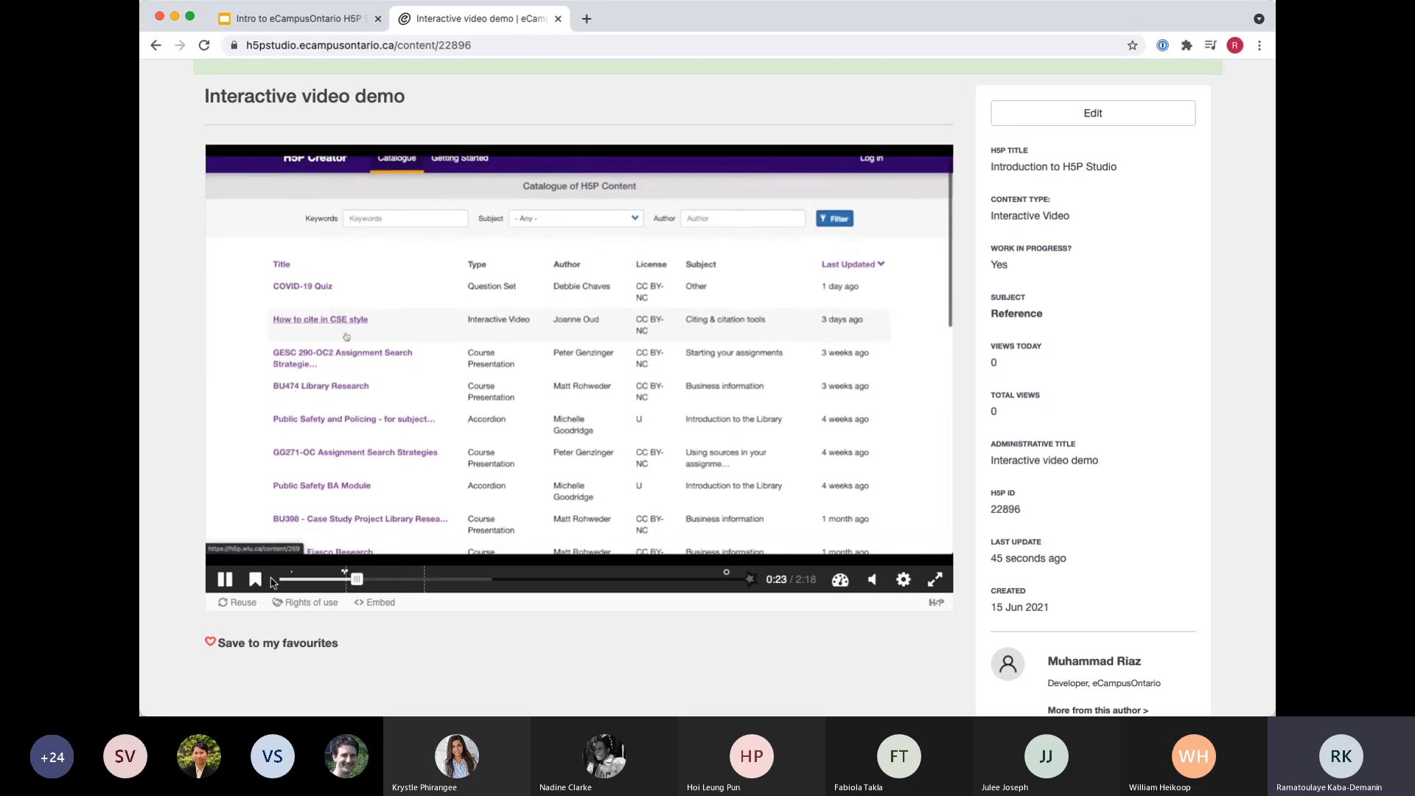
left_click(256, 580)
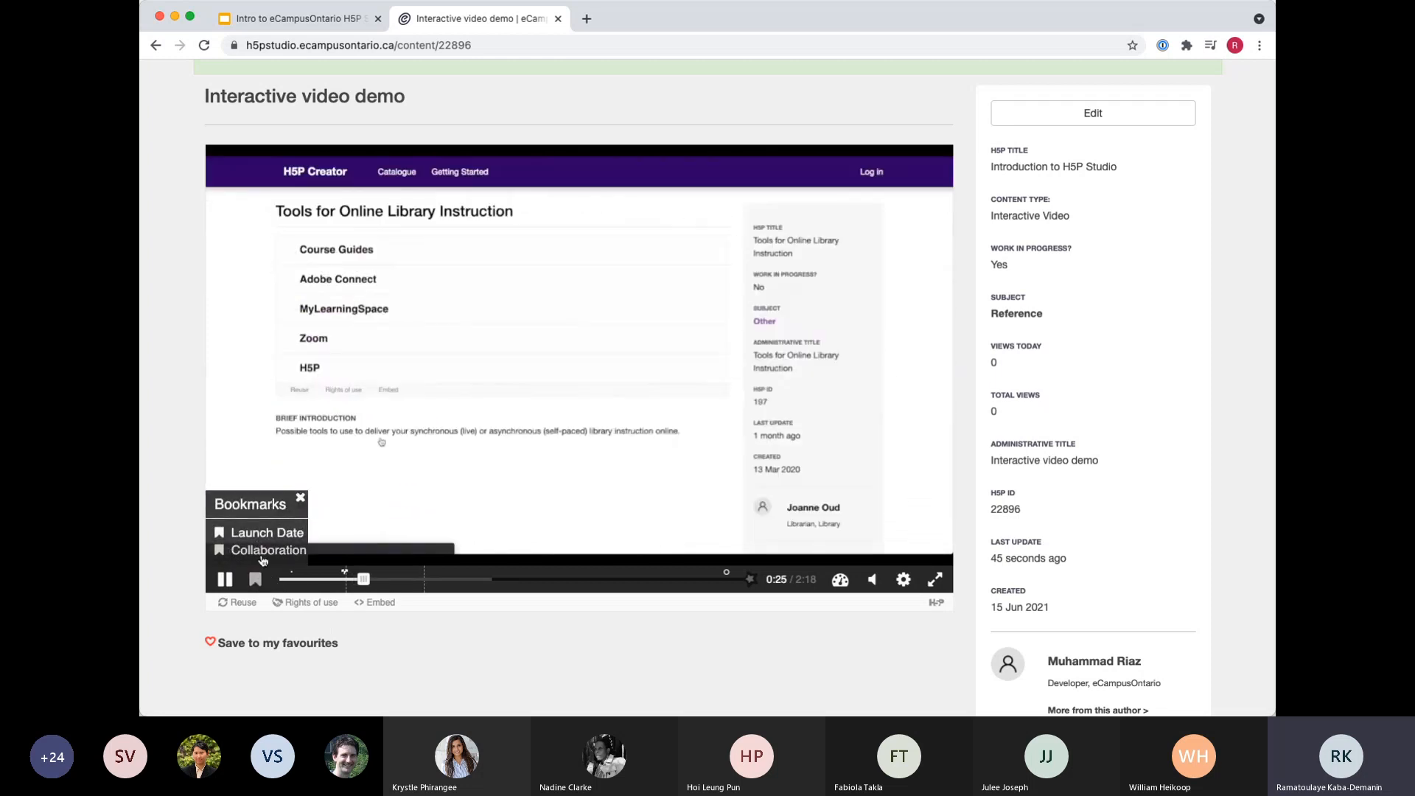
left_click(260, 552)
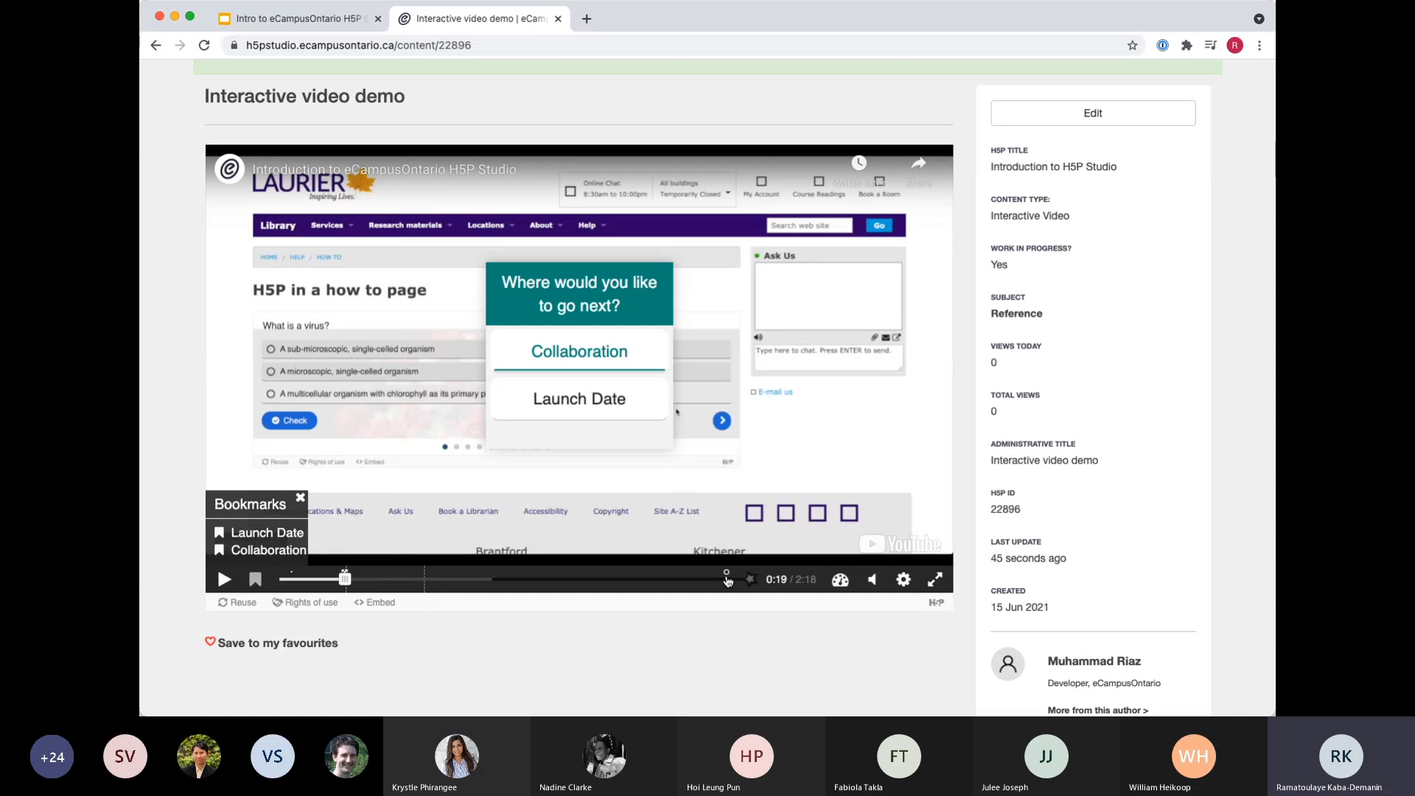
Jump to the summary task marker at 2:15 in the demo video and open its summary dialog.
left_click(727, 580)
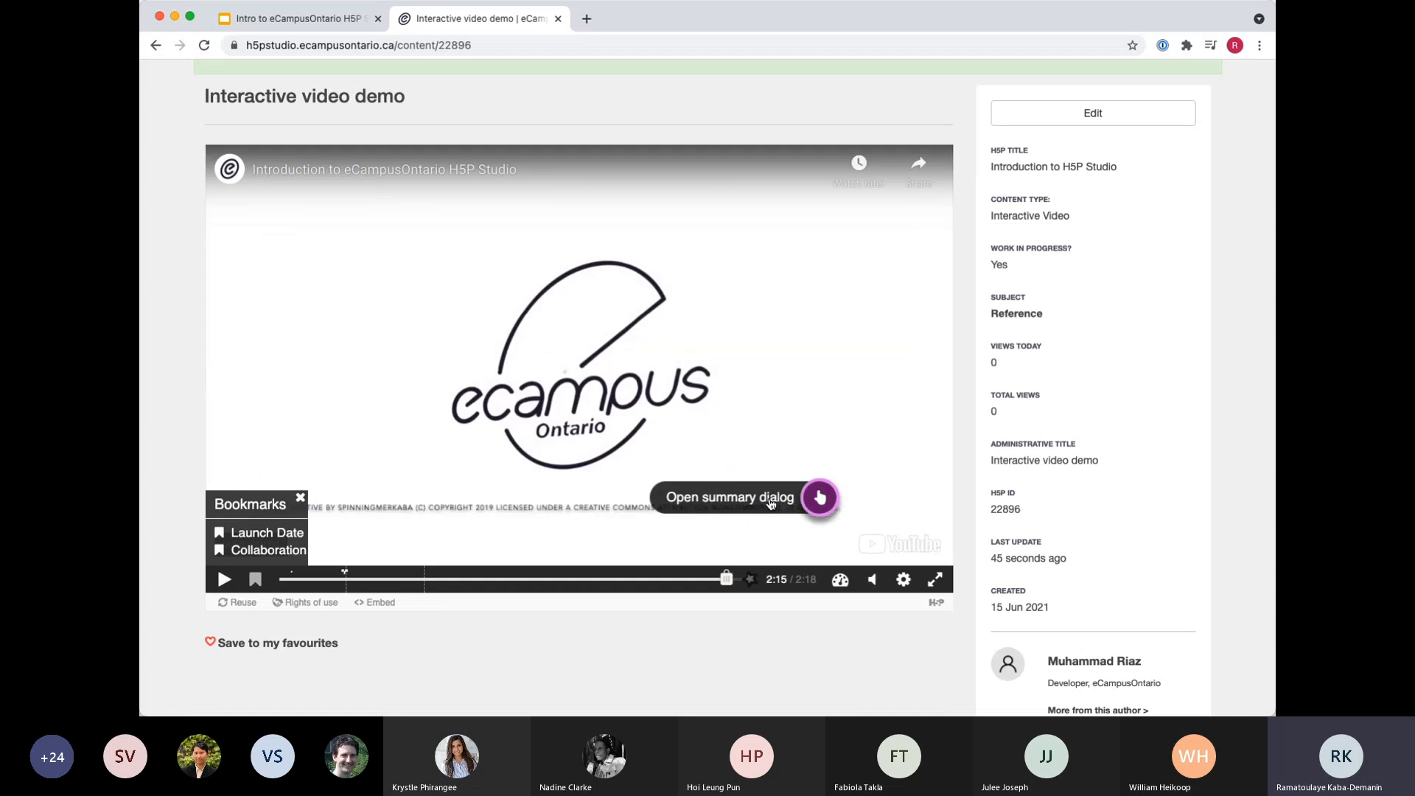
left_click(770, 503)
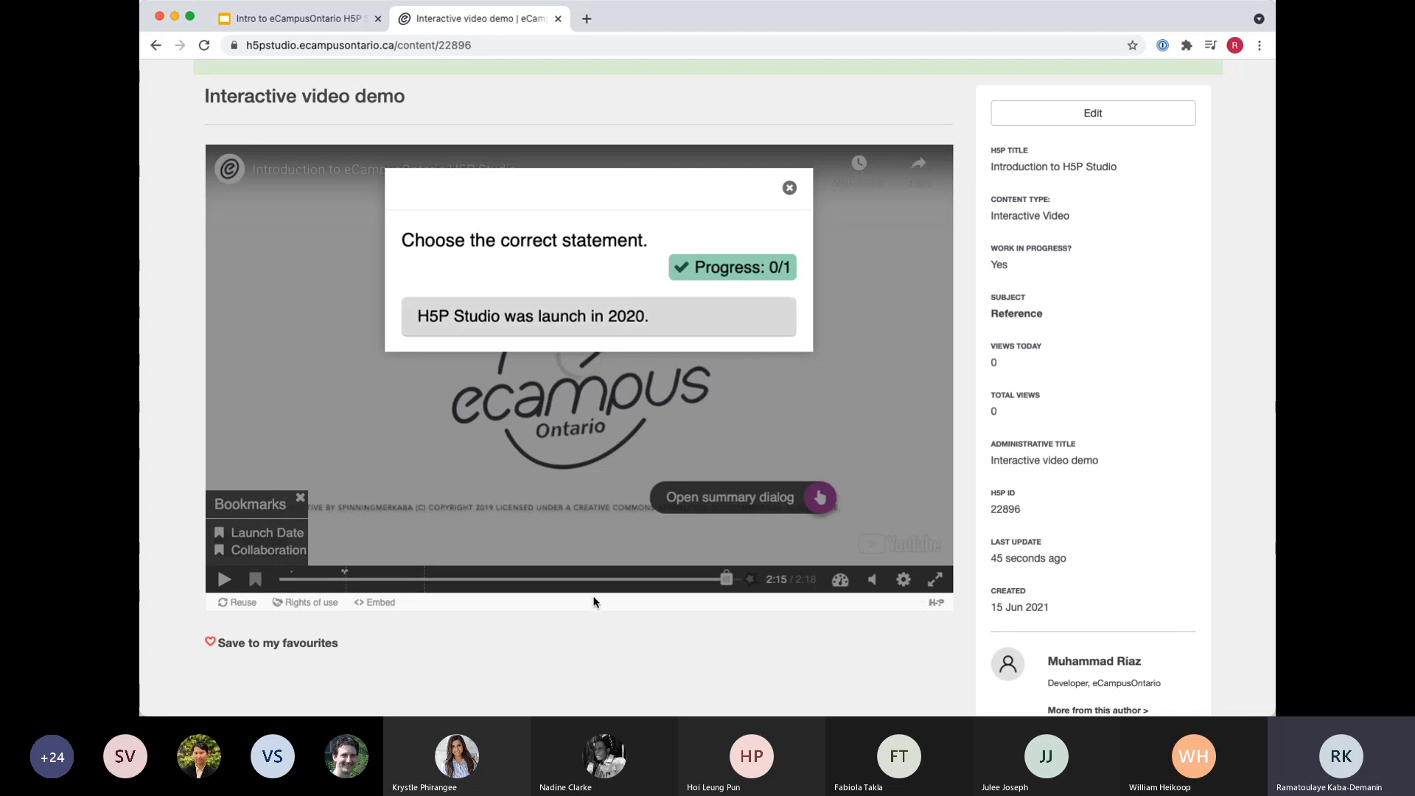
View the demo video's Reuse Content options and its Rights of use information, closing each dialog.
scroll(594, 602, "down", 3)
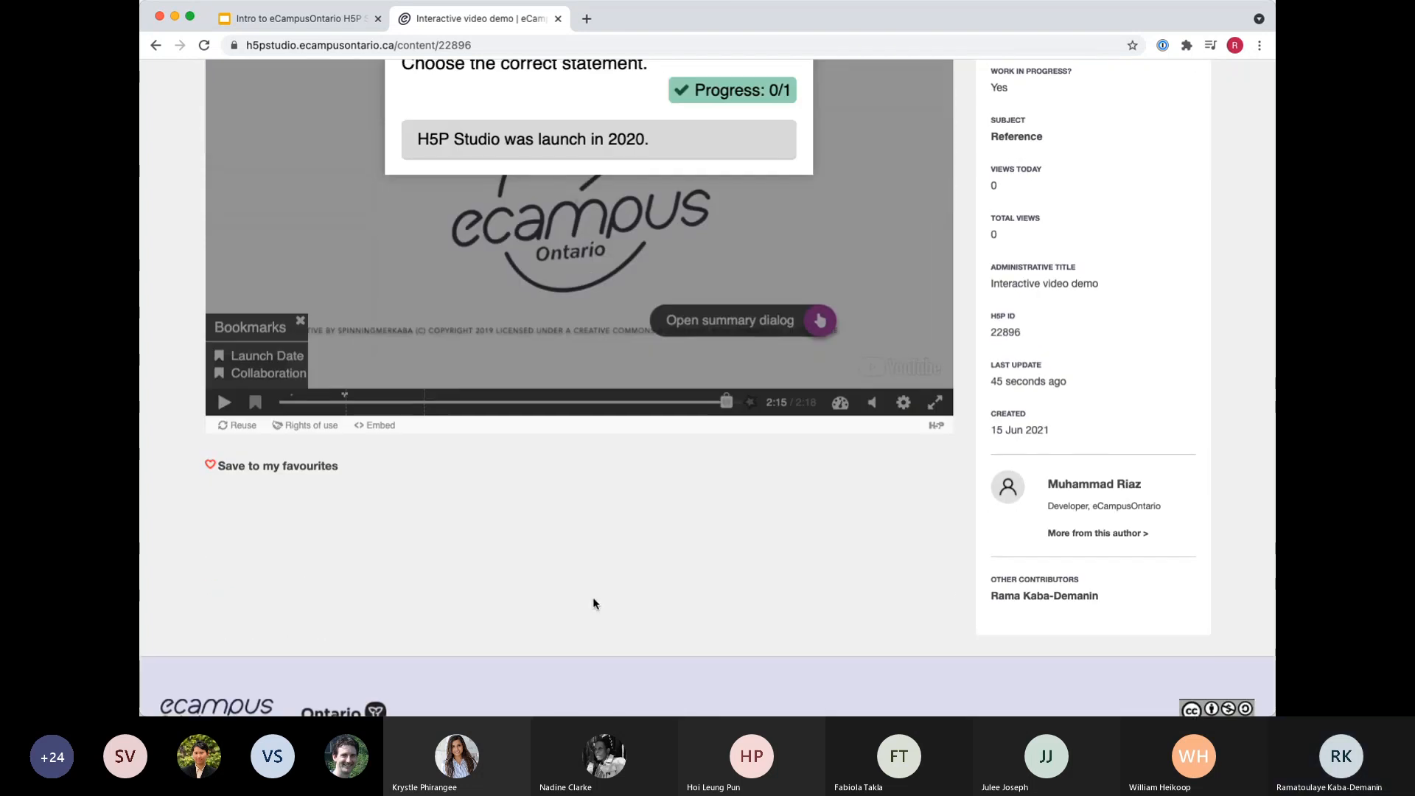
left_click(244, 423)
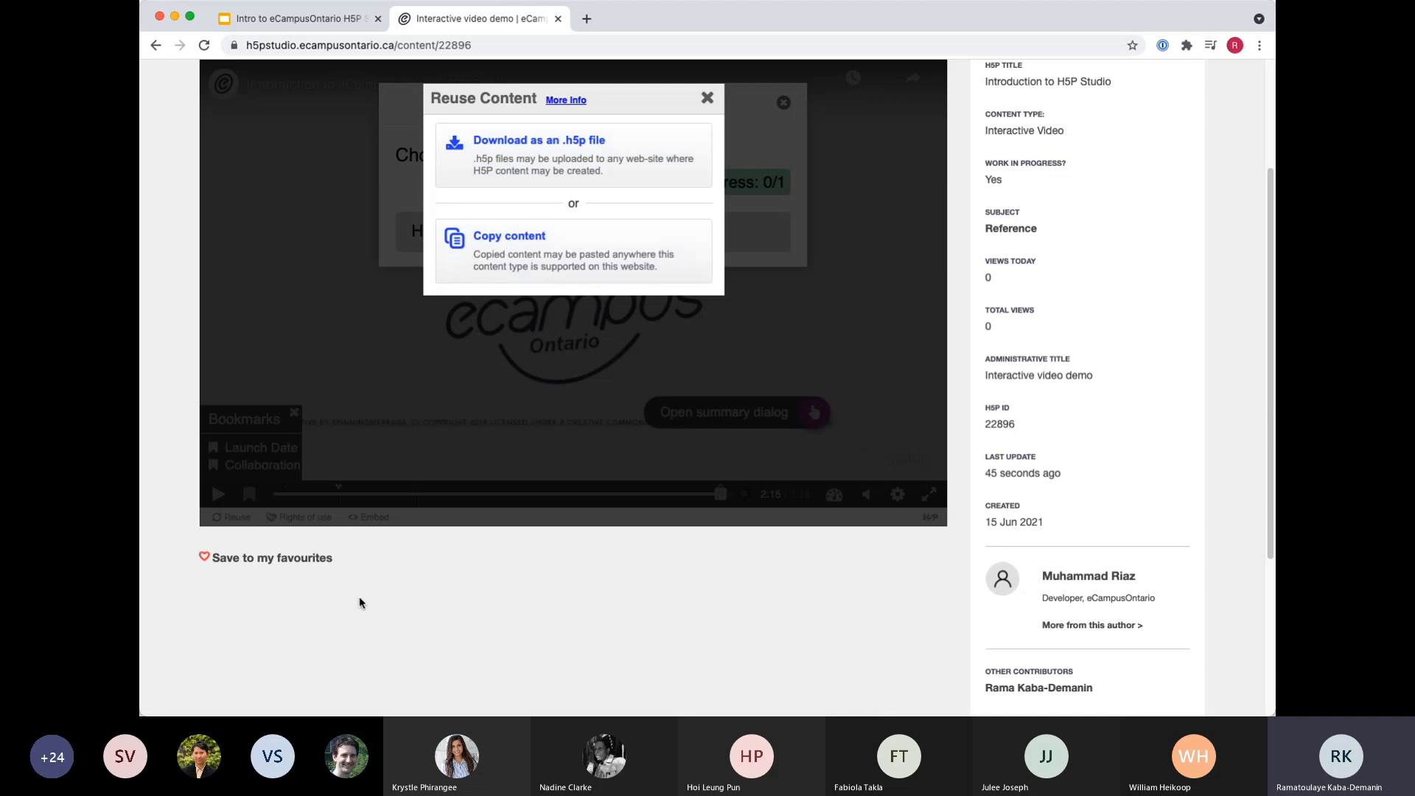
left_click(709, 98)
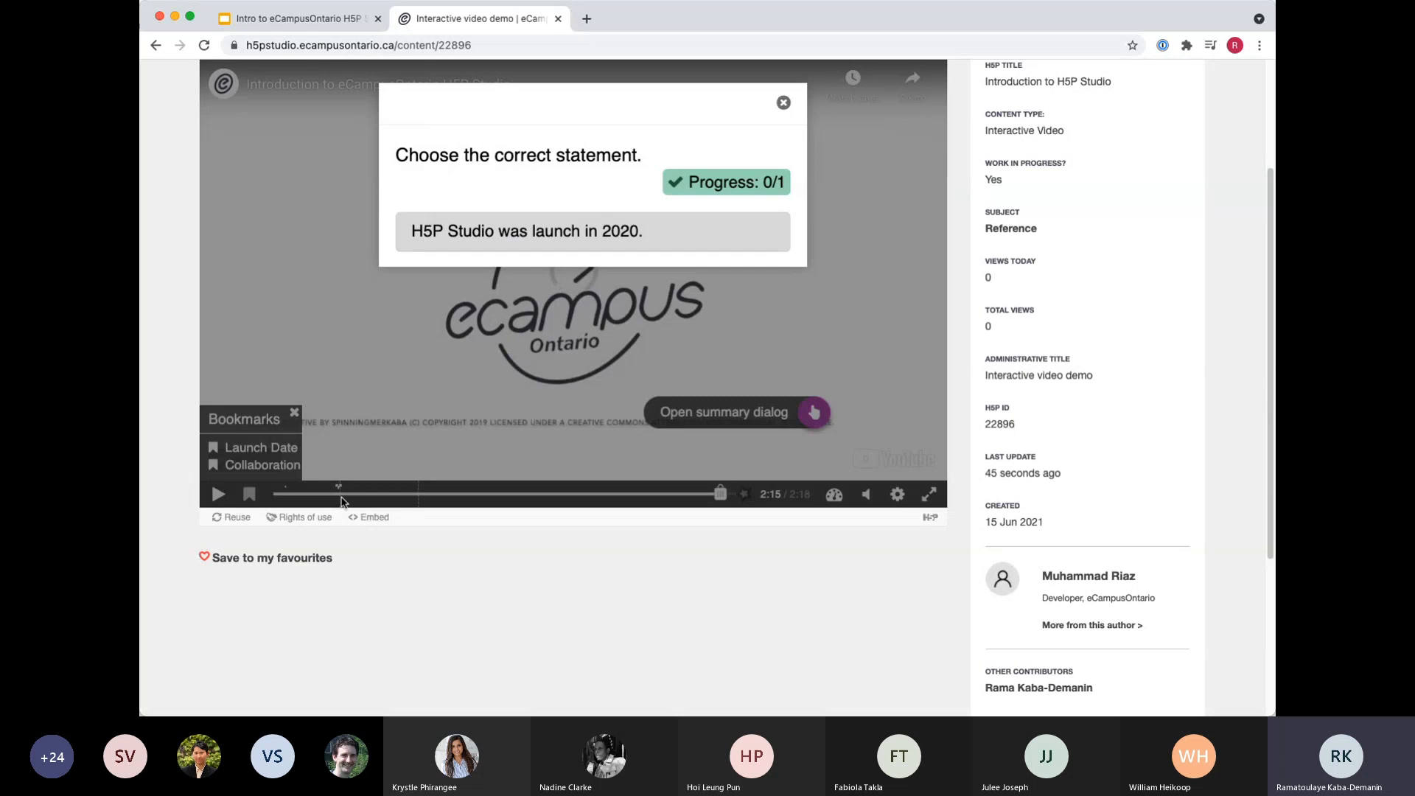
left_click(304, 517)
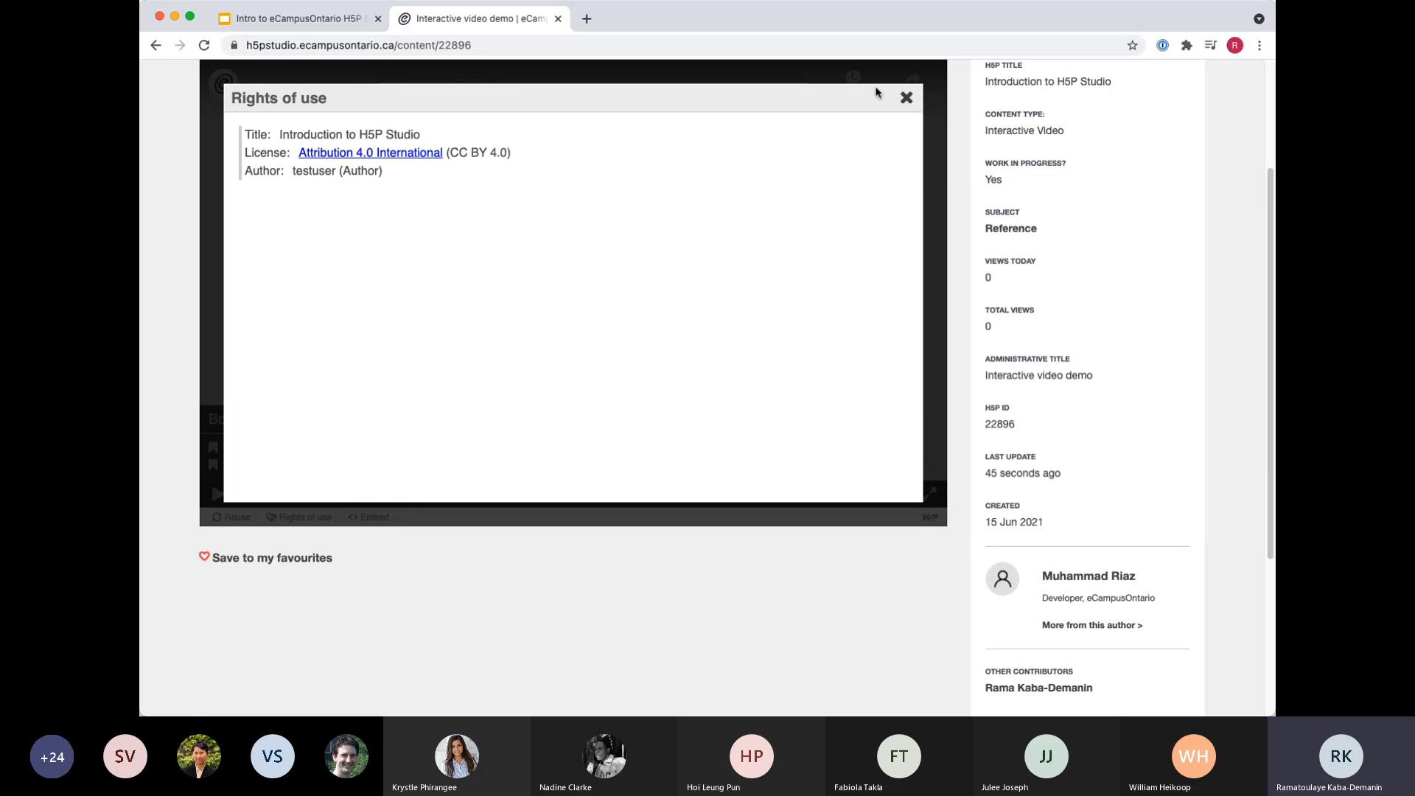
left_click(906, 98)
View the demo video's embed code including the advanced sizing script, and close the Embed dialog.
scroll(364, 559, "up", 3)
scroll(364, 559, "down", 2)
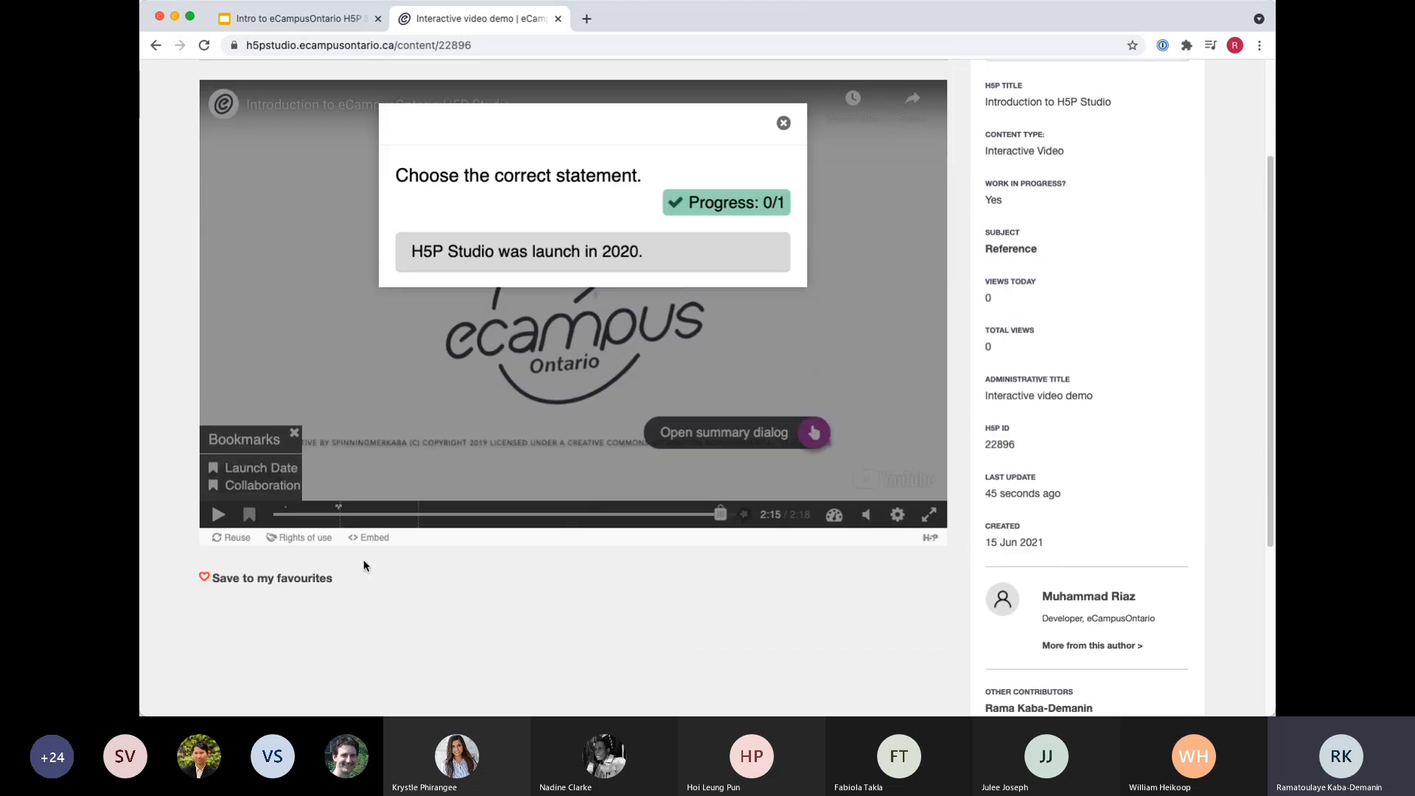
left_click(376, 537)
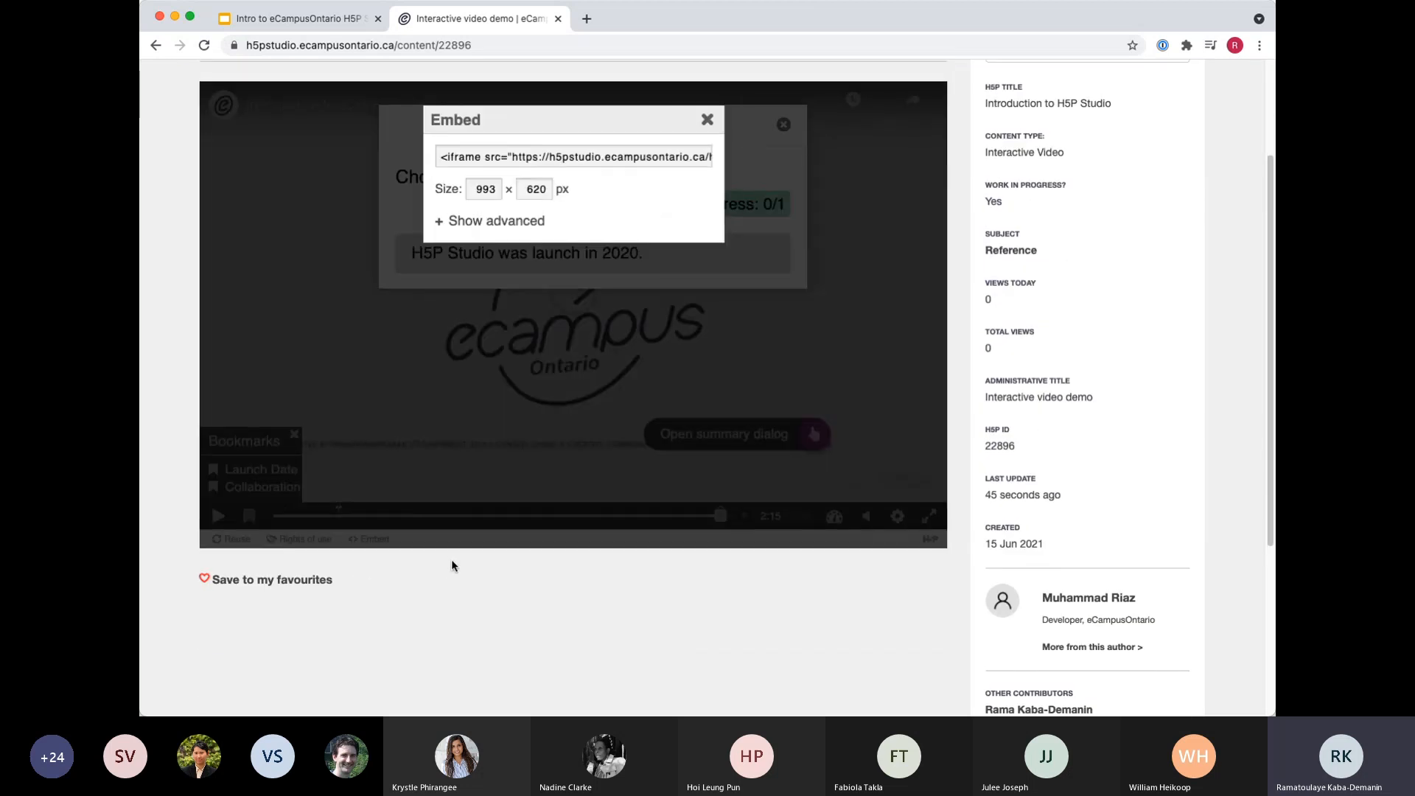
scroll(452, 560, "up", 1)
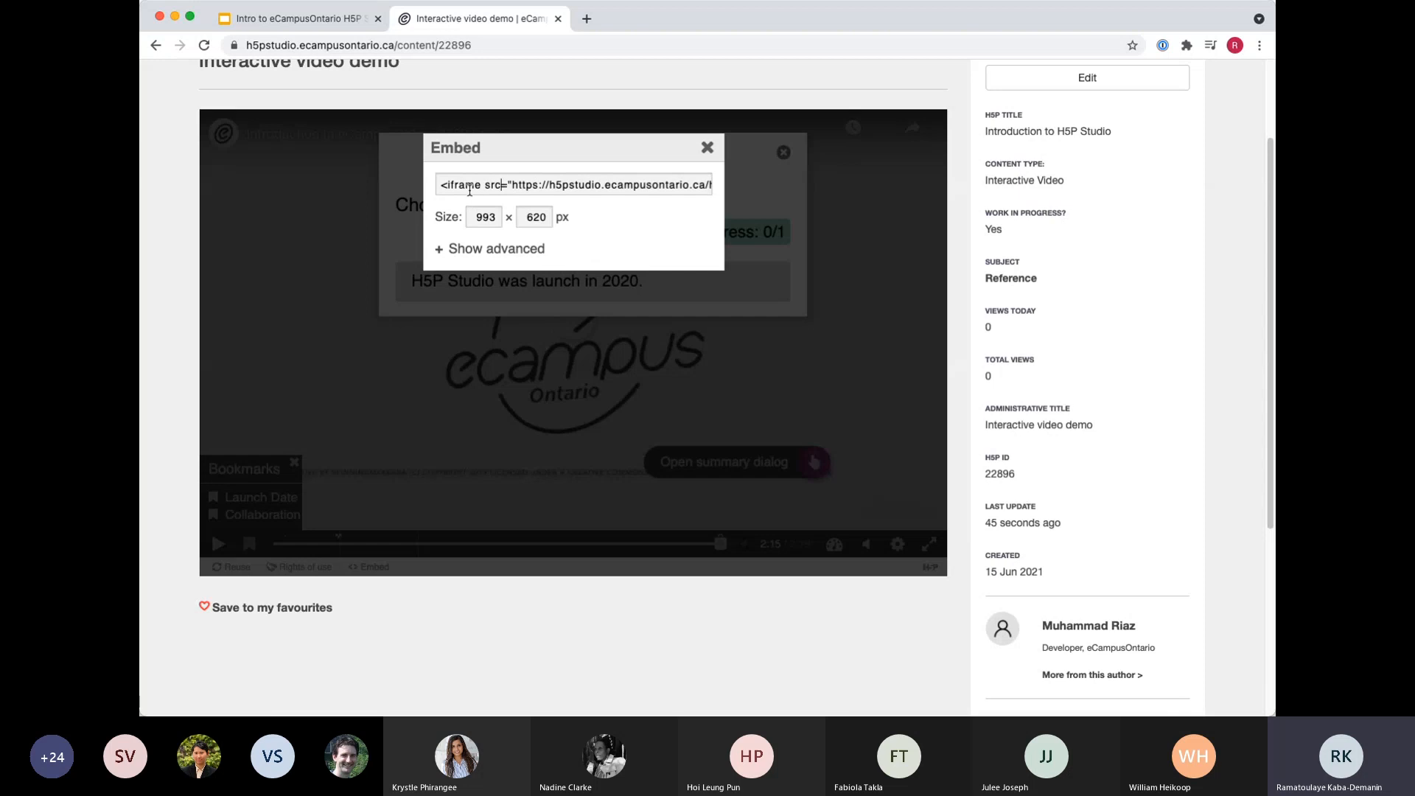
left_click(445, 252)
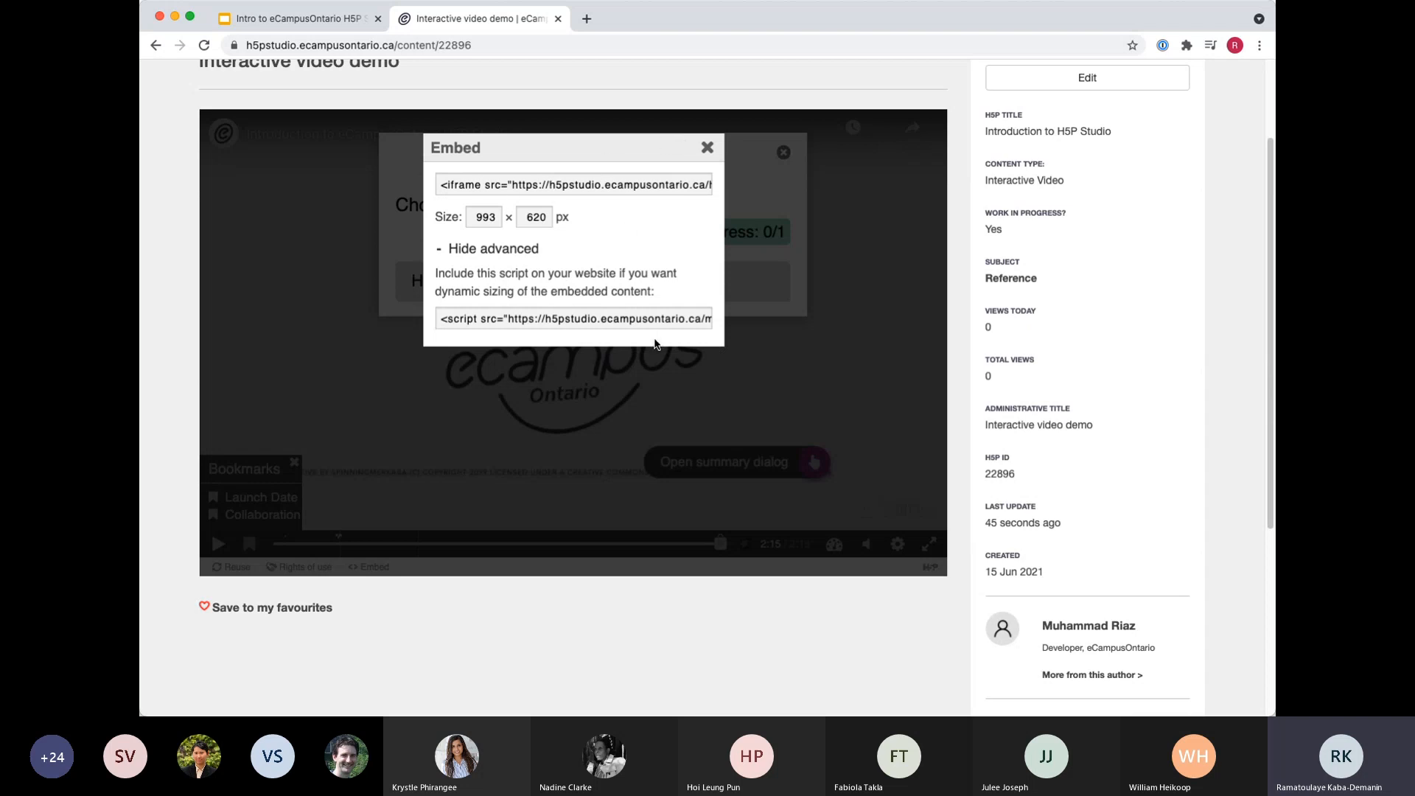
left_click(707, 148)
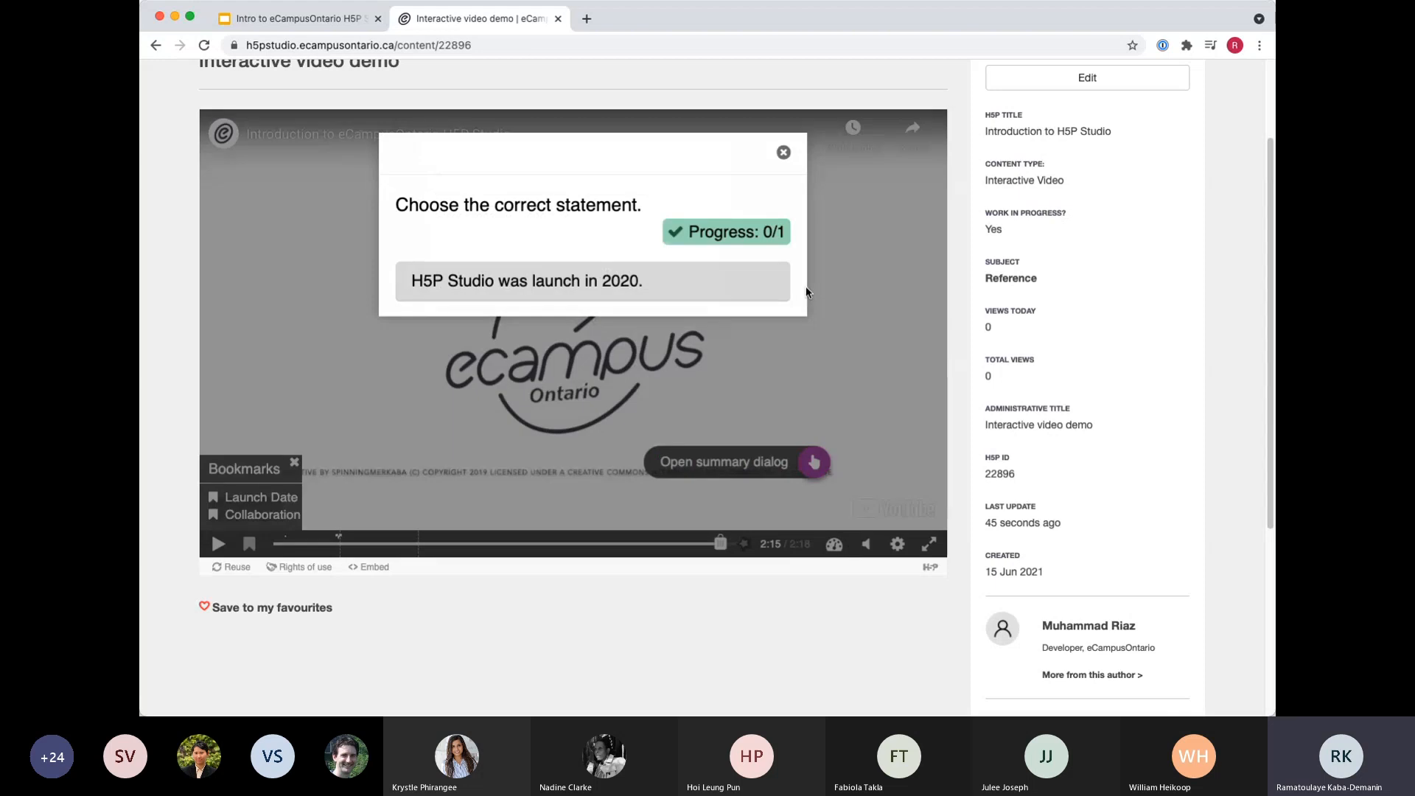
Switch to the Google Slides presentation, advance to the Interactive Video Examples slide and open the Mastering Zotero example.
left_click(293, 24)
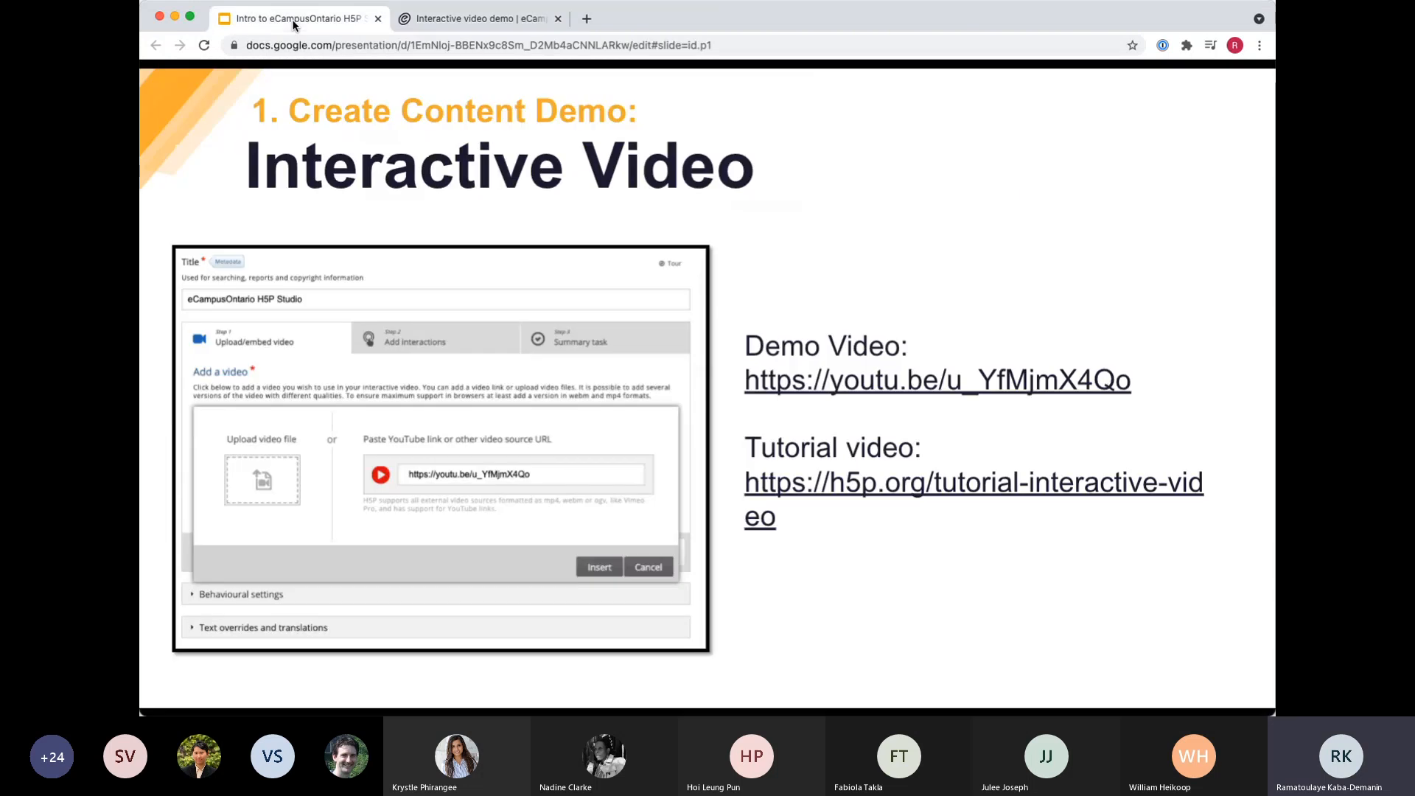
left_click(723, 432)
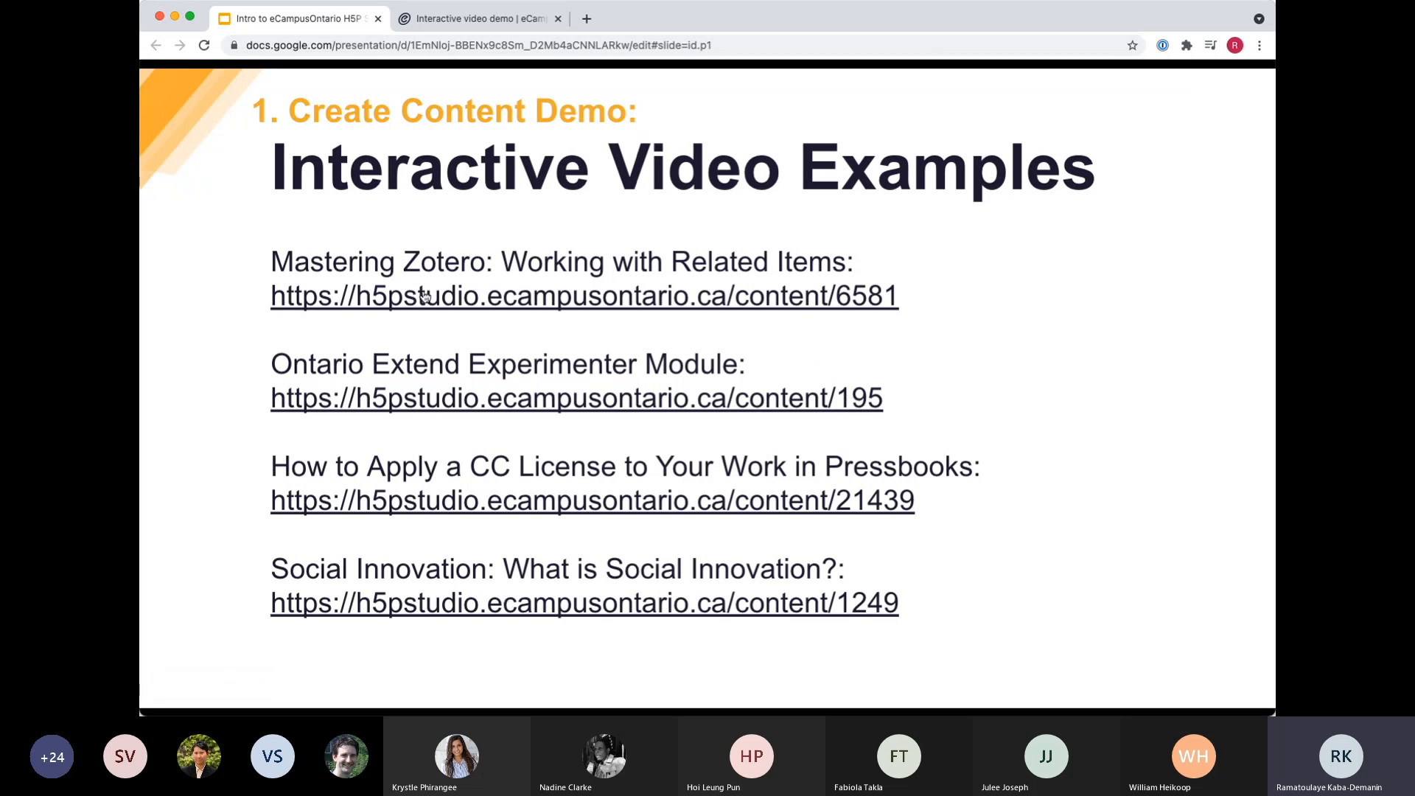
left_click(451, 298)
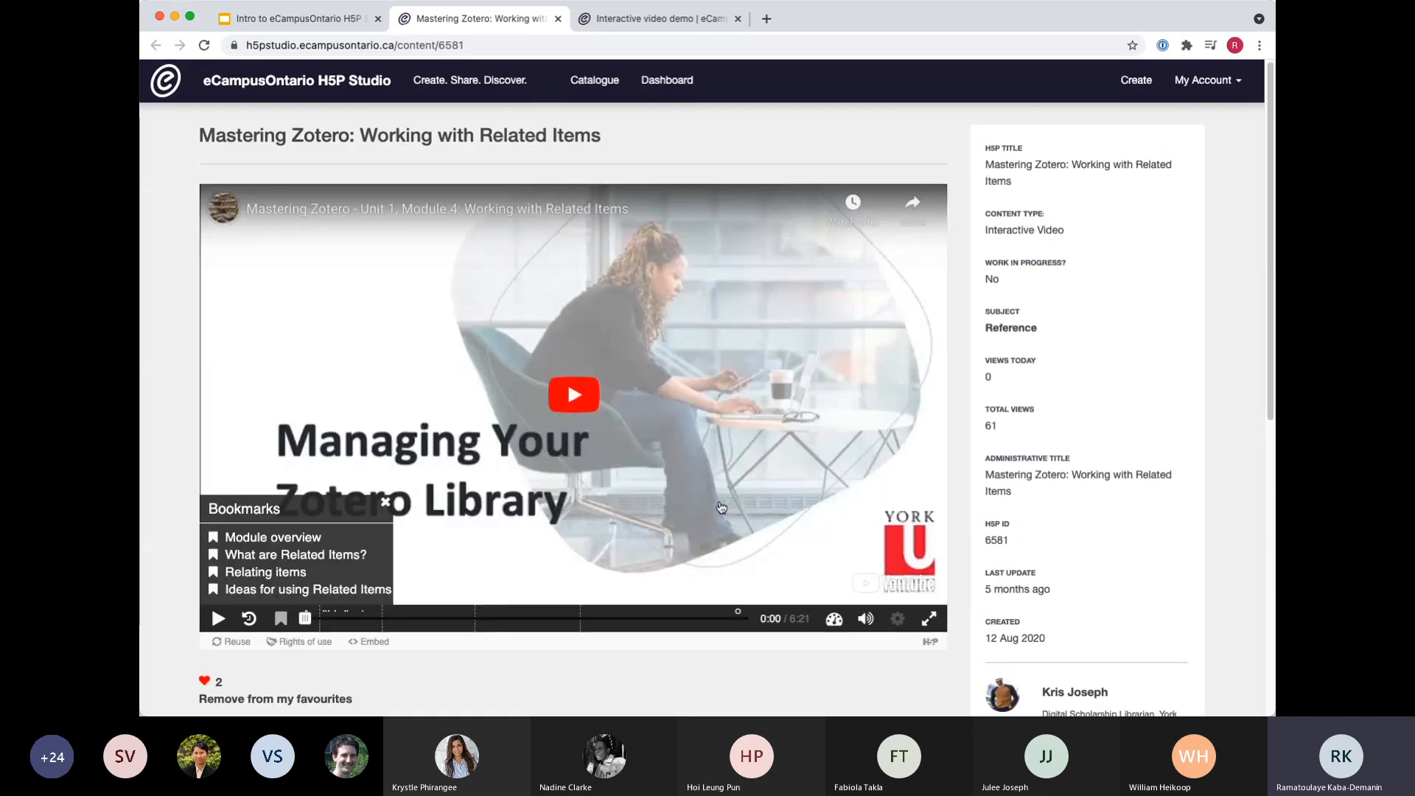
Skip through the Mastering Zotero video to 1:05, 2:26 and the summary task near its end, and mute the sound.
scroll(605, 558, "down", 2)
scroll(605, 558, "up", 1)
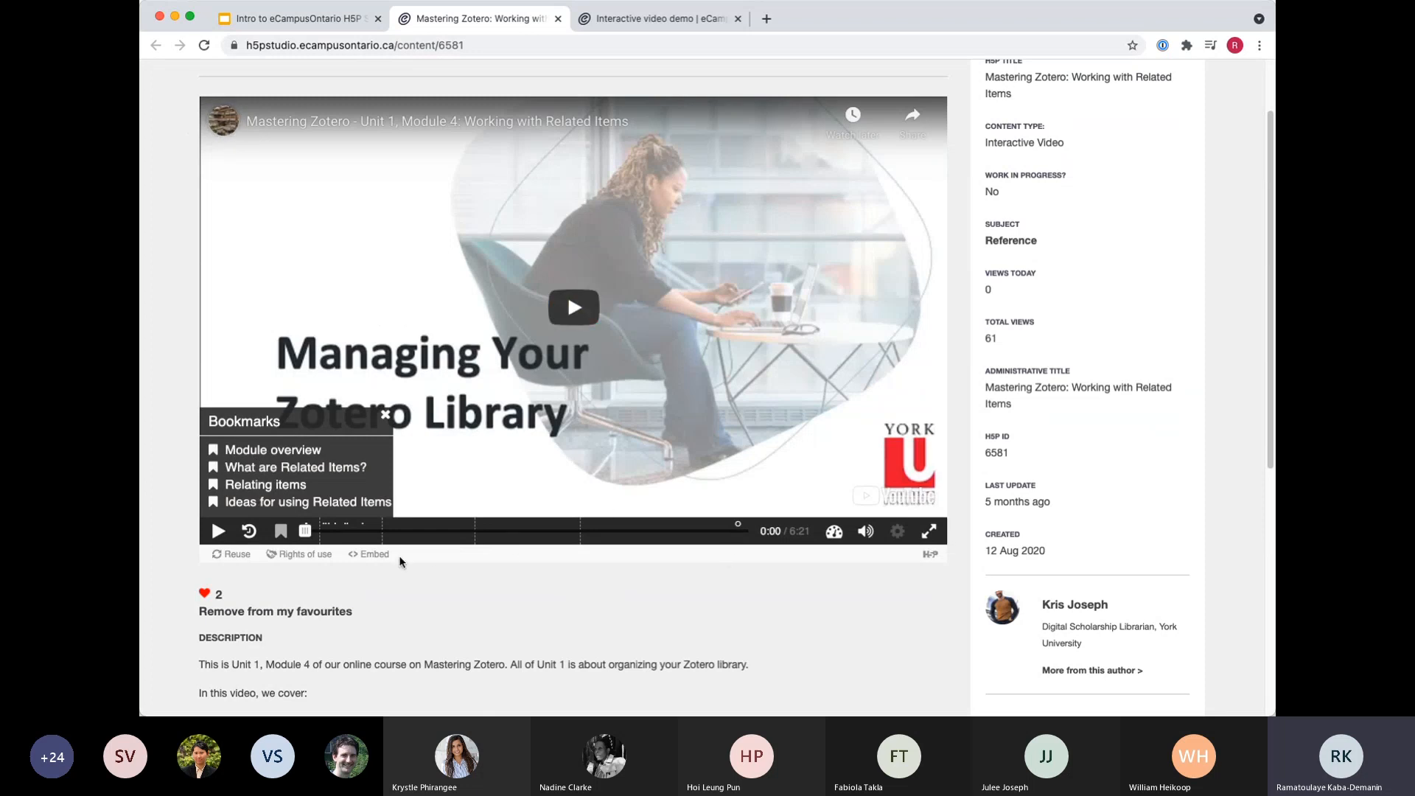
left_click(391, 531)
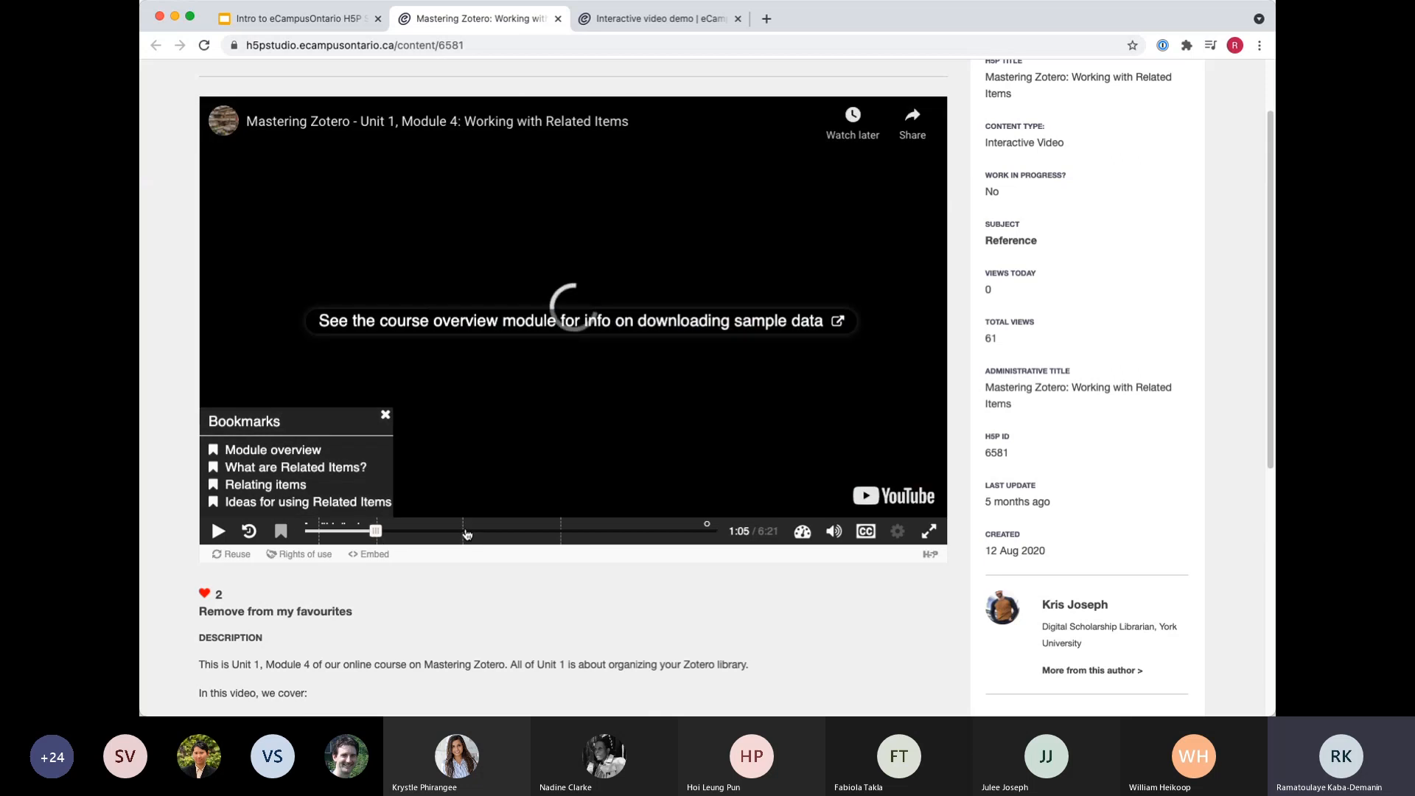
left_click(466, 531)
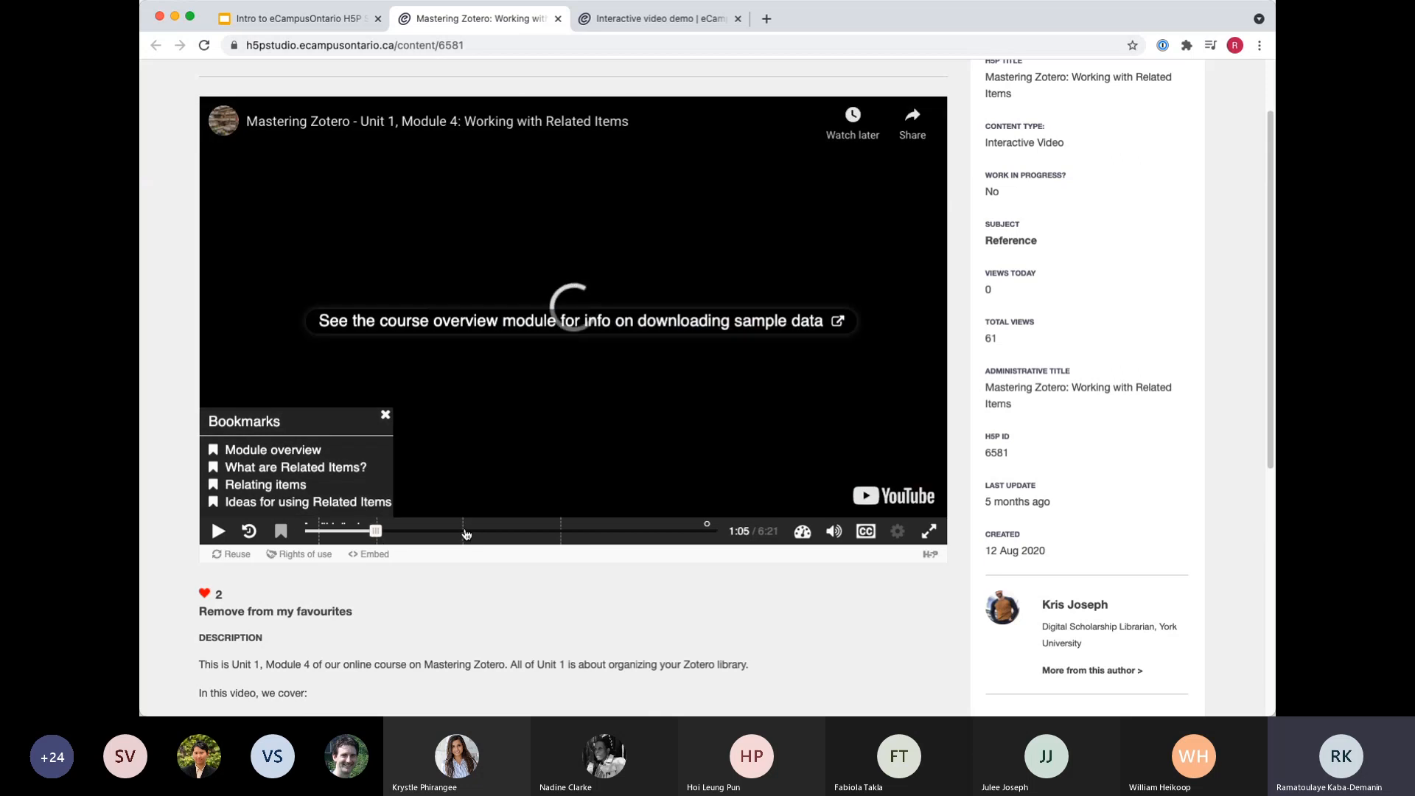
left_click(707, 531)
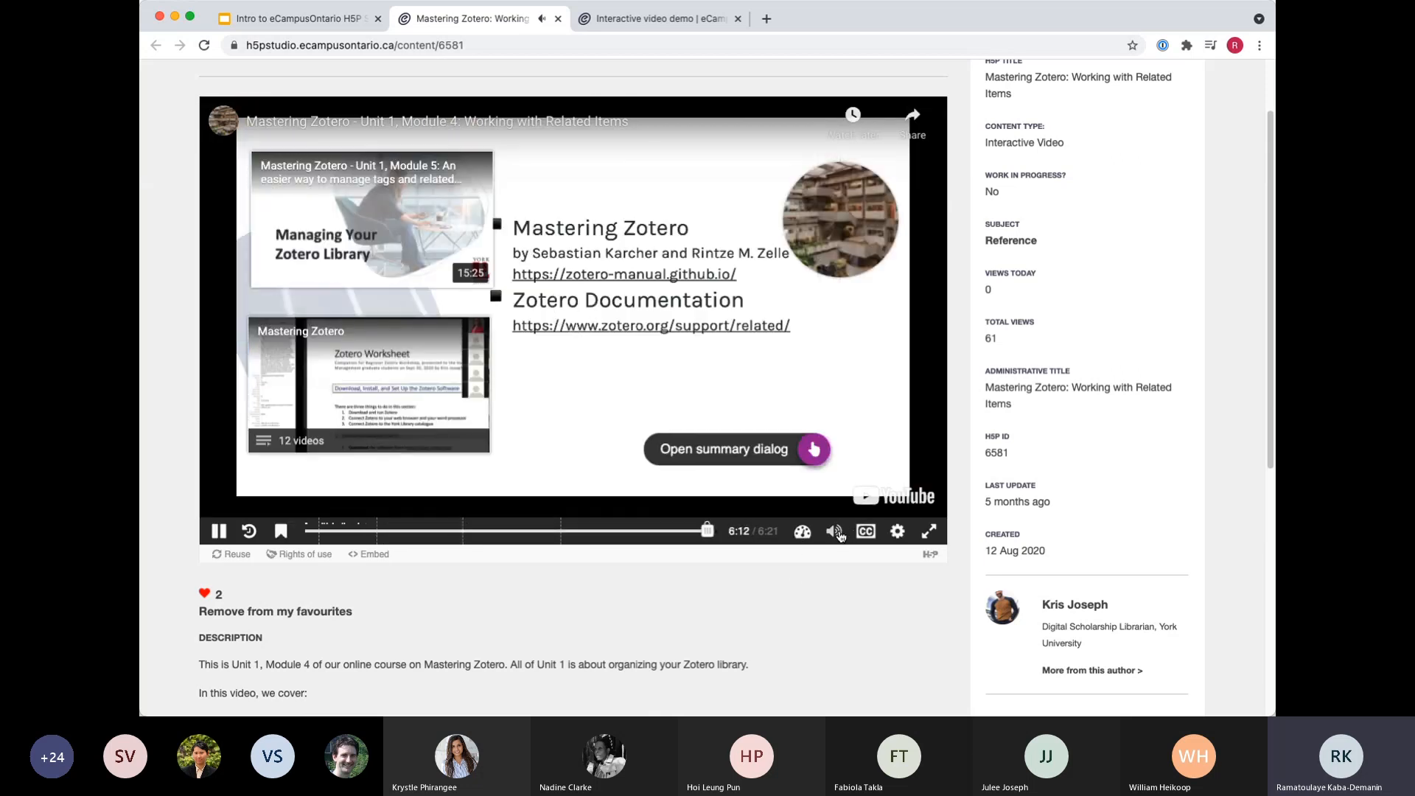
left_click(834, 532)
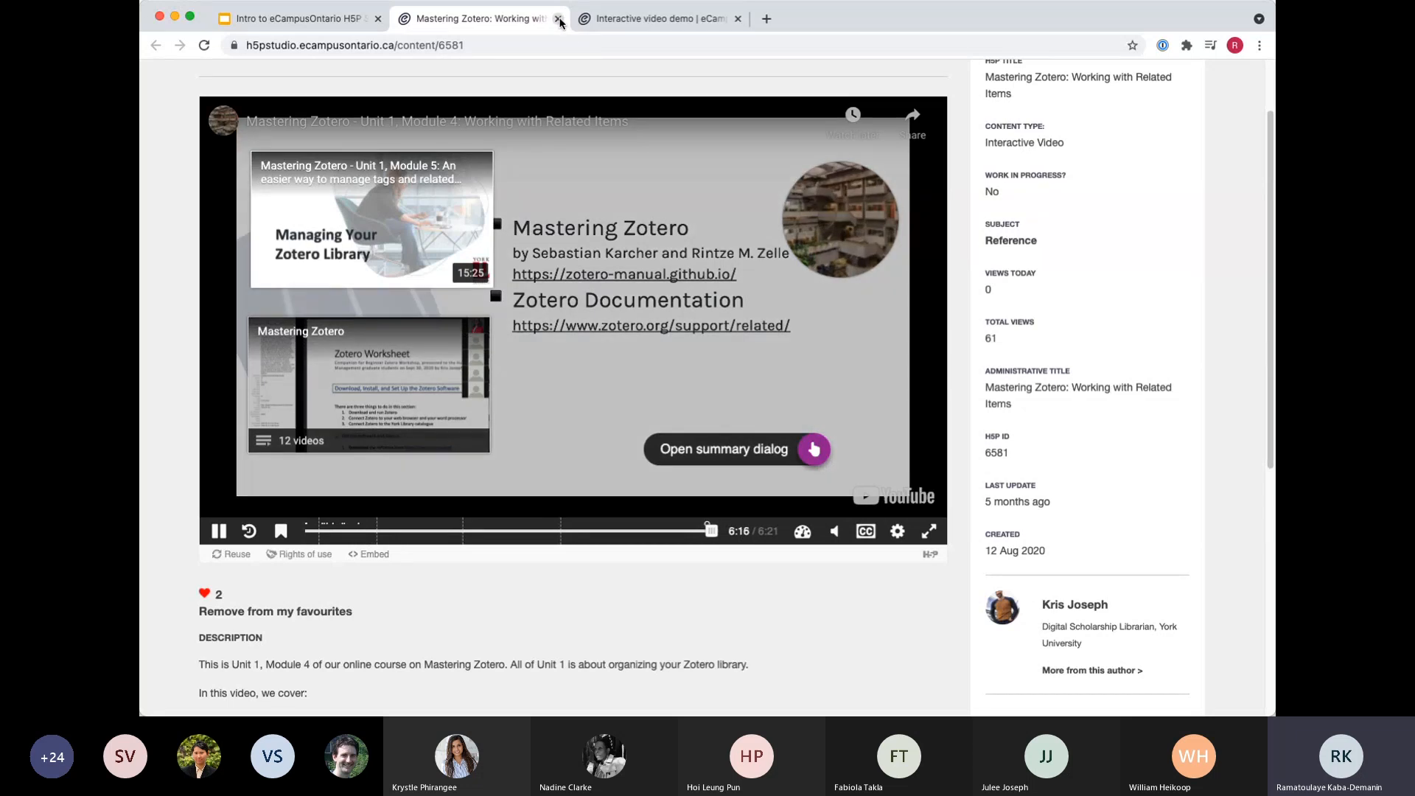
Return to the Google Slides examples, open How to Apply a CC License to Your Work in Pressbooks and start reading the book.
left_click(301, 22)
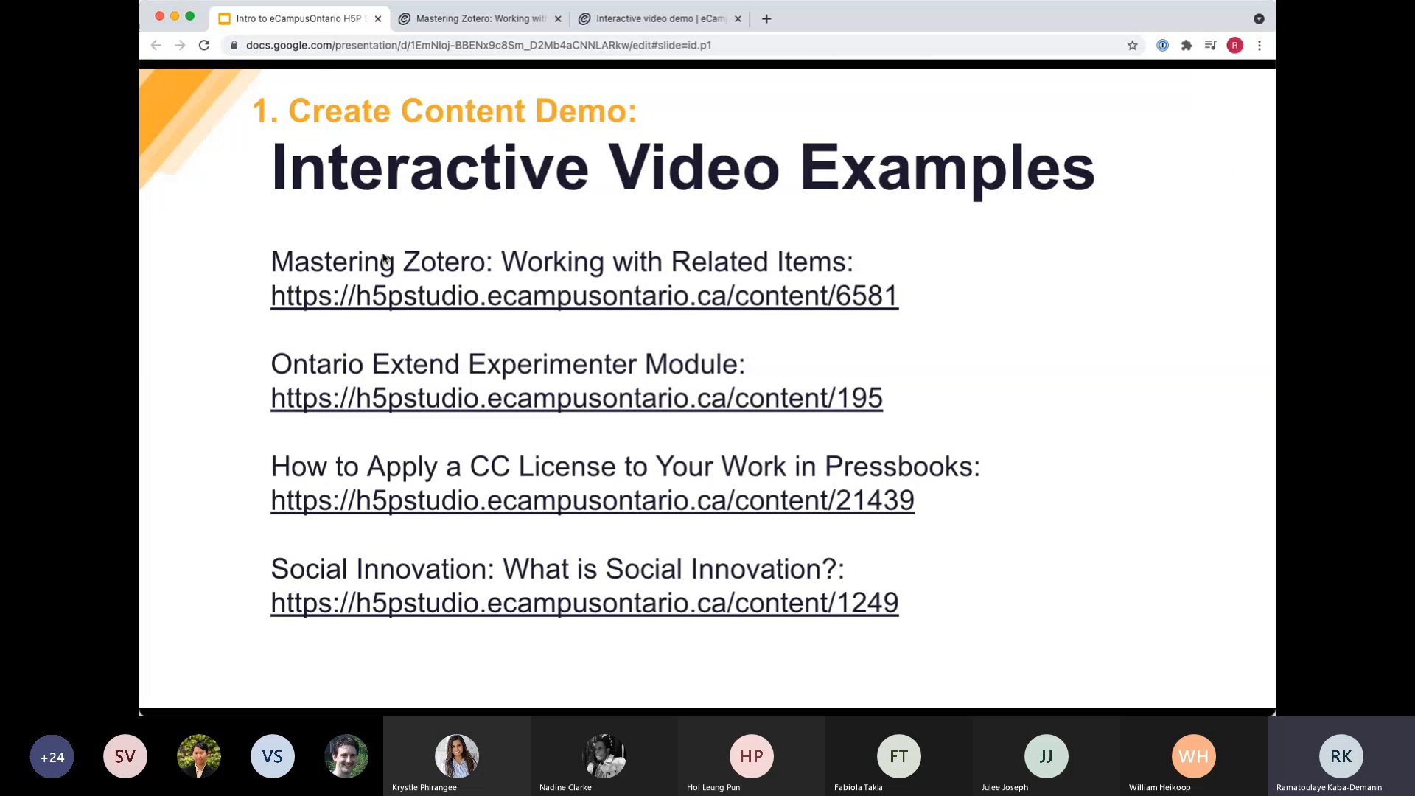
left_click(432, 504)
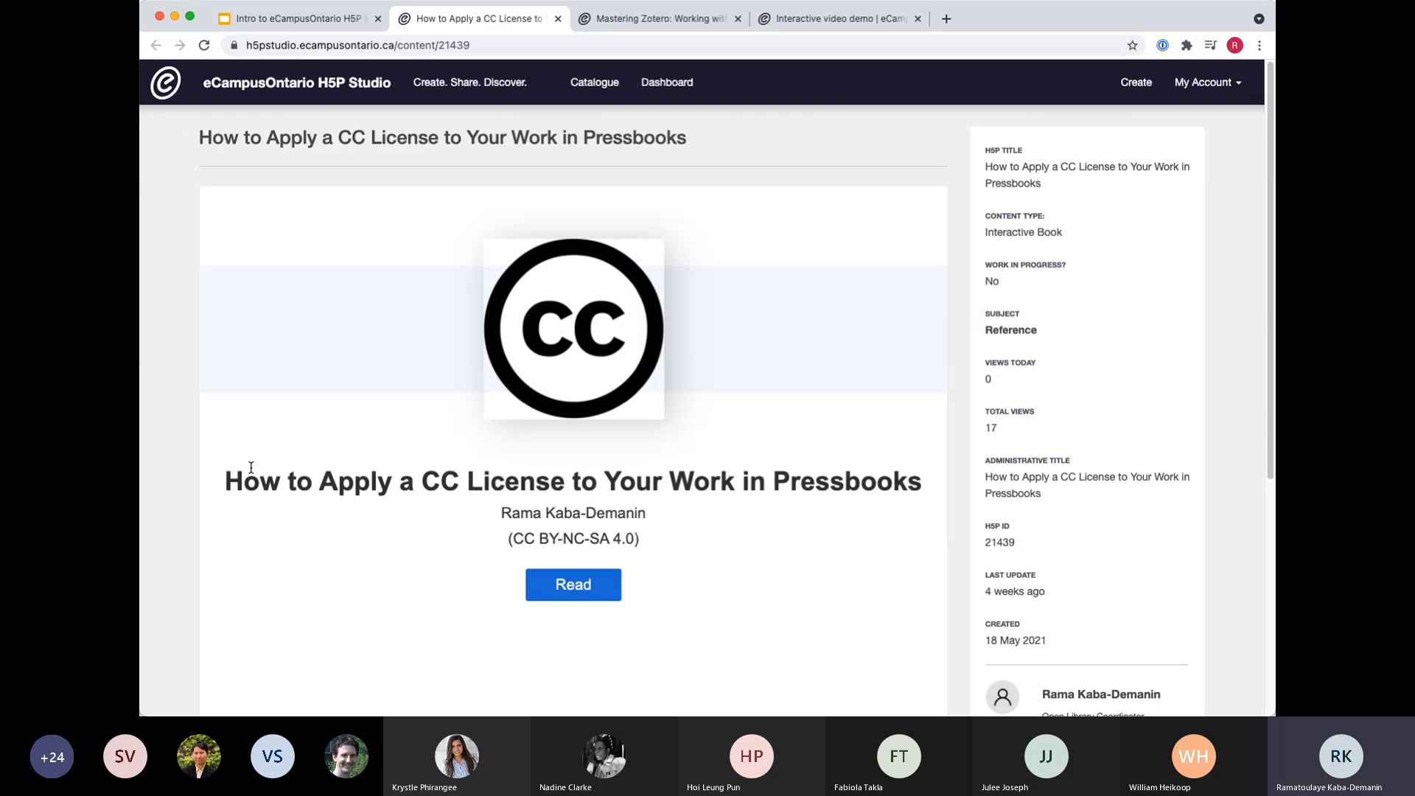
scroll(250, 469, "down", 5)
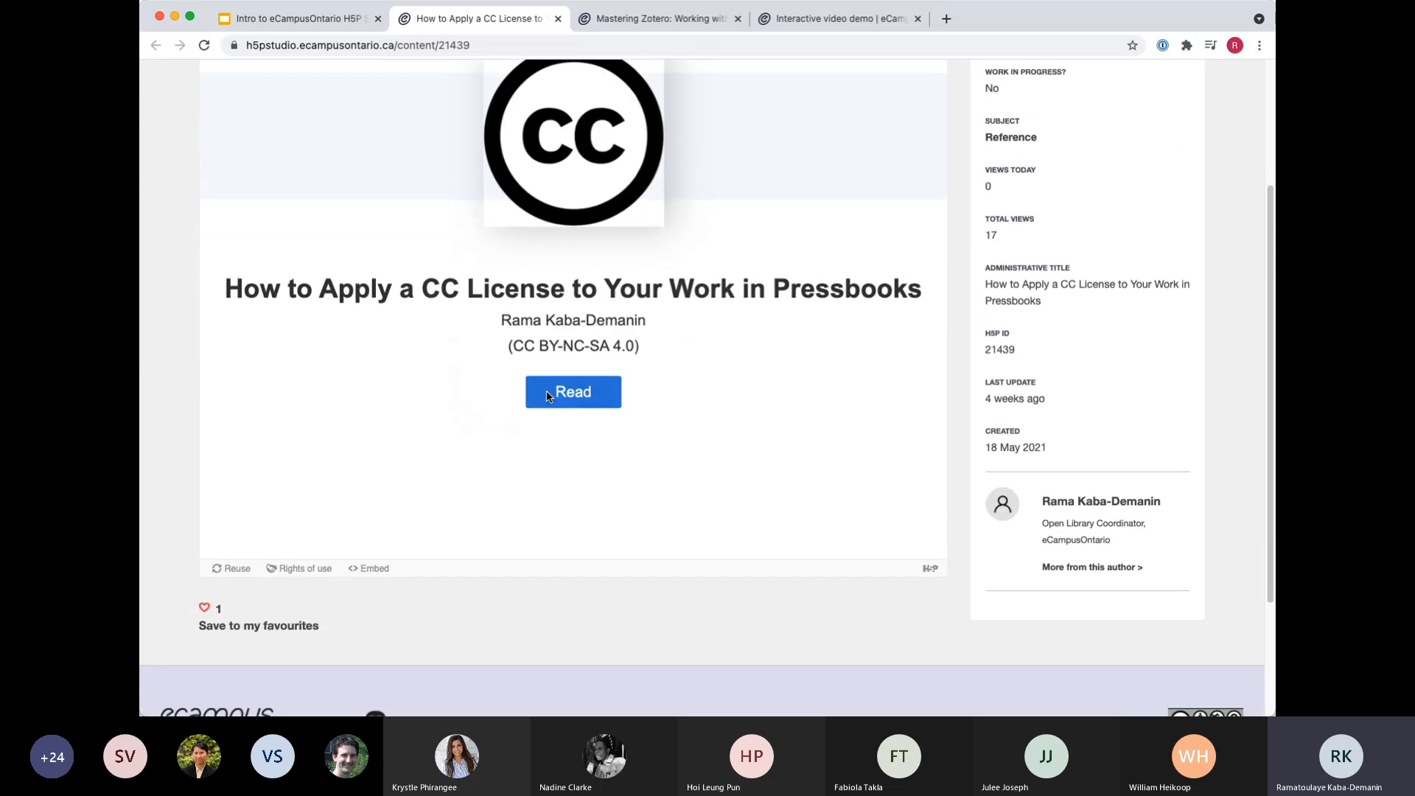
left_click(547, 396)
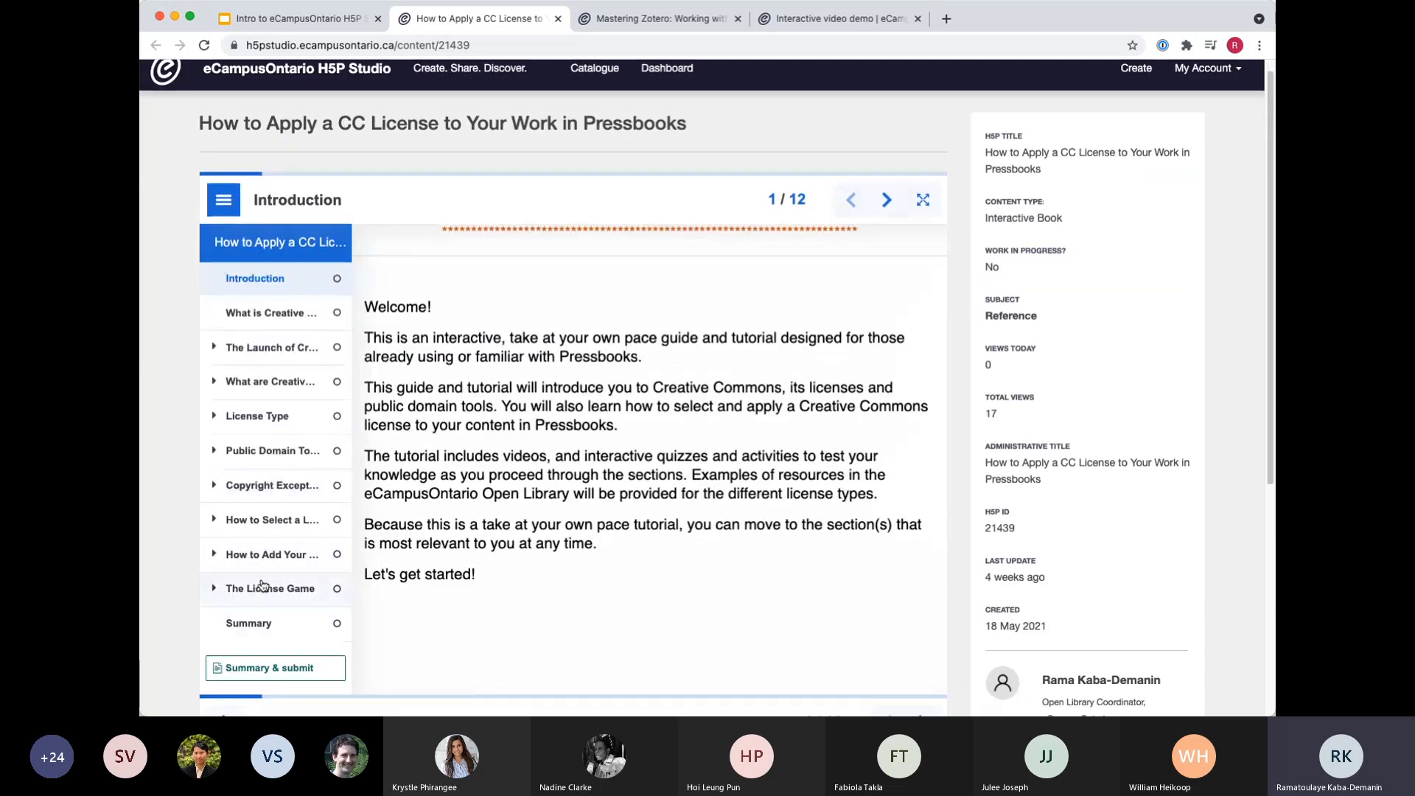
Browse the book's How to Select a License and How to Add Your License in Pressbooks chapters.
left_click(263, 529)
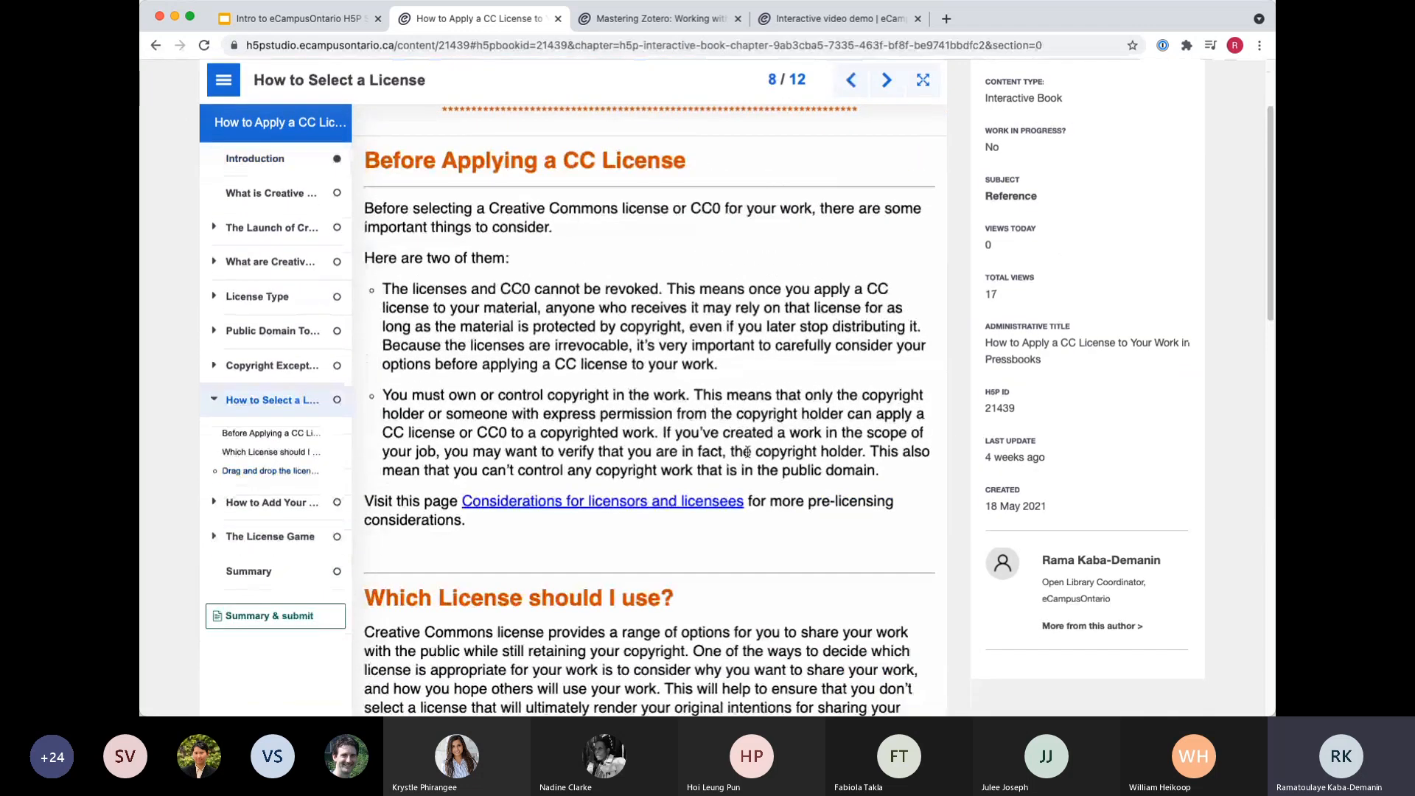
scroll(747, 452, "down", 15)
scroll(592, 487, "up", 17)
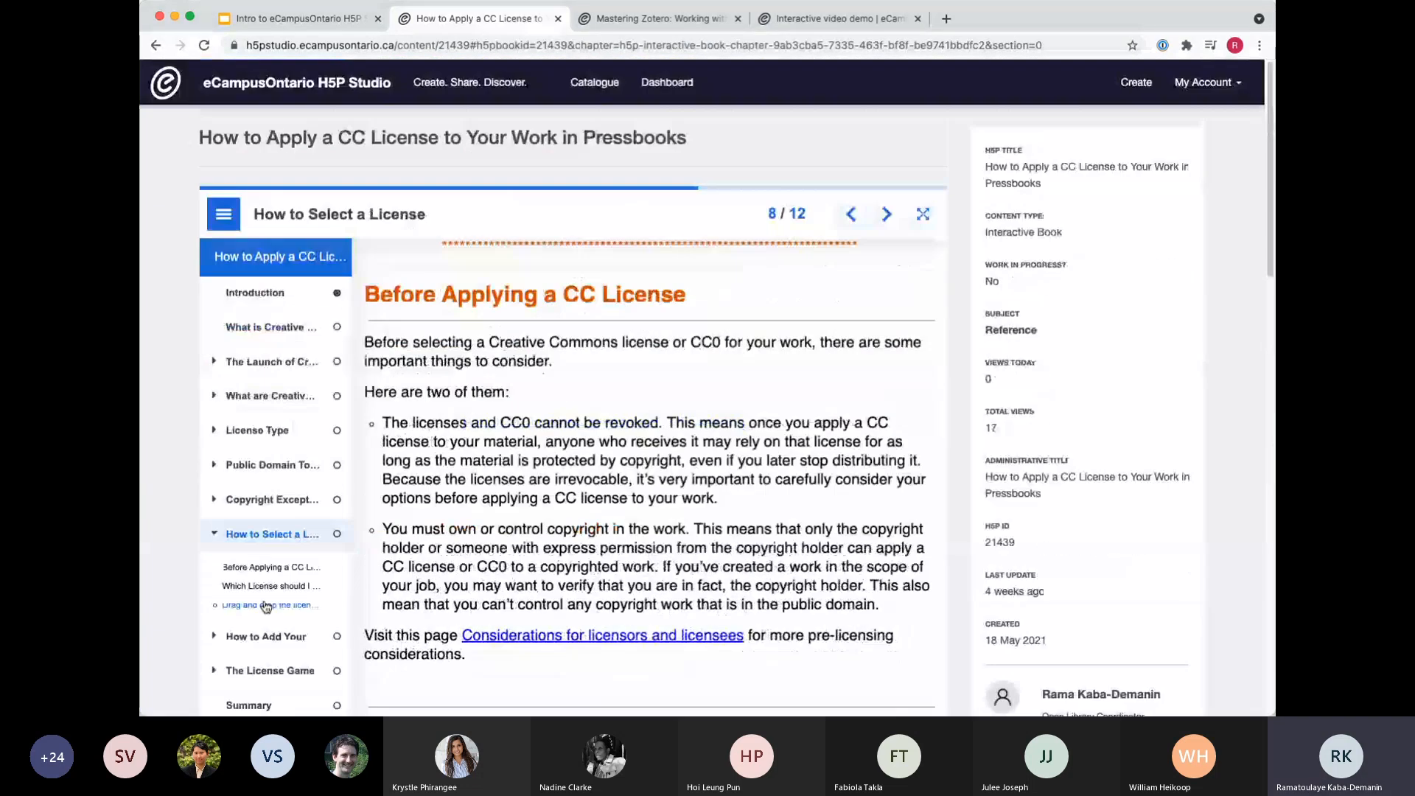
left_click(253, 636)
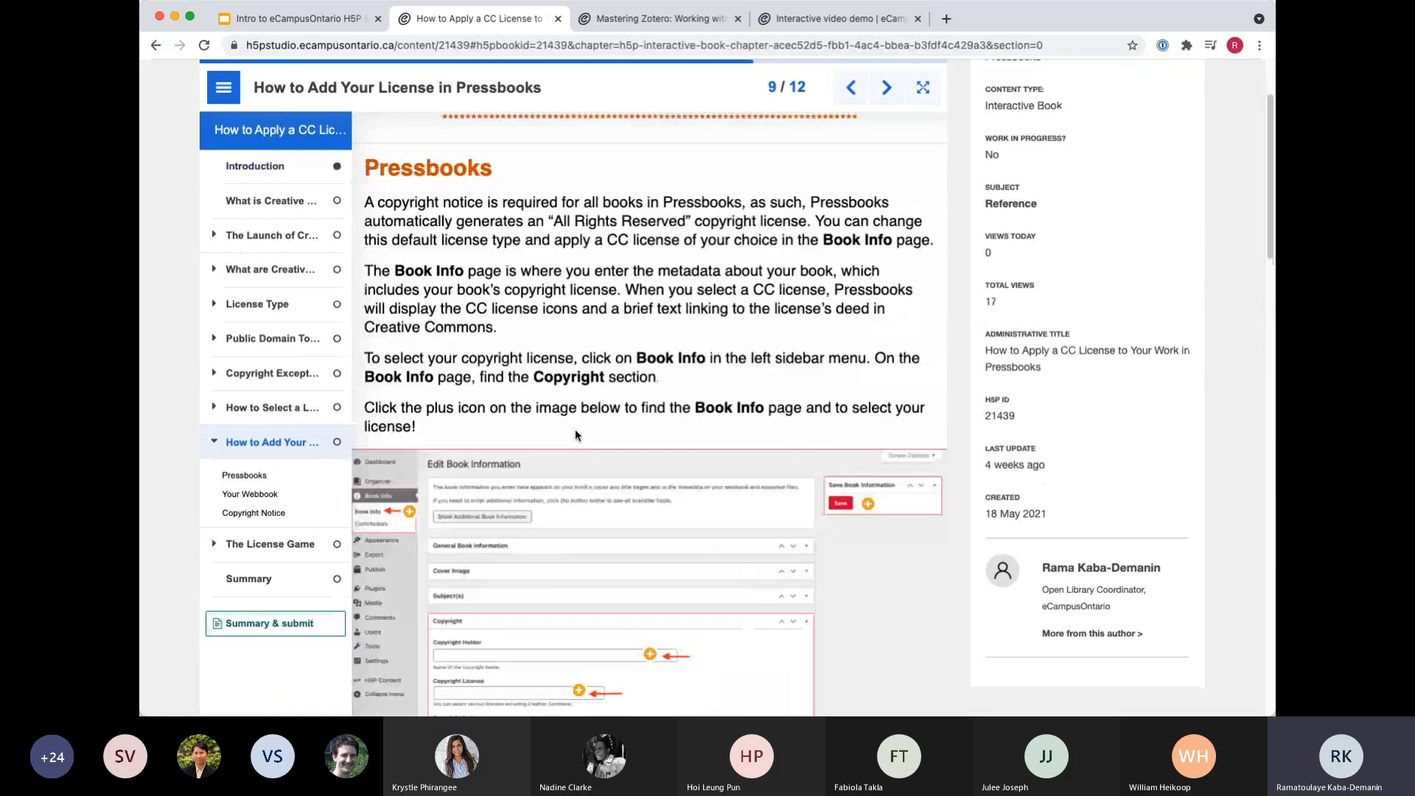
scroll(574, 435, "down", 15)
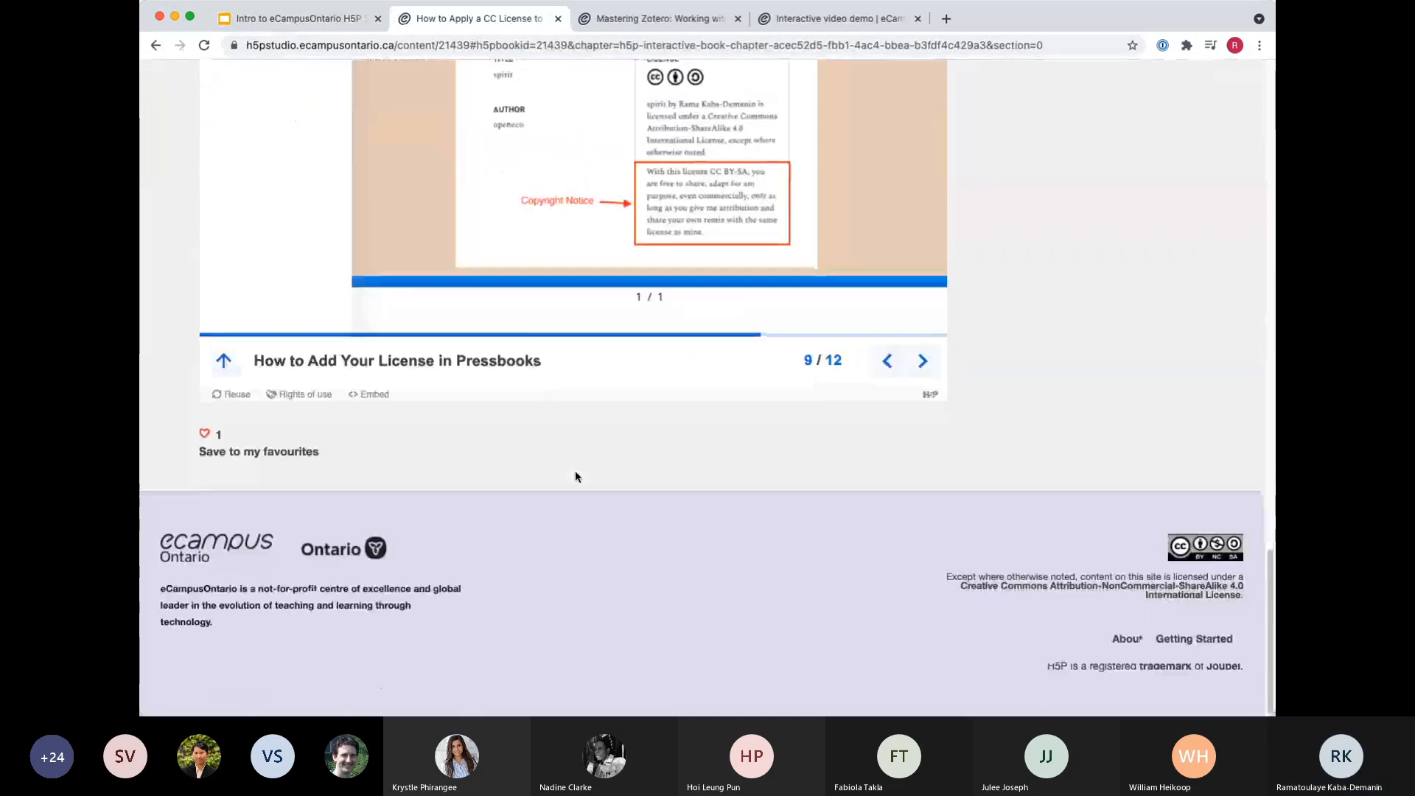
scroll(316, 363, "up", 12)
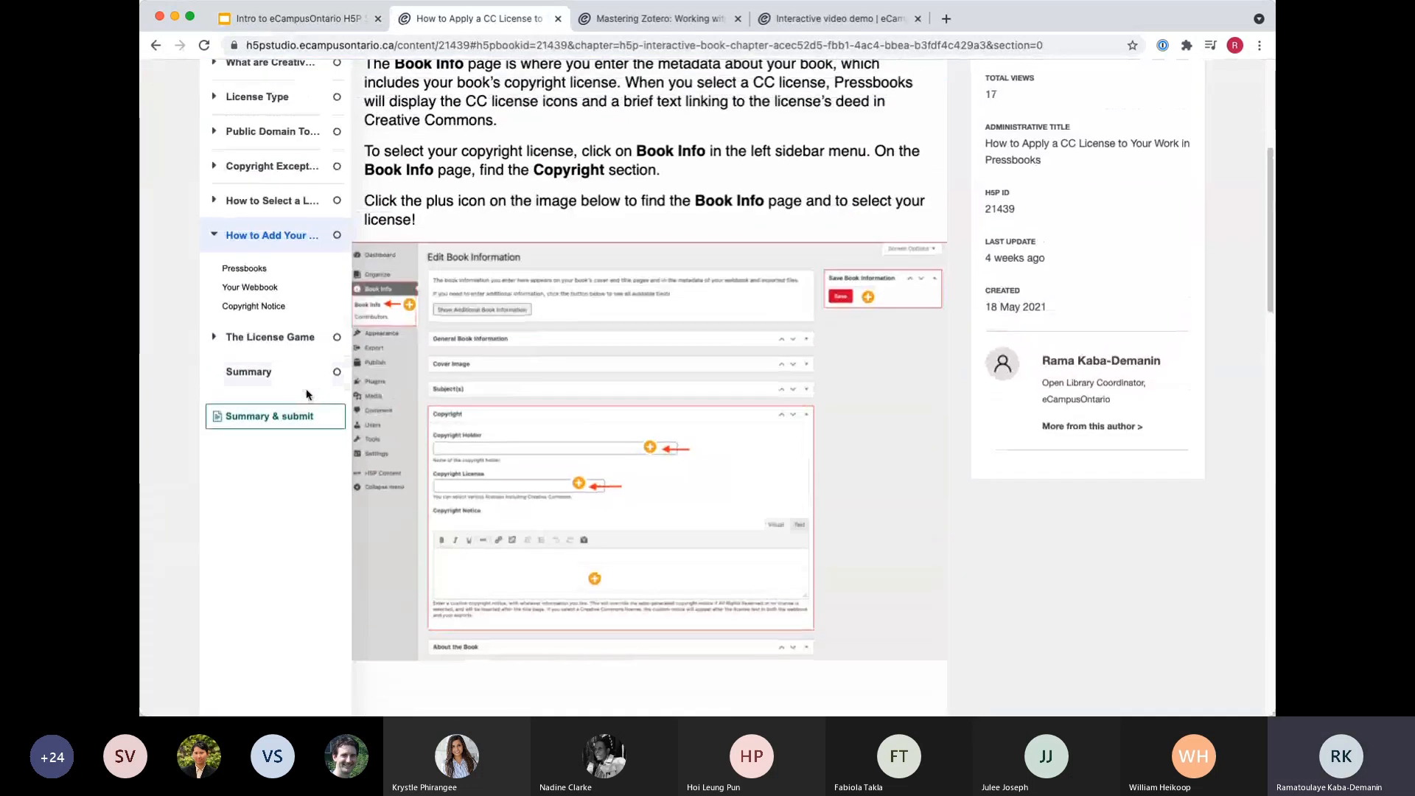
scroll(307, 394, "up", 3)
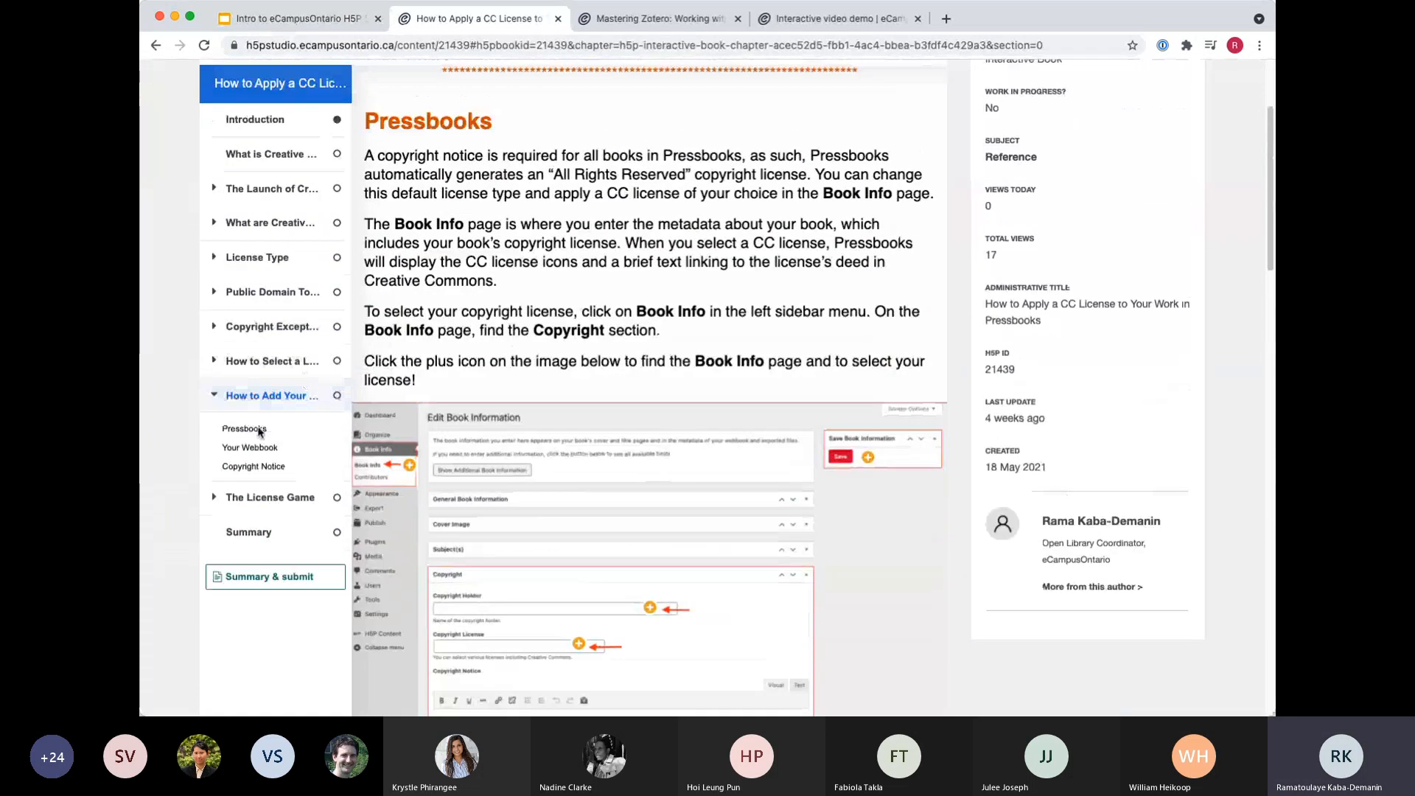
Start the interactive video in The License Game chapter, open its first True/False question and close it unanswered.
left_click(261, 502)
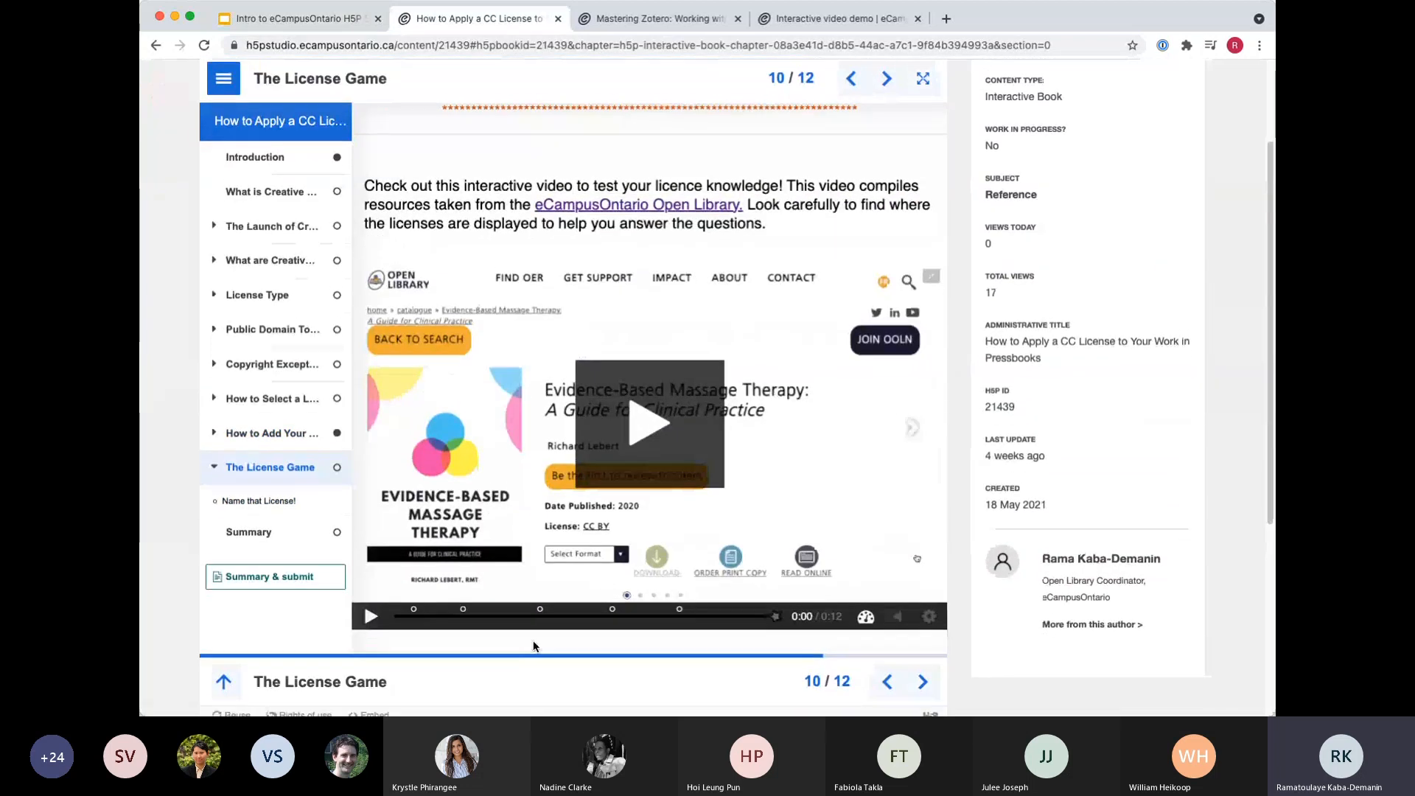
scroll(533, 646, "down", 1)
left_click(662, 336)
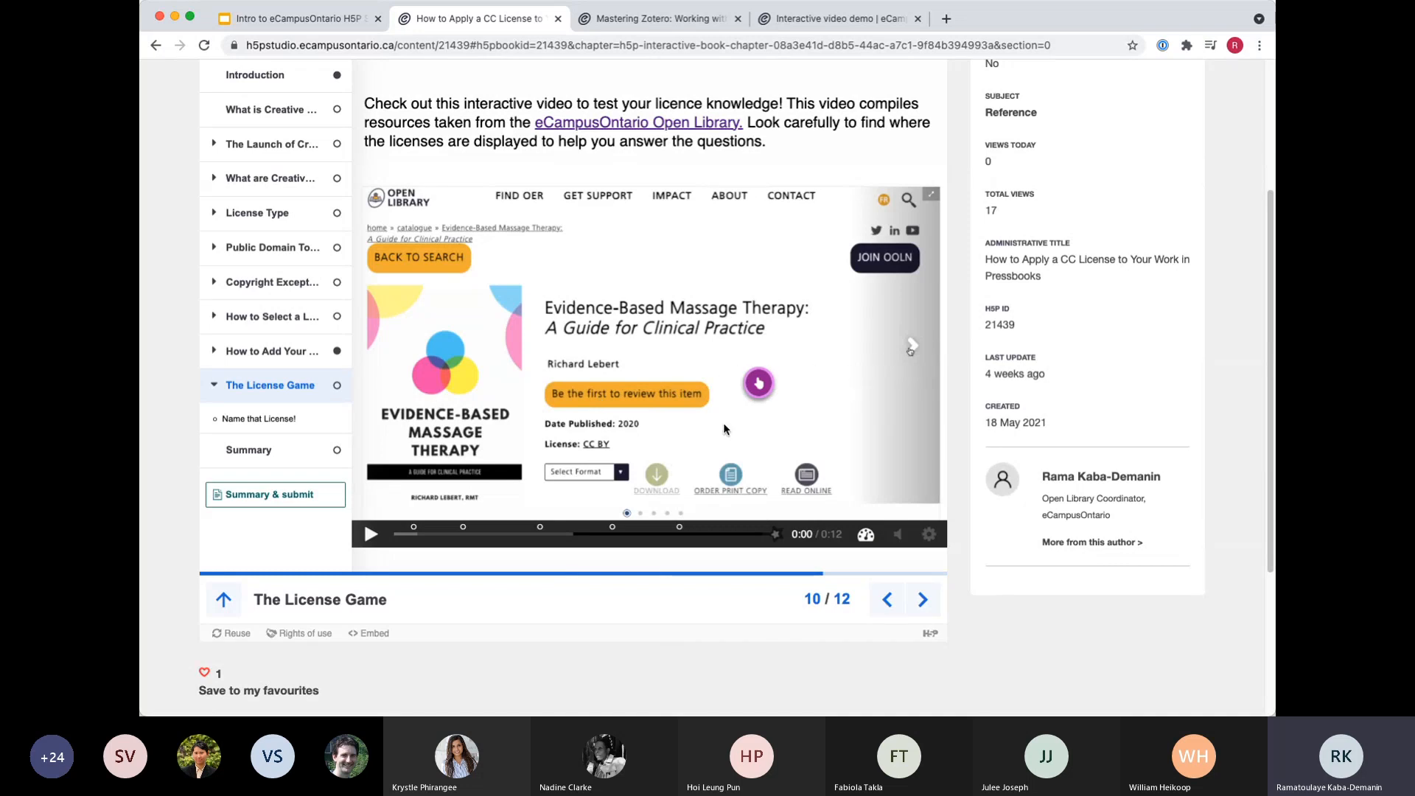
left_click(758, 382)
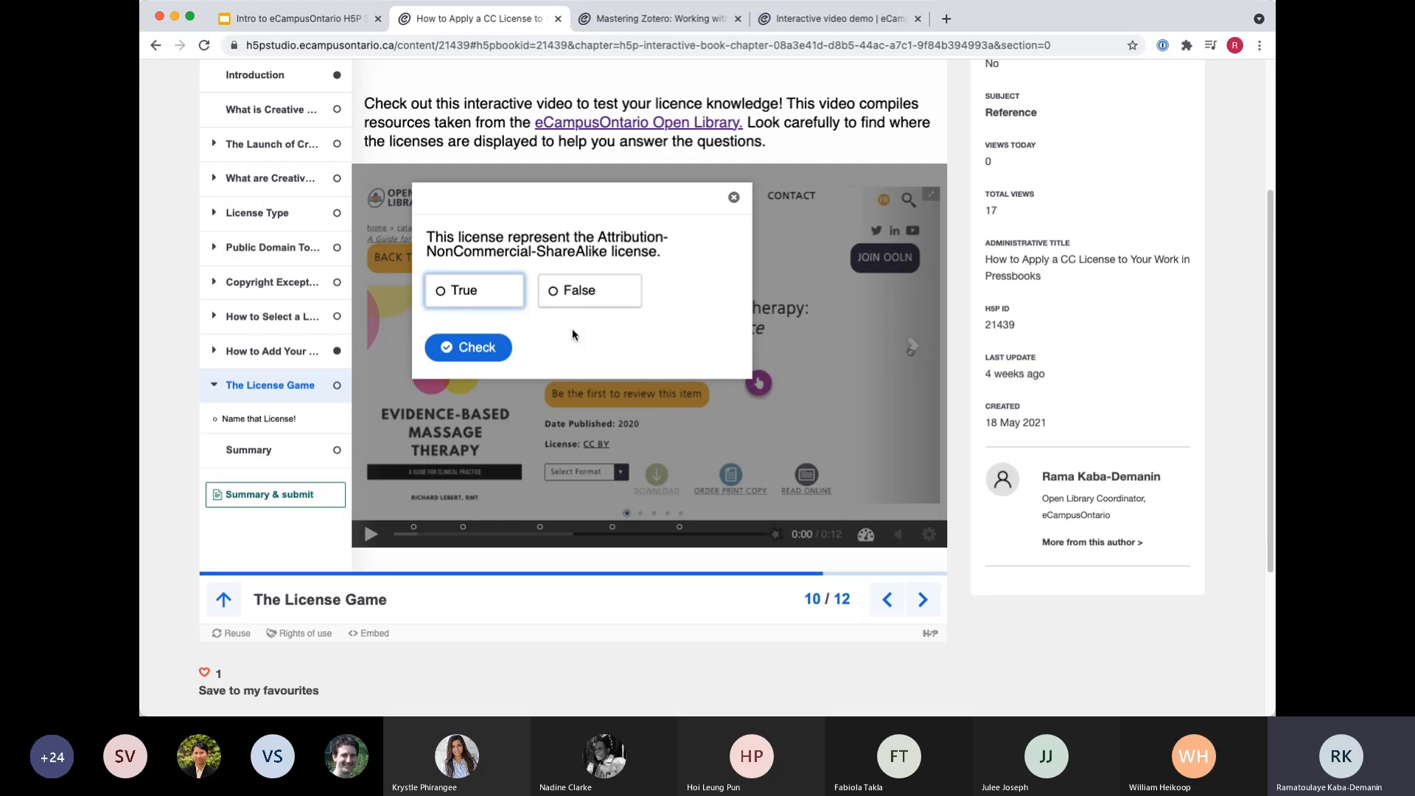
left_click(733, 198)
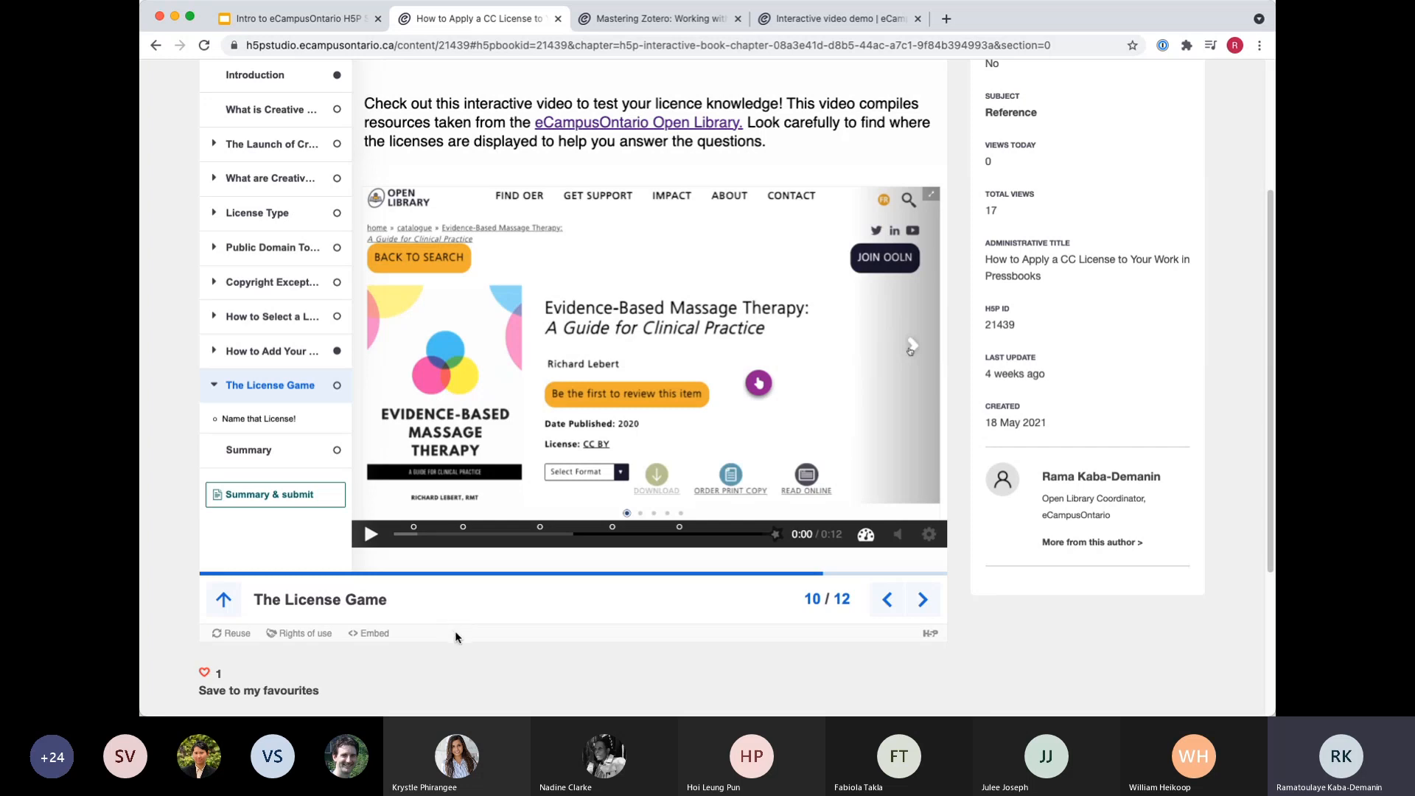
Return to the Google Slides presentation and advance to the Reuse H5P Content slide.
left_click(288, 19)
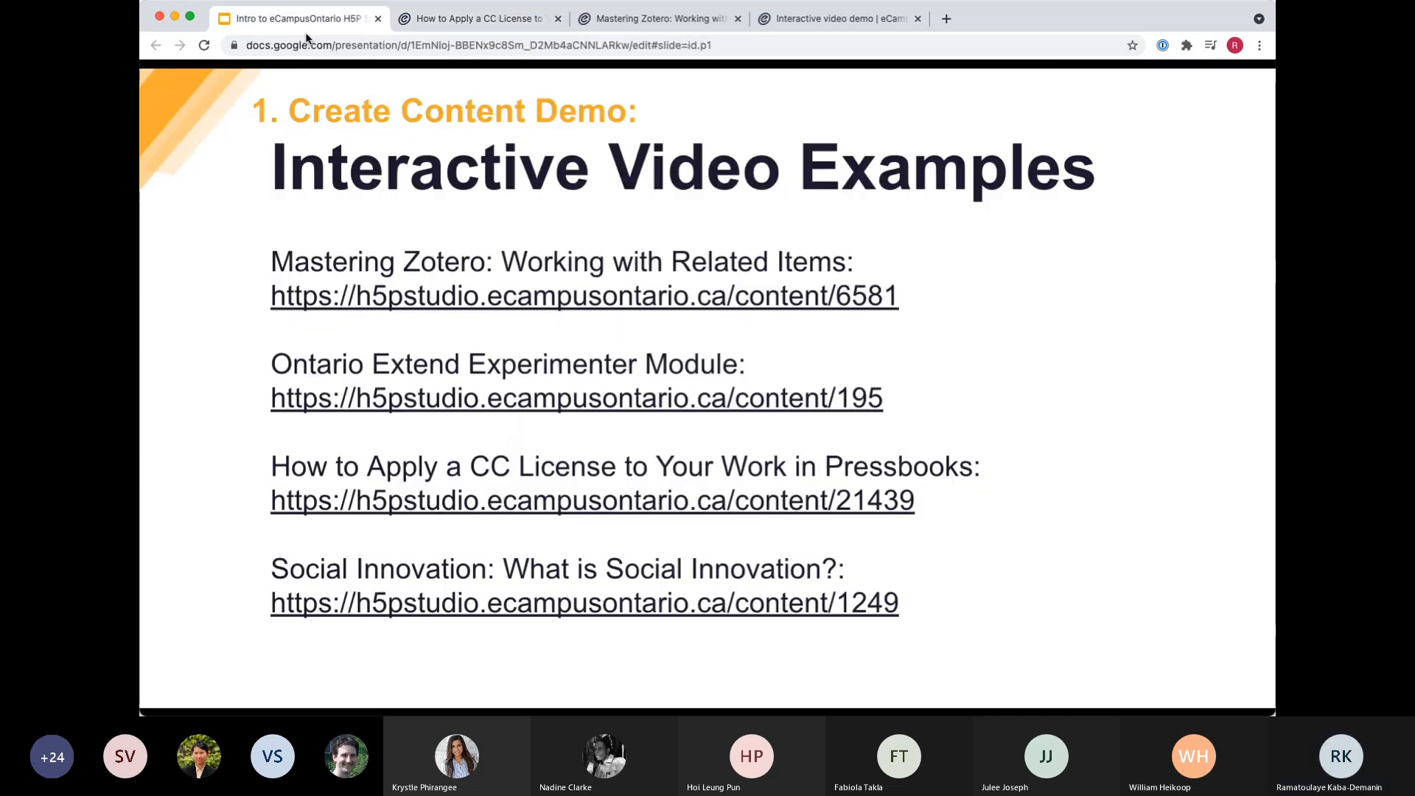
left_click(831, 547)
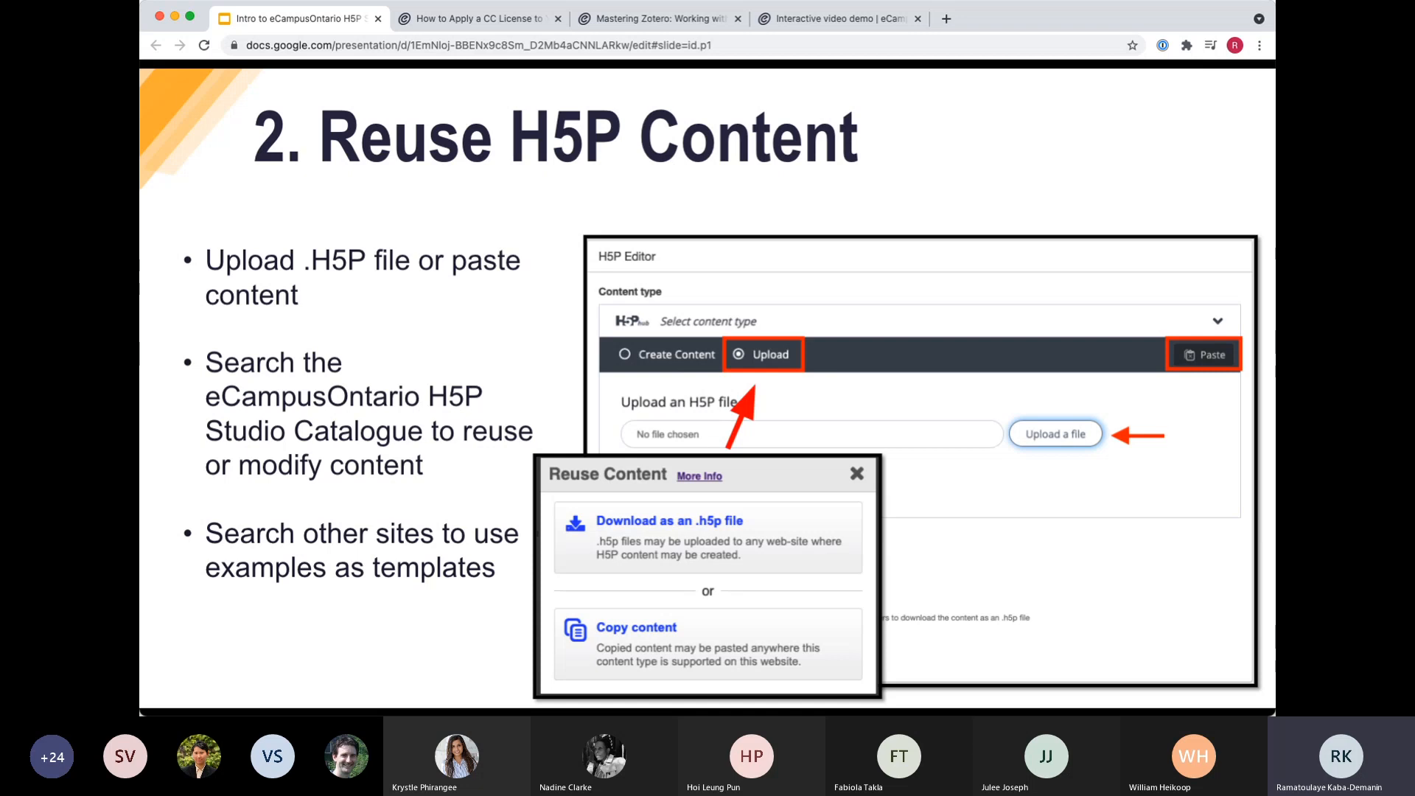
Advance the presentation past the Rights of Use slide to the Timeline reuse demo slide.
key("super+Tab")
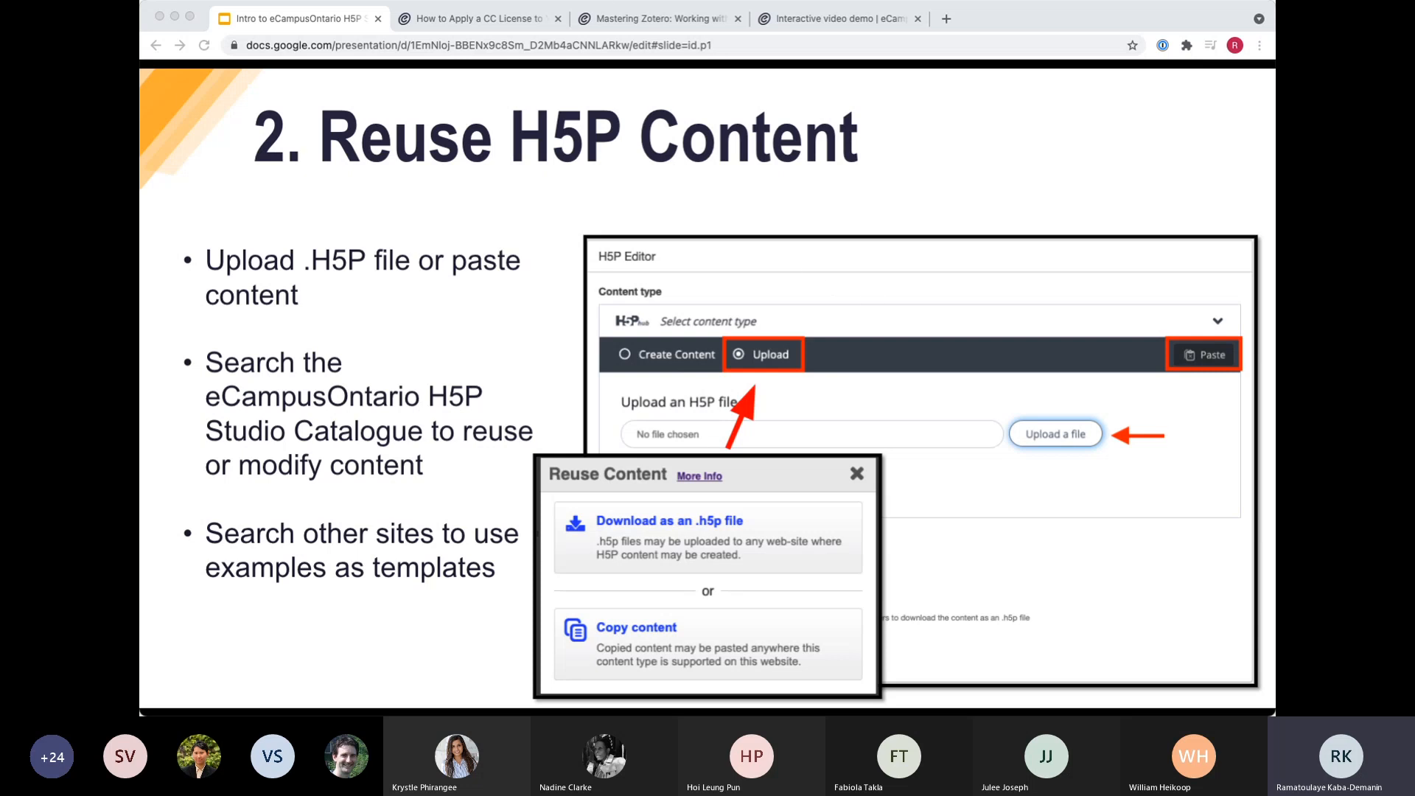
left_click(732, 81)
key("Right")
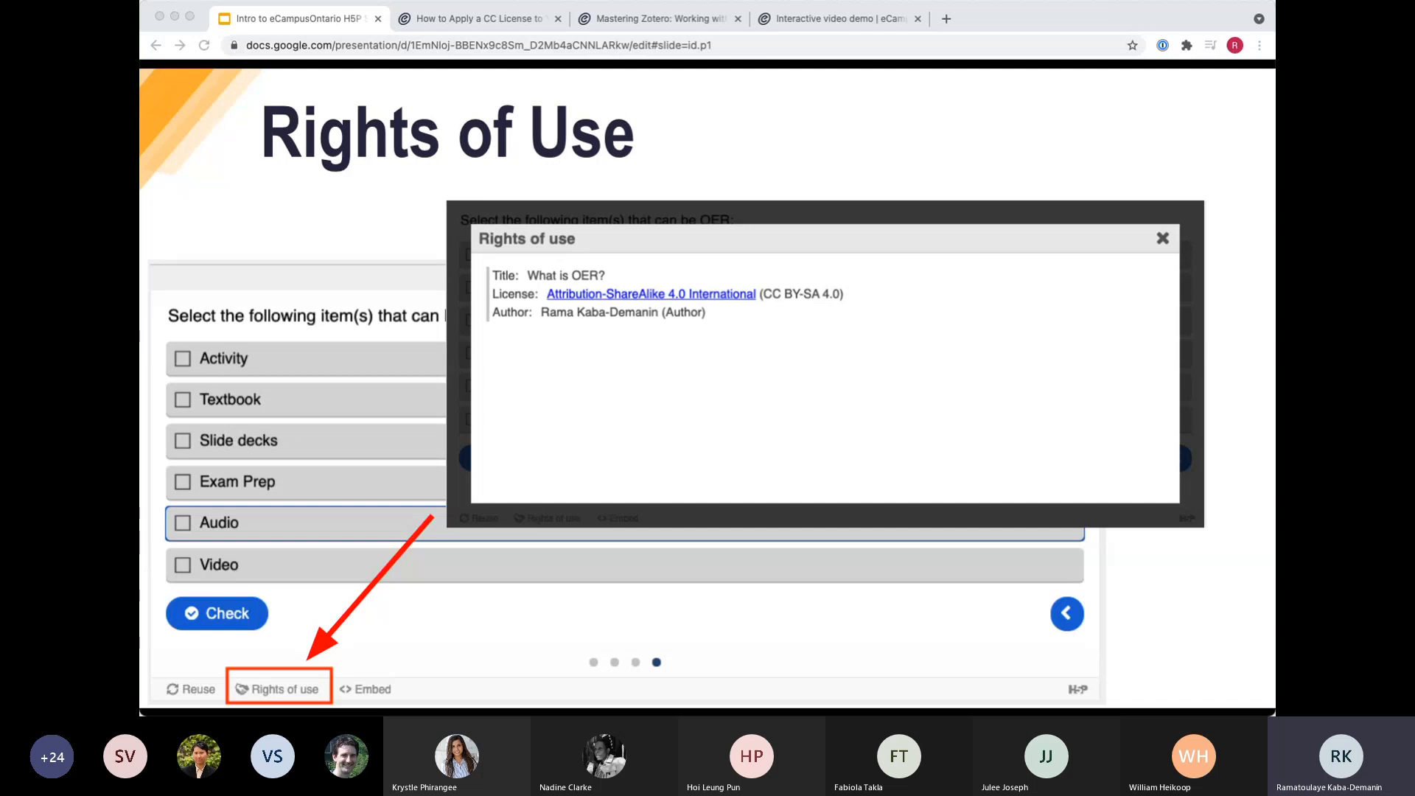
key("Right")
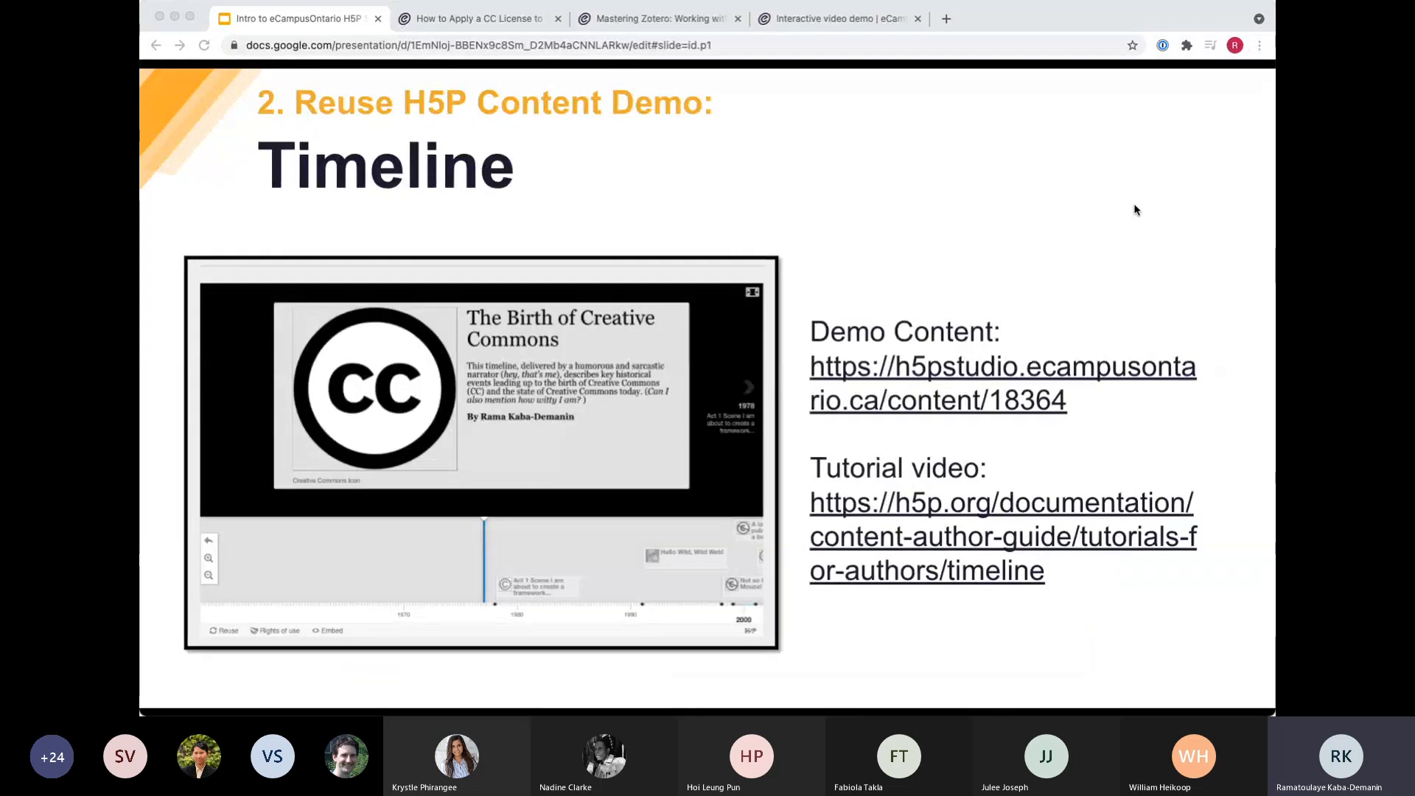
Open the timeline demo content linked on the slide and close the How to Apply a CC License page.
left_click(979, 374)
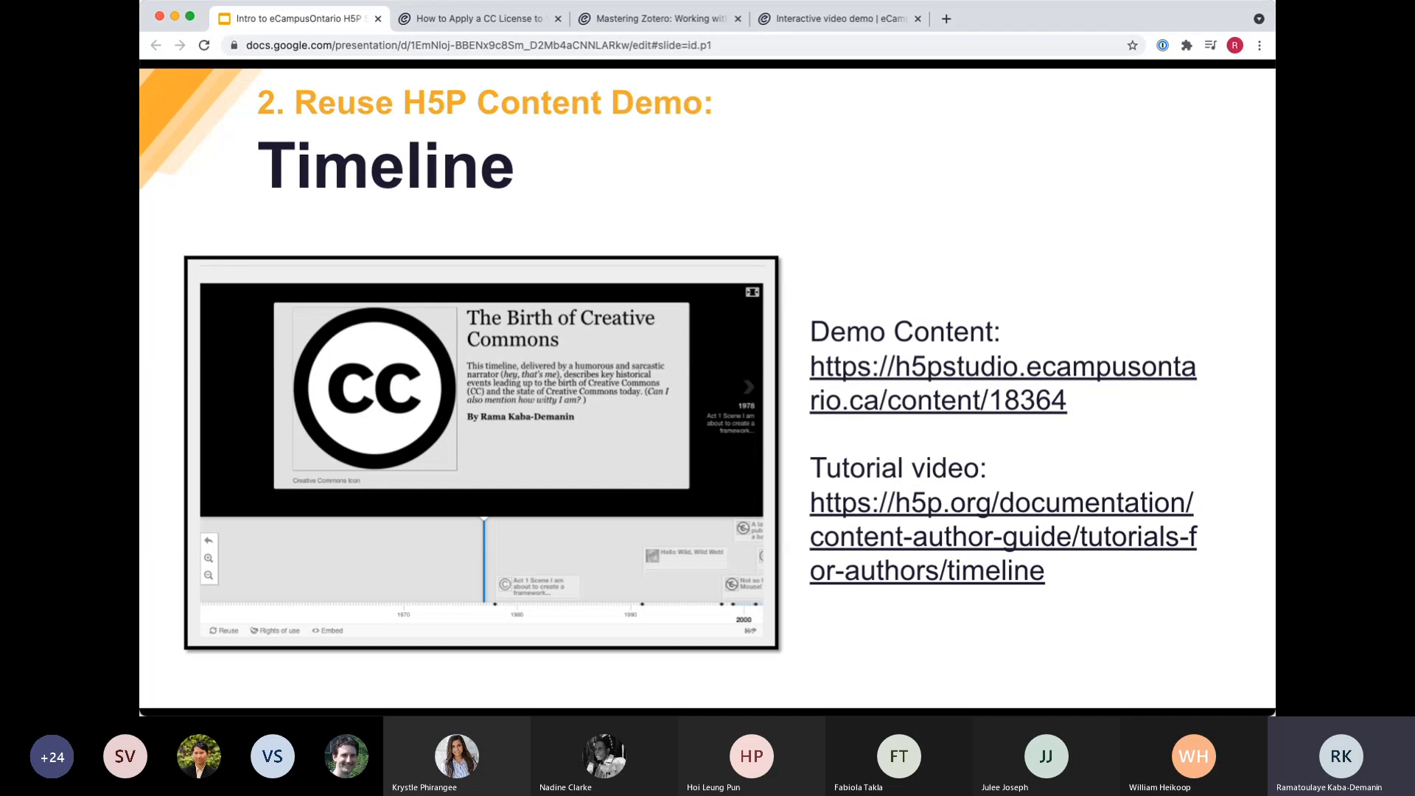
left_click(999, 374)
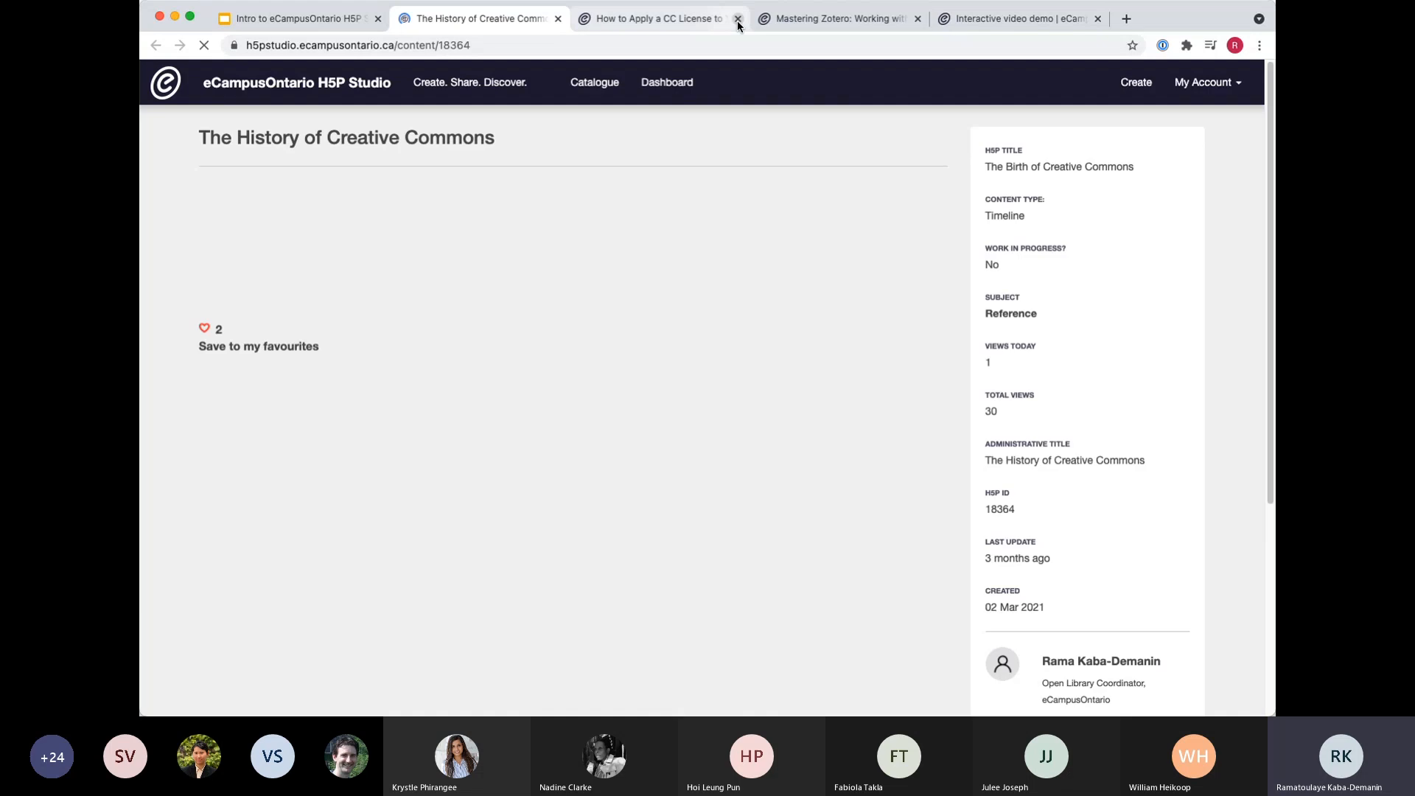
left_click(738, 20)
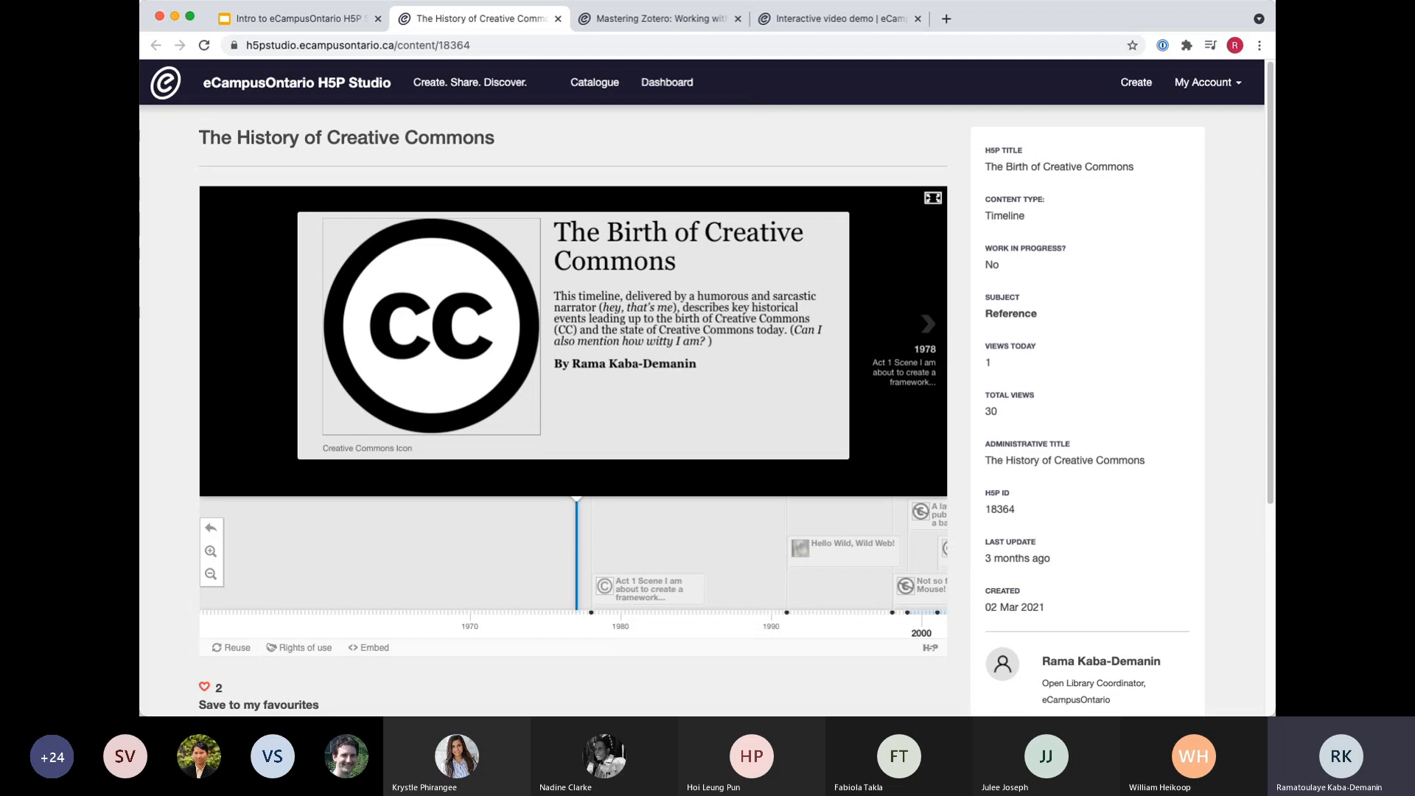
Copy the History of Creative Commons timeline's content to the clipboard for reuse.
left_click(662, 169)
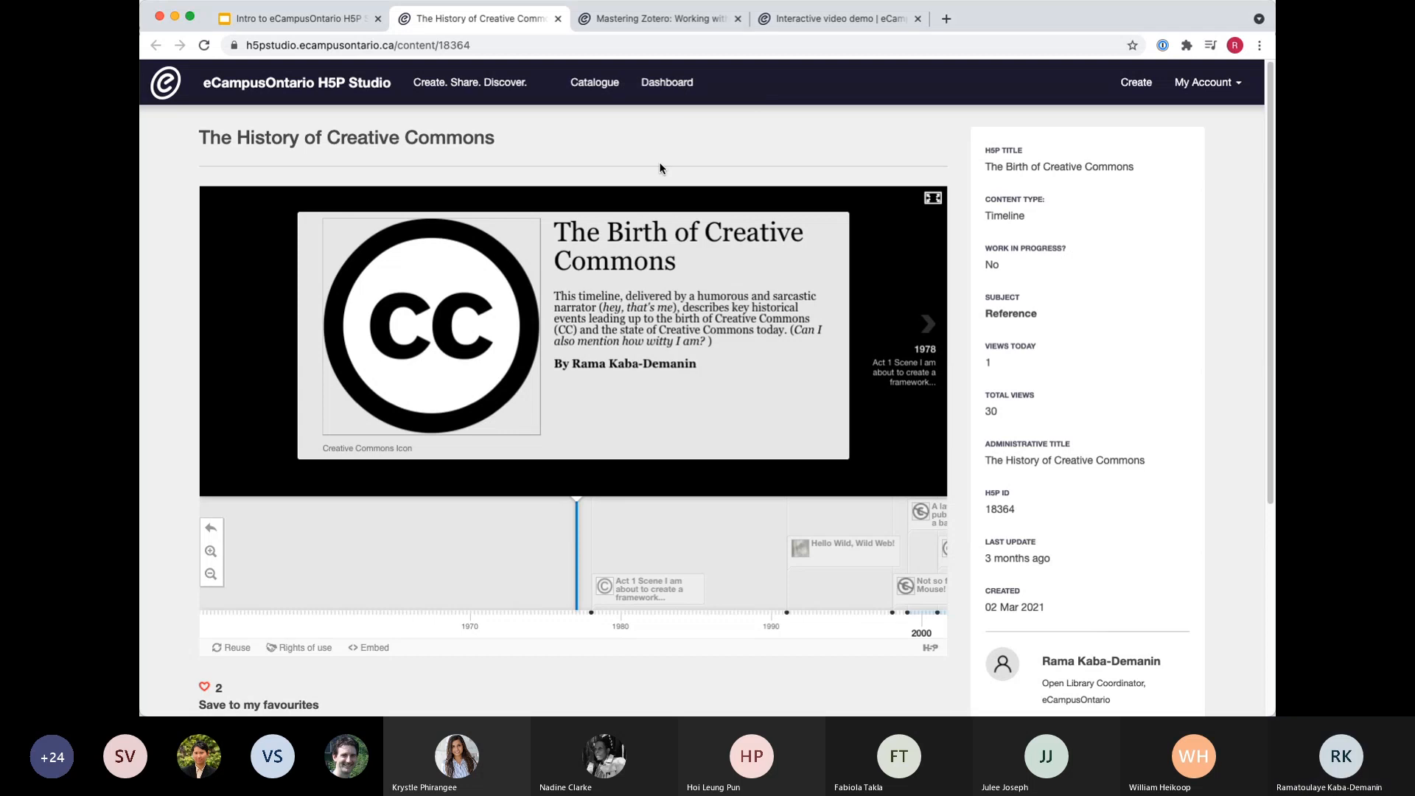
scroll(442, 368, "down", 5)
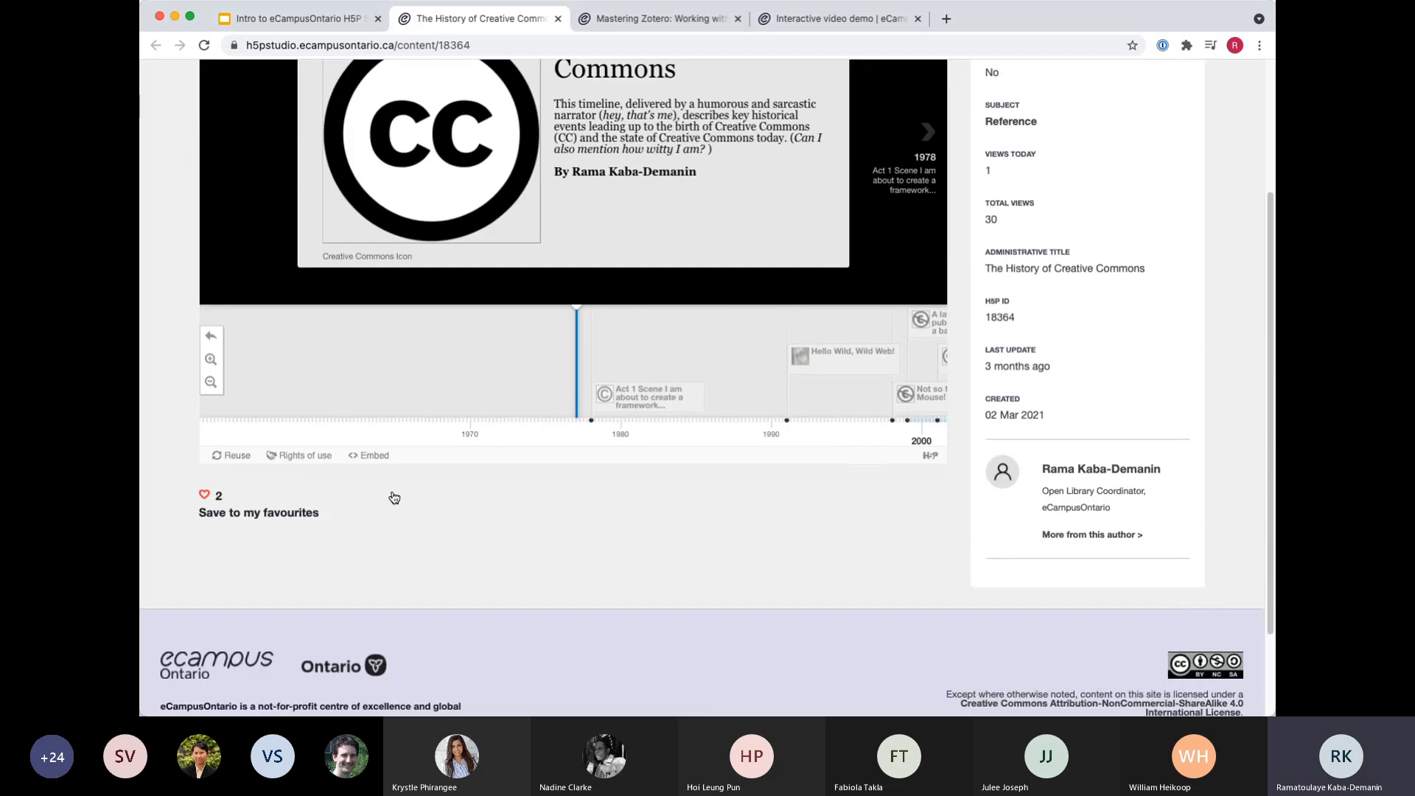
scroll(420, 514, "up", 1)
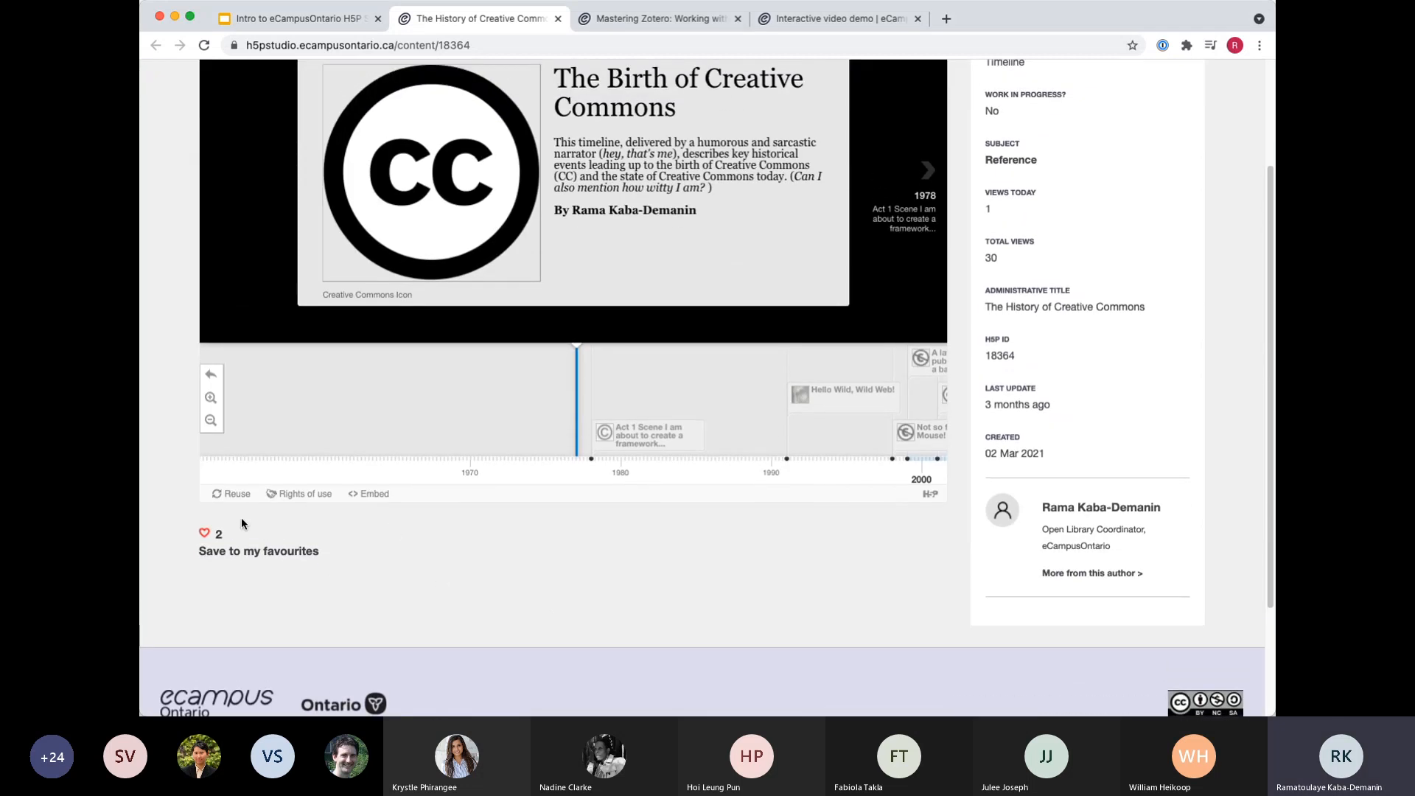
scroll(353, 586, "up", 1)
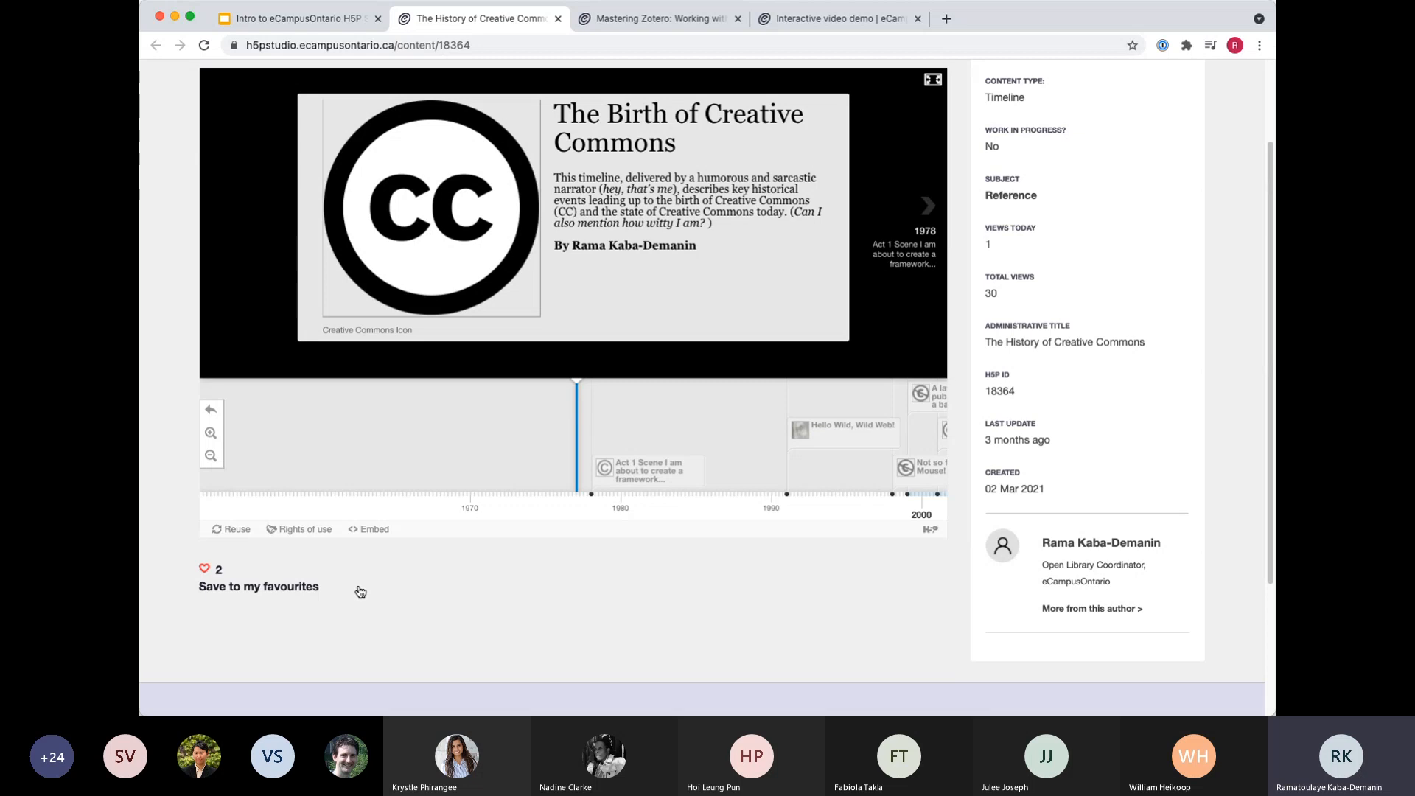
left_click(235, 533)
left_click(512, 248)
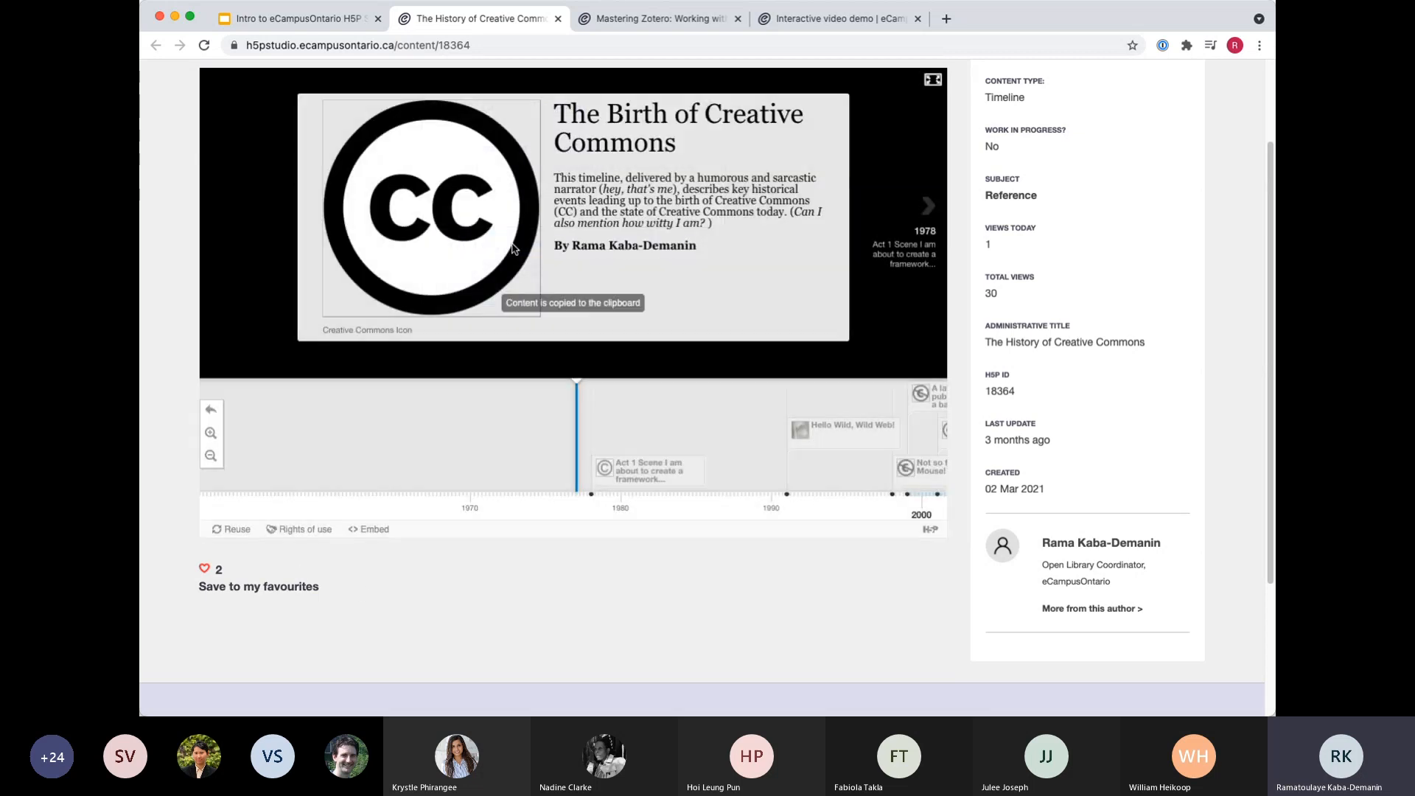
Close the Mastering Zotero and Interactive video demo pages and return to the History of Creative Commons timeline.
left_click(649, 22)
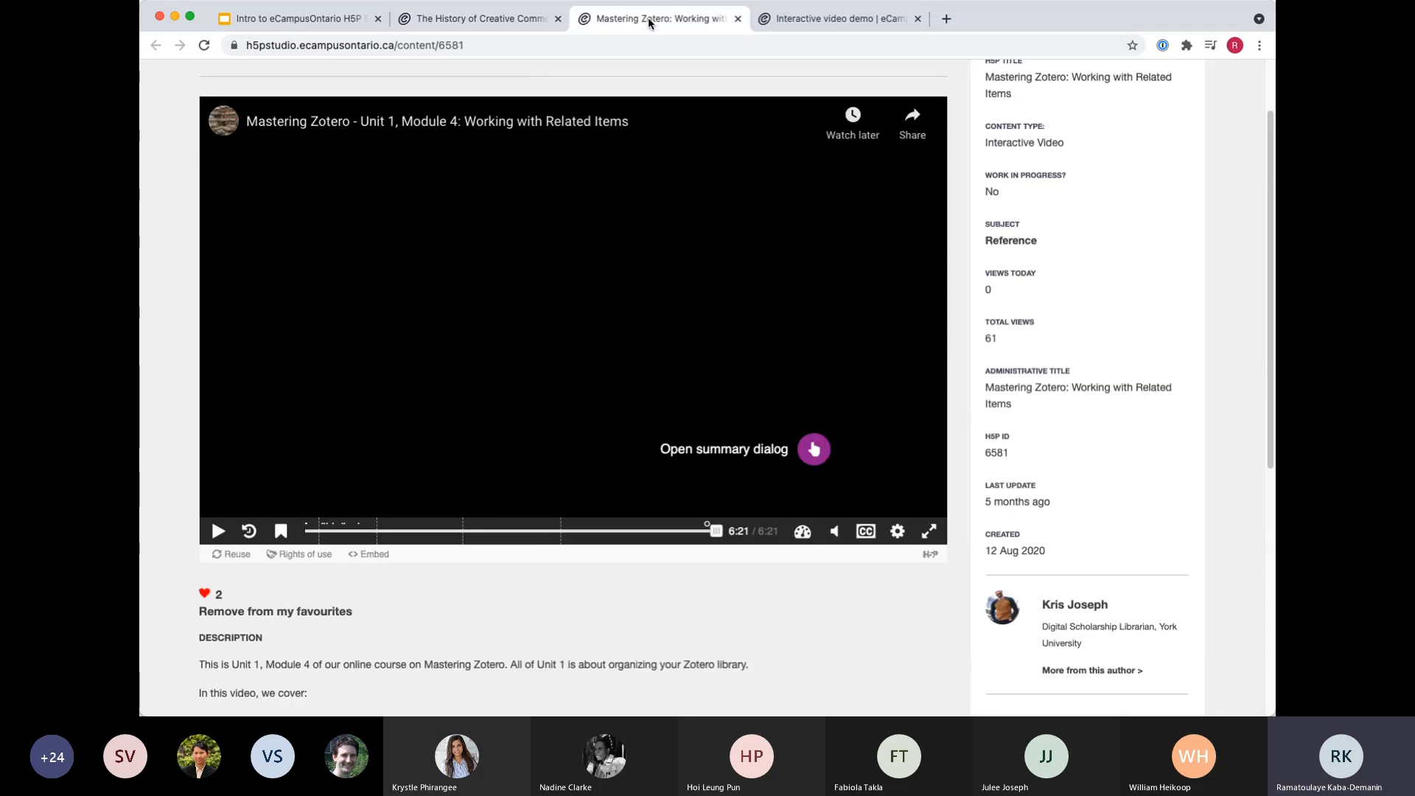
left_click(738, 18)
left_click(737, 19)
scroll(699, 298, "up", 3)
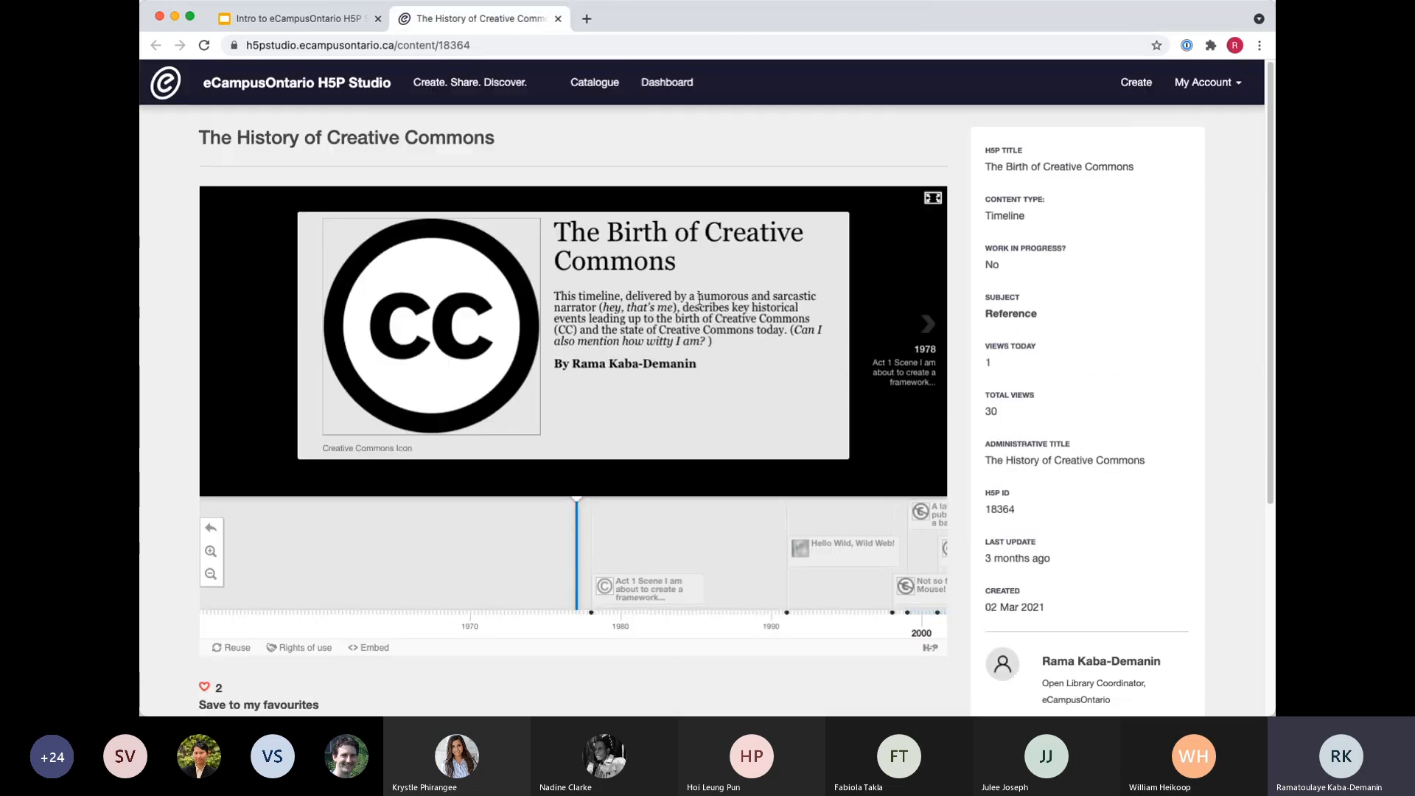
Start creating new interactive content and paste the copied timeline into the H5P editor.
left_click(1130, 85)
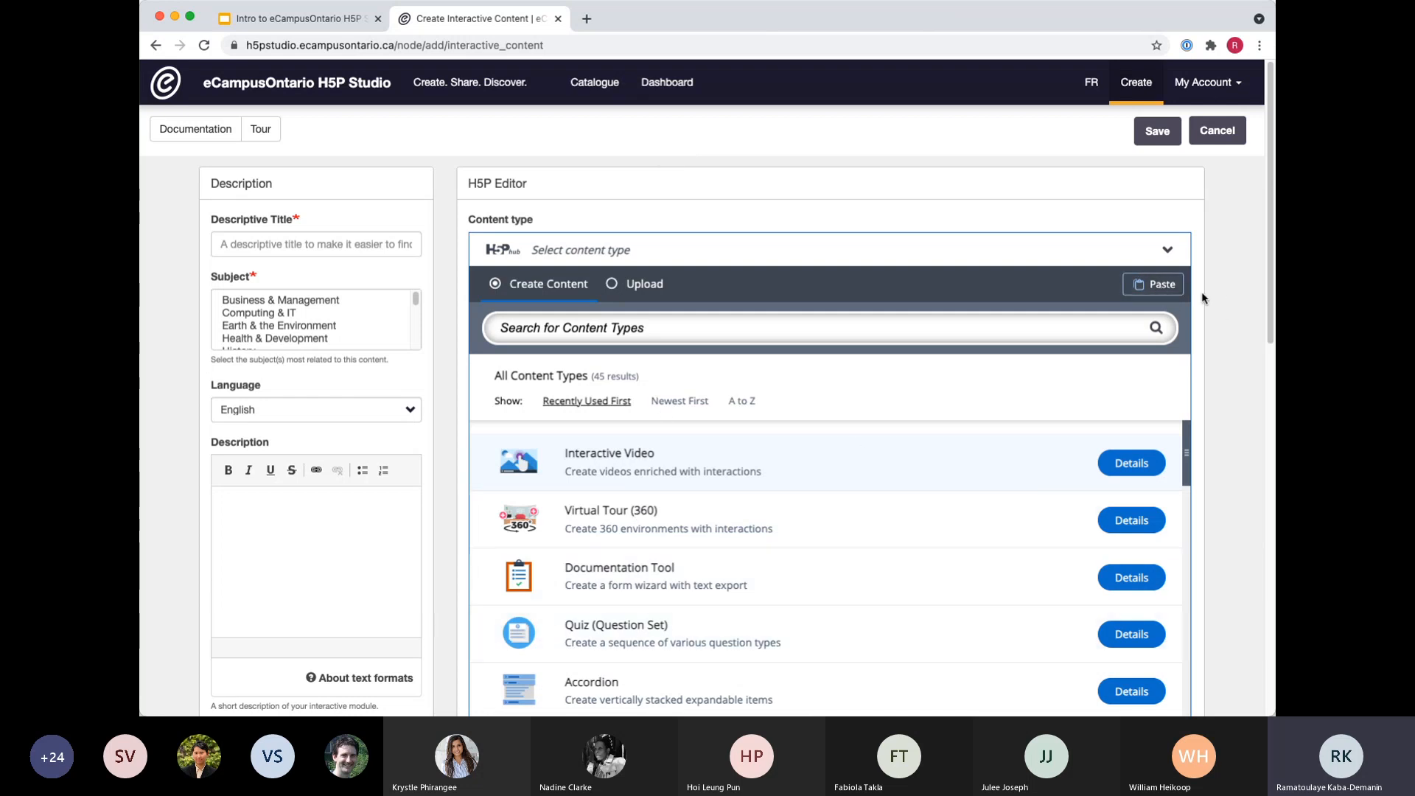
left_click(1157, 287)
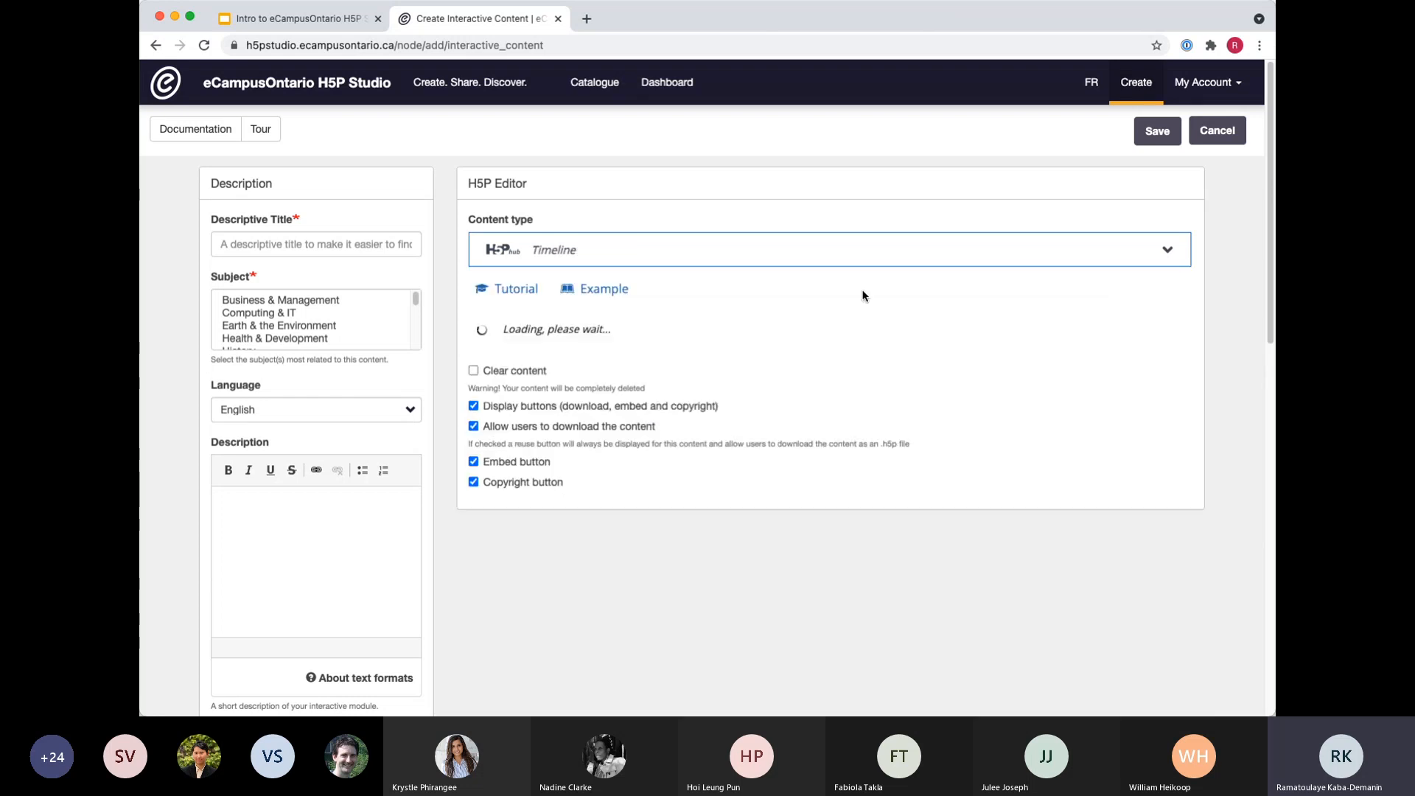
Look through the pasted timeline's title, headline, body text, background image and date entries.
scroll(846, 298, "down", 5)
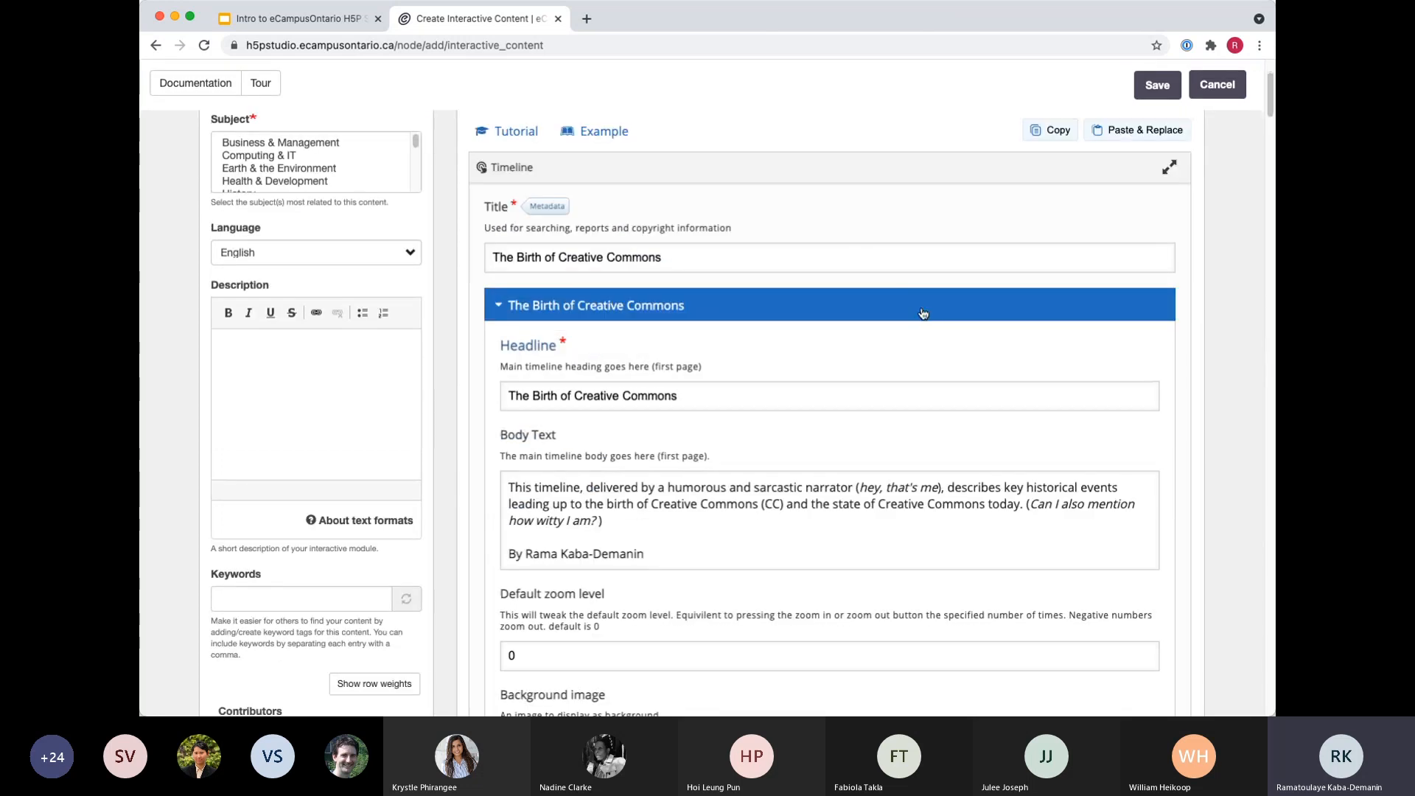
scroll(701, 584, "down", 8)
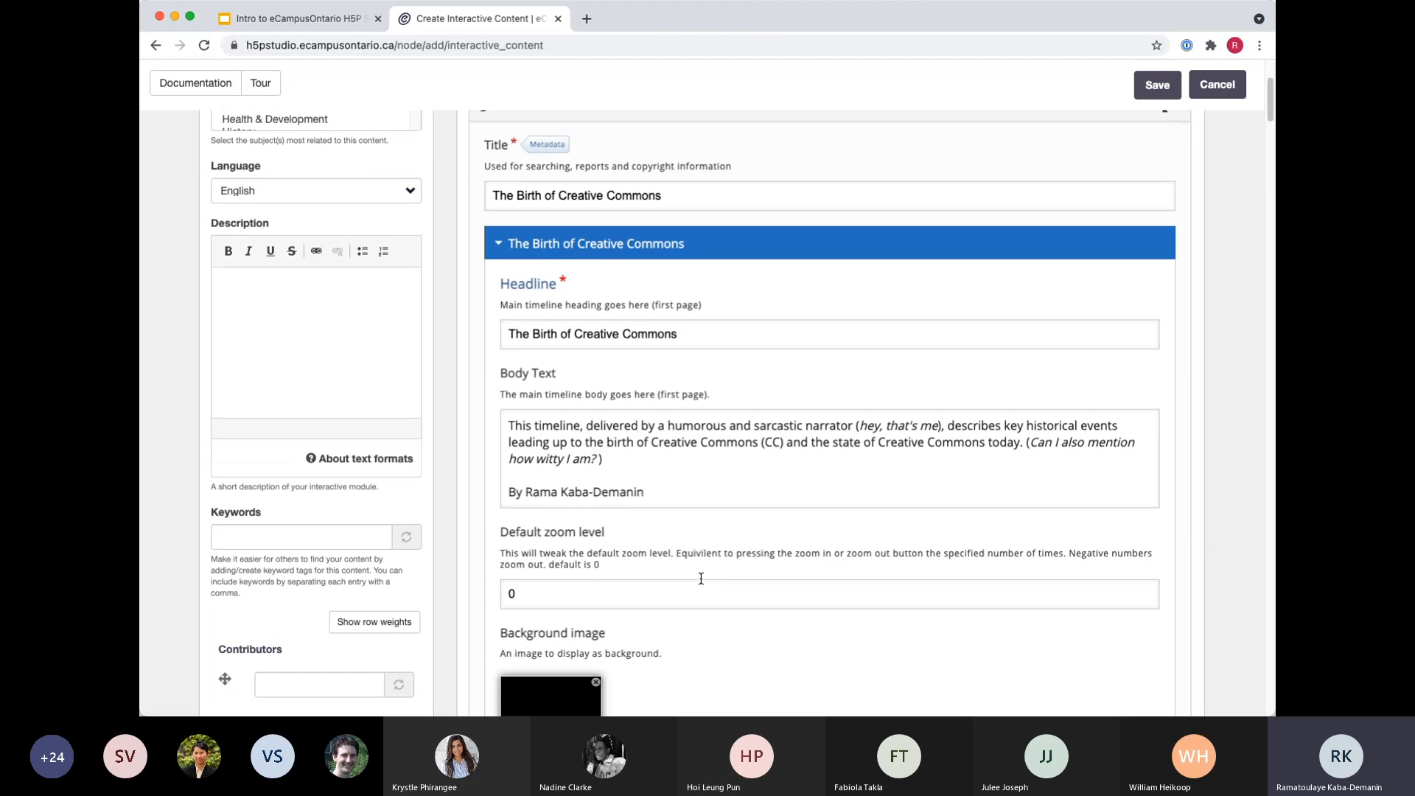
scroll(669, 375, "down", 20)
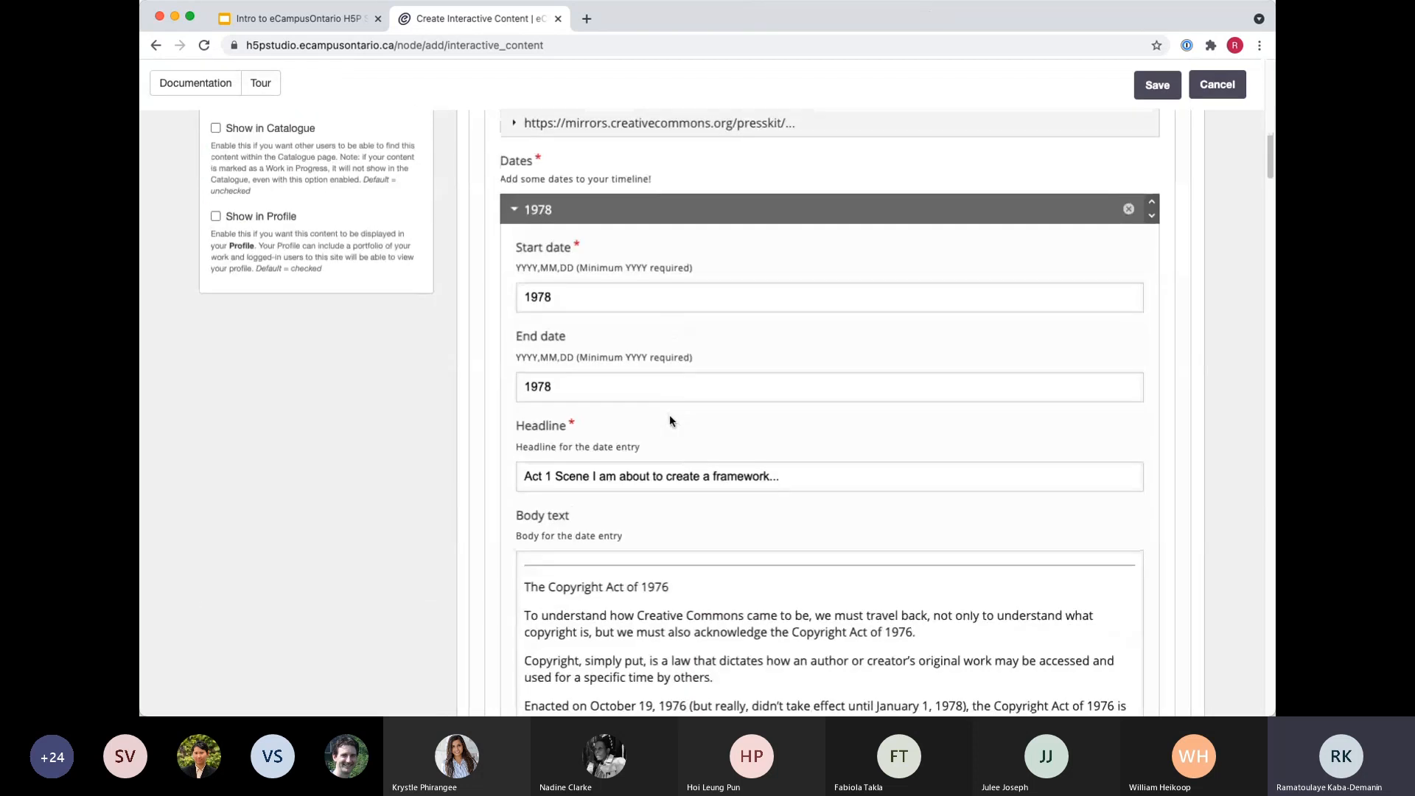
scroll(698, 501, "down", 13)
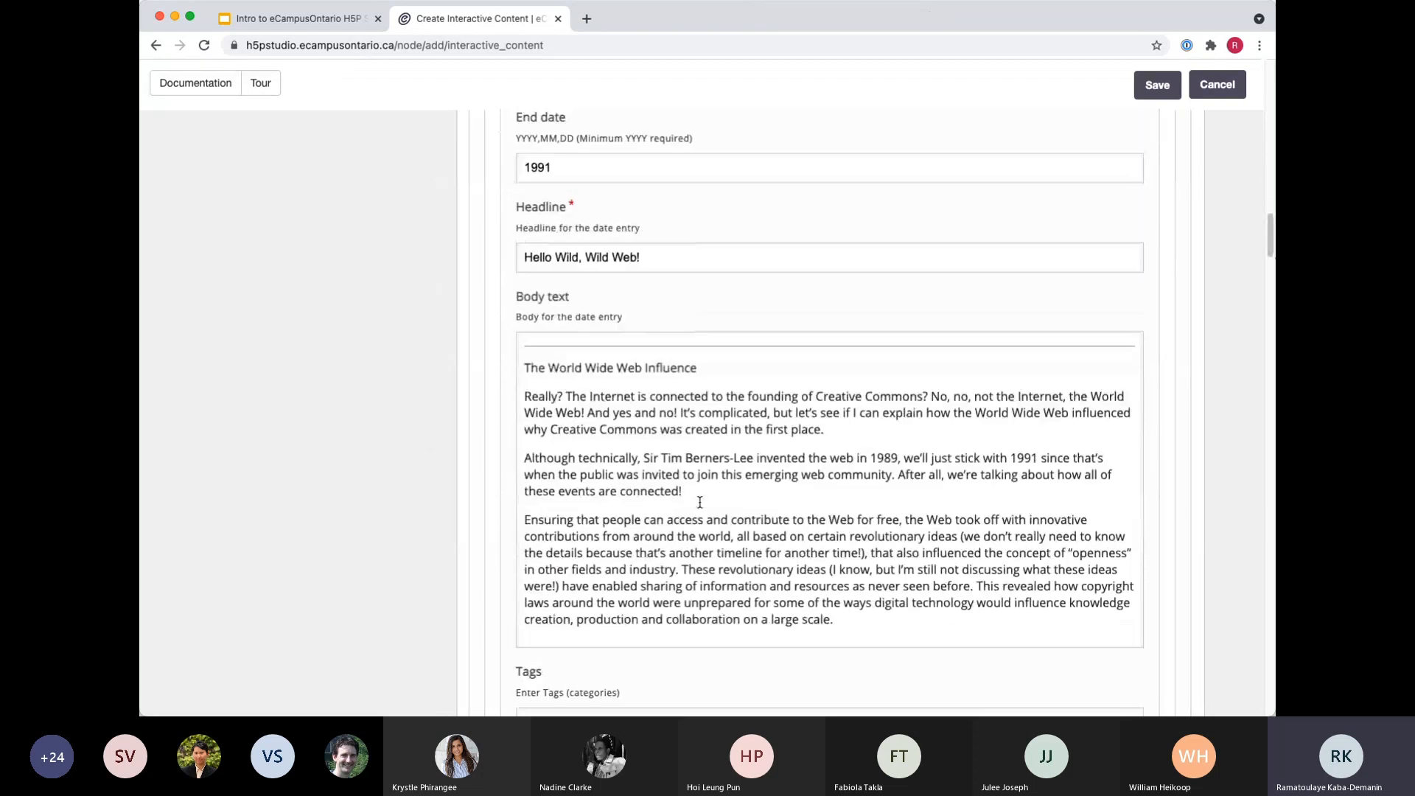
scroll(691, 479, "up", 17)
scroll(691, 479, "up", 20)
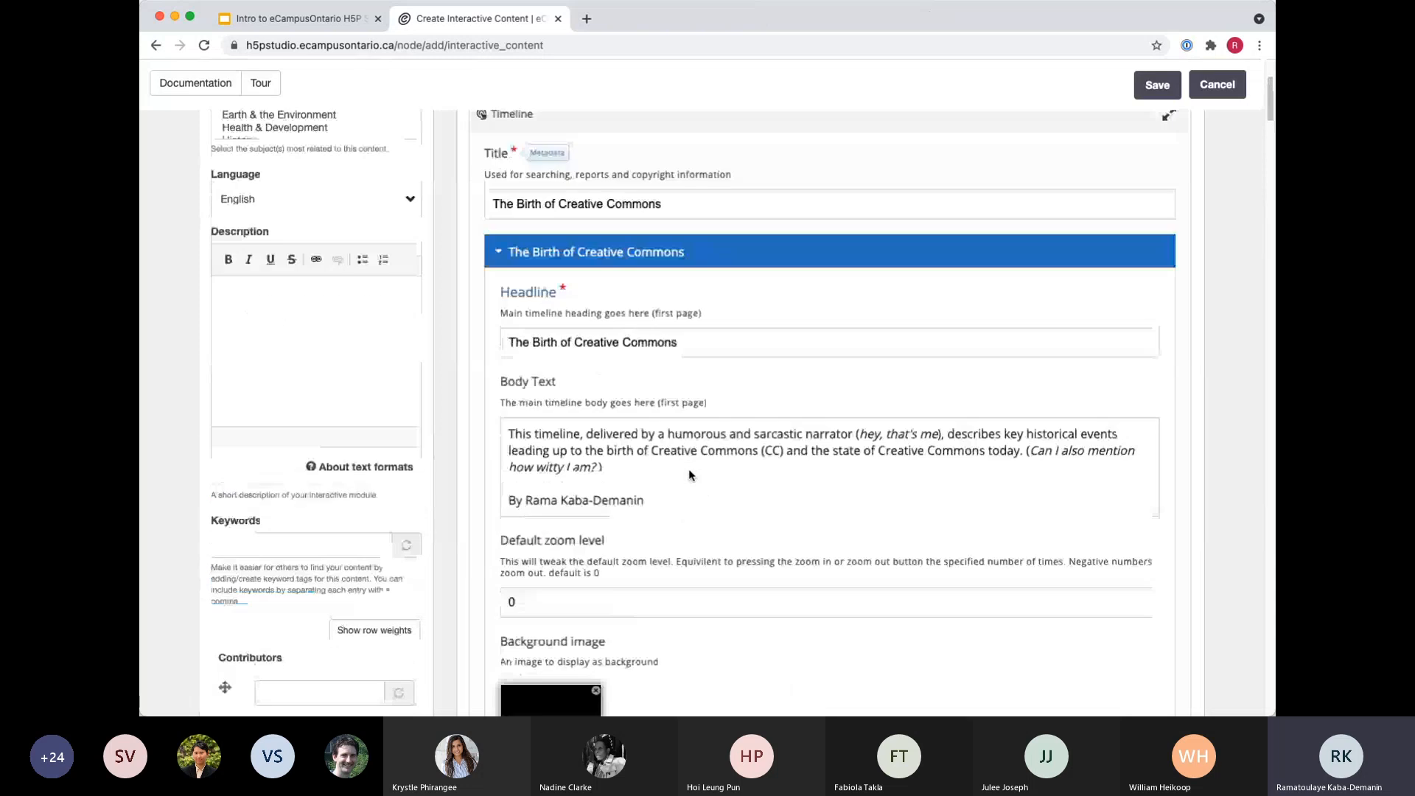
scroll(767, 480, "down", 3)
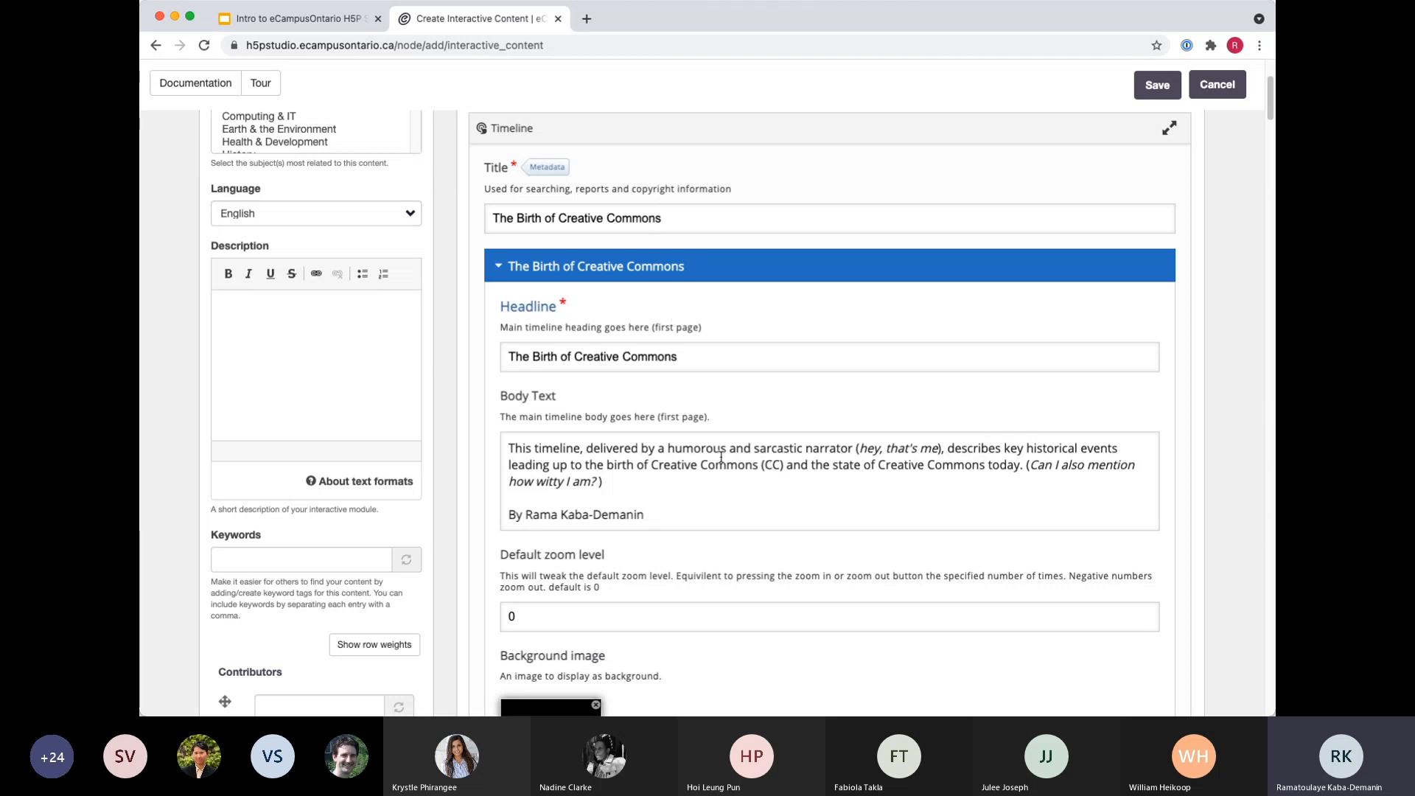
scroll(644, 391, "down", 2)
scroll(647, 400, "down", 1)
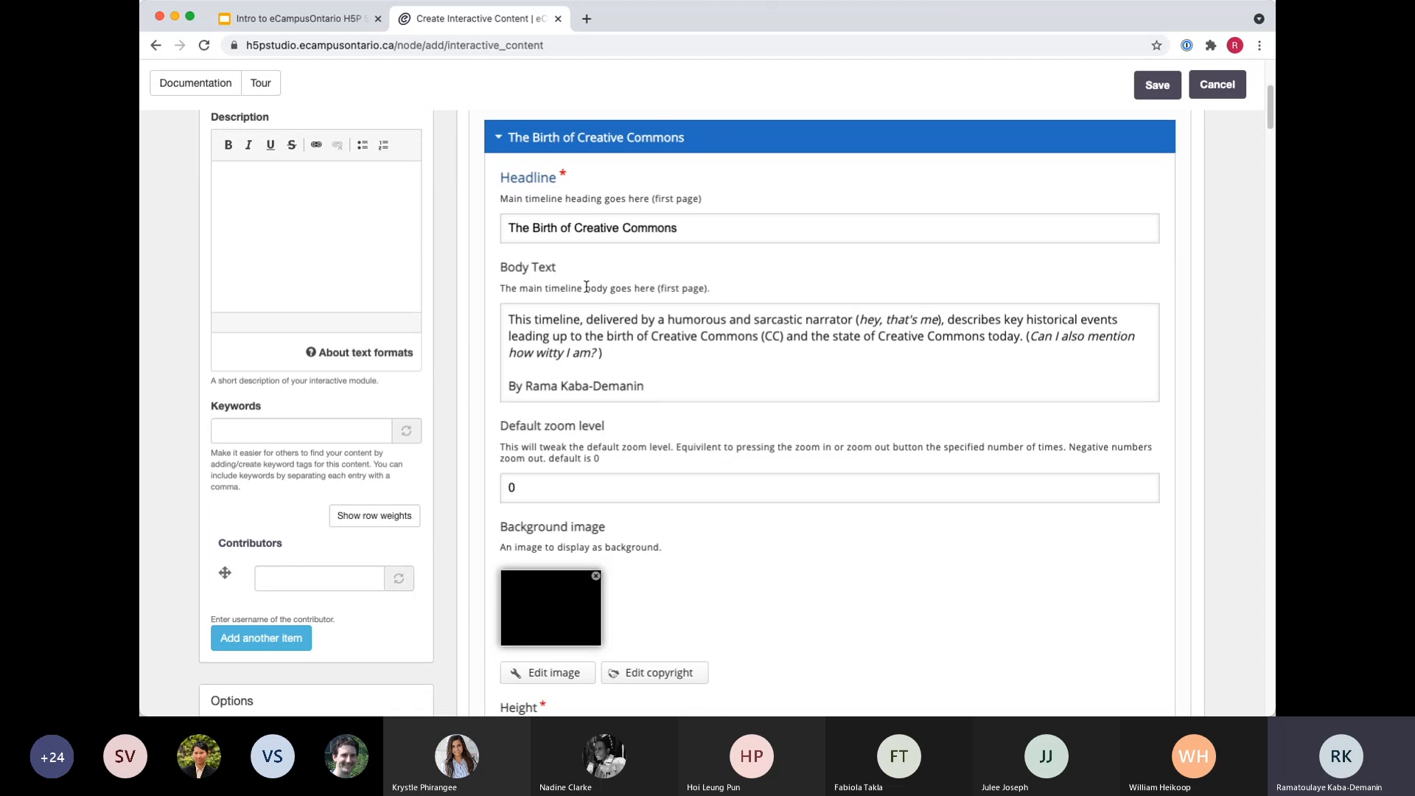
left_click(500, 140)
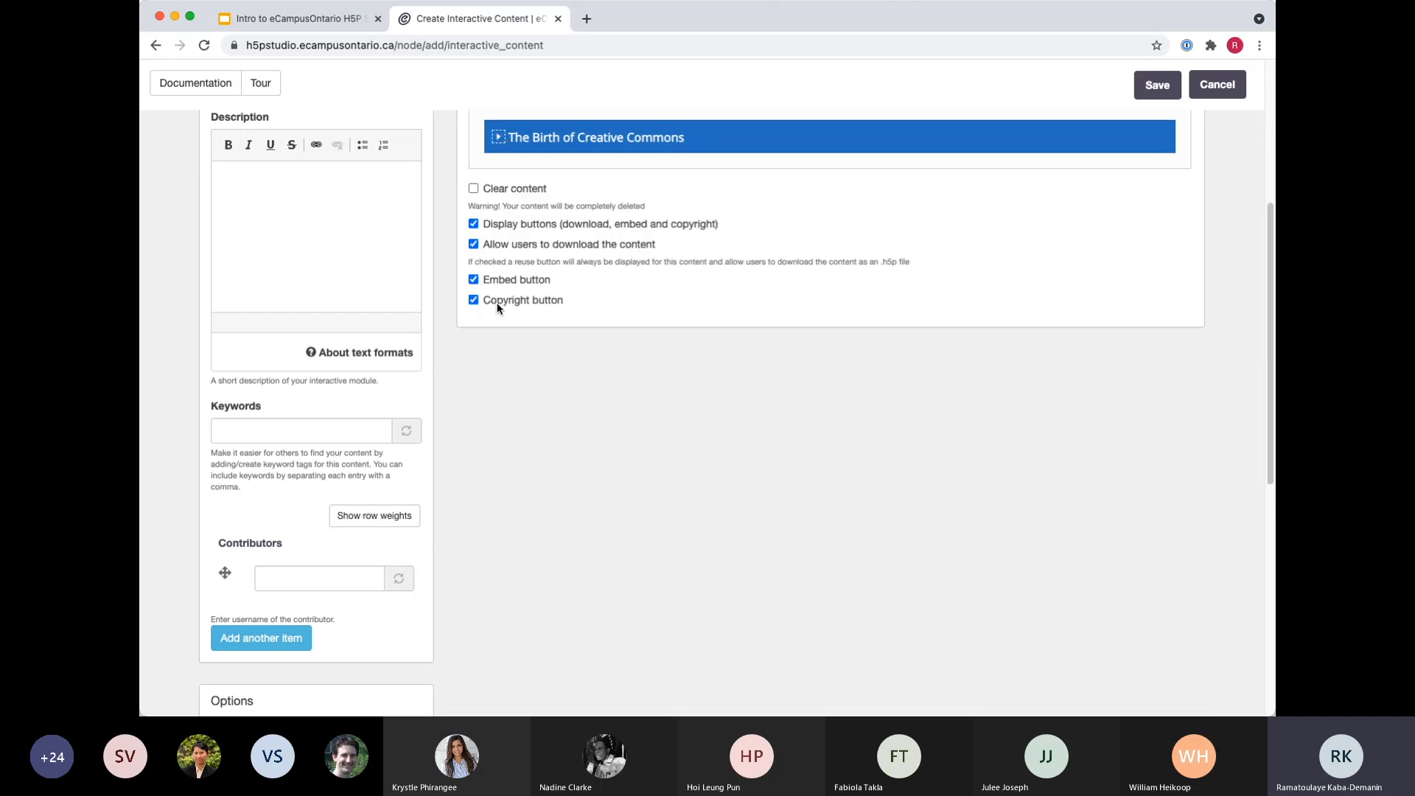
scroll(558, 477, "up", 5)
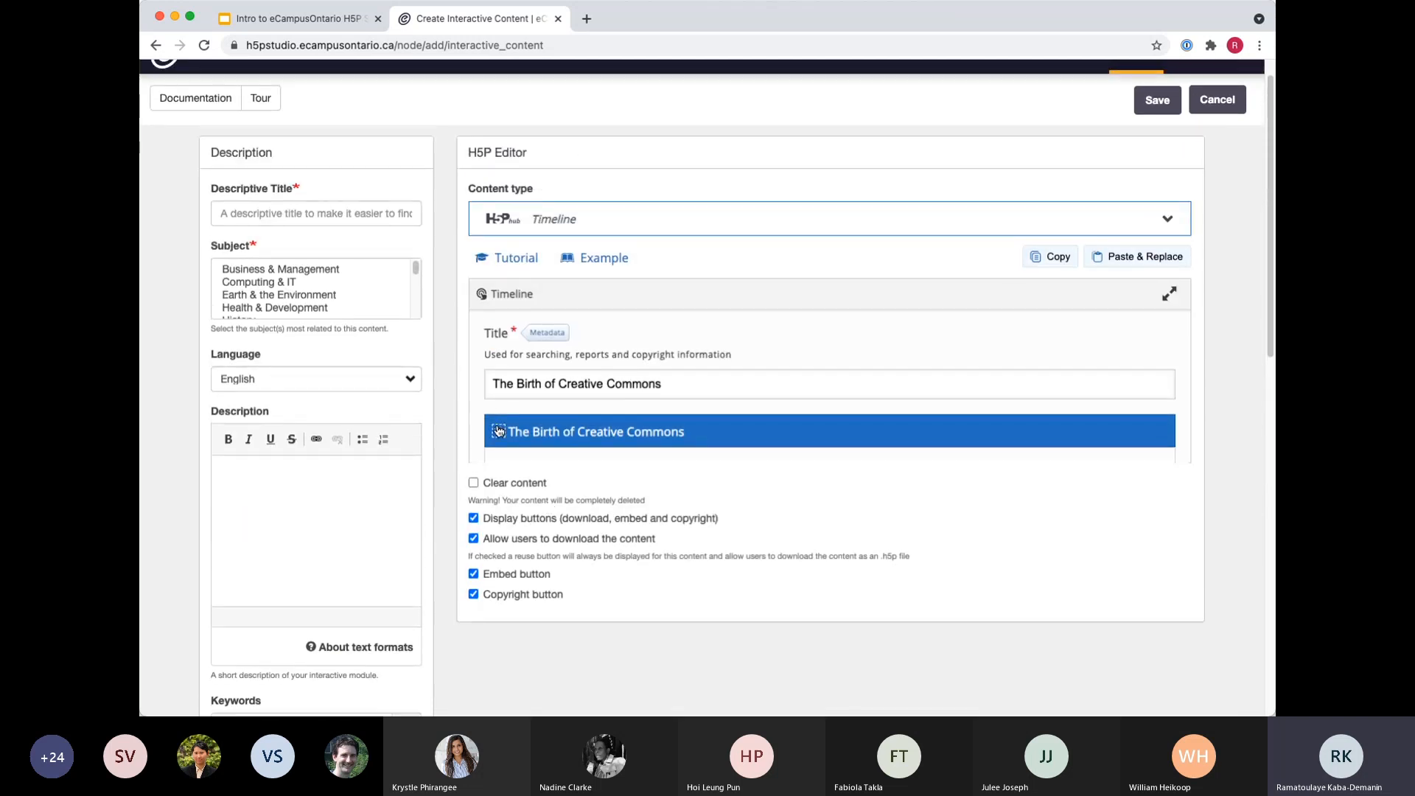
left_click(498, 433)
Collapse all date entries of the pasted timeline, from 1978 through the final 2021 entry.
scroll(529, 508, "down", 3)
scroll(529, 508, "down", 10)
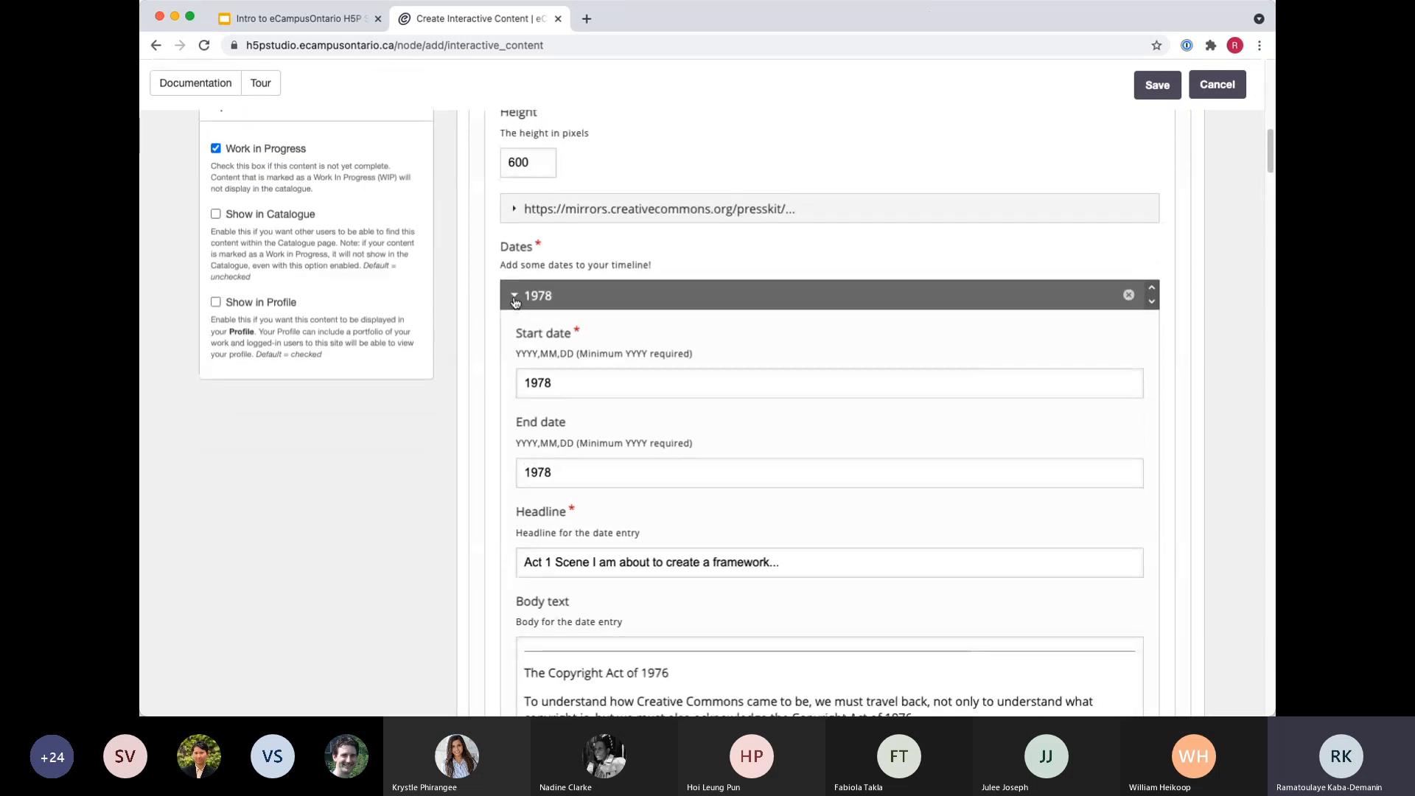
left_click(515, 296)
left_click(515, 334)
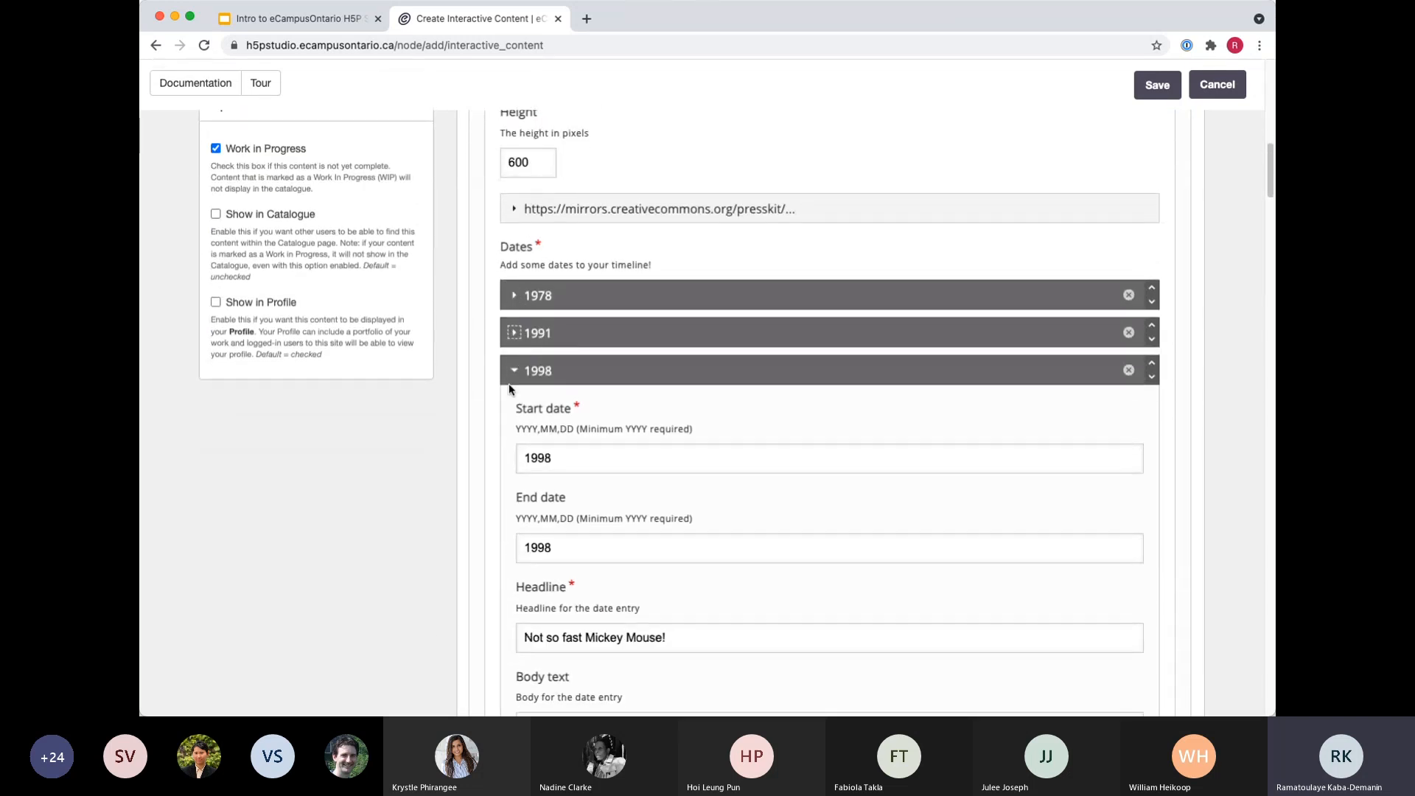
left_click(514, 371)
left_click(515, 409)
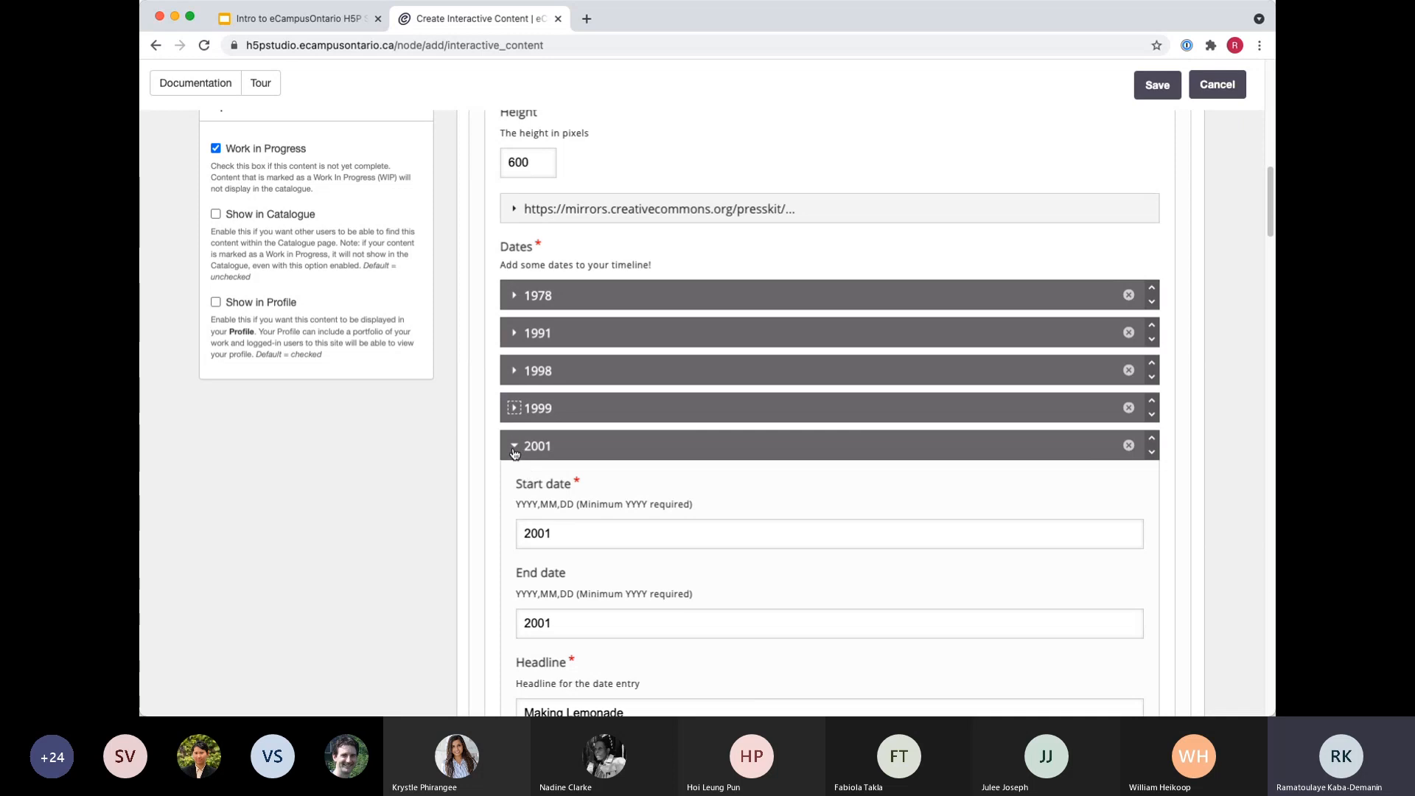
left_click(516, 446)
left_click(515, 484)
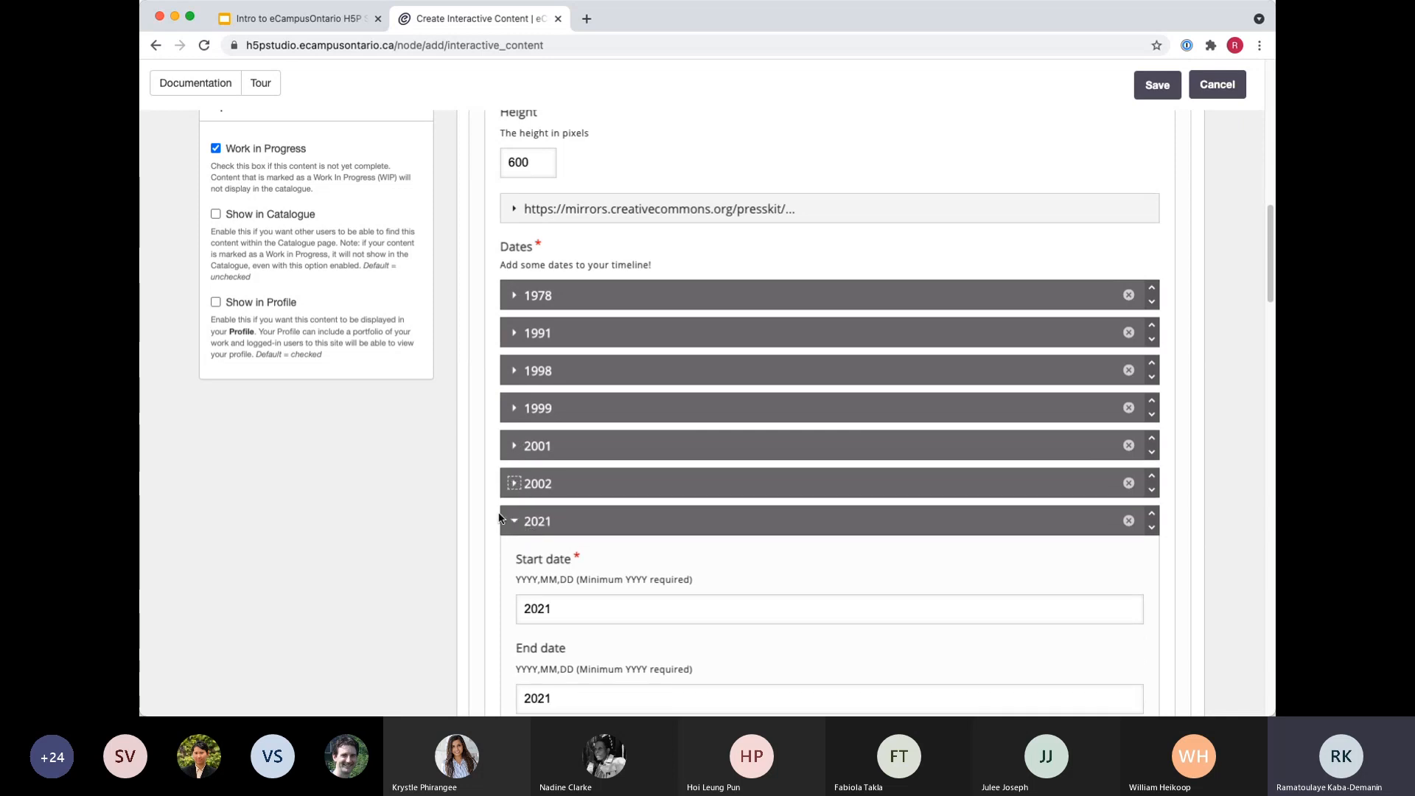
left_click(515, 521)
left_click(514, 559)
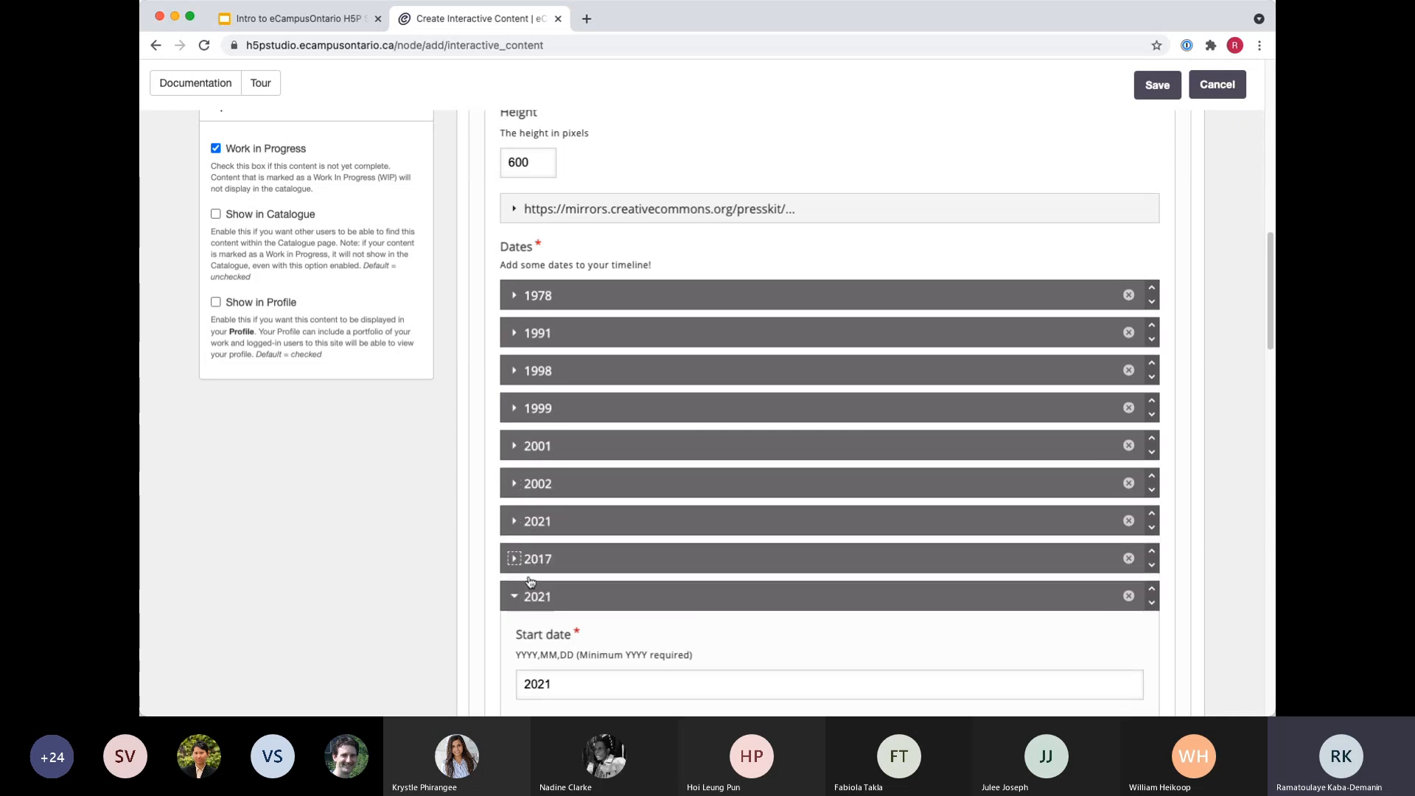
left_click(515, 597)
left_click(515, 597)
Add a new date entry to the timeline with start date 2022 and end date 2024.
scroll(464, 582, "down", 2)
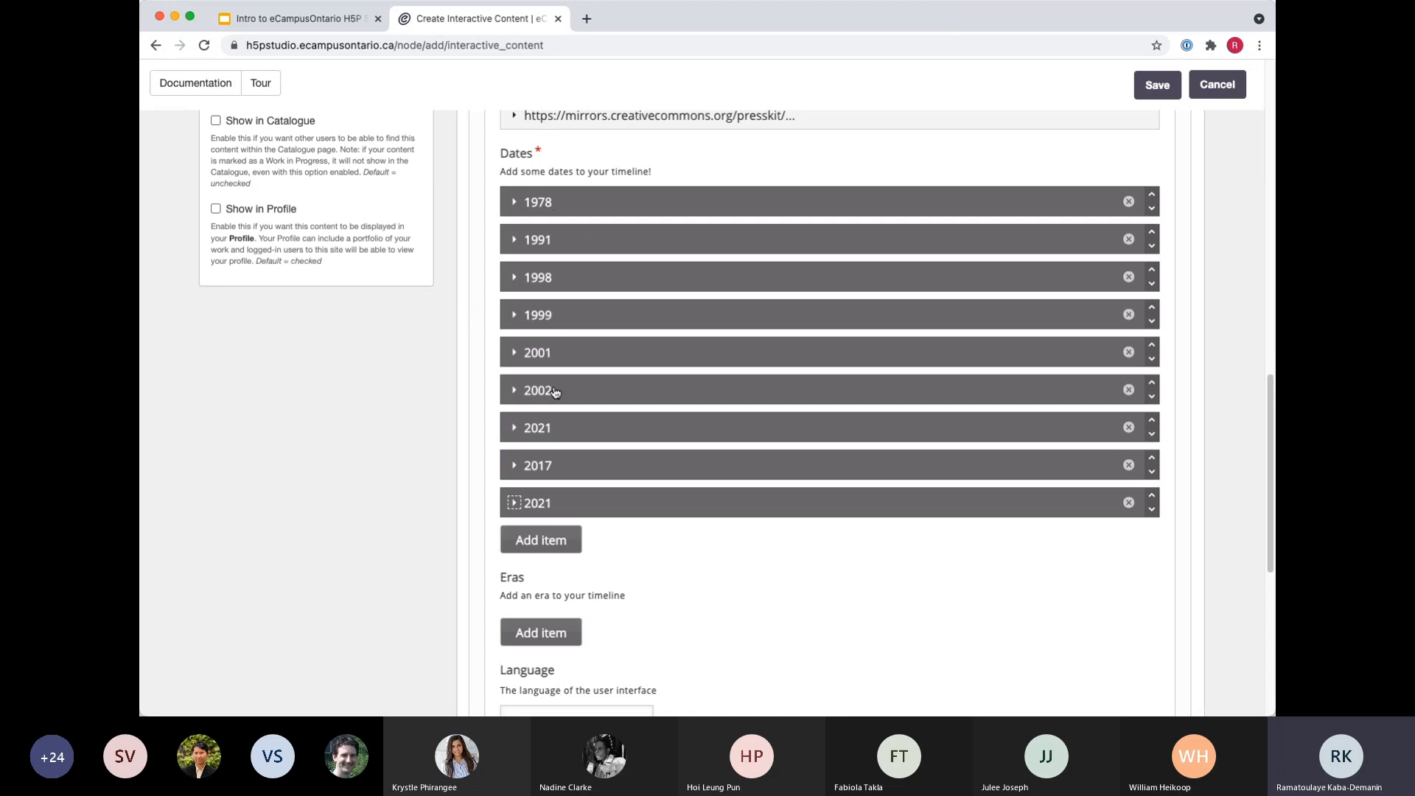
scroll(430, 578, "down", 1)
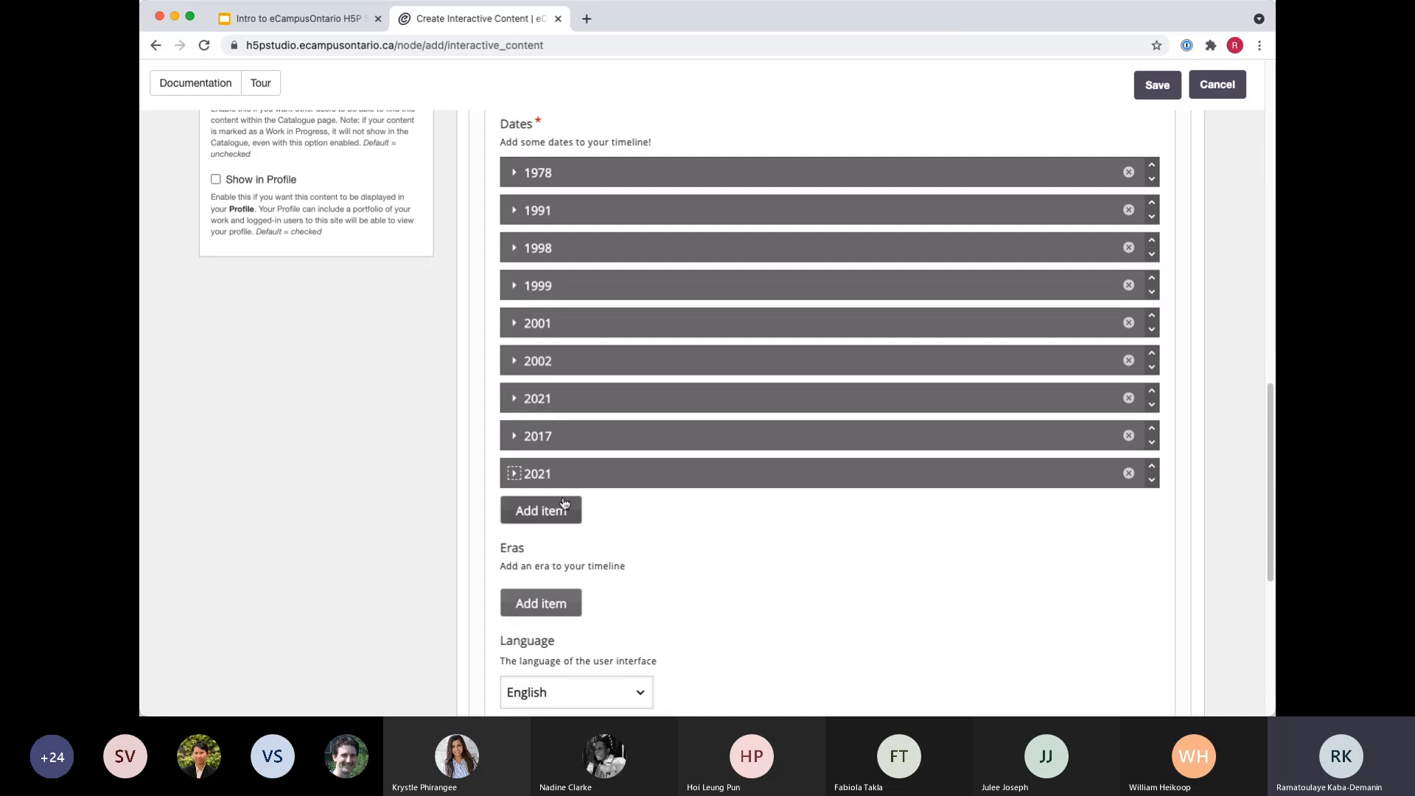
left_click(549, 516)
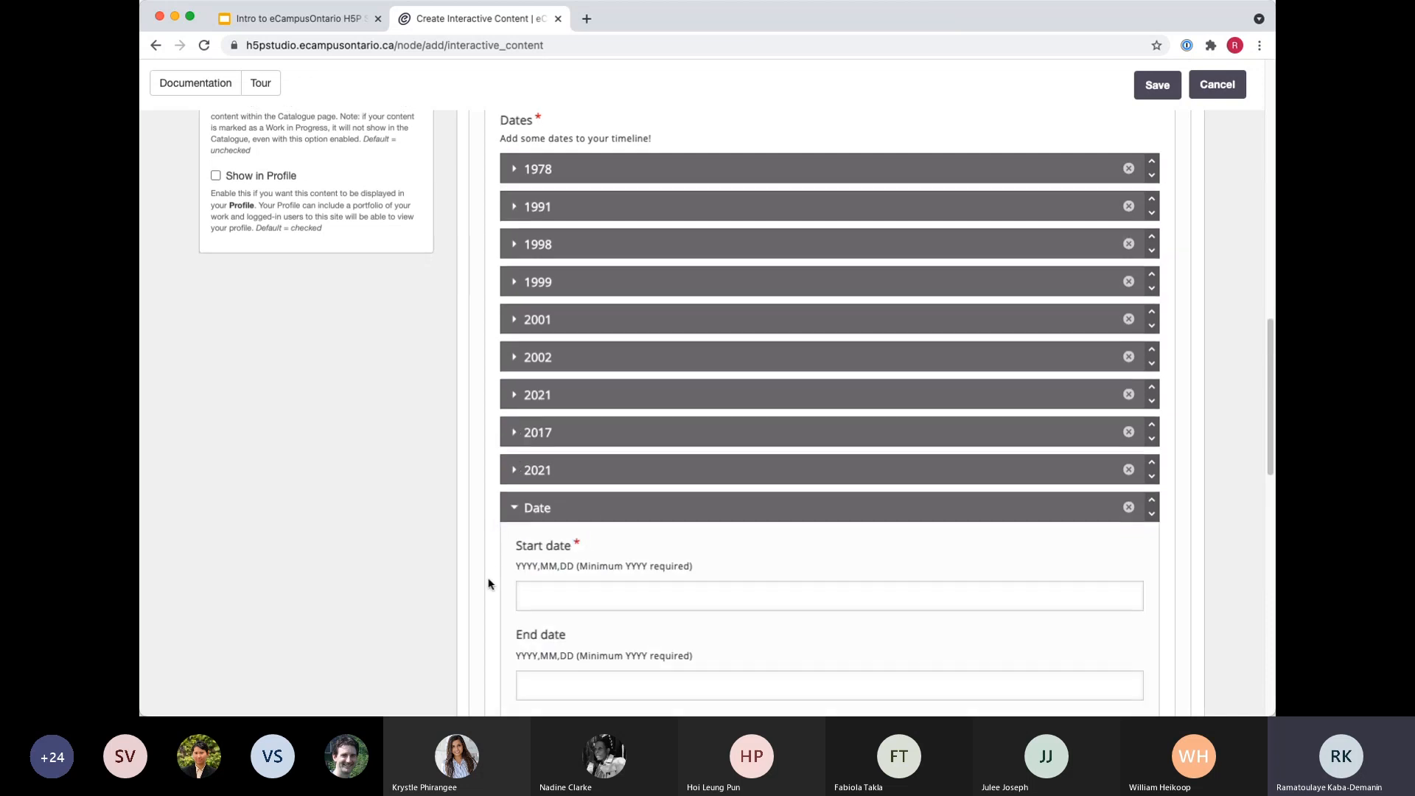
scroll(545, 516, "down", 5)
left_click(546, 459)
scroll(379, 529, "down", 4)
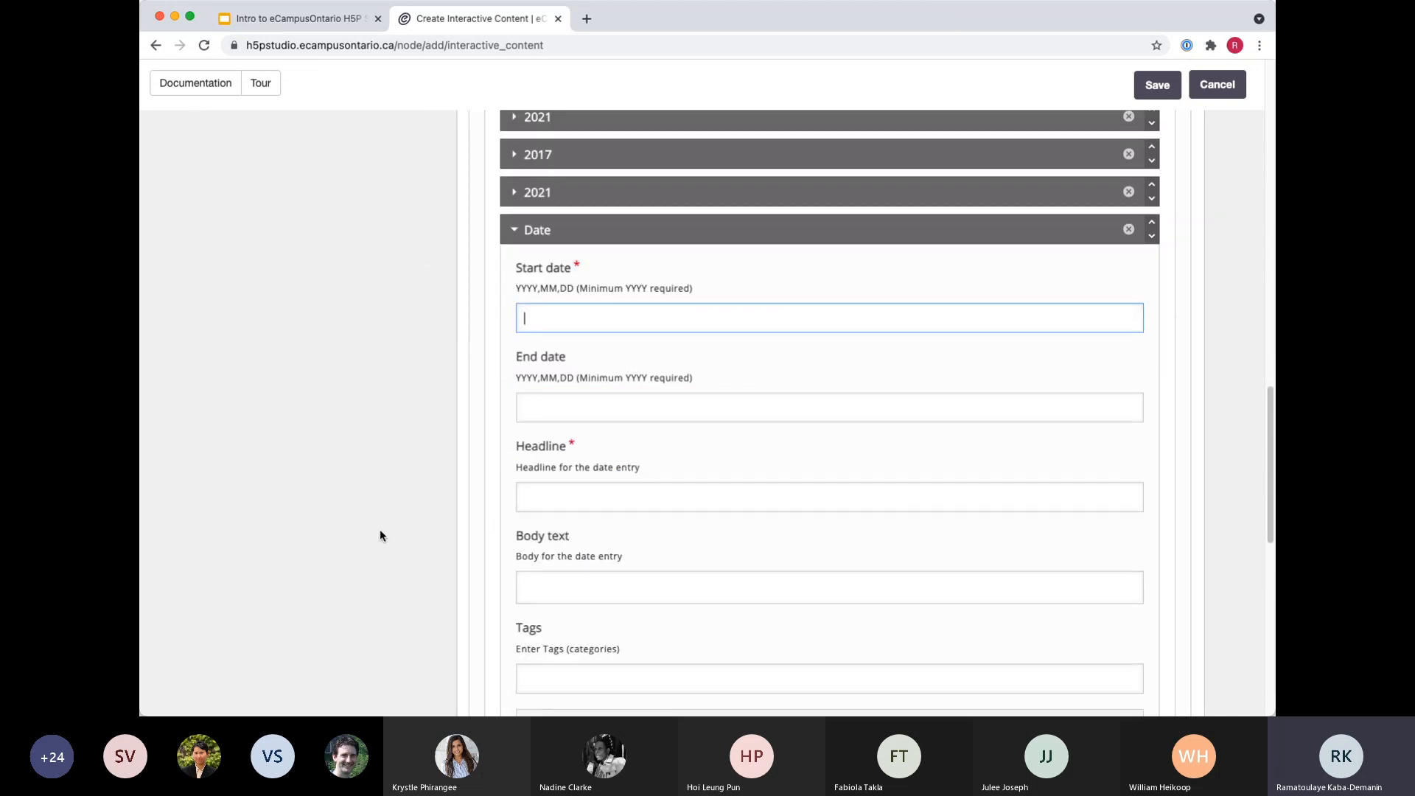
type("2022")
left_click(571, 409)
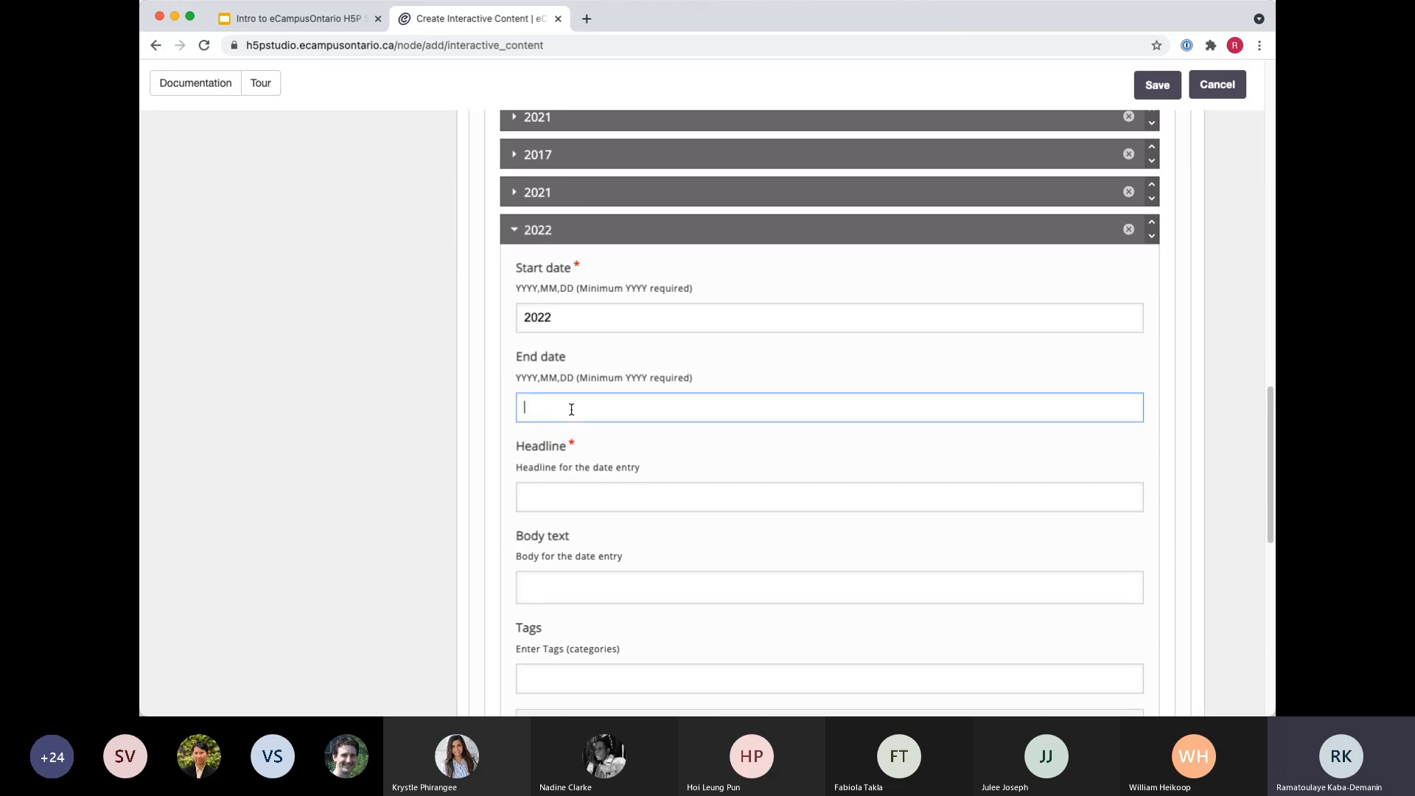
type("2024")
left_click(404, 528)
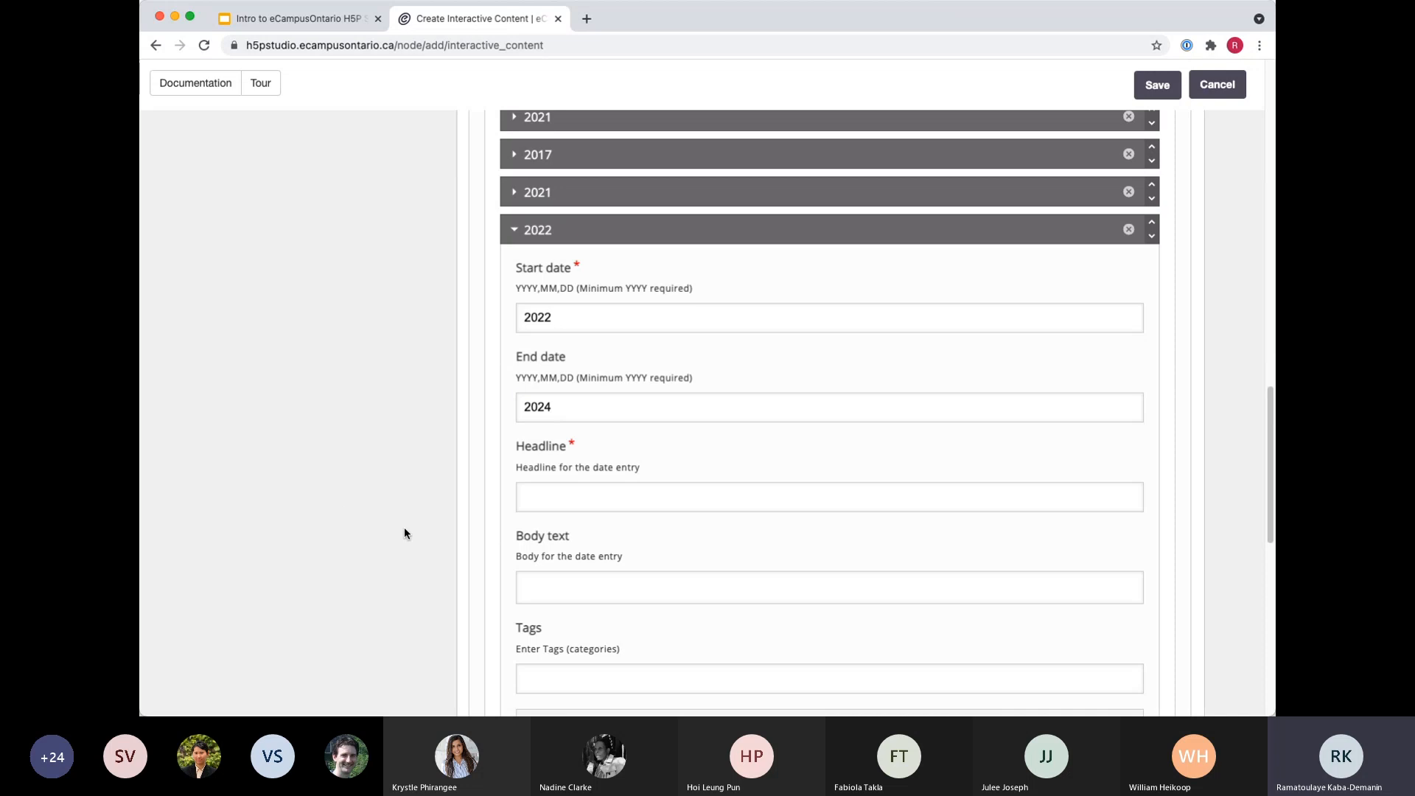
Enter "Test" as the headline of the 2022 date entry.
left_click(620, 491)
scroll(443, 527, "down", 3)
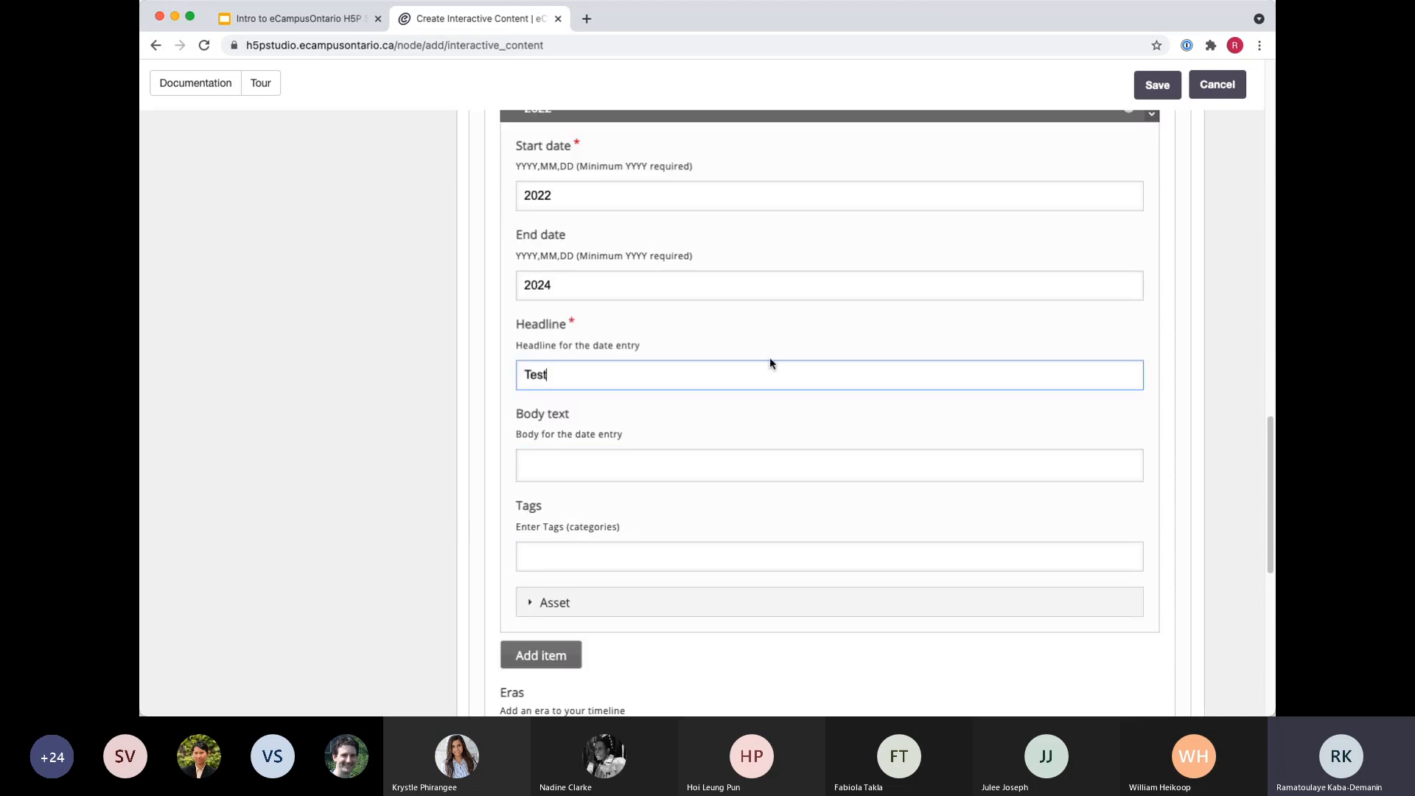
scroll(624, 451, "down", 9)
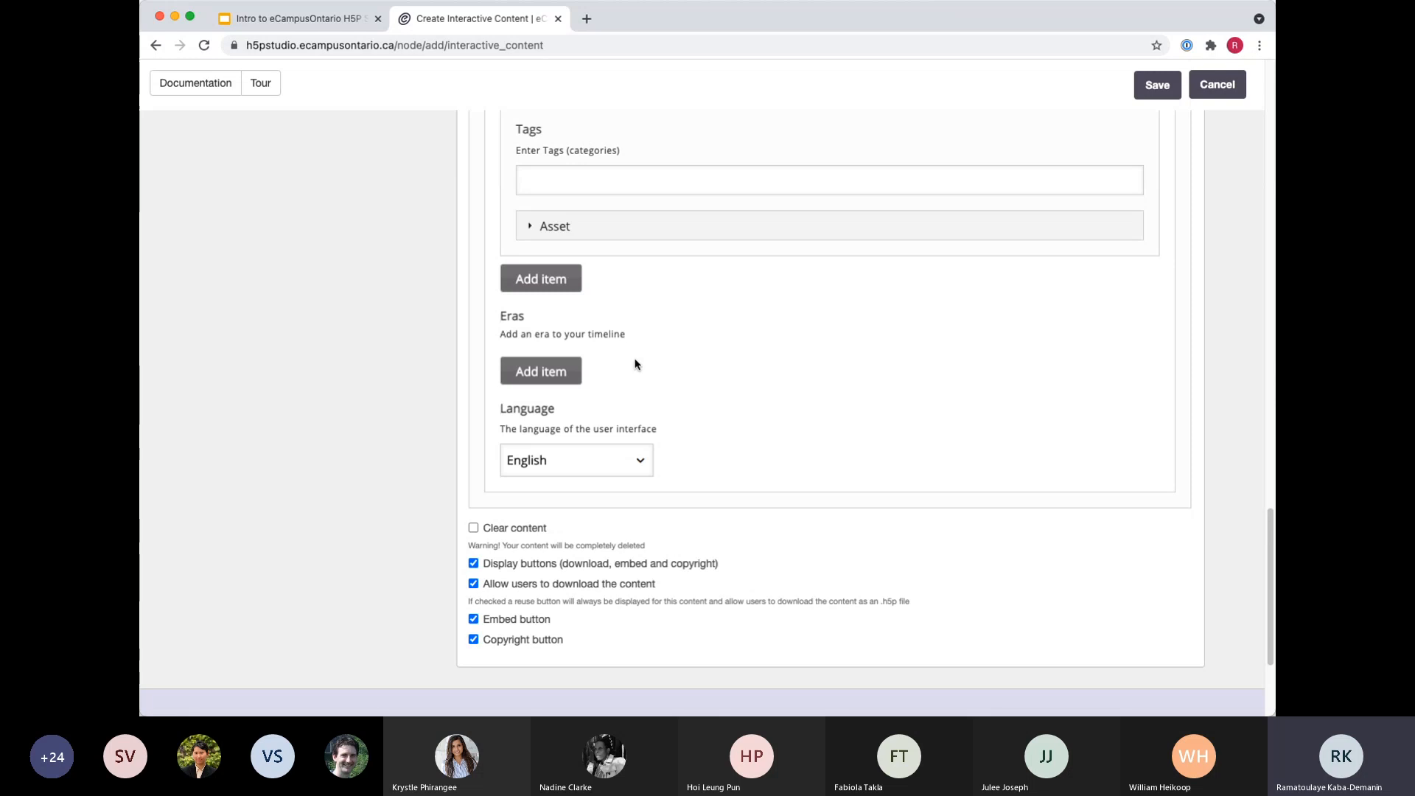
scroll(684, 481, "up", 5)
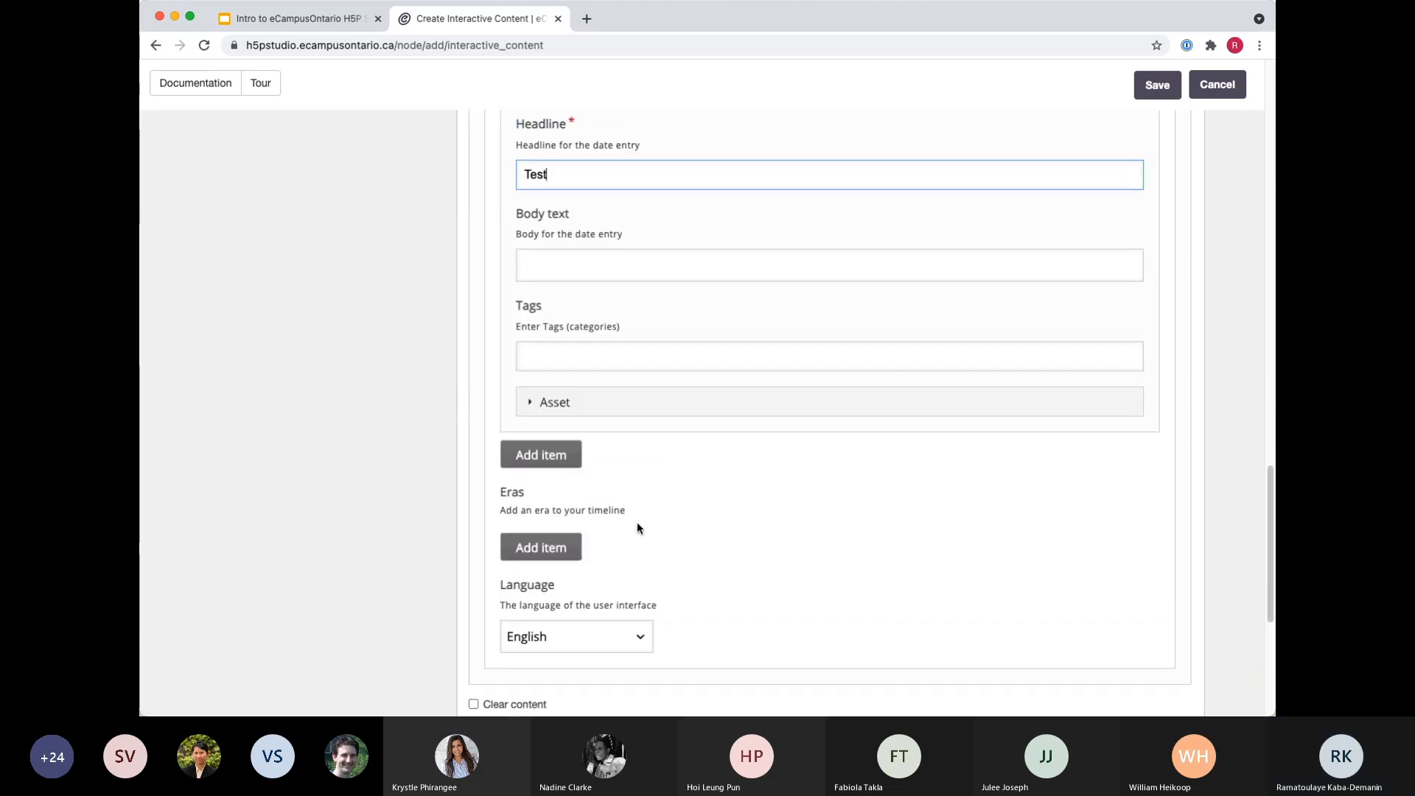
scroll(634, 524, "up", 3)
scroll(590, 567, "down", 1)
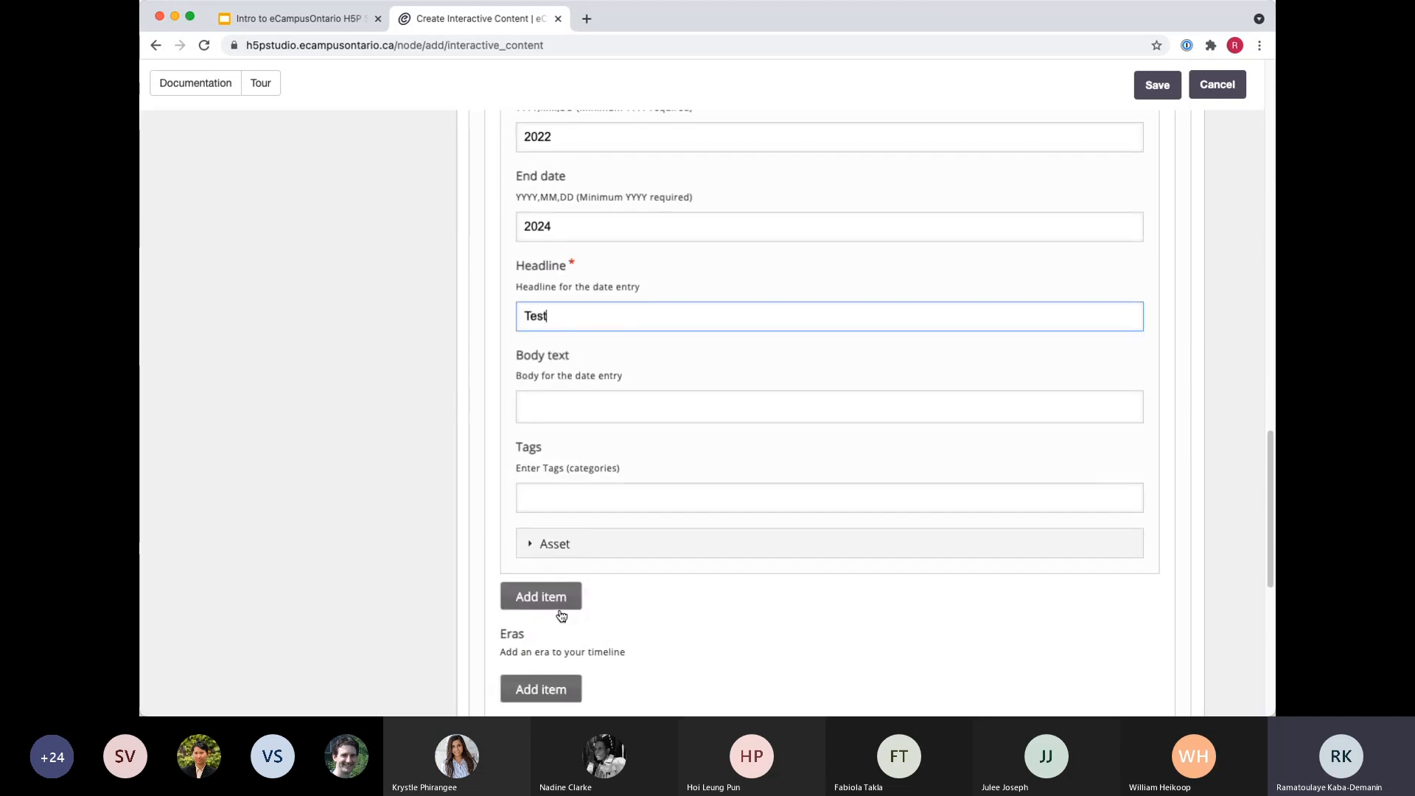
Expand the 2022 entry's asset settings and examine its media, credit and body text fields.
left_click(542, 552)
scroll(591, 552, "down", 5)
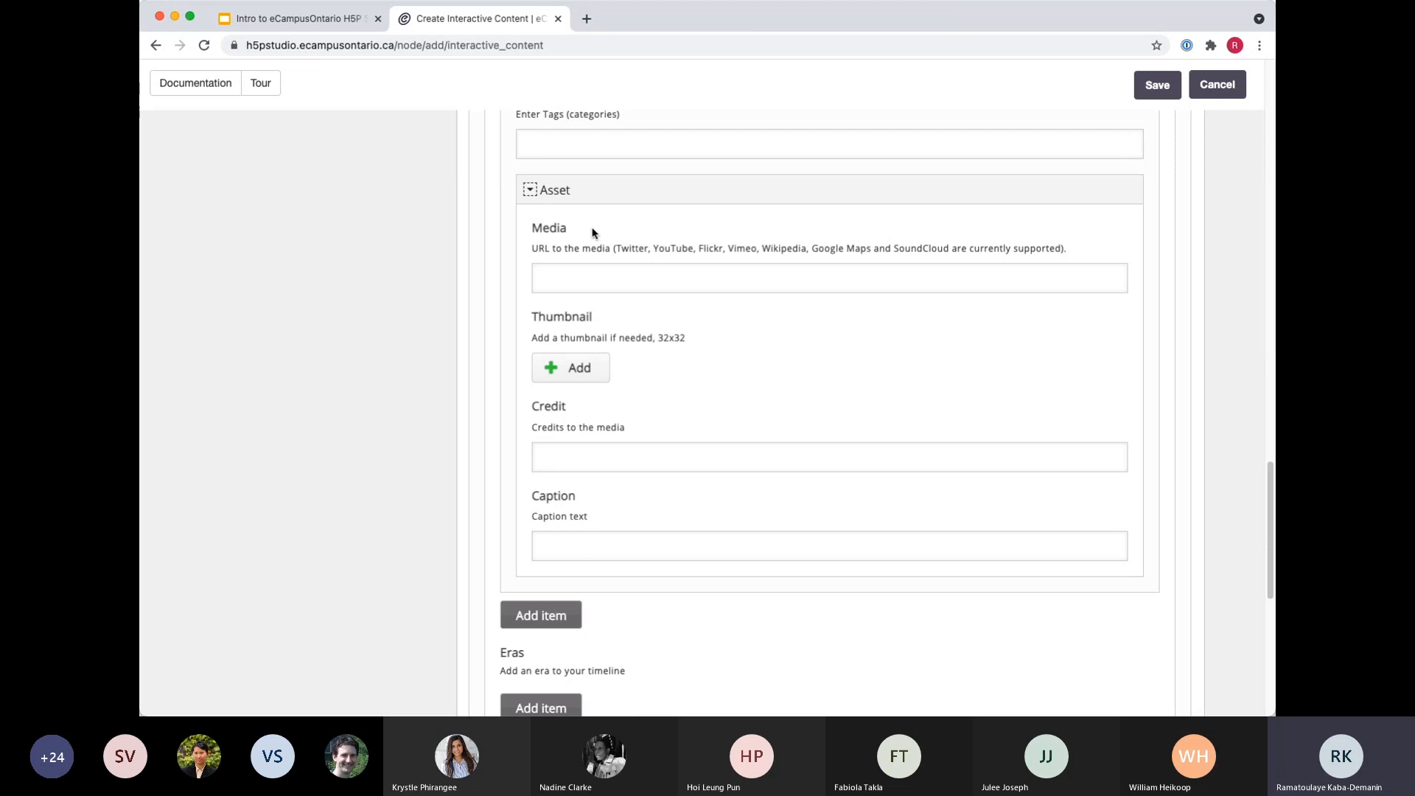
left_click(567, 294)
left_click(559, 273)
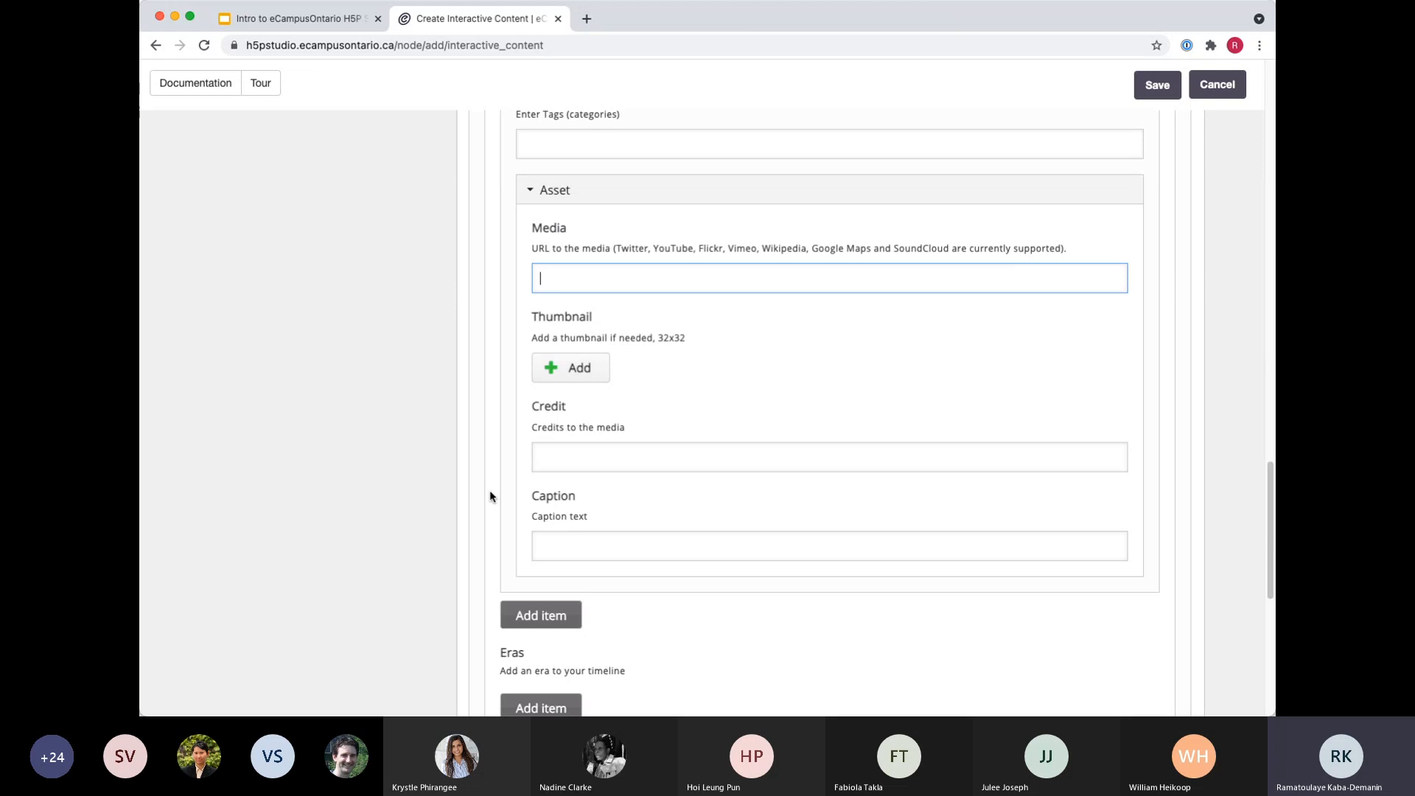
left_click(554, 453)
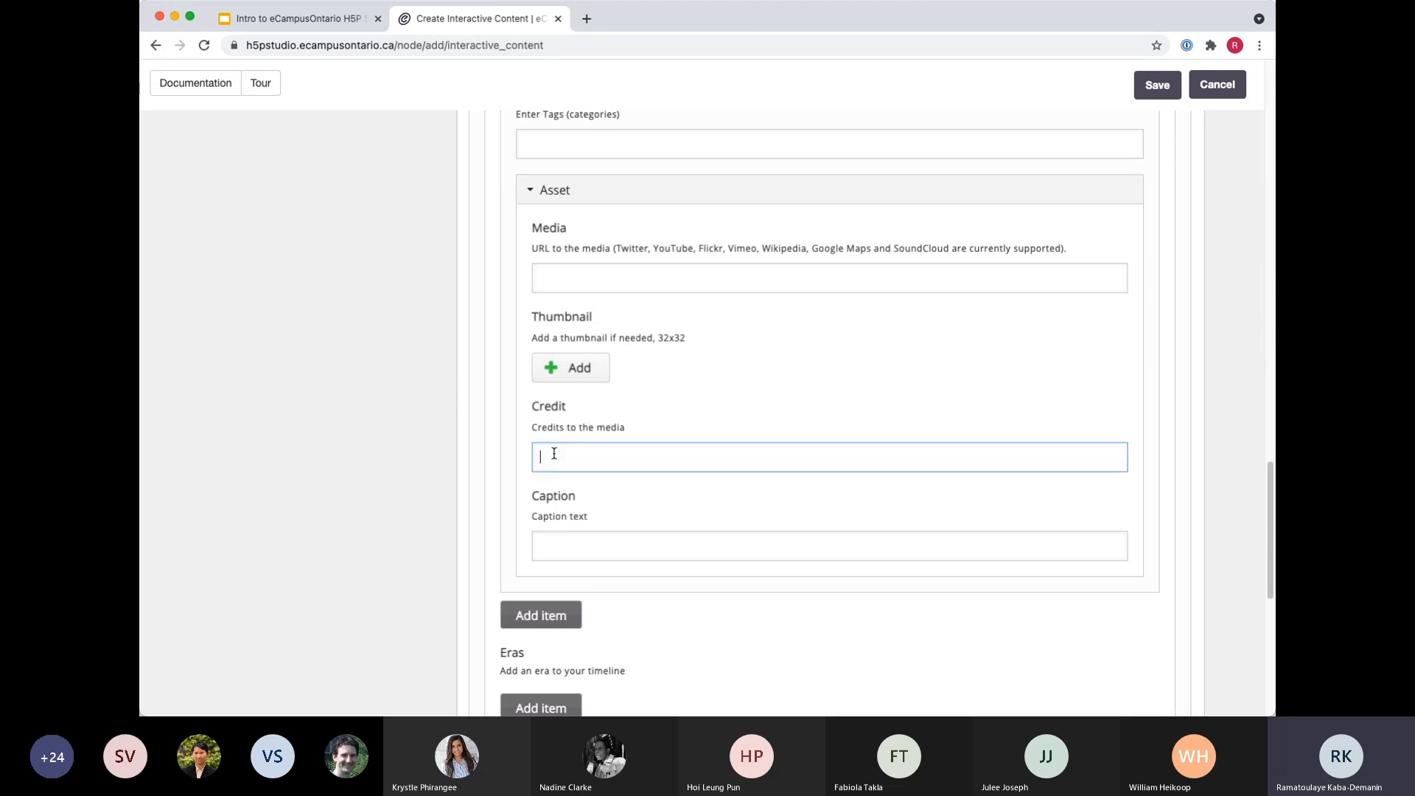
scroll(531, 471, "up", 10)
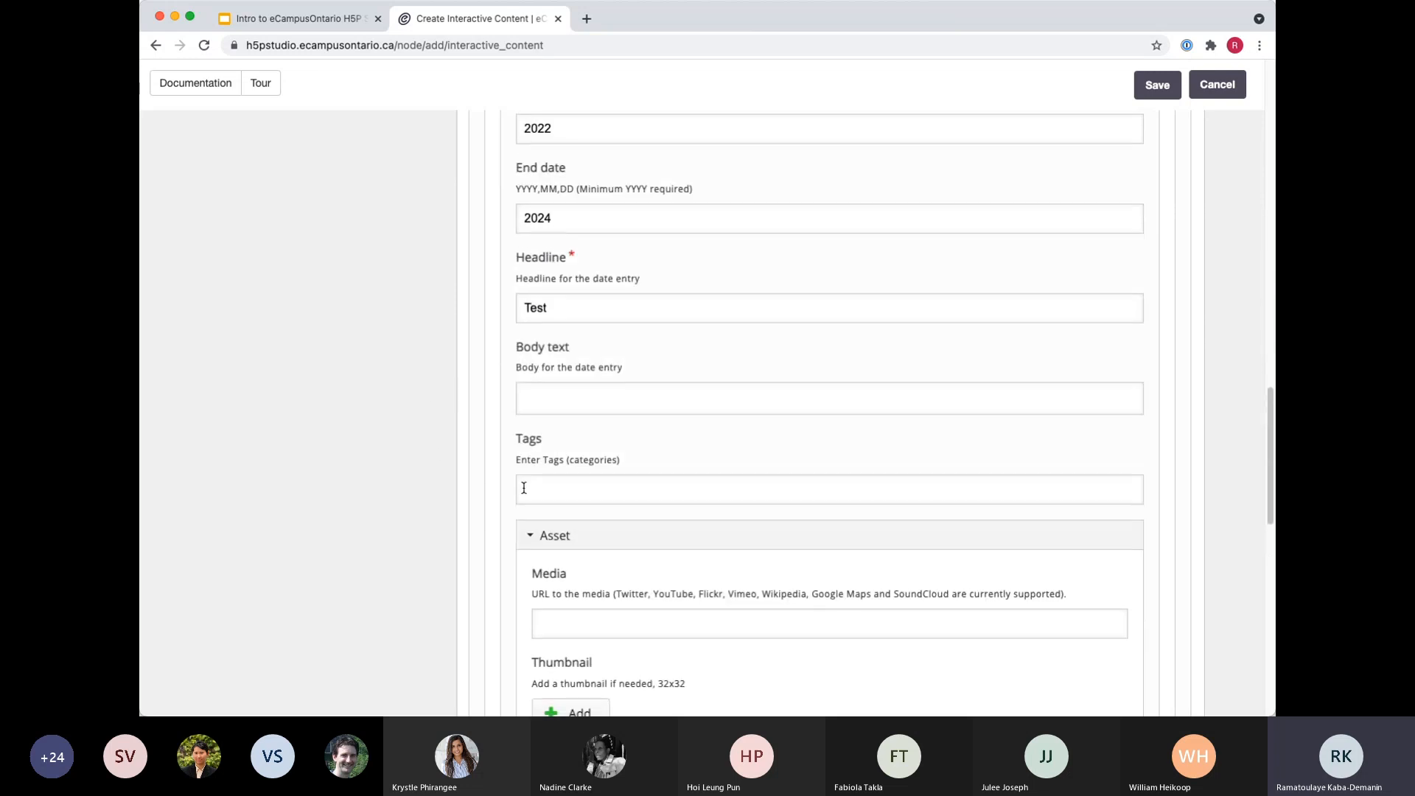
scroll(586, 598, "down", 1)
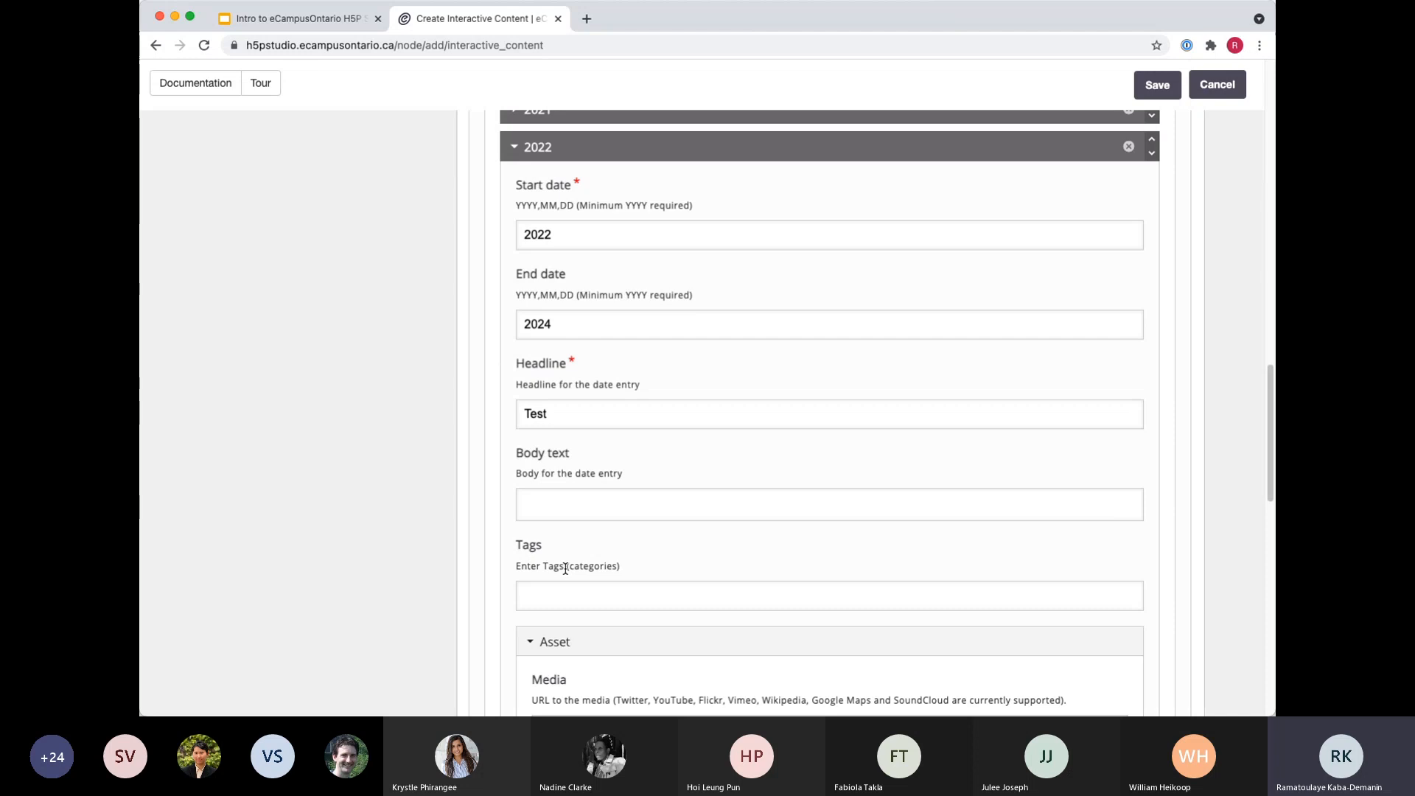
left_click(560, 501)
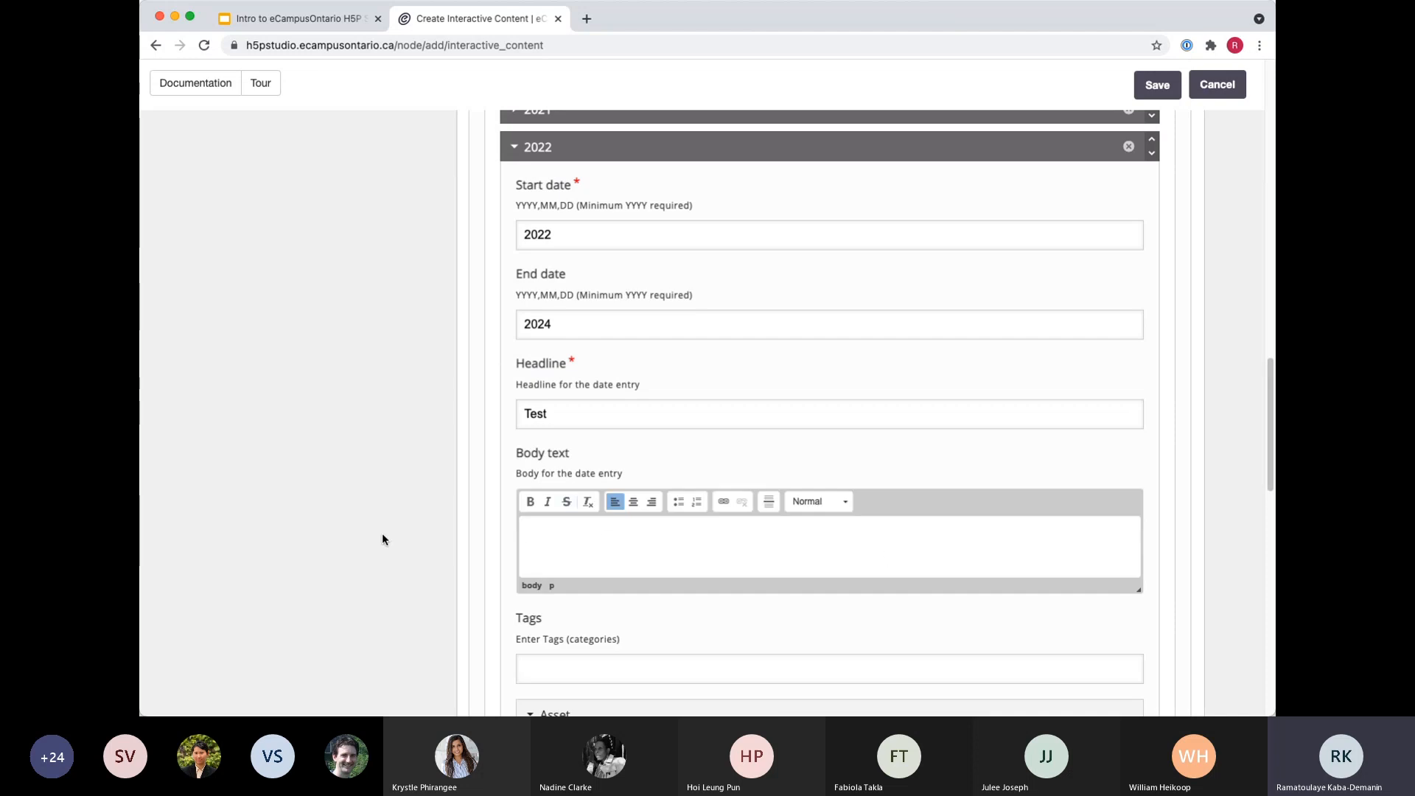
Examine the new content's description fields, from the descriptive title and subject to the language, description and keywords.
scroll(383, 538, "up", 20)
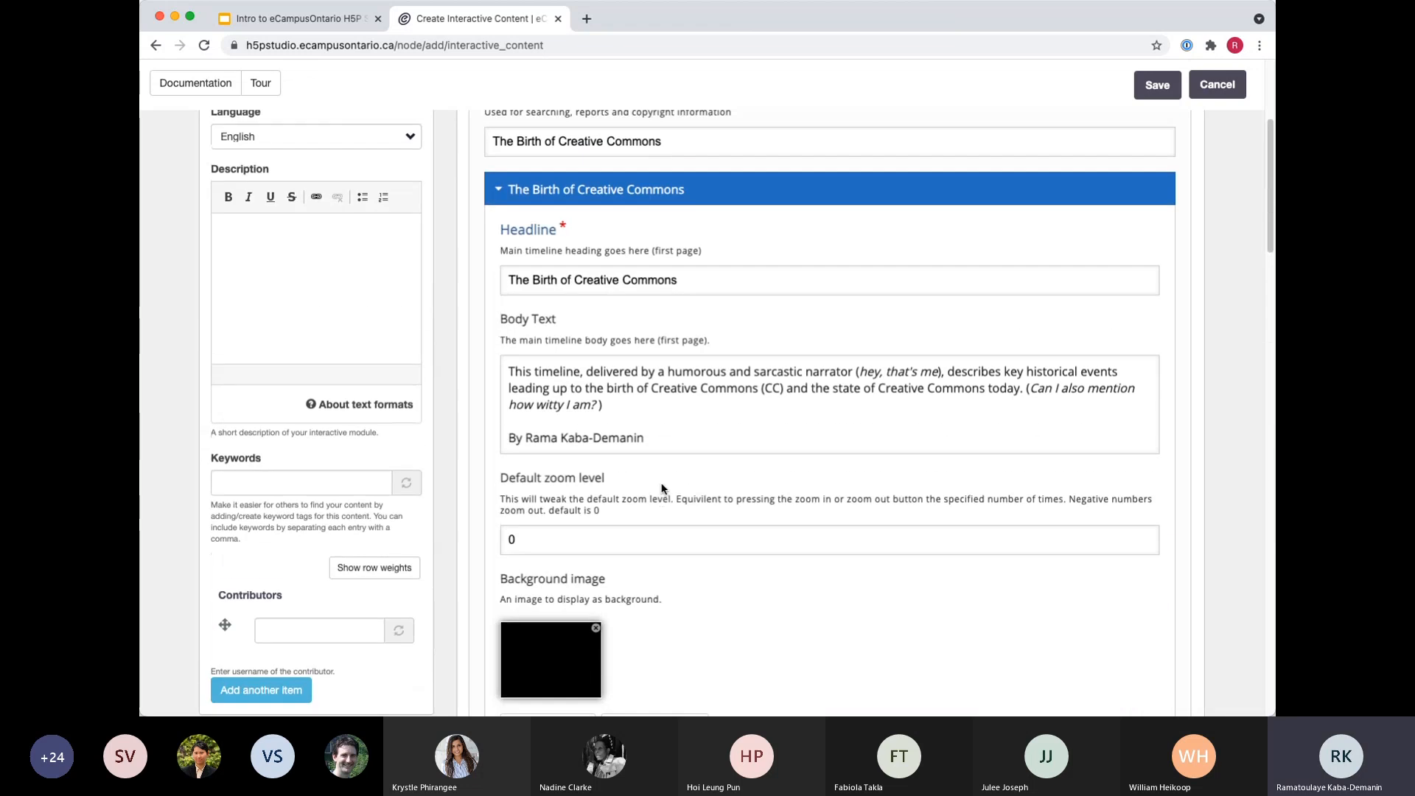
scroll(662, 483, "up", 5)
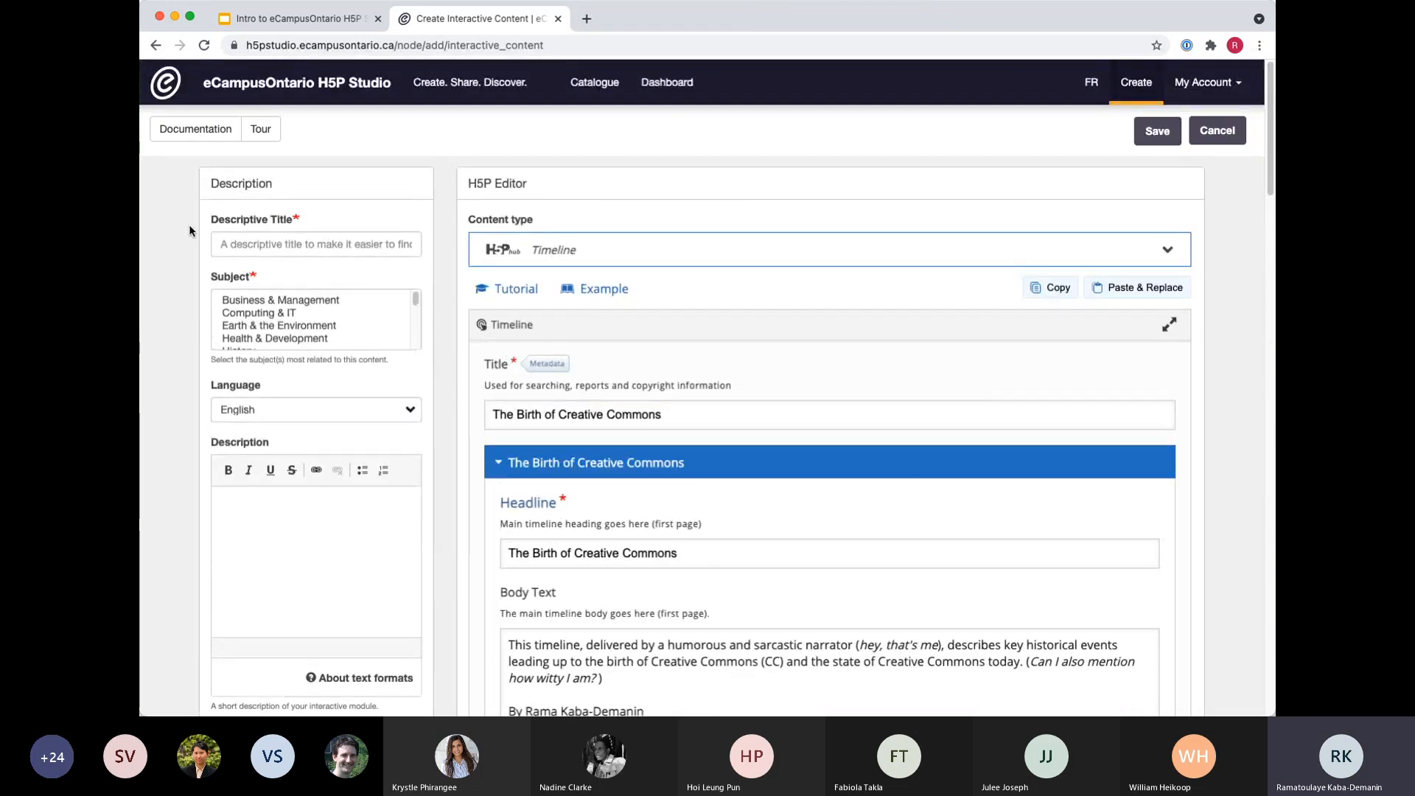
left_click(255, 240)
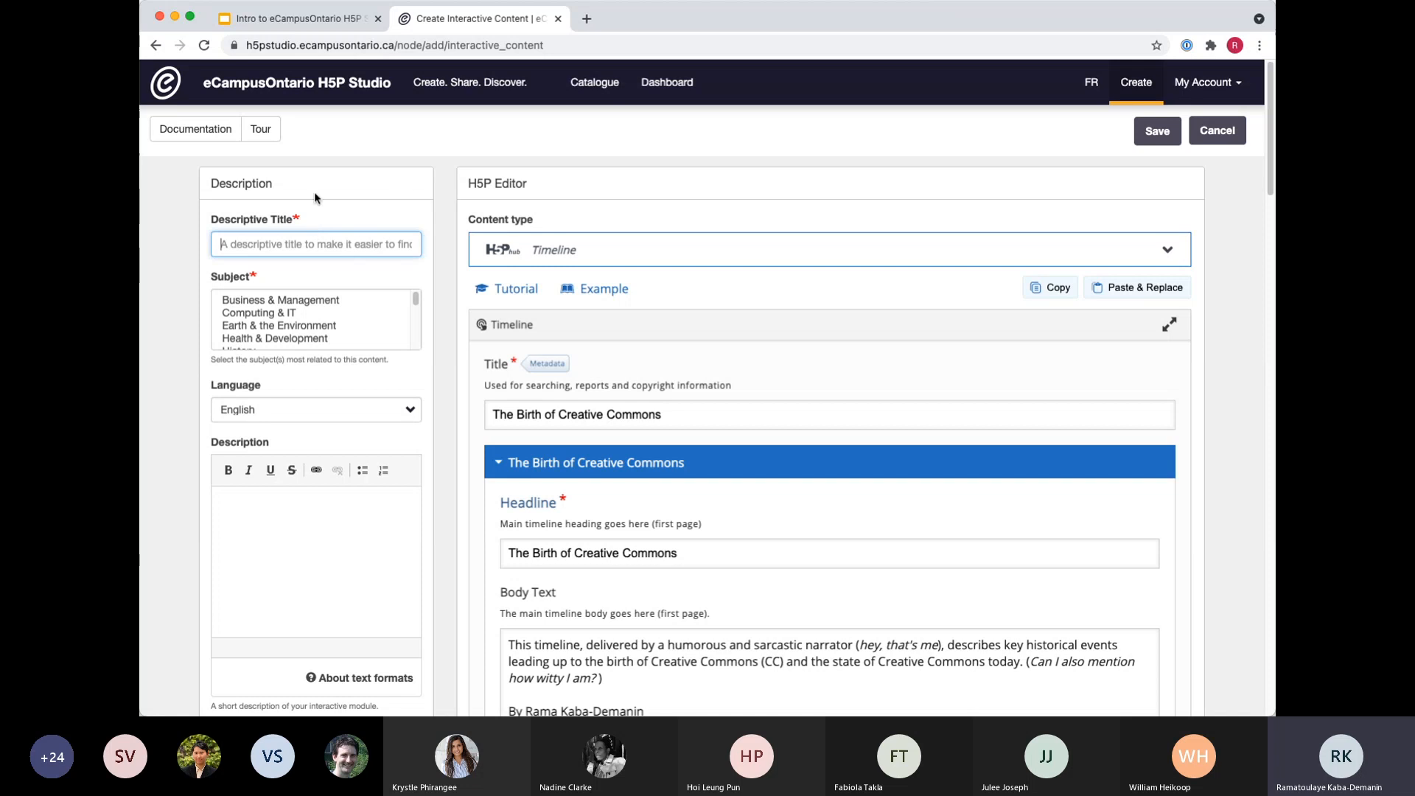
scroll(324, 593, "down", 5)
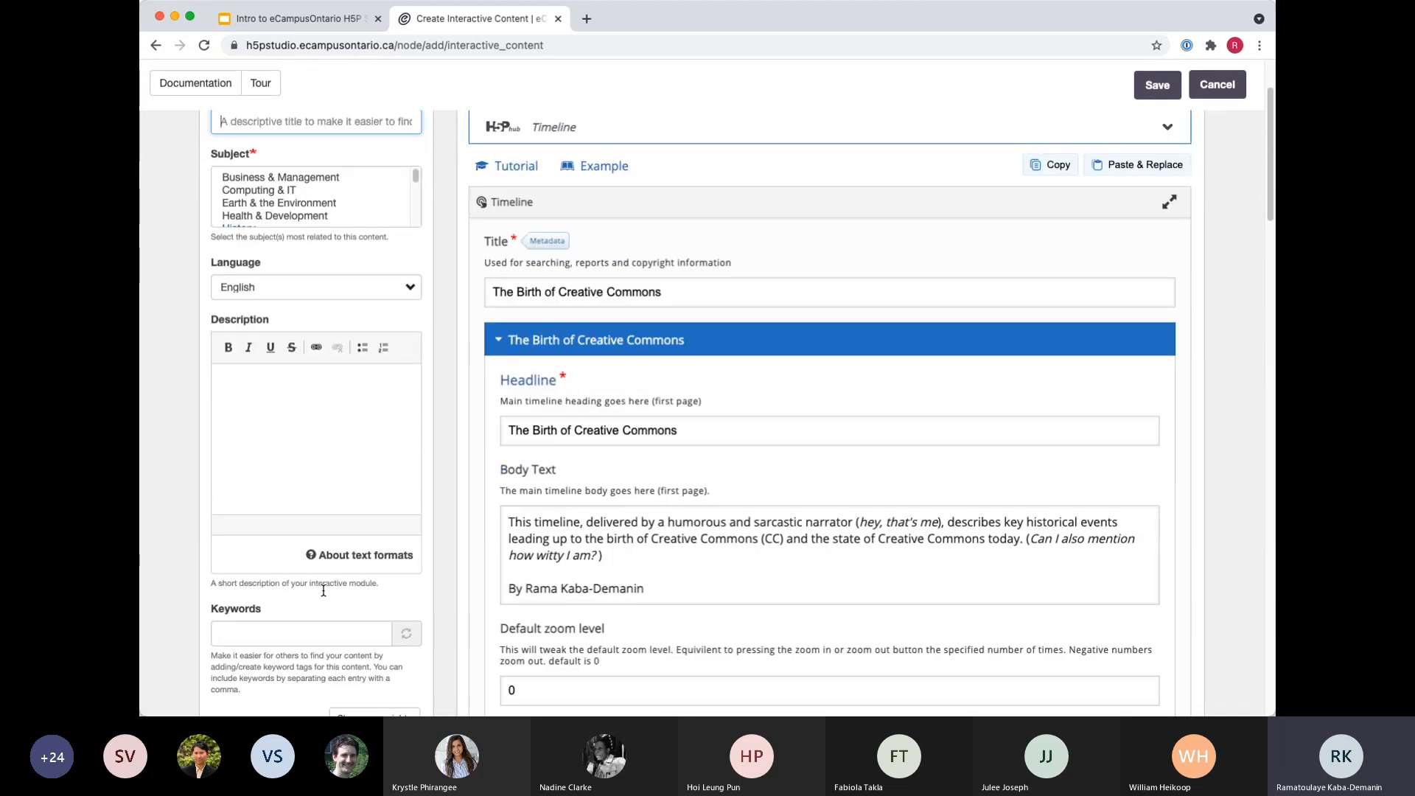
Return to the published History of Creative Commons timeline without saving and advance two slides to the 1991 event.
left_click(157, 45)
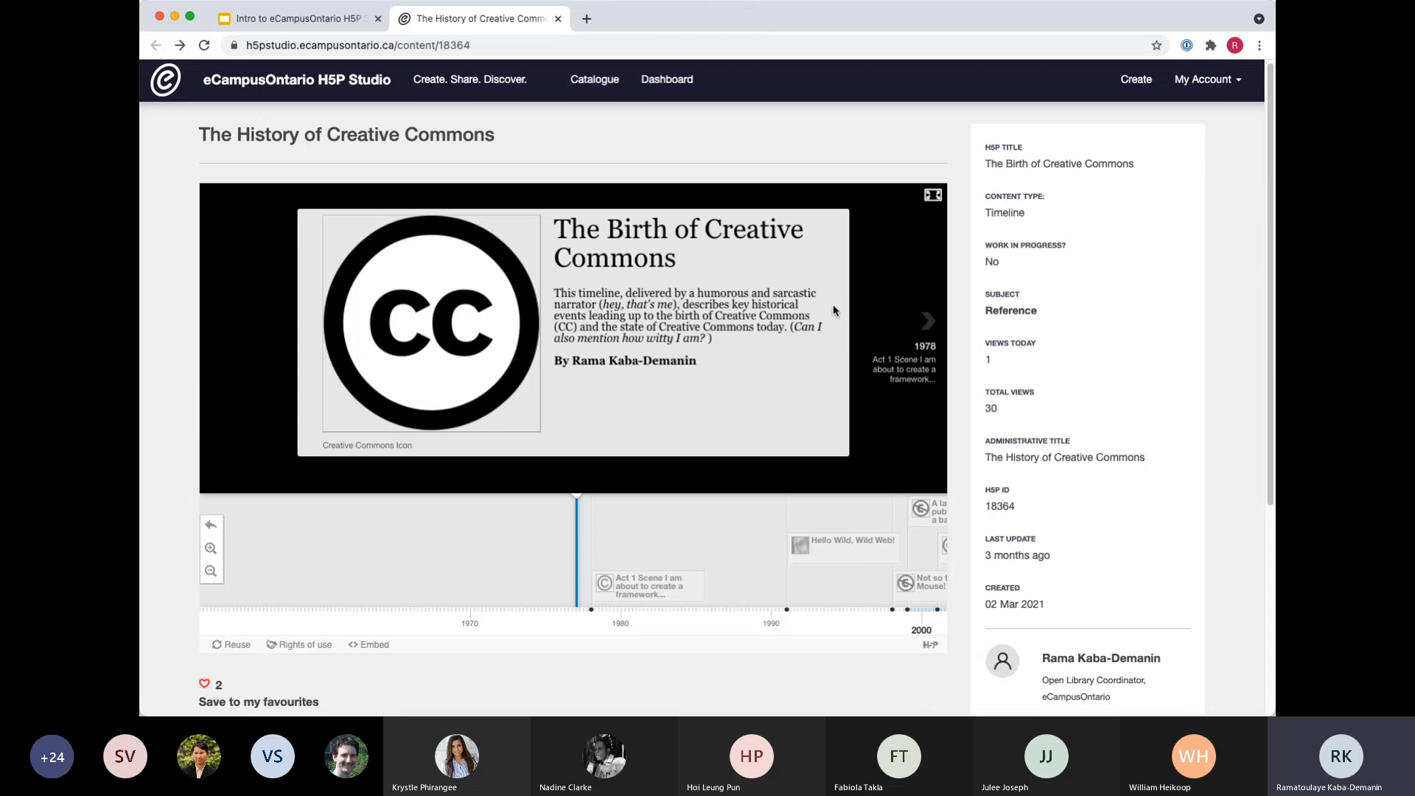
left_click(931, 336)
left_click(931, 336)
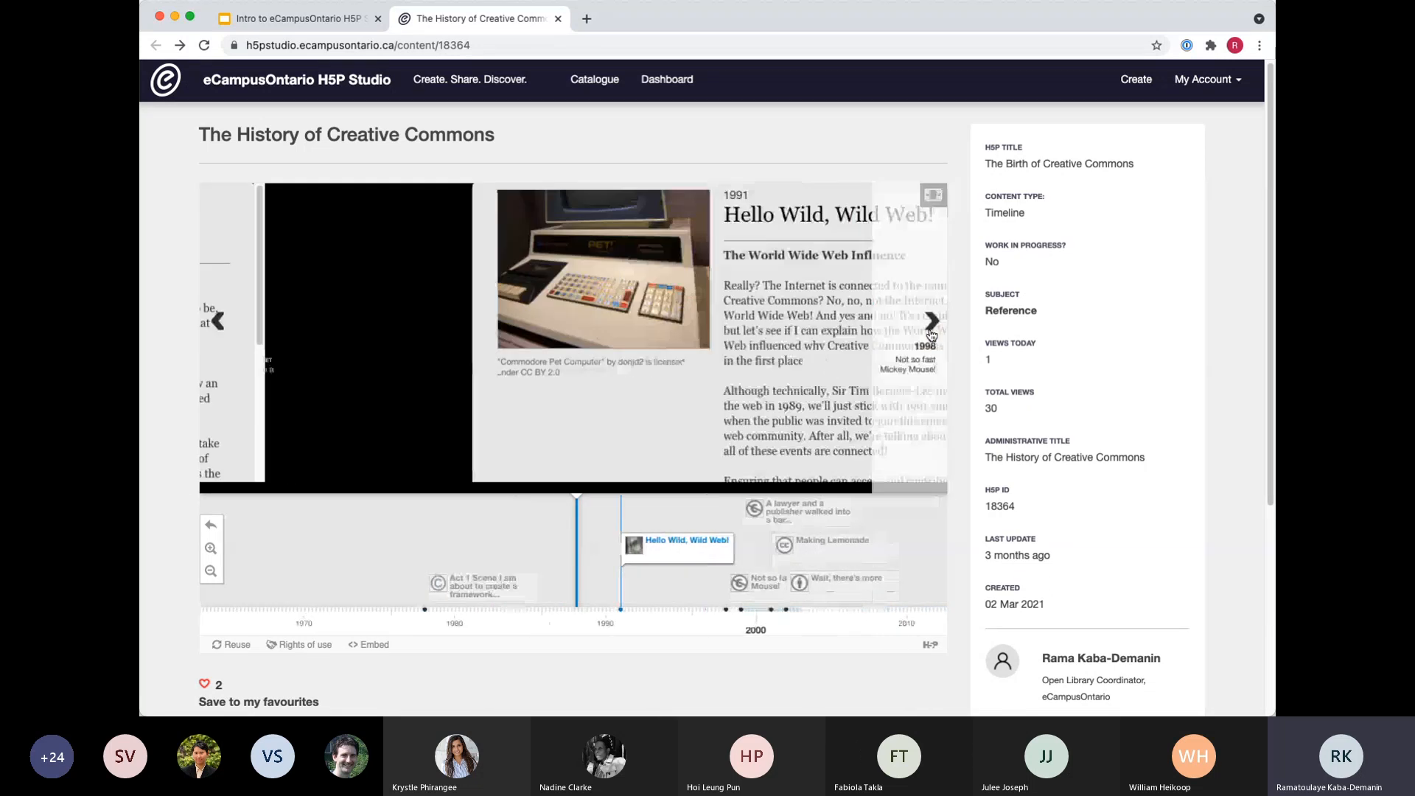
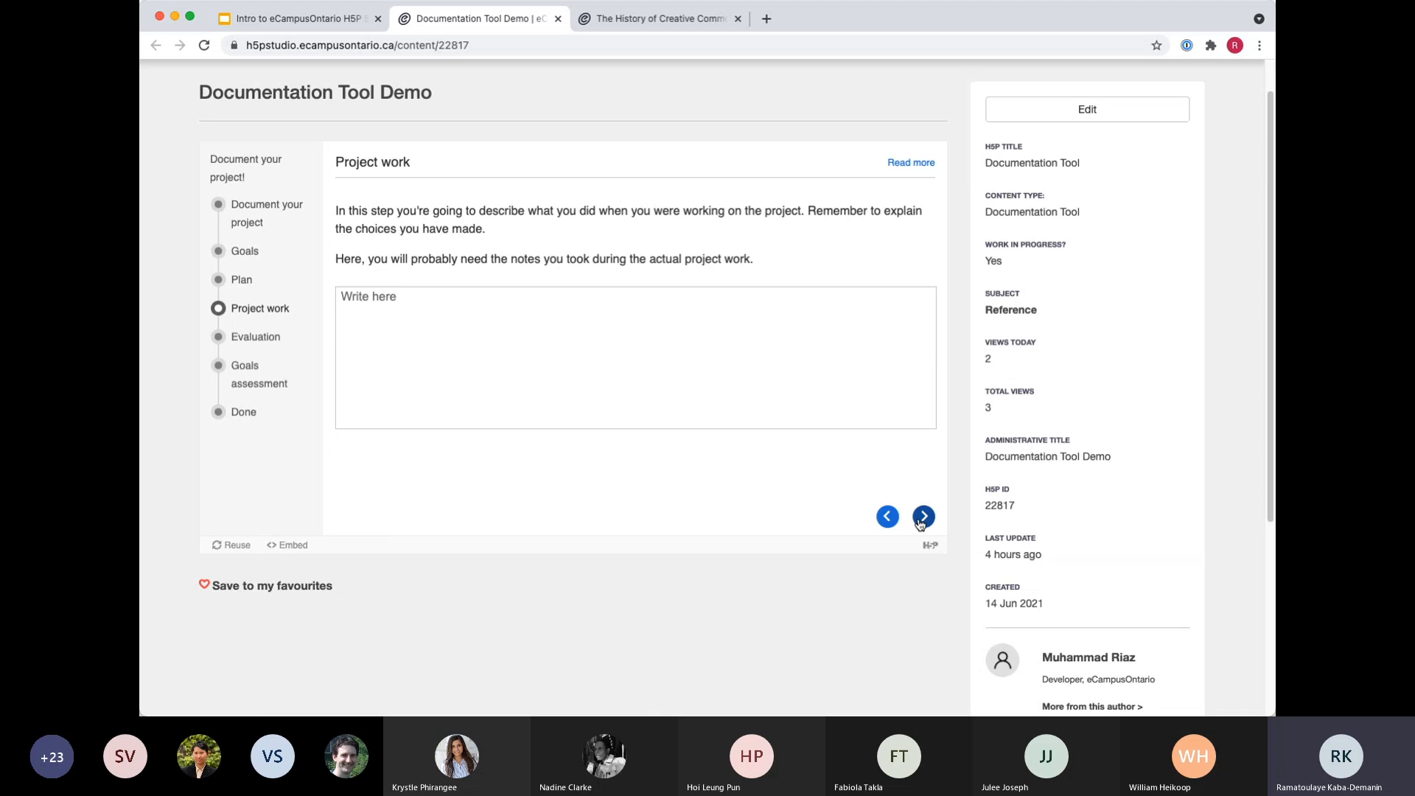
left_click(923, 516)
Advance the Documentation Tool Demo to its Evaluation page and open the content for editing.
scroll(622, 641, "up", 1)
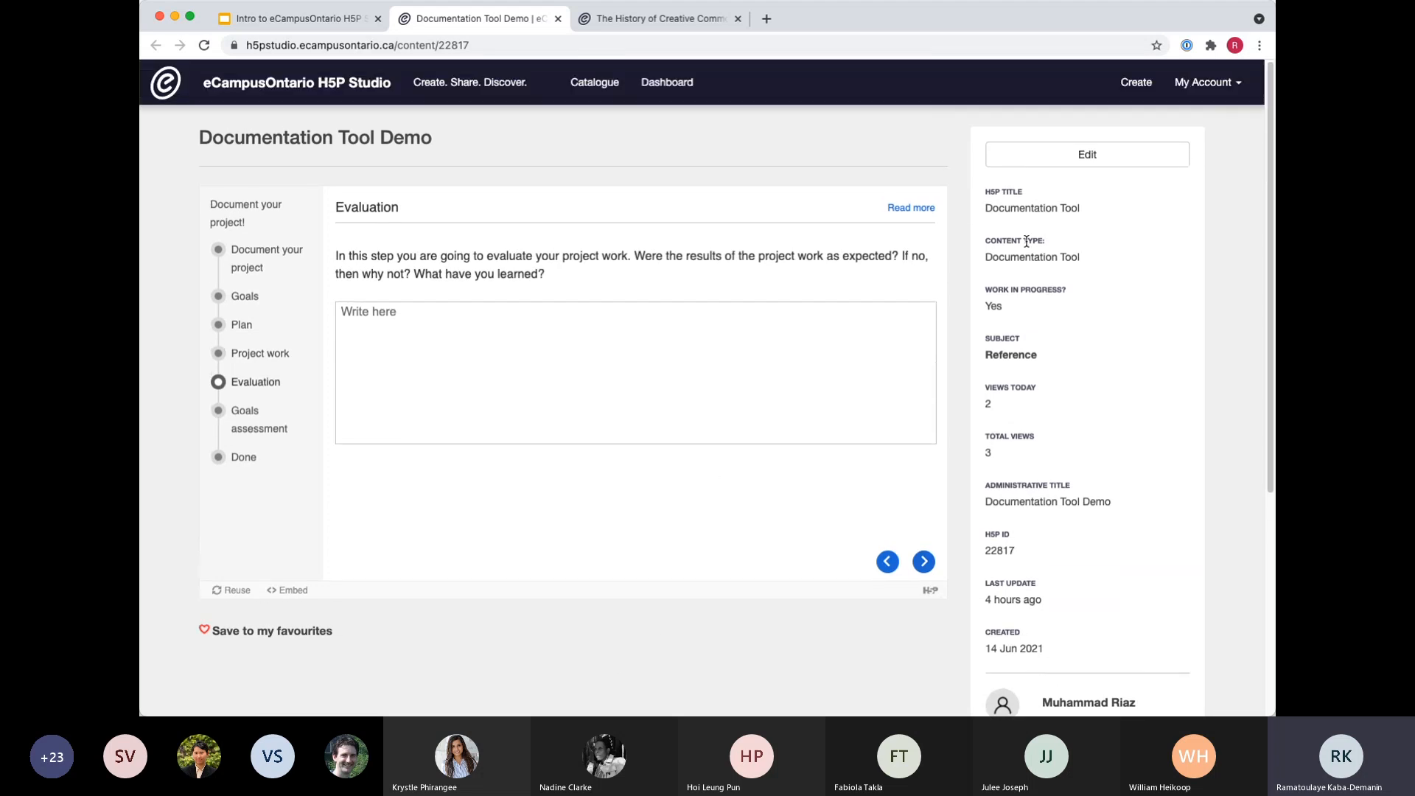
left_click(1098, 156)
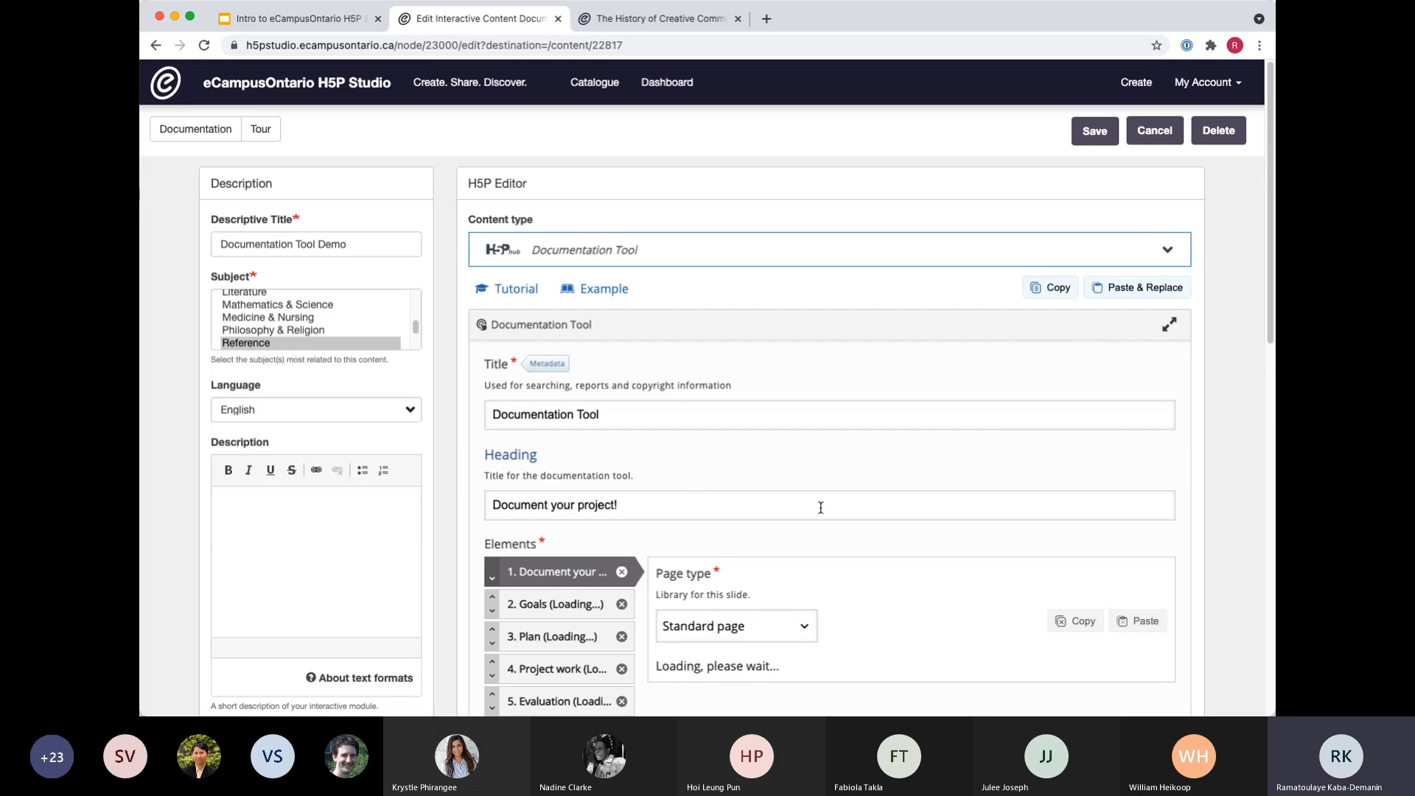
Examine the demo's list of pages and the page type options of the first page, Document your project.
scroll(820, 508, "down", 4)
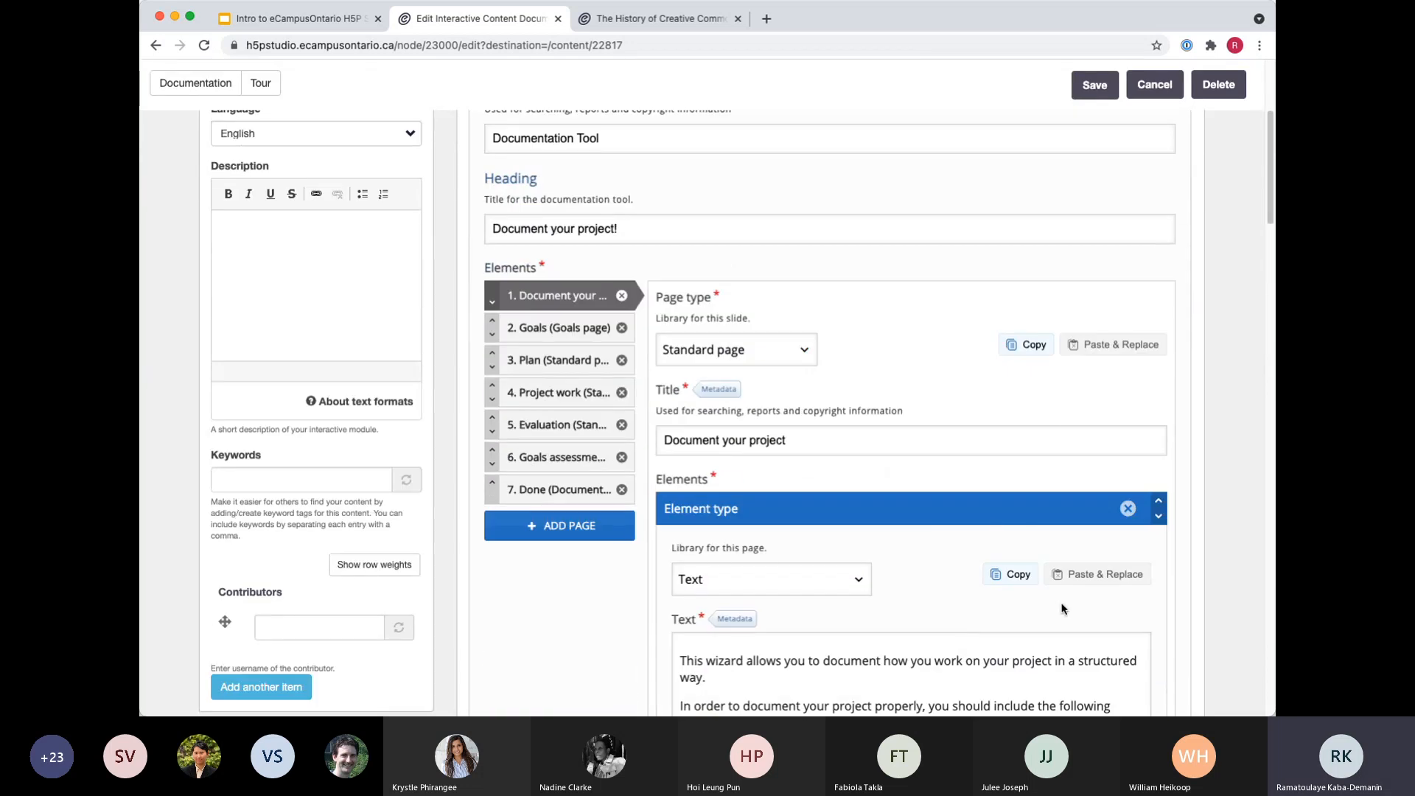
scroll(1063, 609, "up", 1)
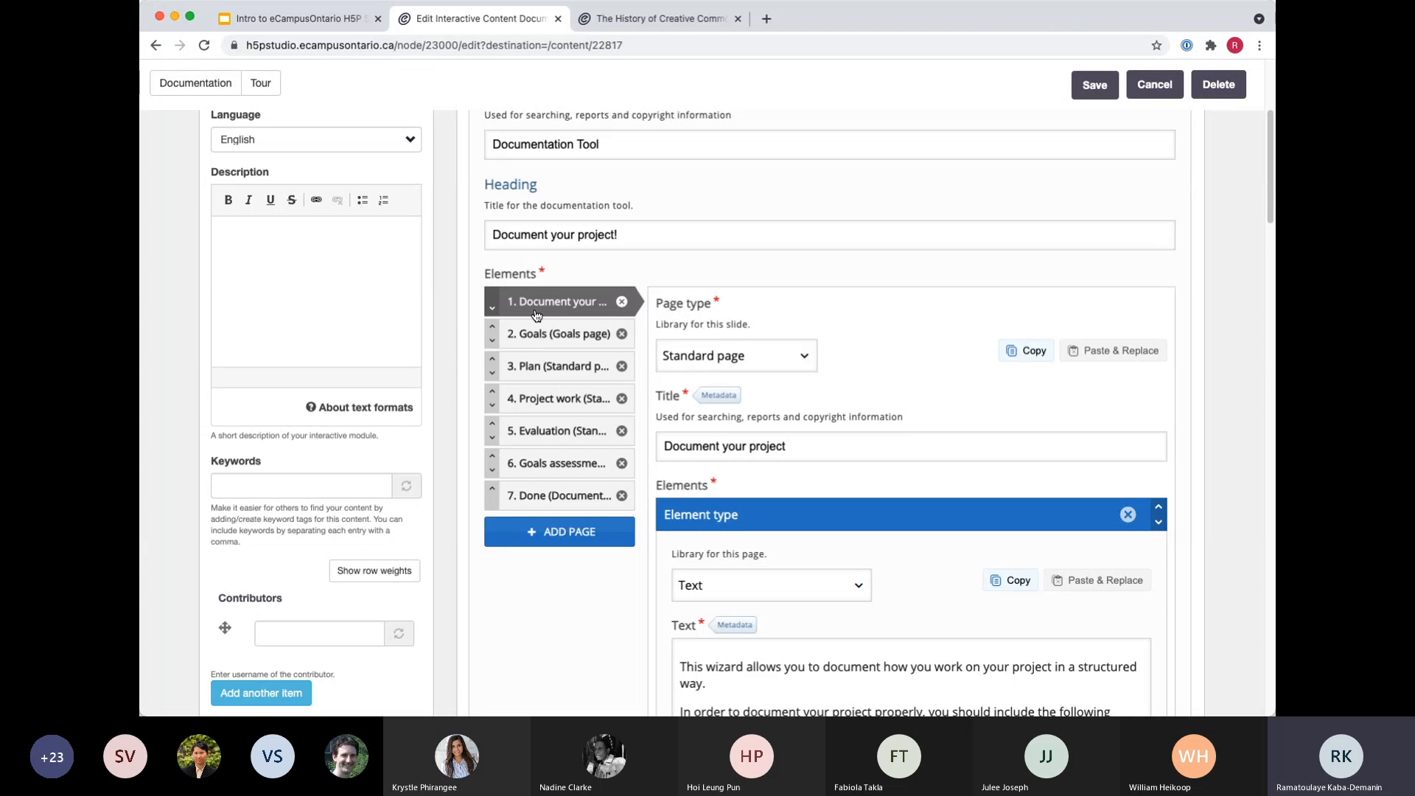
scroll(574, 312, "down", 3)
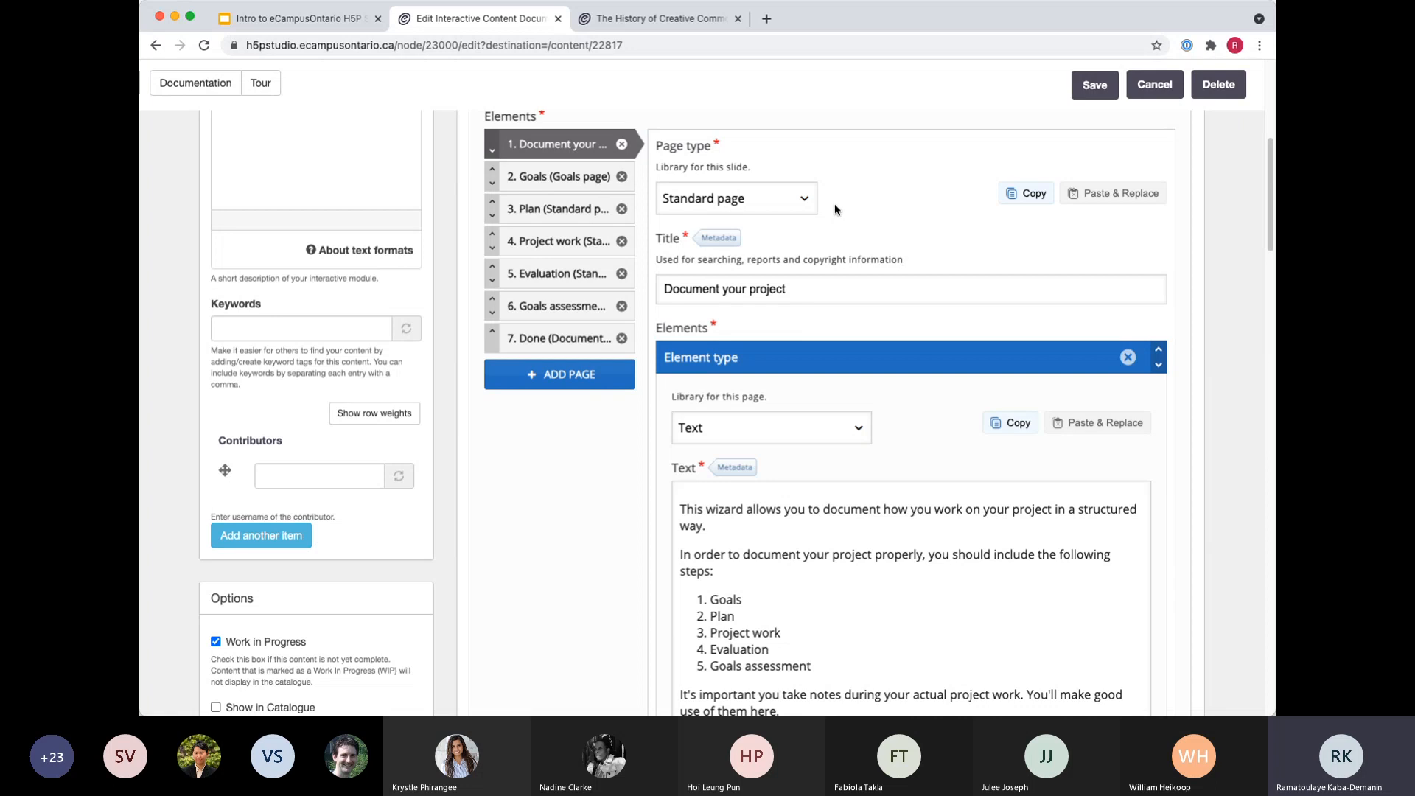
left_click(798, 200)
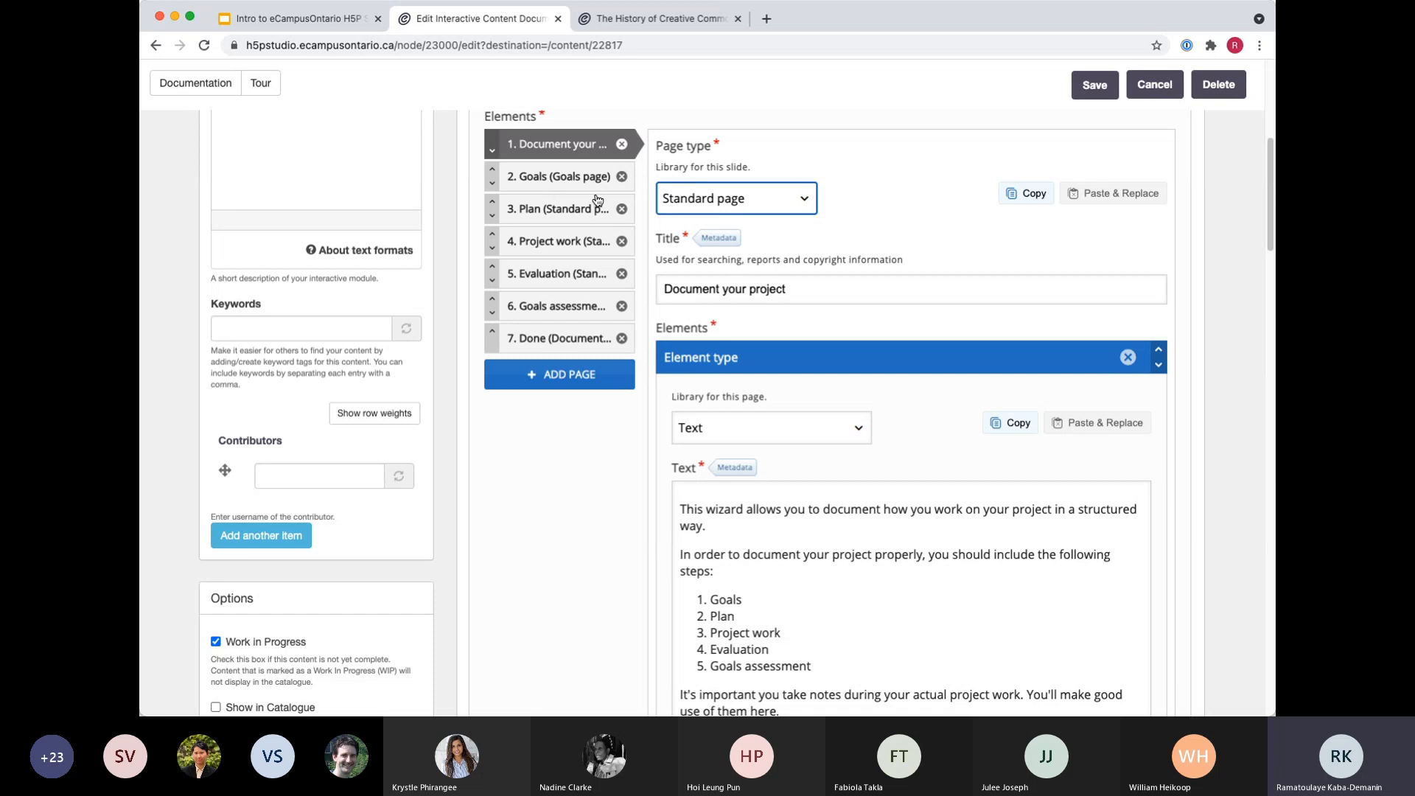
Show the Goals page in the editor and examine its title, description, goal labels, button texts and help information.
left_click(558, 181)
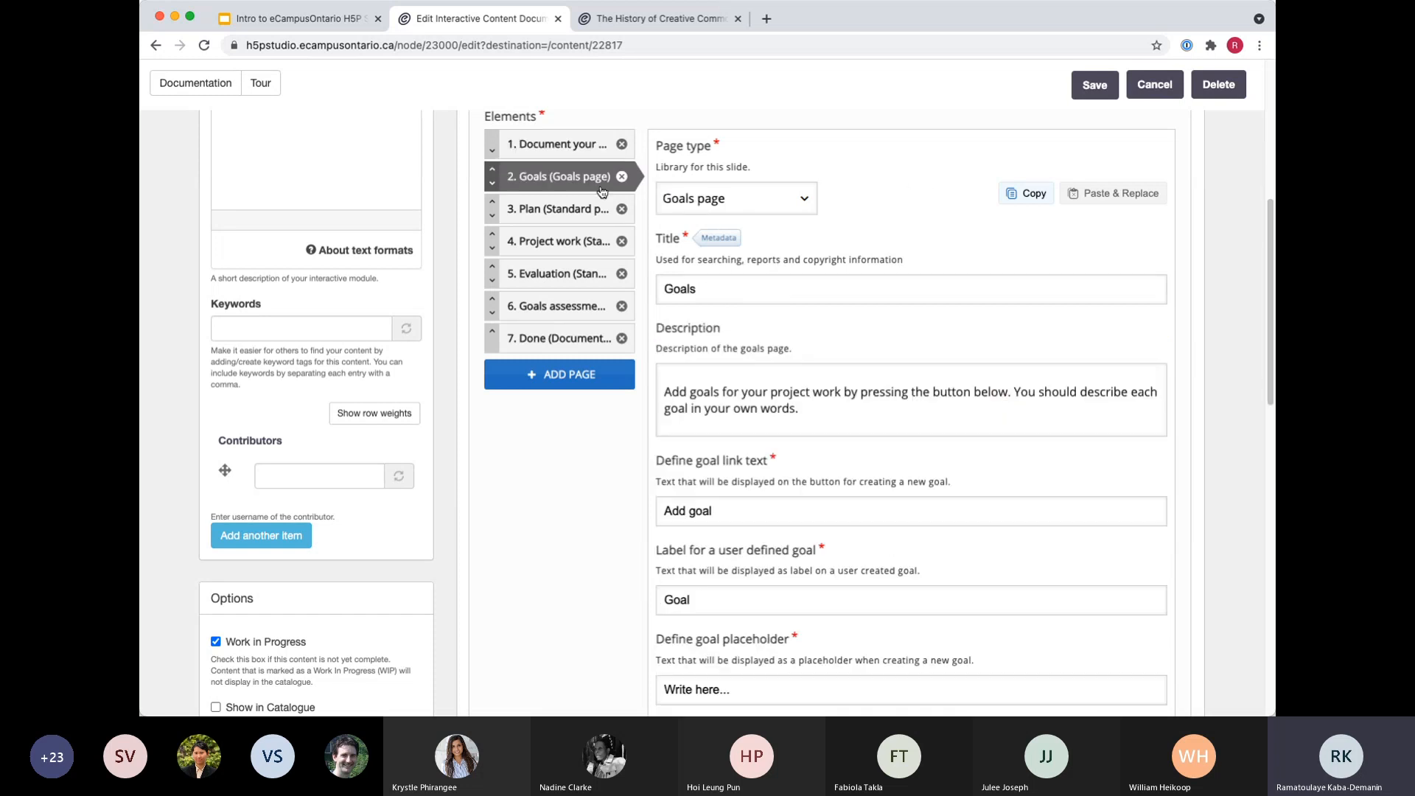
scroll(849, 435, "down", 2)
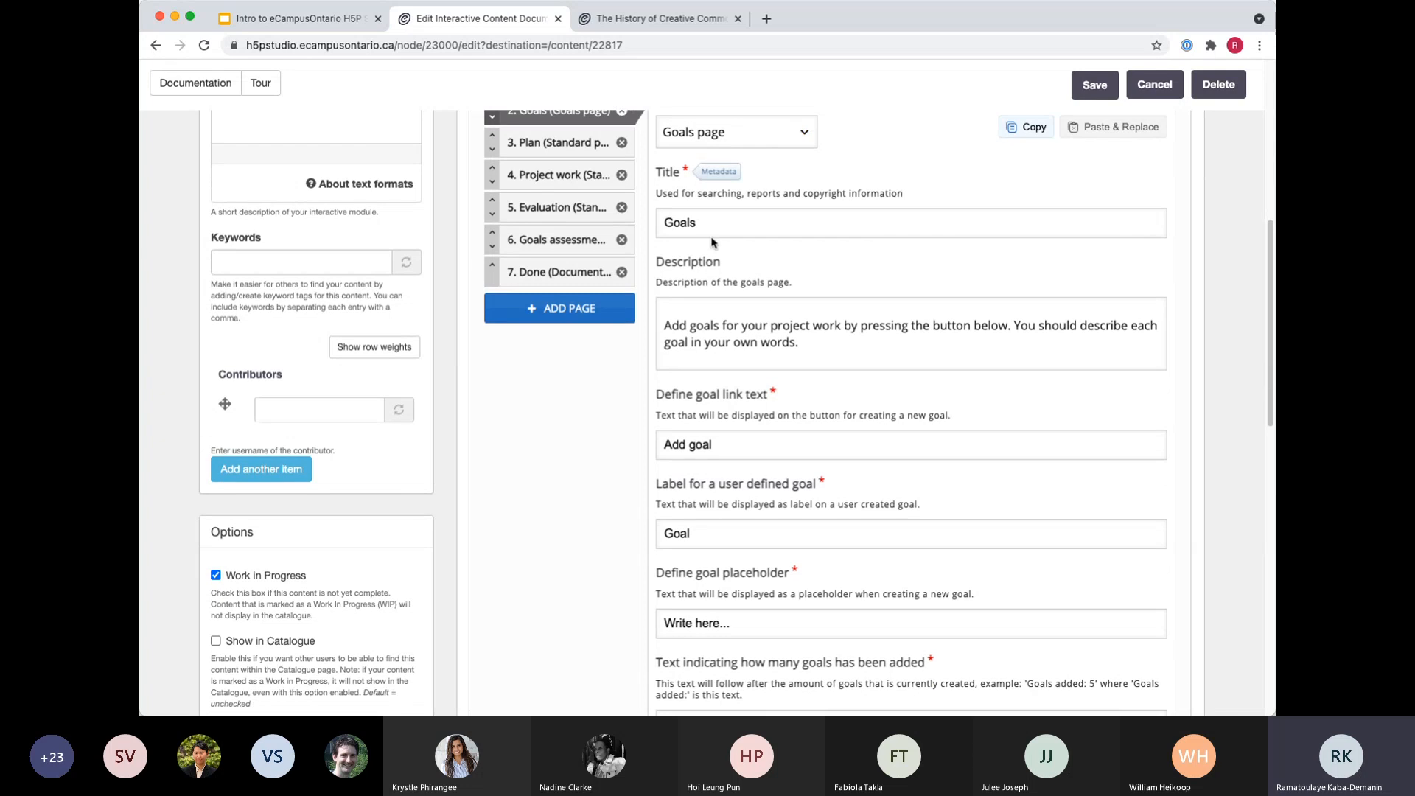
left_click(716, 226)
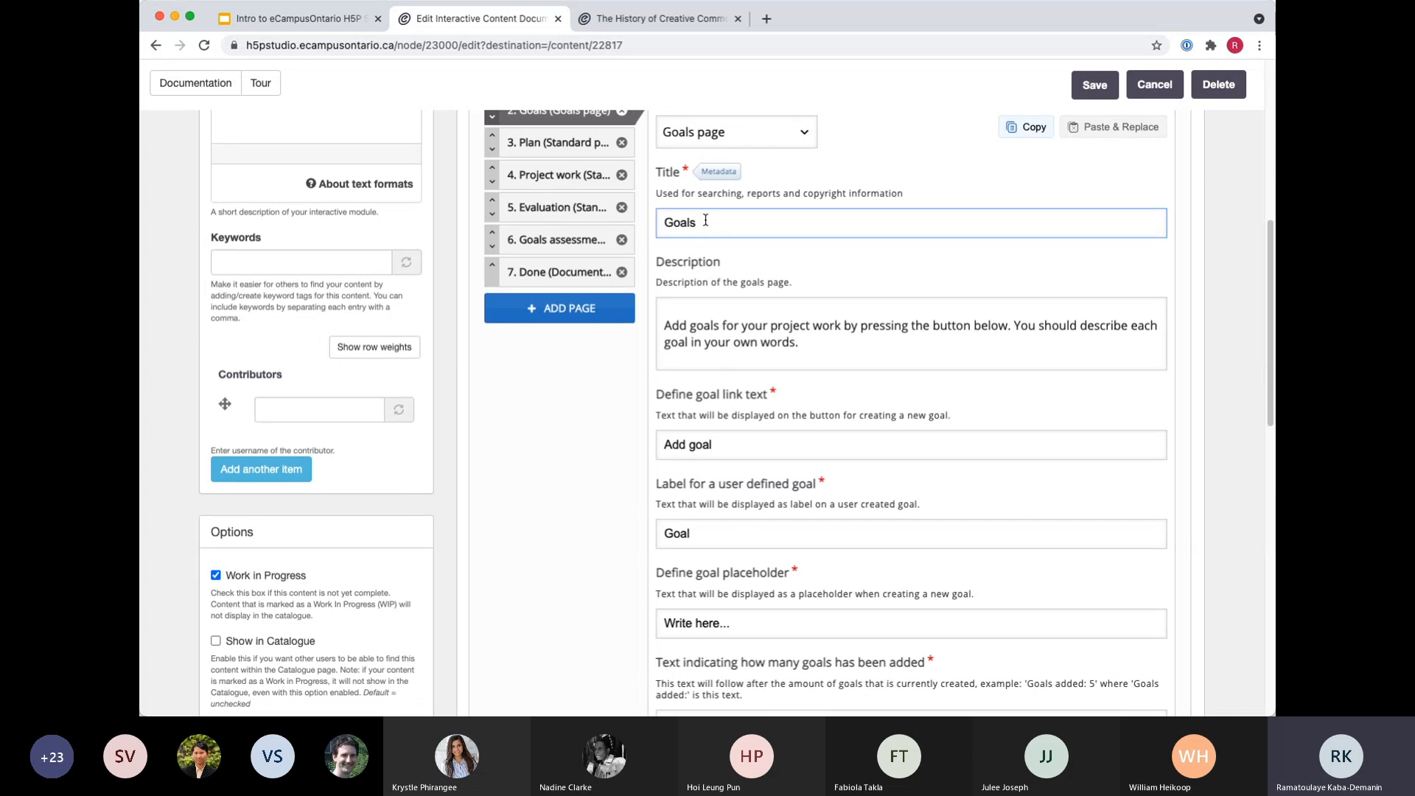
left_click_drag(706, 221, 655, 220)
scroll(773, 402, "down", 4)
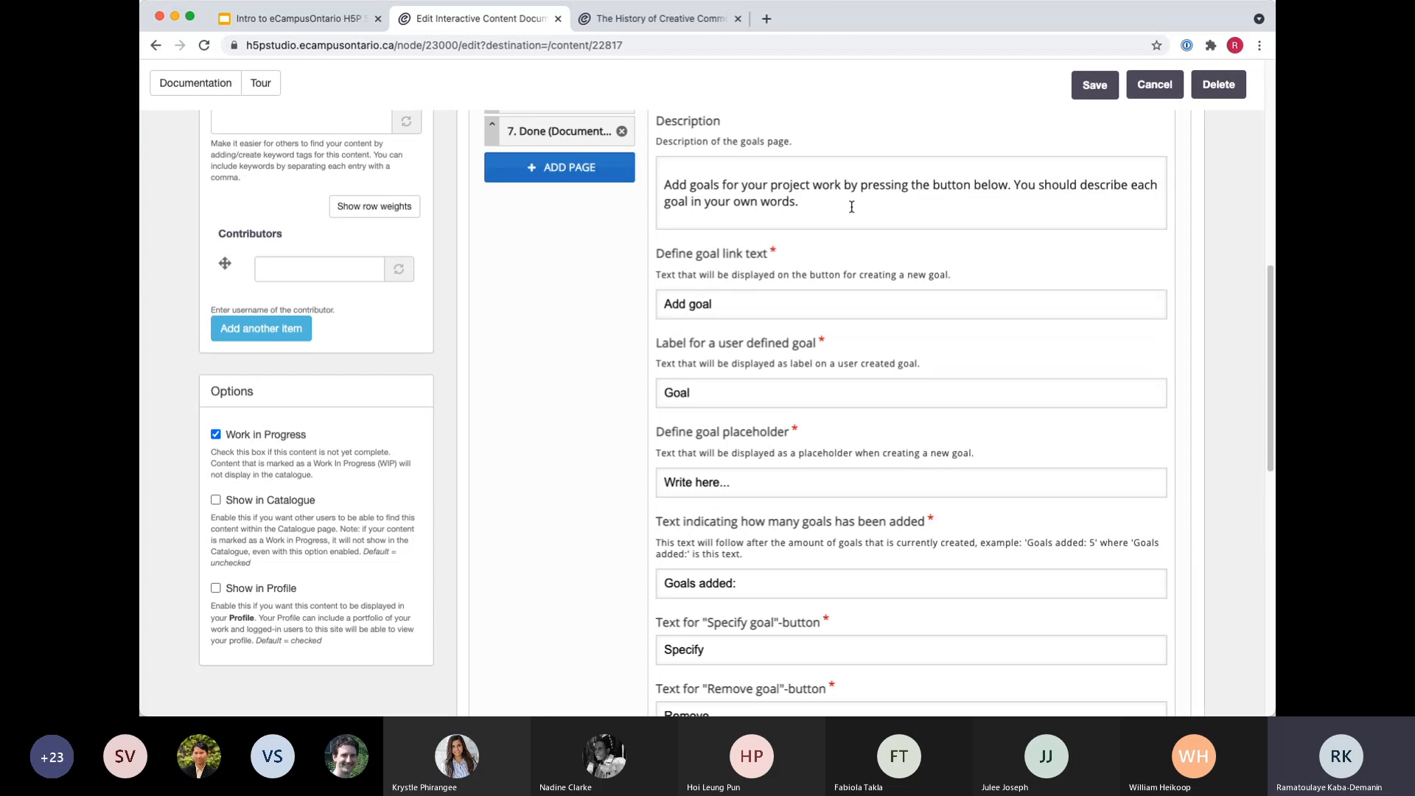
left_click(712, 188)
scroll(573, 603, "down", 8)
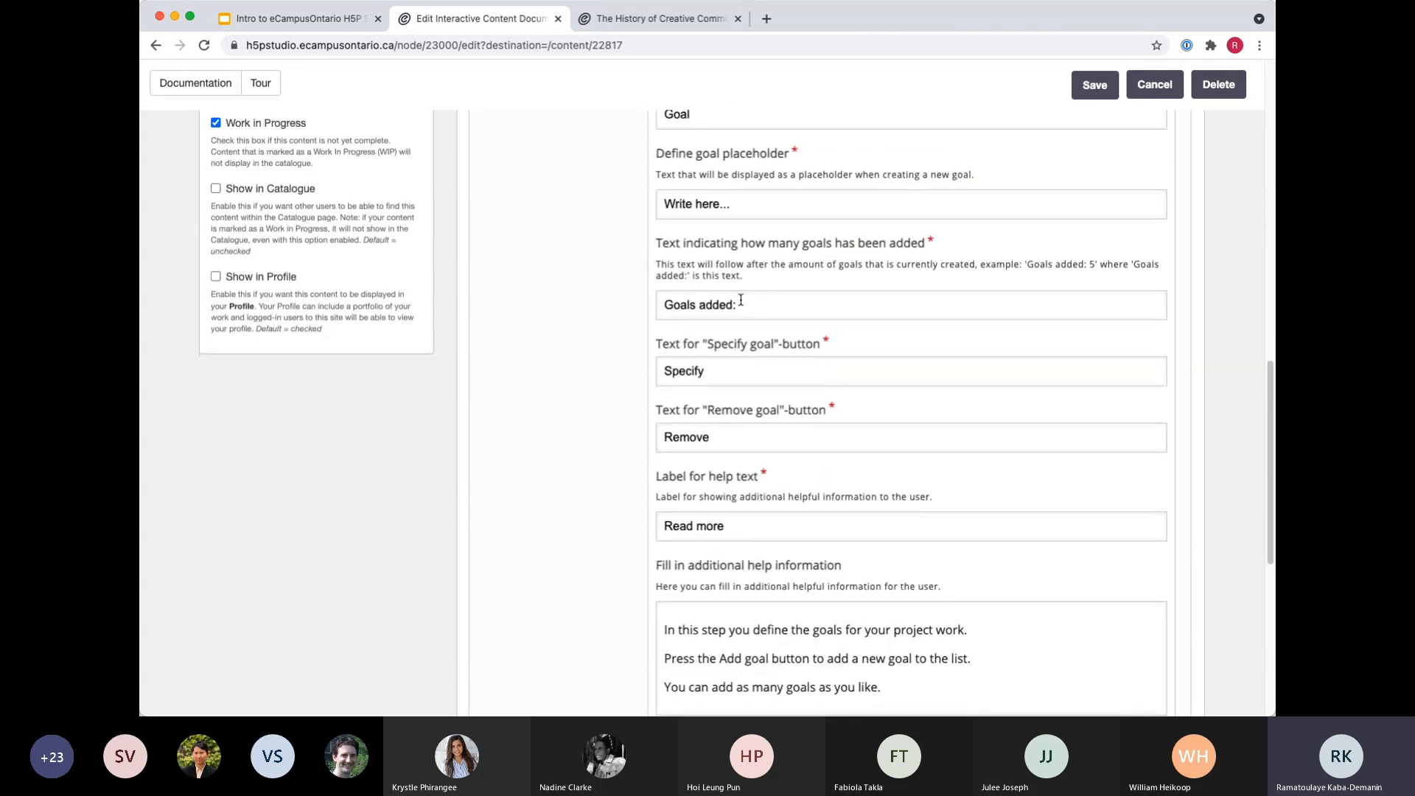
scroll(742, 449, "down", 1)
scroll(693, 497, "up", 12)
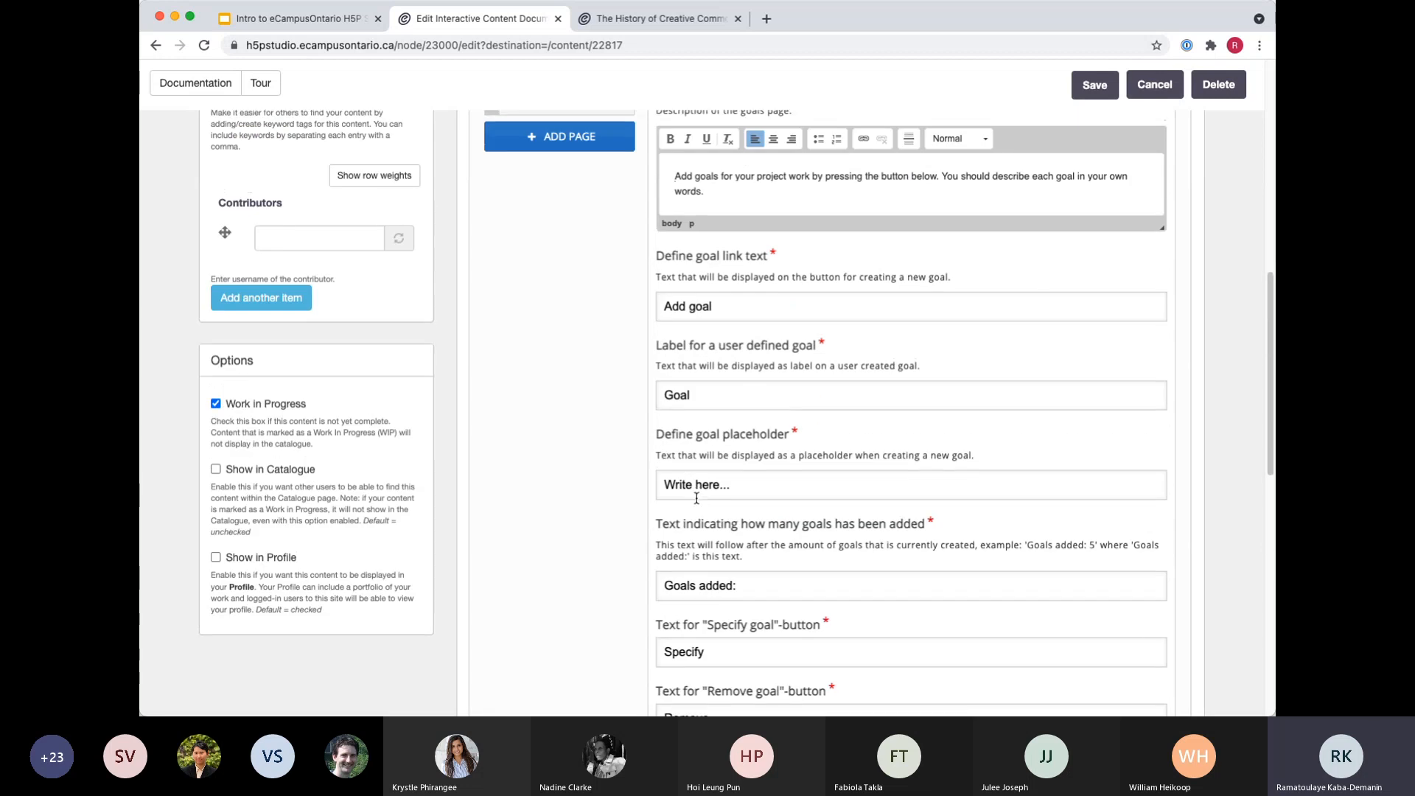
scroll(689, 500, "up", 3)
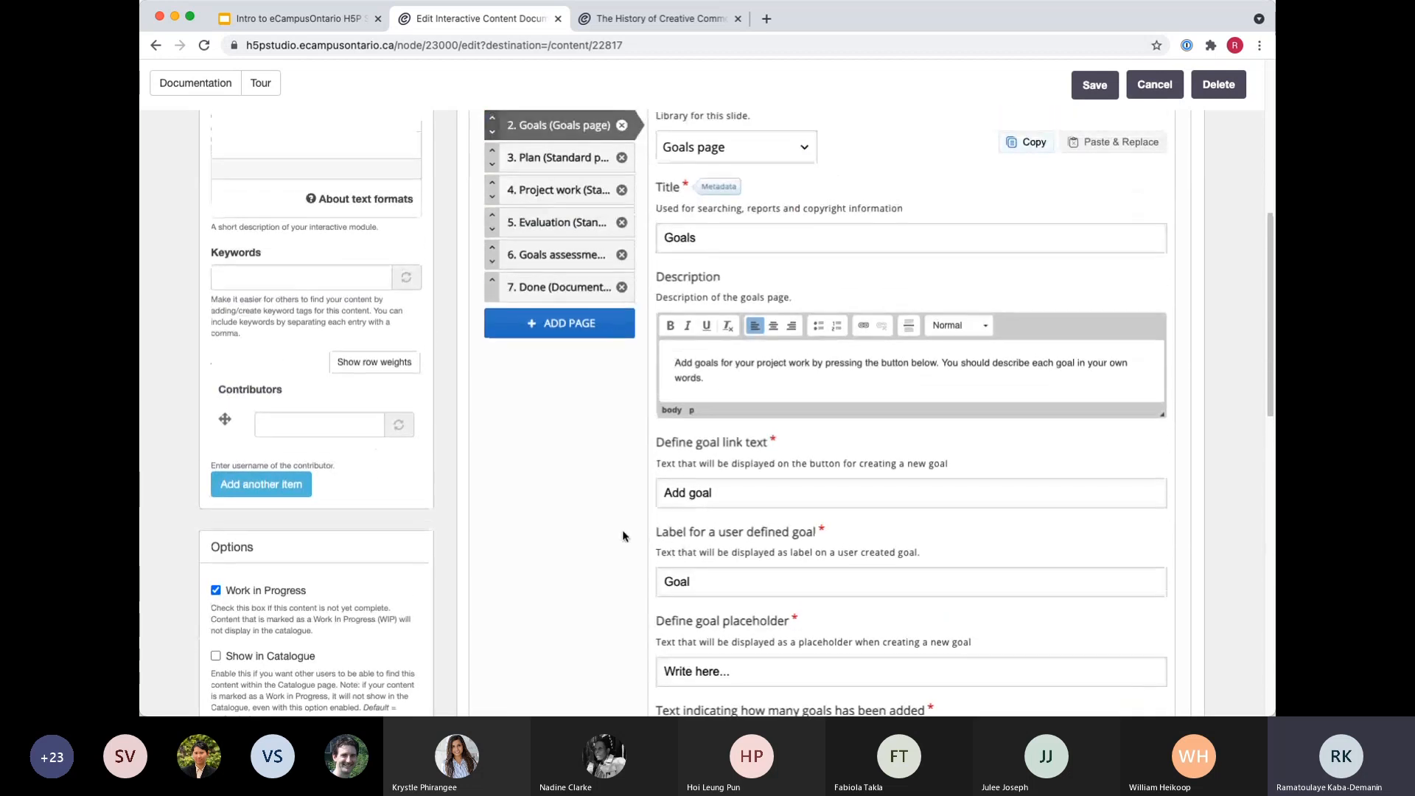
scroll(630, 499, "up", 1)
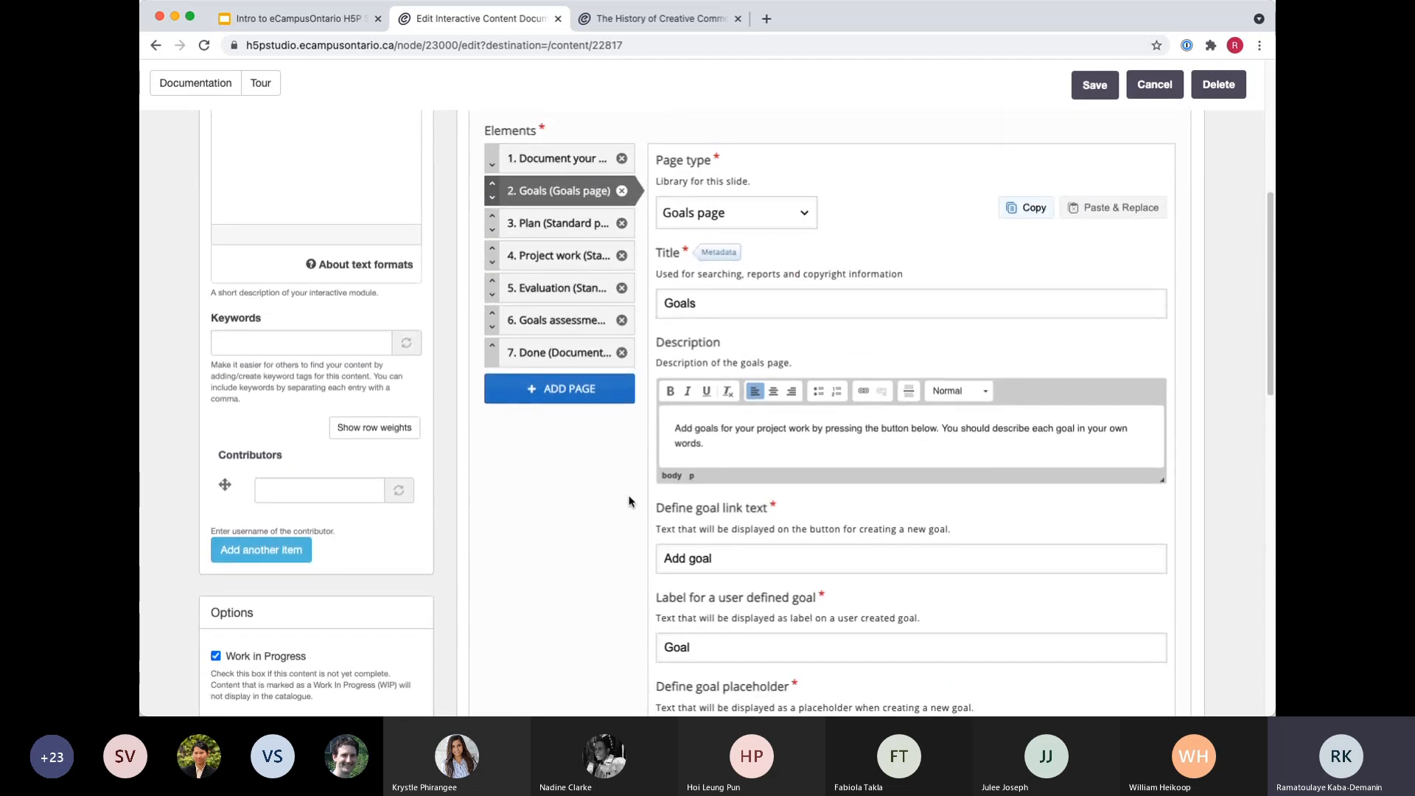
Show the Done page in the editor and examine its Document Export Page type, description and button labels.
left_click(538, 360)
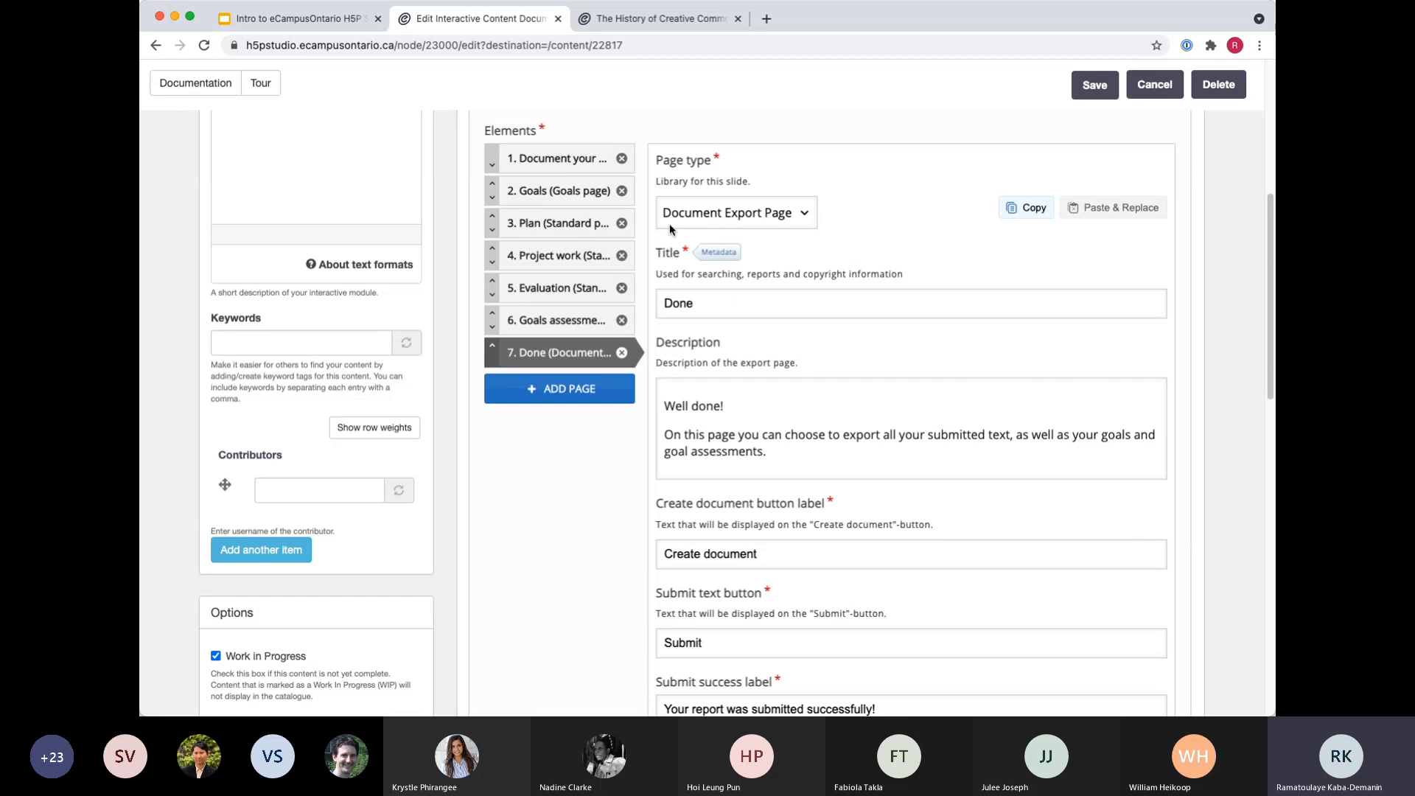
scroll(747, 328, "down", 1)
scroll(722, 279, "down", 1)
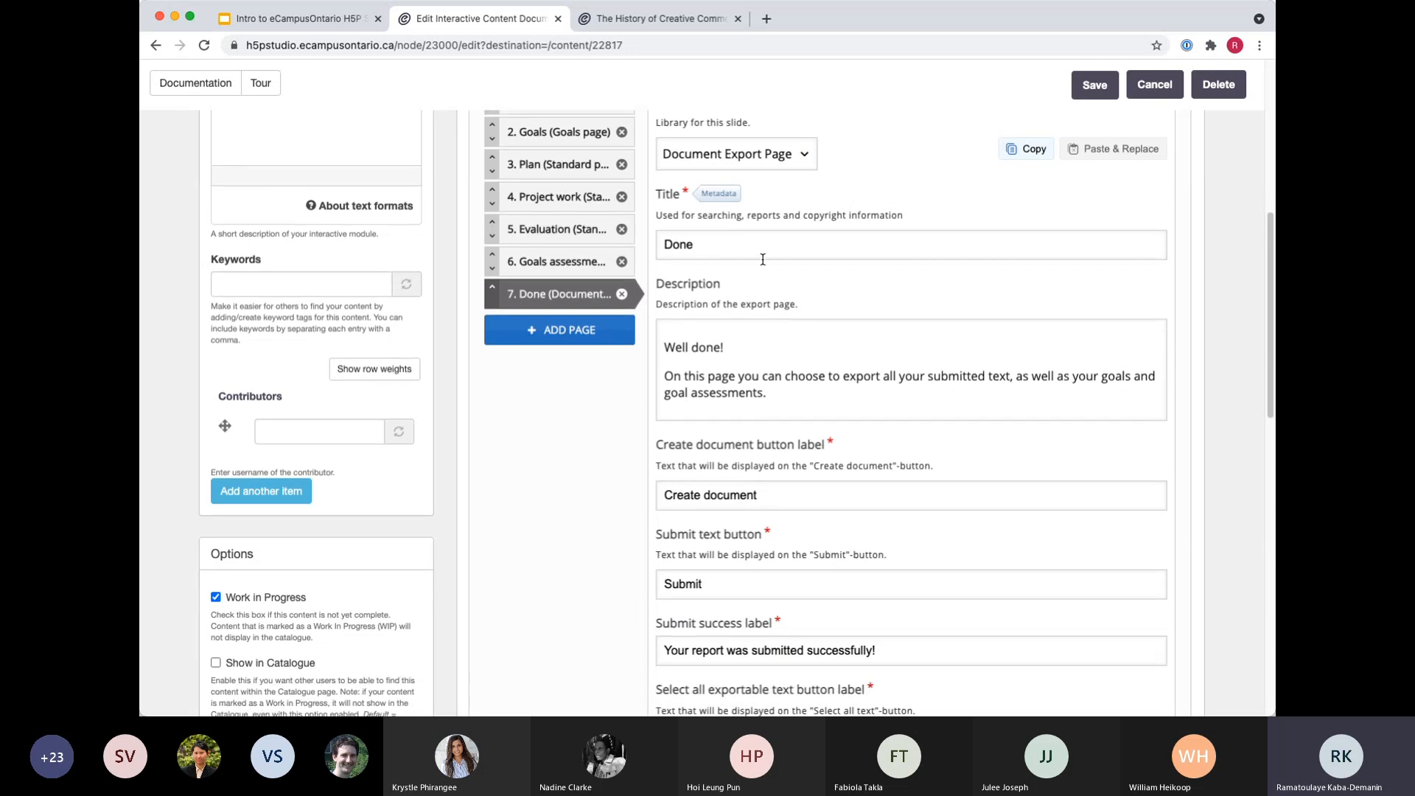
left_click(807, 153)
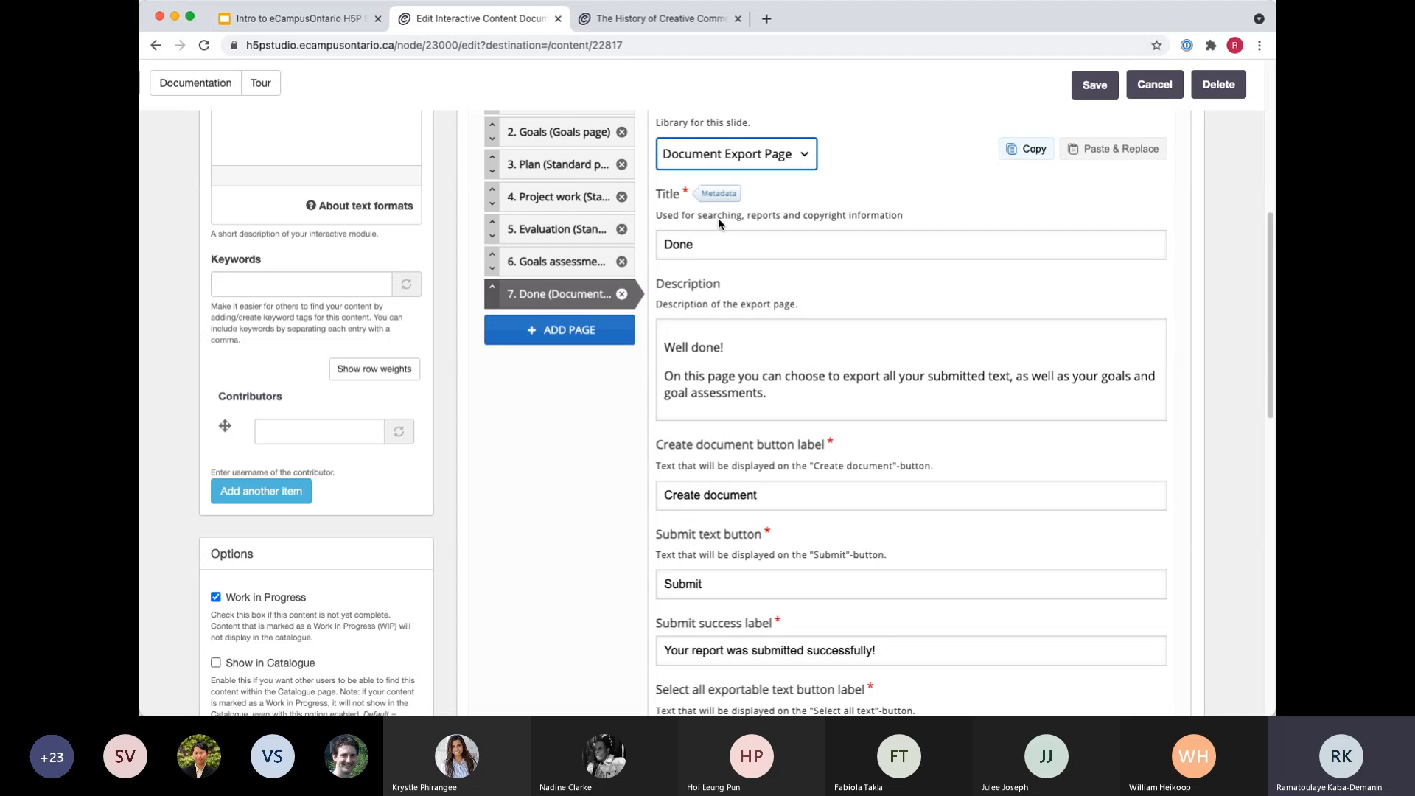
scroll(831, 384, "down", 10)
scroll(967, 493, "up", 15)
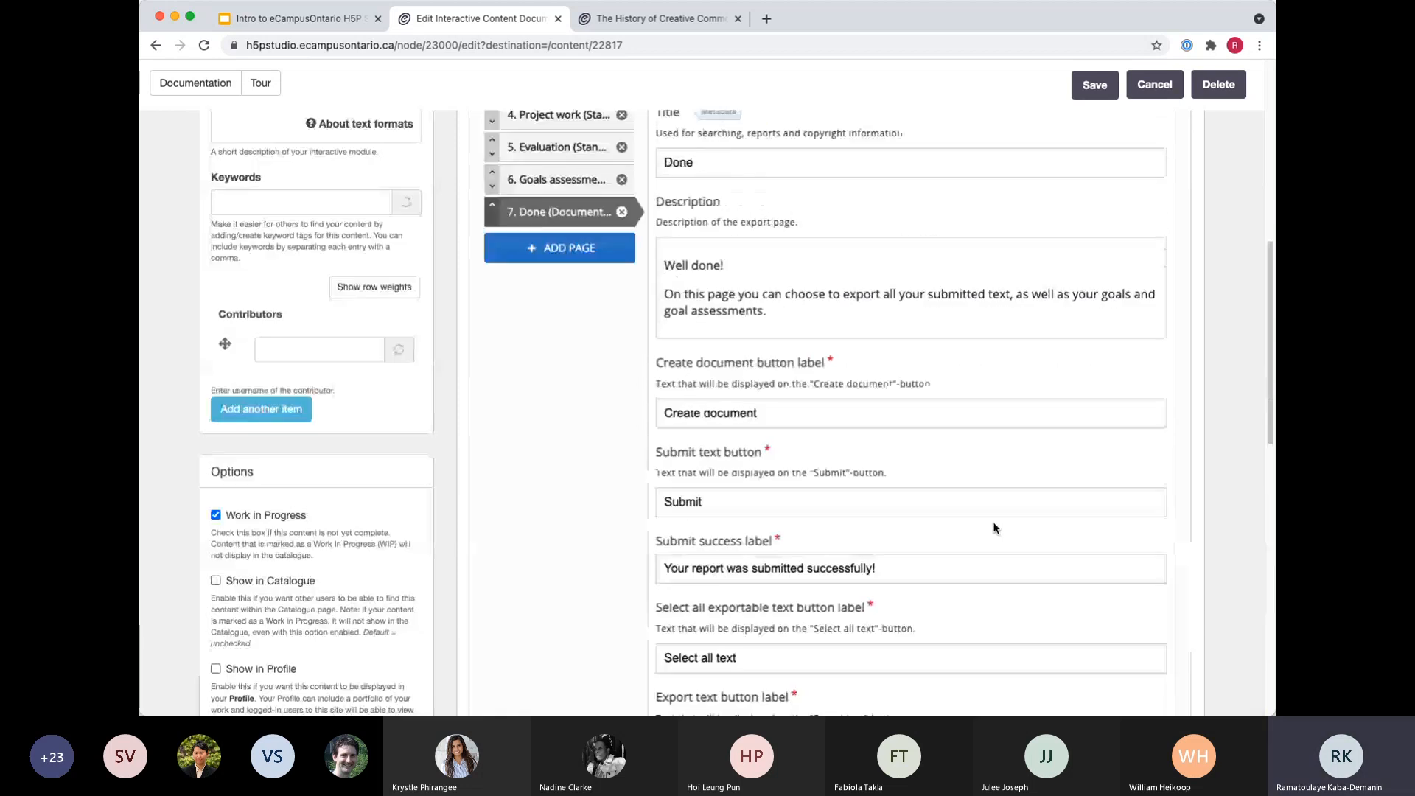
Switch to the presentation's Documentation Tool Examples slide and open the Reflection on Unit or Course Learning example.
left_click(302, 19)
left_click(972, 554)
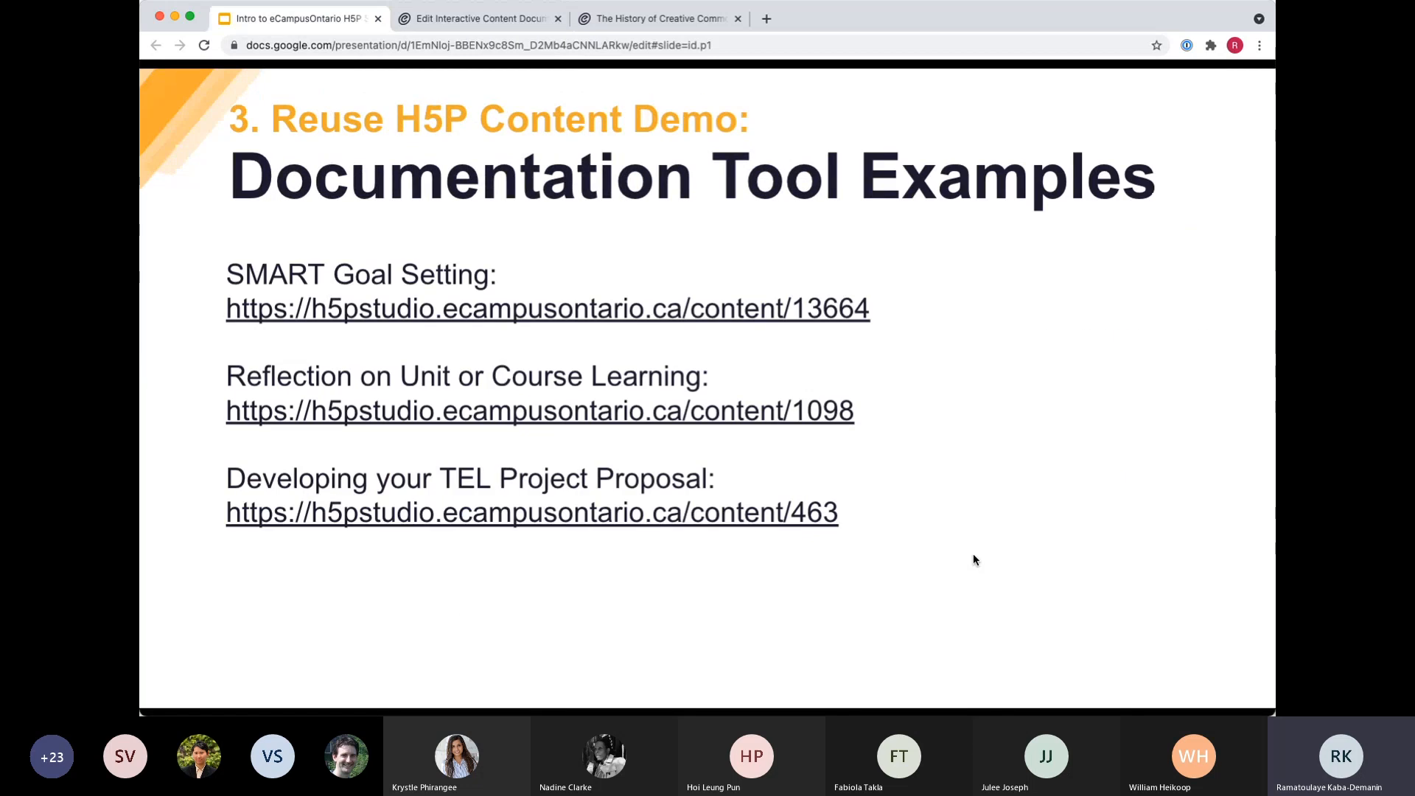
left_click(544, 417)
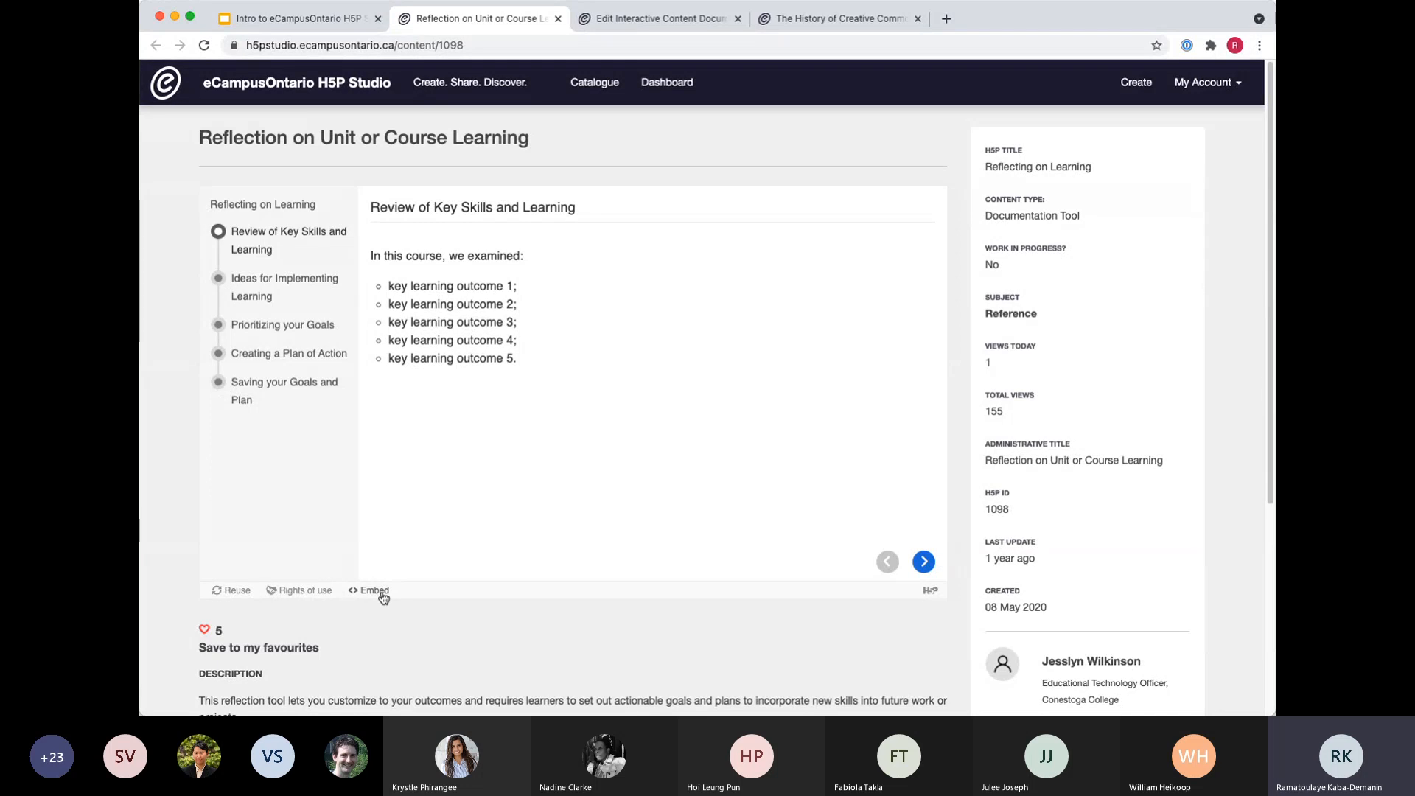
Step through the reflection example to its last page, adding a blank strategy on the Ideas for Implementing Learning page.
left_click(924, 562)
left_click(483, 332)
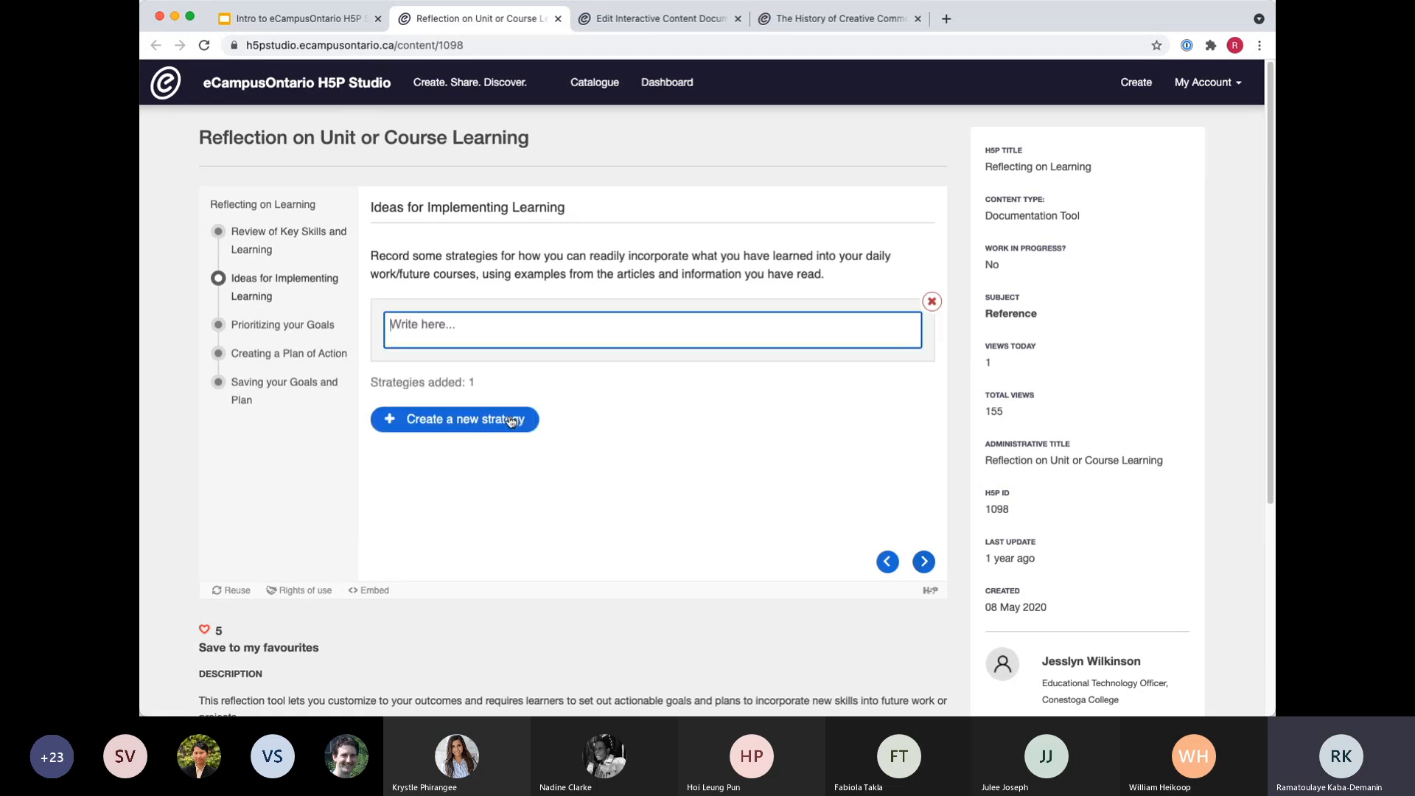
left_click(924, 562)
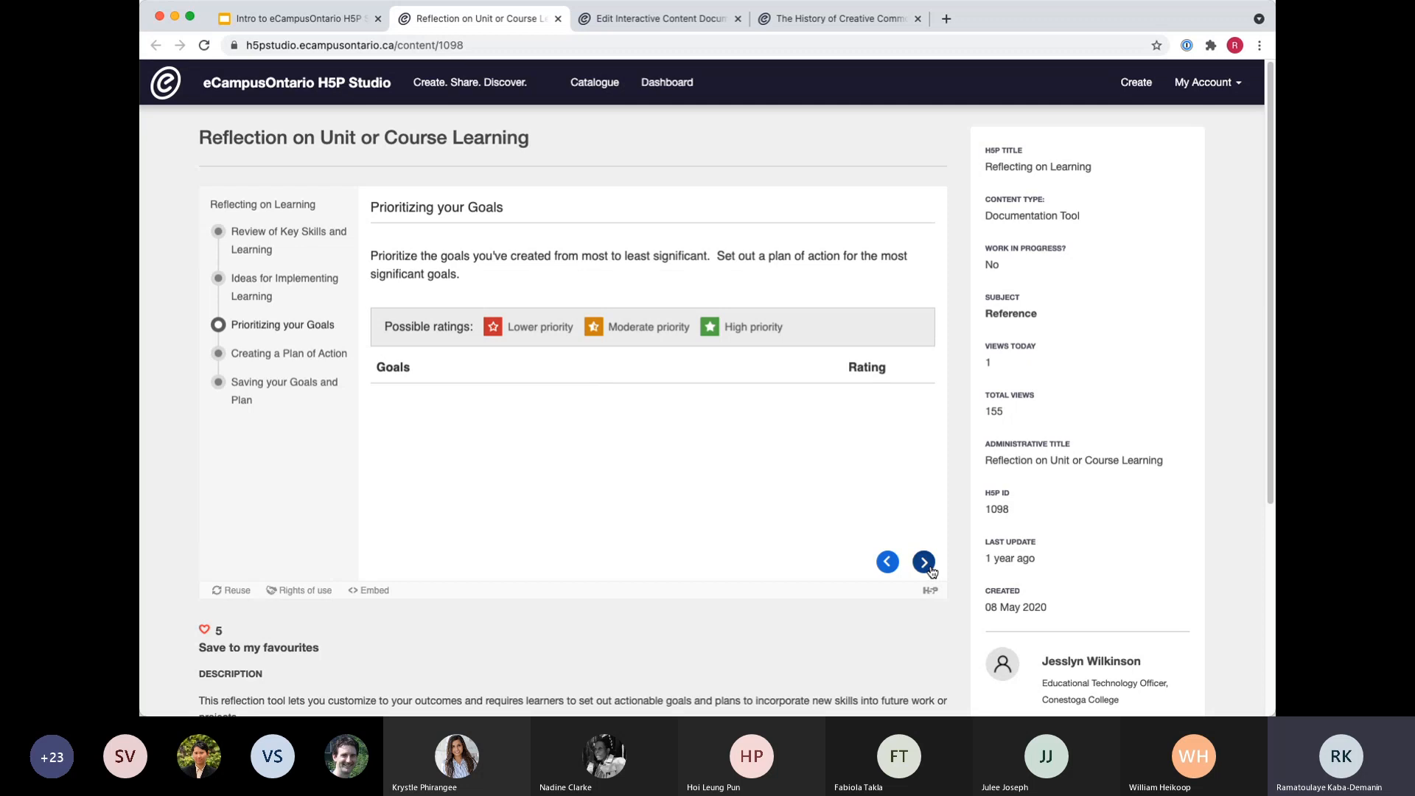
left_click(924, 563)
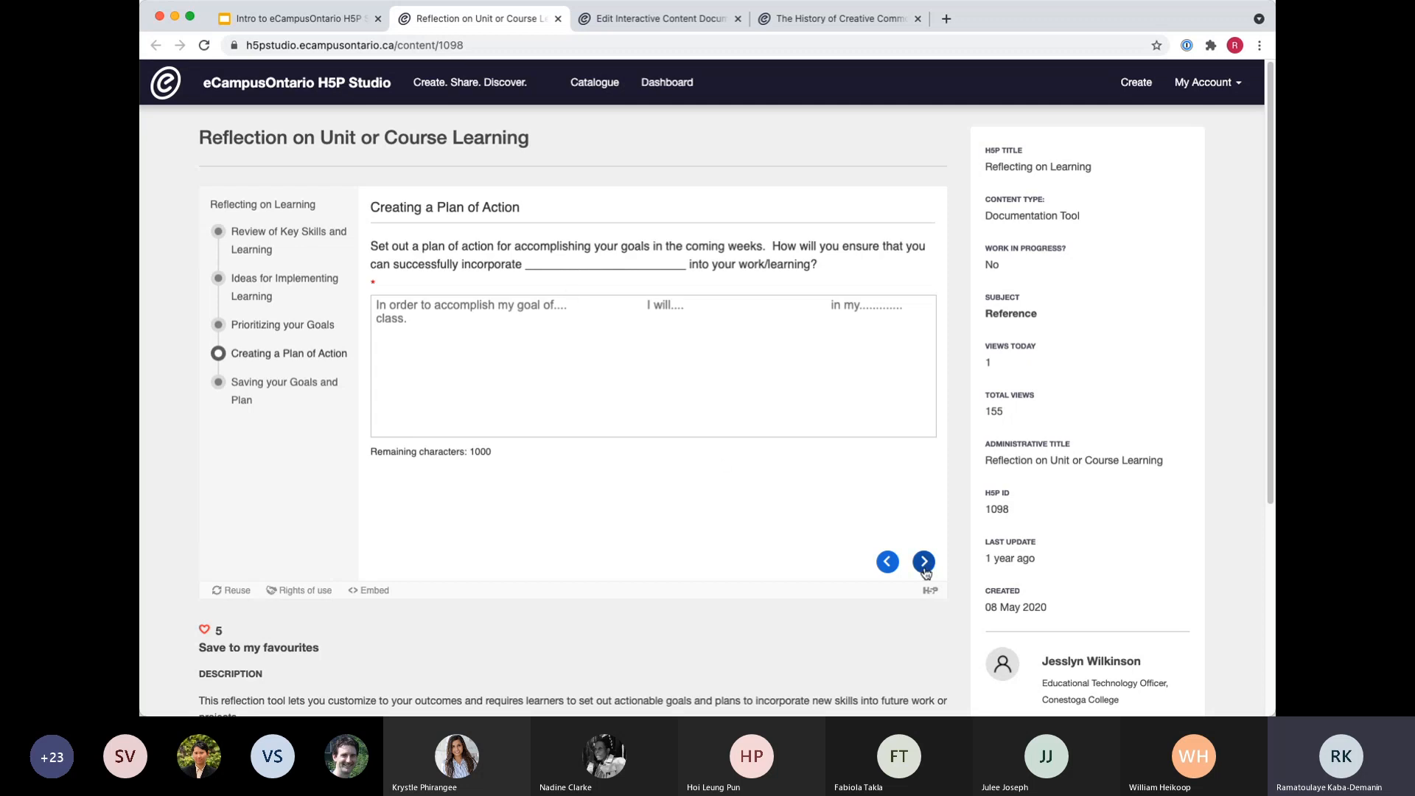
left_click(924, 564)
View the Developing your TEL Project Proposal example linked in the presentation and return to the slides.
left_click(295, 18)
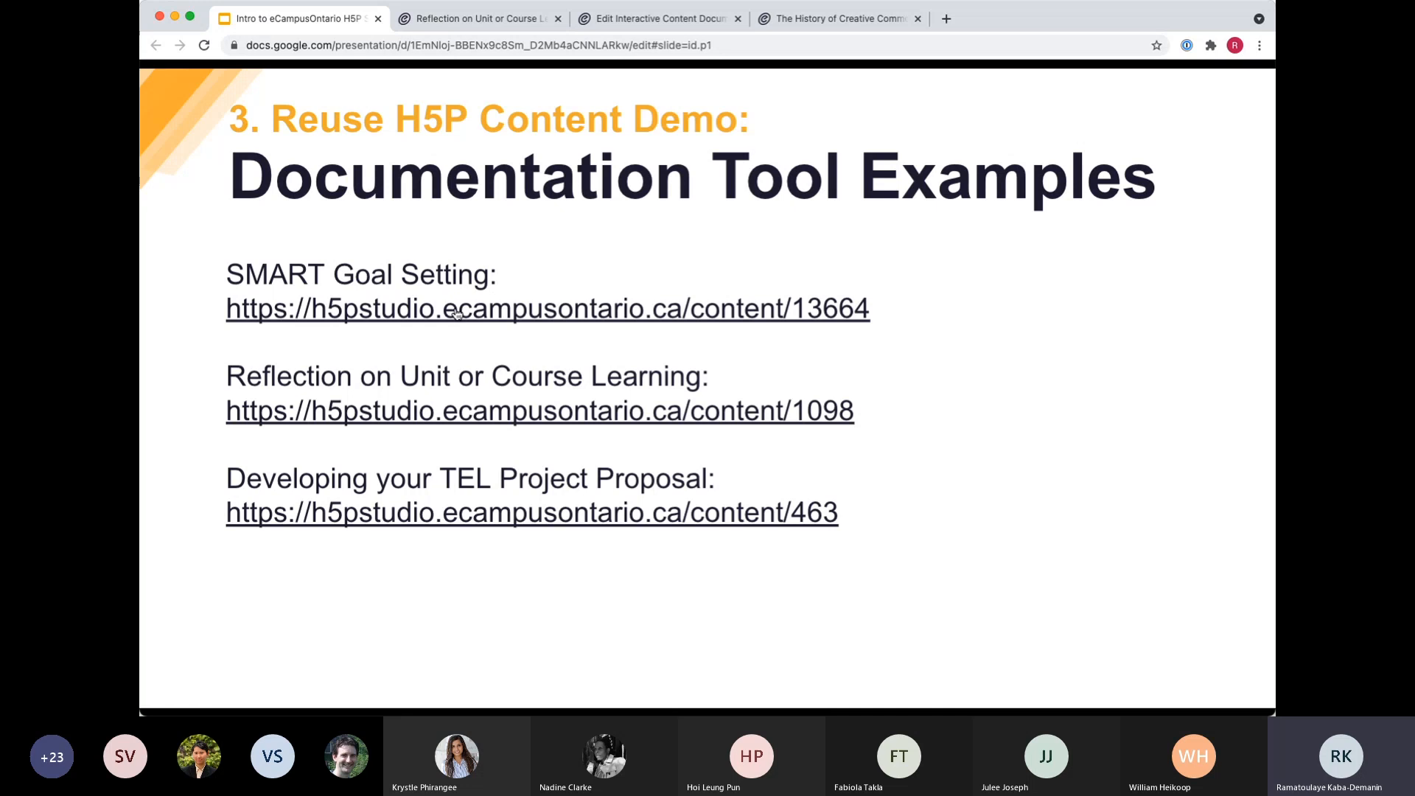
left_click(458, 517)
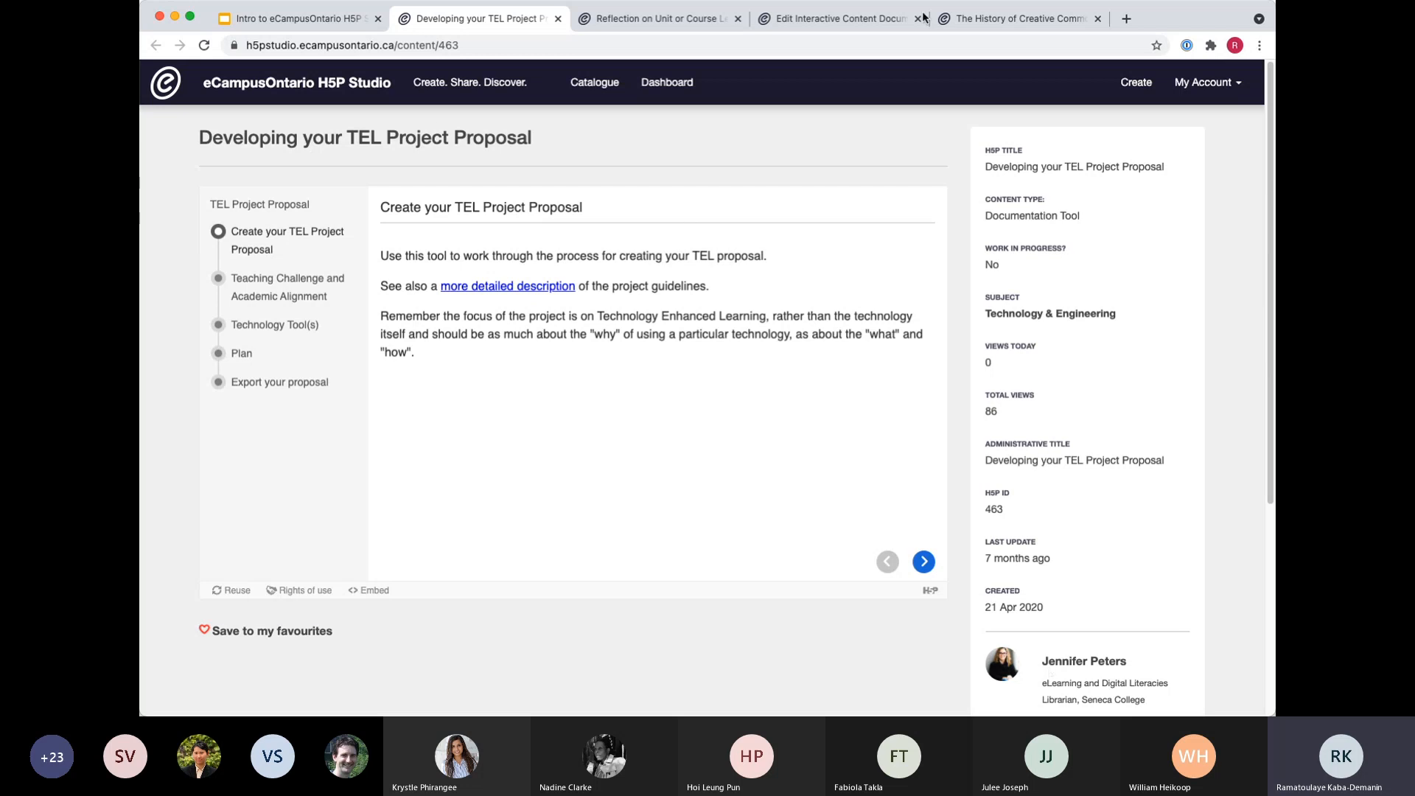
left_click(309, 20)
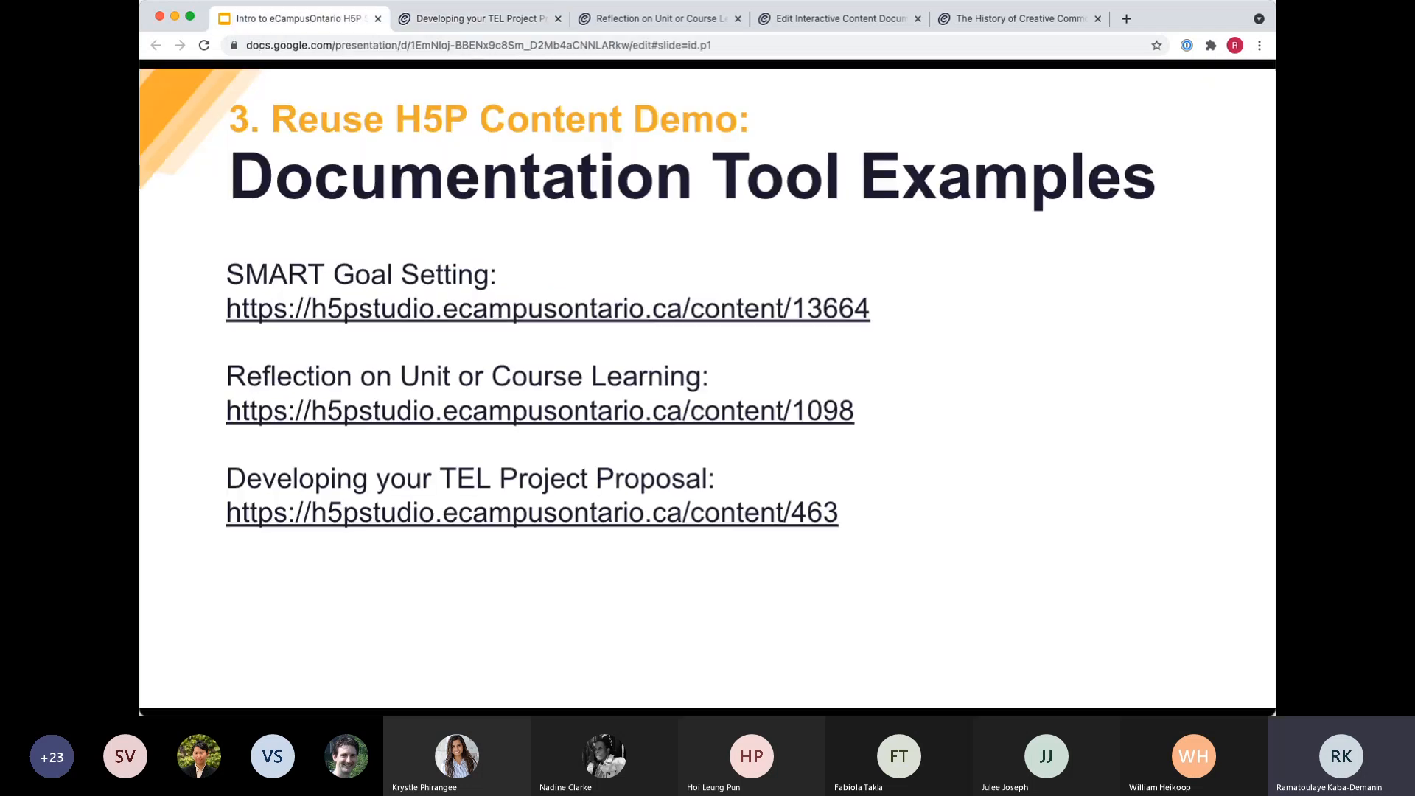
Advance the presentation to the Virtual Tour 360 slide and open its demo content, number 22872.
left_click(867, 402)
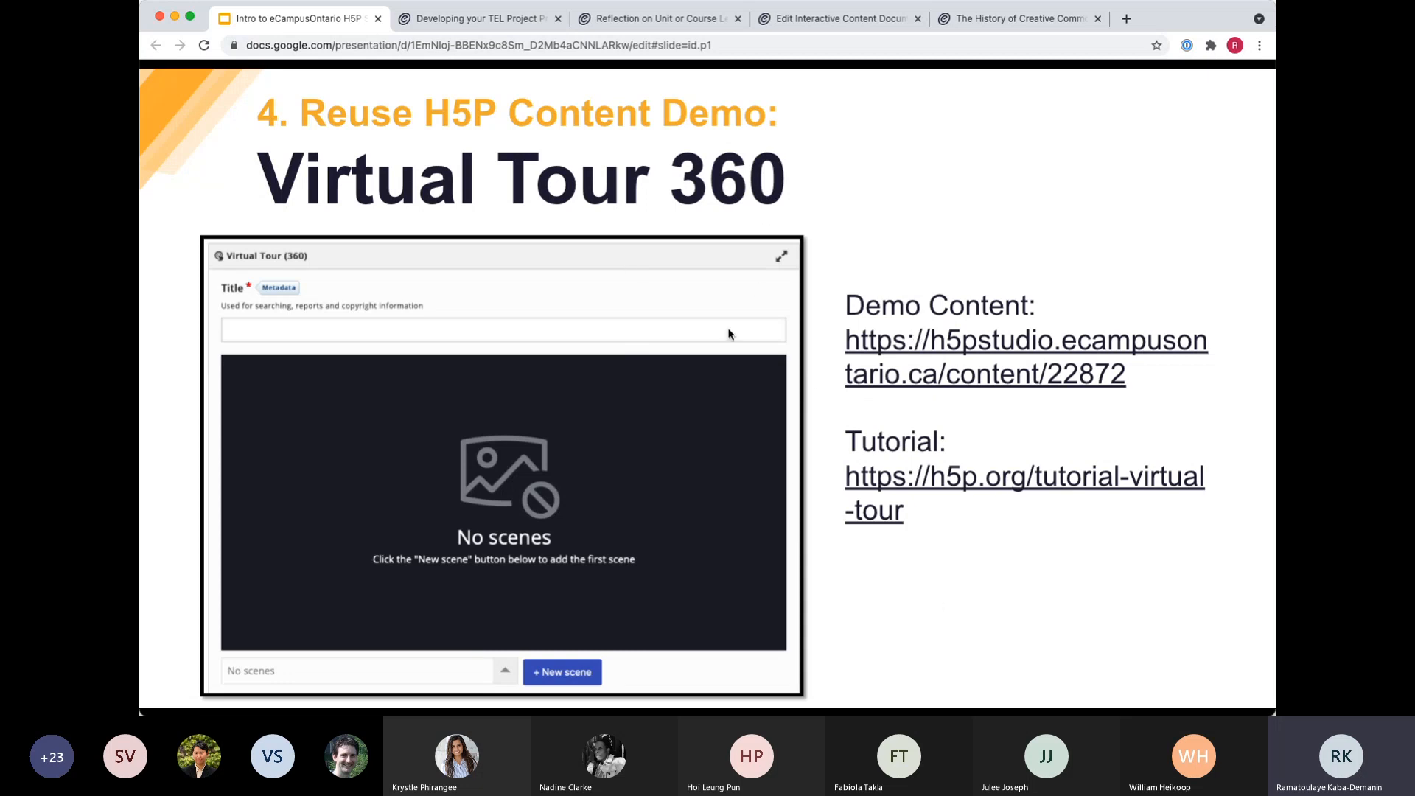
left_click(891, 350)
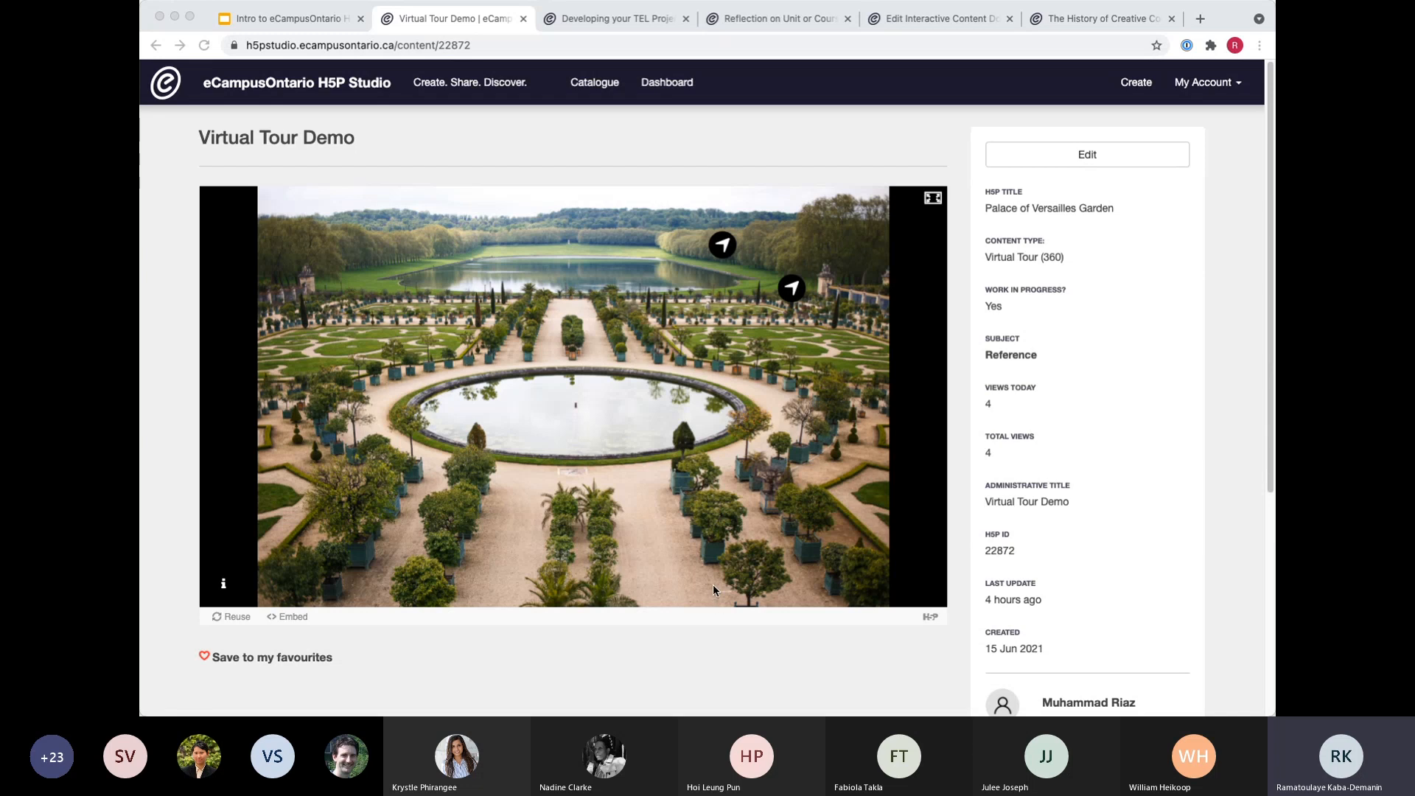
scroll(369, 626, "down", 1)
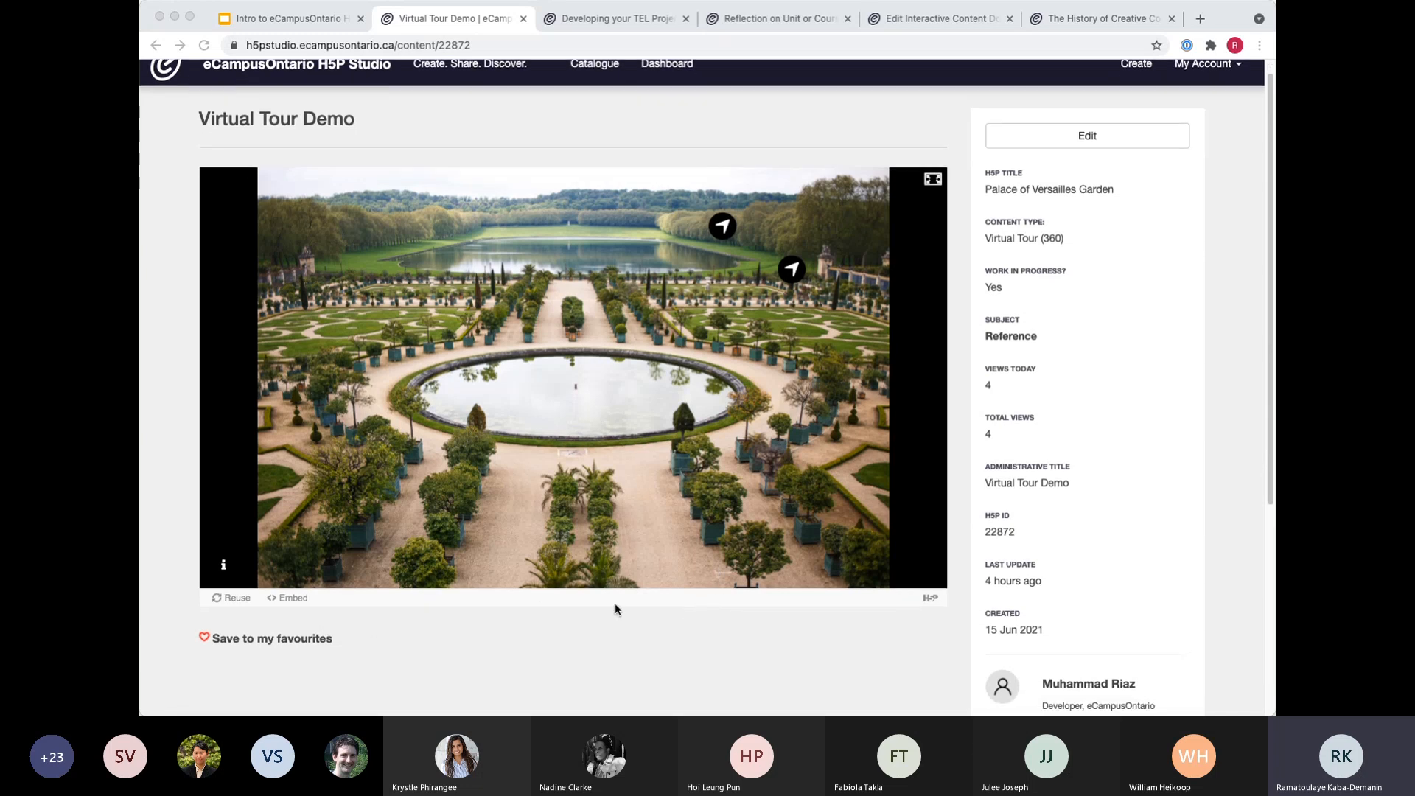
scroll(619, 607, "up", 1)
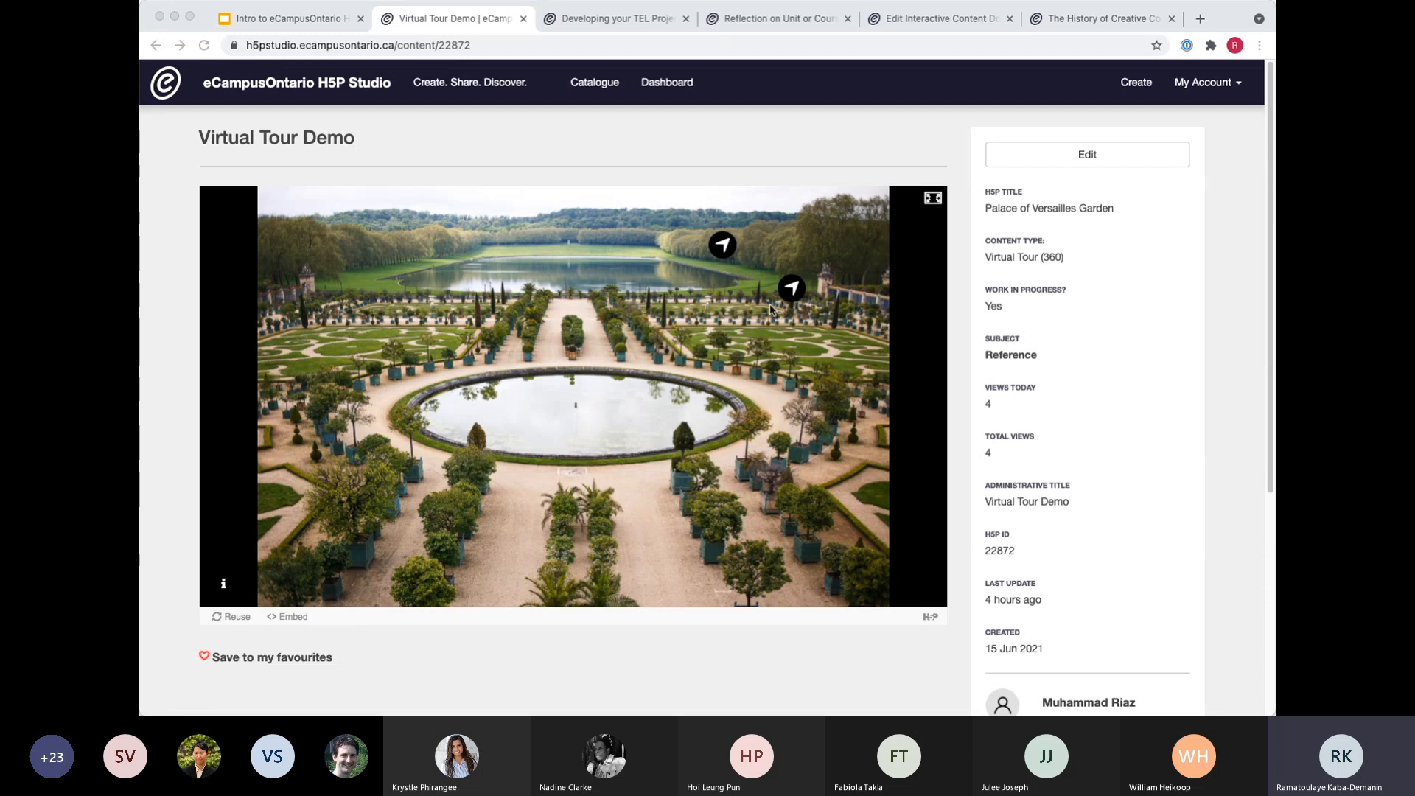
Enter the hedge-lined path scene through the upper navigation hotspot on the garden image and look around it in all directions.
left_click(725, 248)
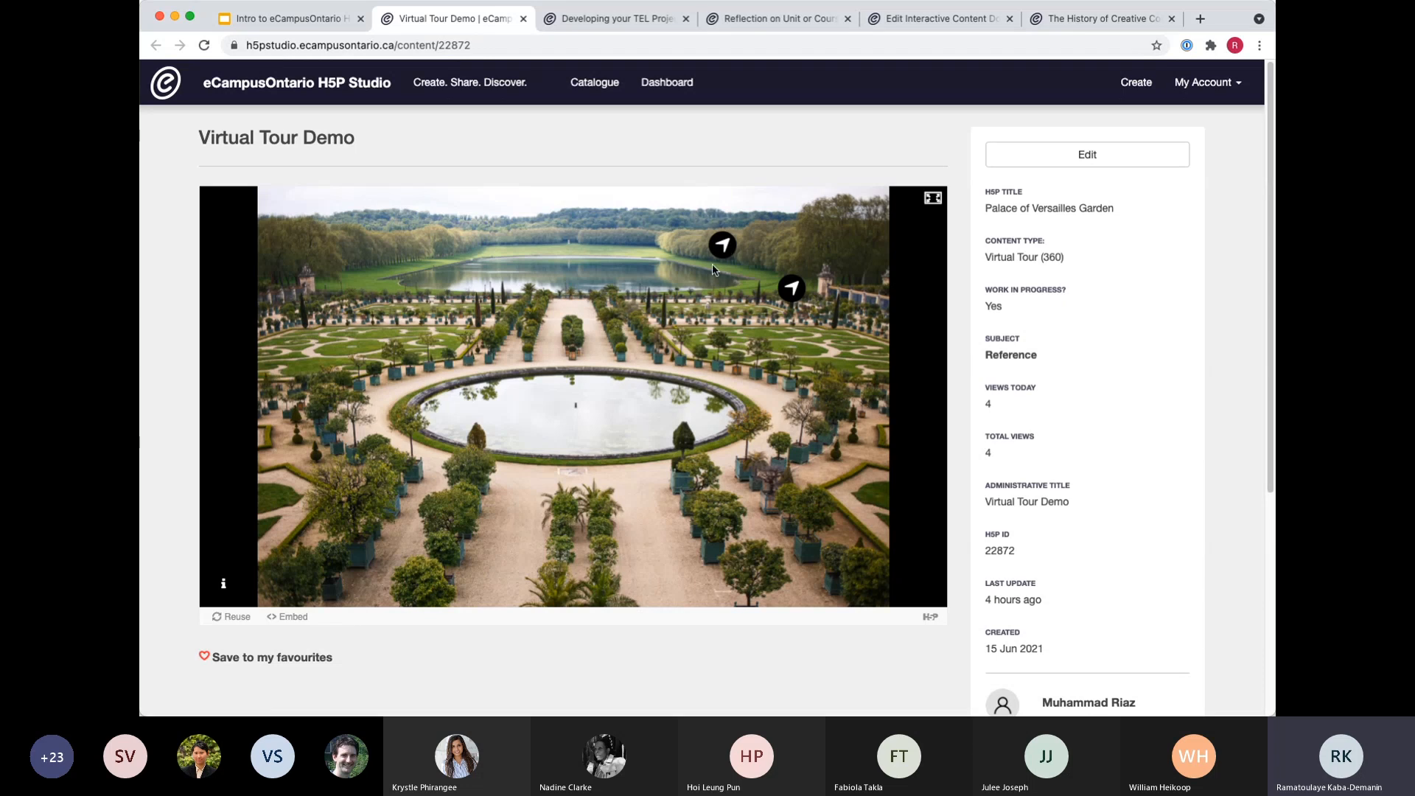
left_click(722, 245)
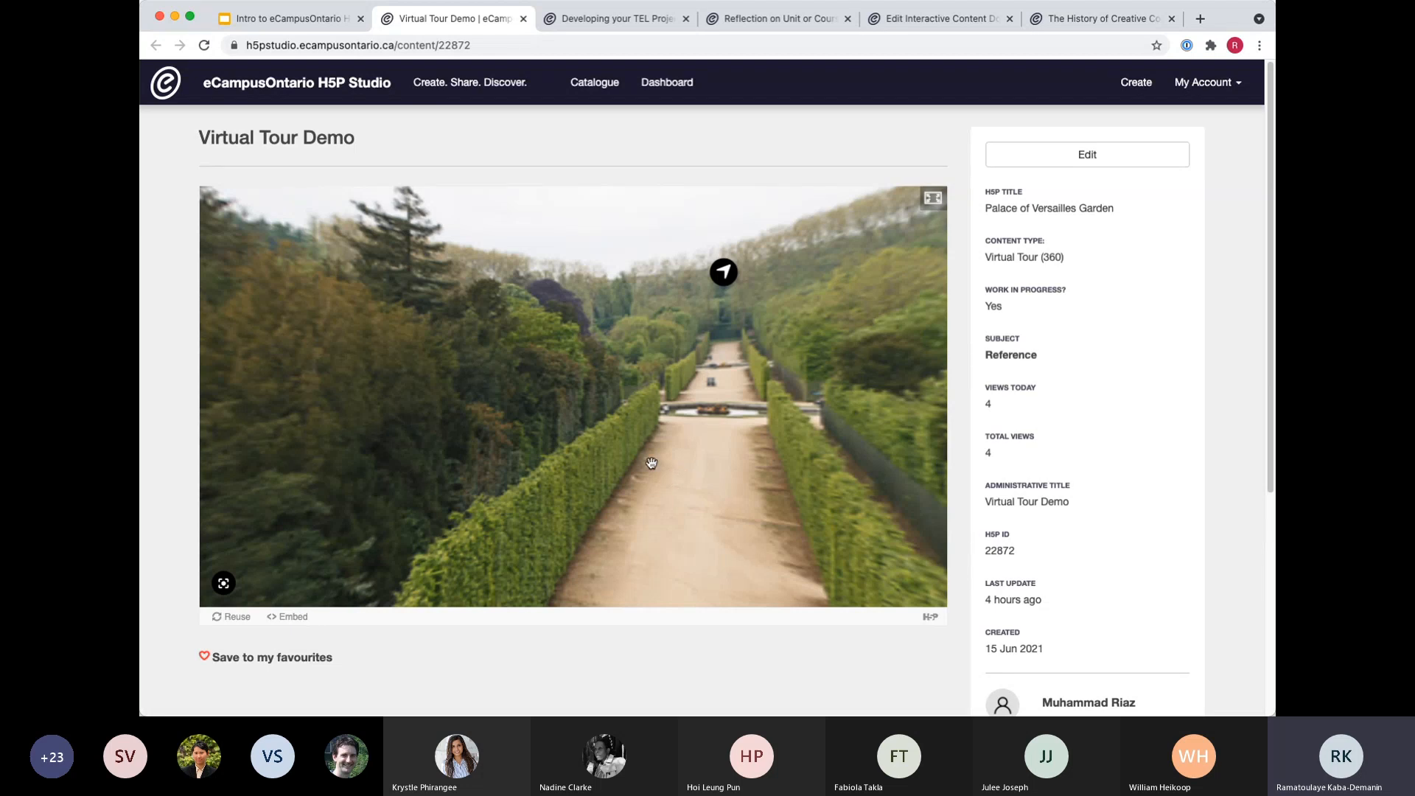
left_click_drag(794, 401, 170, 373)
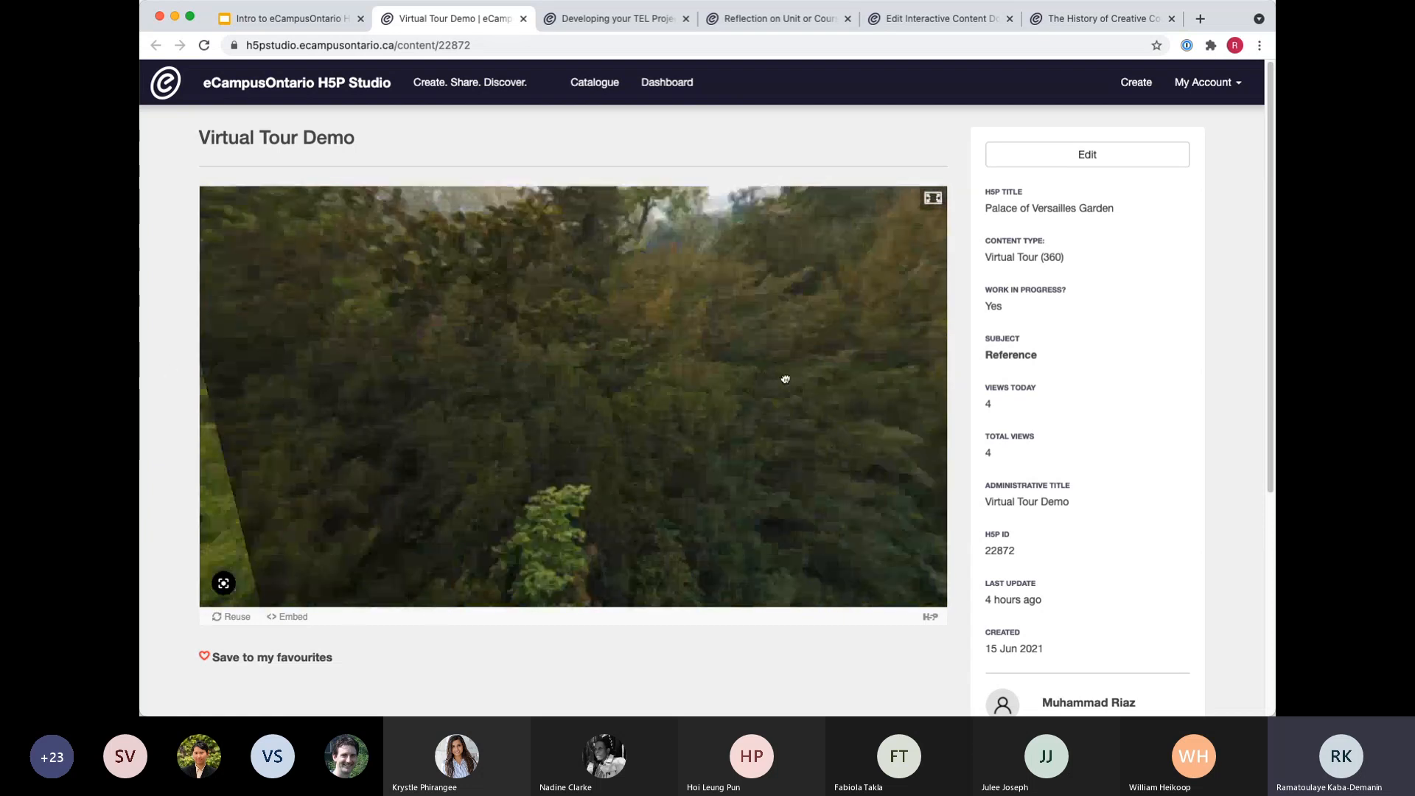
left_click_drag(784, 379, 302, 368)
left_click_drag(715, 356, 410, 353)
left_click_drag(848, 361, 893, 264)
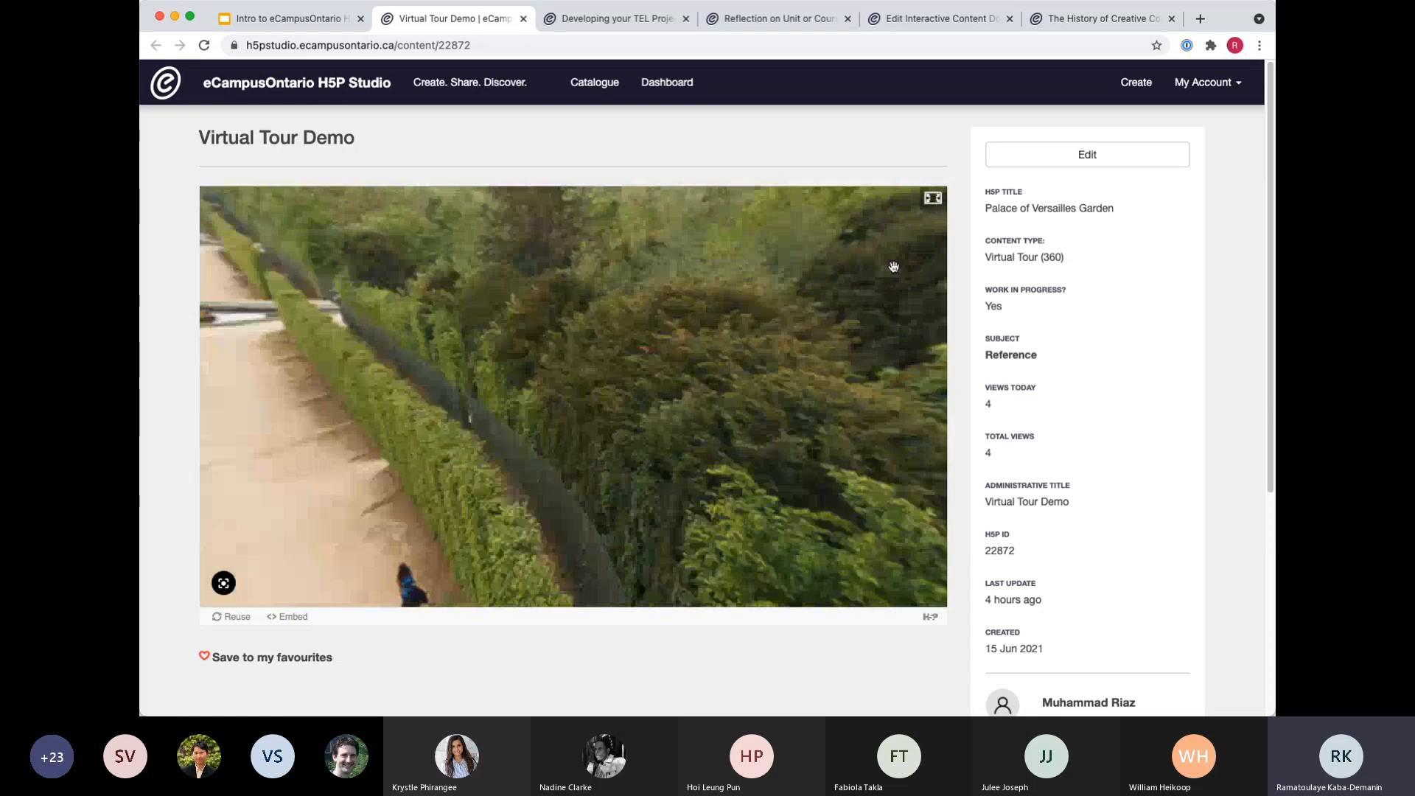
left_click_drag(472, 350, 830, 297)
left_click_drag(546, 339, 913, 249)
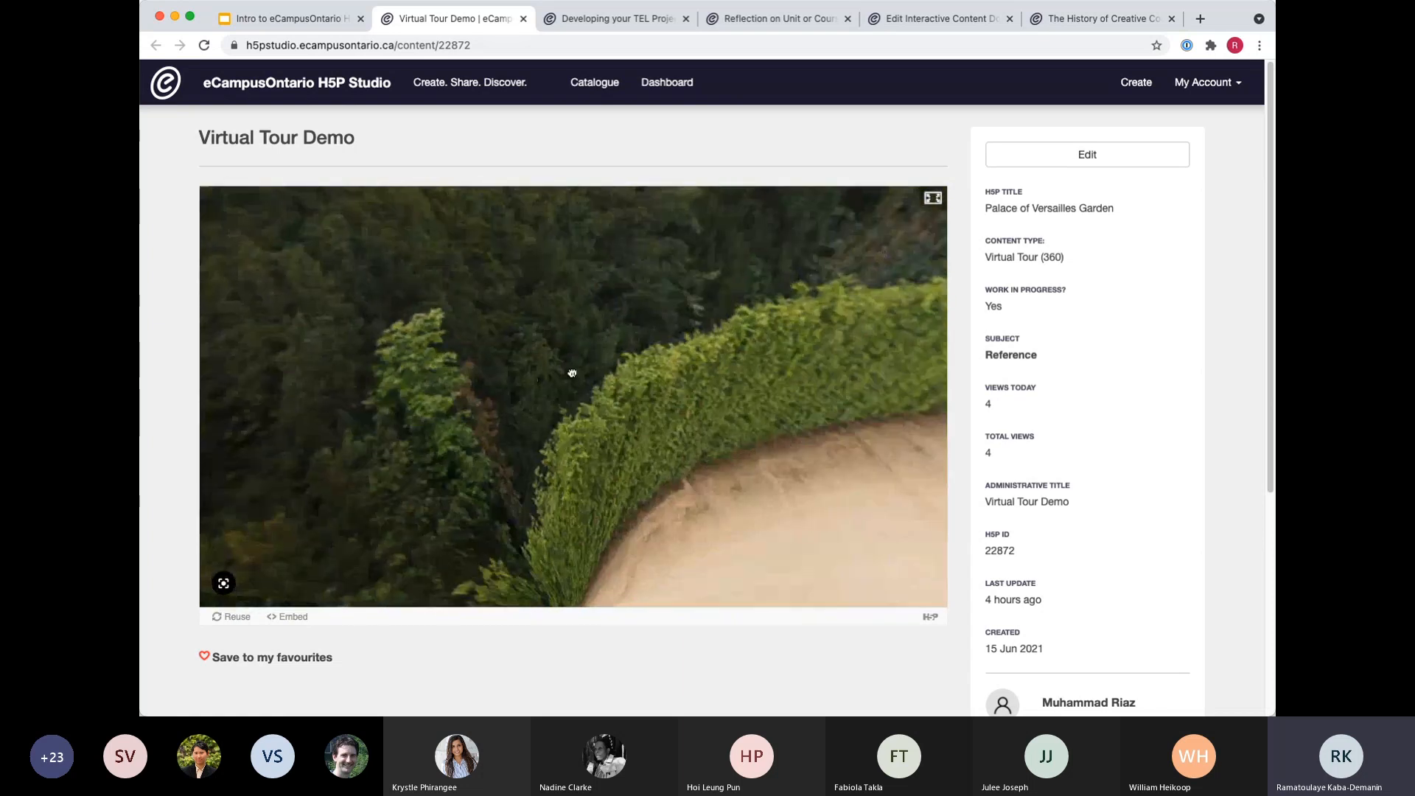
Look around the hedge-lined path scene and follow its navigation hotspot to the path gate image.
left_click_drag(572, 373, 877, 317)
left_click_drag(423, 388, 819, 350)
left_click_drag(383, 370, 634, 355)
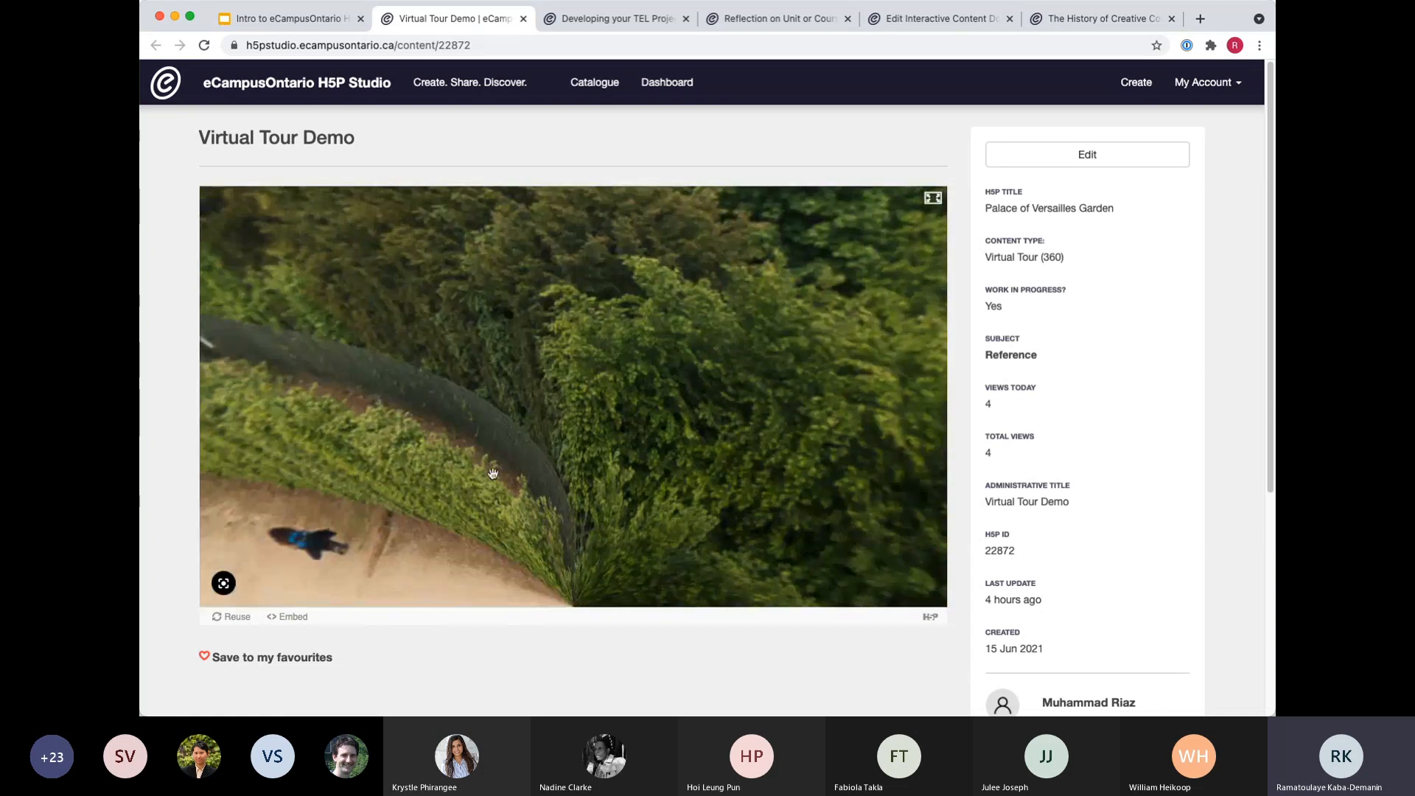
left_click_drag(493, 474, 815, 366)
mouse_move(646, 347)
left_mouse_down()
mouse_move(663, 422)
mouse_move(705, 496)
mouse_move(639, 373)
left_mouse_up()
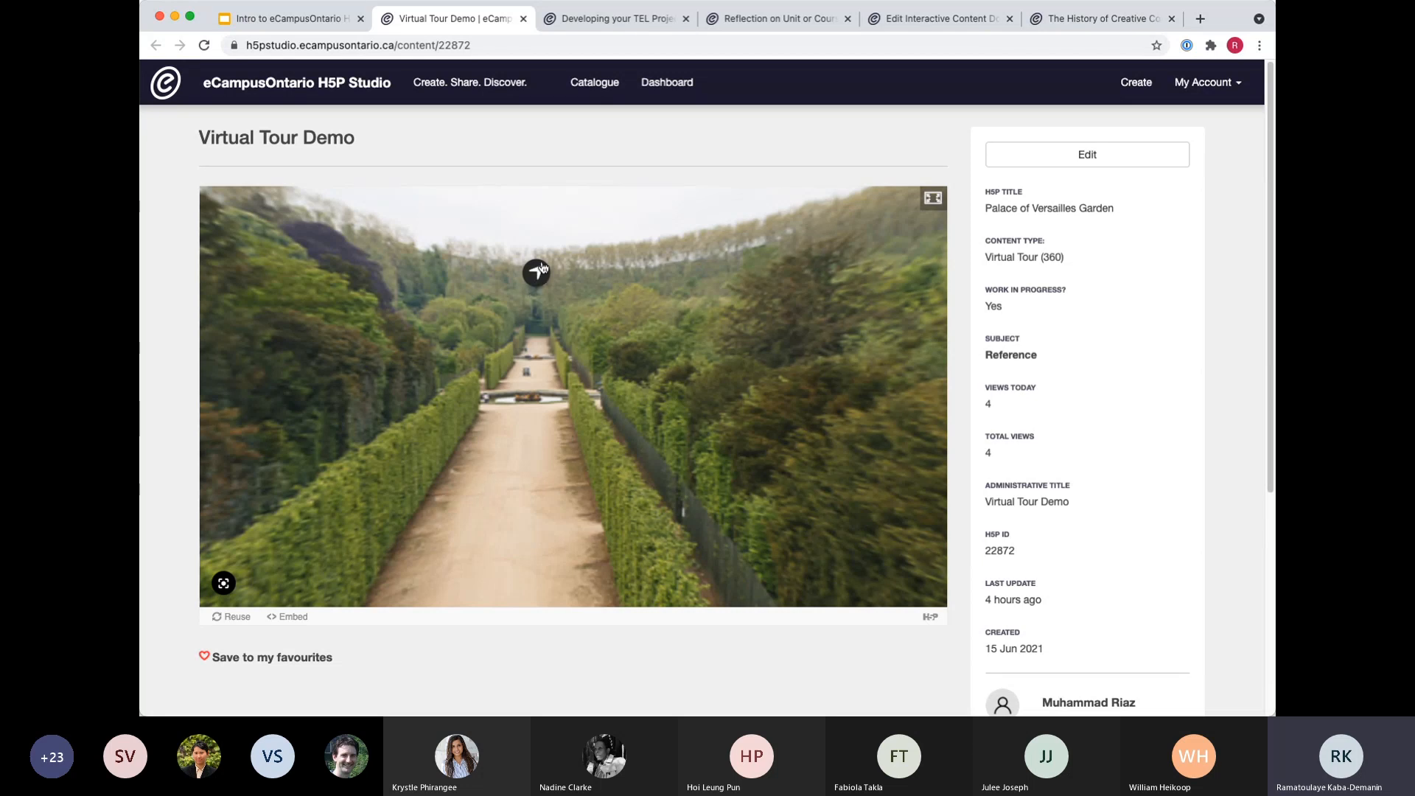
left_click(538, 272)
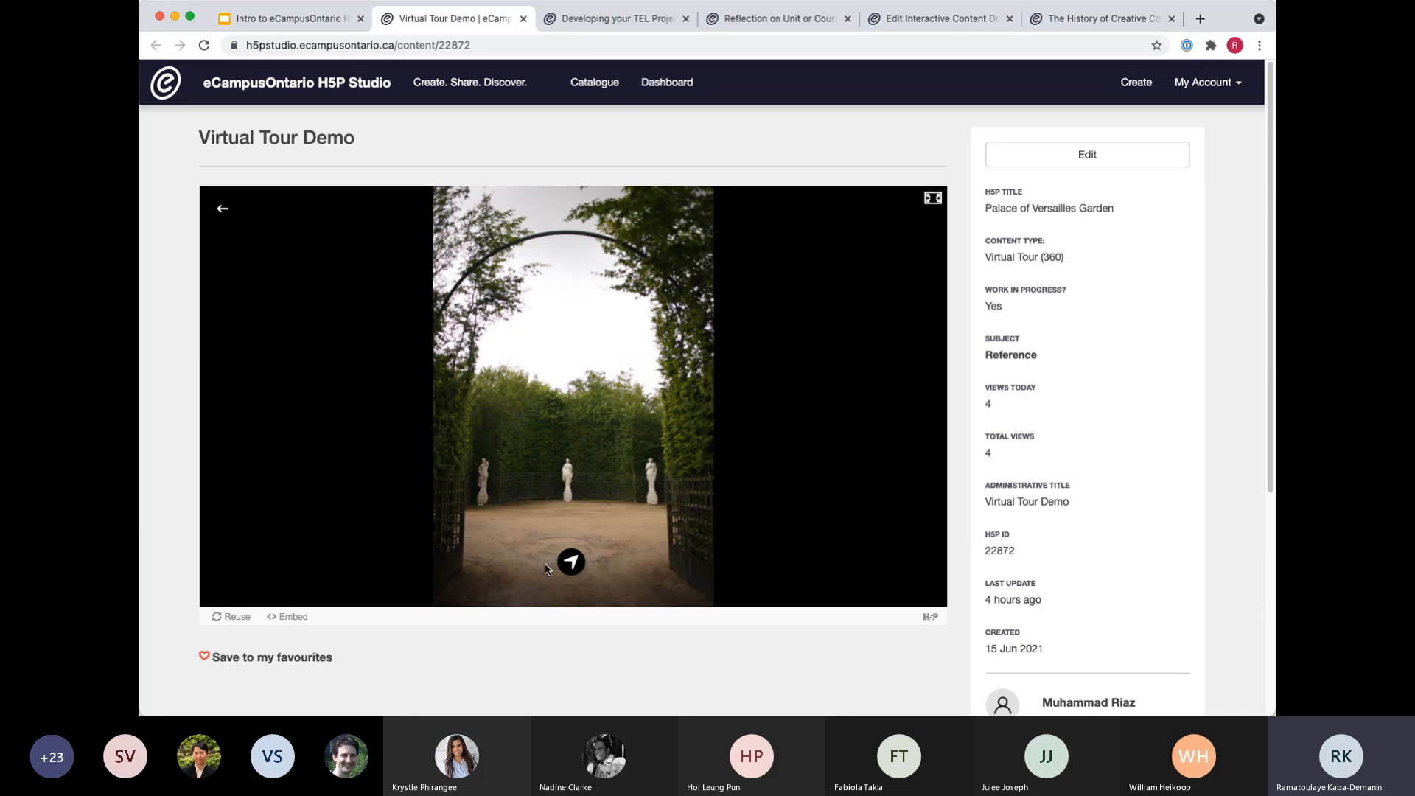
Enter the statue courtyard through the path gate's hotspot and look around the 360 scene in all directions.
left_click(572, 562)
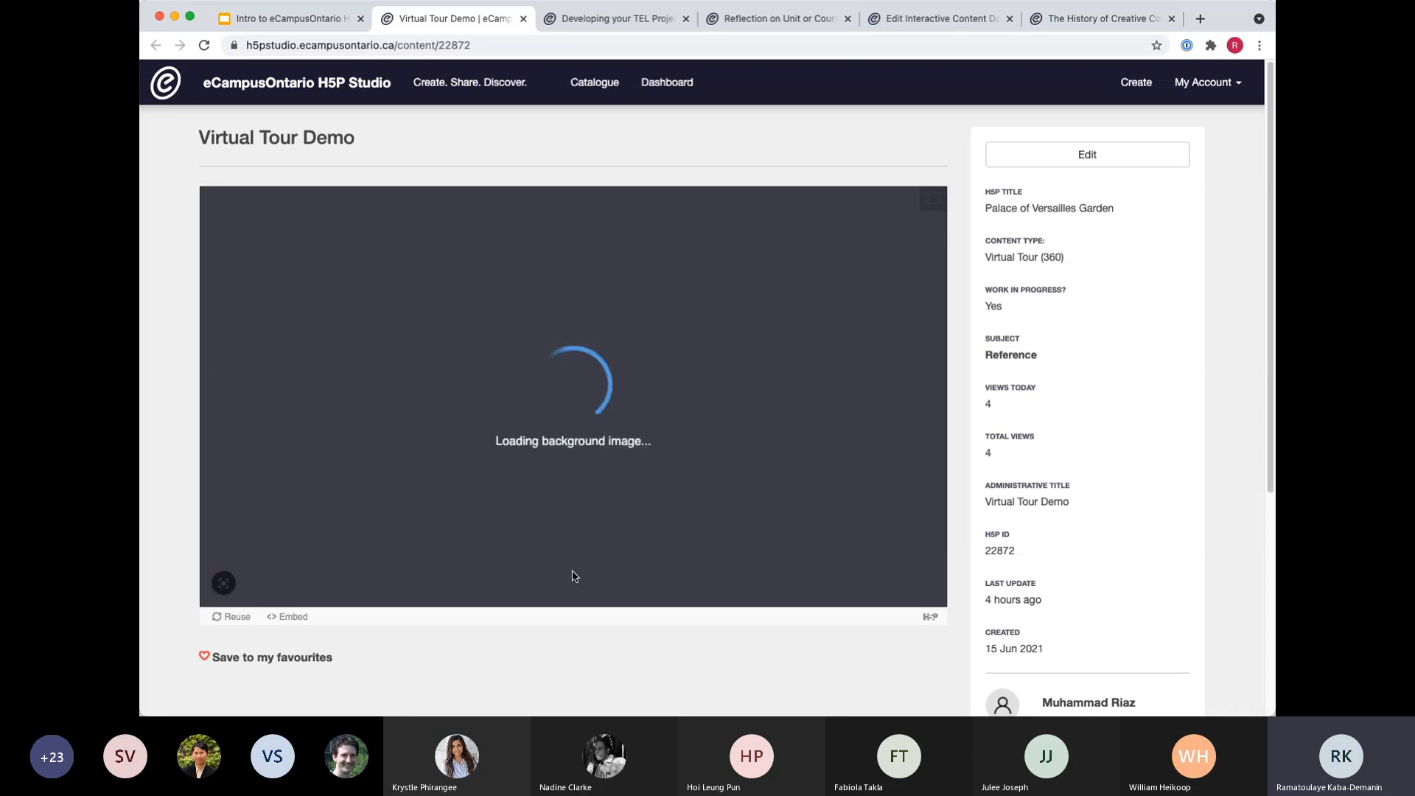
left_click_drag(799, 532, 310, 434)
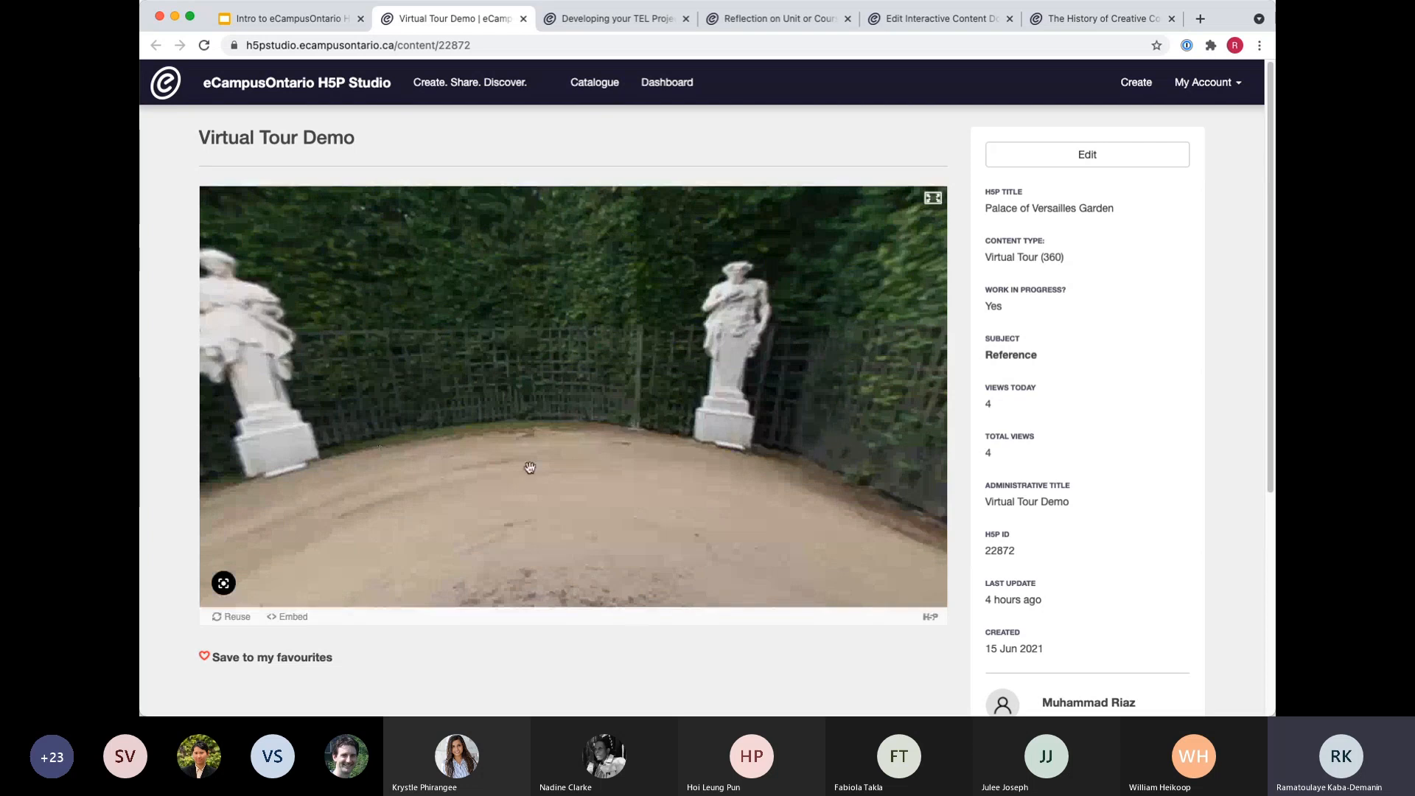
left_click_drag(703, 467, 214, 335)
left_click_drag(648, 415, 764, 354)
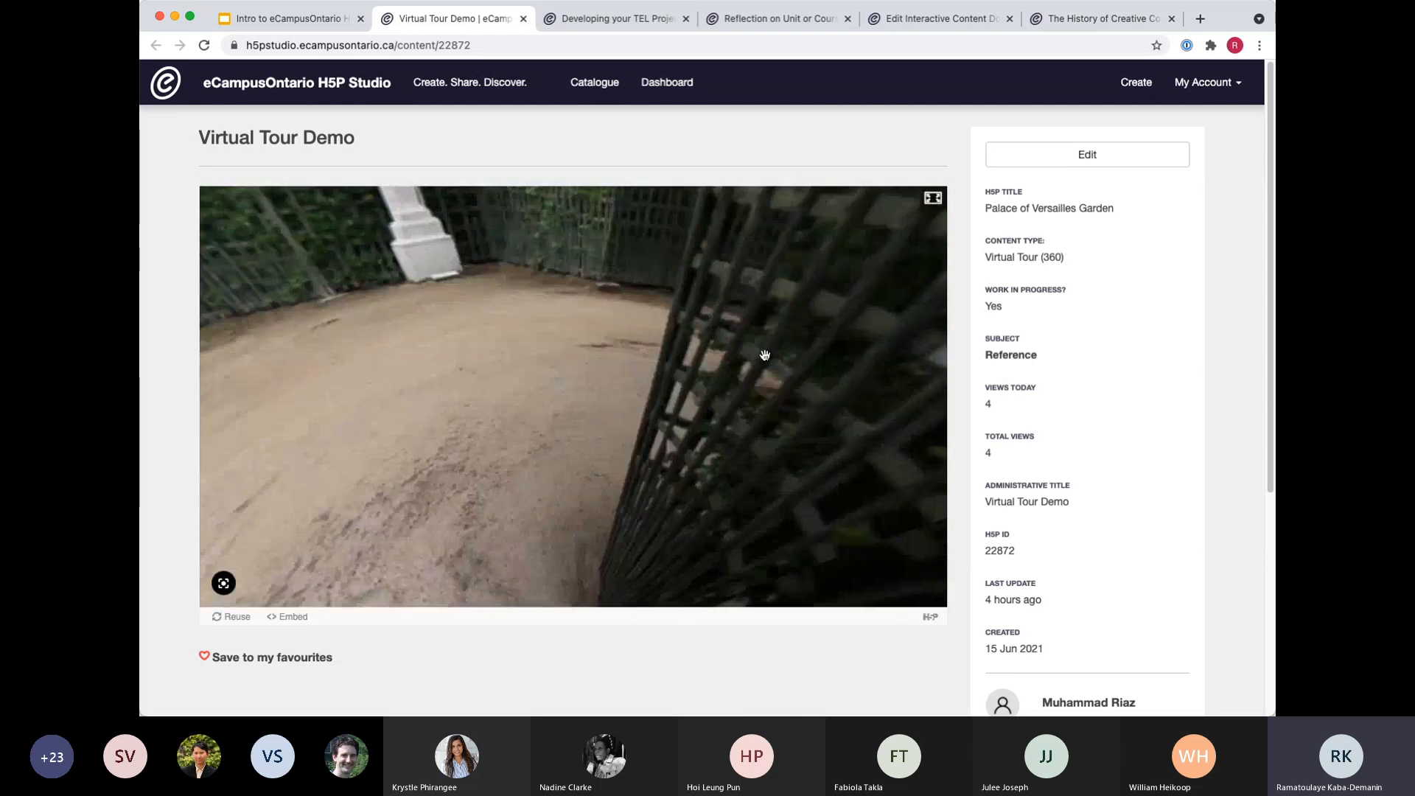
left_click_drag(223, 409, 800, 377)
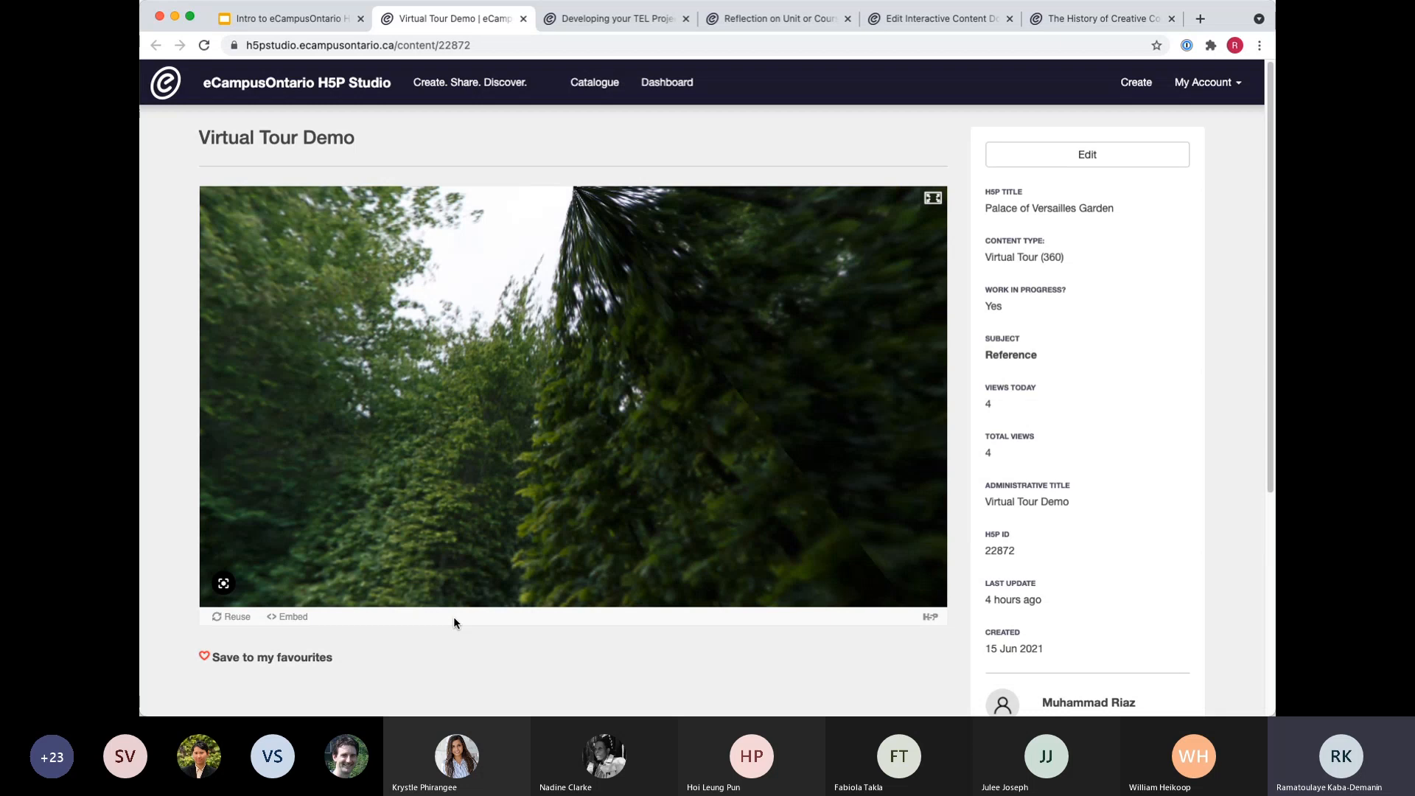
Open the Virtual Tour Demo for editing and look over the Virtual Tour (360) editor down to its scene controls.
left_click(1142, 158)
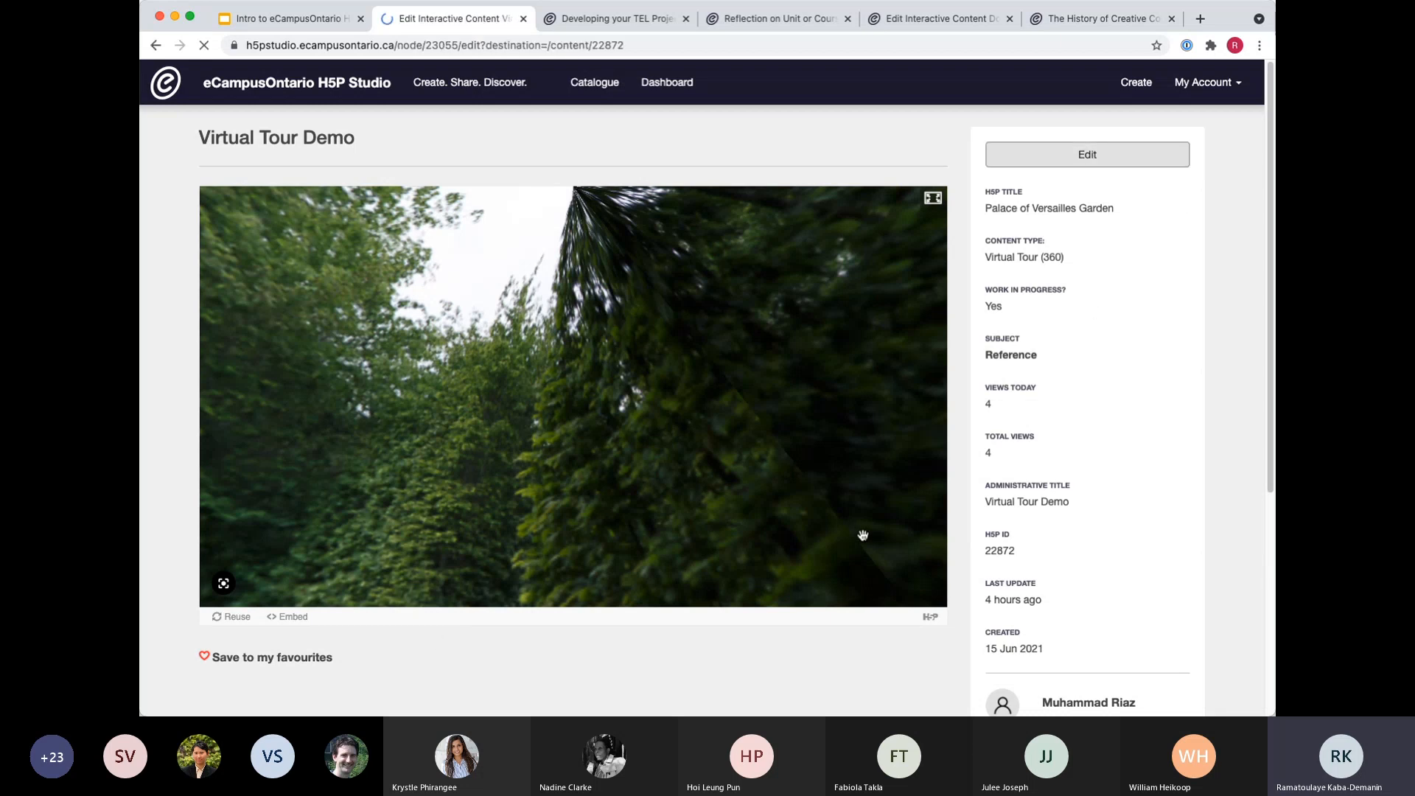
scroll(863, 535, "down", 3)
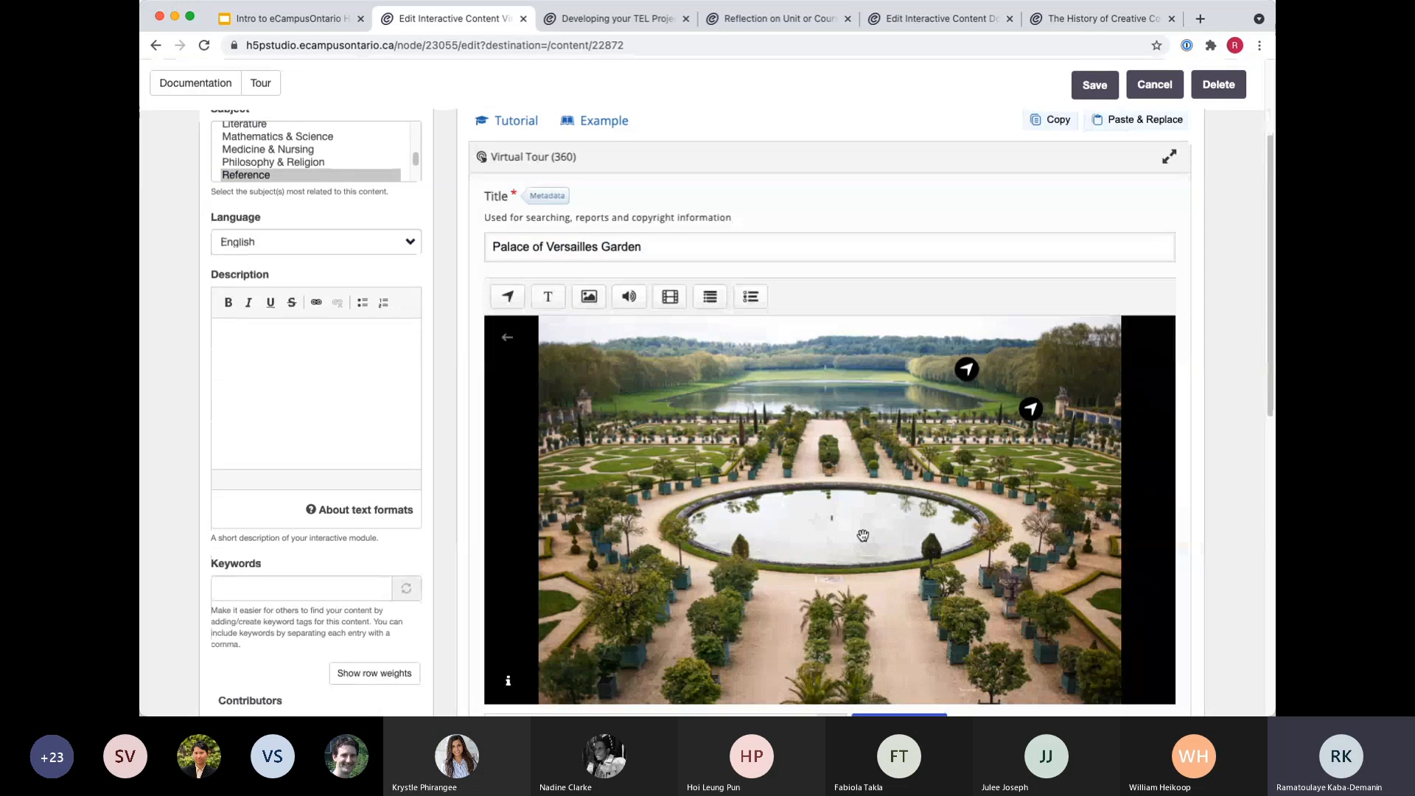
scroll(790, 170, "up", 1)
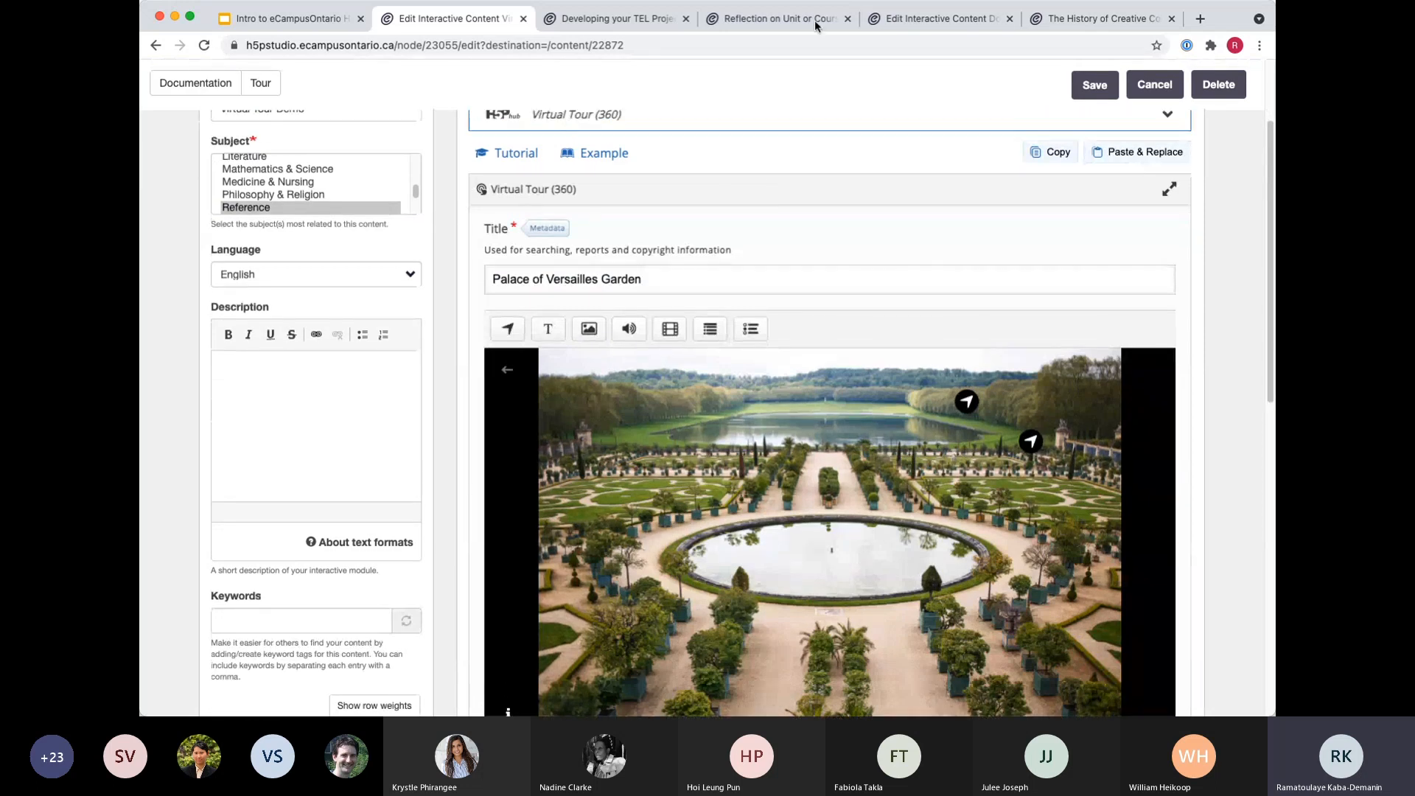
scroll(737, 235, "down", 1)
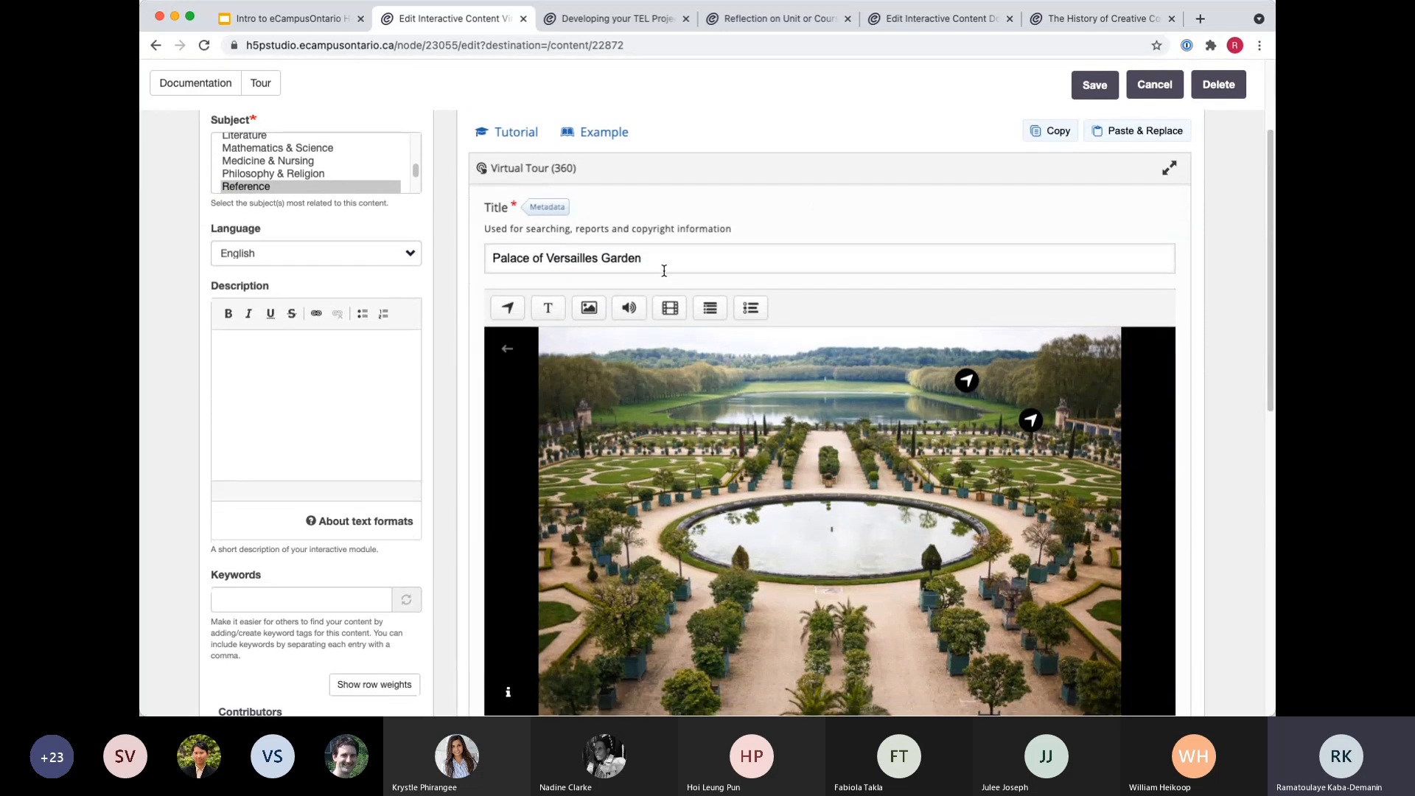
scroll(737, 230, "down", 1)
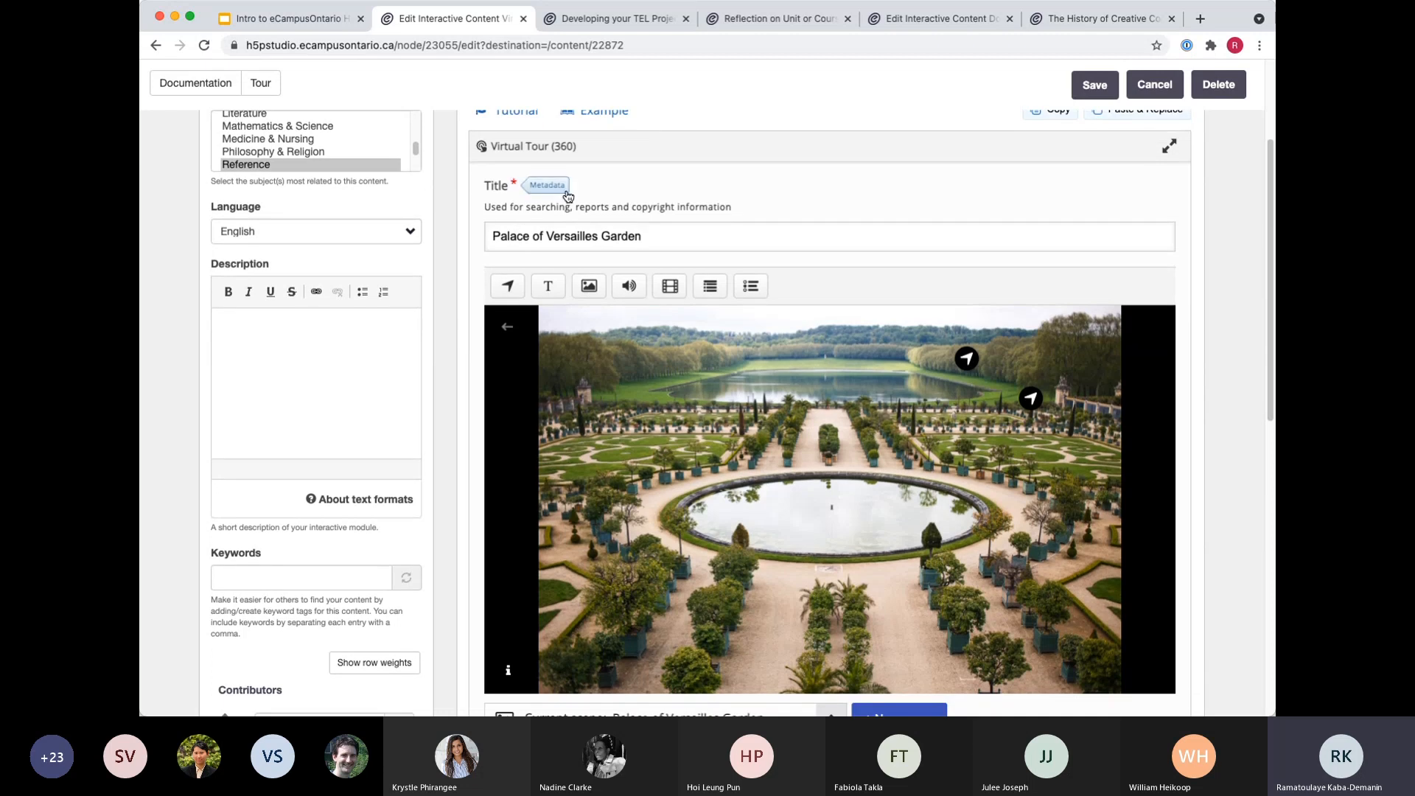
scroll(479, 518, "down", 3)
scroll(479, 518, "down", 2)
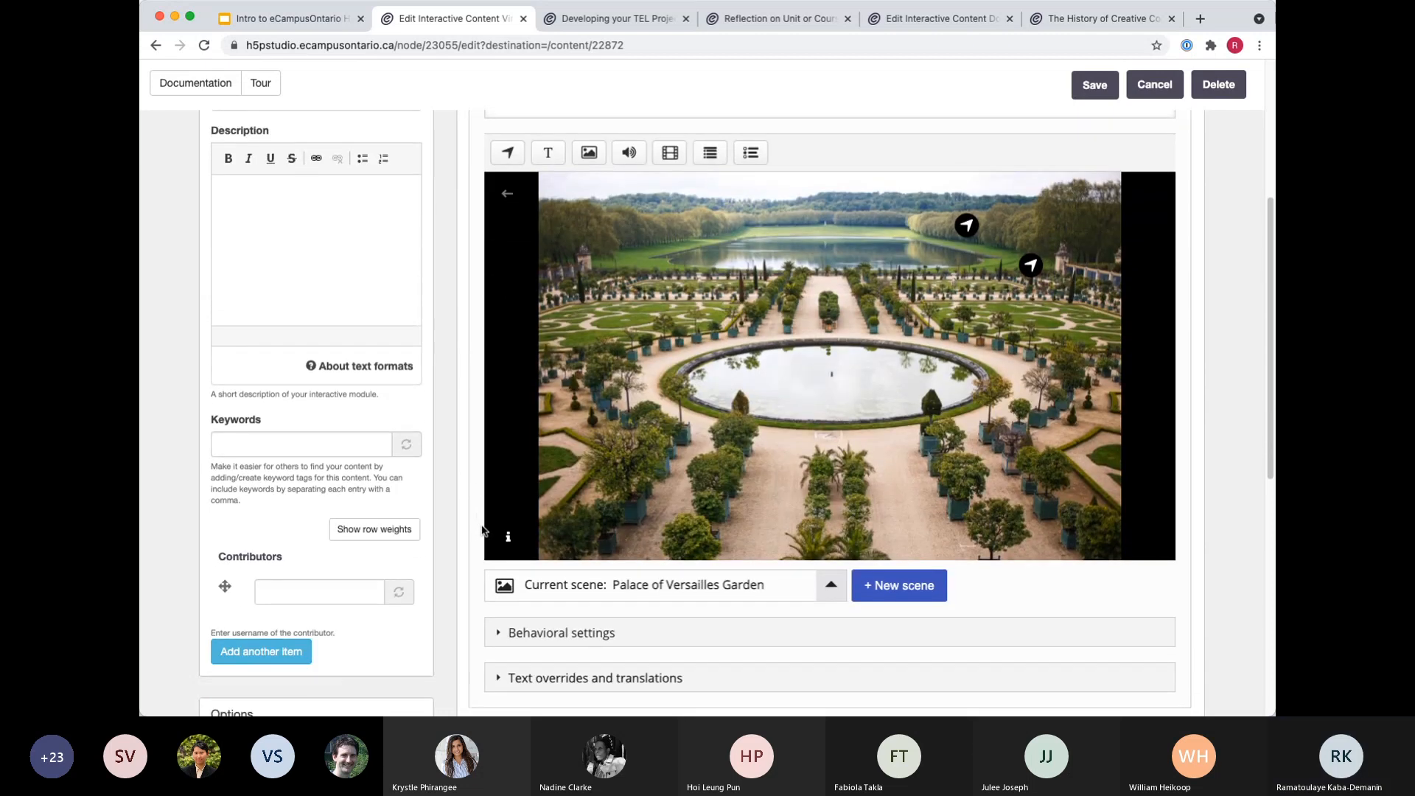
scroll(495, 615, "down", 1)
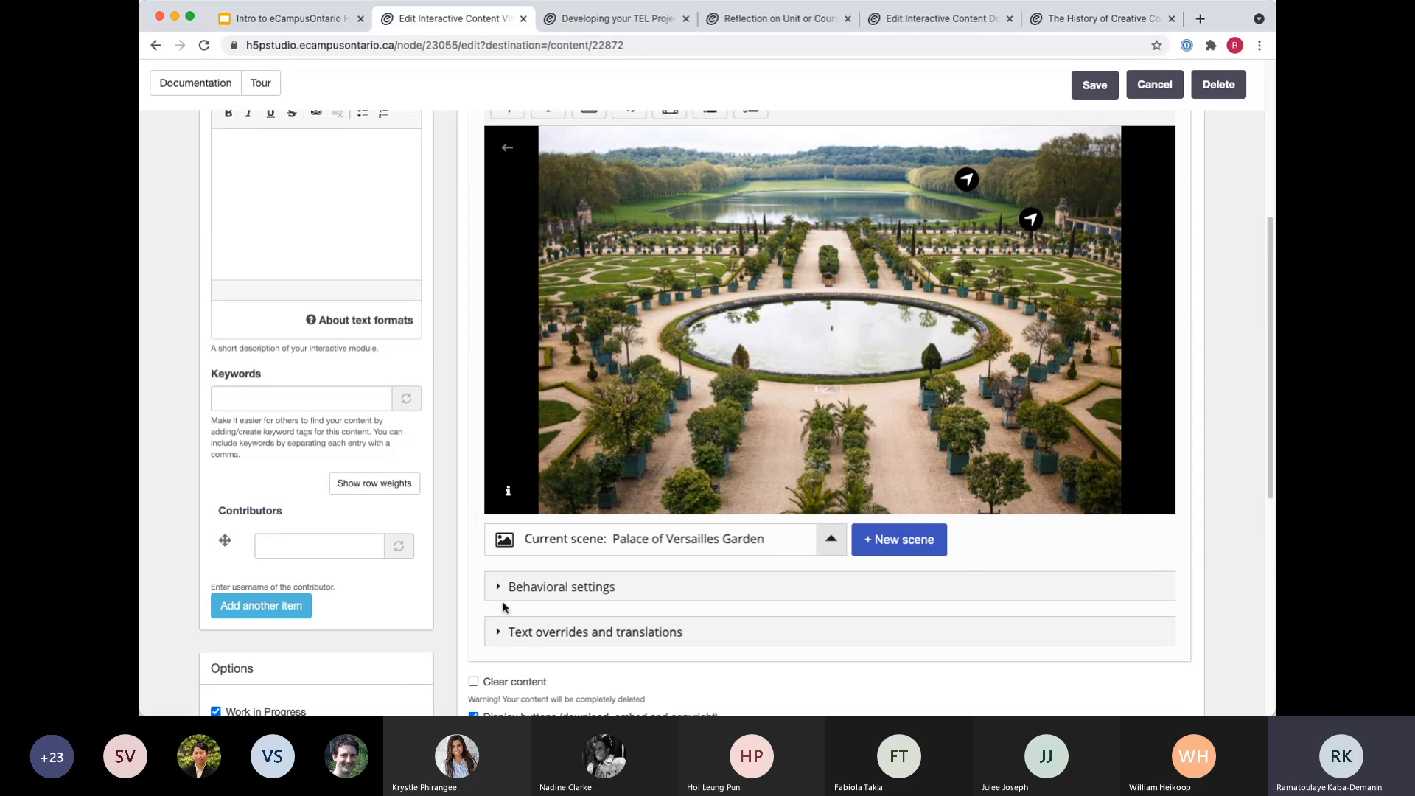
Start a new 360 image scene and open the file selection for its scene background, cancelling without choosing an image.
left_click(899, 542)
scroll(900, 546, "up", 3)
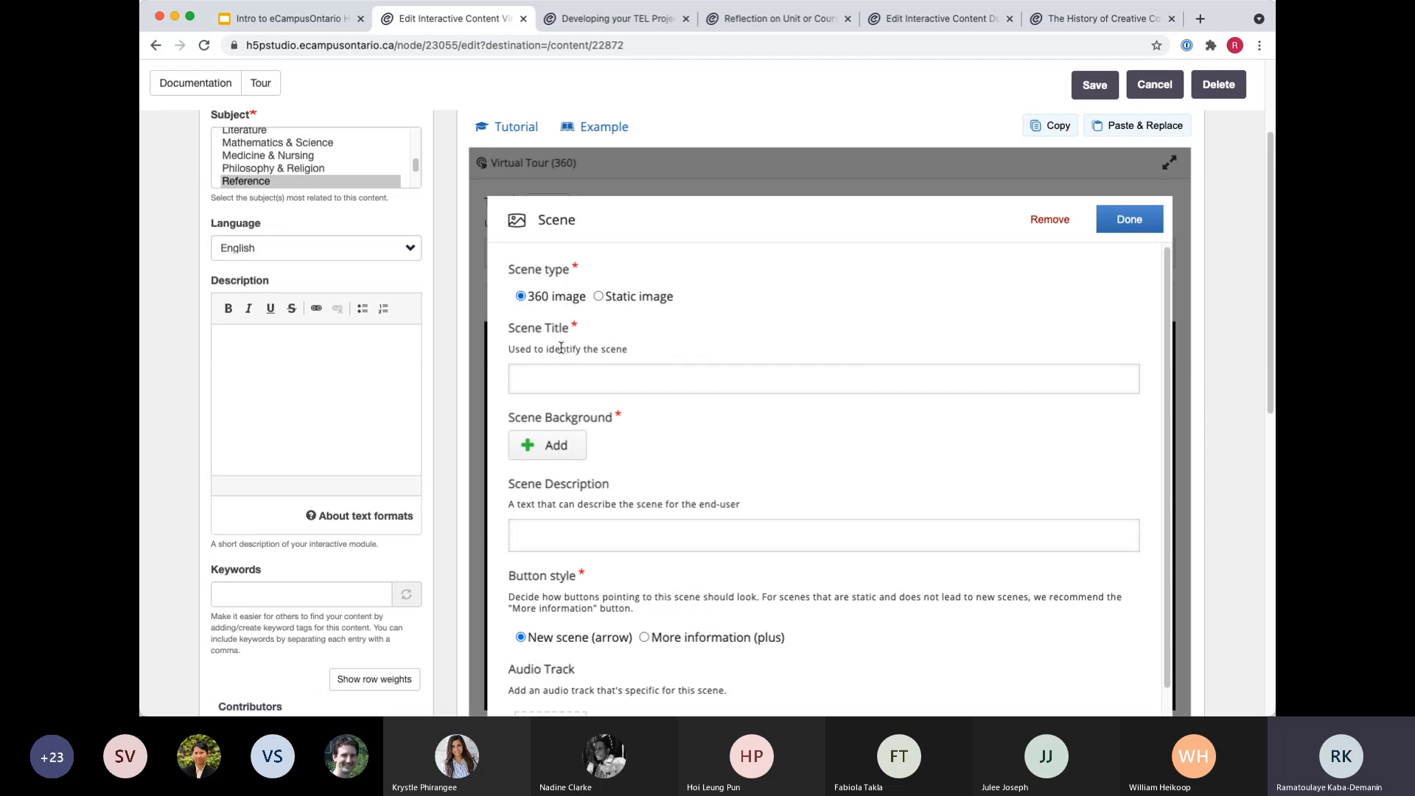
left_click(525, 379)
scroll(741, 442, "down", 3)
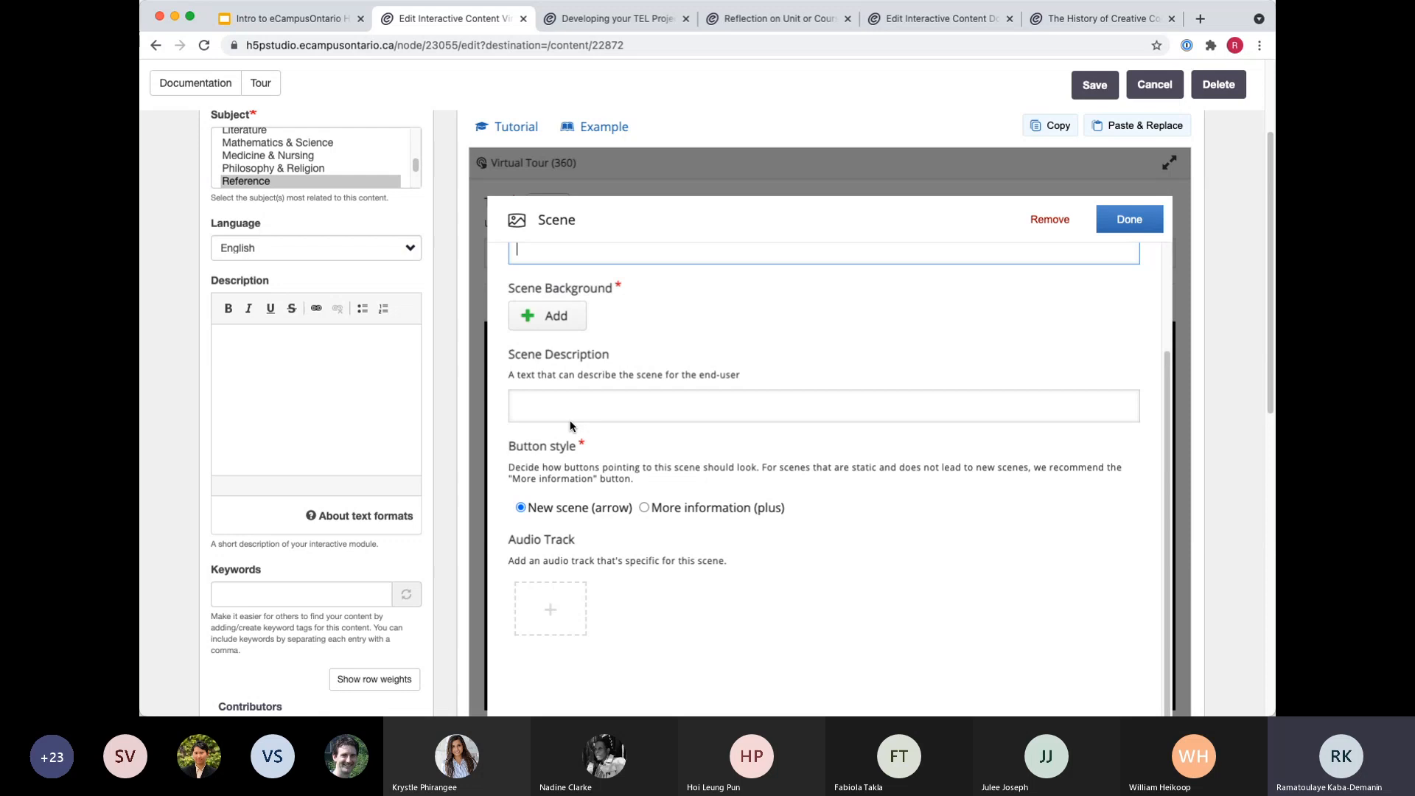
left_click(556, 318)
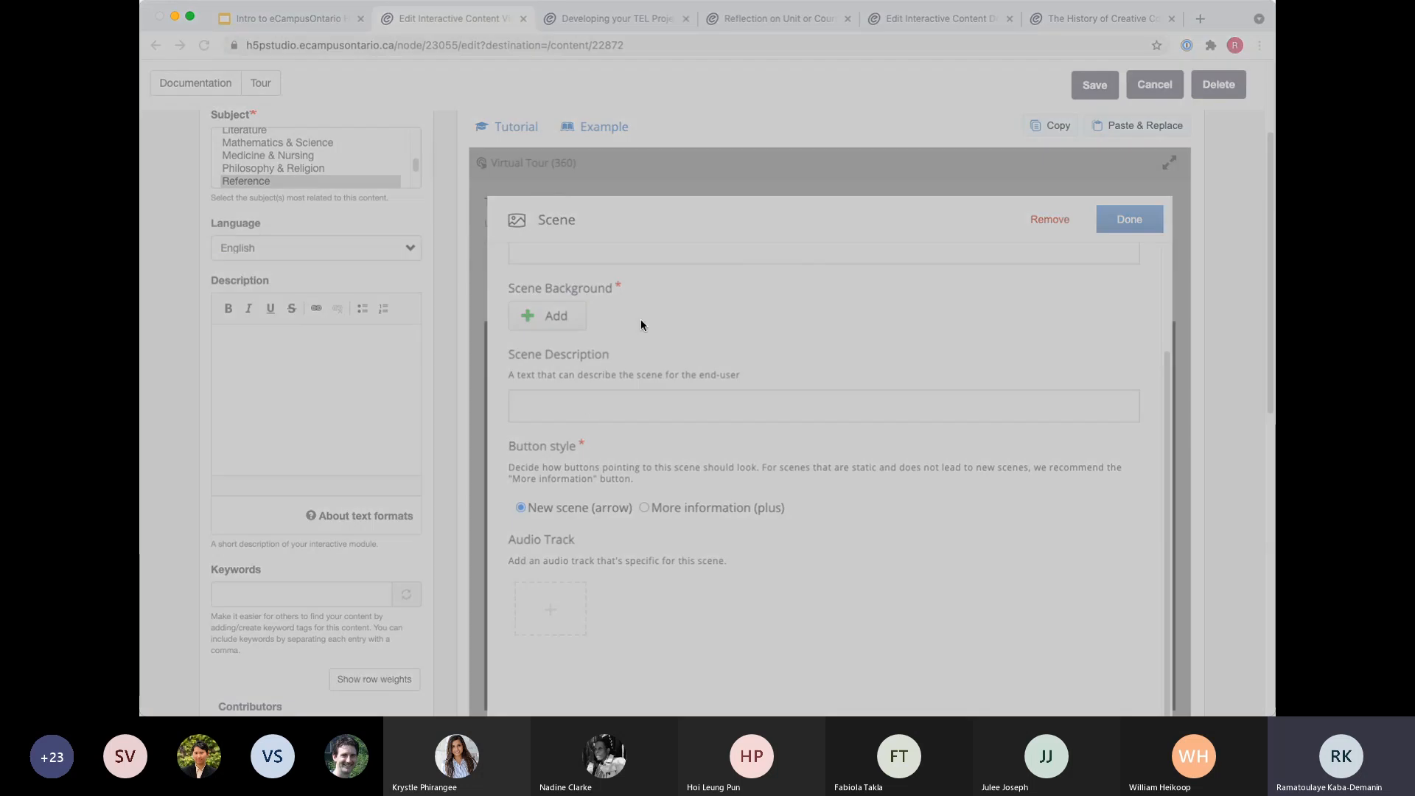
left_click(1148, 613)
Set the new scene's button style to More information (plus) and remove the unfinished scene.
scroll(654, 609, "down", 1)
scroll(655, 608, "down", 5)
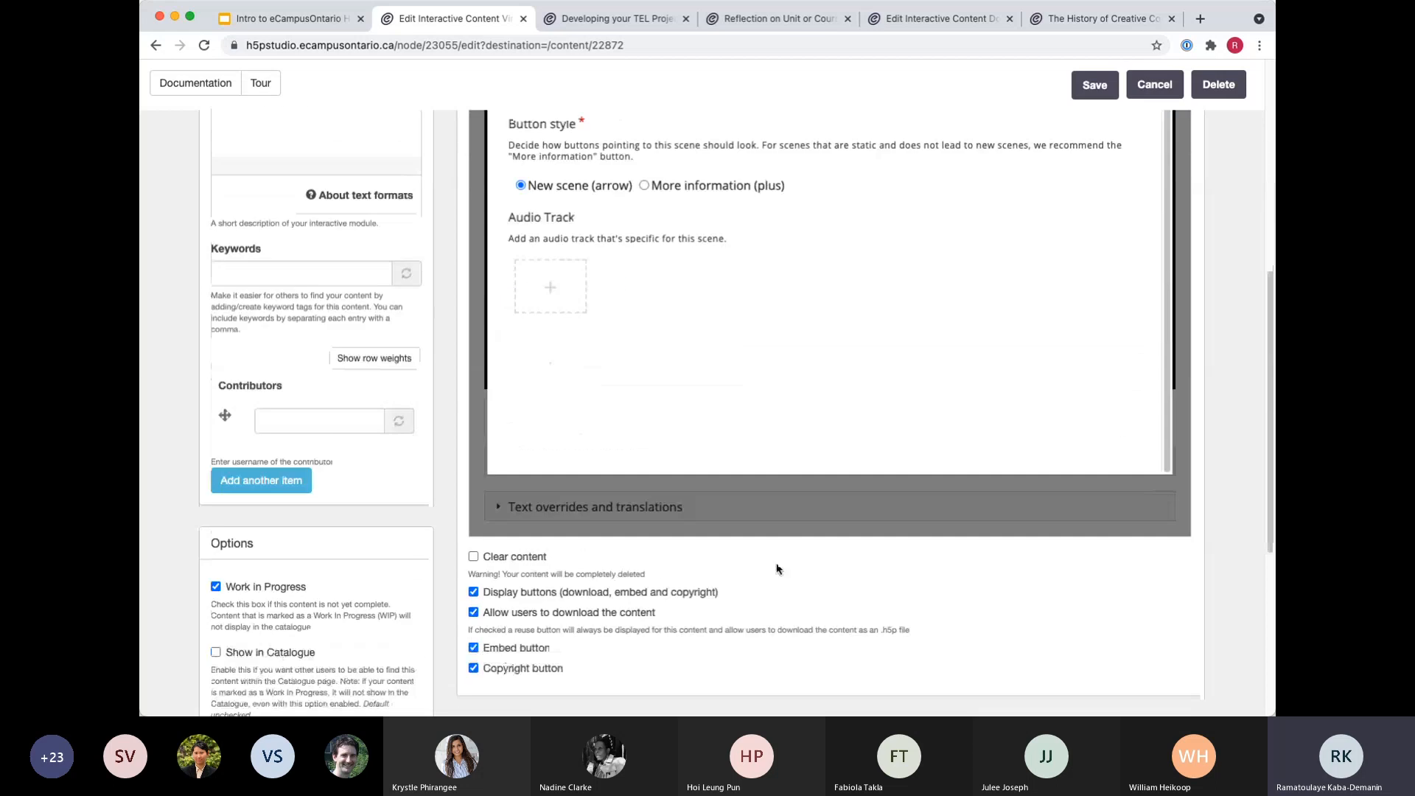
scroll(565, 277, "up", 1)
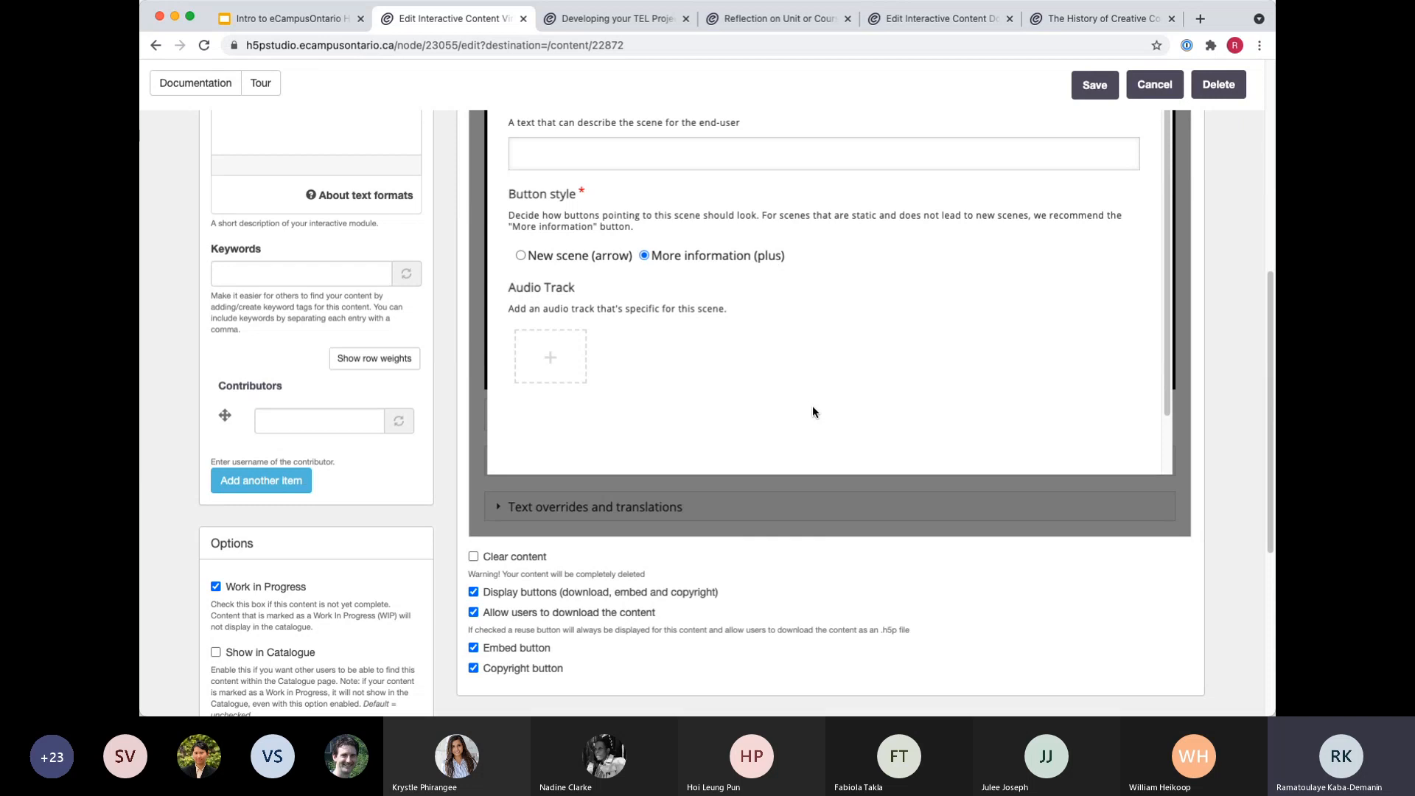
scroll(812, 411, "up", 2)
scroll(777, 342, "up", 2)
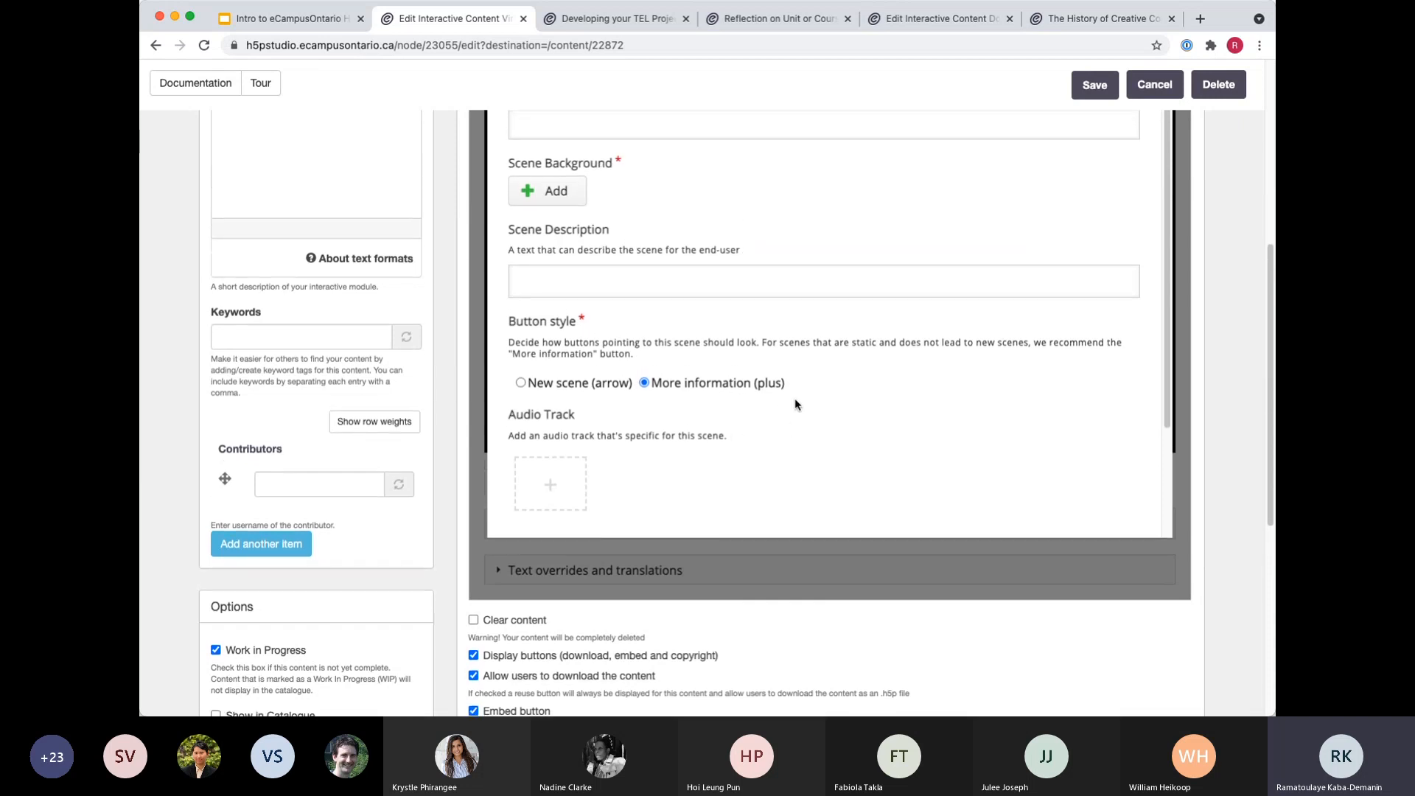
scroll(803, 457, "up", 3)
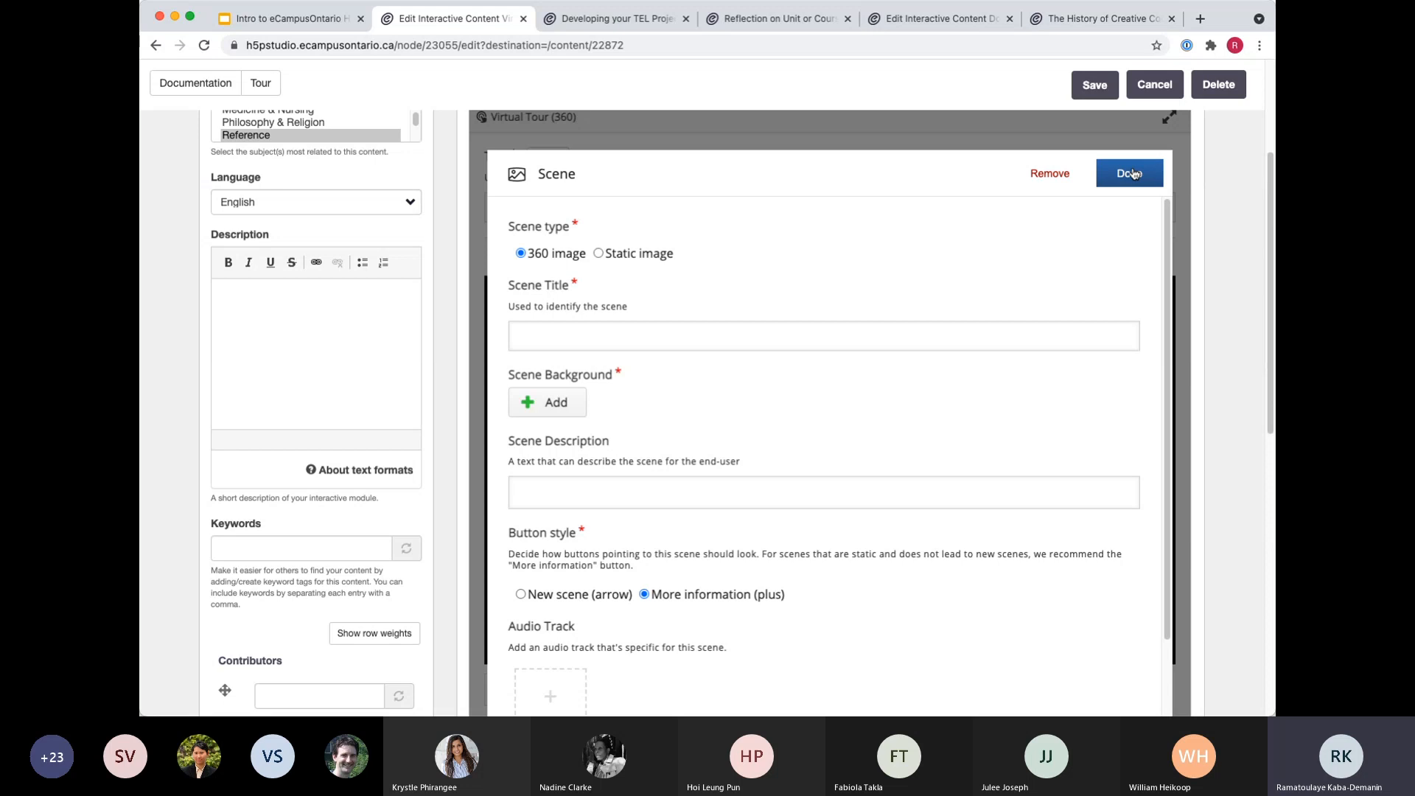
left_click(1052, 174)
left_click(918, 177)
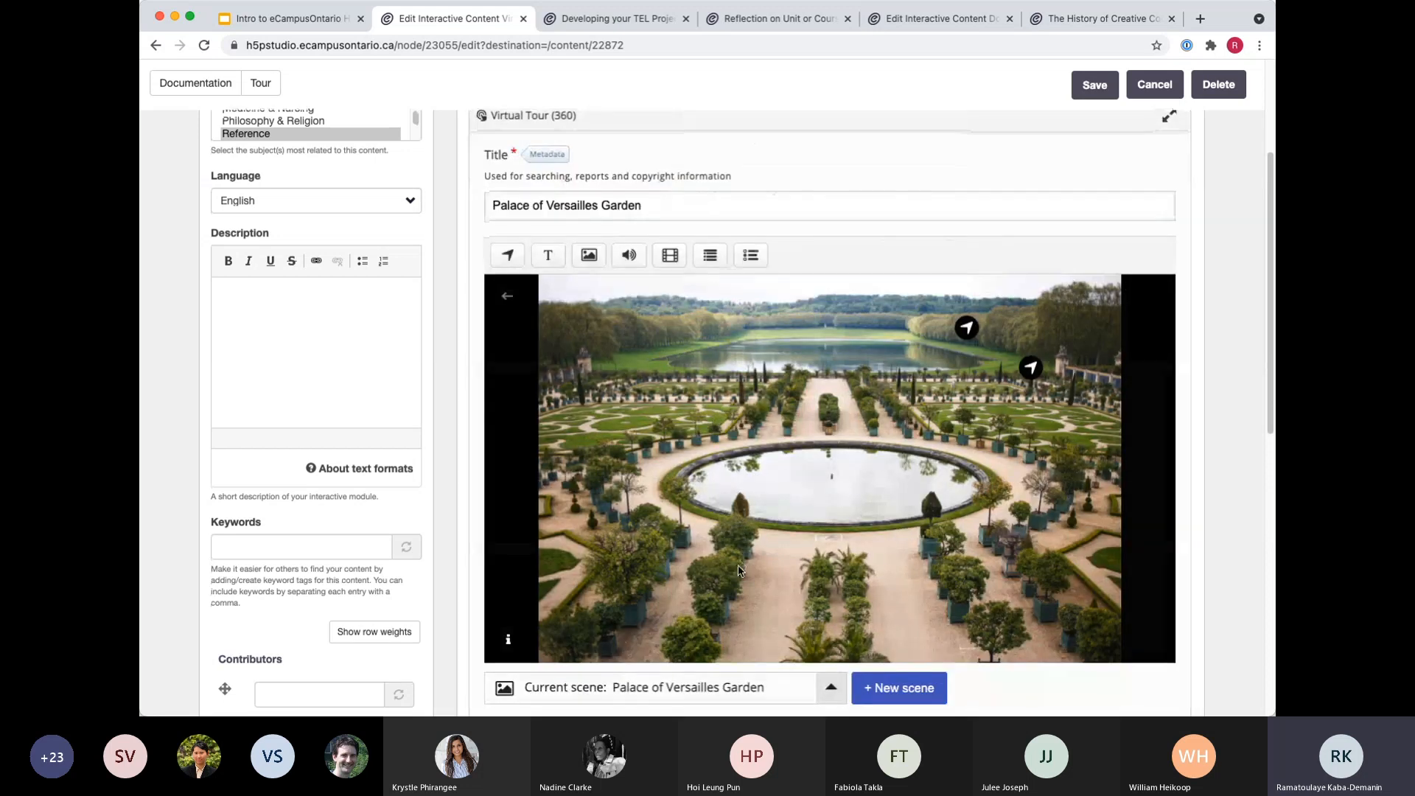
Review the tour's list of scenes and switch the current scene to Pathway.
scroll(803, 516, "down", 3)
left_click(796, 528)
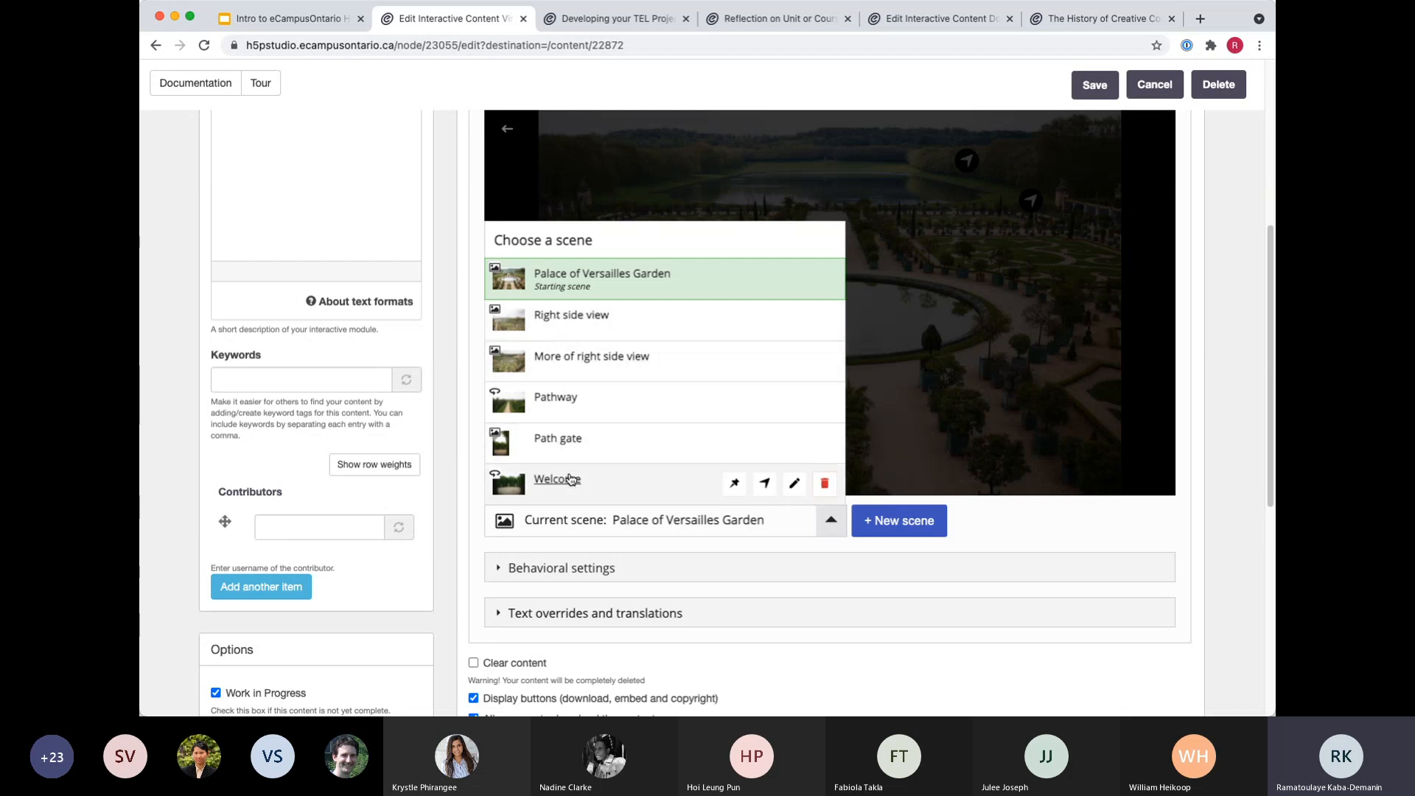
left_click(559, 400)
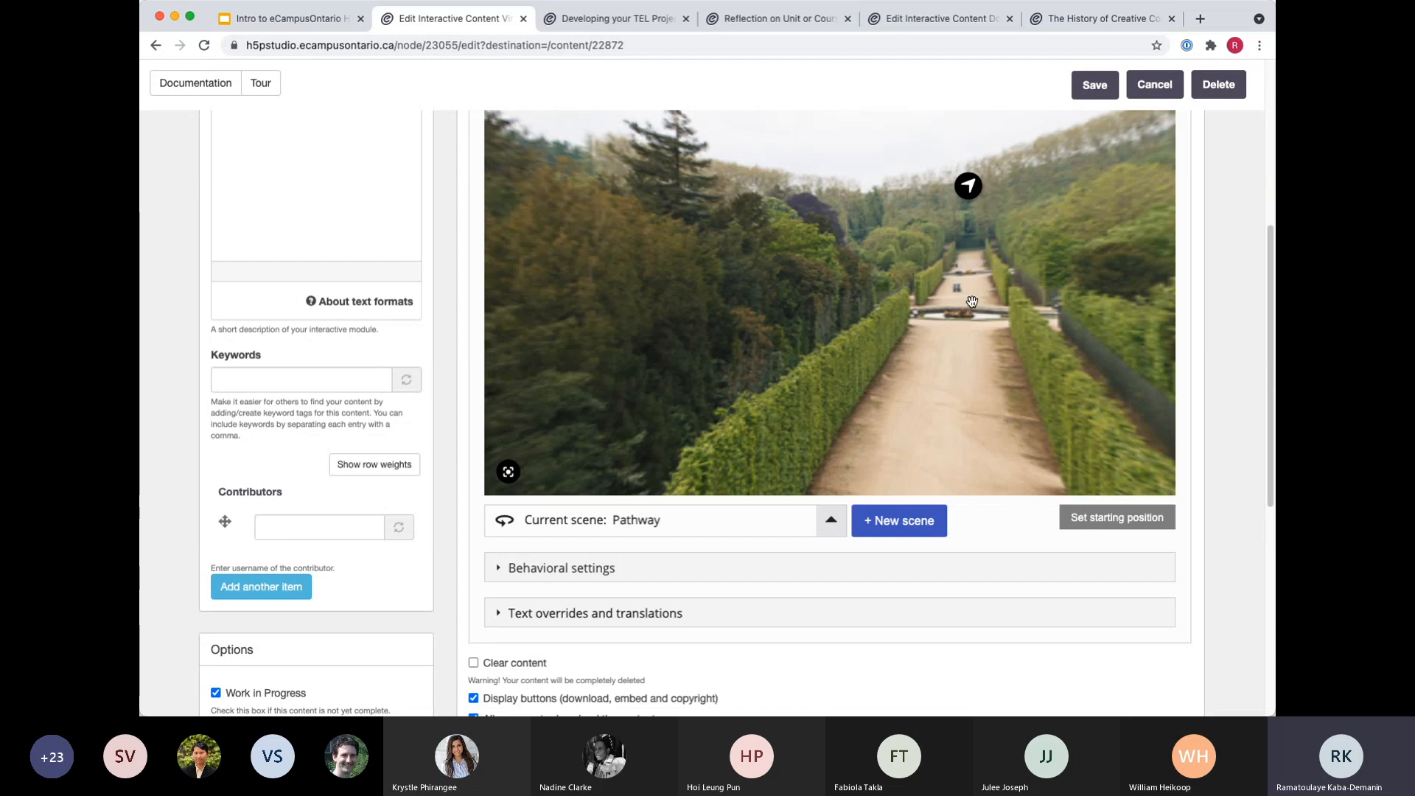
Add a Go To Scene hotspot to the Pathway scene and choose the existing Right side view scene as its target.
scroll(972, 302, "up", 3)
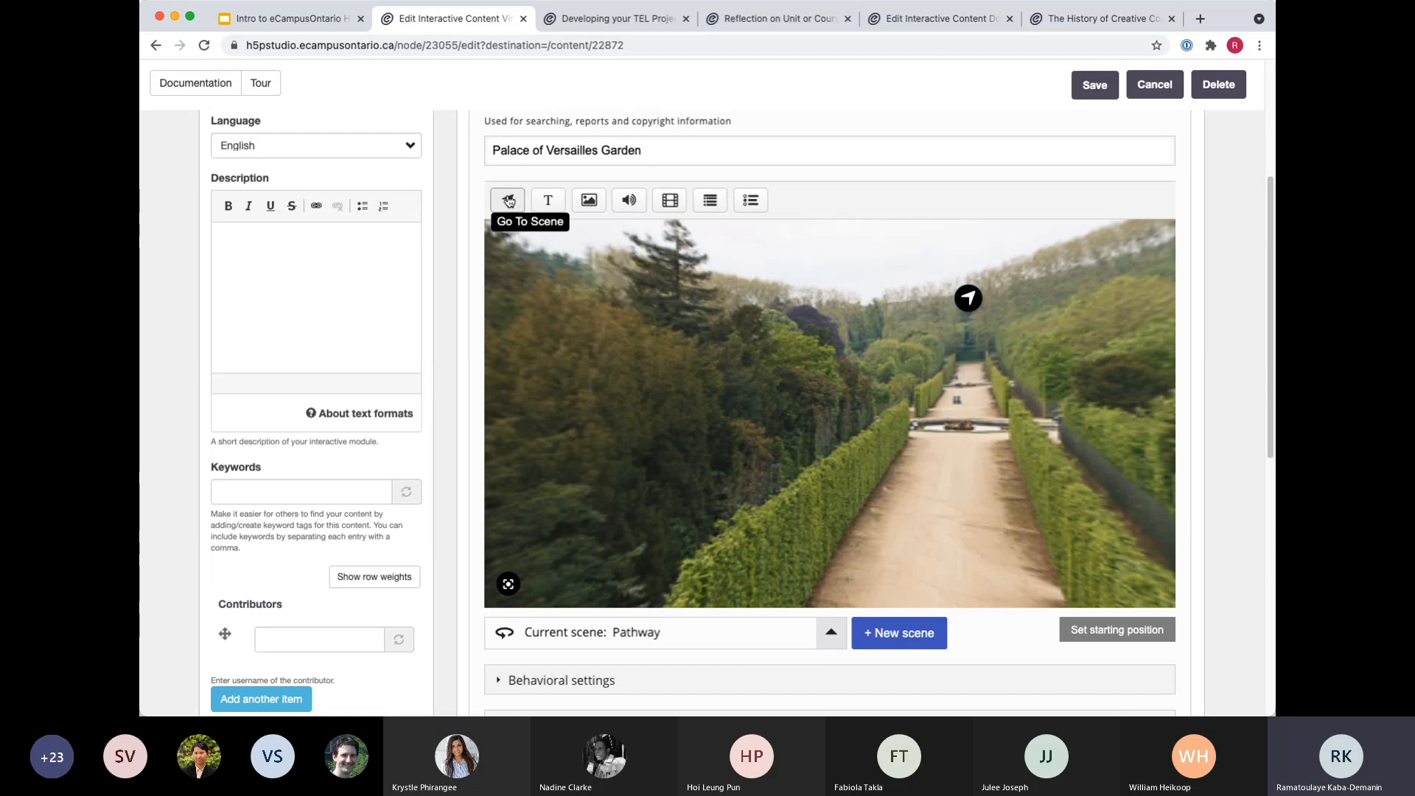
left_click(508, 201)
scroll(714, 282, "up", 3)
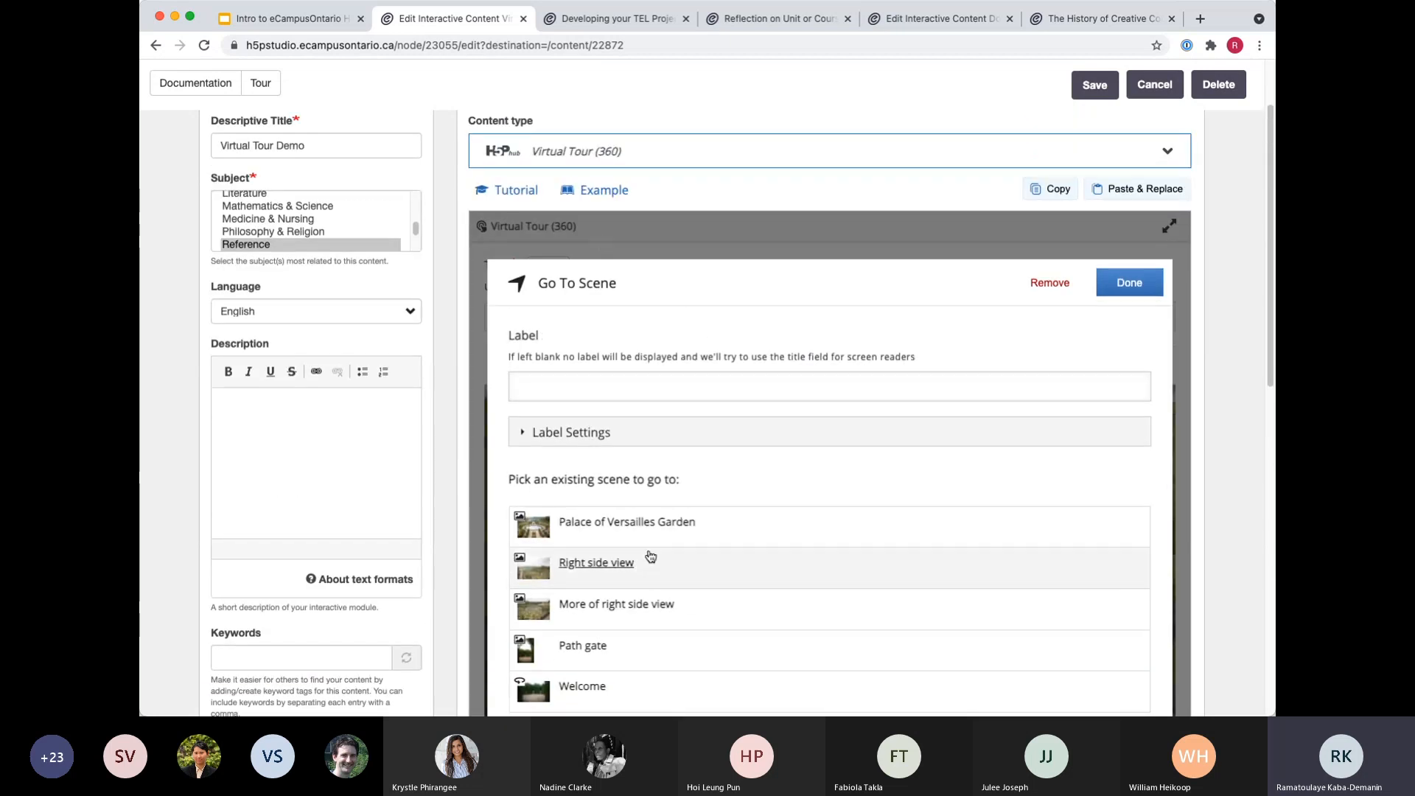
scroll(650, 557, "down", 3)
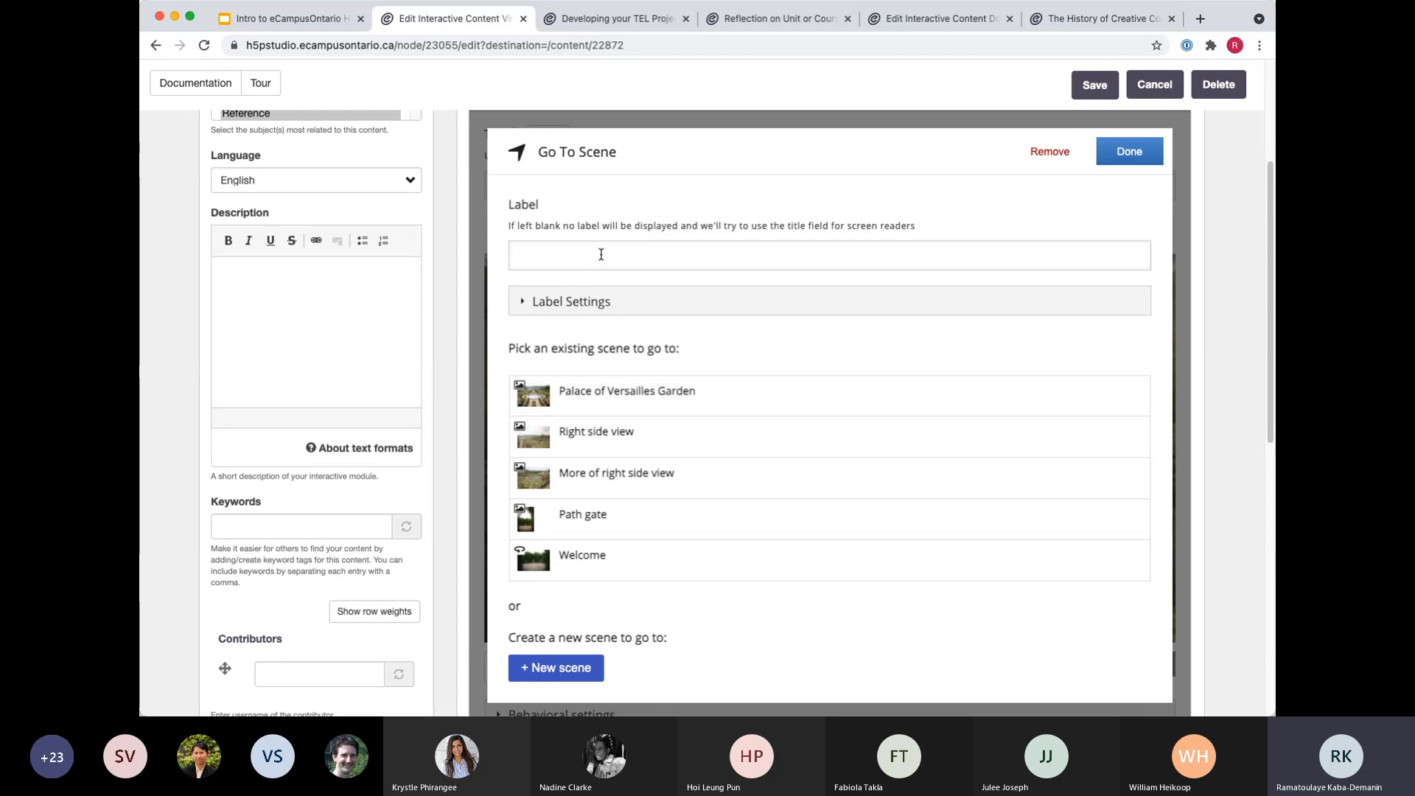
scroll(569, 431, "down", 3)
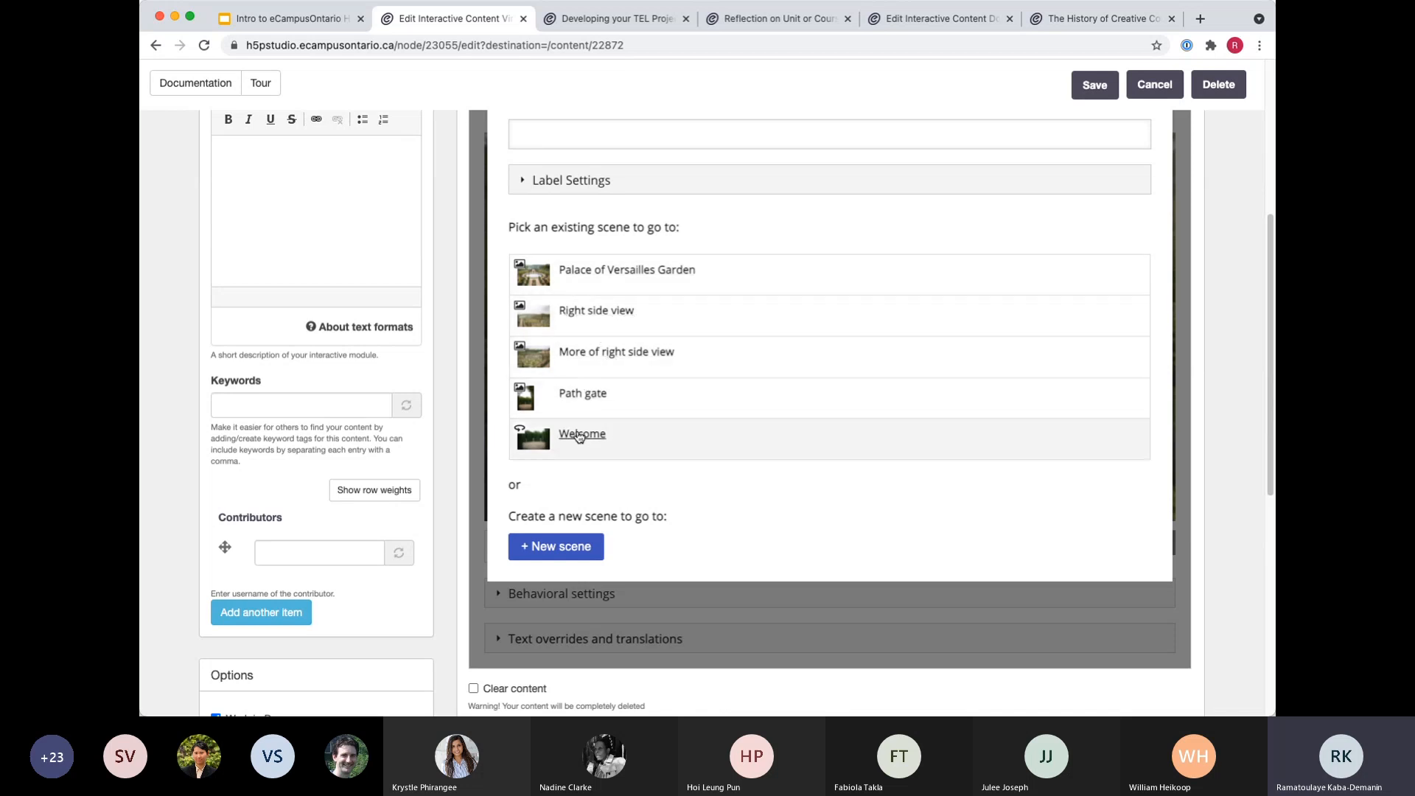
left_click(589, 315)
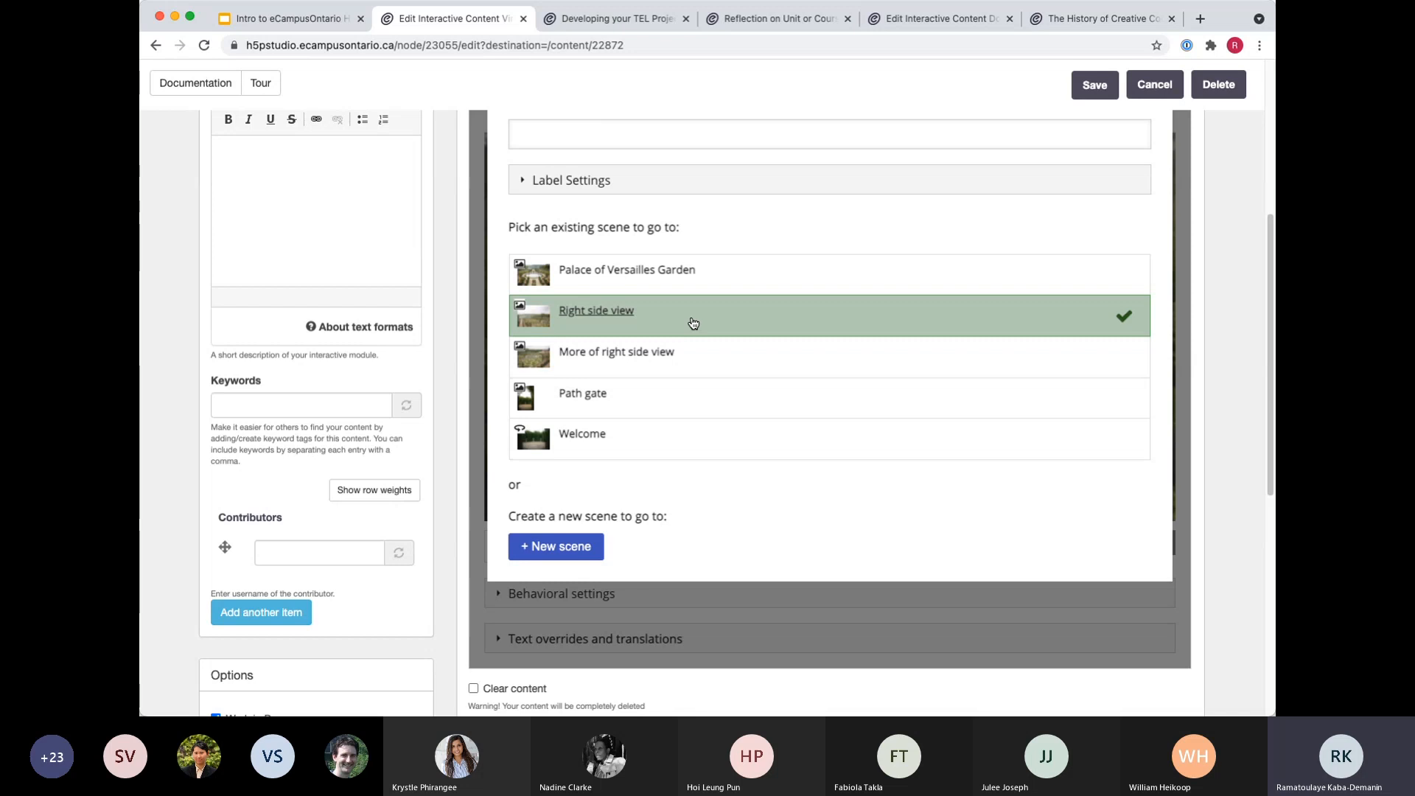
Choose to create a new 360 image scene as the hotspot's target and title it "right side 2".
left_click(554, 547)
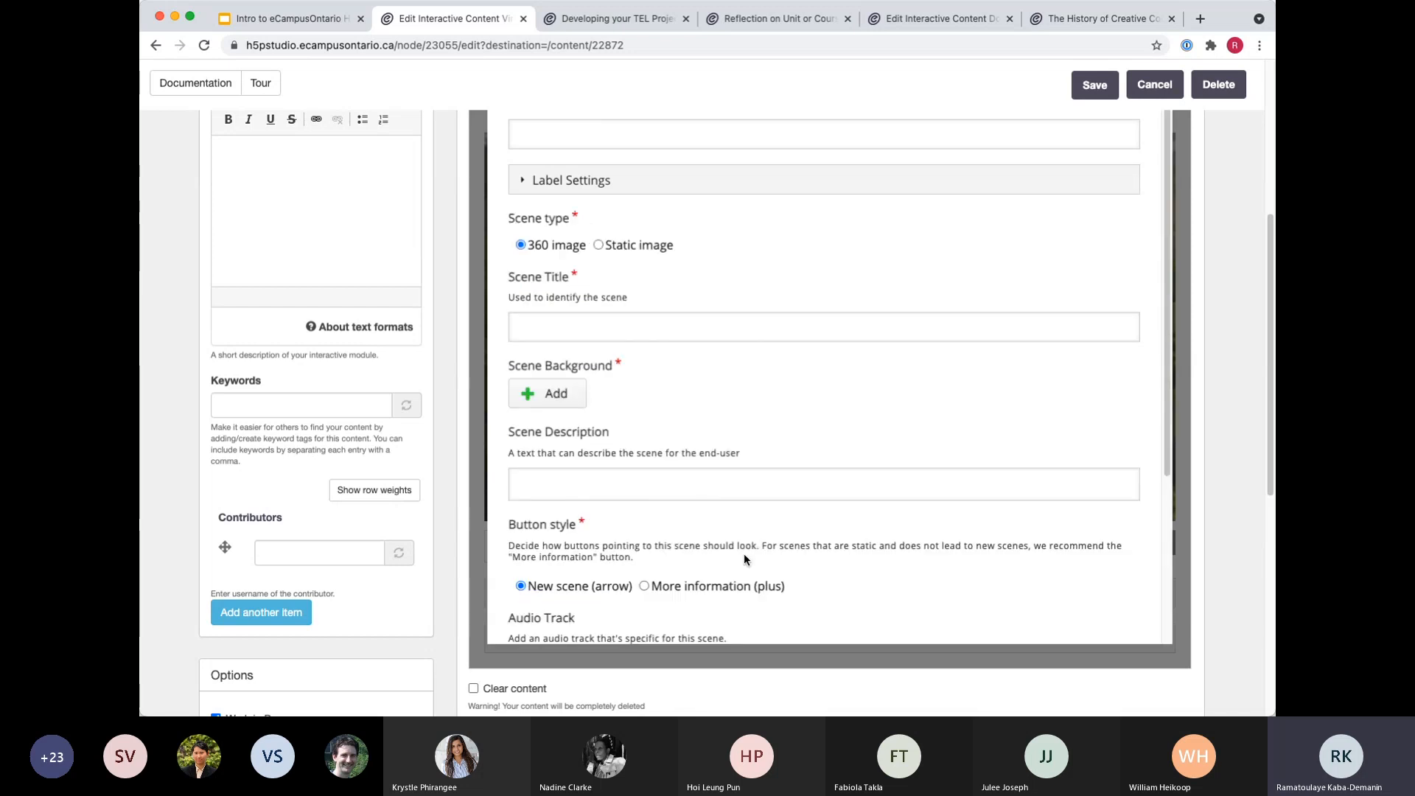
scroll(987, 313, "up", 5)
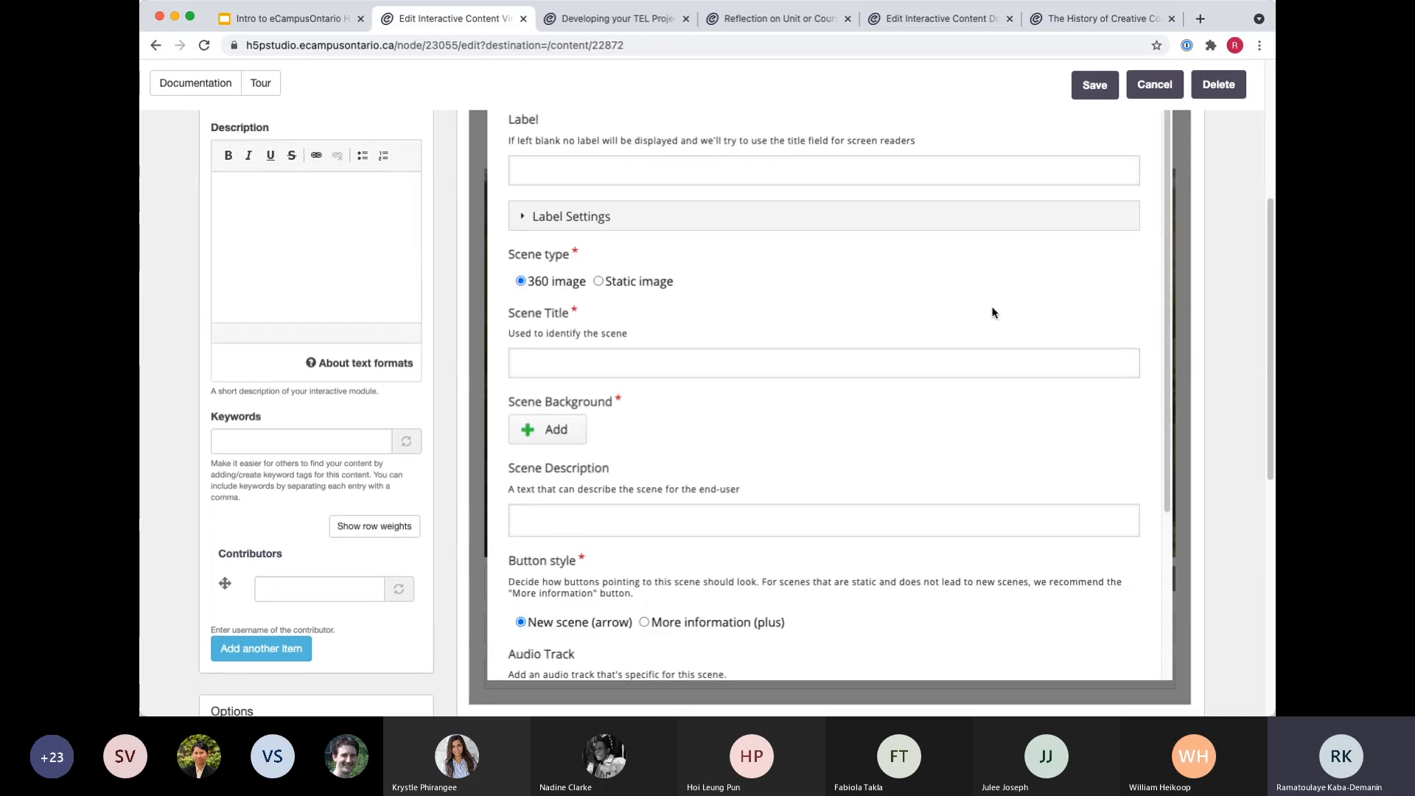
left_click(1160, 254)
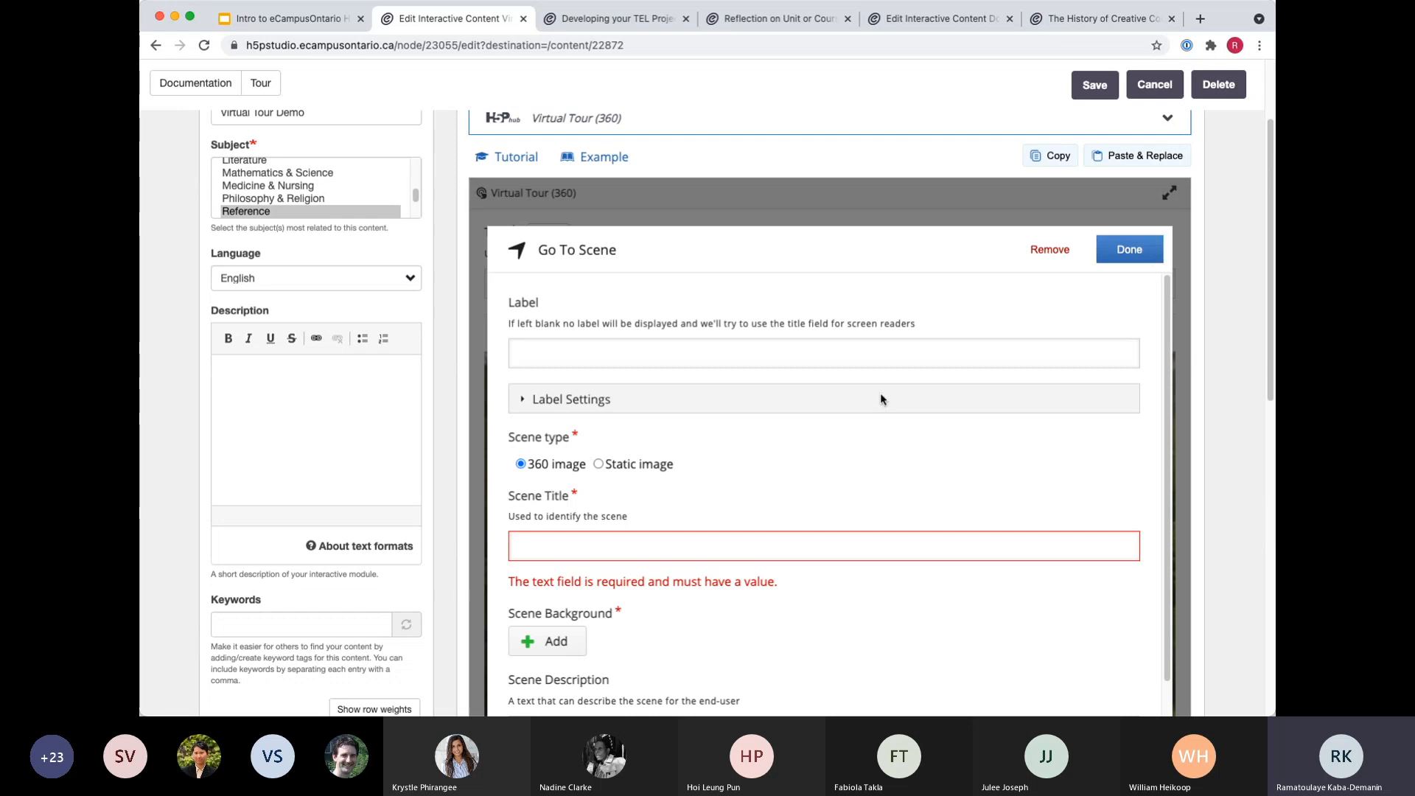
left_click(629, 542)
type("rig")
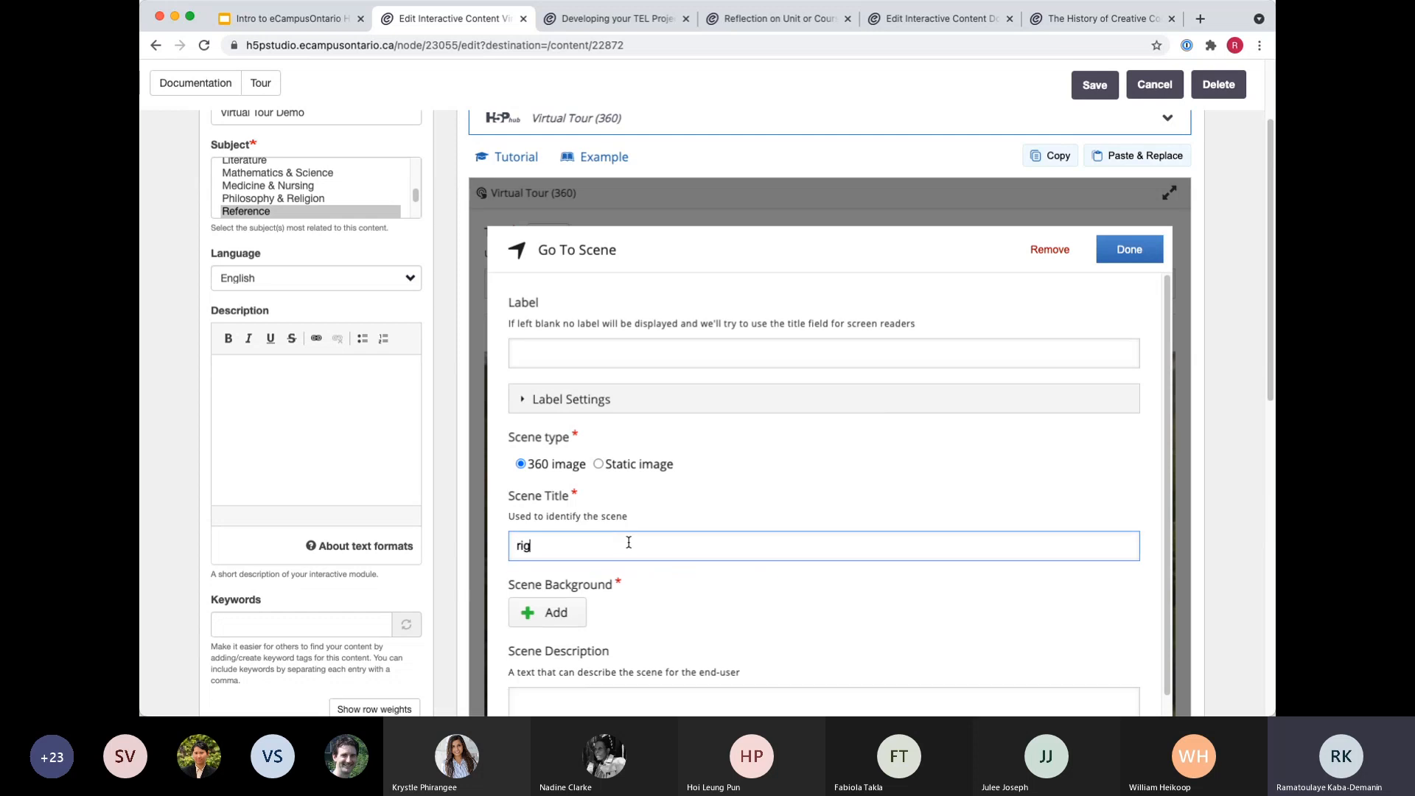
type("ht side 2")
left_click(1112, 252)
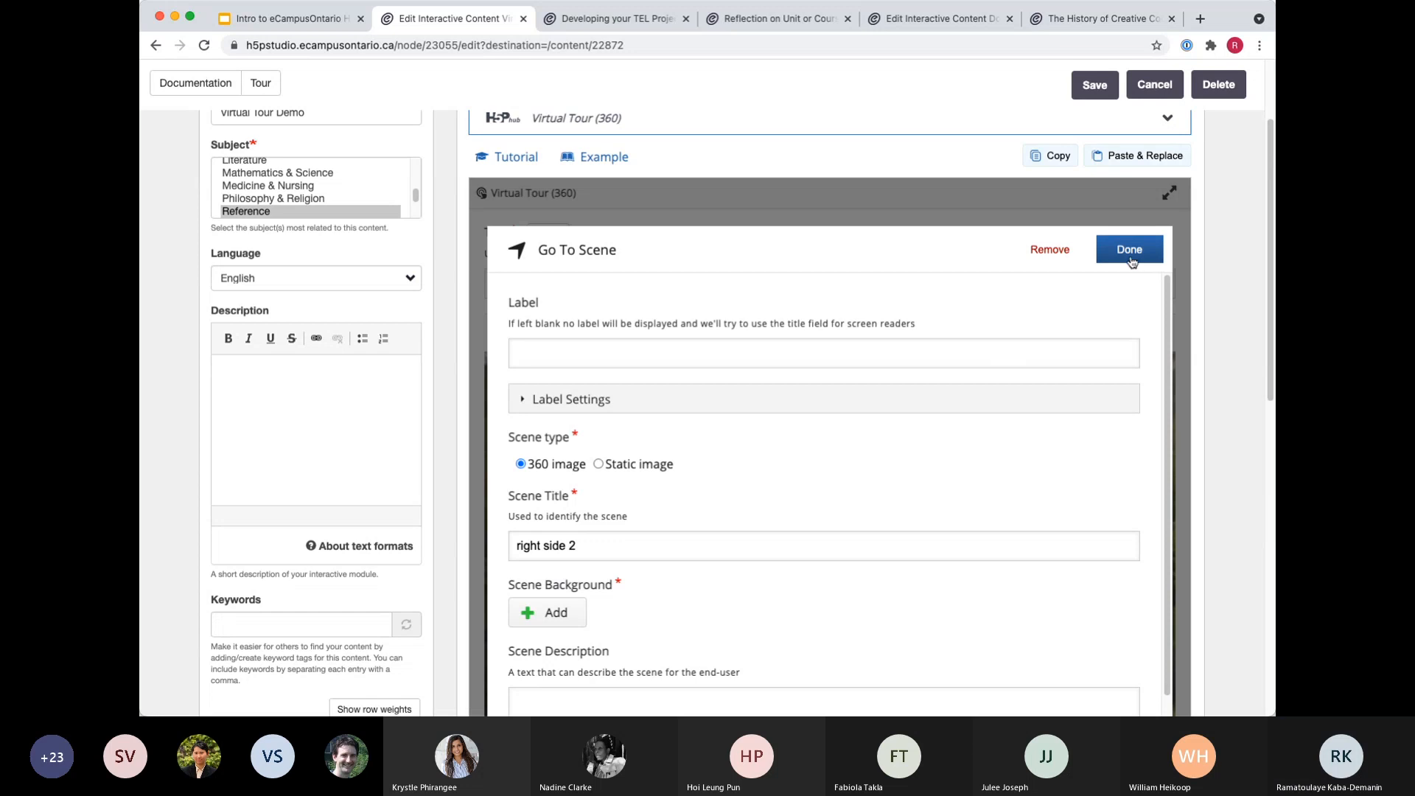
Review the new scene's remaining settings and remove the unfinished Go To Scene hotspot.
scroll(966, 414, "down", 3)
scroll(966, 418, "down", 10)
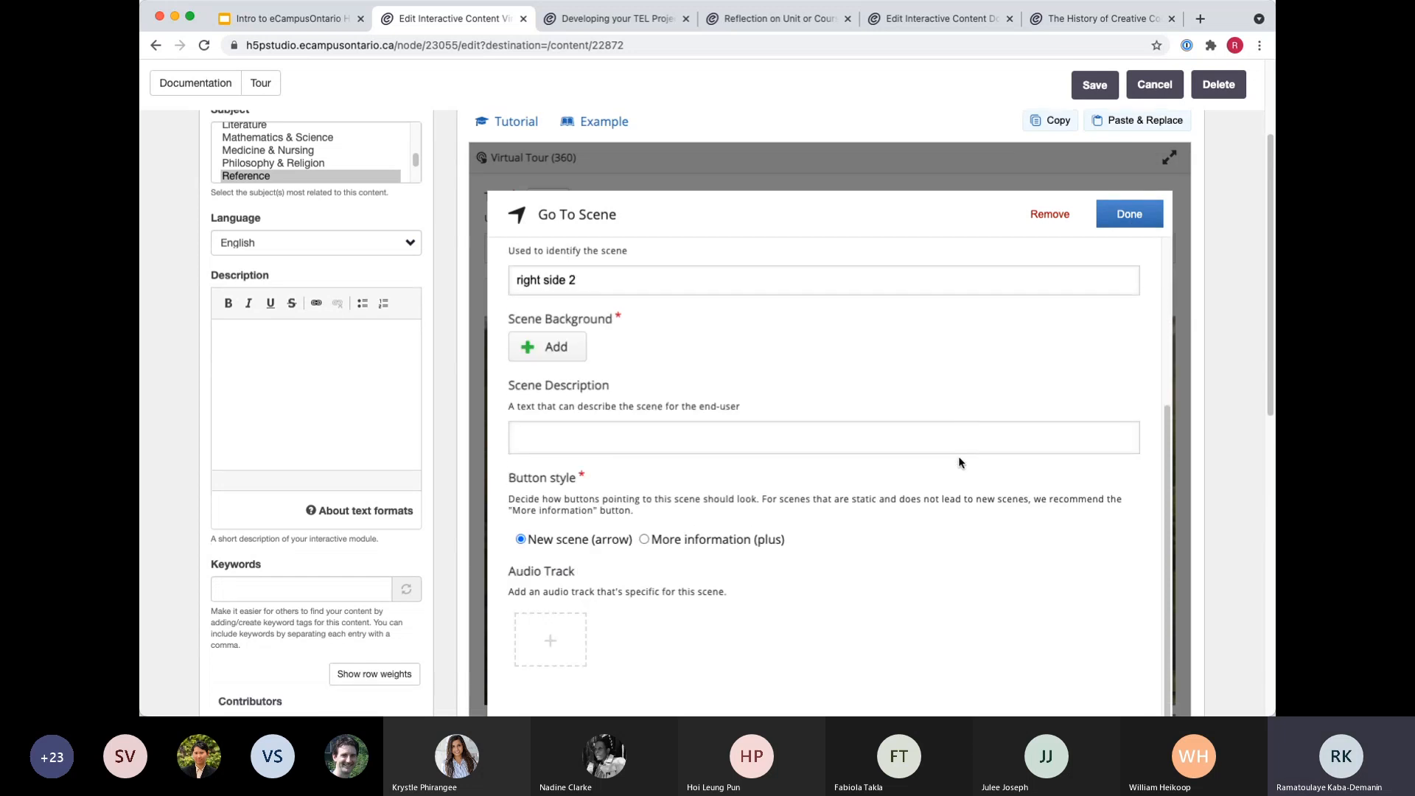
scroll(1065, 367, "up", 10)
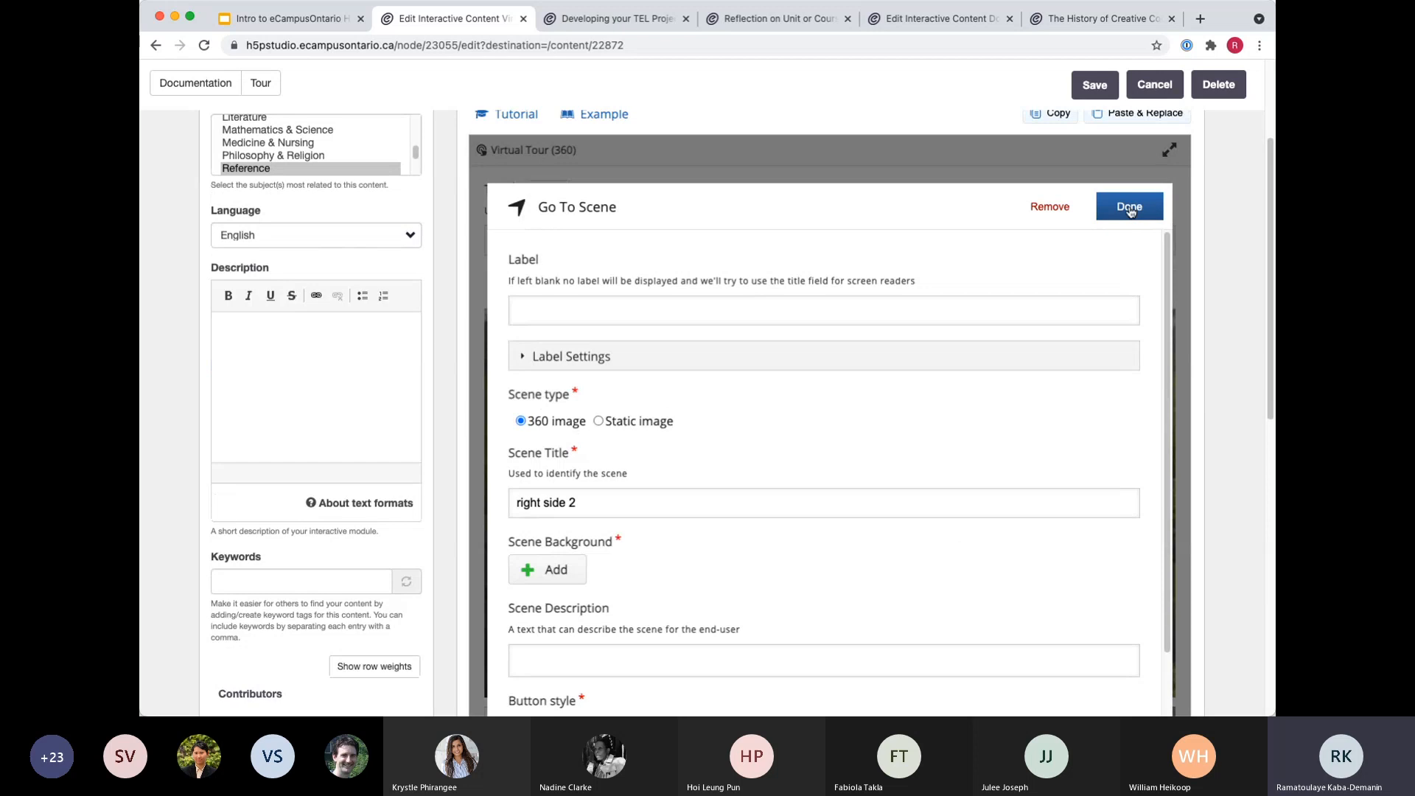
left_click(1063, 212)
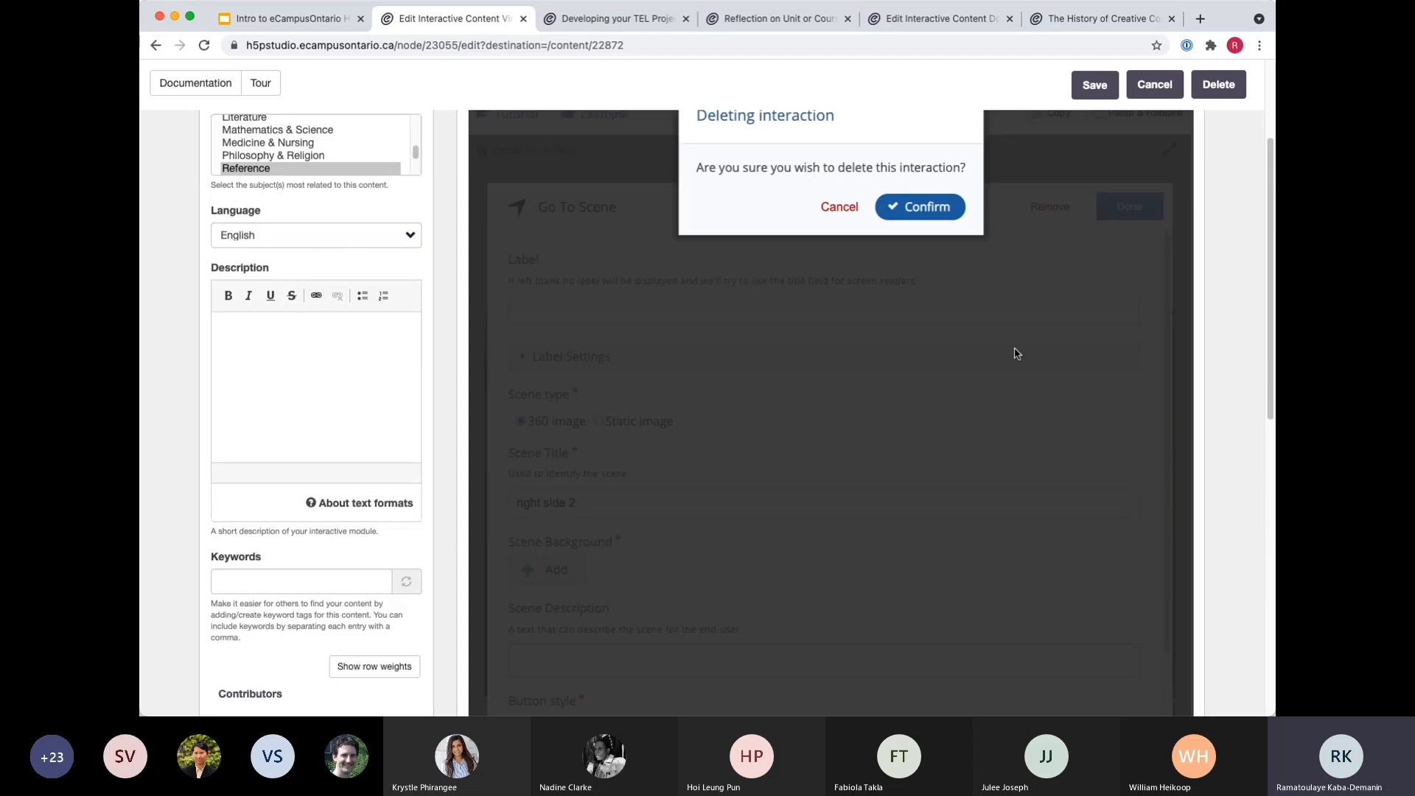
left_click(920, 209)
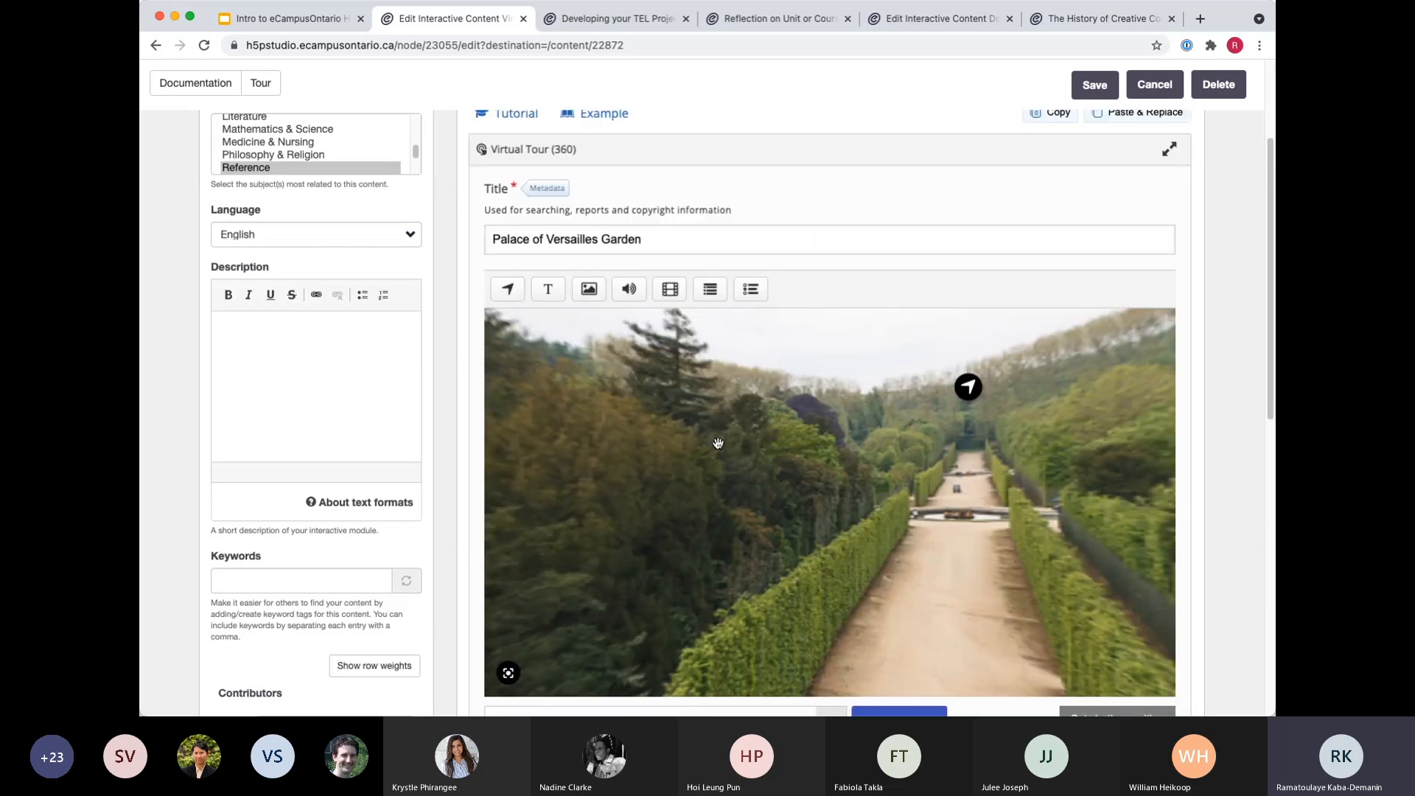
Start a Text hotspot on the Pathway scene and remove it without entering any text.
scroll(718, 442, "down", 1)
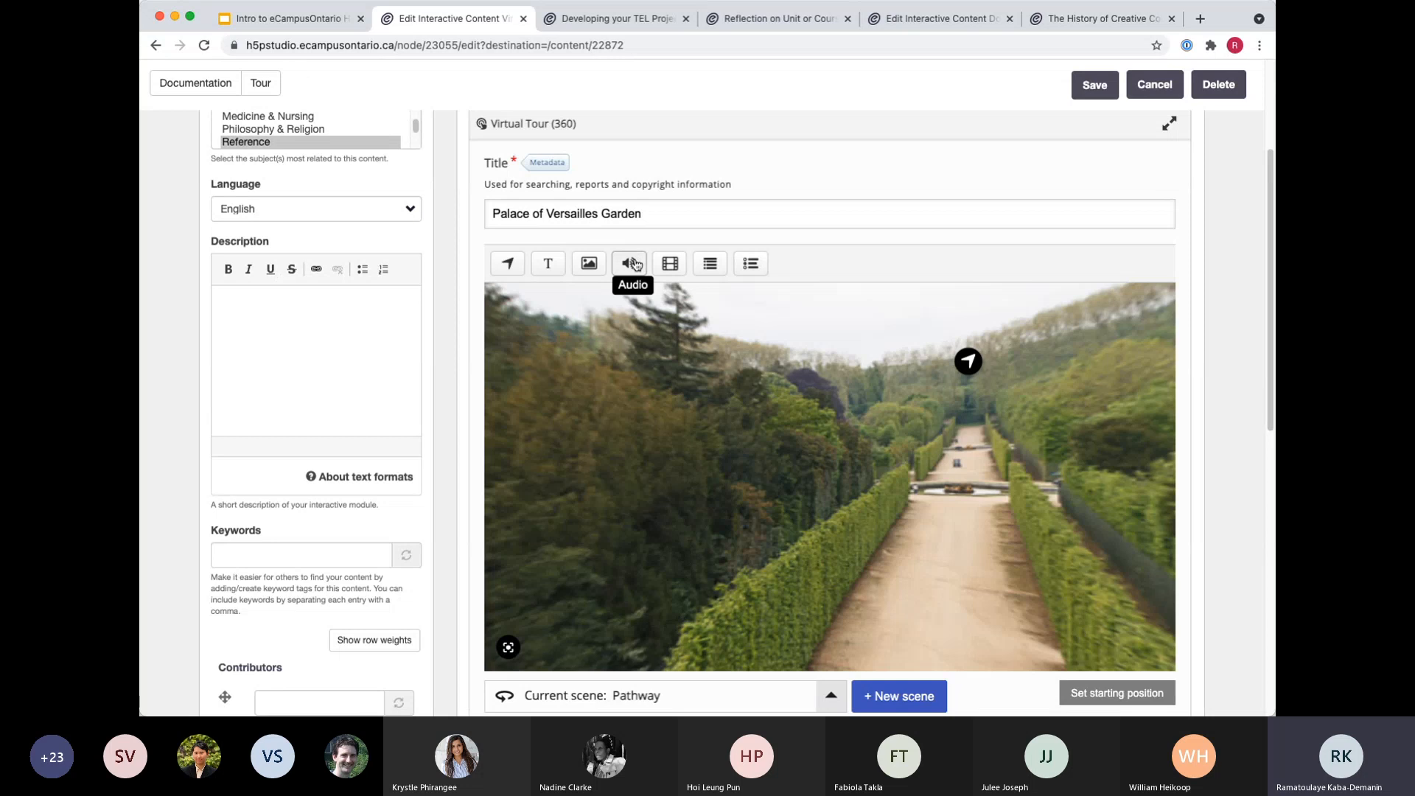
left_click(547, 264)
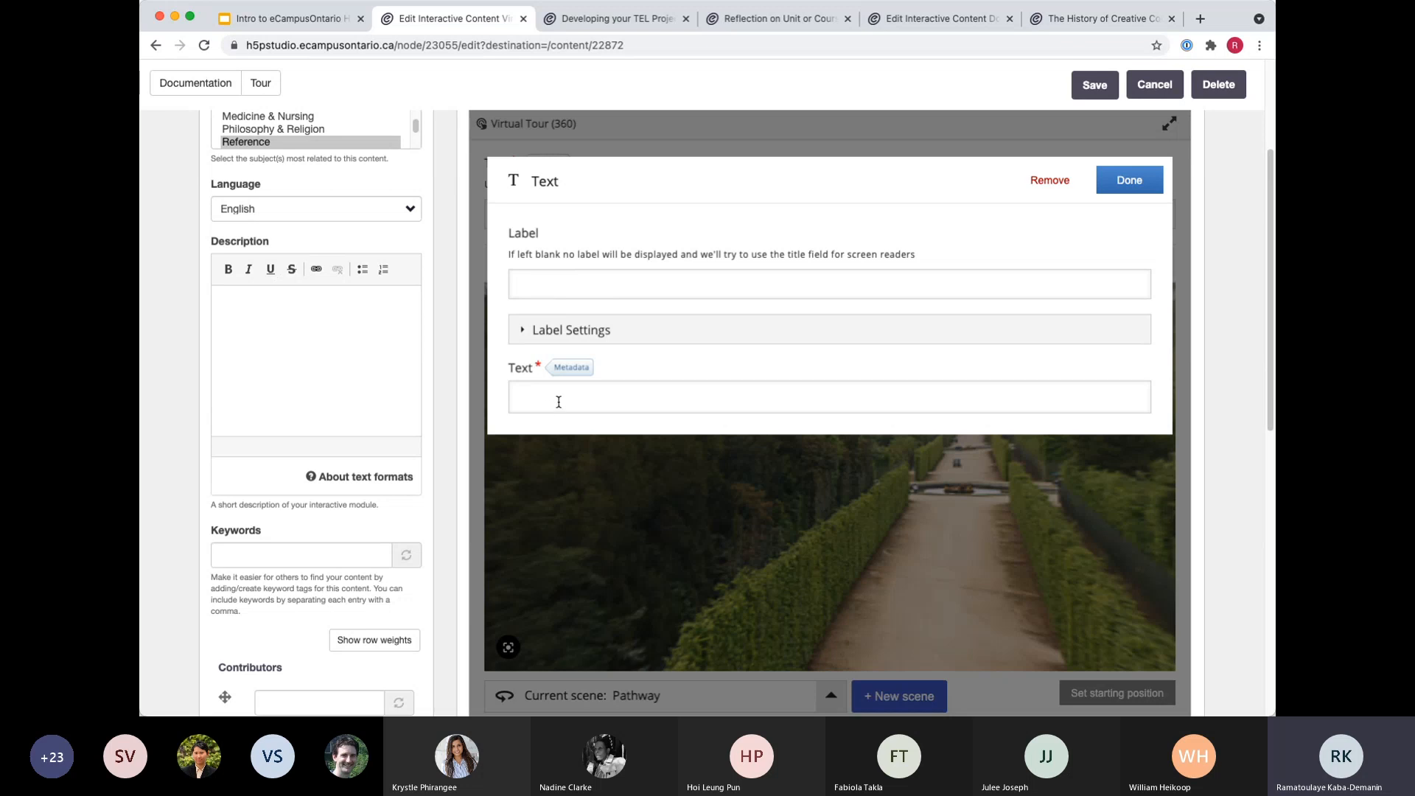
left_click(1049, 181)
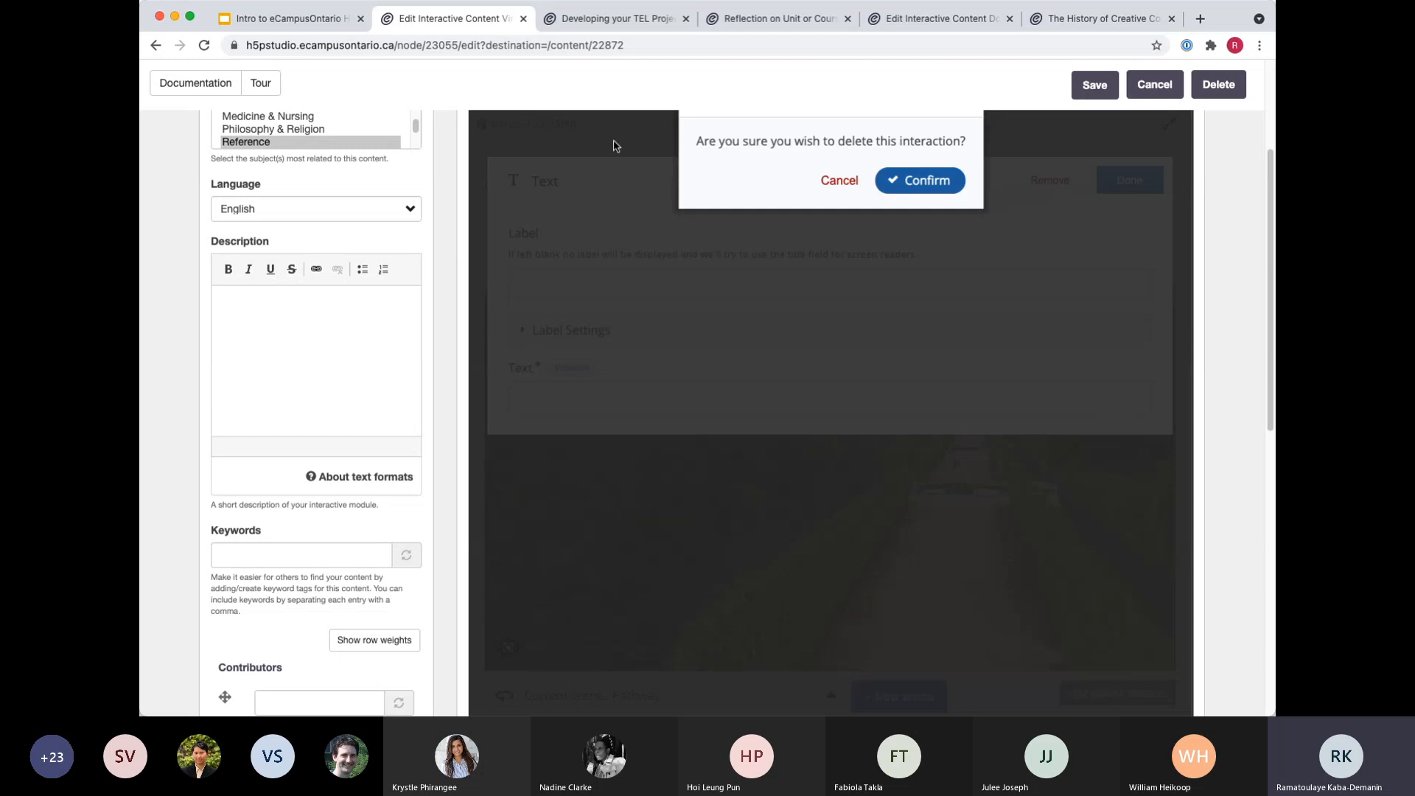
left_click(923, 180)
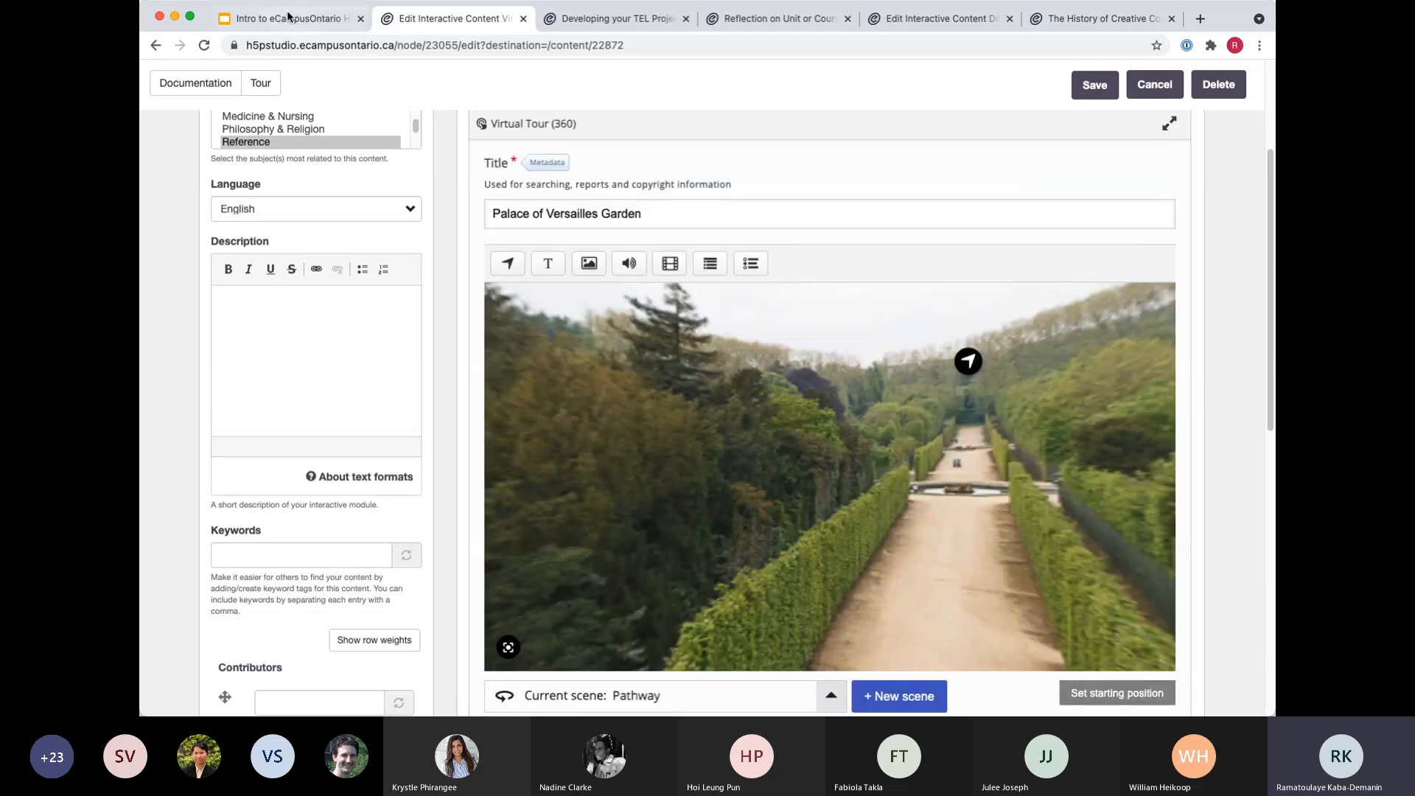
Switch to the Google Slides presentation and open its linked Dental Reprocessing Lab Simulation Tour example.
left_click(291, 17)
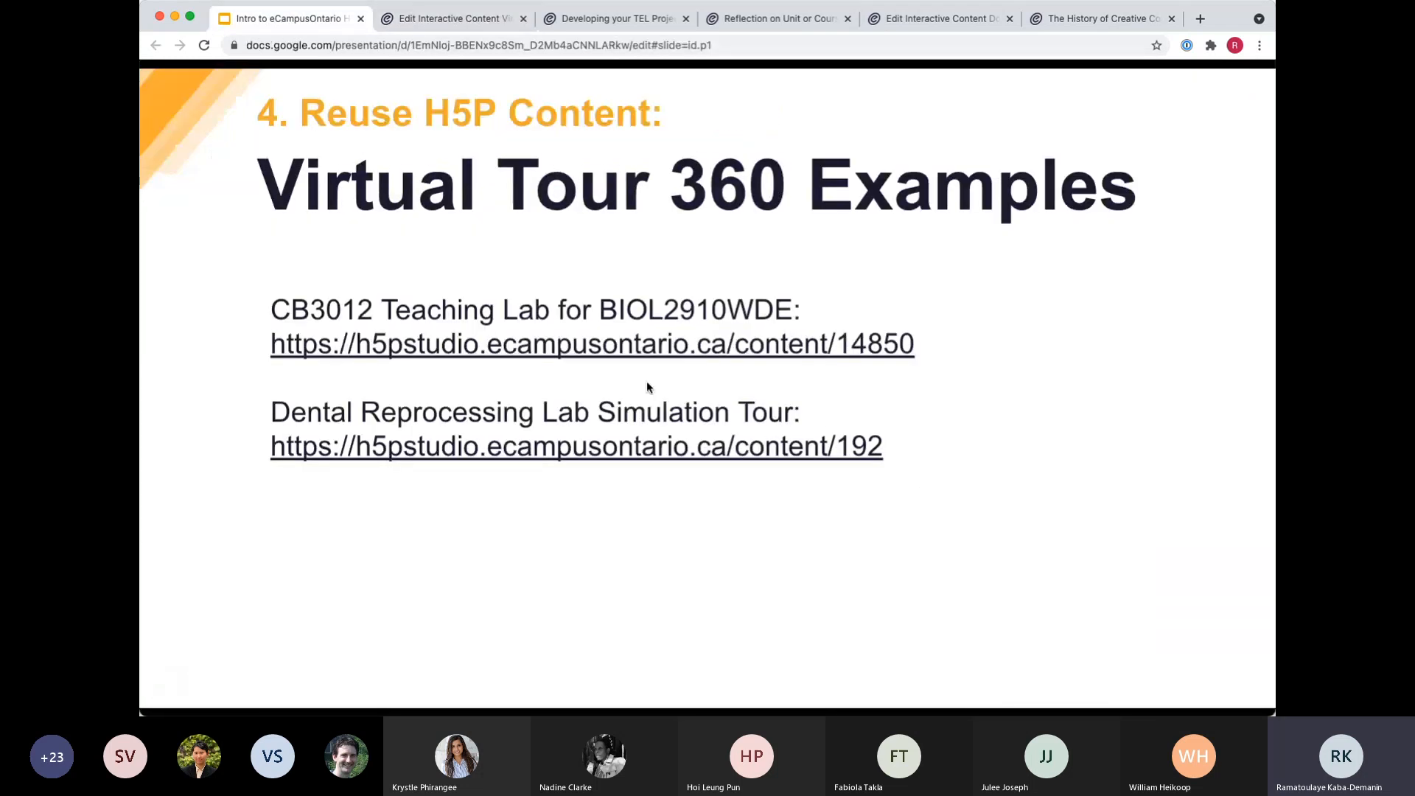
left_click(526, 458)
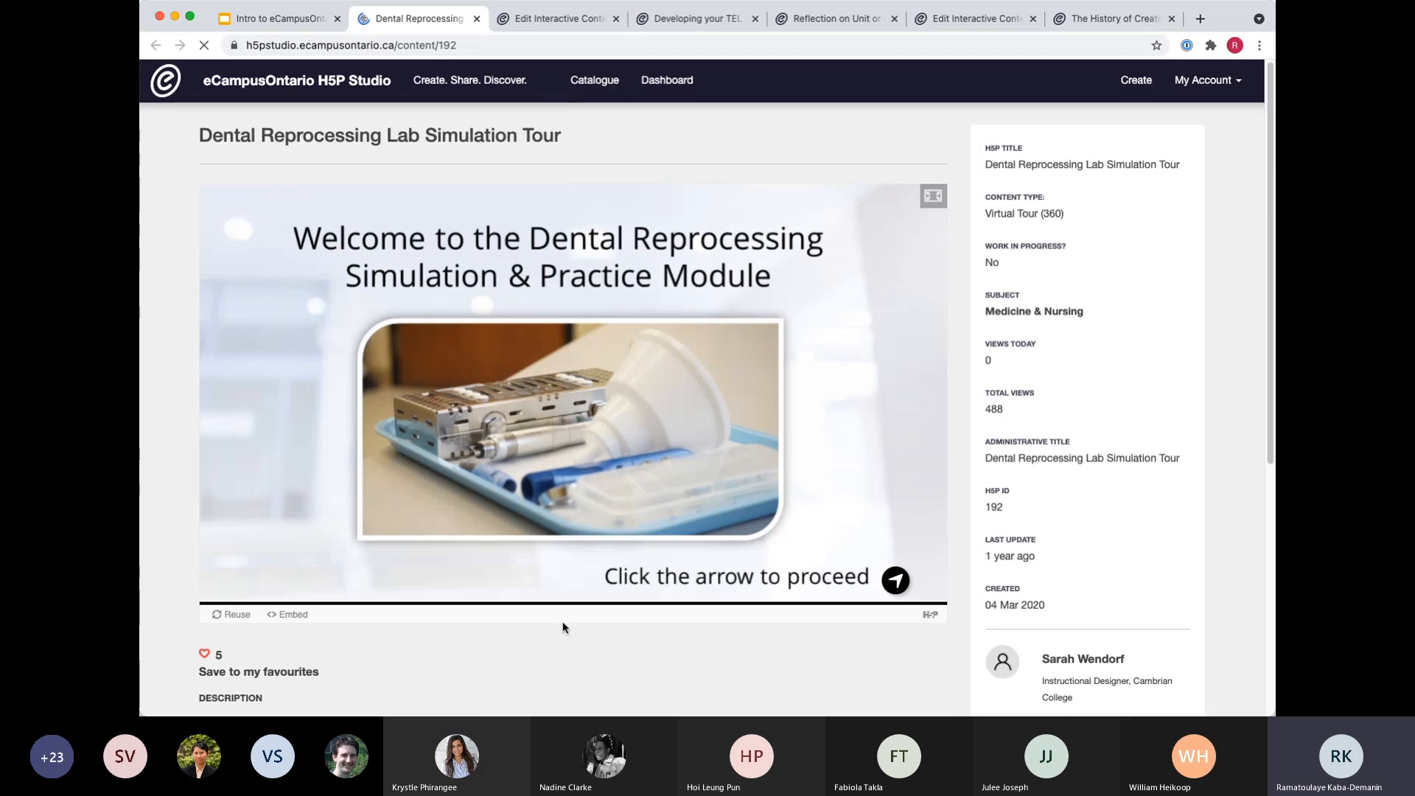
scroll(513, 616, "down", 1)
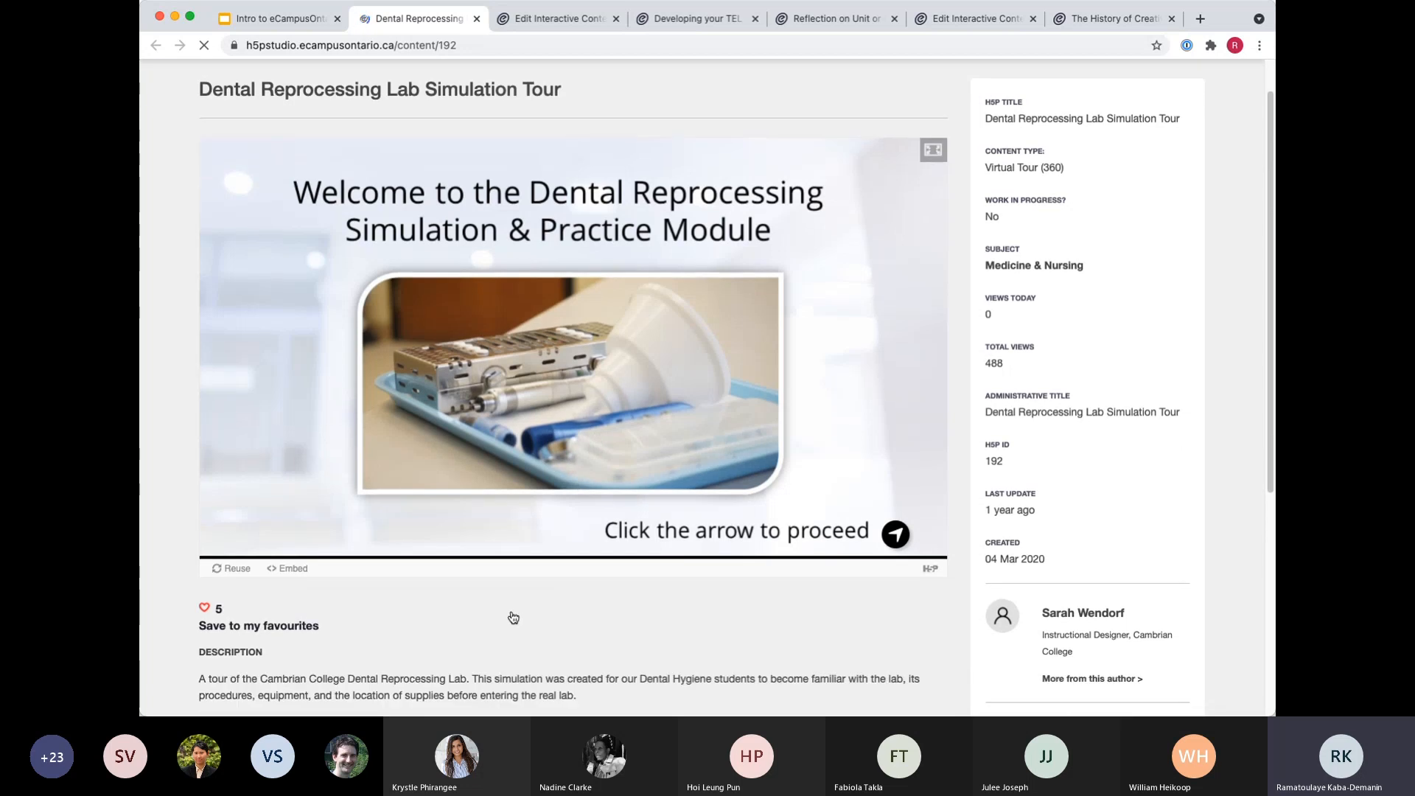
Proceed through the tour's welcome, instructions and learning outcomes scenes into the reprocessing lab.
left_click(897, 537)
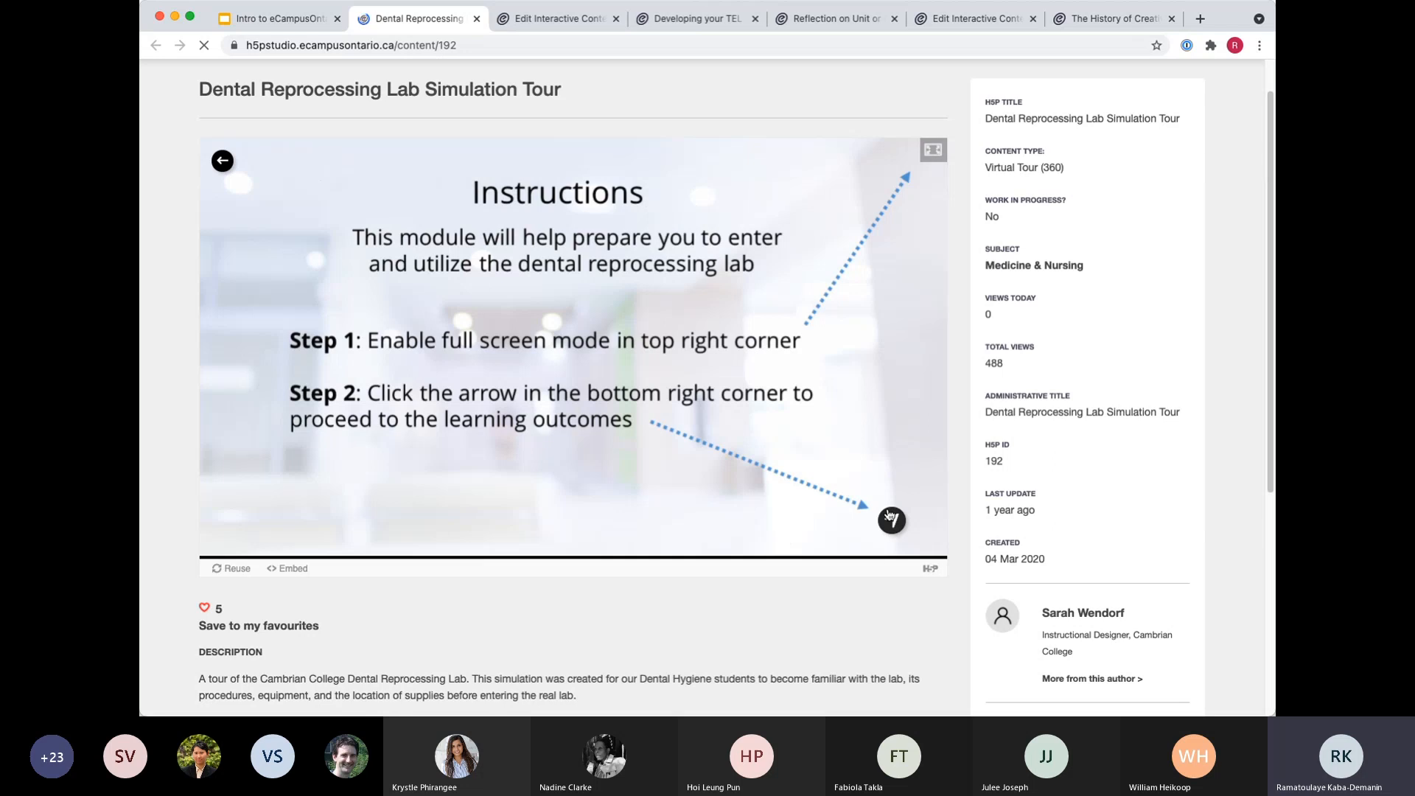
left_click(892, 520)
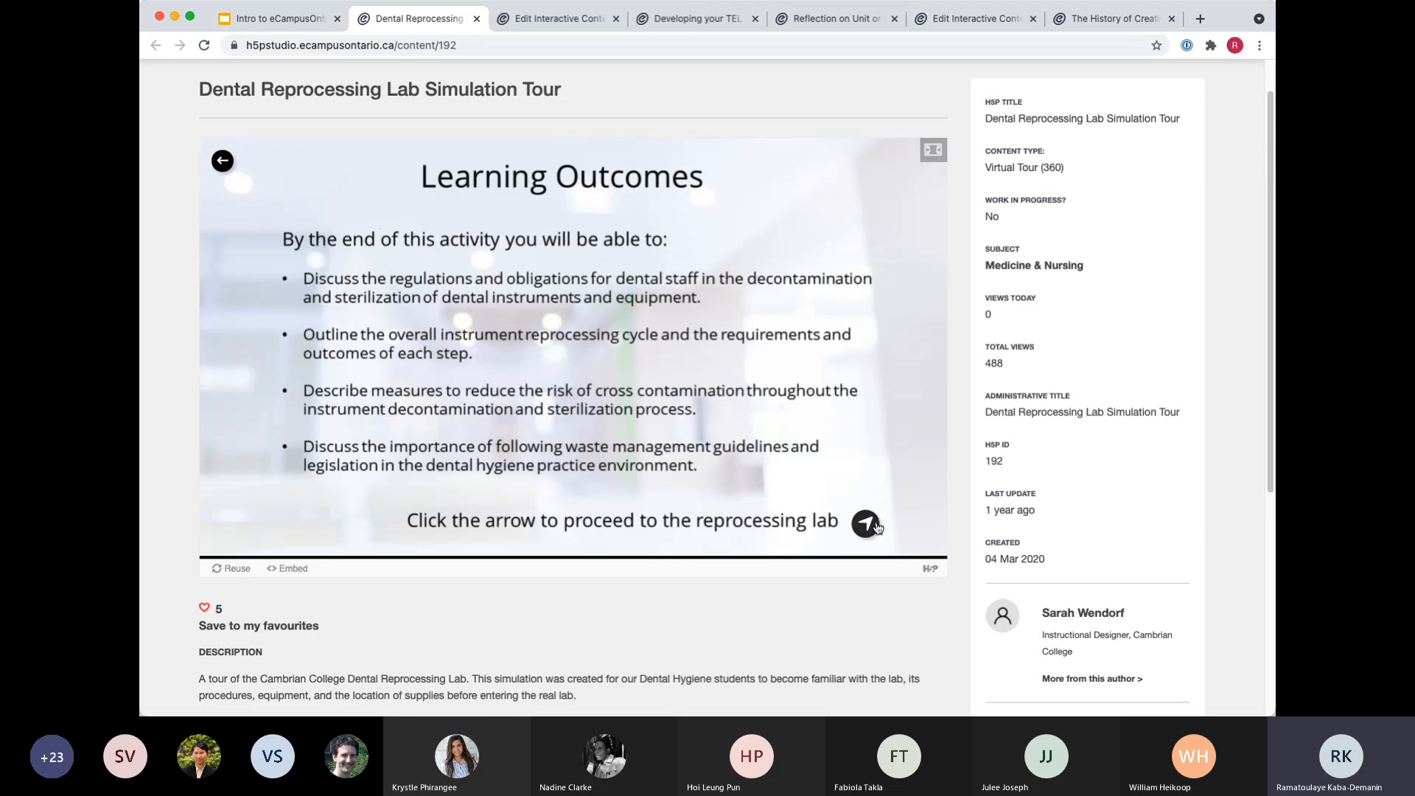
left_click(866, 524)
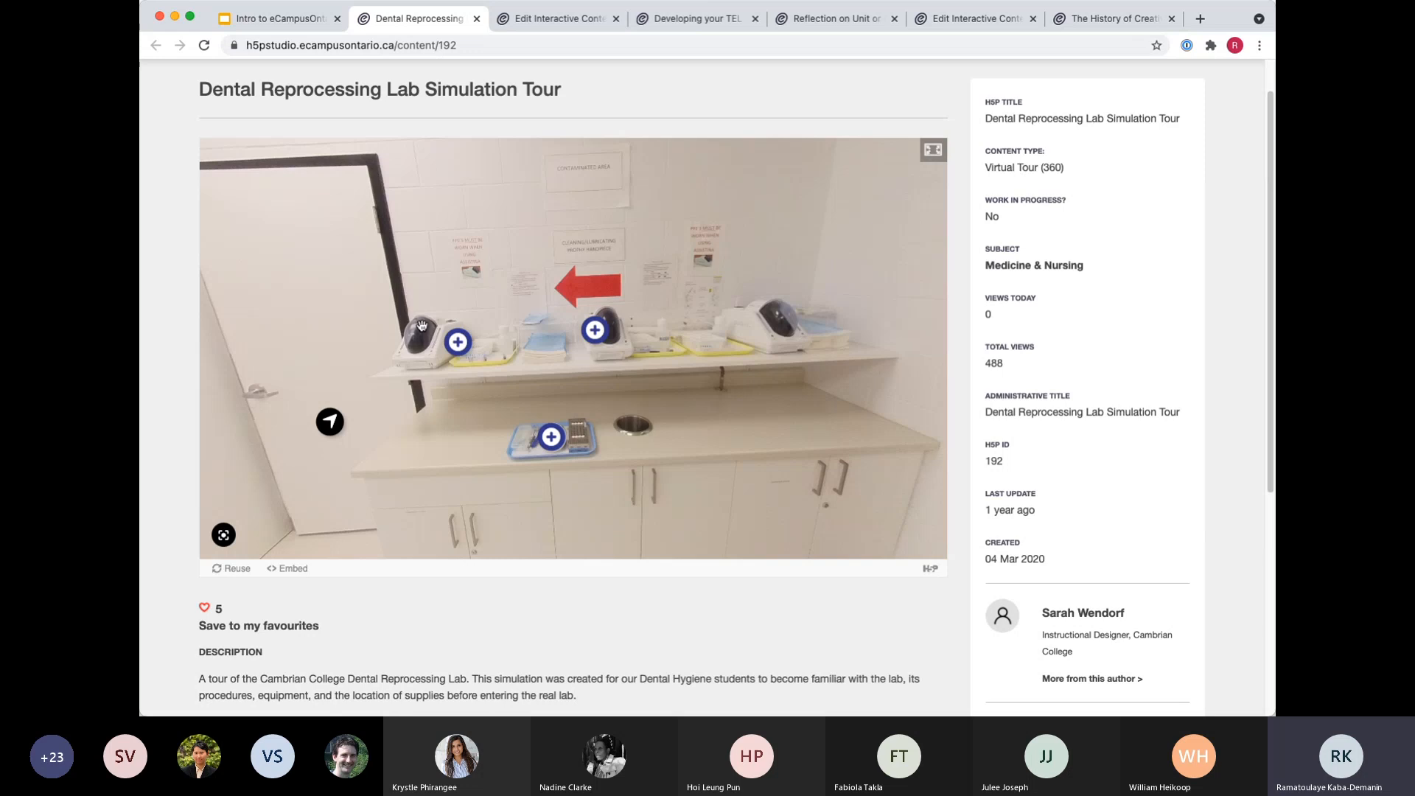
Look around the reprocessing lab and follow the navigation hotspot on the floor by the open doorway.
left_click_drag(425, 321, 528, 324)
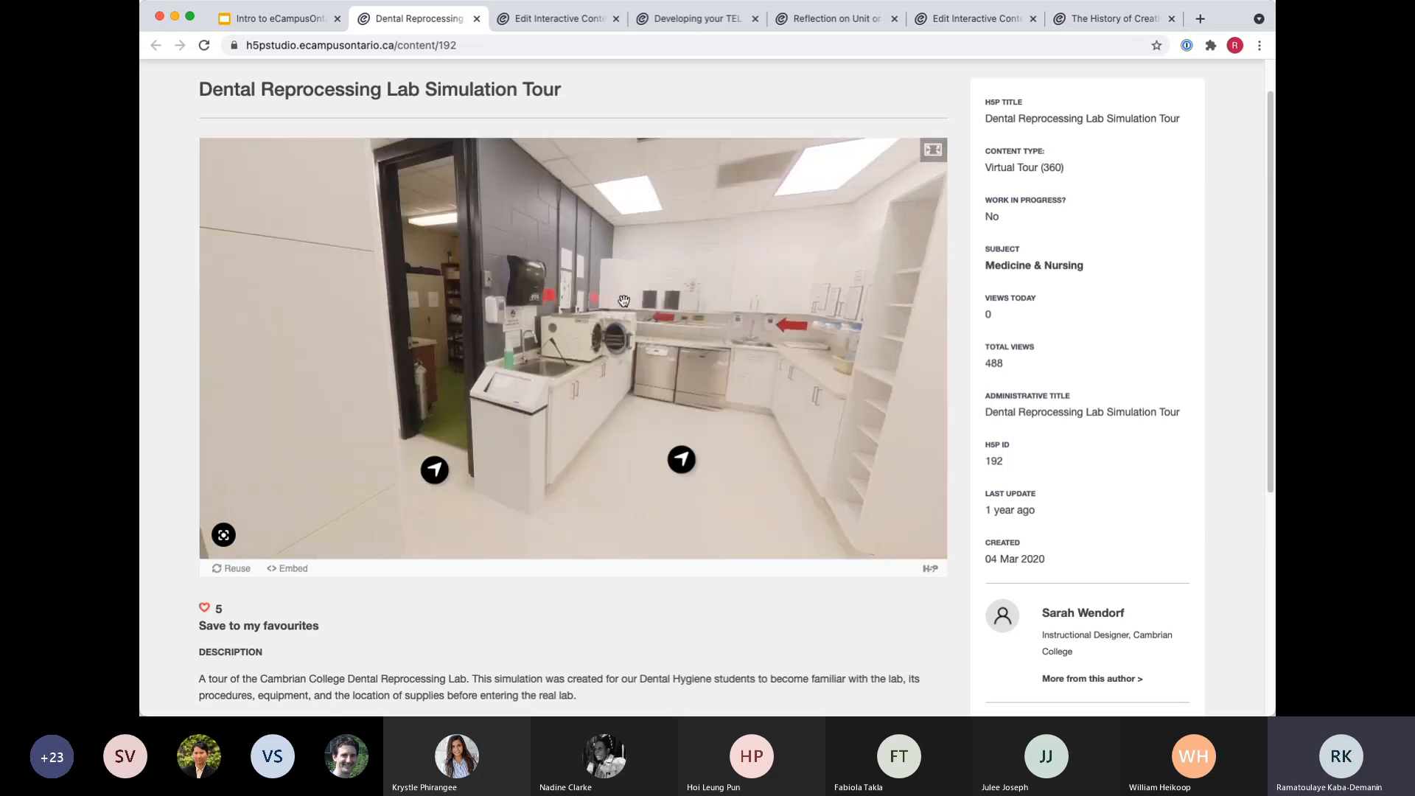
left_click_drag(531, 367, 218, 348)
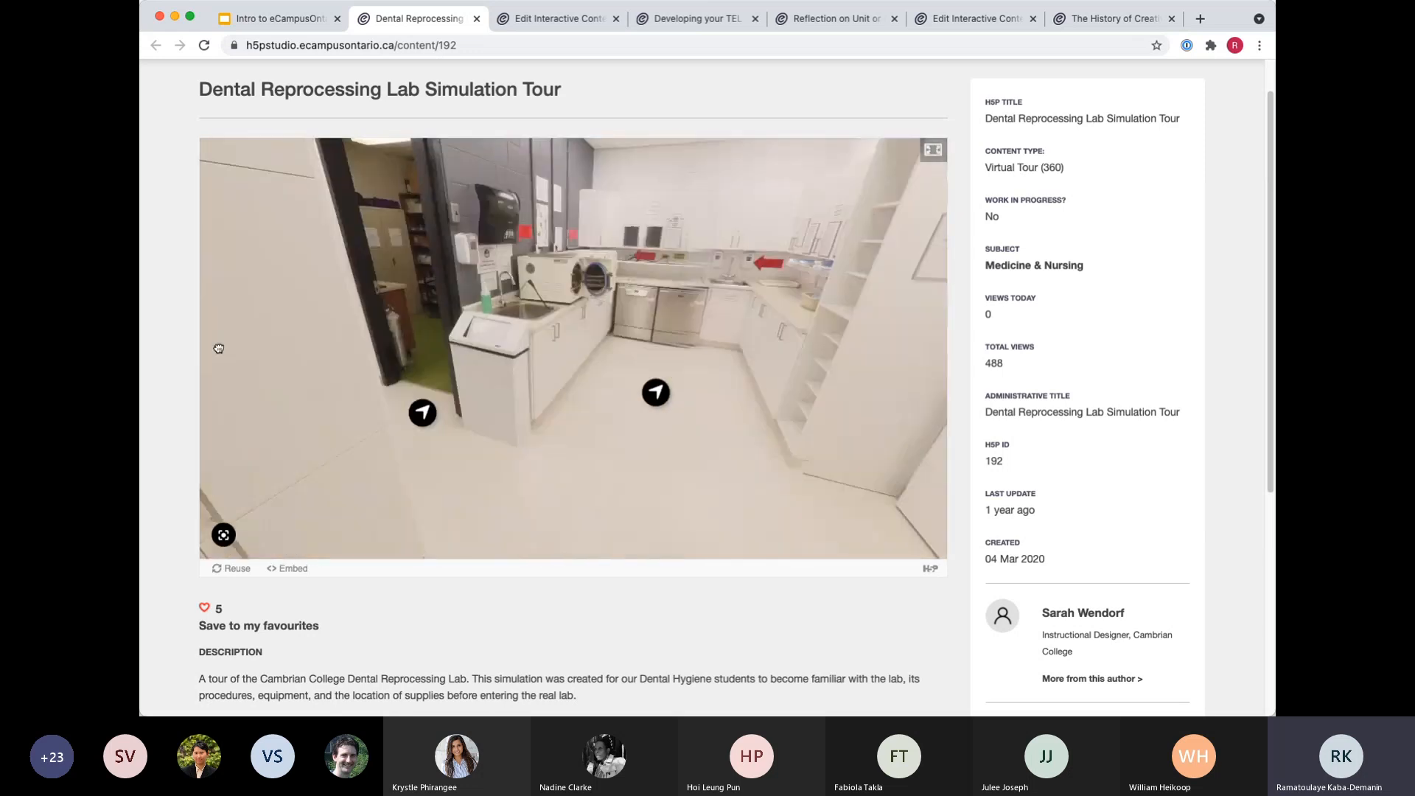
left_click(420, 410)
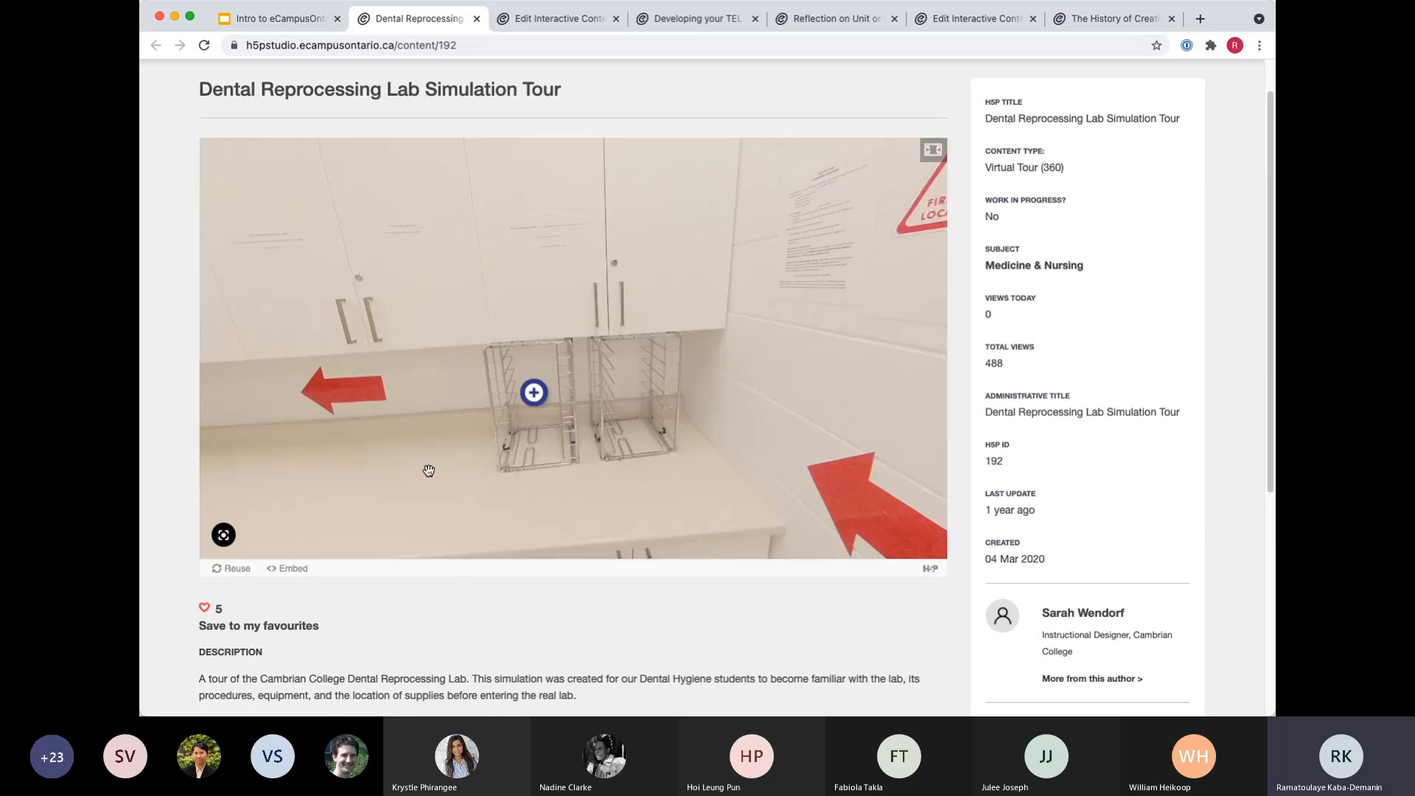
View the video attached to the plus hotspot on the wire racks and close it.
left_click_drag(423, 462, 590, 454)
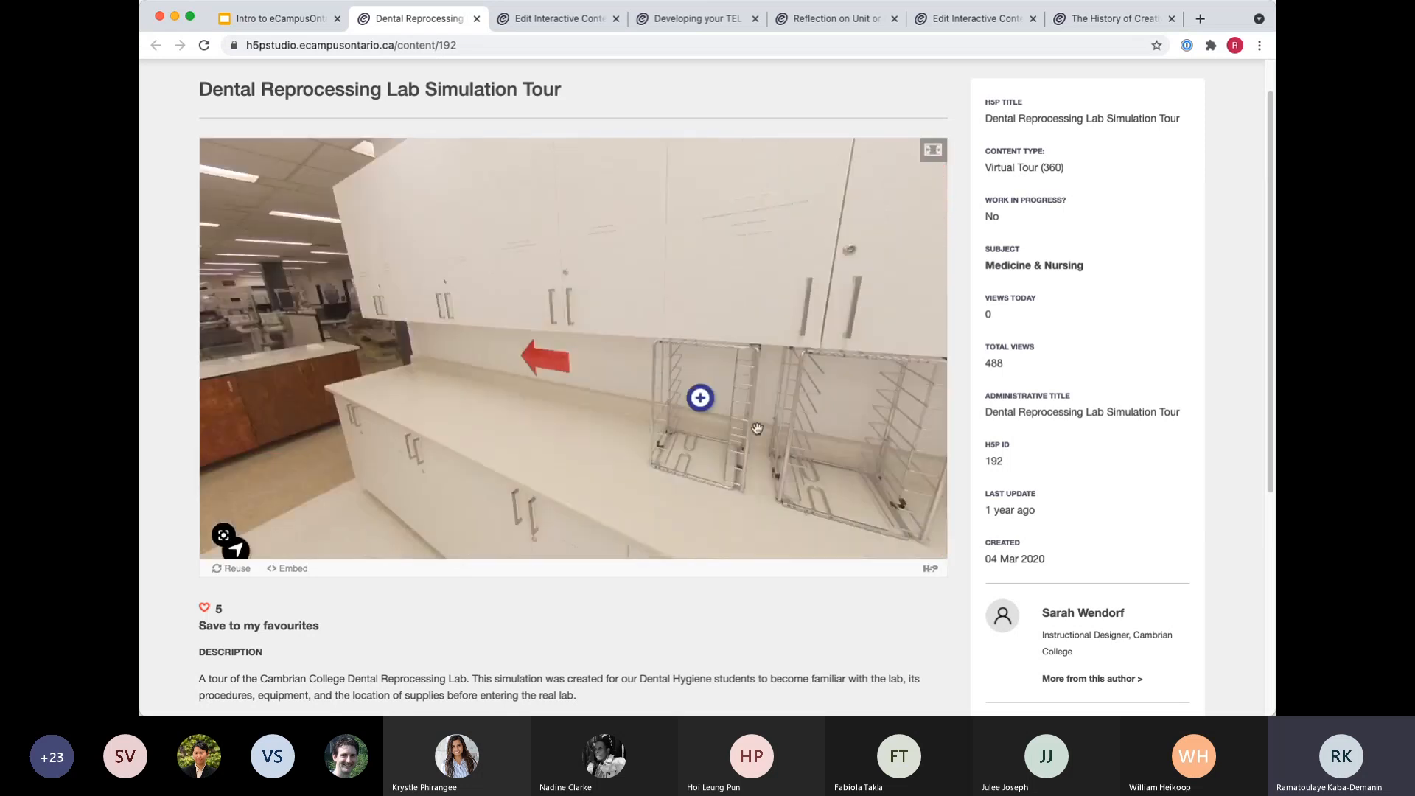
left_click(701, 395)
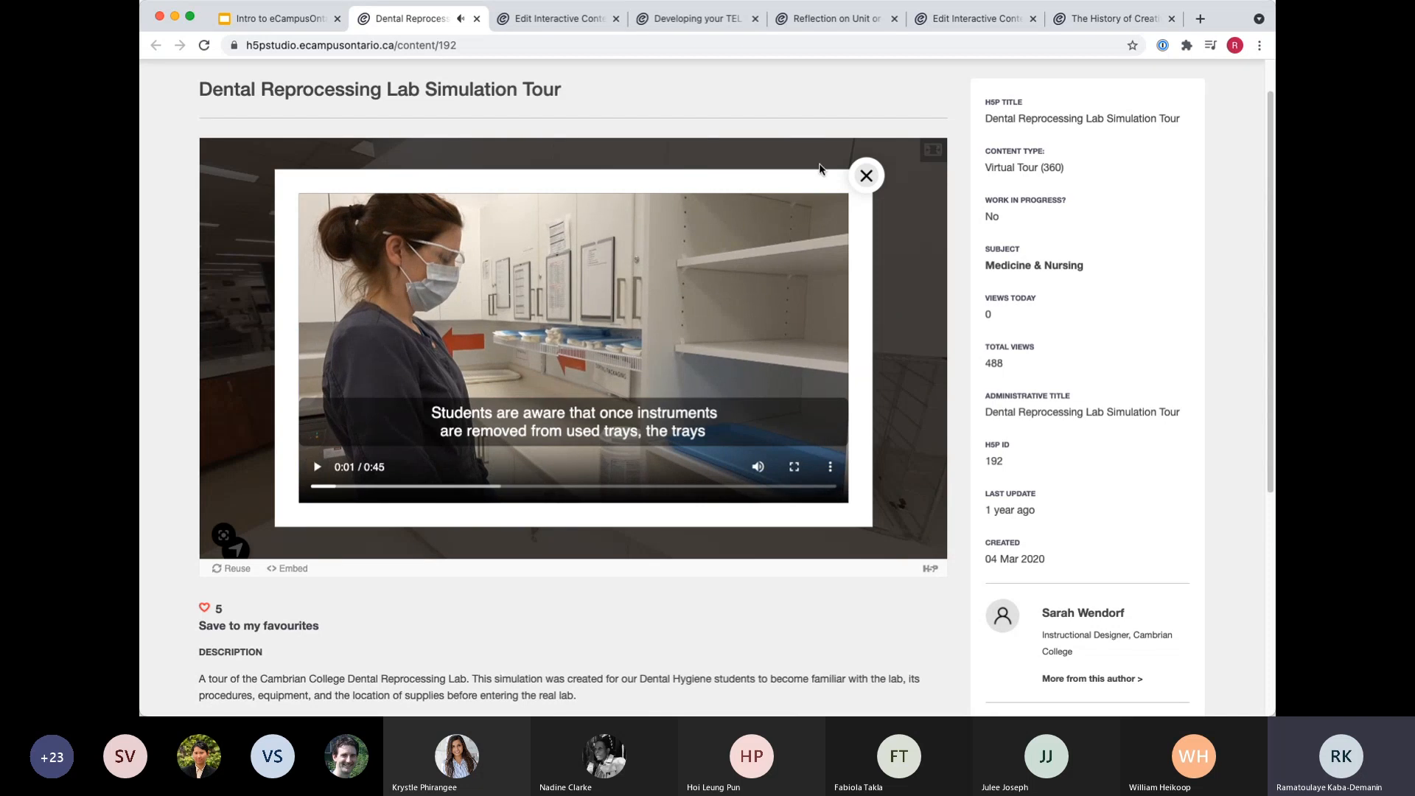
left_click(865, 184)
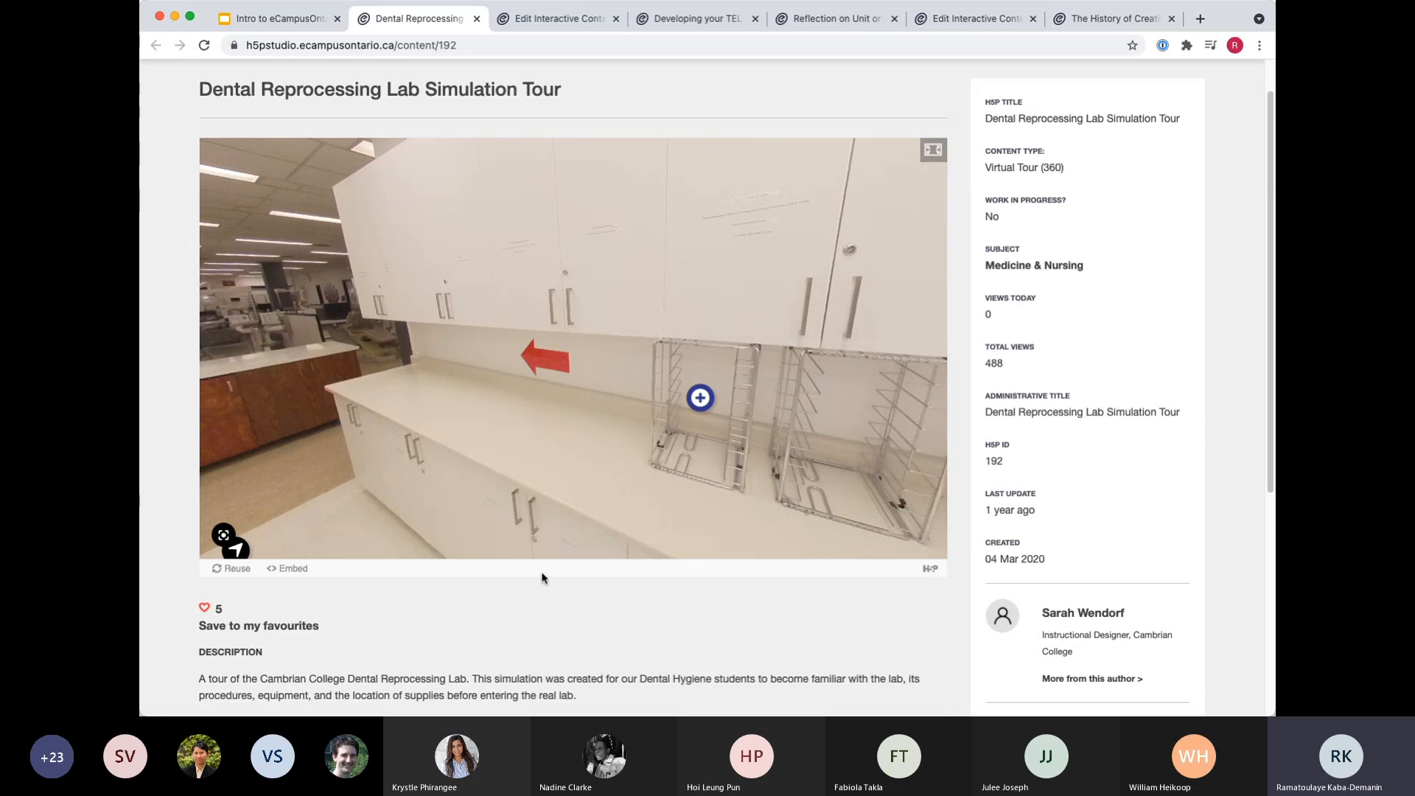
Open the Reuse Content options for the Dental Reprocessing Lab Simulation Tour.
left_click(237, 569)
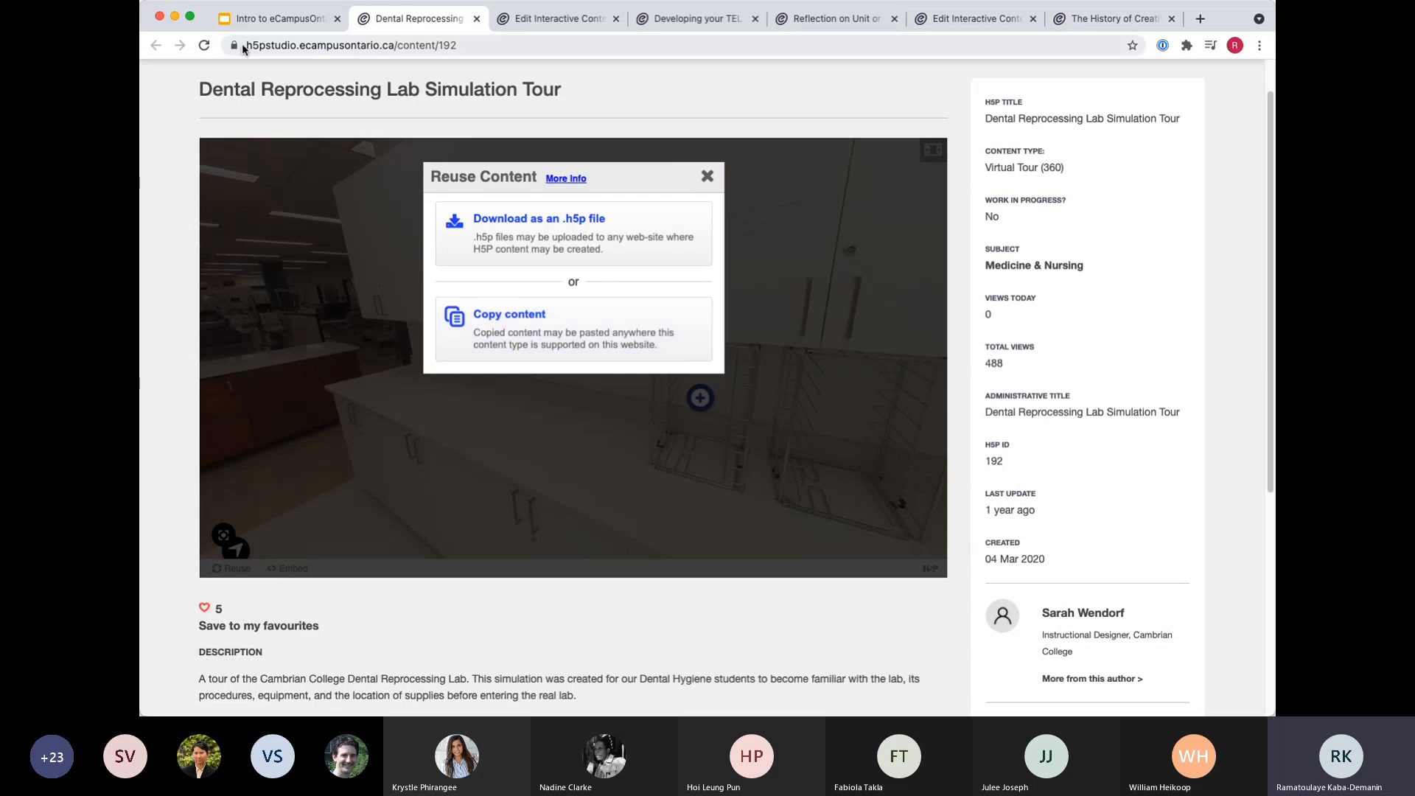
left_click(283, 19)
left_click(413, 19)
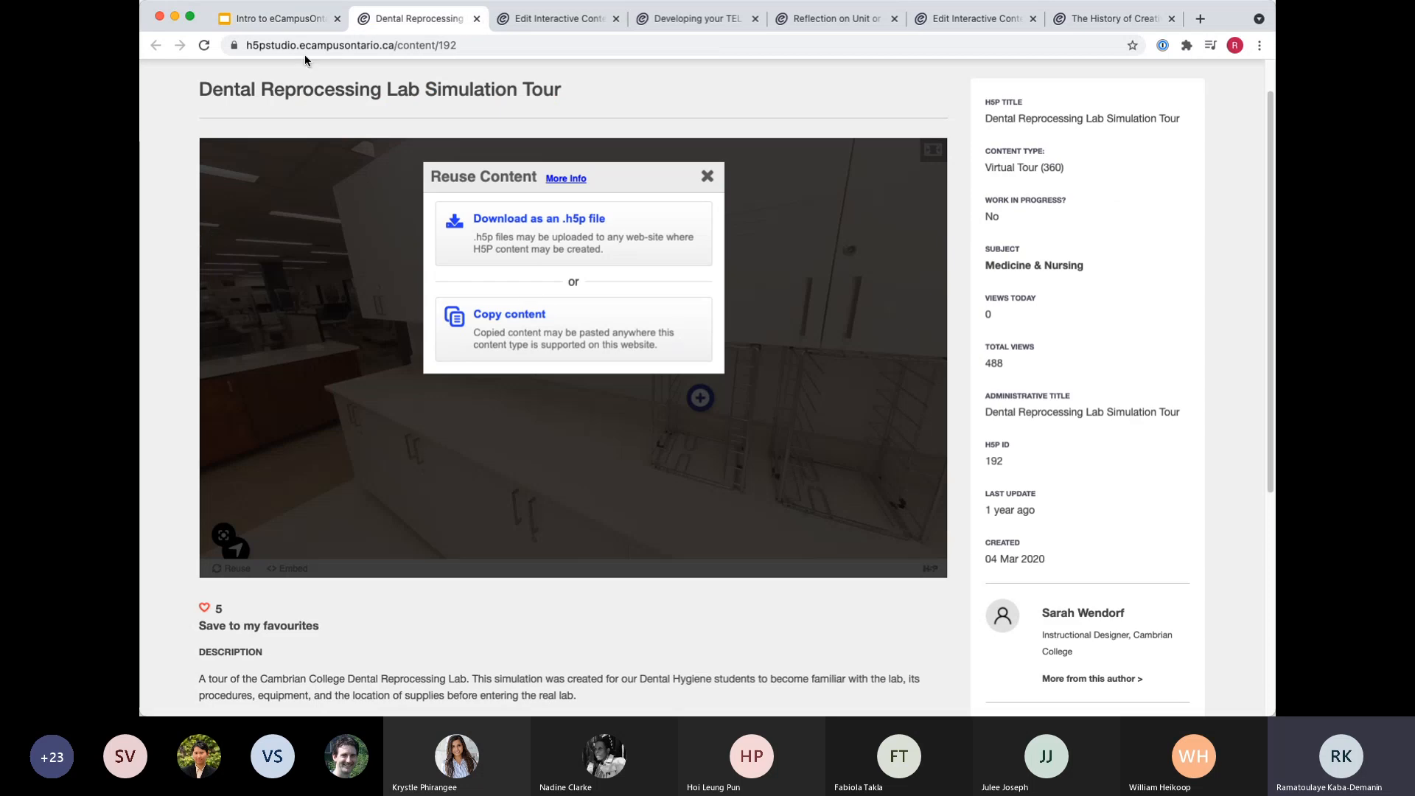
Switch back to the Google Slides presentation and advance to the "Ways to Share Your Content" slide.
left_click(271, 22)
key("Right")
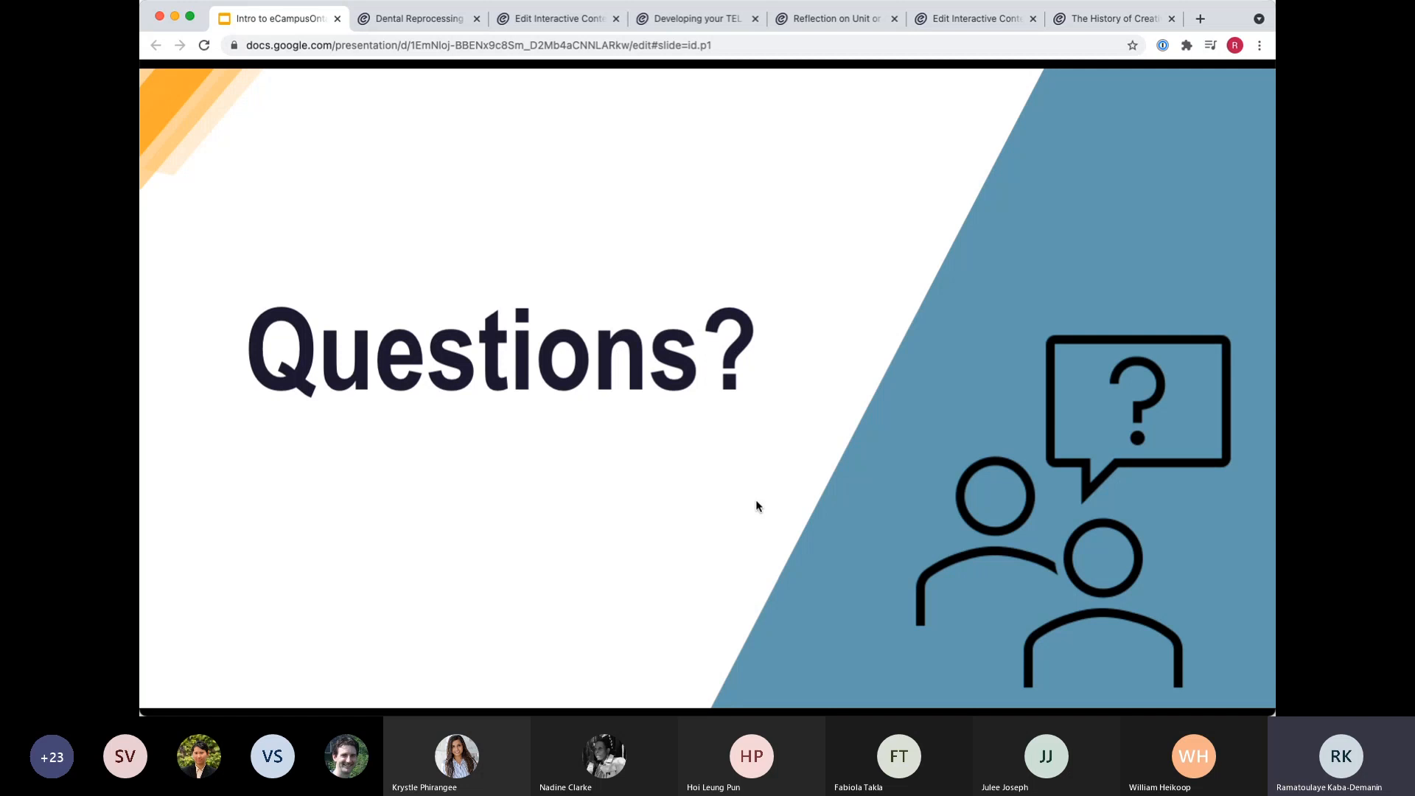
key("Right")
key("Right")
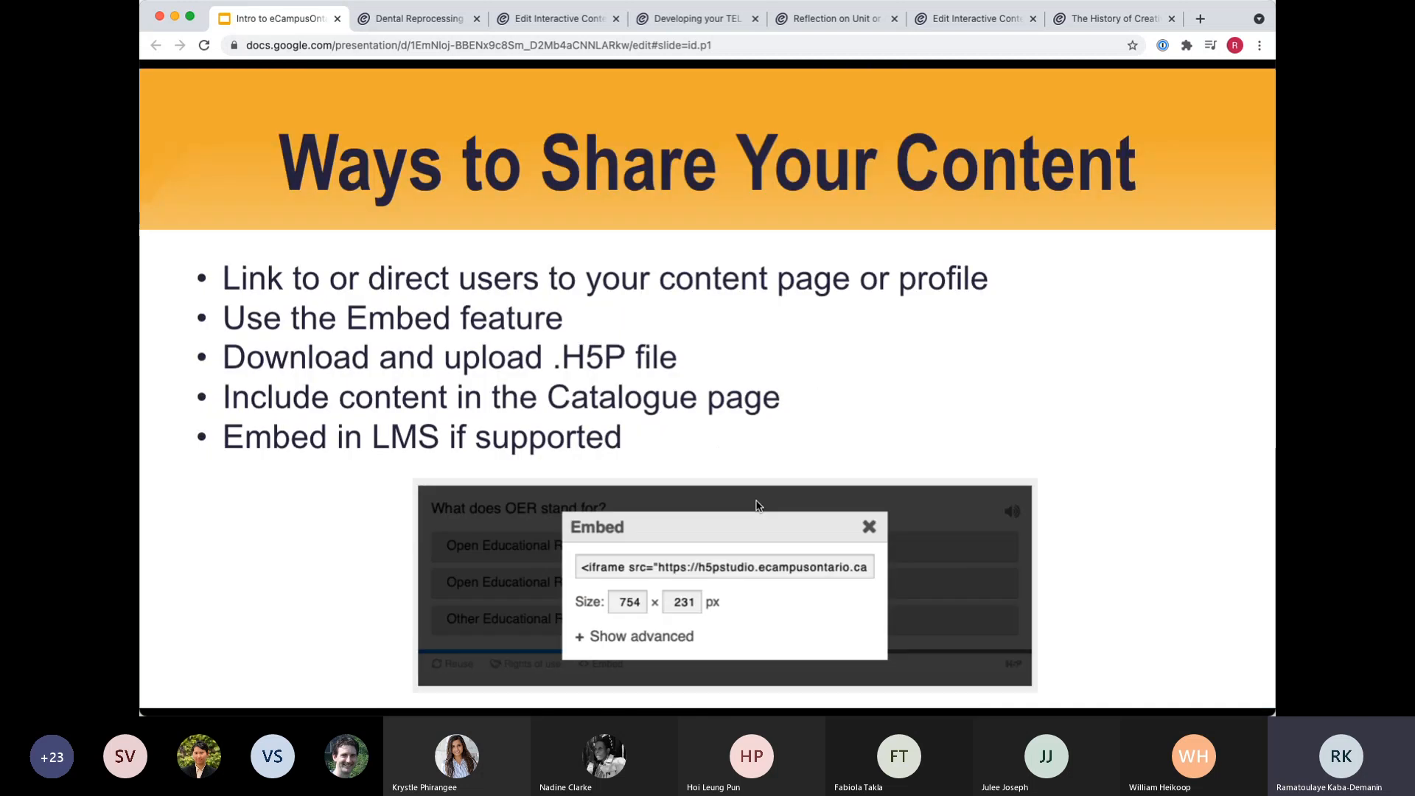